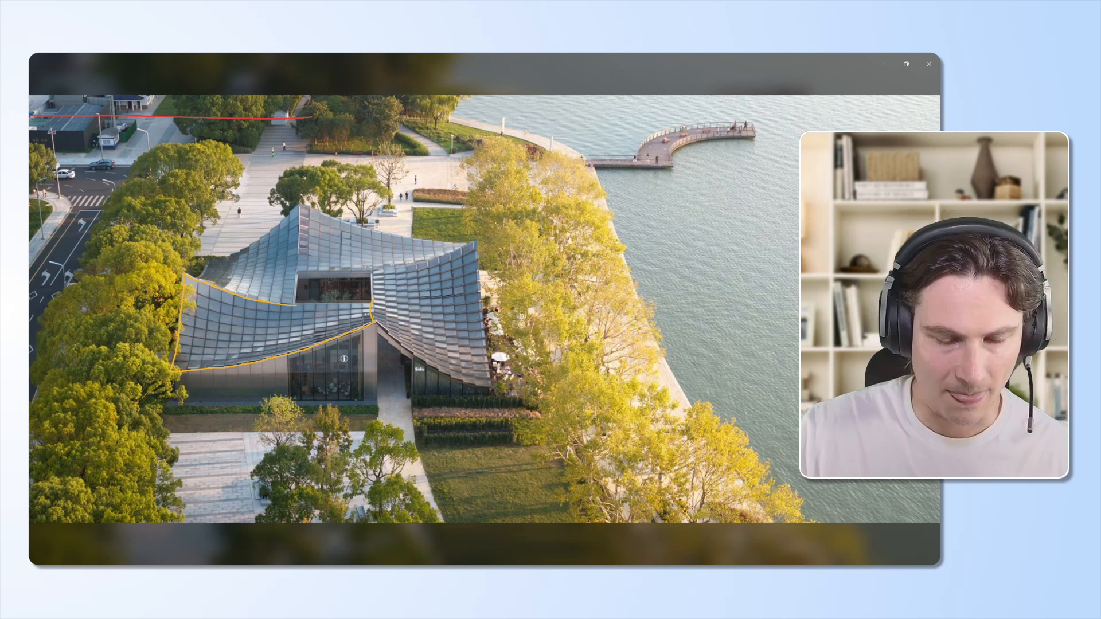
left_click_drag(289, 273, 320, 268)
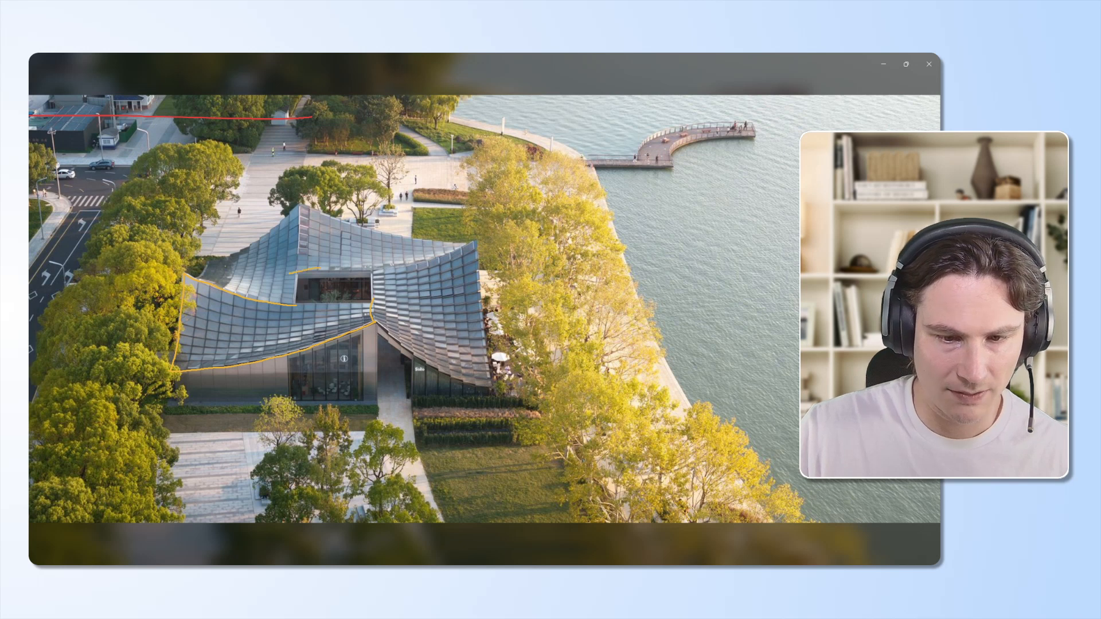
left_click_drag(190, 306, 187, 353)
left_click_drag(205, 287, 207, 352)
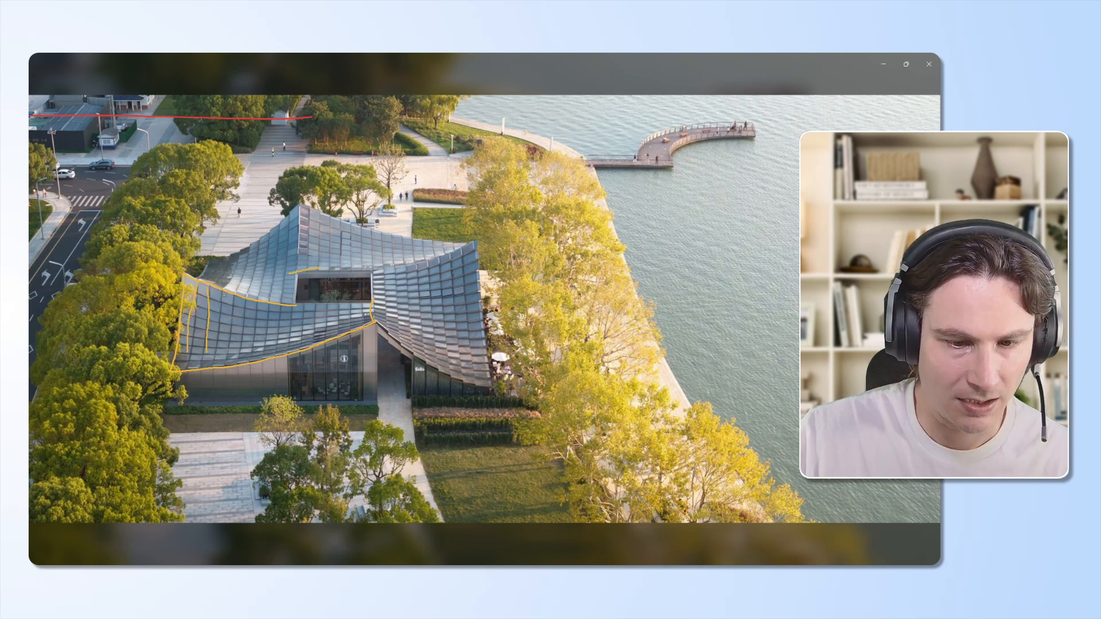
mouse_move(223, 296)
left_mouse_down()
mouse_move(217, 362)
mouse_move(233, 358)
left_mouse_up()
mouse_move(249, 302)
left_mouse_down()
mouse_move(243, 364)
mouse_move(256, 365)
left_mouse_up()
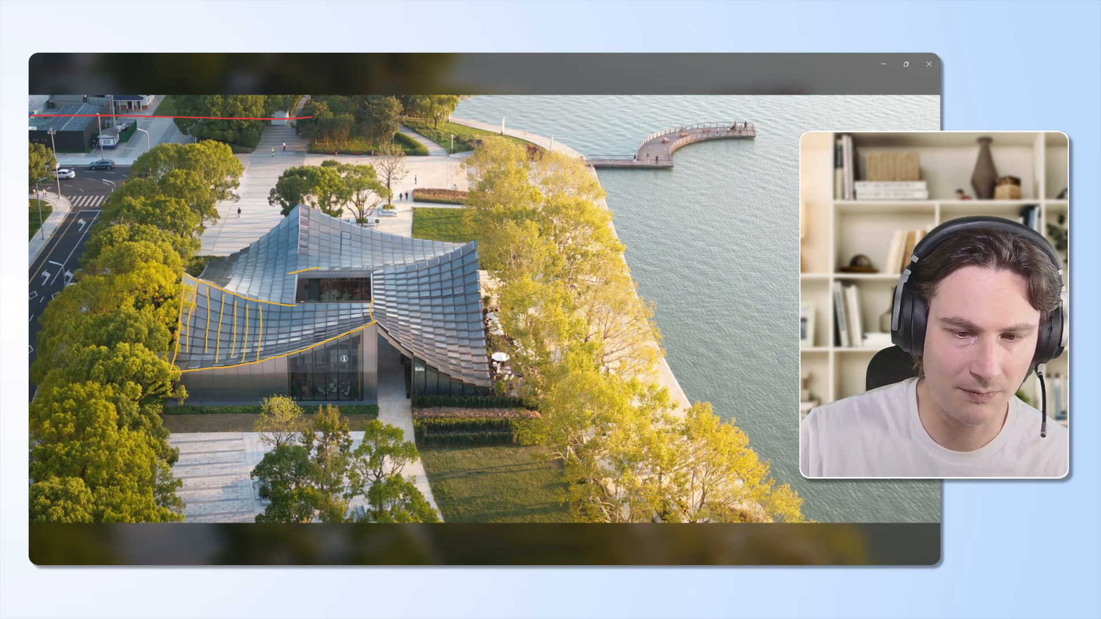
left_click_drag(302, 302, 370, 301)
left_click_drag(282, 308, 280, 348)
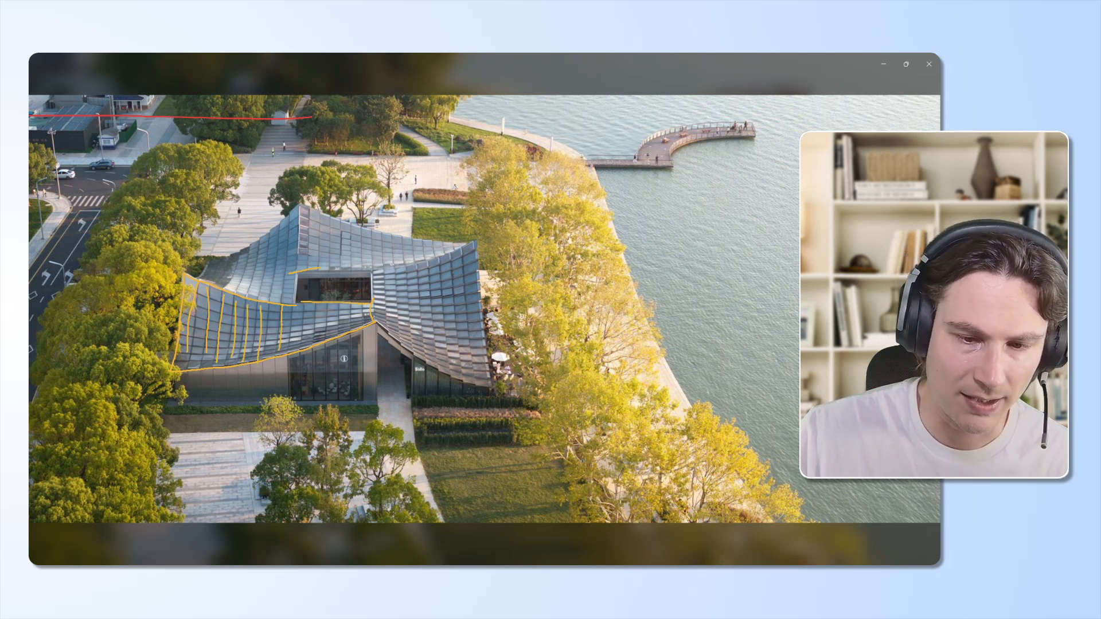
left_click_drag(299, 305, 303, 352)
mouse_move(323, 302)
left_mouse_down()
mouse_move(323, 343)
mouse_move(348, 318)
mouse_move(346, 332)
left_mouse_up()
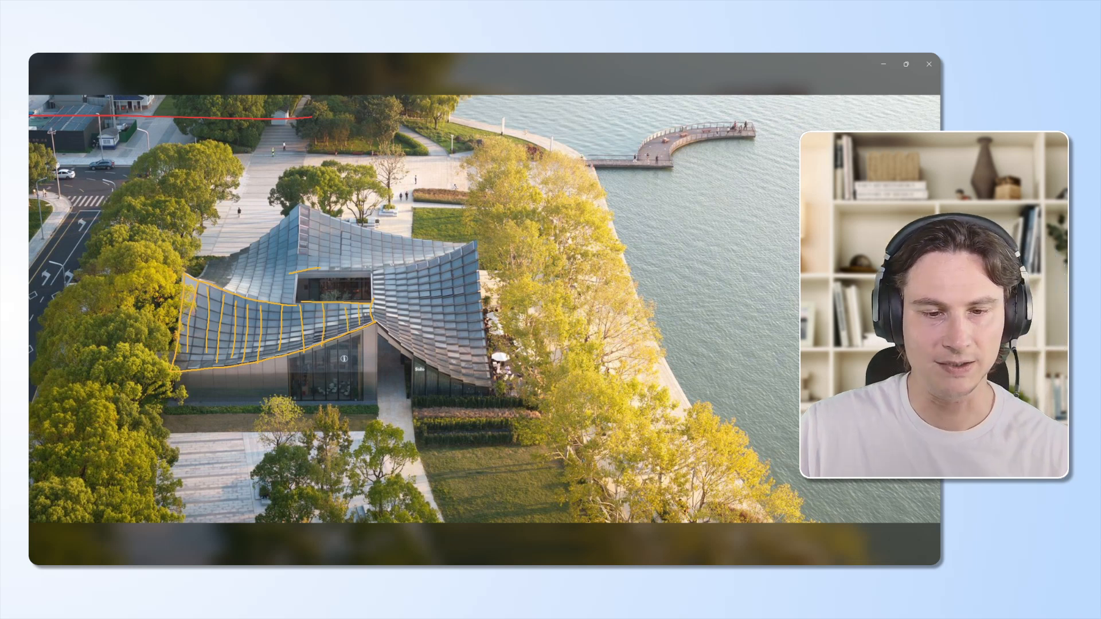
mouse_move(191, 289)
left_mouse_down()
mouse_move(297, 309)
mouse_move(284, 322)
left_mouse_up()
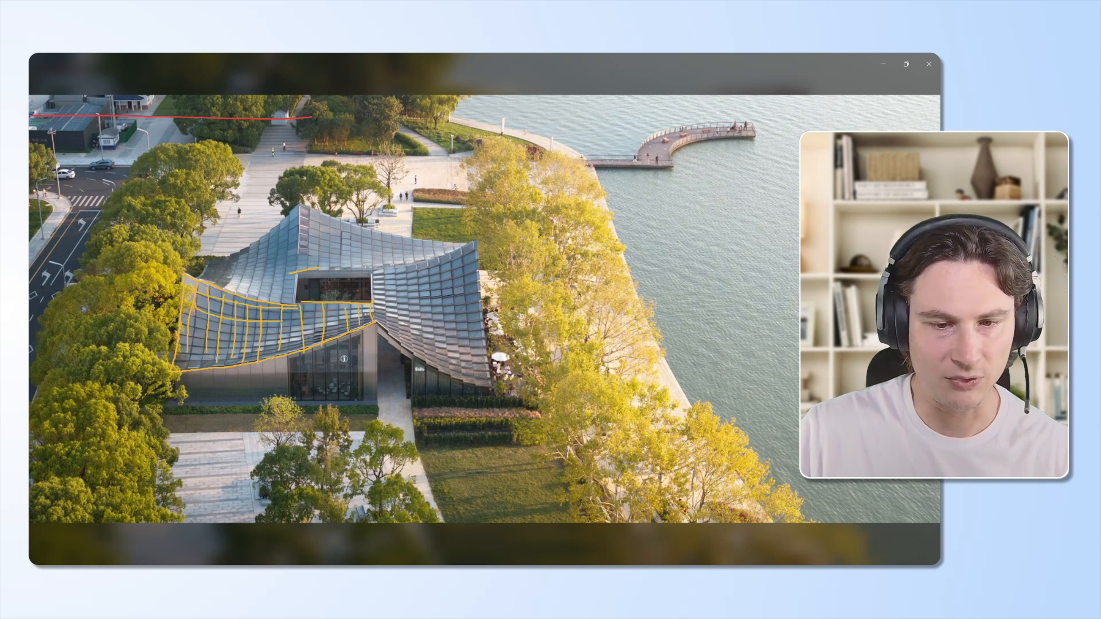
left_click_drag(194, 331, 302, 334)
mouse_move(196, 345)
left_mouse_down()
mouse_move(318, 337)
mouse_move(294, 345)
left_mouse_up()
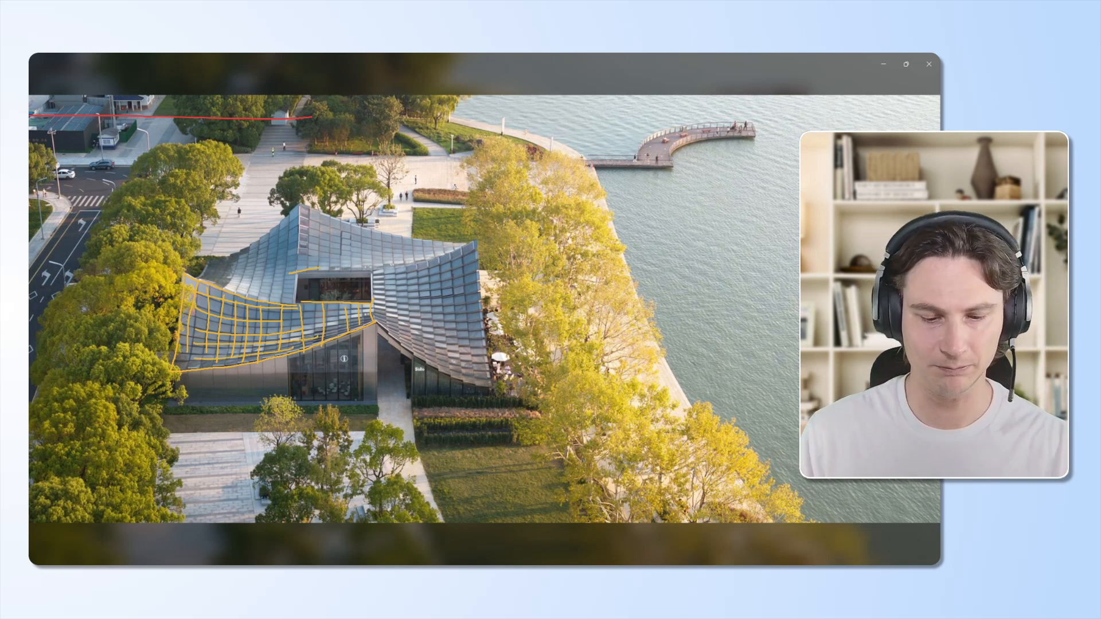
key("Right")
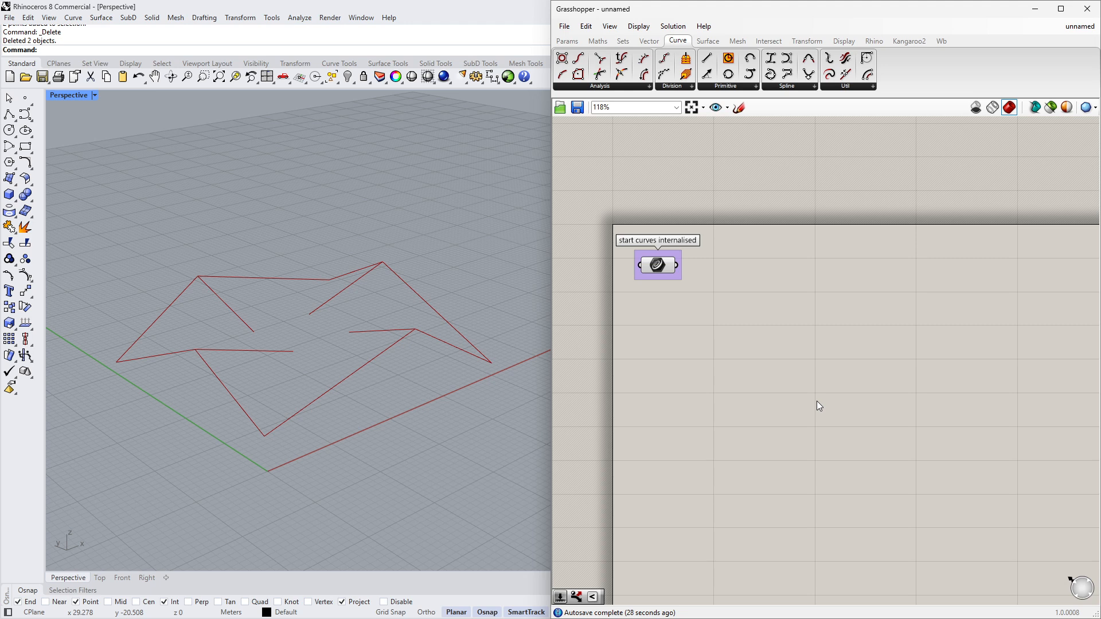
- Inspect the internalised start curves in the viewport by selecting their parameter and orbiting the view
left_click(658, 273)
right_click_drag(463, 366, 359, 338)
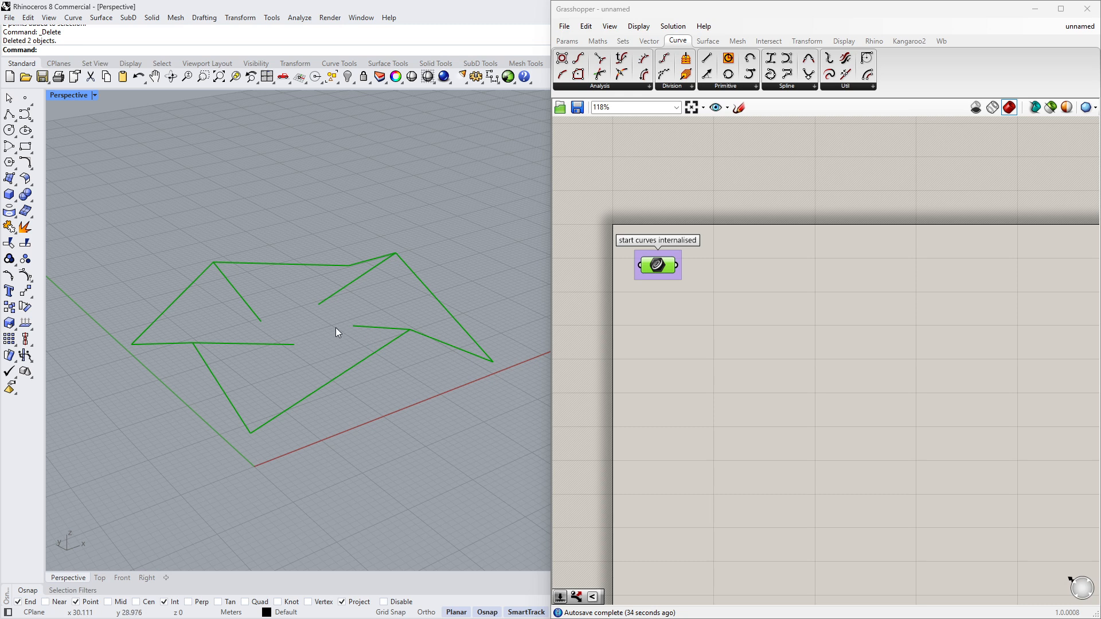
right_click_drag(335, 328, 325, 325)
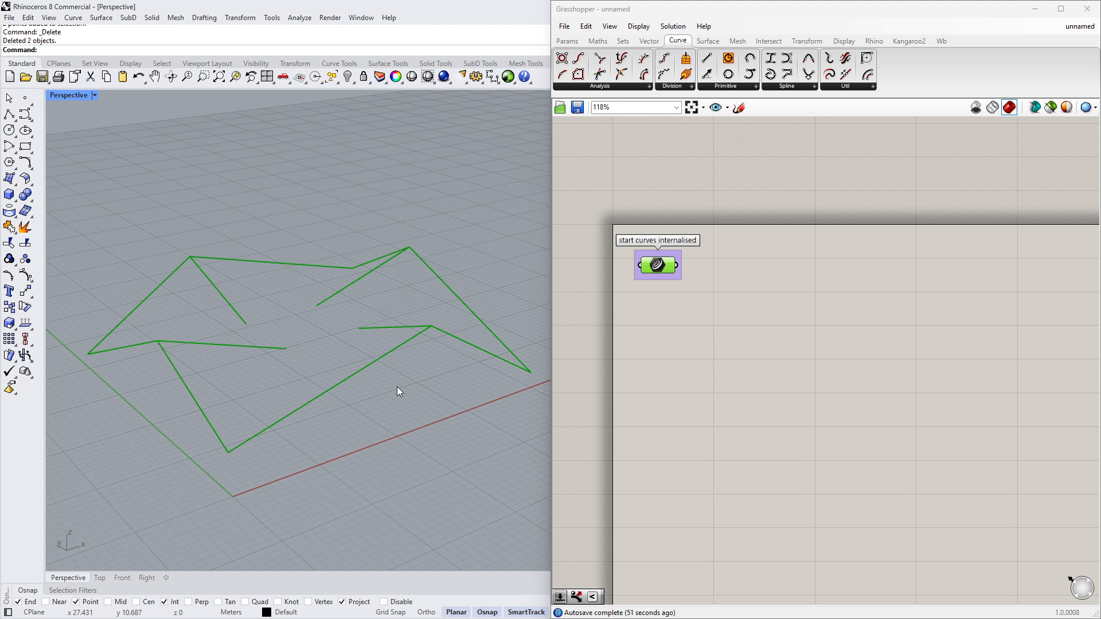
left_click(750, 321)
left_click(660, 272)
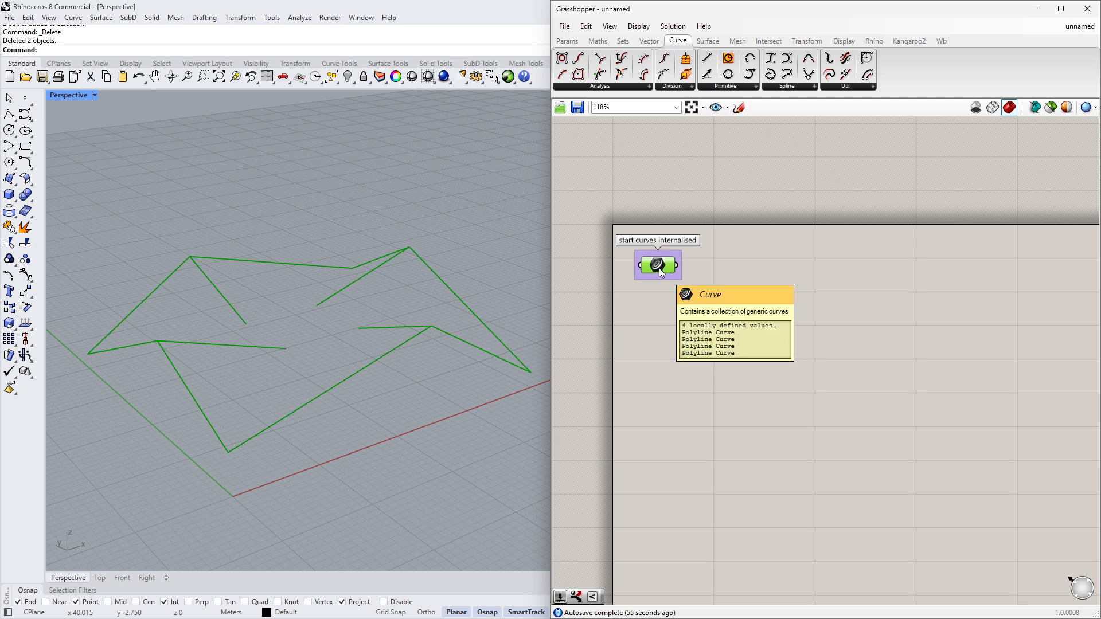
mouse_move(410, 369)
right_mouse_down()
mouse_move(413, 406)
mouse_move(420, 376)
right_mouse_up()
- Add a List Item component and connect the internalised start curves to its List input
double_click(783, 279)
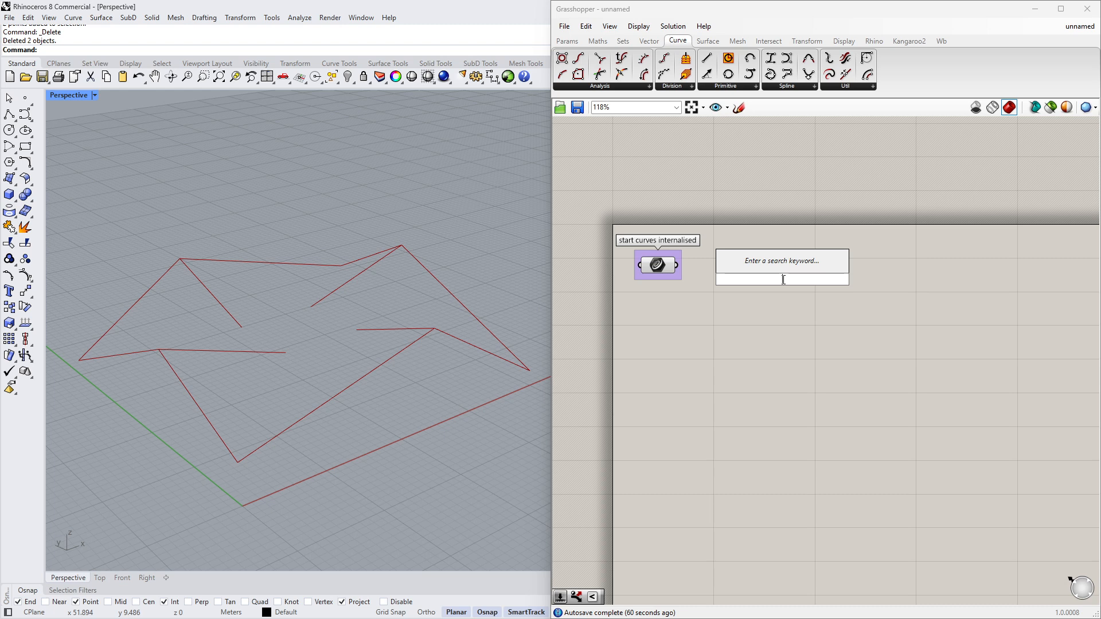
type("liss")
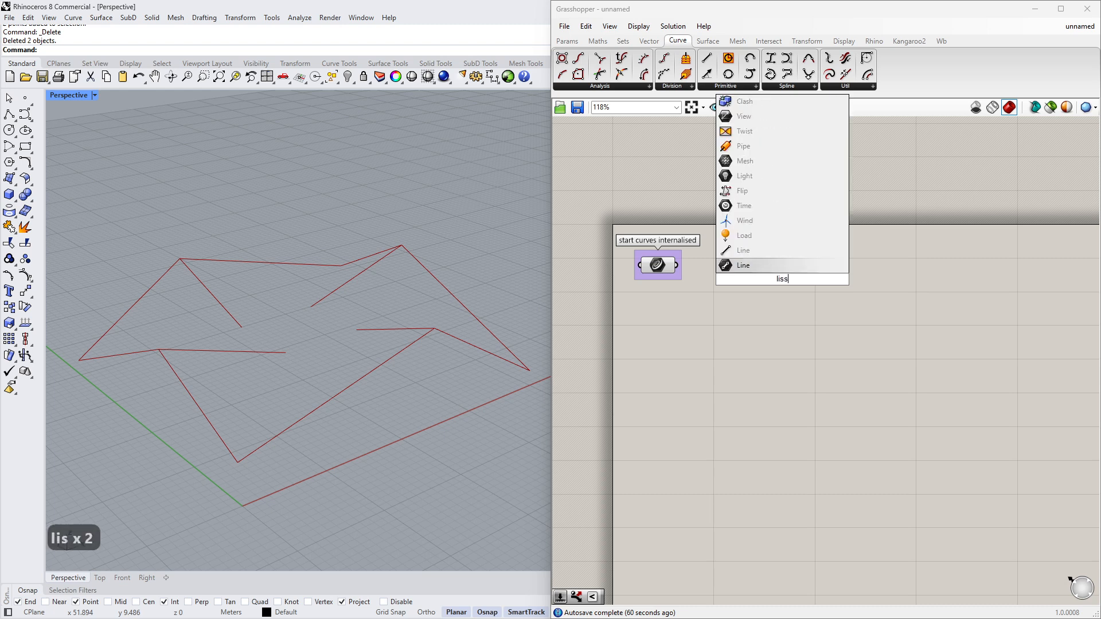
key("BackSpace")
type("t")
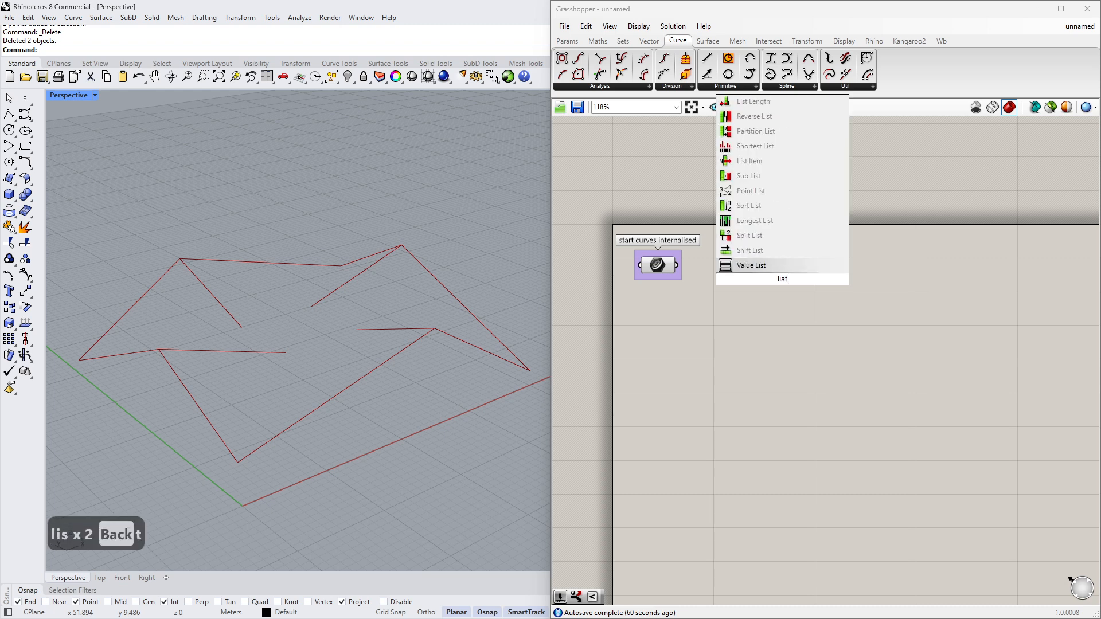
left_click(750, 161)
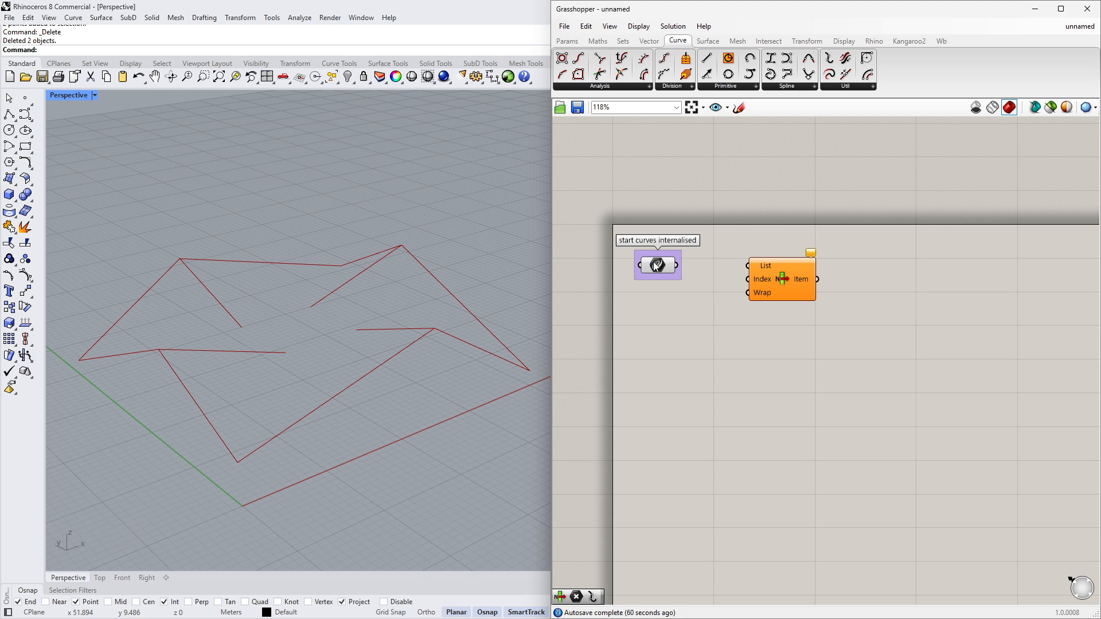
left_click_drag(789, 278, 773, 296)
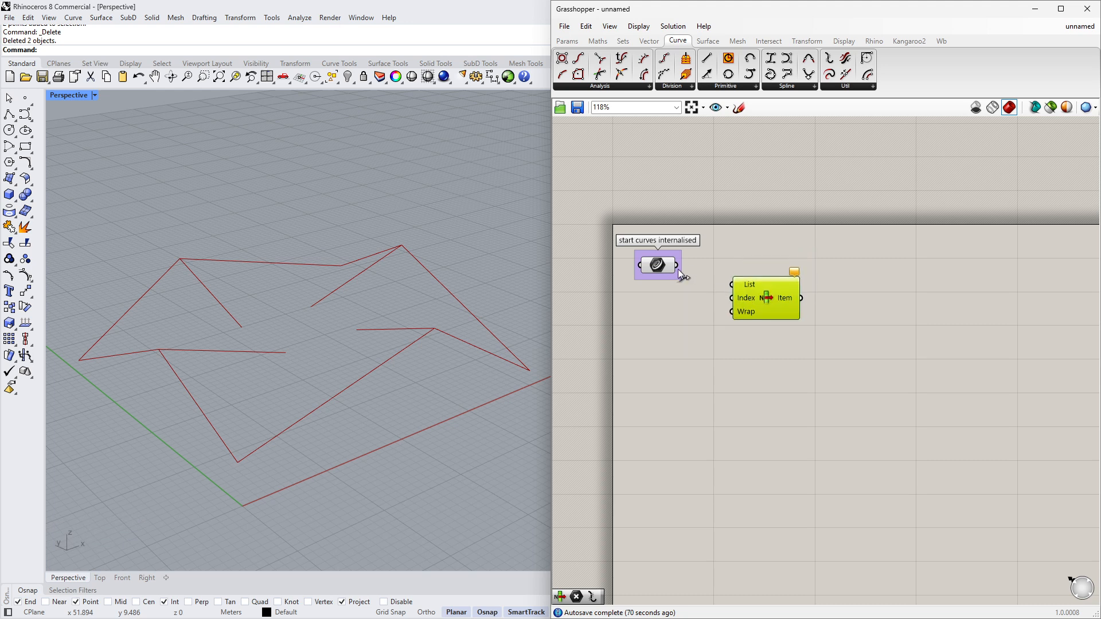
left_click_drag(677, 265, 722, 291)
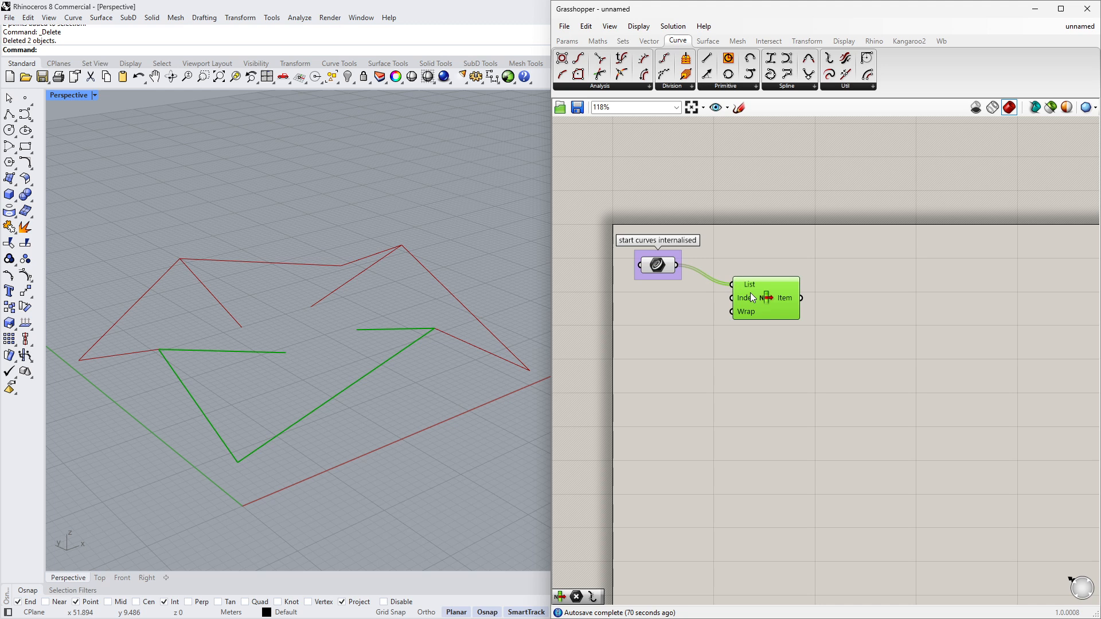
- Add a Curve parameter and connect the List Item's Item output to it
double_click(856, 302)
type("crv")
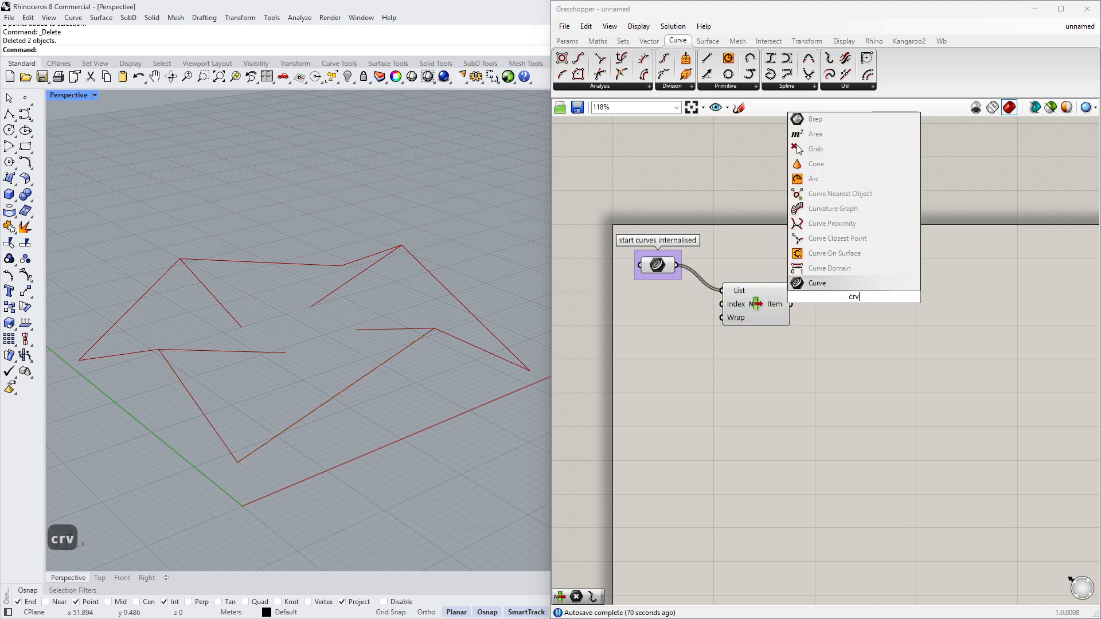
key("Return")
left_click_drag(791, 304, 850, 305)
left_click(751, 312)
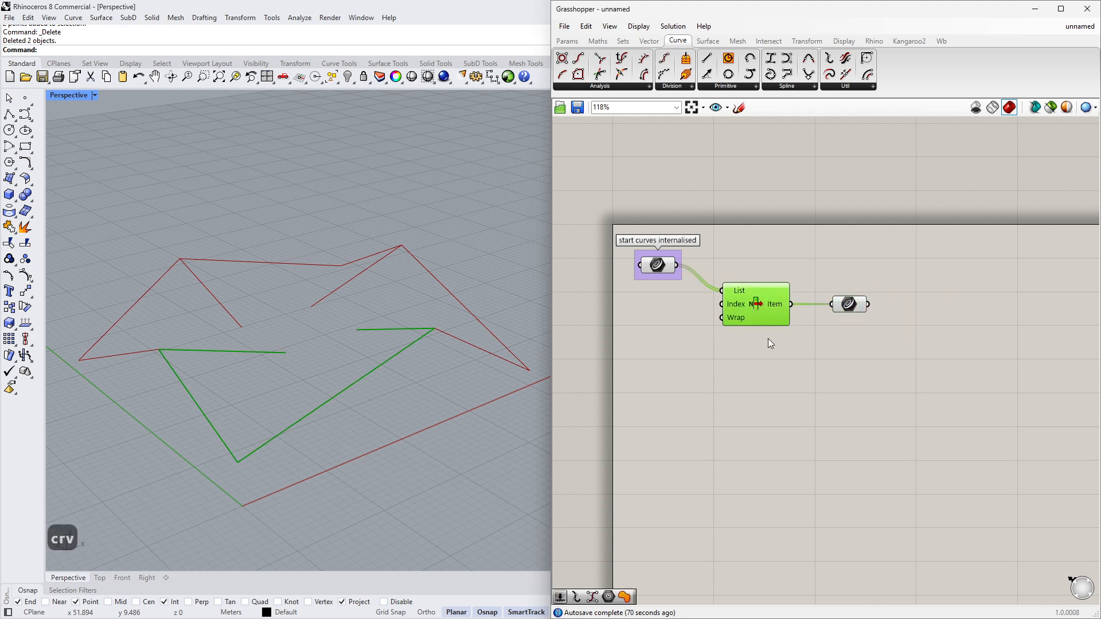
- Turn off the preview of the internalised start curves parameter
left_click(663, 267)
middle_click(657, 327)
left_click(692, 286)
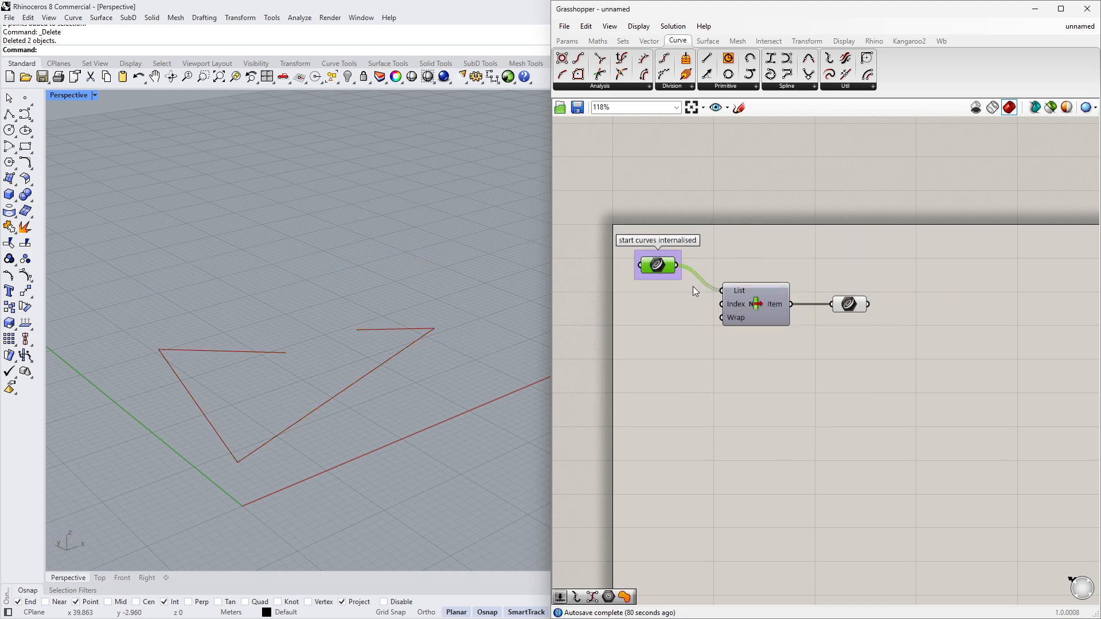
- Rearrange the List Item and Curve components on the canvas
mouse_move(849, 305)
left_mouse_down()
mouse_move(854, 294)
mouse_move(853, 305)
left_mouse_up()
left_click_drag(771, 311, 772, 284)
left_click_drag(856, 304, 860, 279)
right_click_drag(917, 299, 724, 314)
left_click(790, 315)
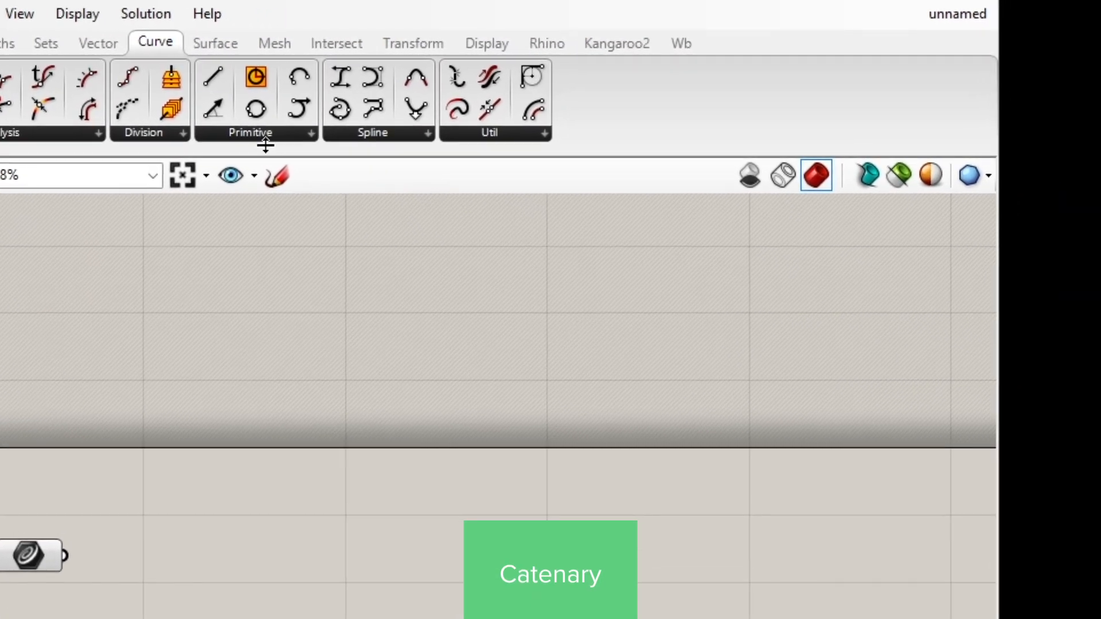
- Place a Catenary component from the Spline group to the right of the Curve parameter
left_click(391, 134)
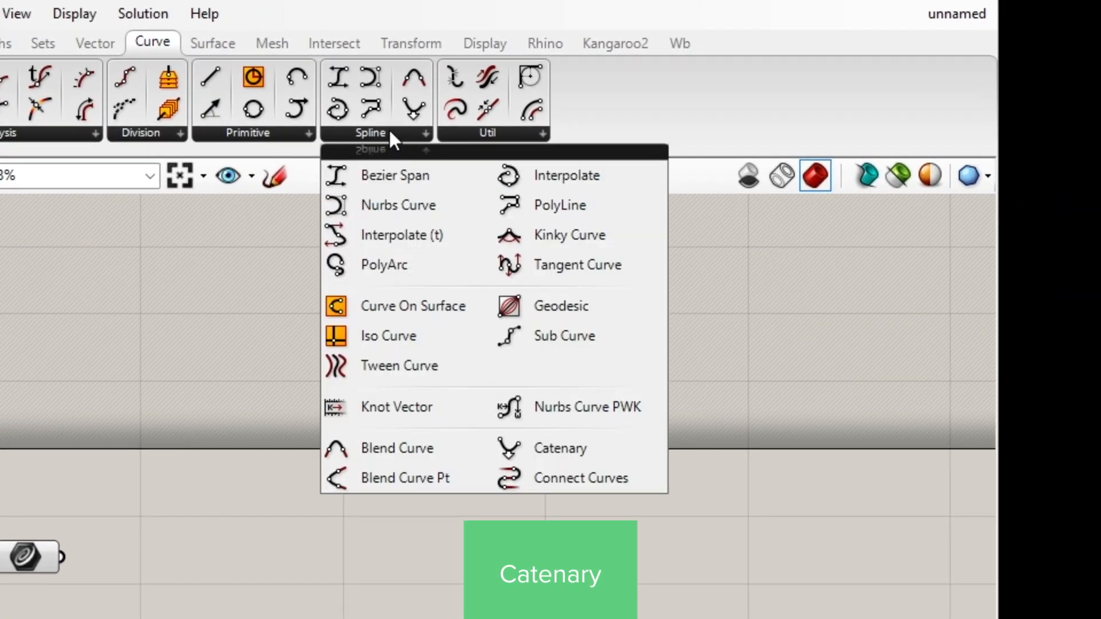
left_click(530, 451)
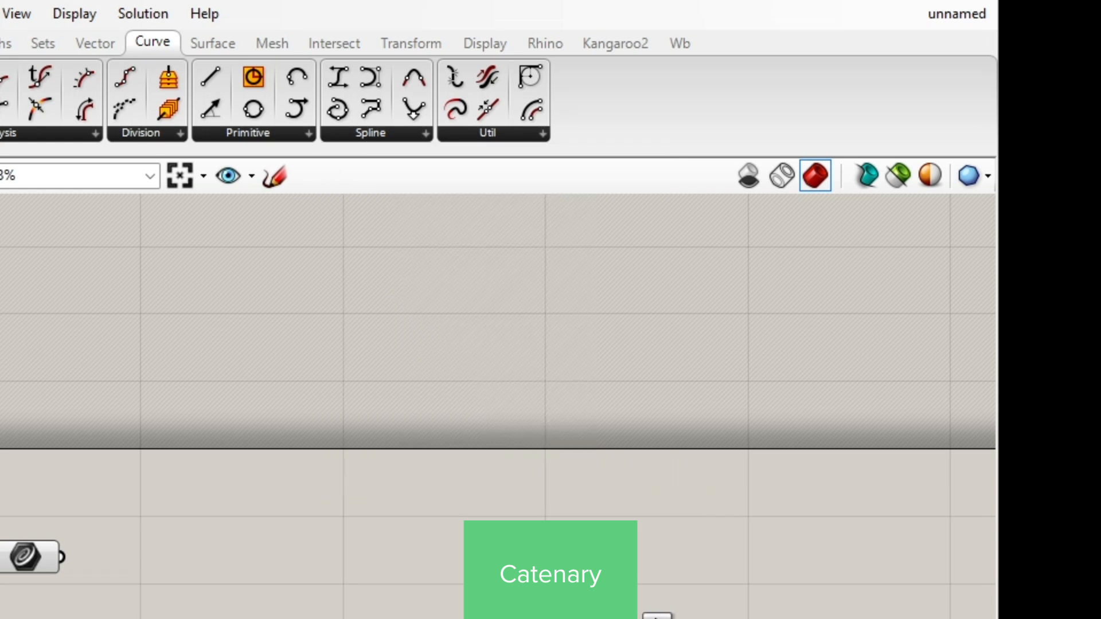
left_click(704, 569)
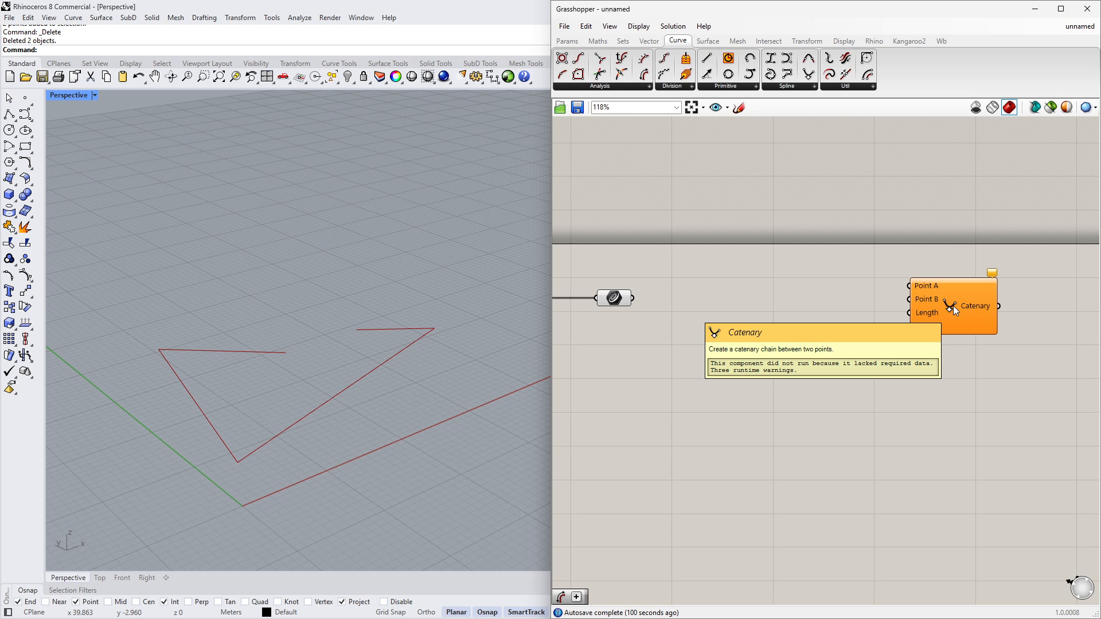
left_click_drag(953, 305, 978, 308)
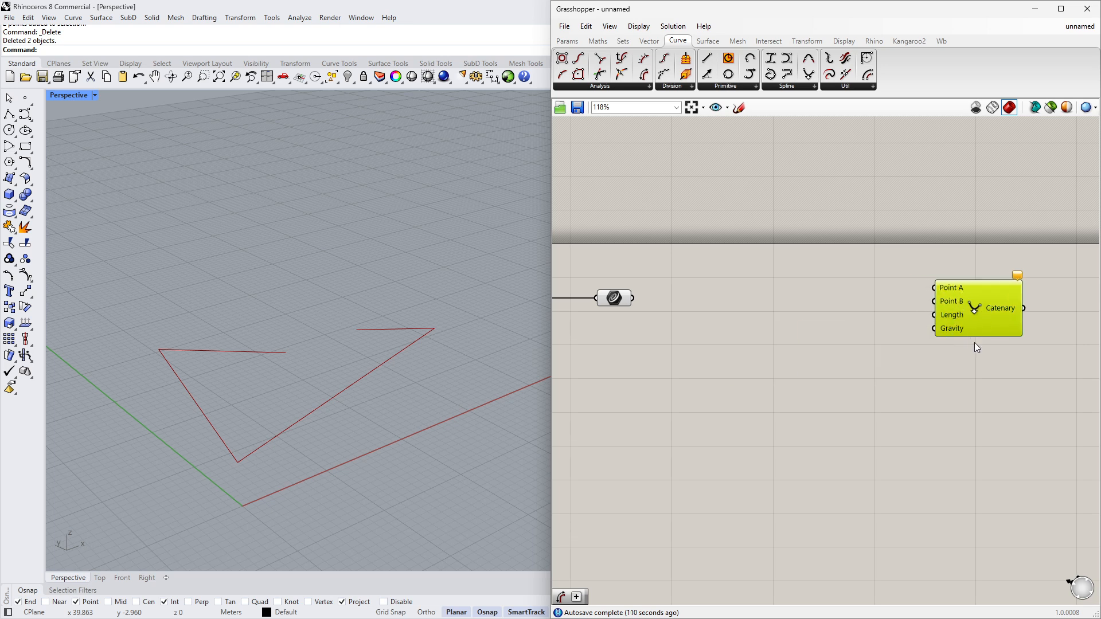
- Add an Explode component and connect the Curve parameter to its Curve input
scroll(880, 370, "down", 2)
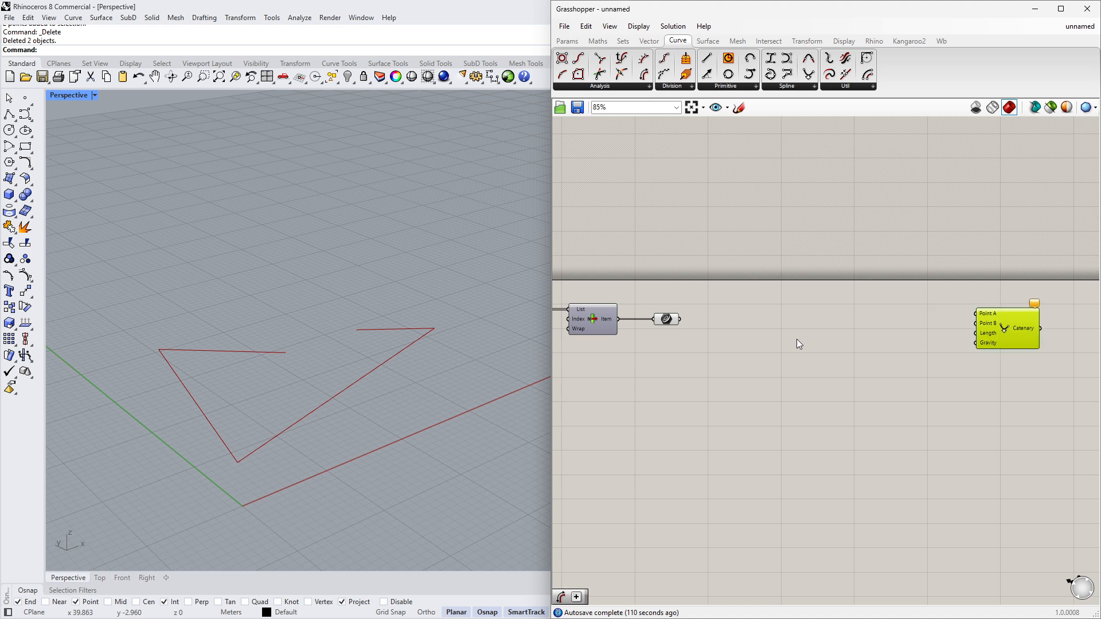
double_click(746, 349)
type("explod")
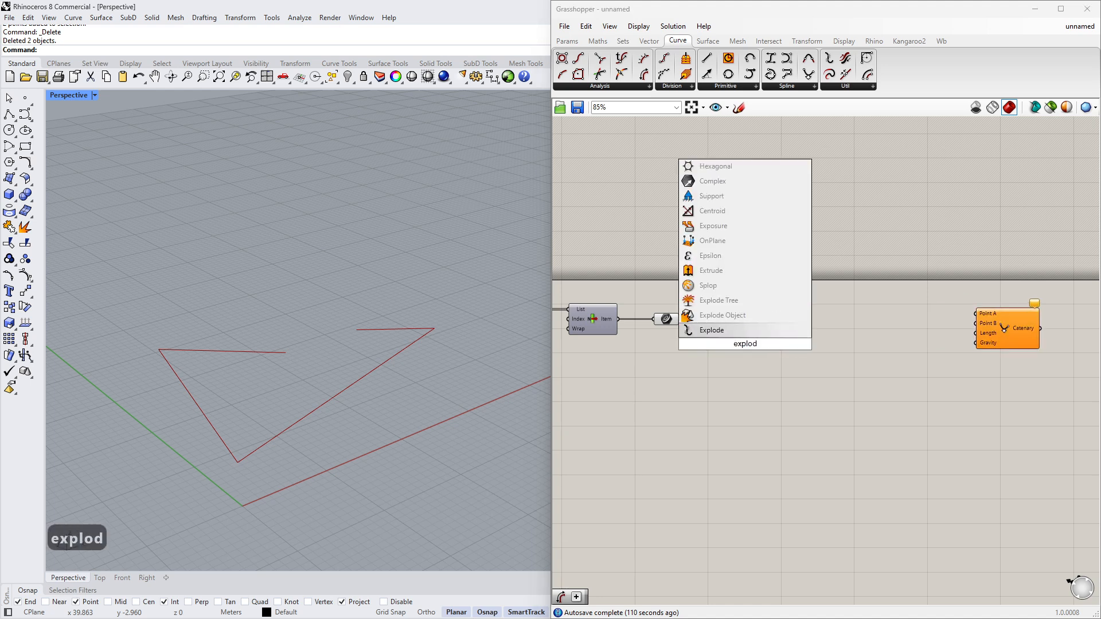
key("Return")
scroll(702, 344, "up", 3)
left_click_drag(664, 306, 749, 338)
right_click_drag(819, 335, 706, 309)
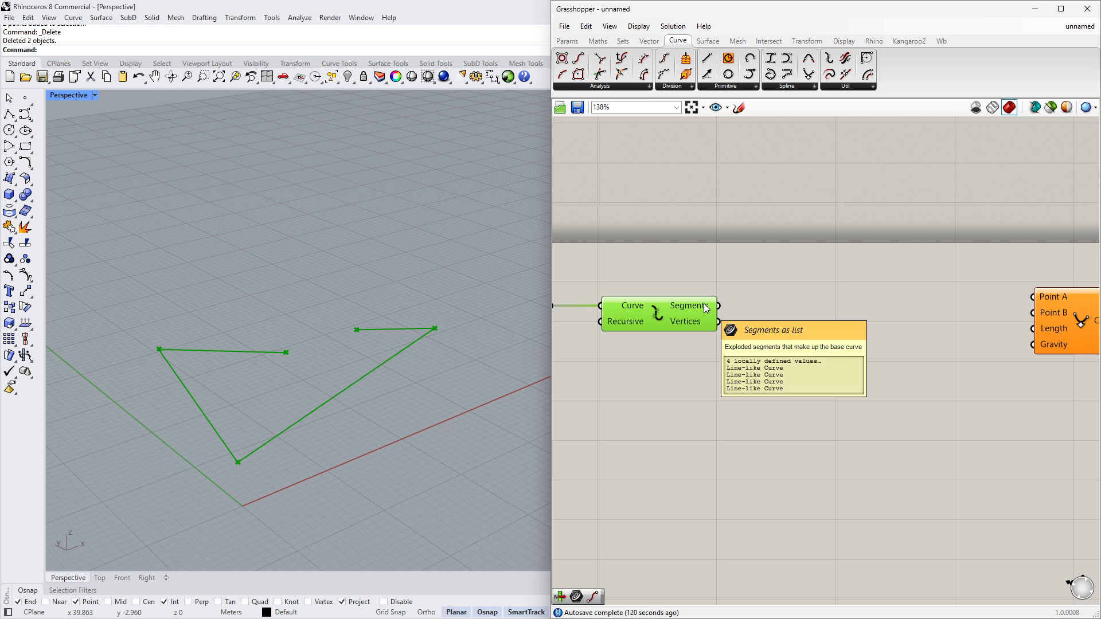
- Add an End Points component and feed it the exploded Segments output
double_click(762, 301)
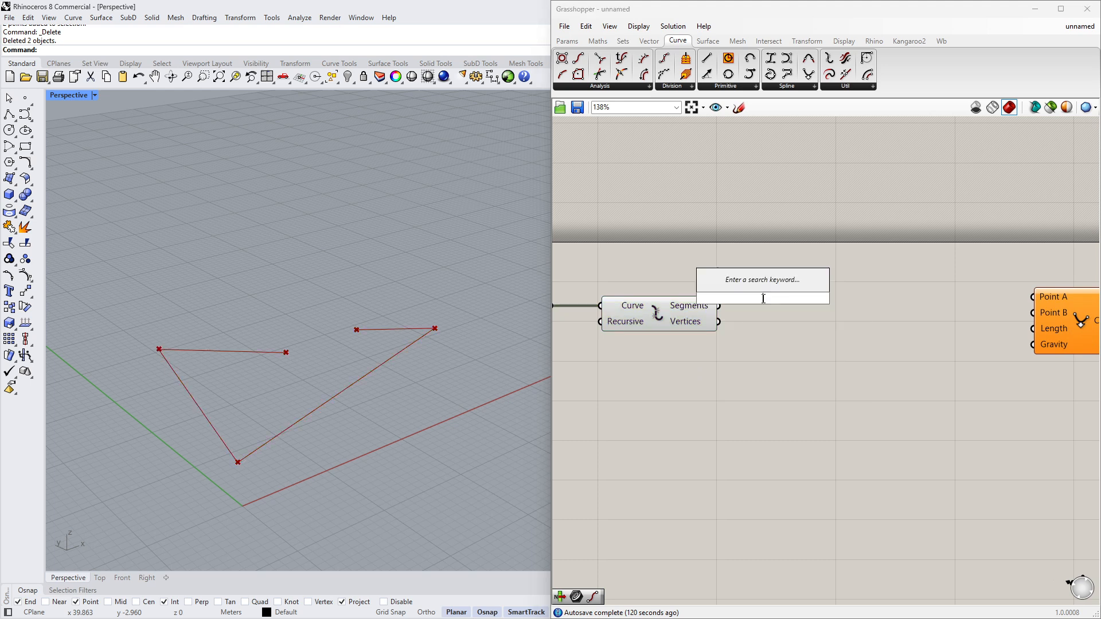
type("end")
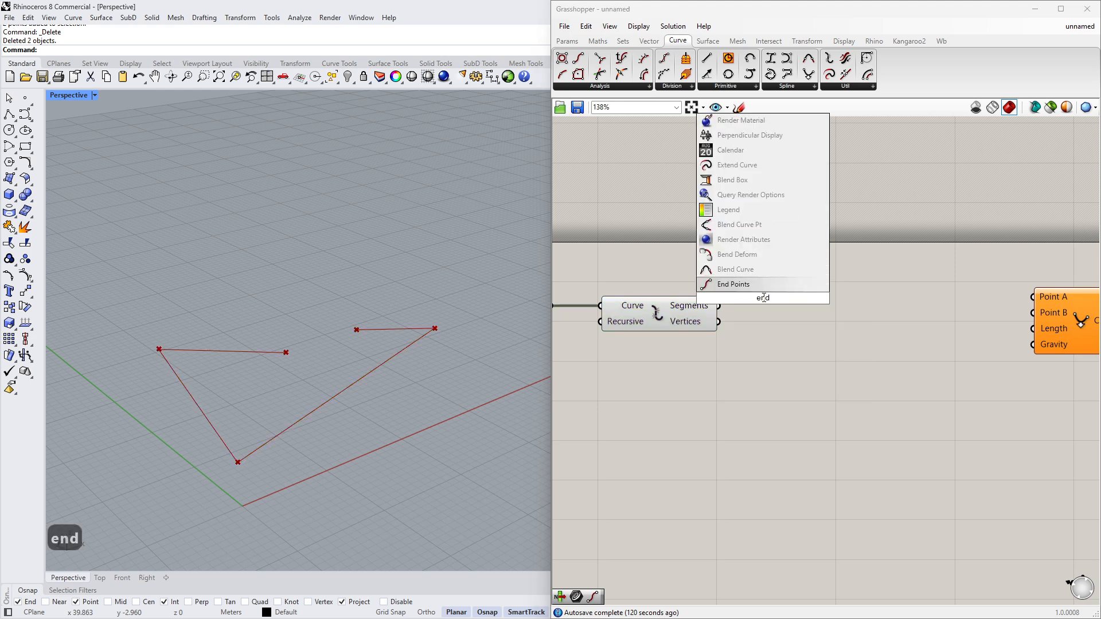
key("Return")
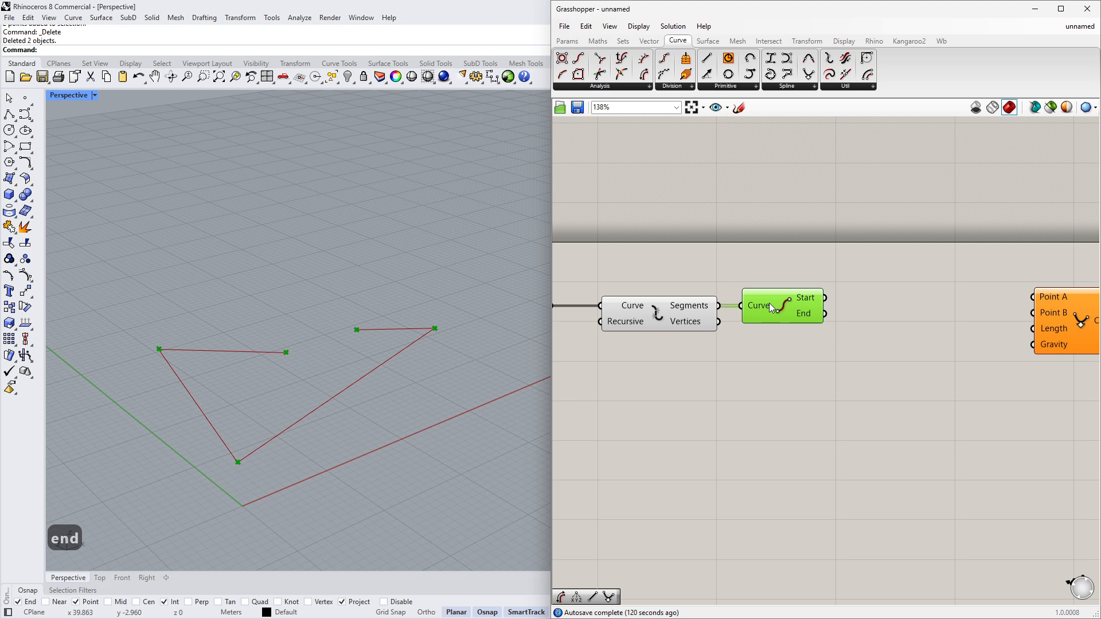
right_click_drag(865, 337, 768, 337)
- Connect the End Points' Start and End outputs to the Catenary's Point A and Point B inputs
mouse_move(737, 299)
left_mouse_down()
mouse_move(940, 311)
mouse_move(738, 315)
left_mouse_up()
left_click_drag(995, 325, 999, 325)
left_click(868, 365)
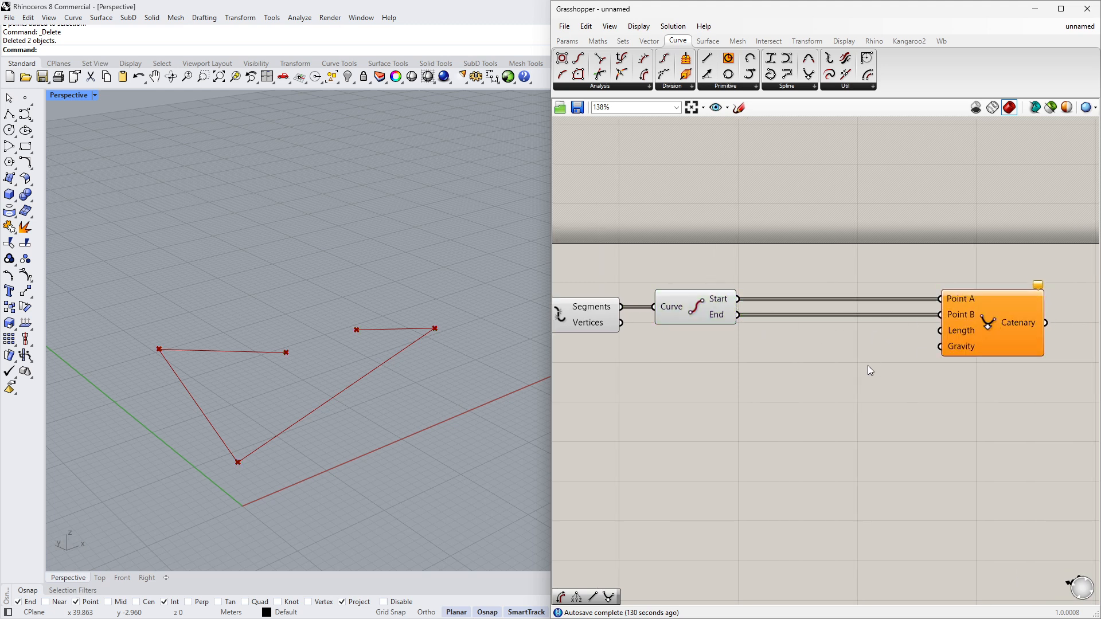
- Add a Curve Length component and feed it the exploded Segments output
scroll(868, 366, "down", 1)
right_click_drag(868, 366, 919, 366)
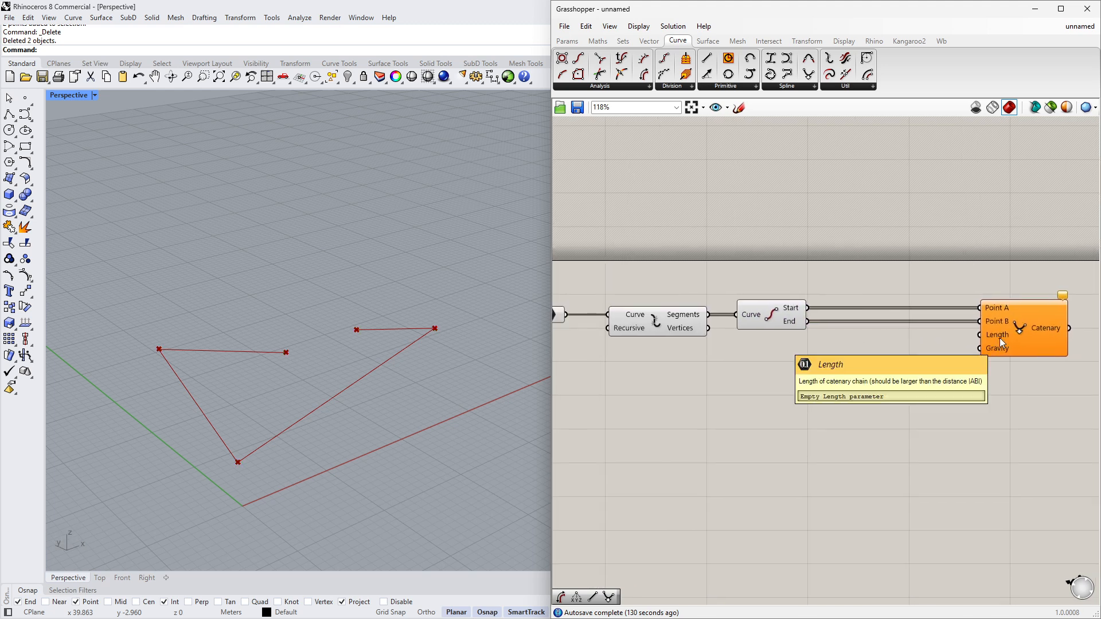
right_click_drag(724, 398, 766, 393)
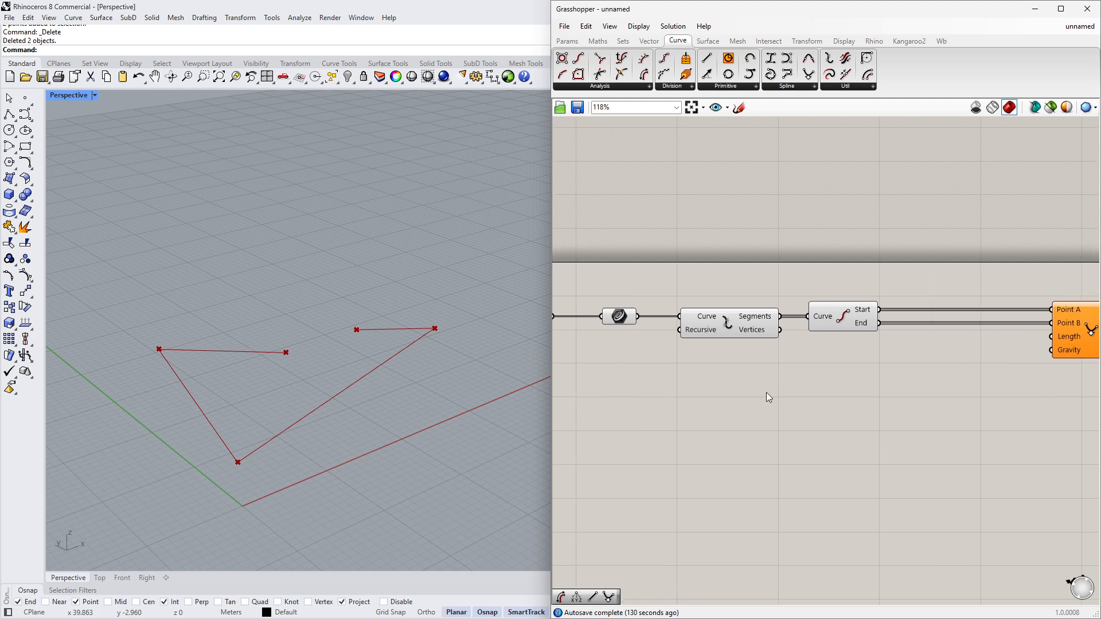
double_click(745, 390)
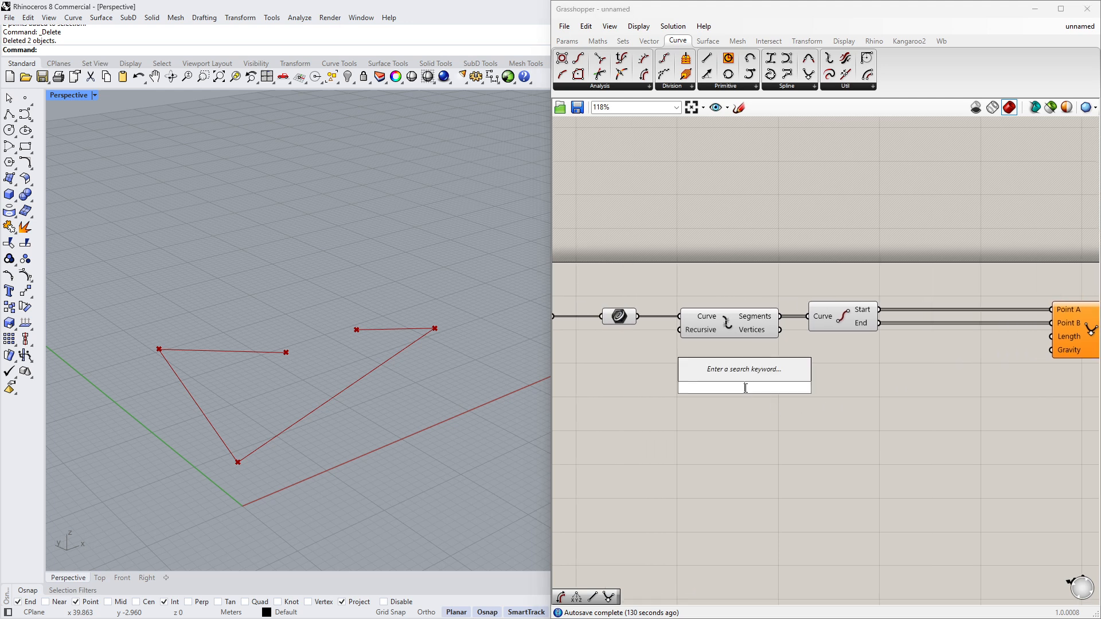
type("curve len")
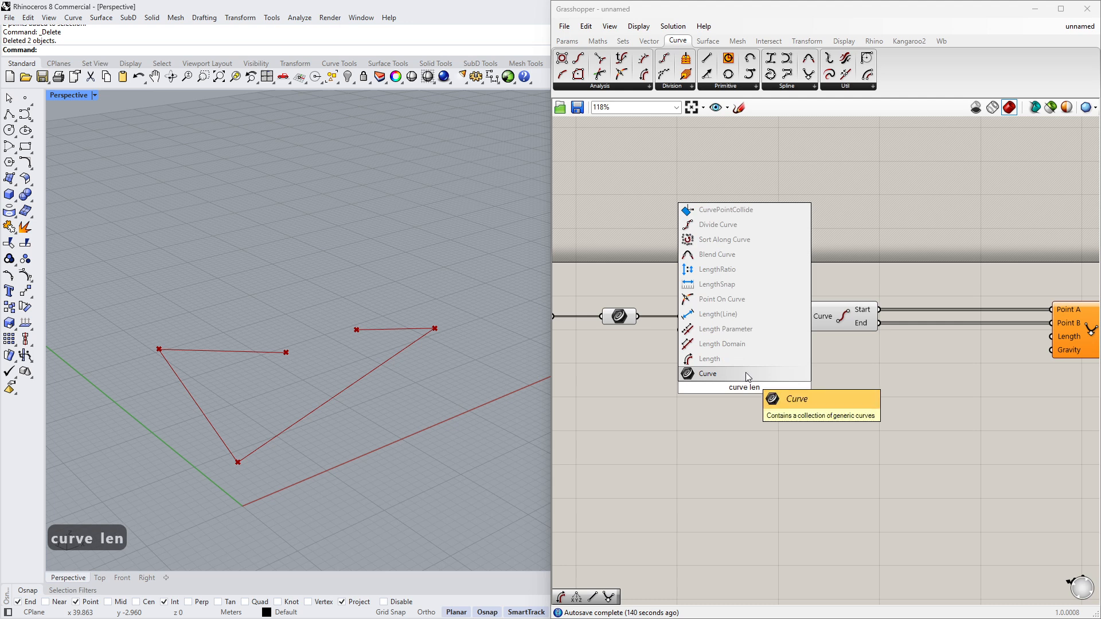
left_click(786, 358)
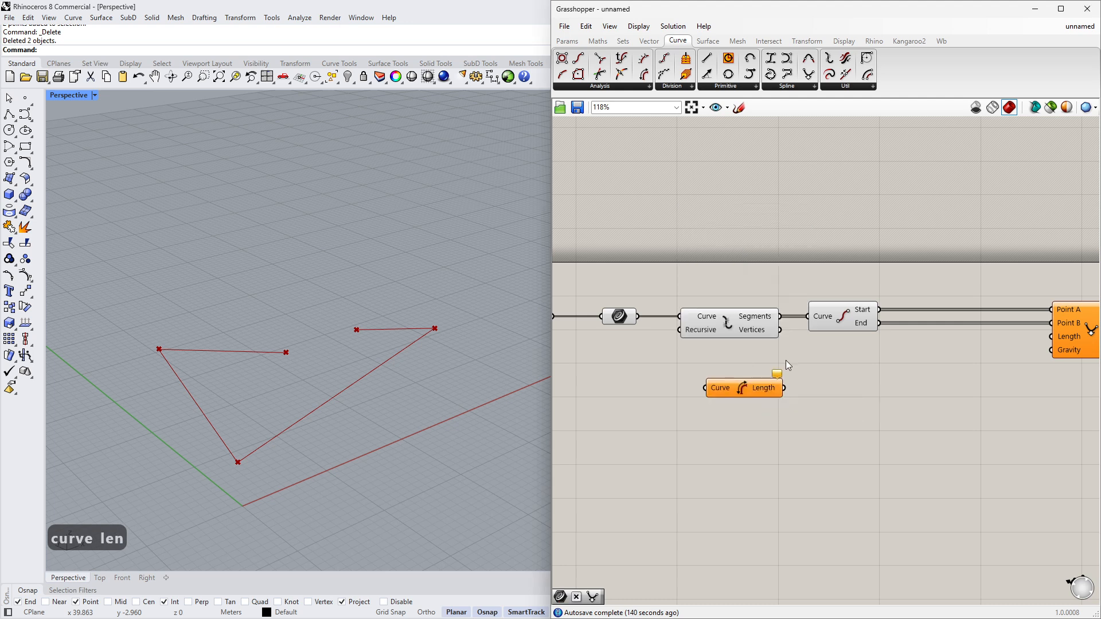
left_click_drag(781, 319, 705, 388)
right_click_drag(844, 364, 723, 366)
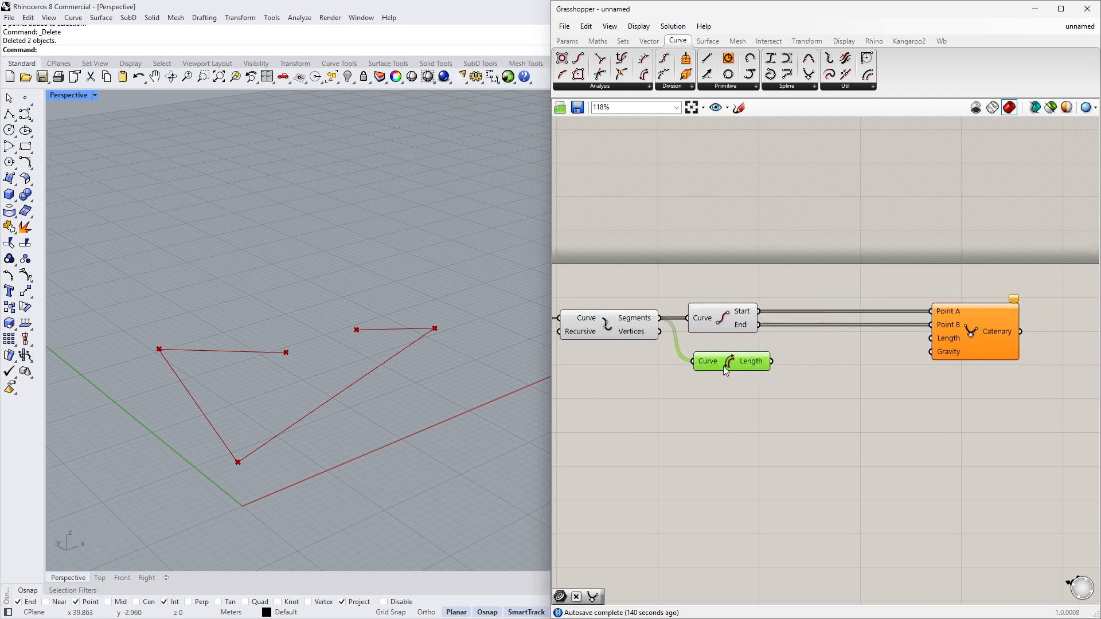
left_click(730, 376)
- Connect the Curve Length output to the Catenary's Length input
right_click_drag(893, 364, 817, 372)
left_click(678, 364)
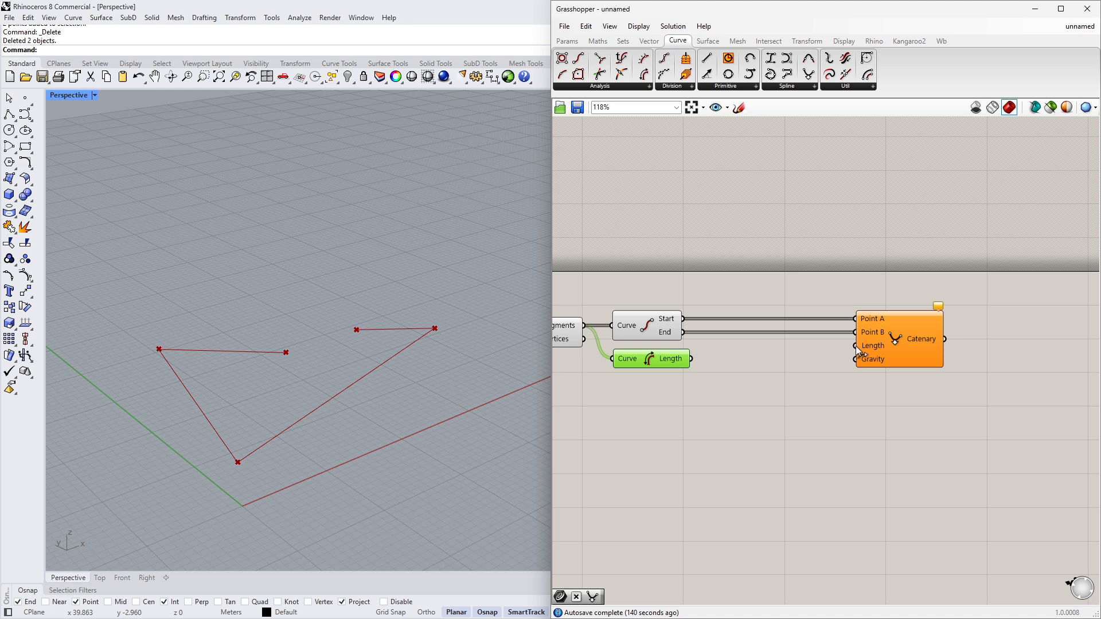
left_click_drag(855, 346, 692, 359)
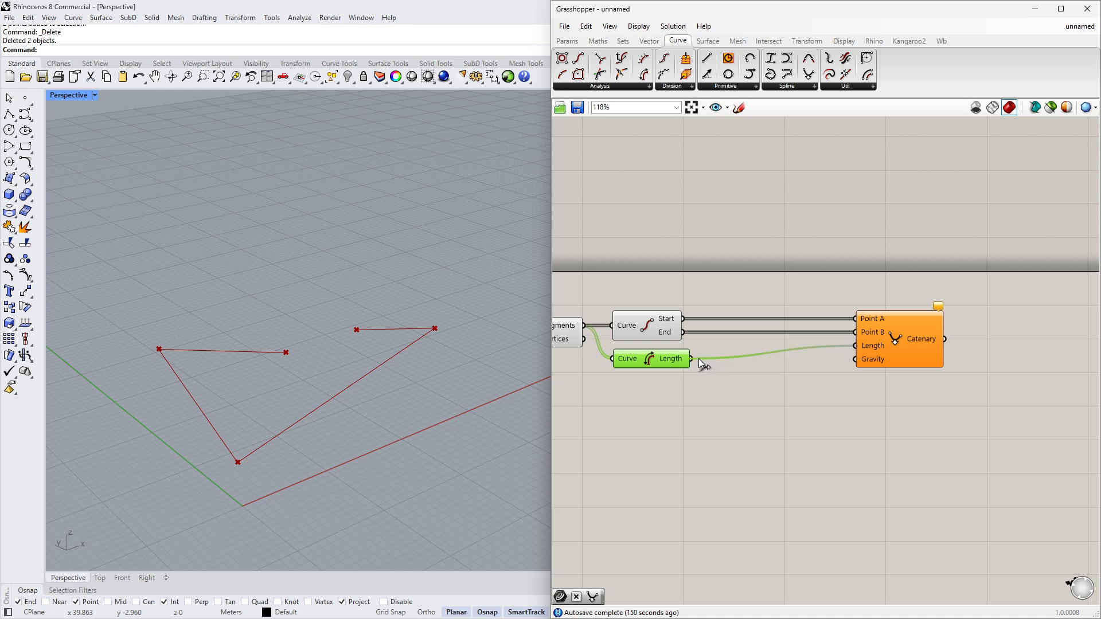
left_click(903, 343)
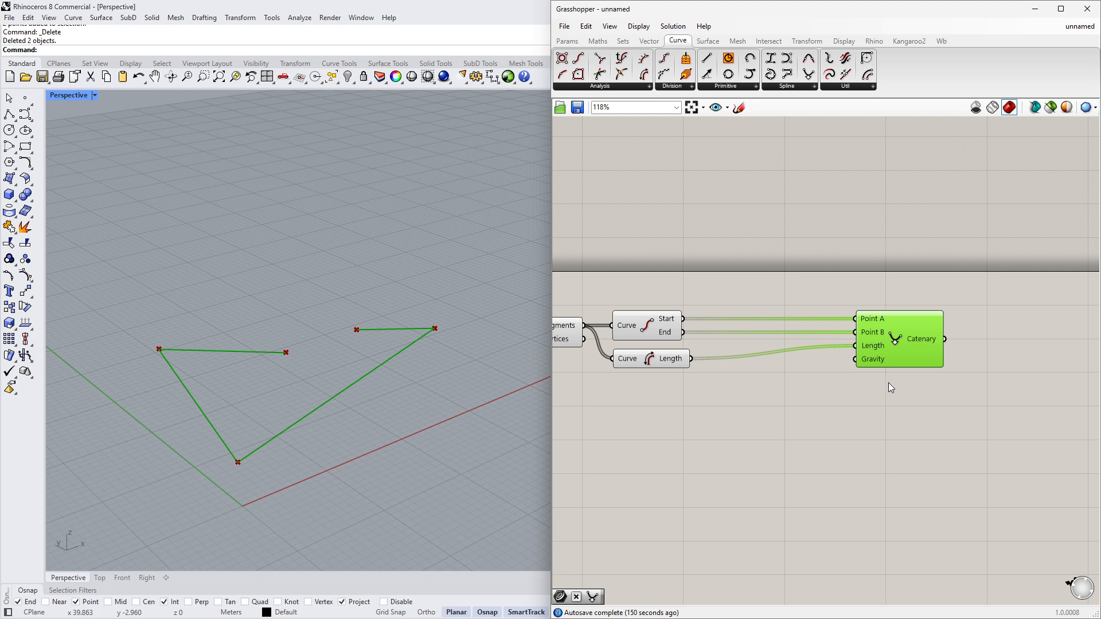
mouse_move(875, 347)
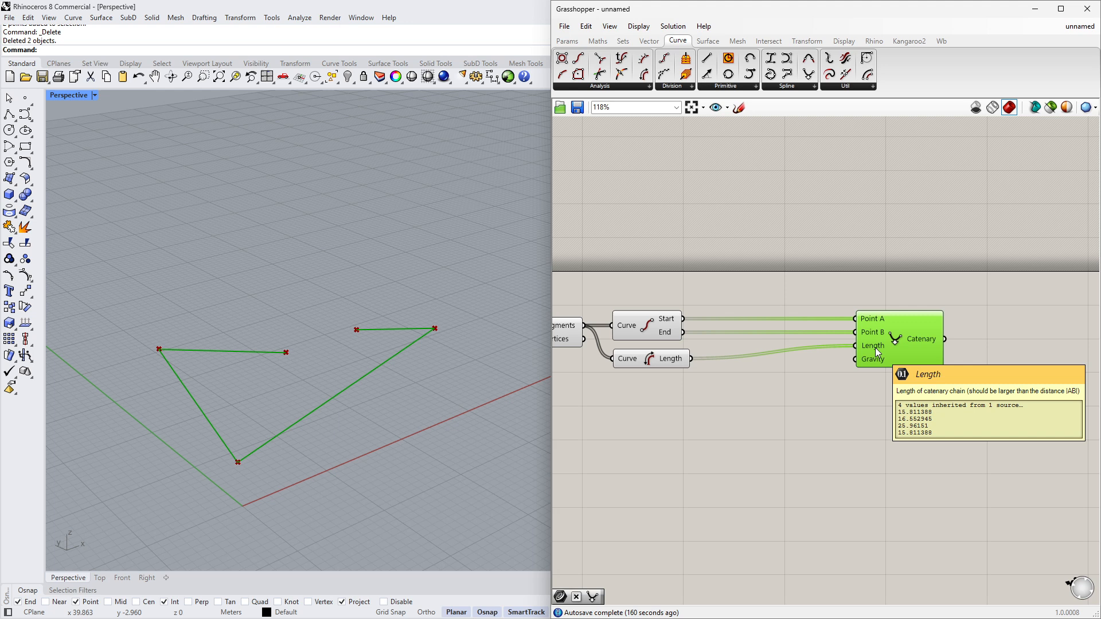
mouse_move(671, 364)
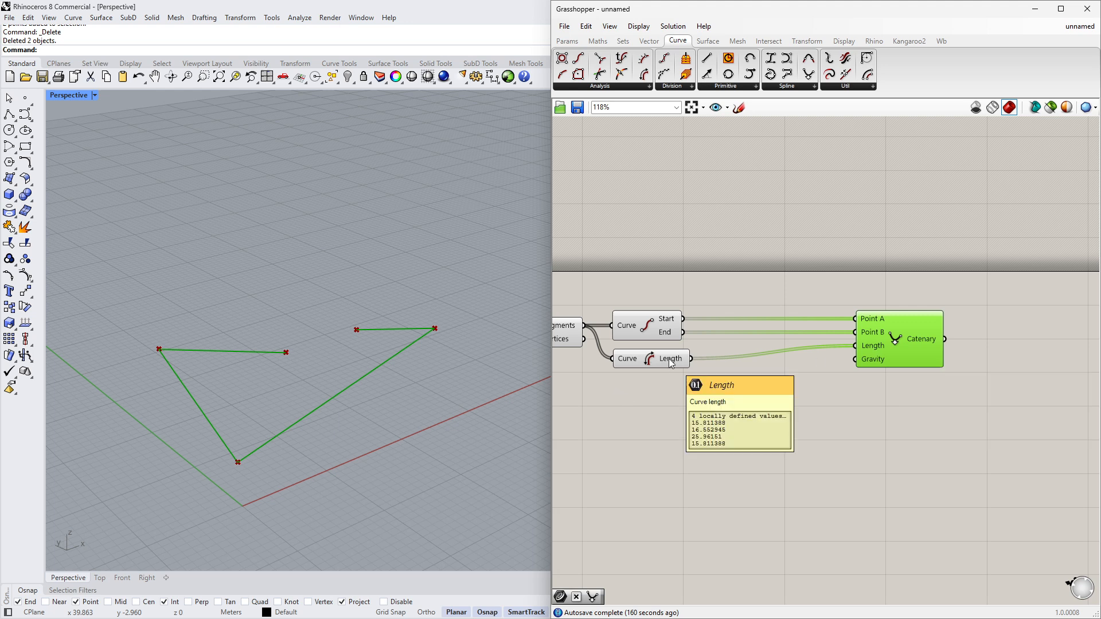
- Add an Addition component fed by the curve lengths, and place a Number Slider below it
double_click(713, 394)
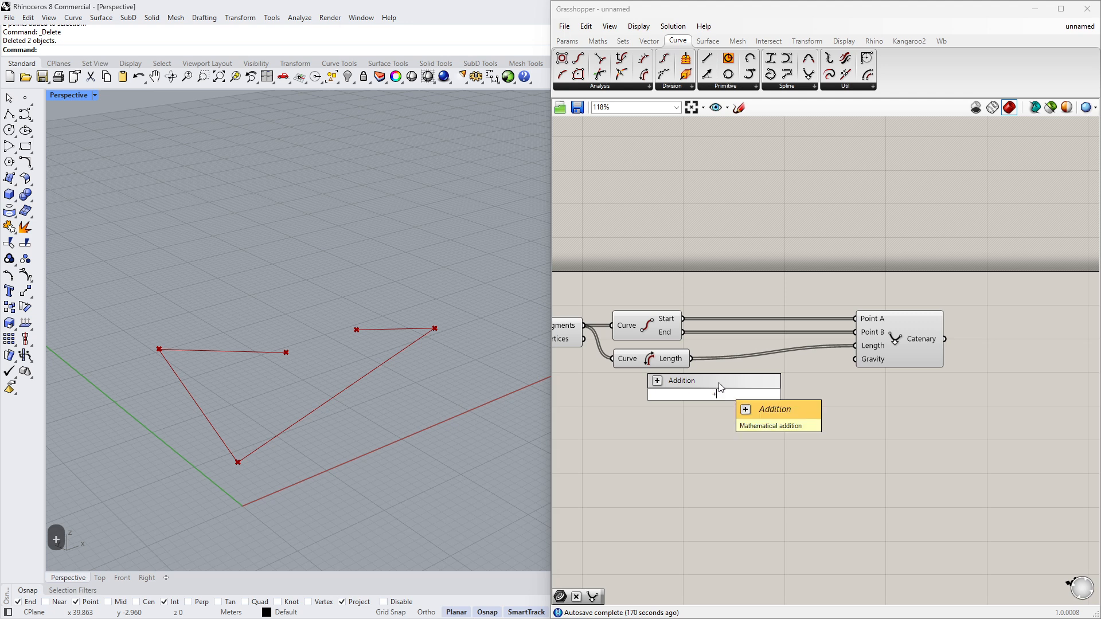
left_click(717, 384)
left_click_drag(691, 360, 727, 385)
right_click_drag(699, 406, 796, 396)
double_click(698, 421)
type("slider")
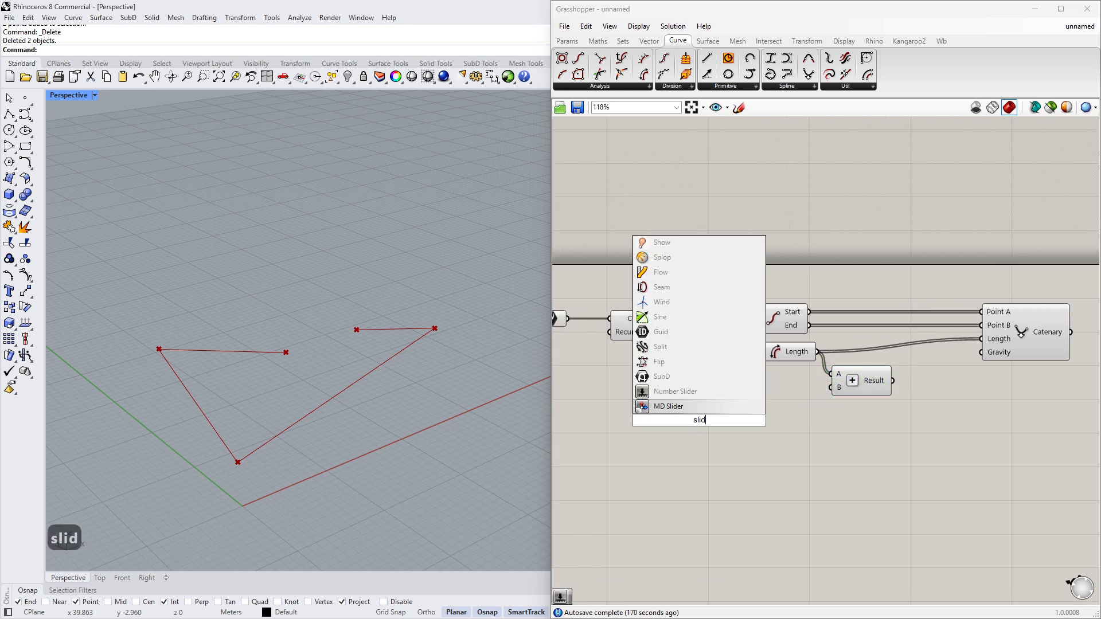
left_click(709, 404)
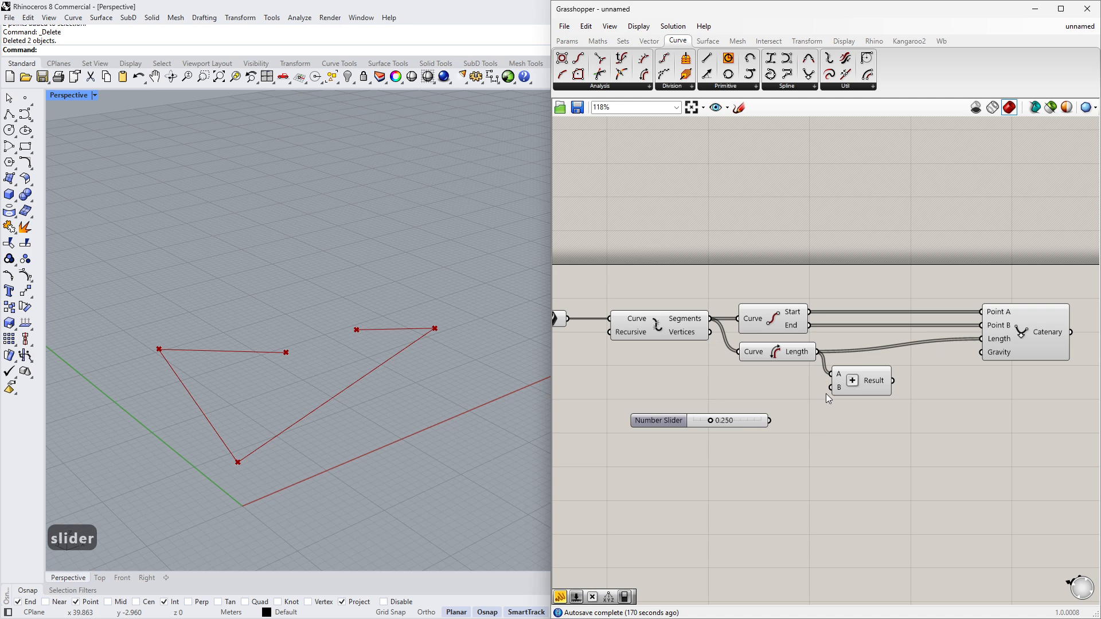
- Connect the slider to the Addition's B input and the Addition Result to the Catenary's Length input
left_click_drag(831, 388, 774, 404)
left_click_drag(981, 339, 870, 362)
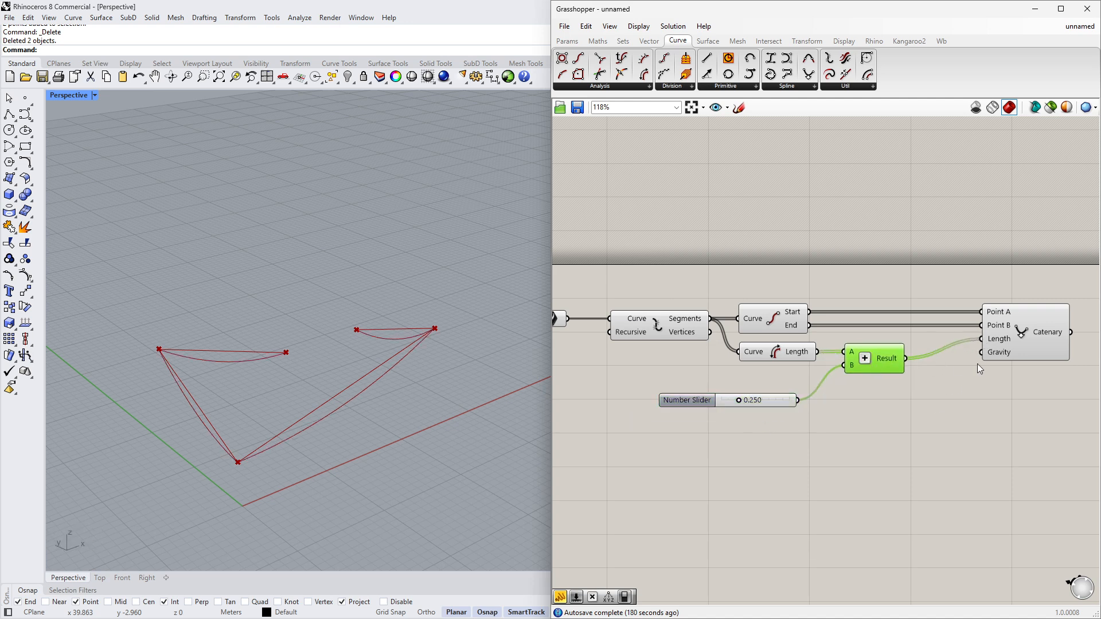
mouse_move(1004, 355)
left_click(1026, 339)
- Orbit and zoom the Perspective viewport to inspect the hanging catenary curves
right_click_drag(402, 453, 481, 404)
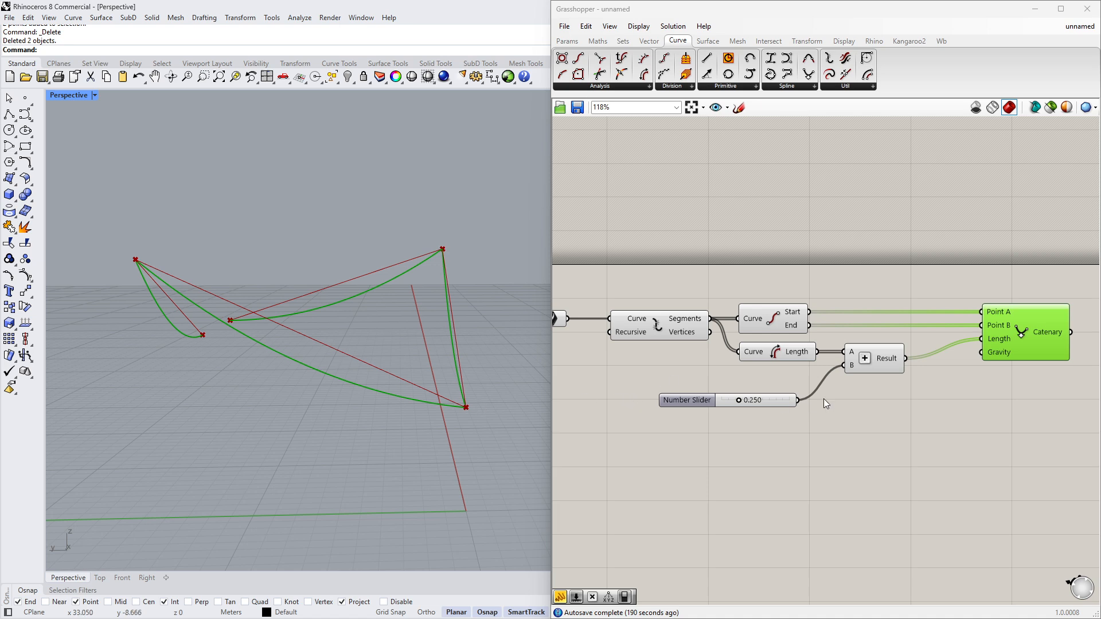
mouse_move(852, 366)
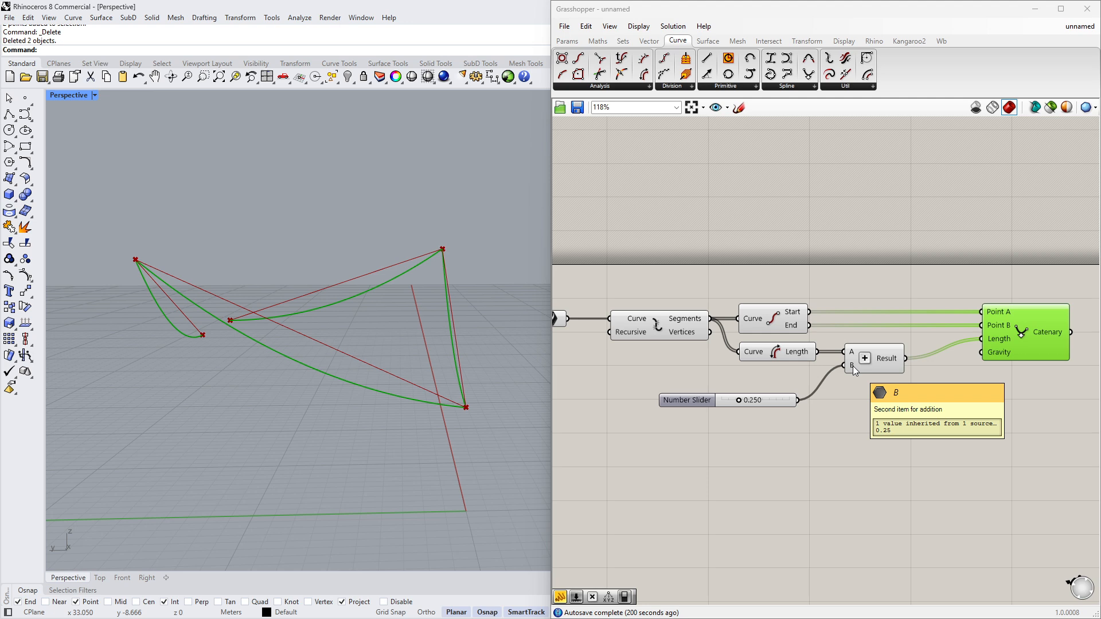
right_click_drag(445, 384, 460, 360)
scroll(479, 305, "up", 4)
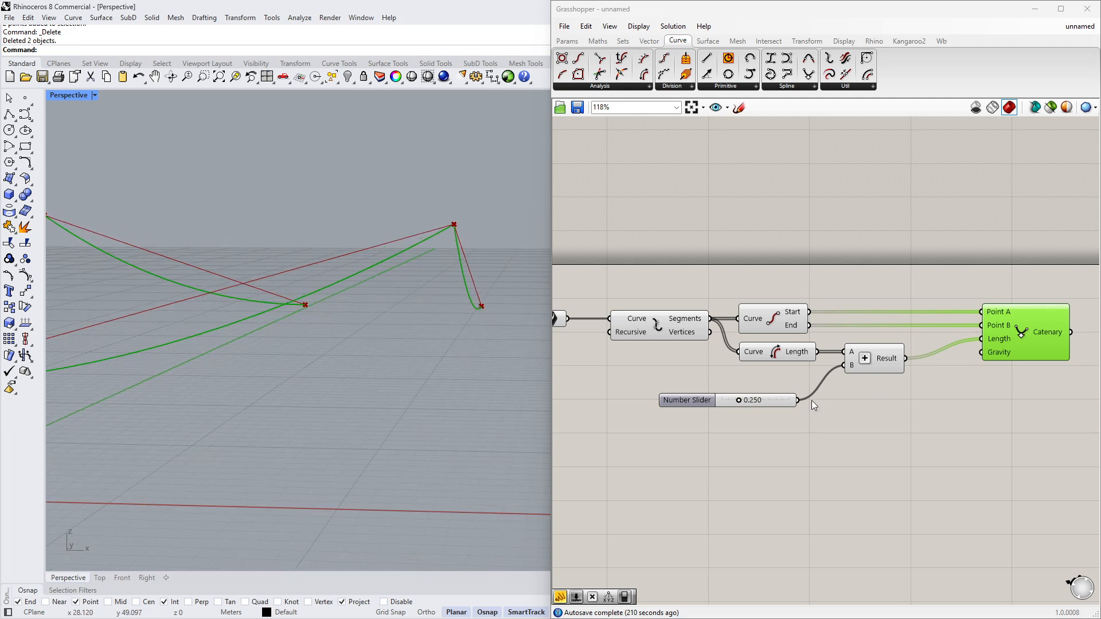
scroll(367, 360, "down", 2)
right_click_drag(365, 355, 467, 361)
scroll(374, 397, "down", 4)
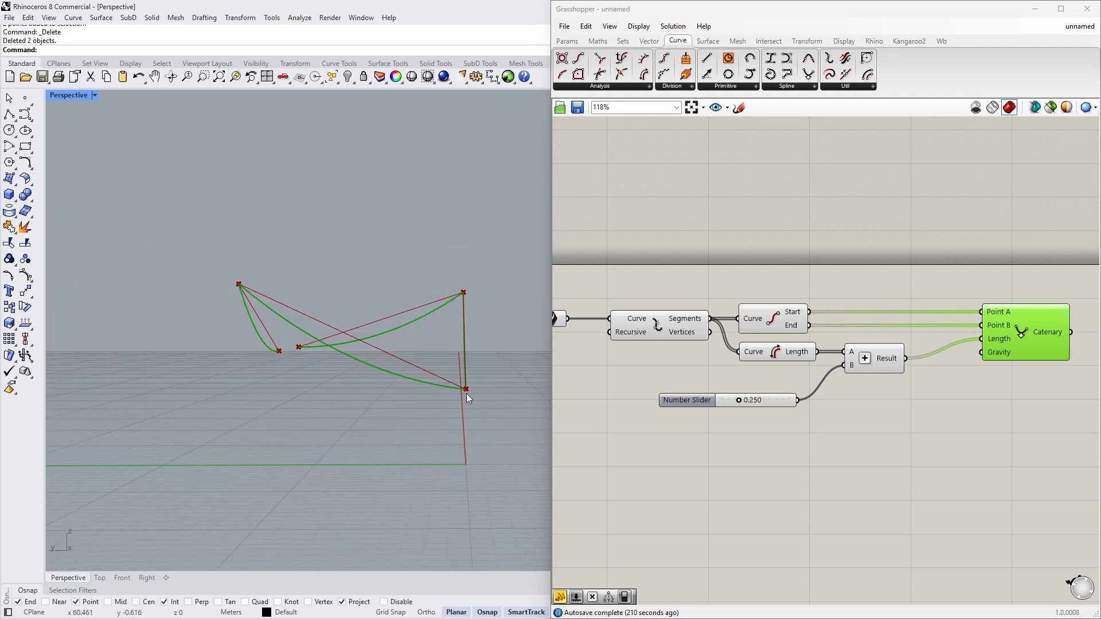
scroll(458, 395, "up", 4)
scroll(459, 398, "up", 2)
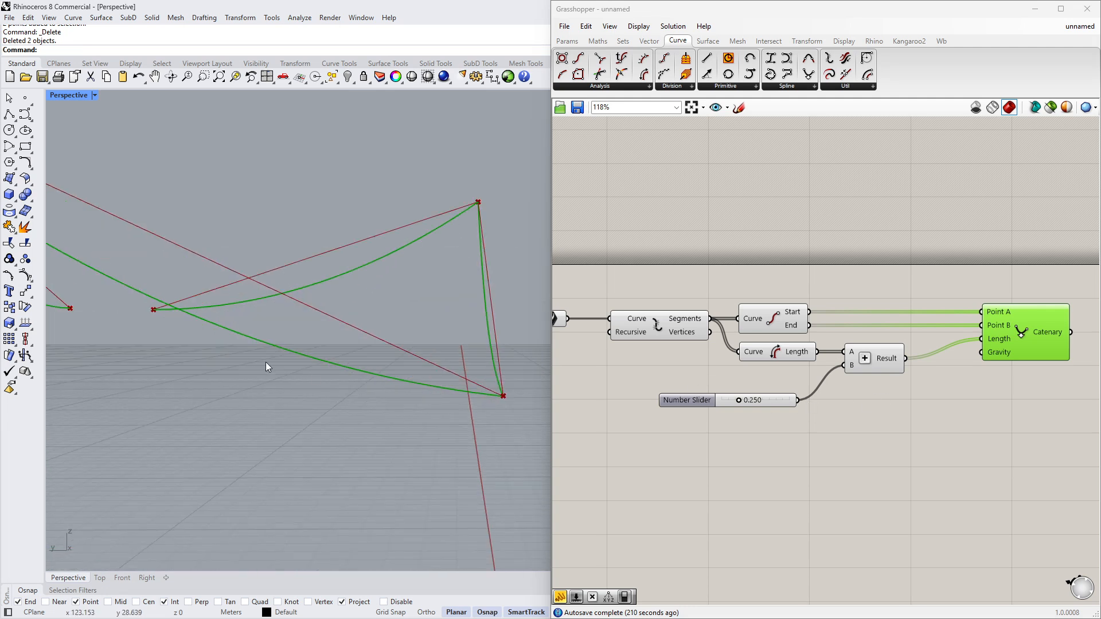
scroll(490, 398, "down", 2)
right_click_drag(483, 401, 463, 419)
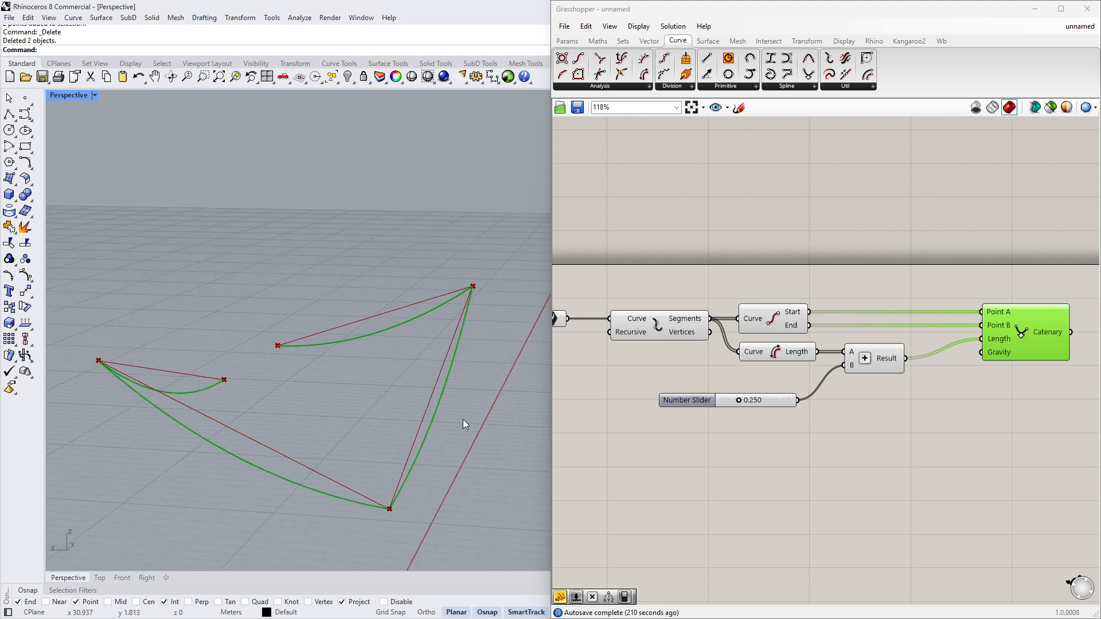
scroll(462, 419, "down", 2)
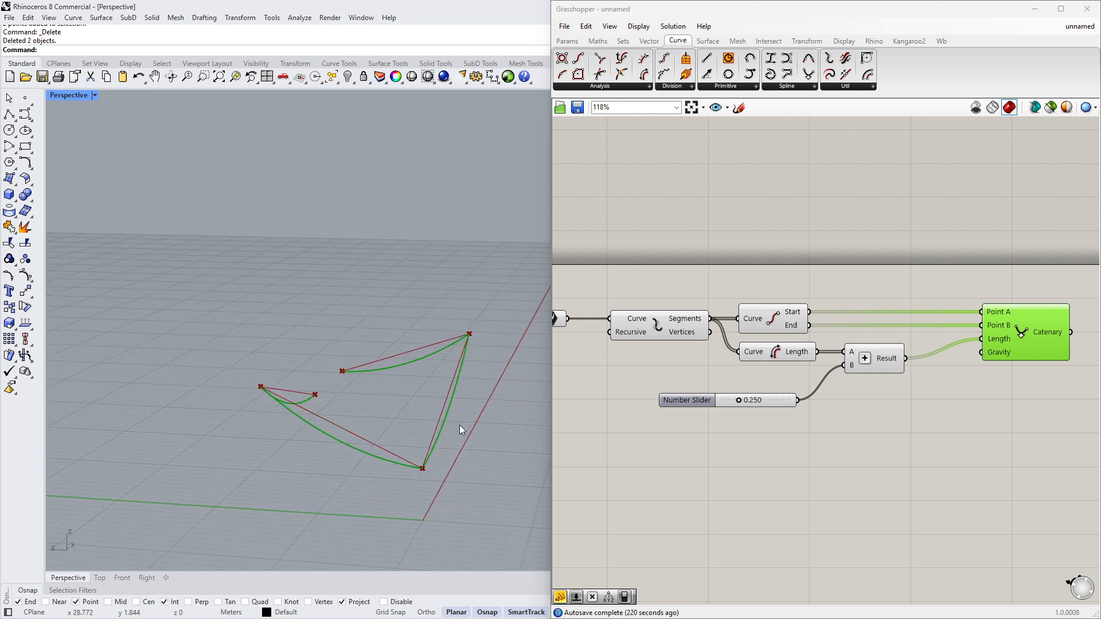
- Rearrange the components, moving the Addition, Catenary and Number Slider further right on the canvas
right_click_drag(862, 379, 757, 378)
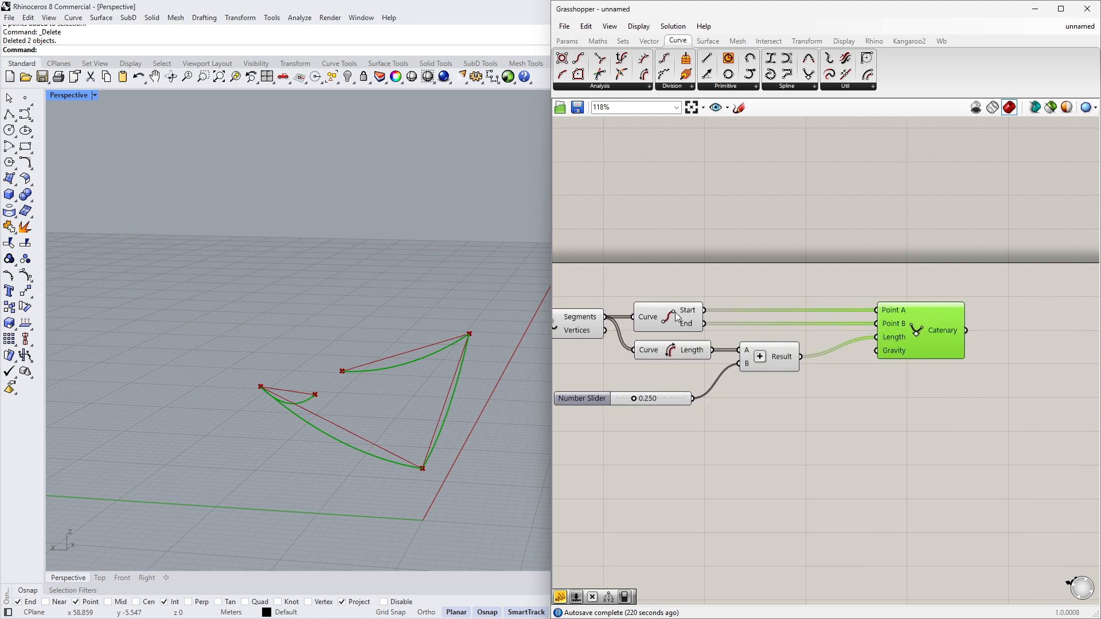
mouse_move(693, 328)
scroll(723, 361, "down", 1)
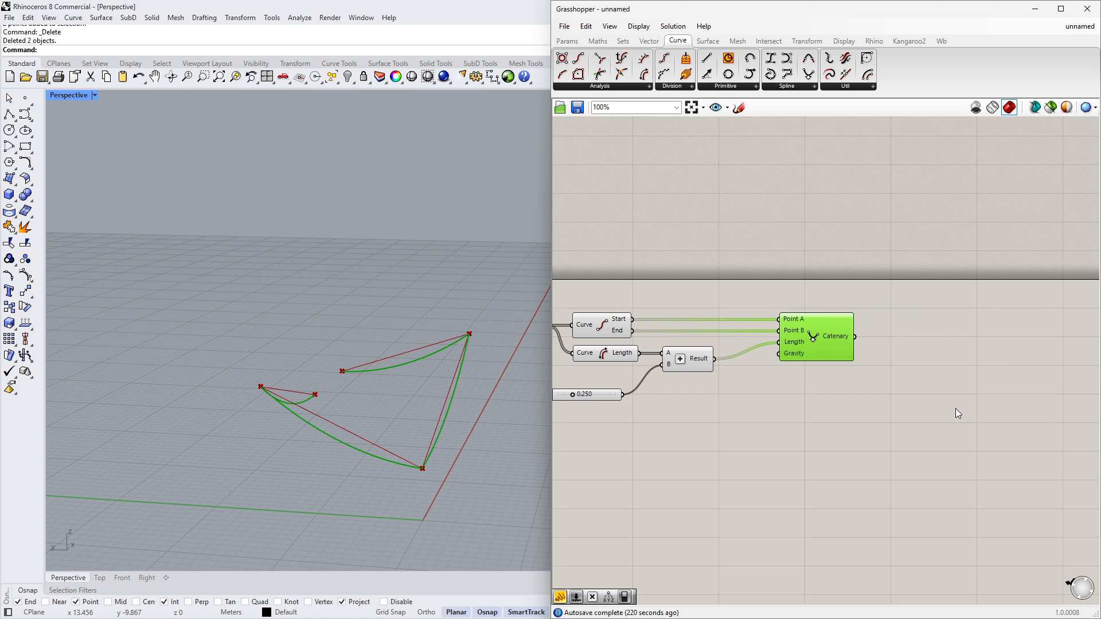
left_click_drag(955, 408, 703, 297)
scroll(639, 361, "down", 2)
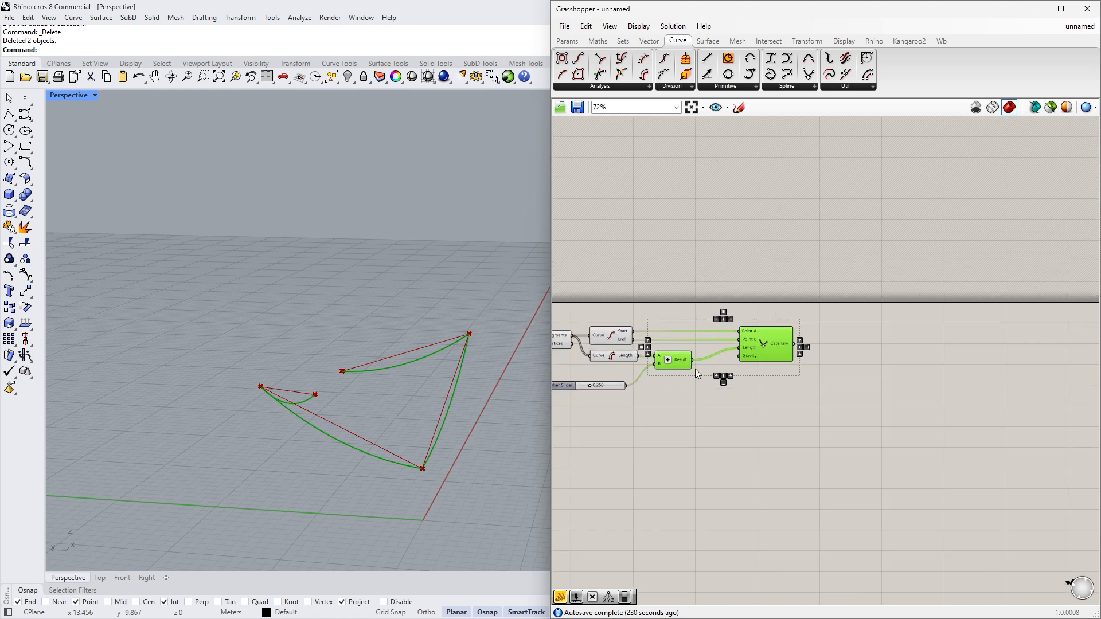
left_click_drag(676, 360, 961, 358)
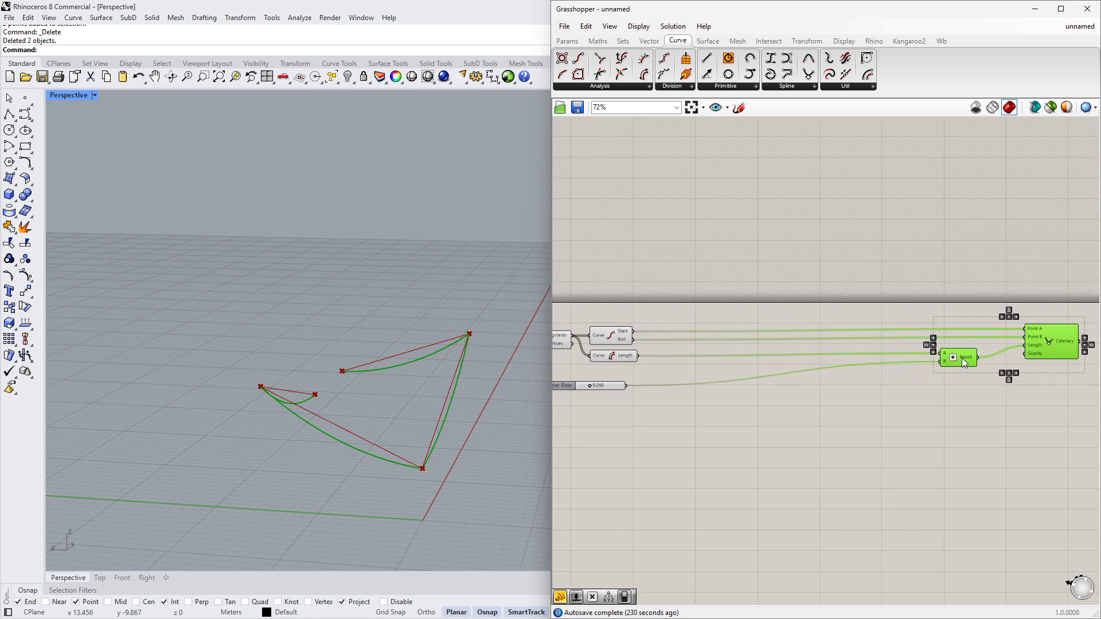
left_click(829, 389)
left_click_drag(564, 386, 963, 398)
left_click(720, 391)
right_click_drag(721, 391, 786, 396)
scroll(675, 373, "up", 4)
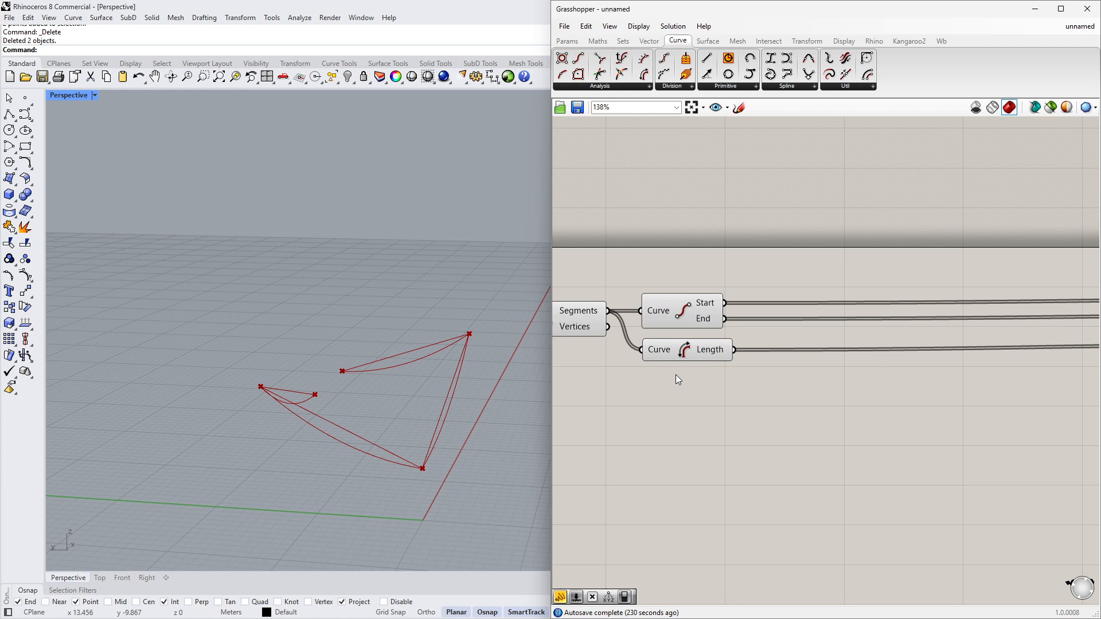
left_click(686, 316)
left_click_drag(682, 353, 676, 352)
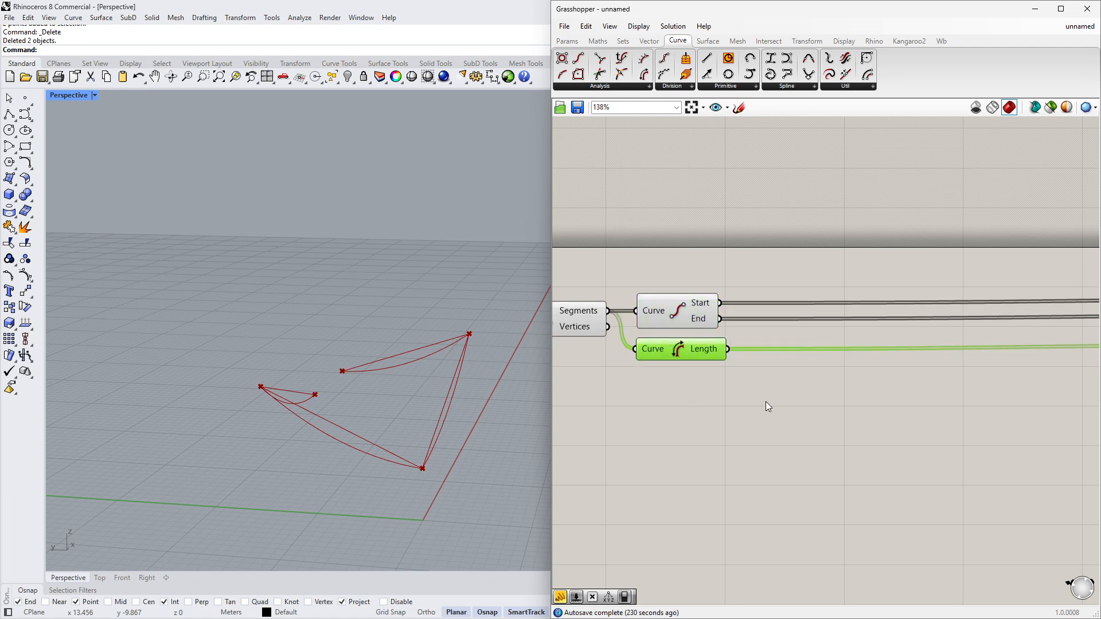
- Add a Deconstruct Point component and feed it the End Points' Start output
right_click_drag(766, 401, 688, 408)
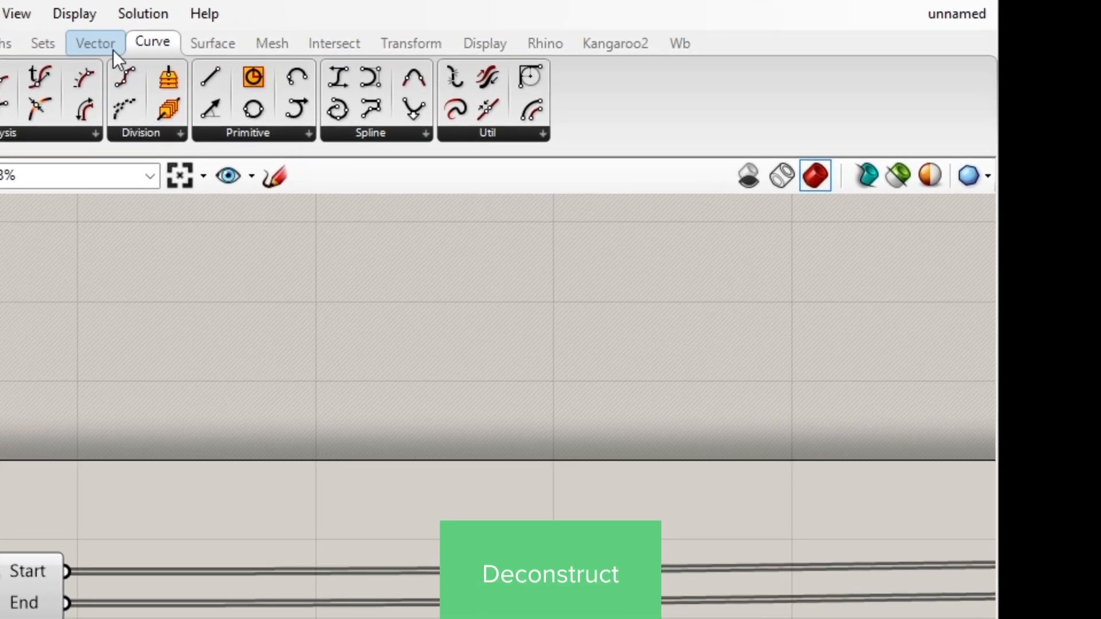
left_click(103, 43)
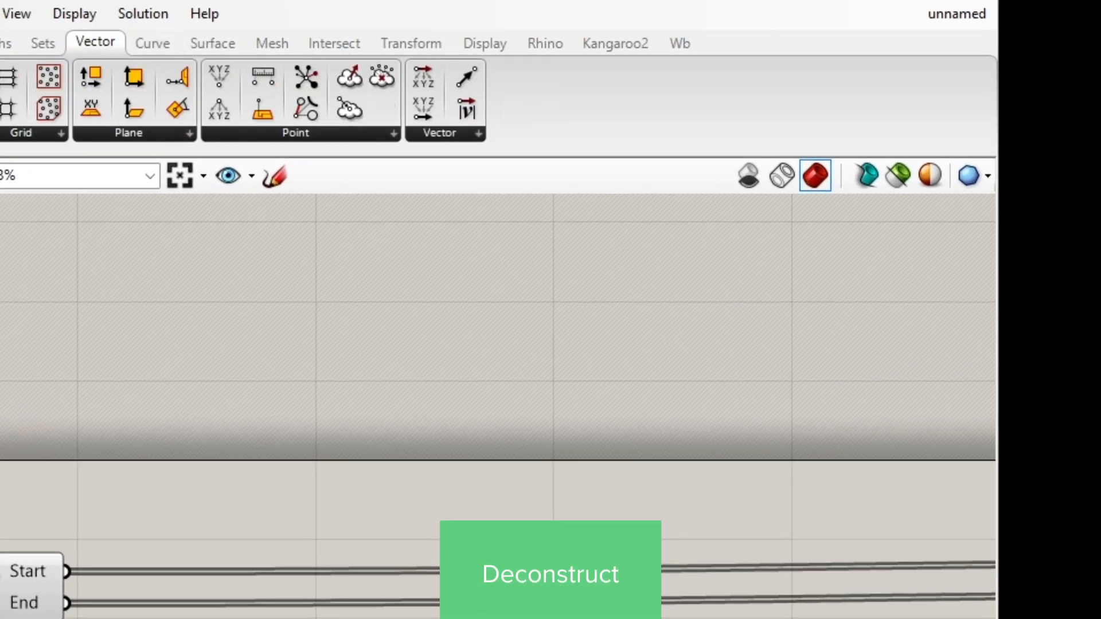
left_click(222, 102)
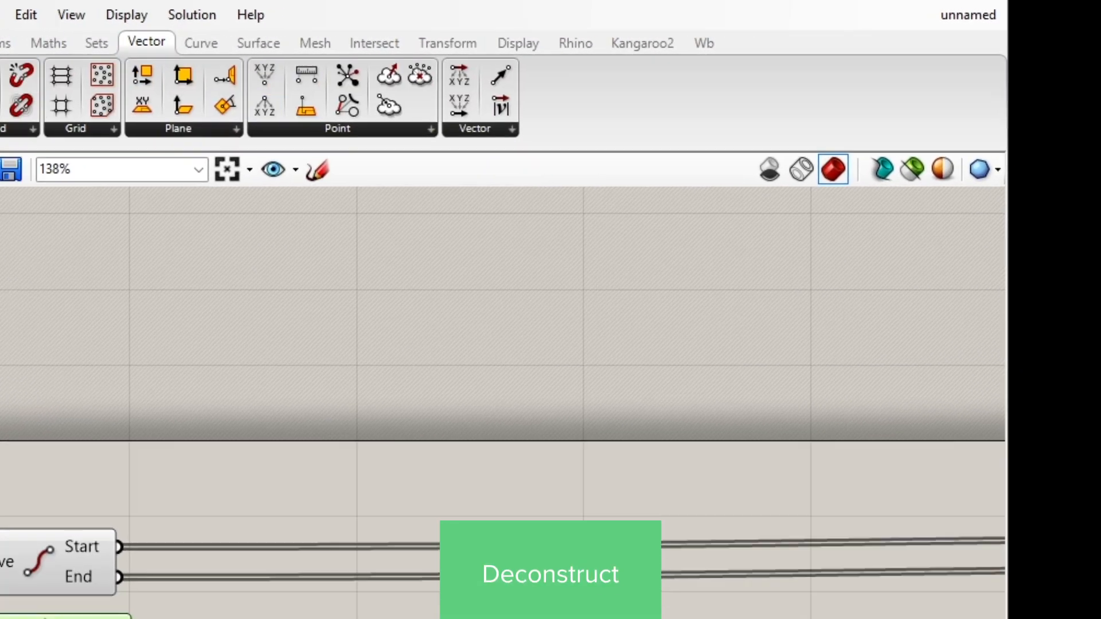
left_click(728, 427)
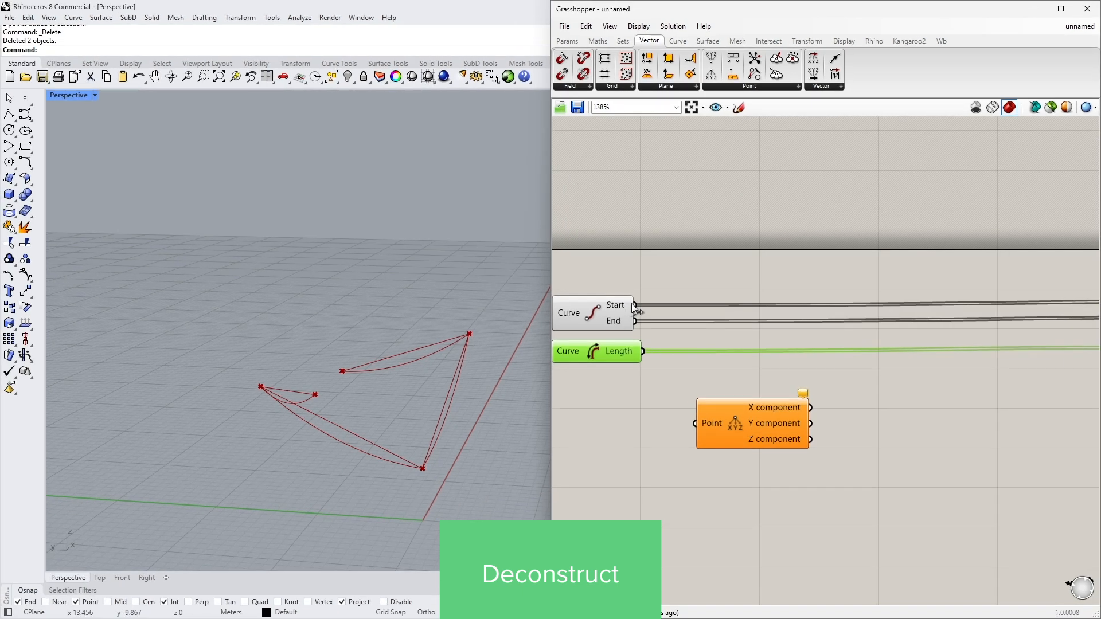
left_click_drag(632, 304, 710, 422)
- Duplicate the Deconstruct Point component and feed the copy the End output
key("ctrl+c")
key("ctrl+v")
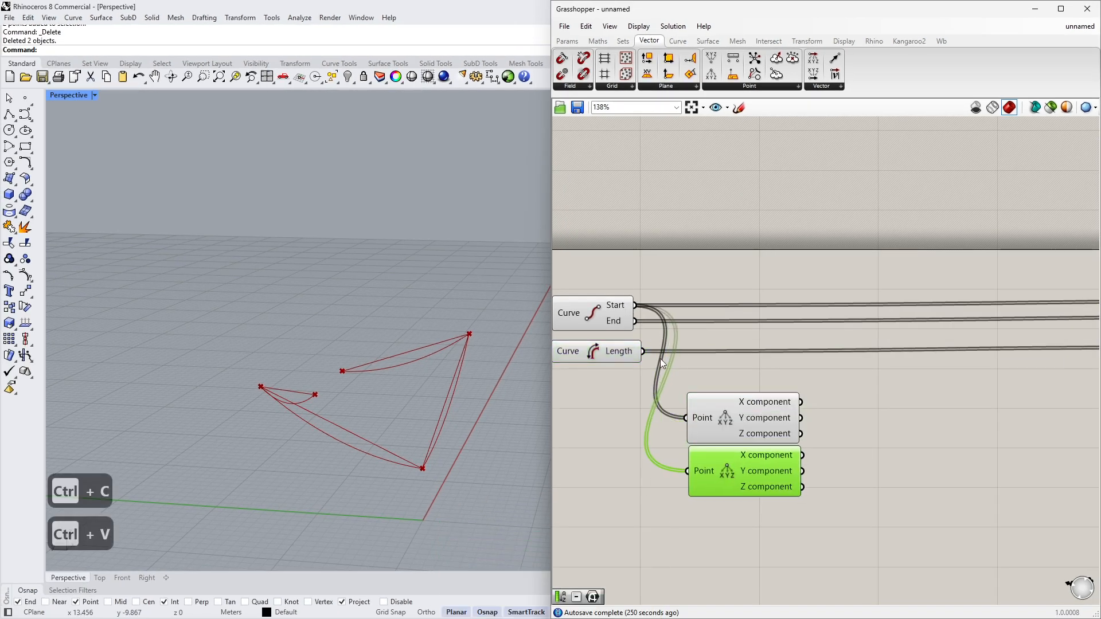
left_click_drag(641, 353, 688, 470)
right_click_drag(738, 457, 692, 457)
- Add a Subtraction component taking the first Z component as A and the second Z component as B
double_click(778, 453)
type("-")
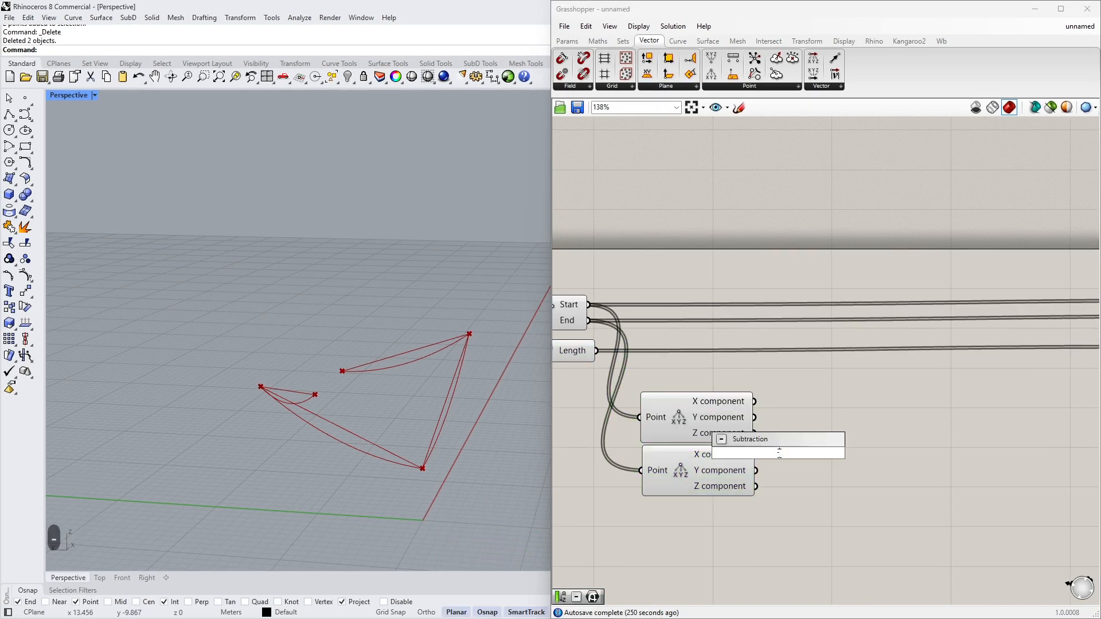
left_click(779, 441)
left_click_drag(776, 456, 780, 433)
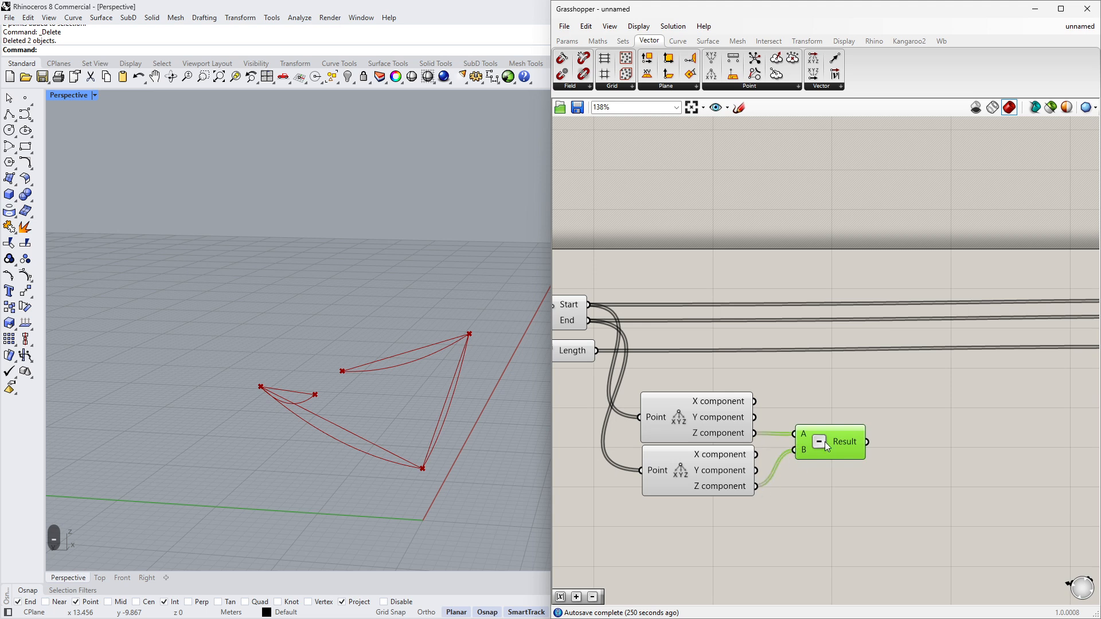
left_click_drag(756, 486, 781, 449)
- Add an Absolute component and feed it the Subtraction result
double_click(873, 450)
type("abs")
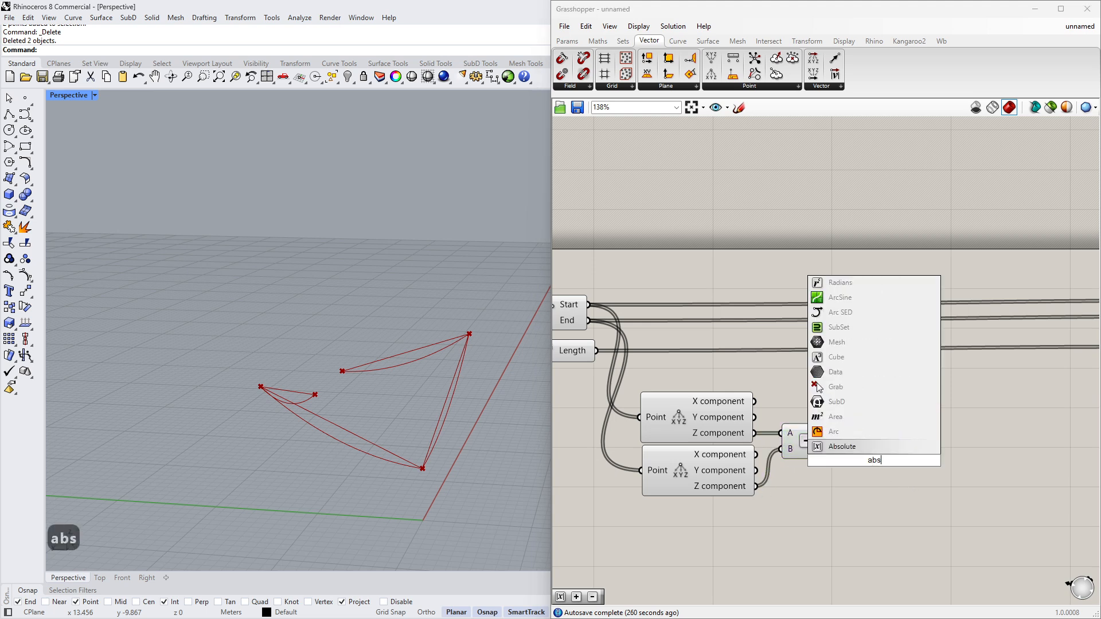
key("Return")
left_click_drag(840, 463, 879, 446)
mouse_move(926, 442)
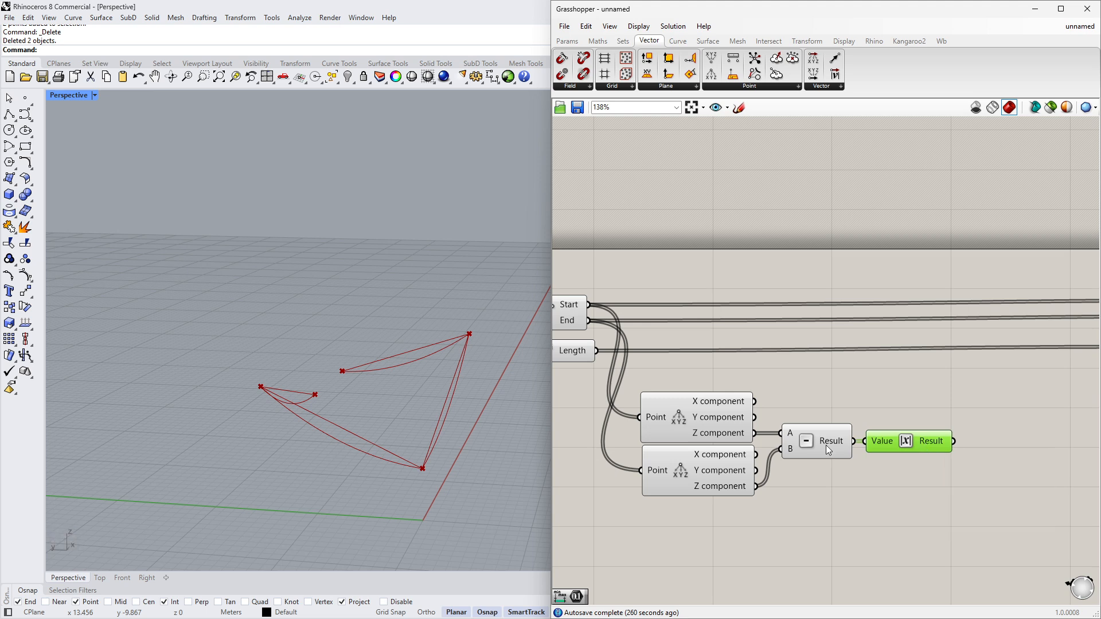
- Rearrange the canvas, placing the Absolute beside the Subtraction and shifting the Addition, Catenary and slider further right
left_click_drag(829, 502, 748, 378)
right_click_drag(994, 436, 743, 408)
key("ctrl+q")
left_click(850, 418)
left_click(776, 427)
scroll(804, 429, "down", 2)
scroll(892, 419, "down", 3)
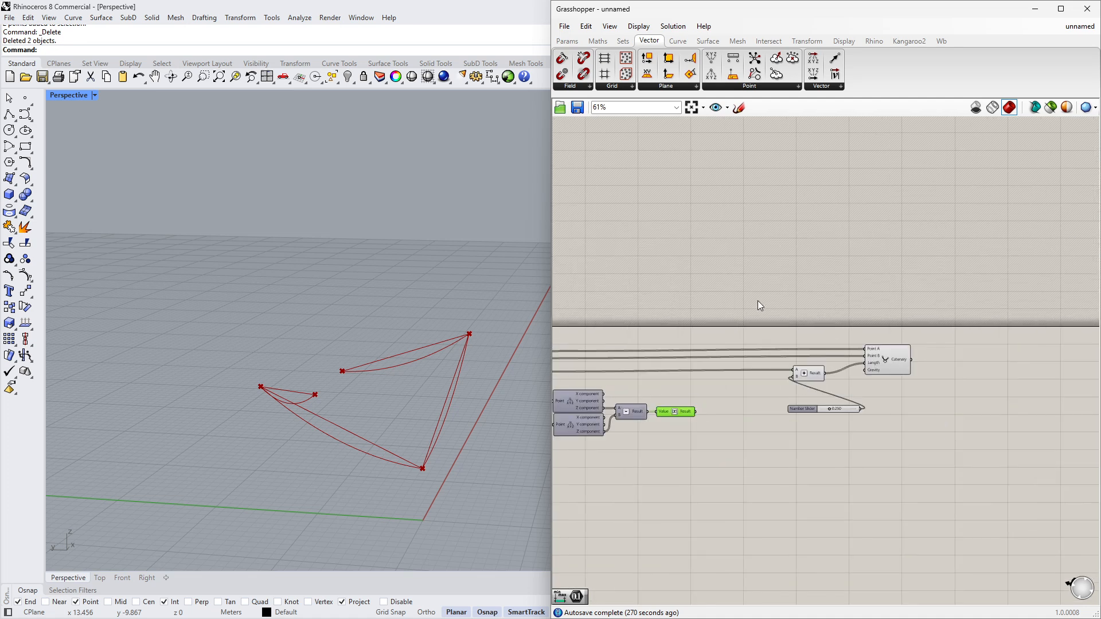
left_click_drag(756, 301, 1001, 444)
left_click_drag(897, 363, 1055, 363)
left_click(683, 438)
right_click_drag(680, 436, 792, 429)
- Add a Remap Numbers component to the right of the Absolute component
scroll(792, 428, "up", 4)
double_click(890, 413)
type("remap")
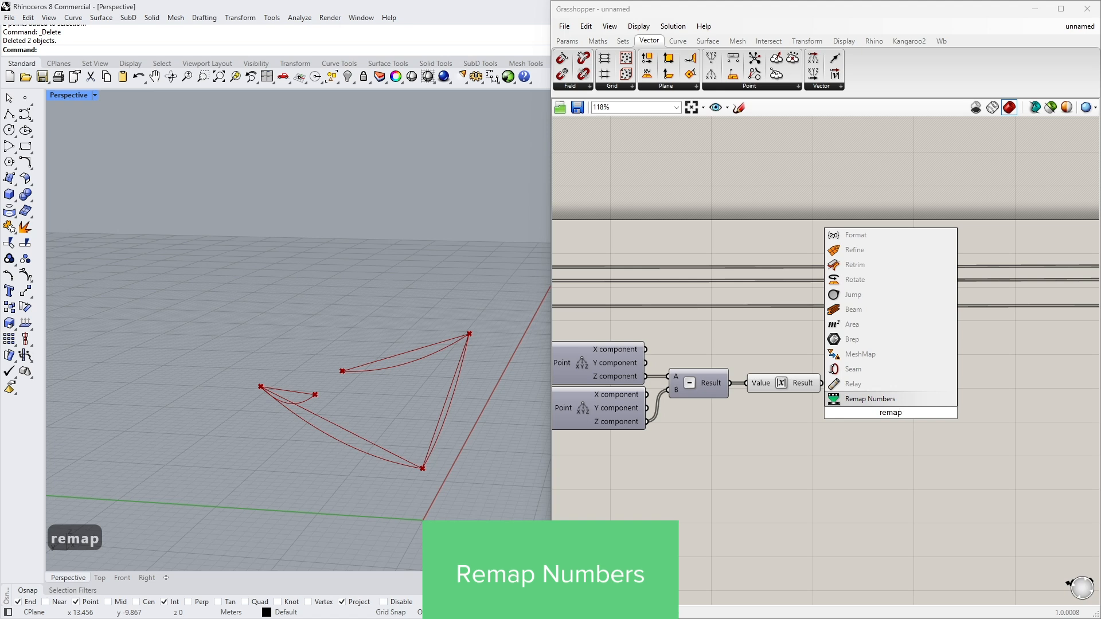
left_click(895, 401)
left_click_drag(864, 411, 949, 401)
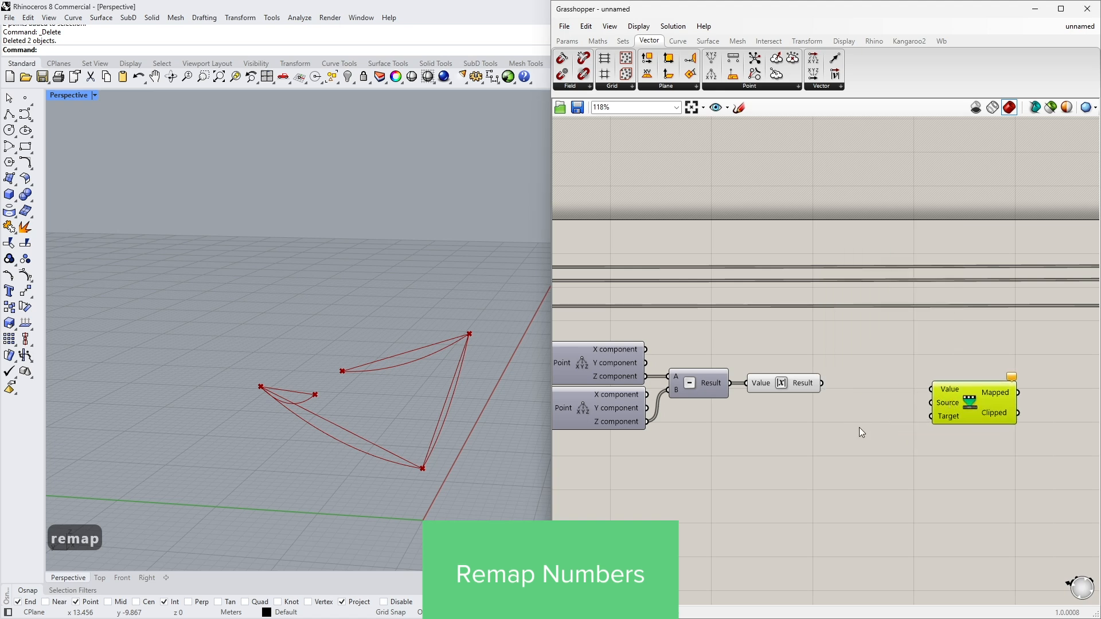
- Add a Bounds component fed by the absolute value, and wire the absolute value and its bounds into Remap's Value and Source
double_click(859, 428)
type("bounds")
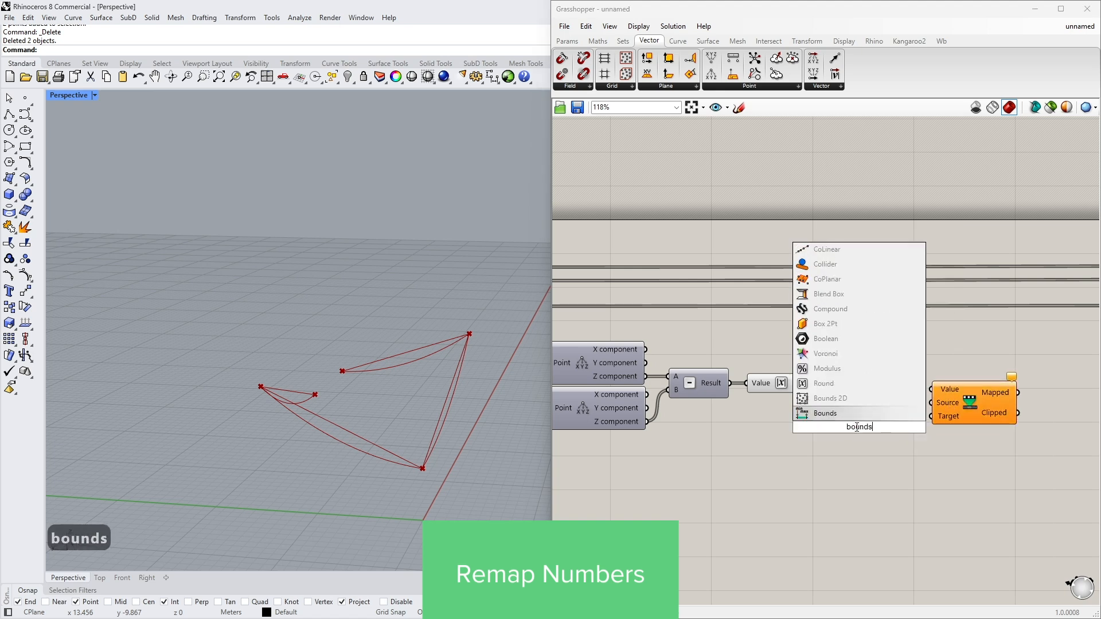
left_click(854, 414)
scroll(854, 414, "up", 3)
left_click_drag(789, 352, 778, 437)
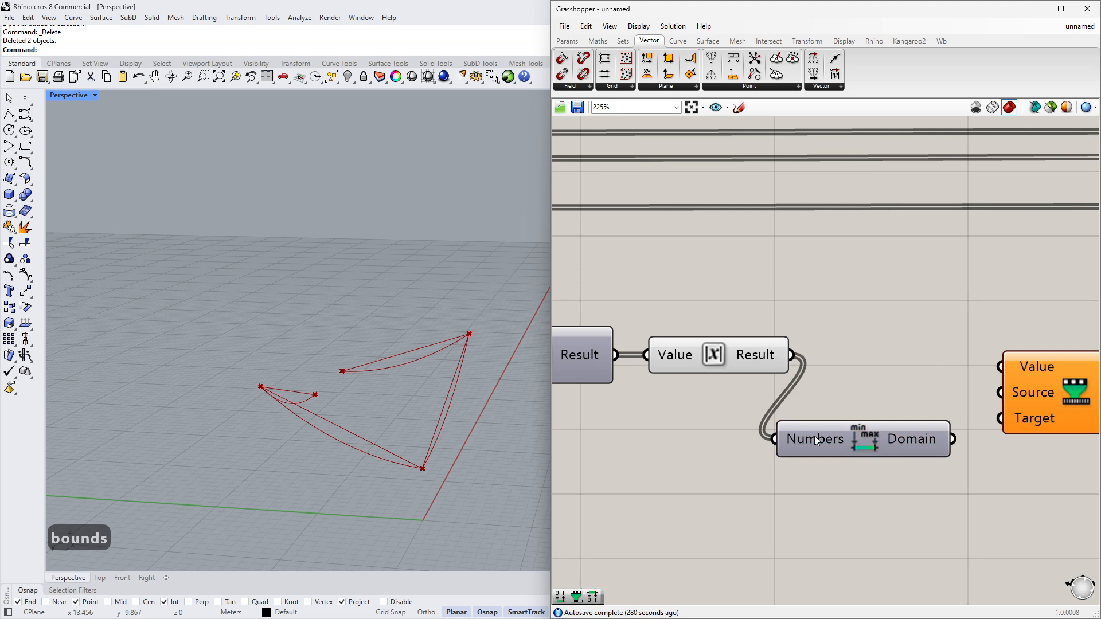
left_click_drag(859, 429, 858, 397)
right_click_drag(858, 397, 751, 393)
left_click_drag(917, 398, 962, 396)
left_click_drag(804, 402, 668, 350)
left_click_drag(964, 391, 950, 380)
scroll(716, 459, "down", 3)
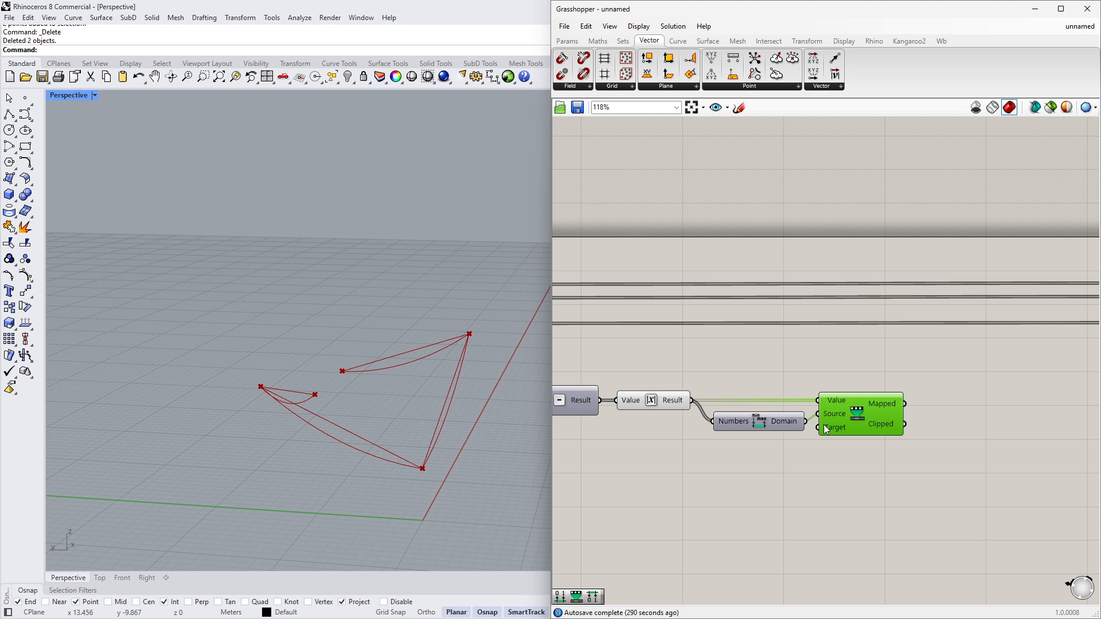
- Add a Construct Domain component and connect its output to Remap's Target input
left_click(597, 41)
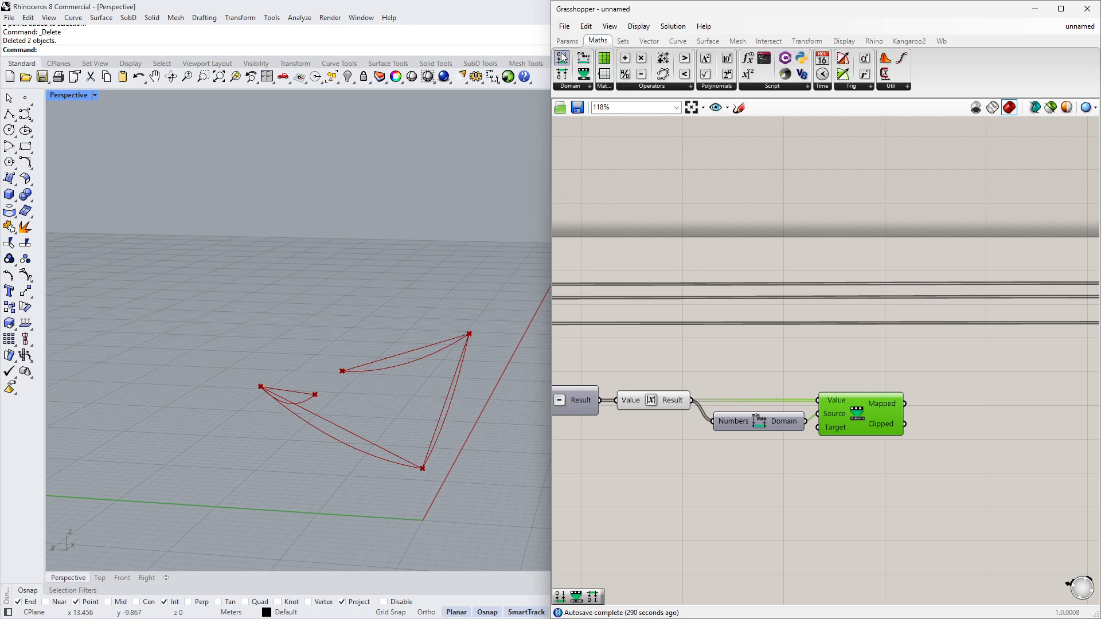
left_click_drag(561, 58, 762, 466)
right_click_drag(670, 472, 752, 464)
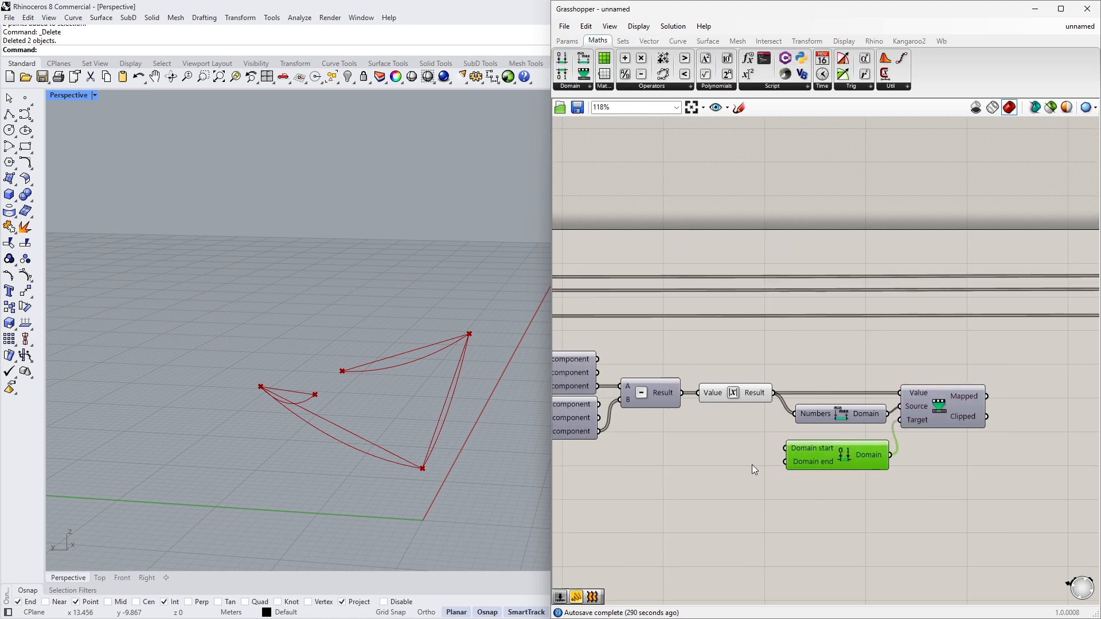
- Create a Number Slider ranging from 0 to 2 and set its value to 1
double_click(702, 470)
type("2")
key("BackSpace")
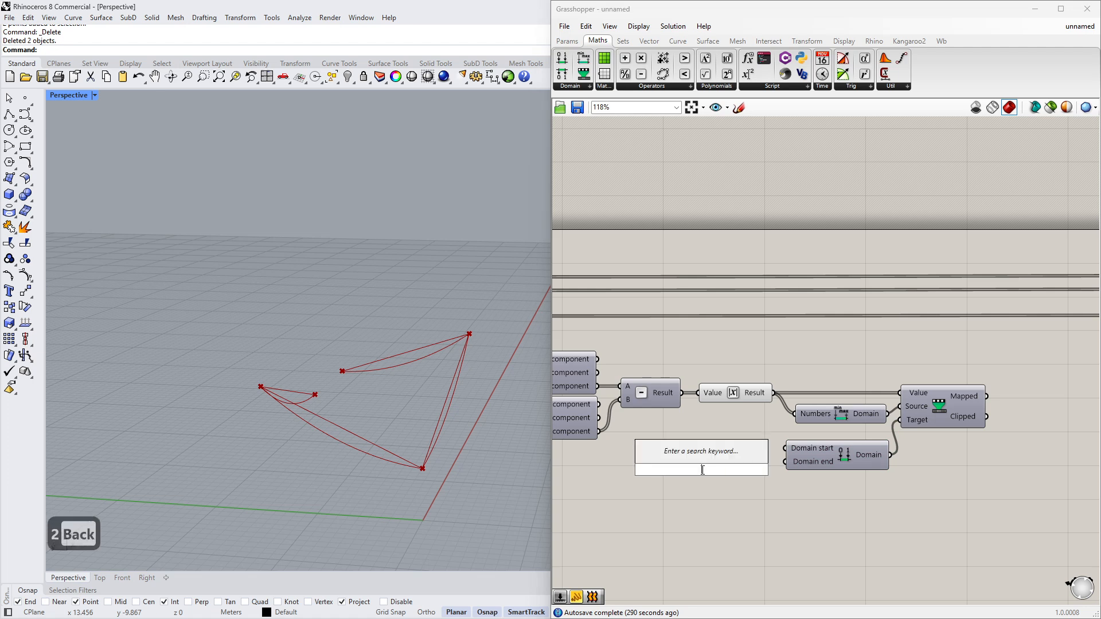
type("0<2.000")
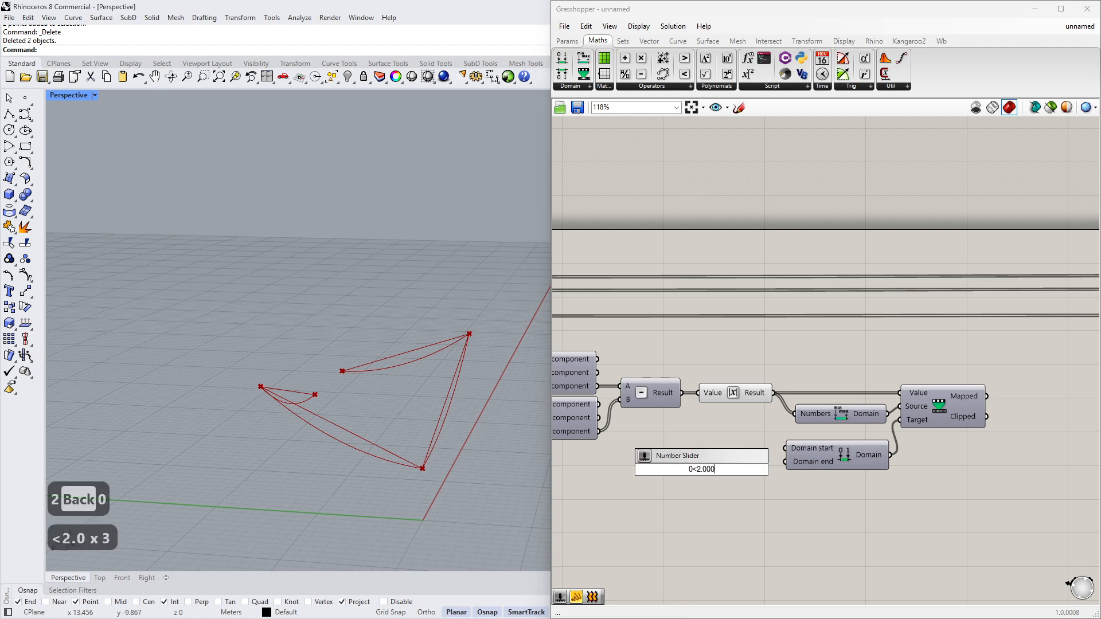
key("Return")
double_click(717, 470)
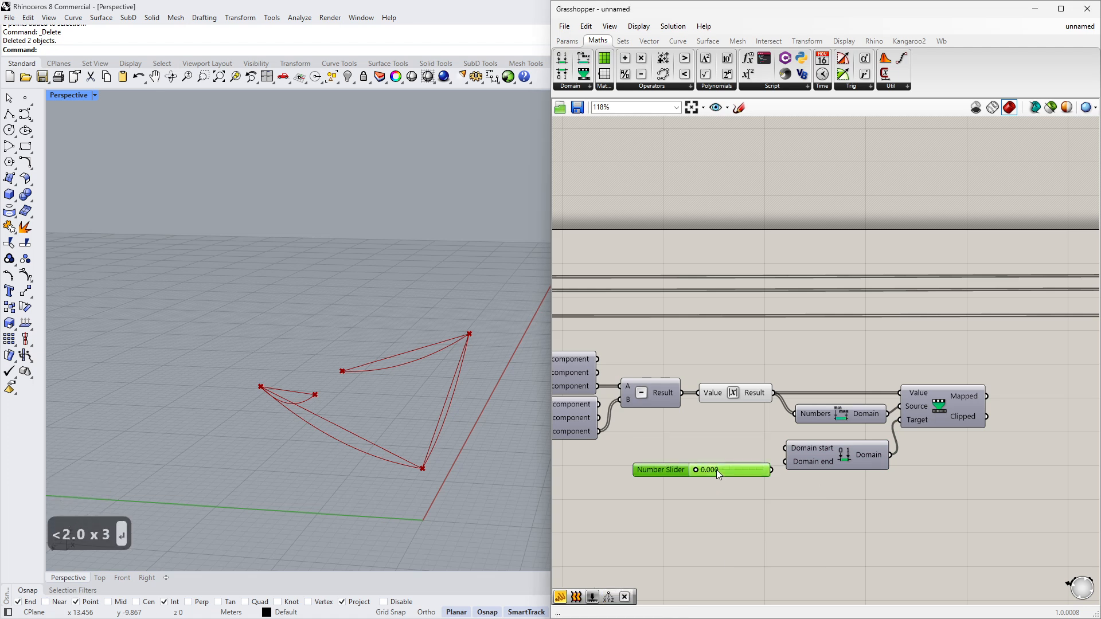
type("1")
key("Return")
- Duplicate the slider and connect the two sliders to the domain's start and end inputs
mouse_move(761, 475)
left_mouse_down()
mouse_move(758, 451)
mouse_move(752, 463)
mouse_move(778, 465)
mouse_move(753, 462)
left_mouse_up()
key("ctrl+c")
key("ctrl+v")
scroll(761, 466, "up", 2)
scroll(752, 464, "down", 3)
left_click(835, 483)
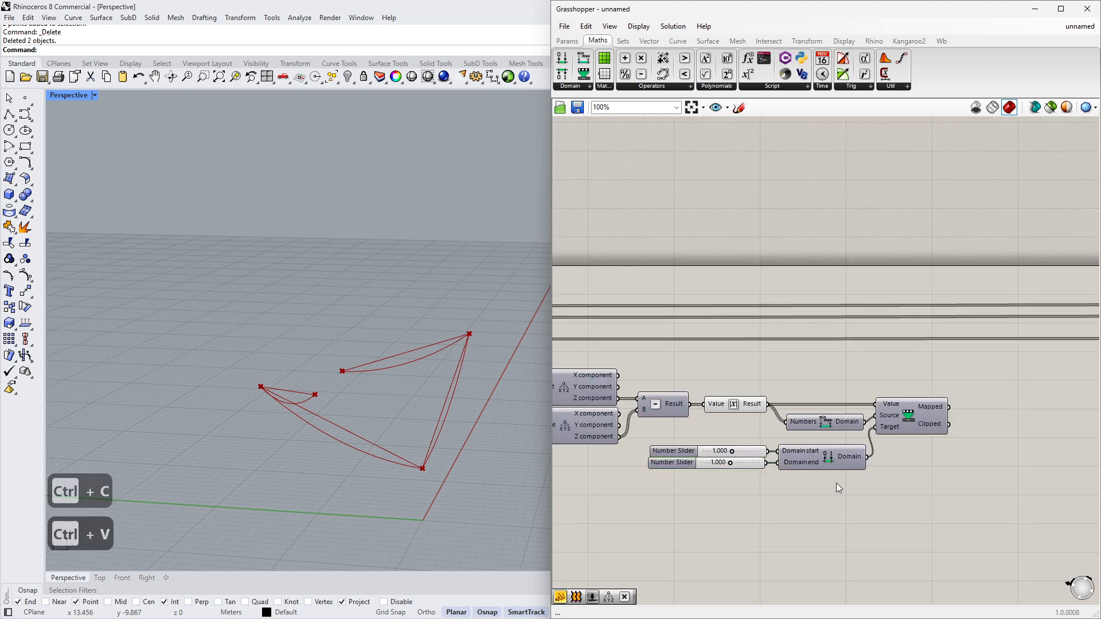
scroll(838, 484, "down", 3)
right_click_drag(675, 489, 719, 476)
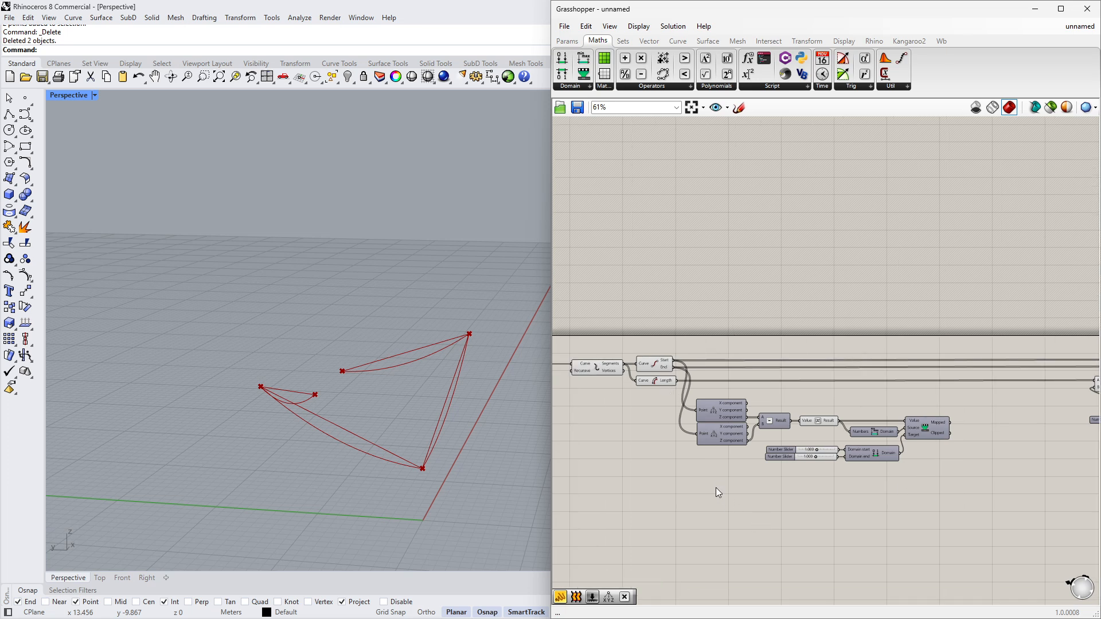
- Add a Number parameter and feed it the curve Length output
double_click(715, 487)
type("num")
left_click(710, 476)
scroll(710, 476, "up", 4)
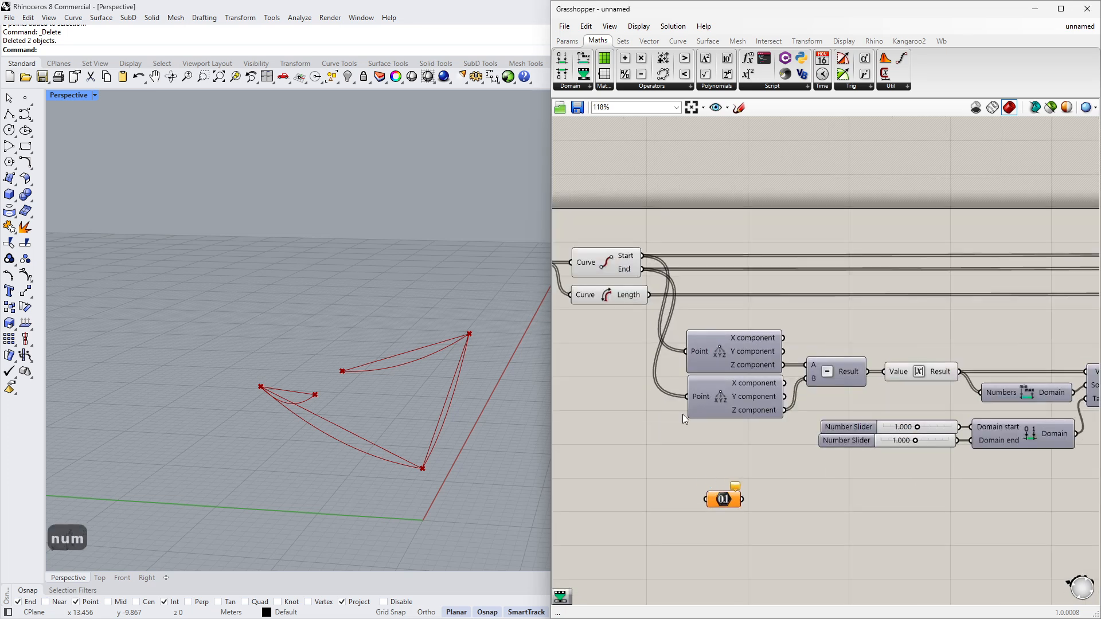
left_click_drag(648, 296, 732, 495)
left_click(727, 500)
- Copy the Absolute, Bounds, Remap, domain and slider group and paste the copy below the original
right_click_drag(877, 482, 780, 462)
scroll(782, 463, "down", 2)
right_click_drag(926, 469, 872, 467)
left_click_drag(968, 488, 749, 363)
key("ctrl+c")
key("ctrl+v")
left_click_drag(816, 396, 823, 498)
left_click(814, 481)
scroll(769, 484, "up", 3)
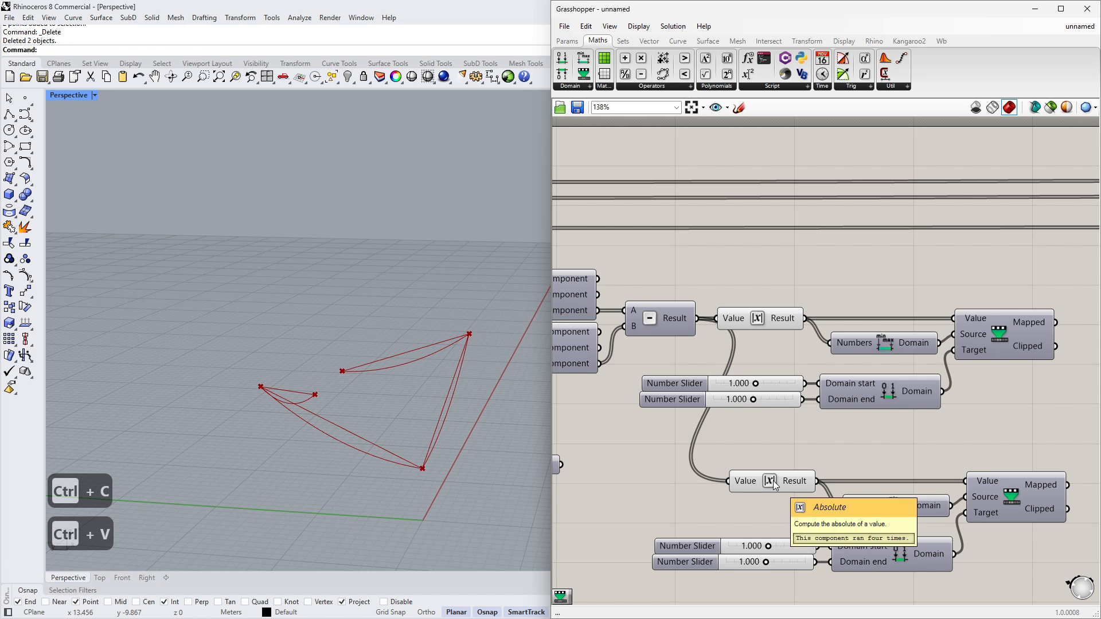
- Delete the copied Absolute component and wire the Number parameter into the copied Remap's Value and Bounds inputs
left_click(774, 484)
key("Delete")
scroll(646, 471, "down", 2)
left_click_drag(620, 469, 914, 479)
left_click_drag(621, 469, 757, 482)
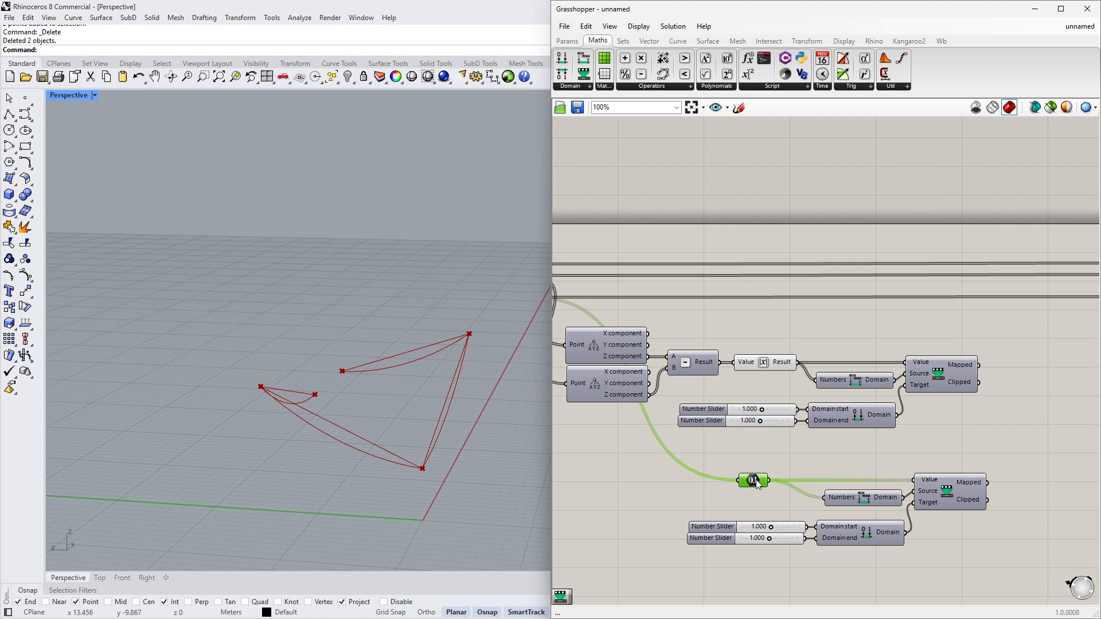
right_click_drag(880, 442, 827, 423)
right_click_drag(809, 491, 818, 456)
left_click_drag(934, 535, 666, 408)
left_click_drag(893, 447, 889, 429)
left_click(882, 479)
scroll(759, 449, "down", 3)
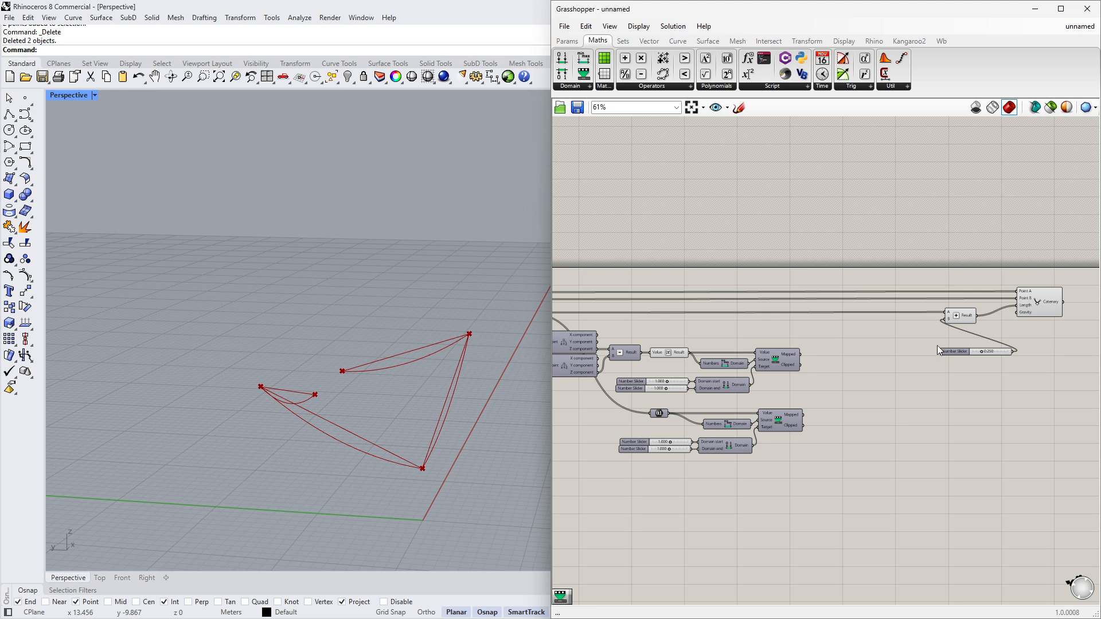
- Duplicate one of the 1.000 Number Sliders and place the copy below the second domain group
scroll(681, 457, "up", 3)
left_click(682, 449)
key("ctrl+c")
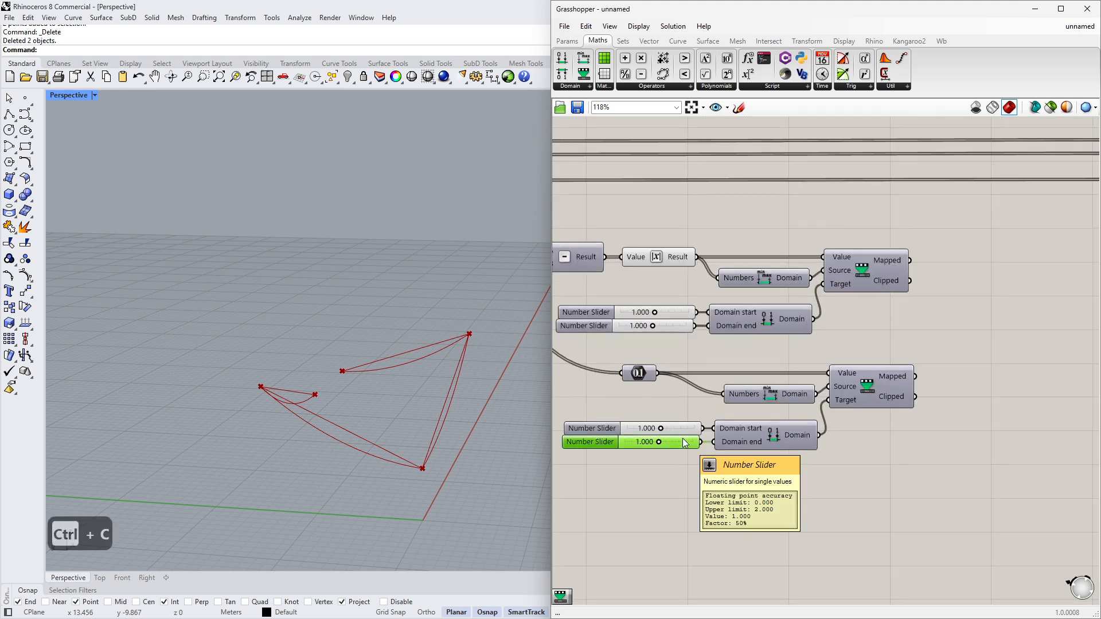
key("ctrl+v")
left_click_drag(676, 458, 674, 491)
left_click(834, 467)
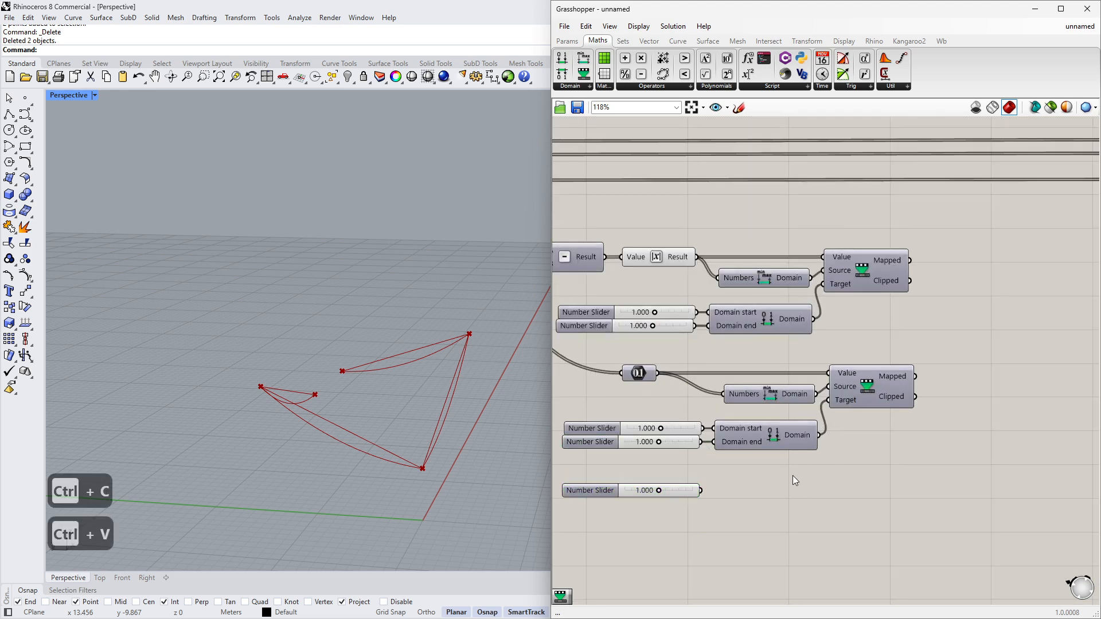
right_click_drag(792, 476, 737, 479)
scroll(737, 479, "down", 2)
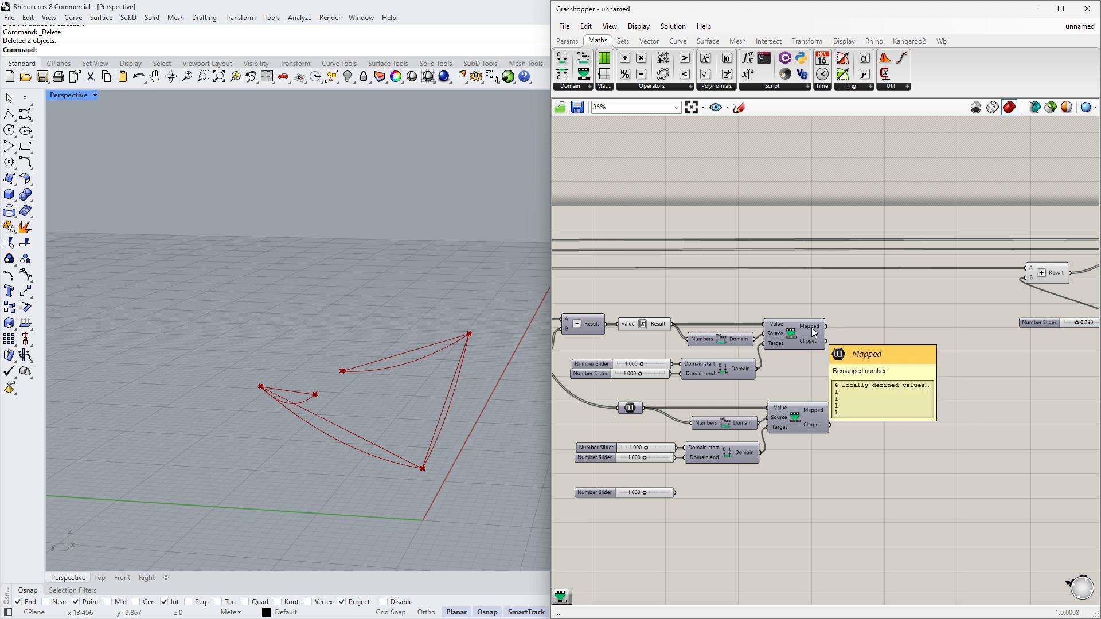
- Add a Multiplication component taking the two Remap Mapped outputs as A and B
double_click(870, 434)
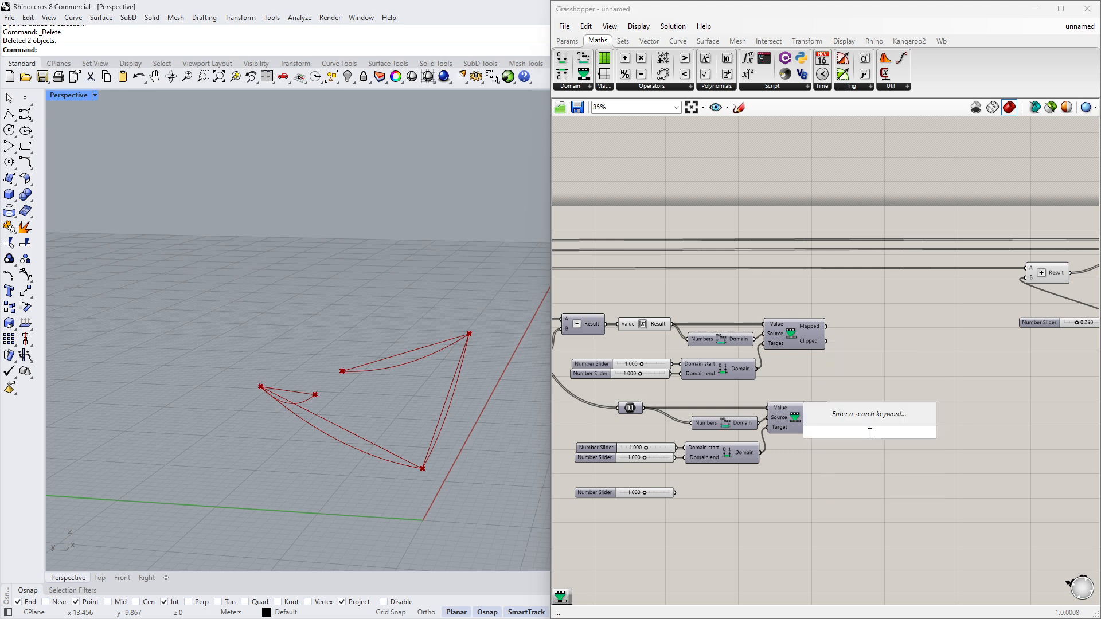
type("*")
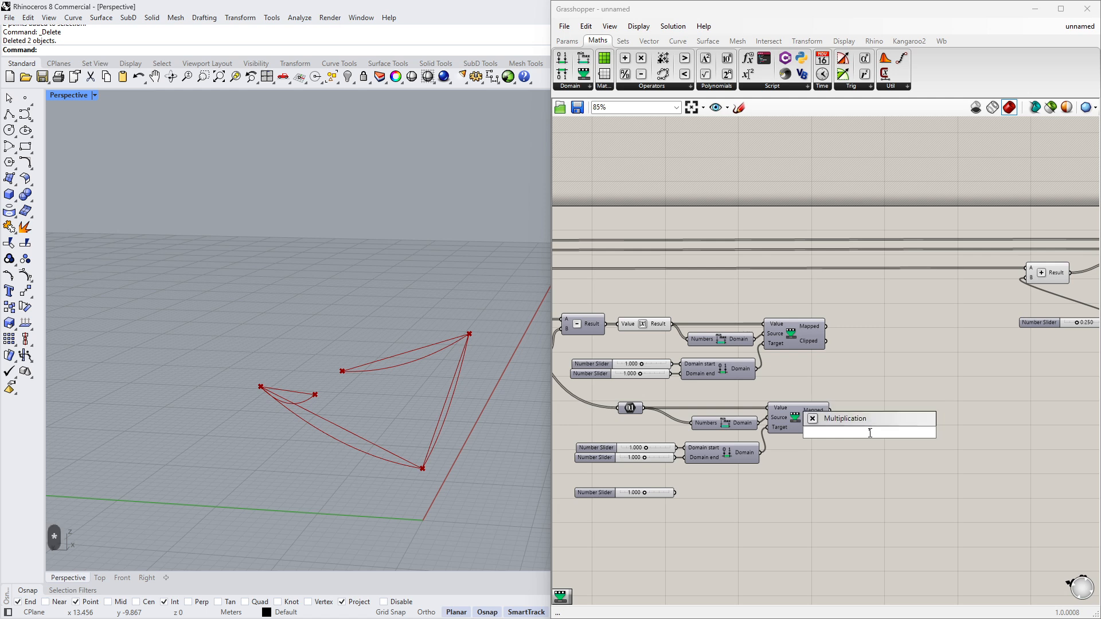
key("Return")
scroll(893, 394, "up", 3)
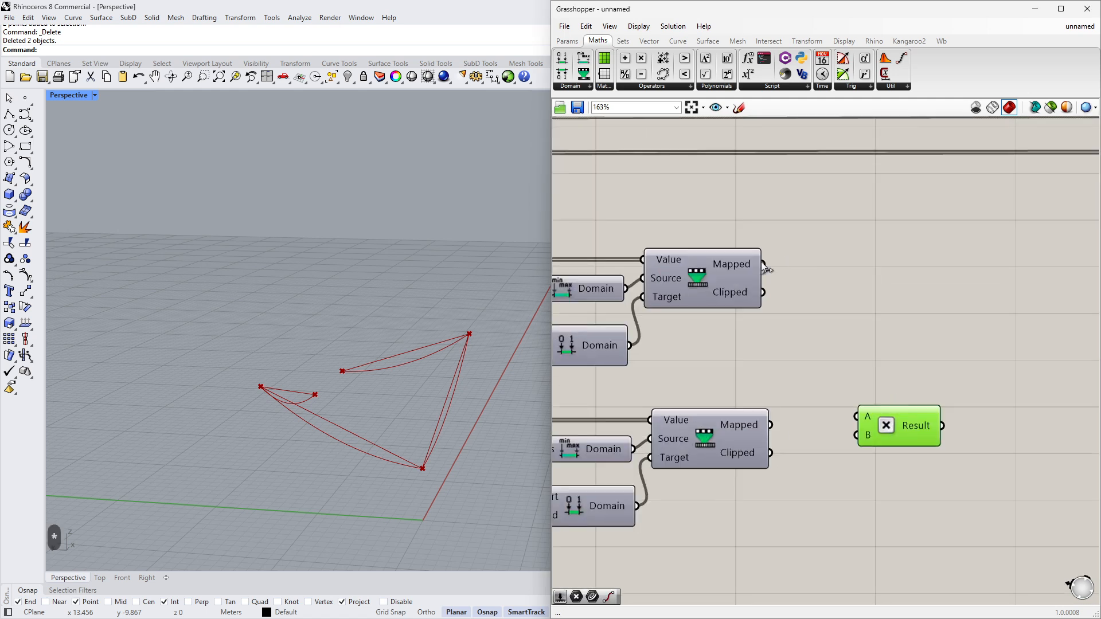
left_click_drag(763, 265, 858, 417)
left_click_drag(896, 427, 885, 367)
left_click_drag(770, 424, 869, 395)
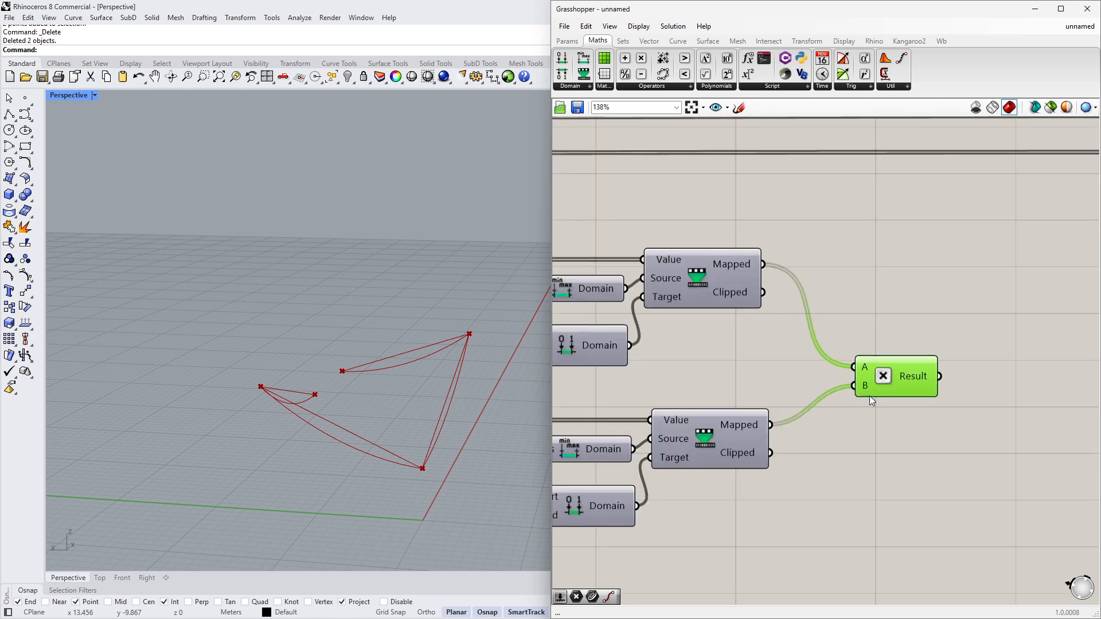
- Add a third Multiplication input fed by the new slider and route the product into the Addition's B input
scroll(869, 395, "down", 3)
scroll(861, 407, "up", 5)
left_click(872, 395)
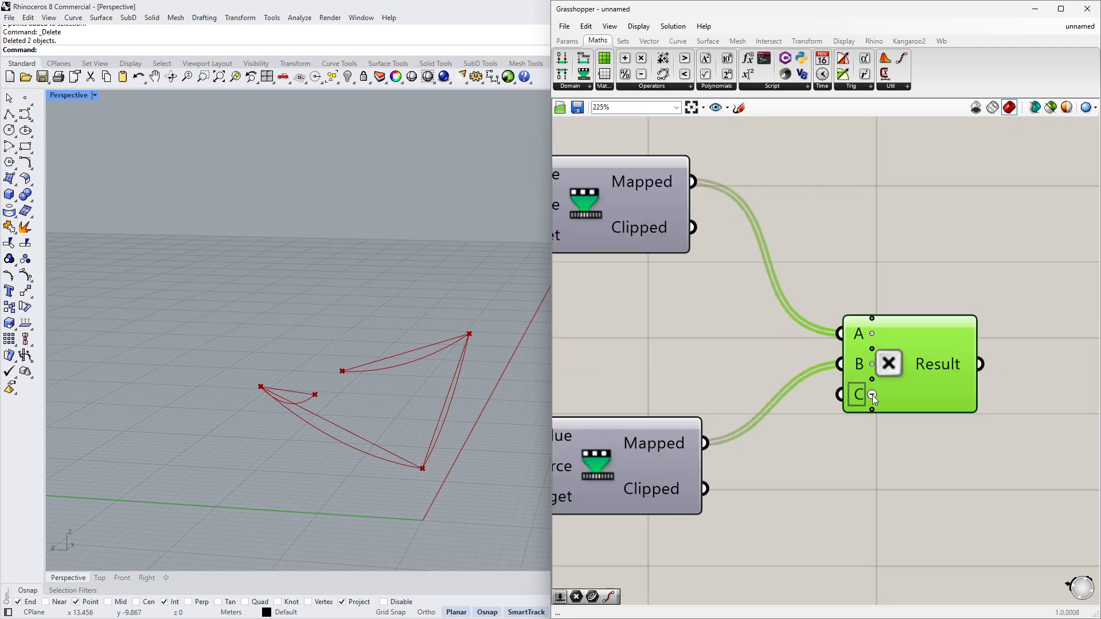
scroll(872, 395, "down", 4)
left_click_drag(600, 510, 927, 297)
right_click_drag(927, 297, 731, 346)
left_click_drag(745, 344, 894, 266)
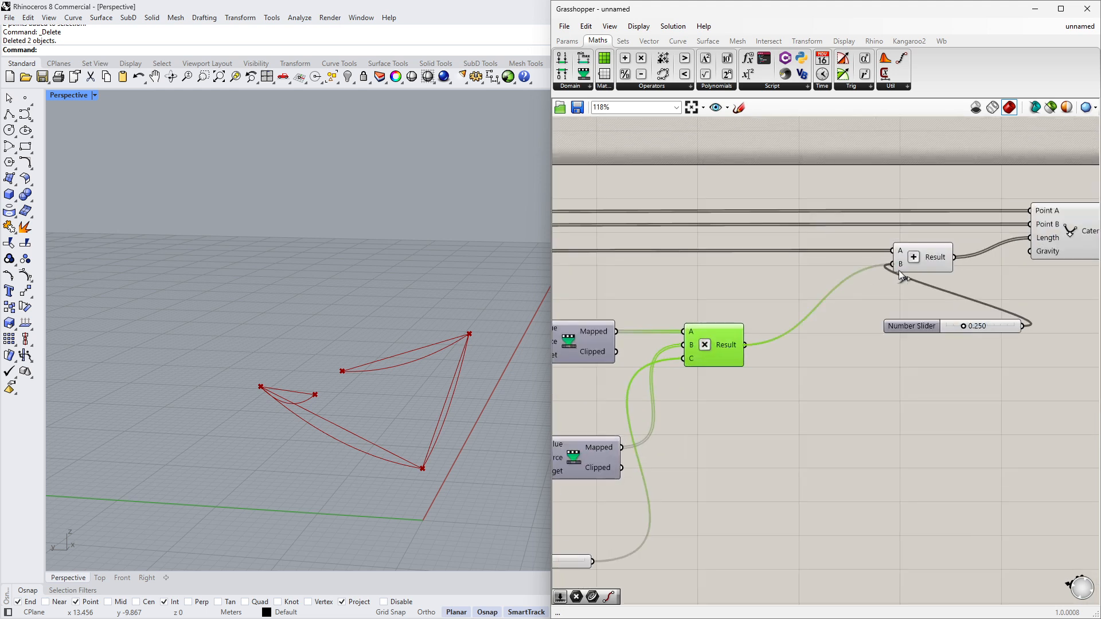
- Delete the old 0.250 offset Number Slider
left_click(910, 329)
scroll(907, 344, "down", 3)
left_click_drag(907, 343, 890, 500)
key("Delete")
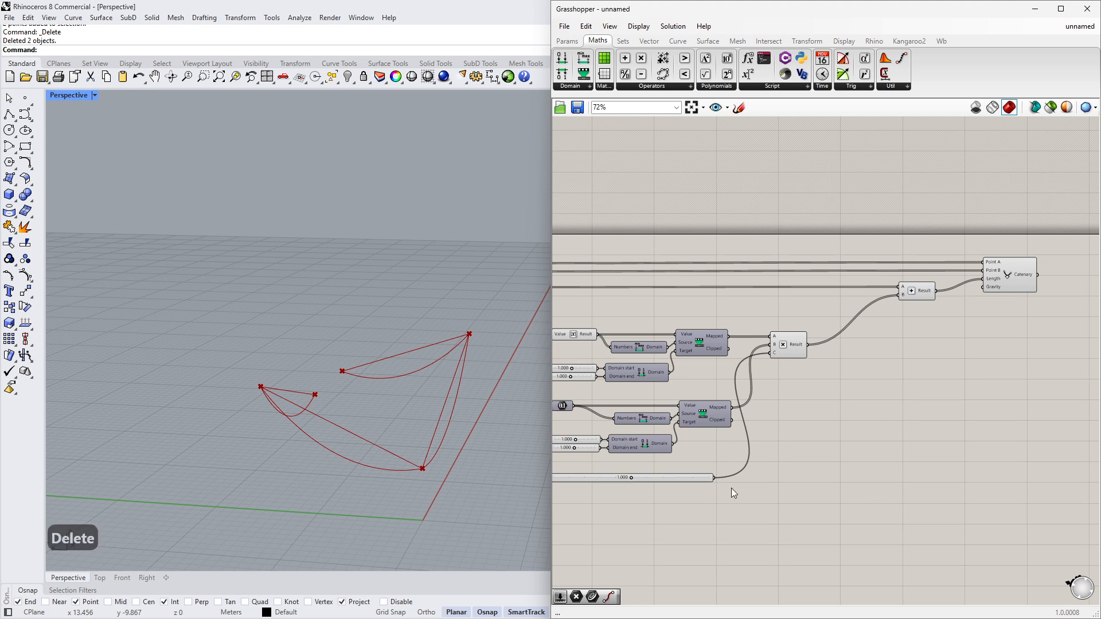
- Reposition the Number Slider feeding the Multiplication's C input closer to the domain groups
scroll(731, 487, "up", 3)
left_click(906, 462)
left_click_drag(934, 461, 781, 470)
left_click(787, 487)
- Orbit and zoom the Perspective viewport to examine the hanging catenary curves
right_click_drag(423, 480, 296, 368)
scroll(394, 406, "up", 3)
right_click_drag(395, 406, 392, 401)
scroll(338, 390, "up", 2)
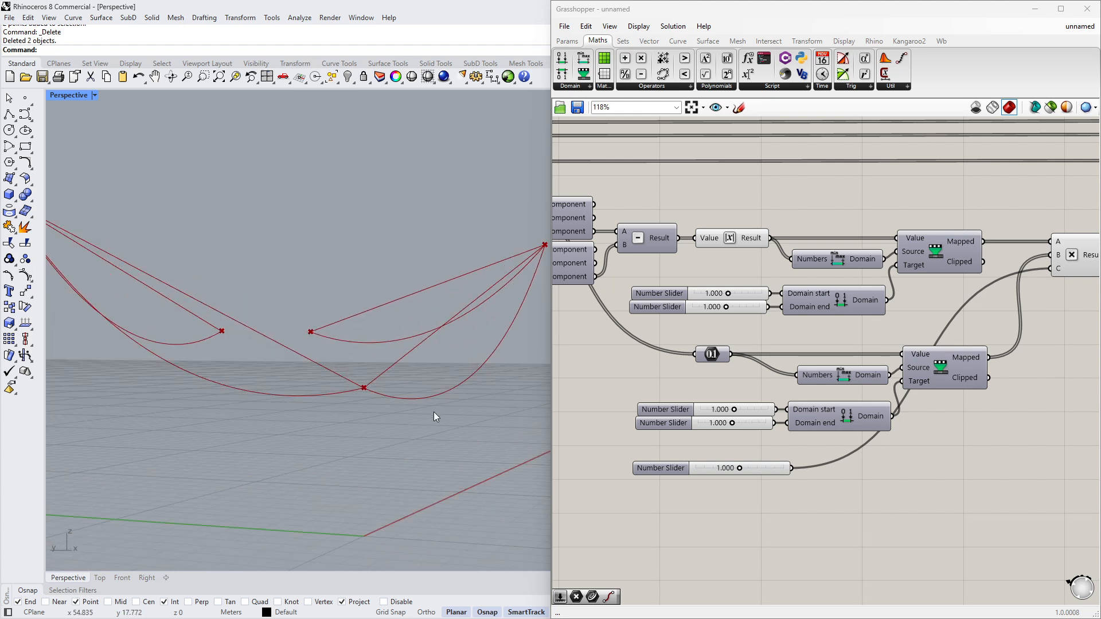
right_click_drag(446, 398, 384, 397)
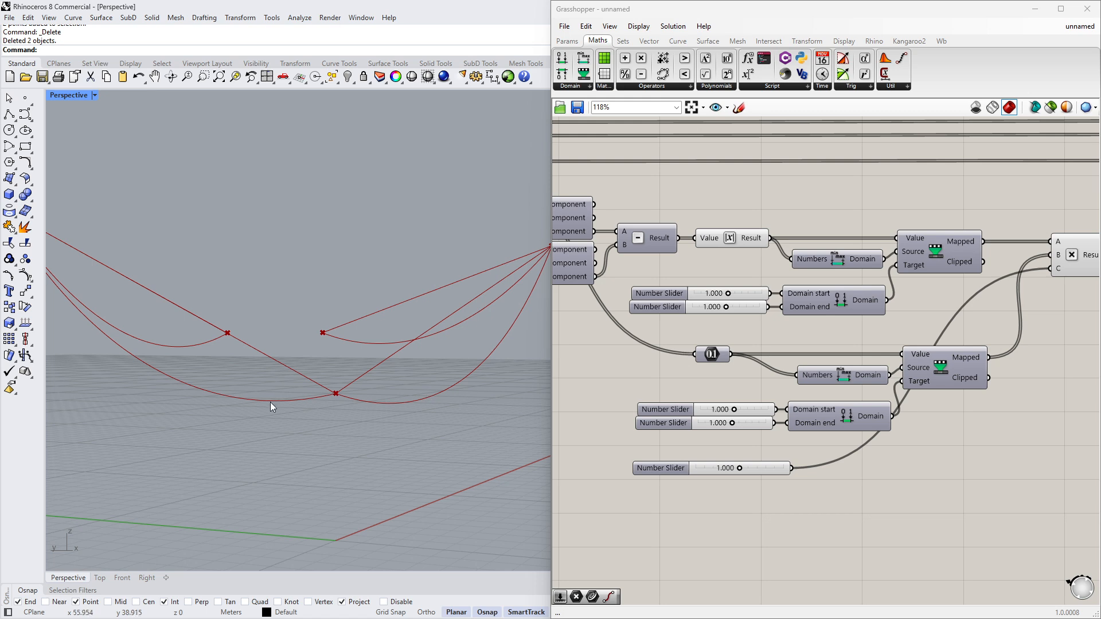
right_click_drag(698, 372, 710, 401)
right_click_drag(422, 374, 358, 403)
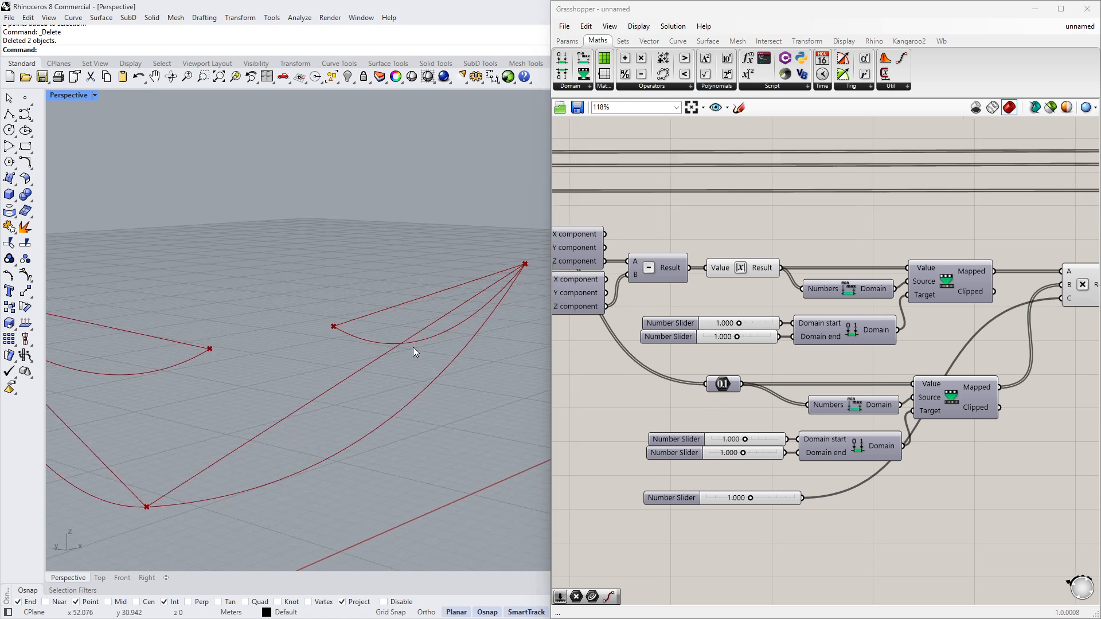
right_click_drag(447, 360, 629, 379)
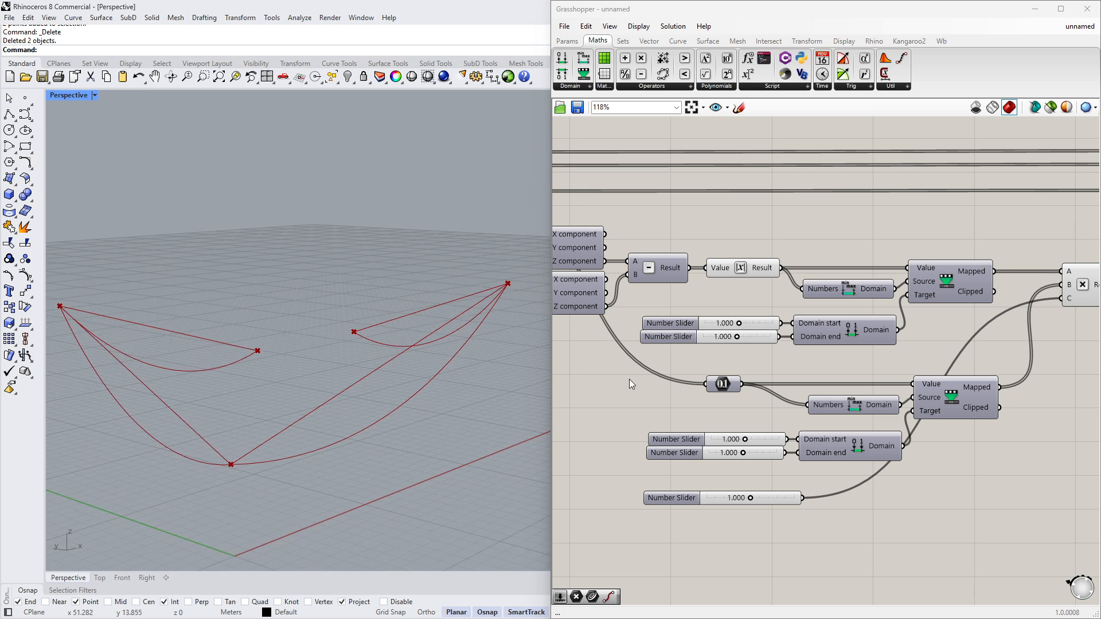
scroll(745, 455, "up", 5)
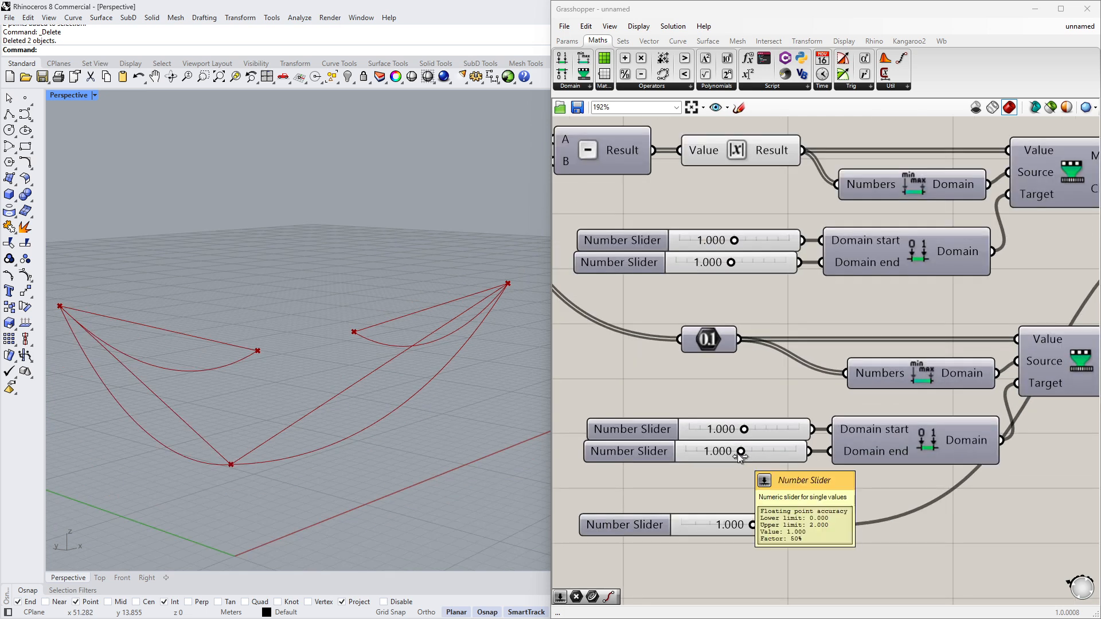
- Set the second domain's end slider to 0.592
left_click_drag(742, 453, 718, 455)
right_click_drag(377, 452, 387, 442)
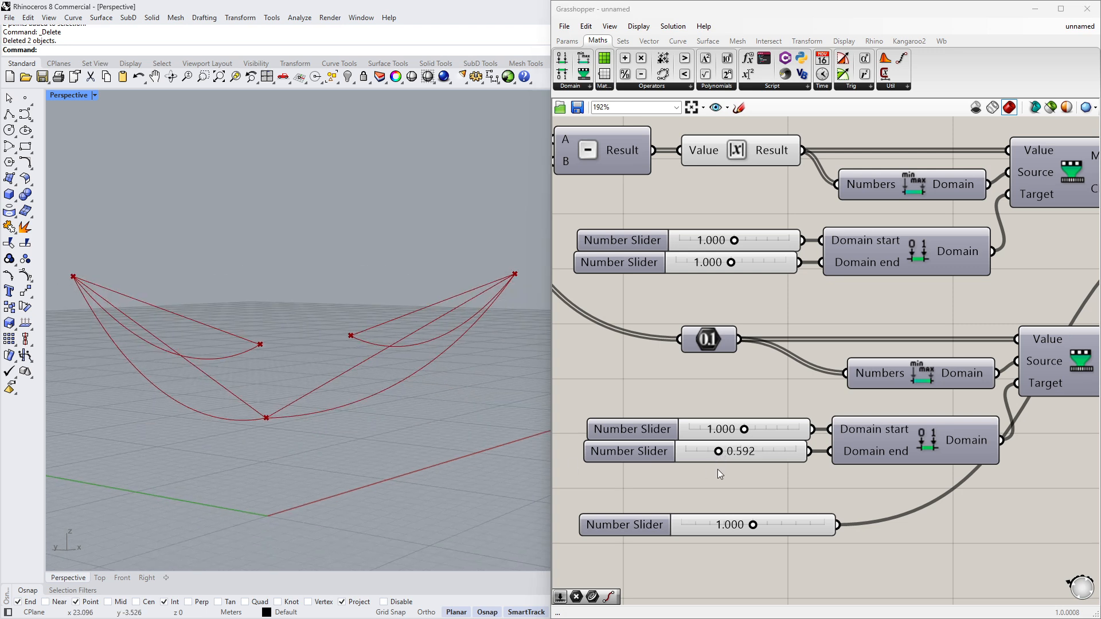
- Set the second domain's end slider to 0.5
mouse_move(720, 452)
left_mouse_down()
mouse_move(732, 459)
mouse_move(711, 457)
mouse_move(742, 459)
mouse_move(708, 456)
mouse_move(719, 456)
left_mouse_up()
double_click(750, 457)
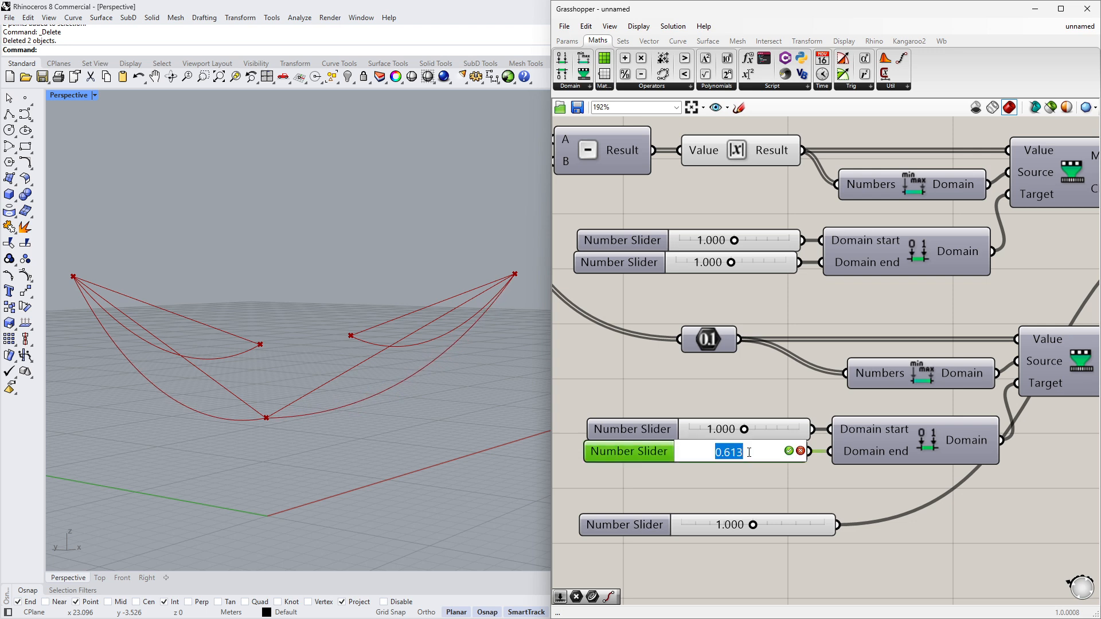
type("0.5")
key("Return")
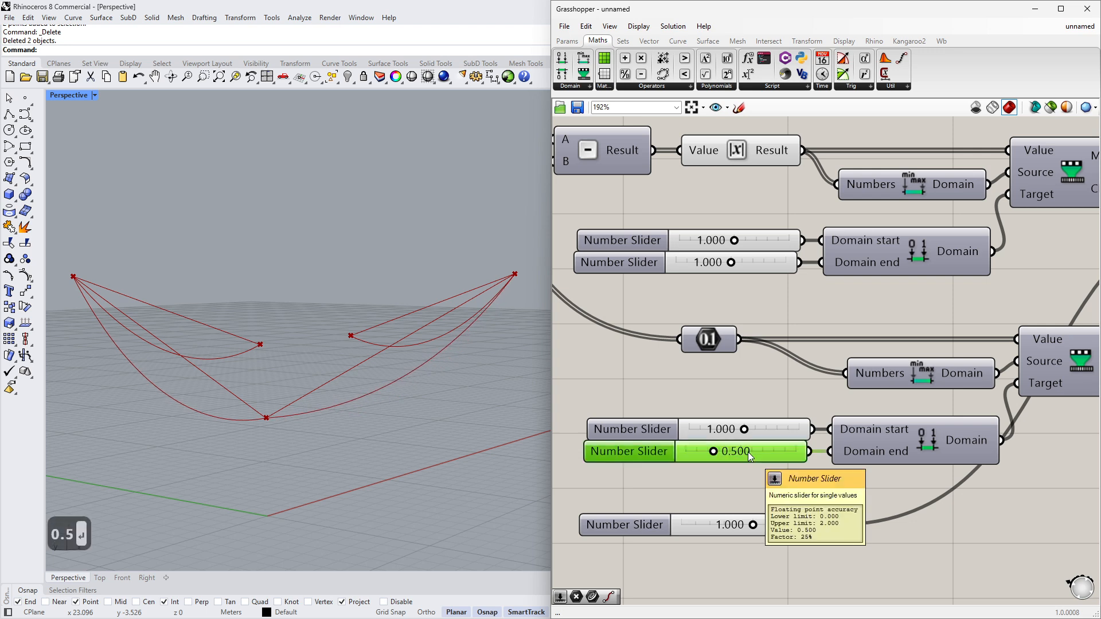
- Set the second domain's end slider to 0.6
mouse_move(373, 419)
right_mouse_down()
mouse_move(409, 414)
mouse_move(300, 423)
mouse_move(379, 418)
right_mouse_up()
double_click(739, 460)
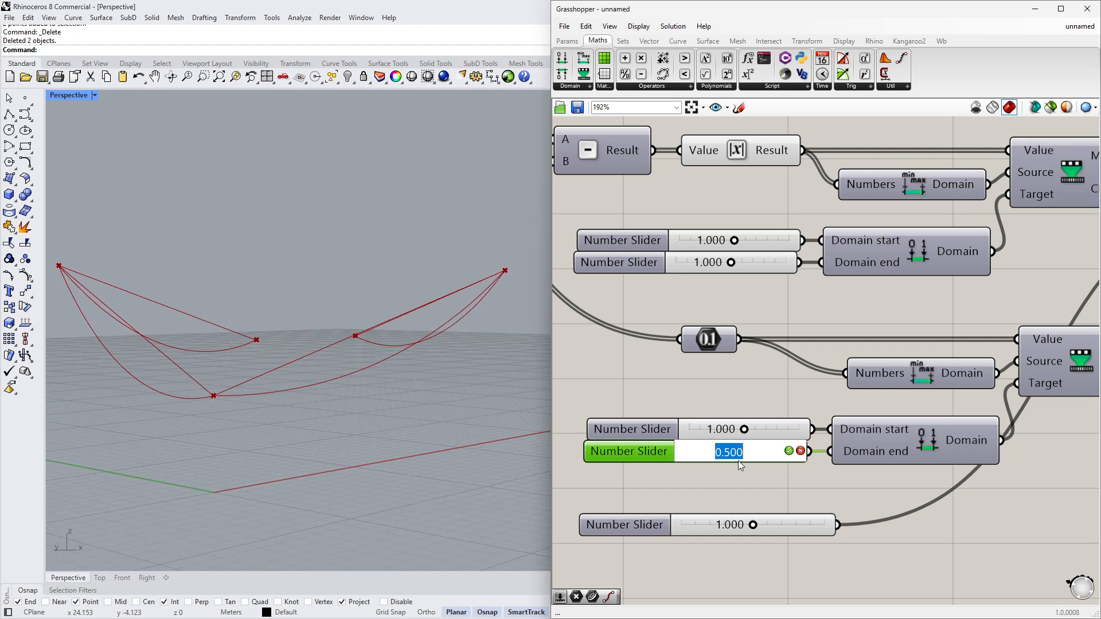
type("0.6")
key("Return")
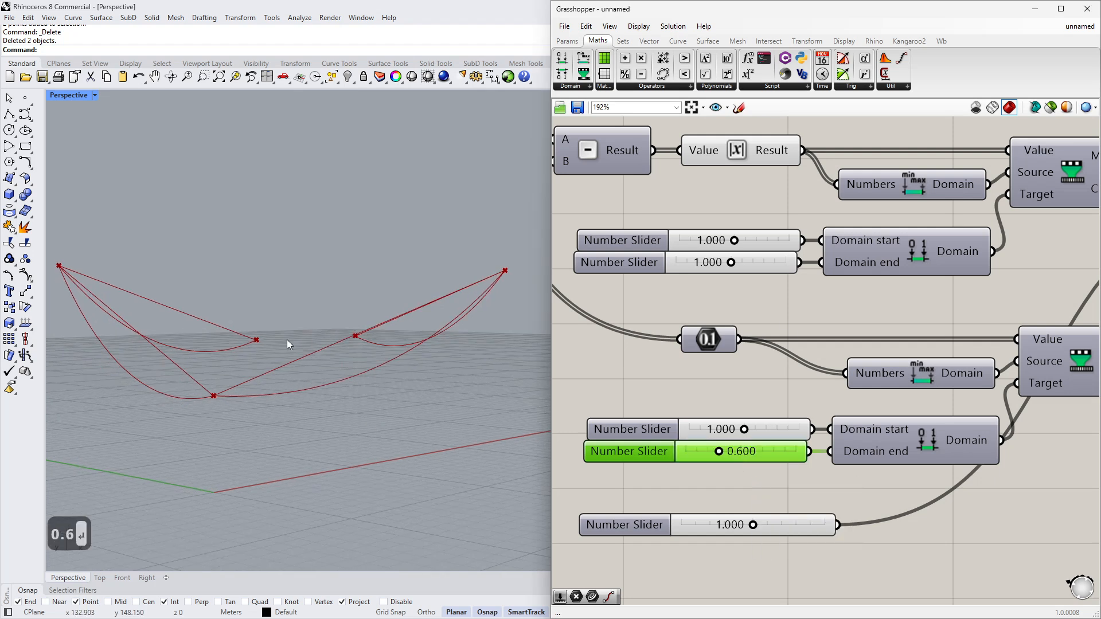
- Set the first domain's end slider to 1.2 and its start slider to 0.8
right_click_drag(287, 344, 307, 364)
right_click_drag(717, 247, 710, 295)
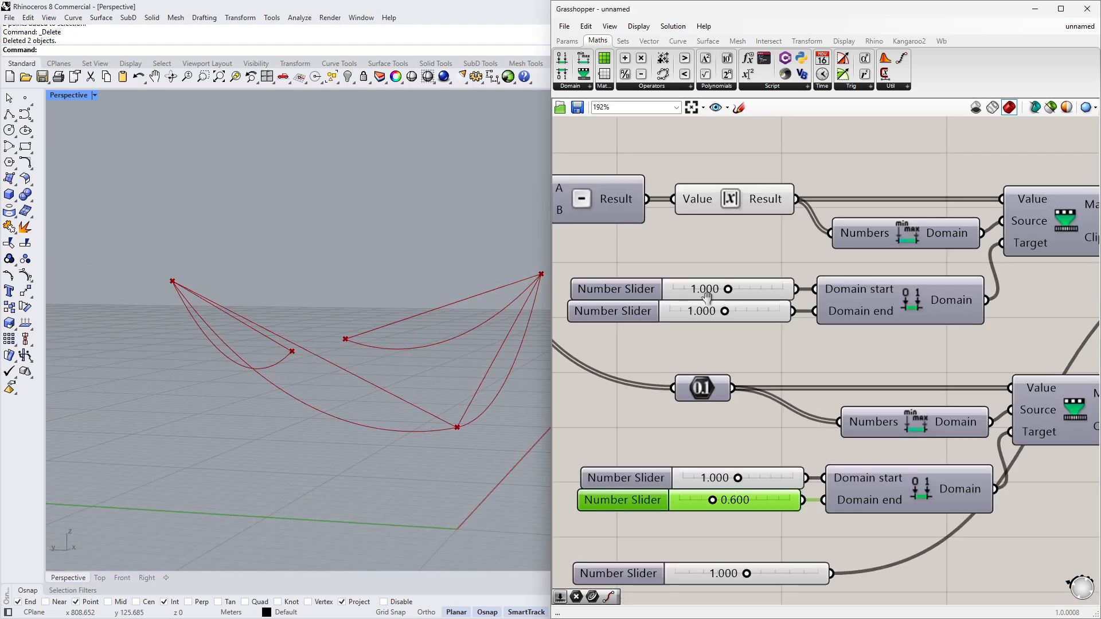
scroll(735, 280, "up", 2)
scroll(725, 321, "down", 3)
right_click_drag(778, 349, 775, 389)
scroll(736, 361, "up", 2)
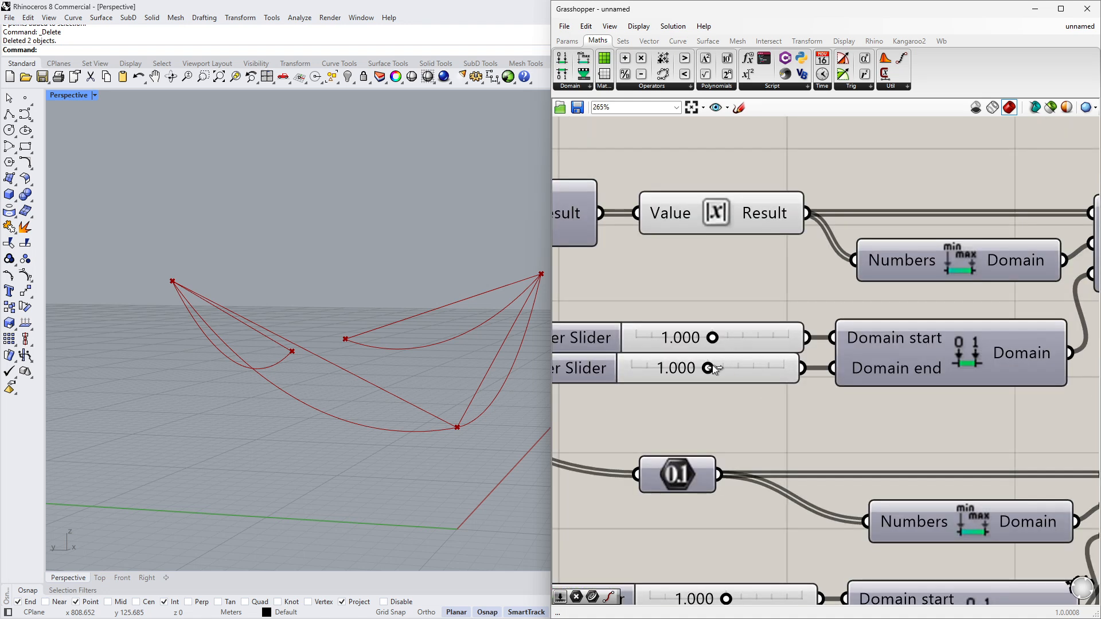
left_click_drag(720, 369, 746, 370)
double_click(745, 370)
type("1.2")
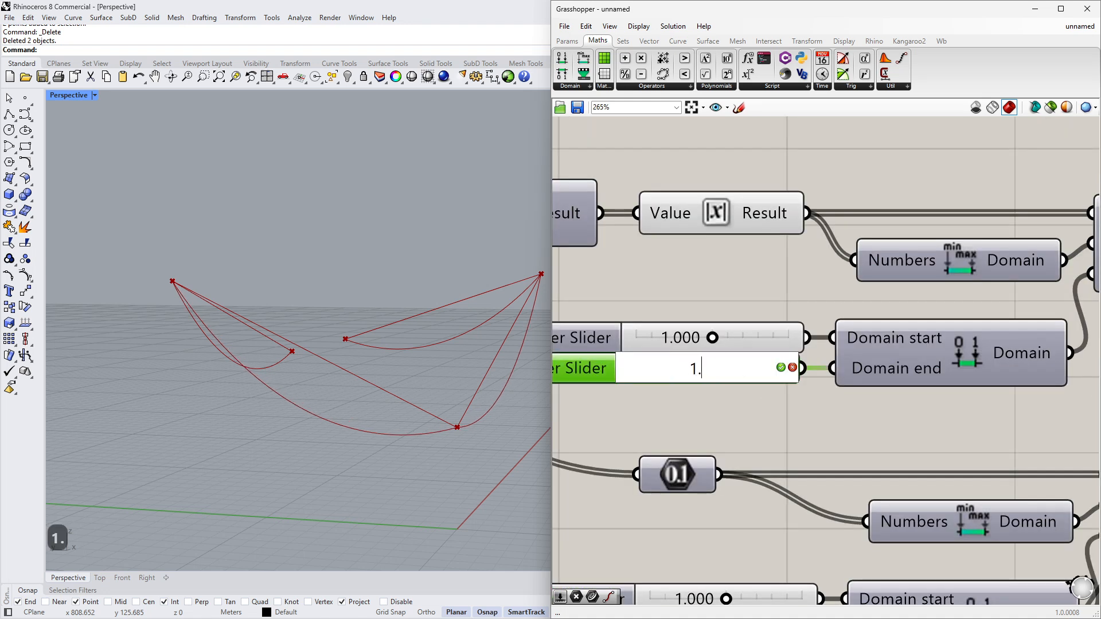
key("Return")
double_click(742, 341)
type("0.8")
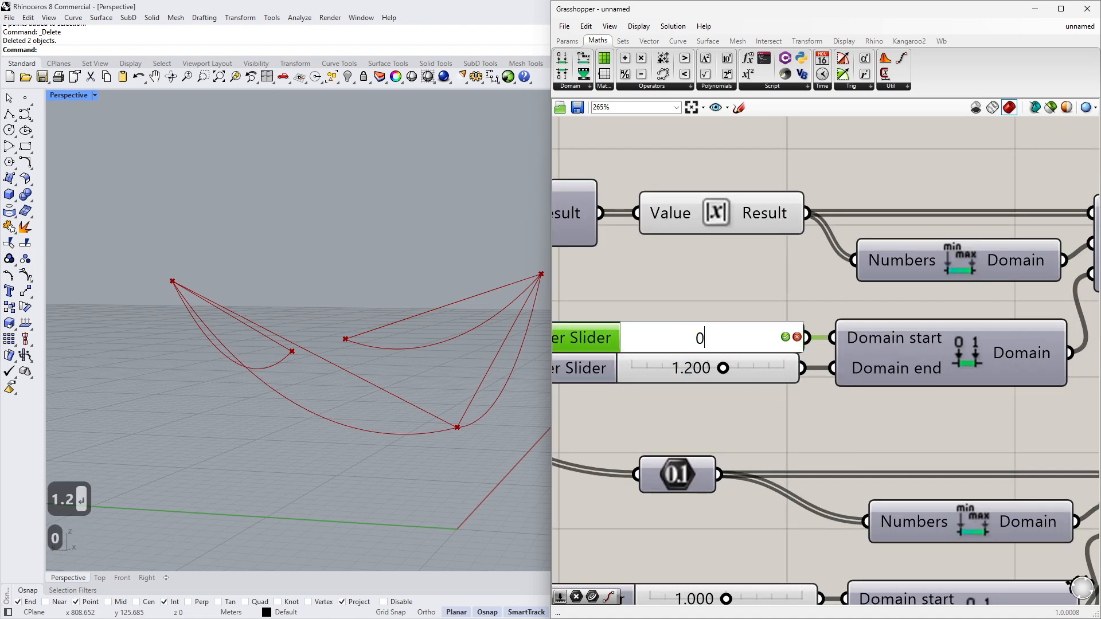
key("Return")
- Drag the factor Number Slider down to about 0.38 while orbiting the Perspective viewport
right_click_drag(448, 374, 416, 379)
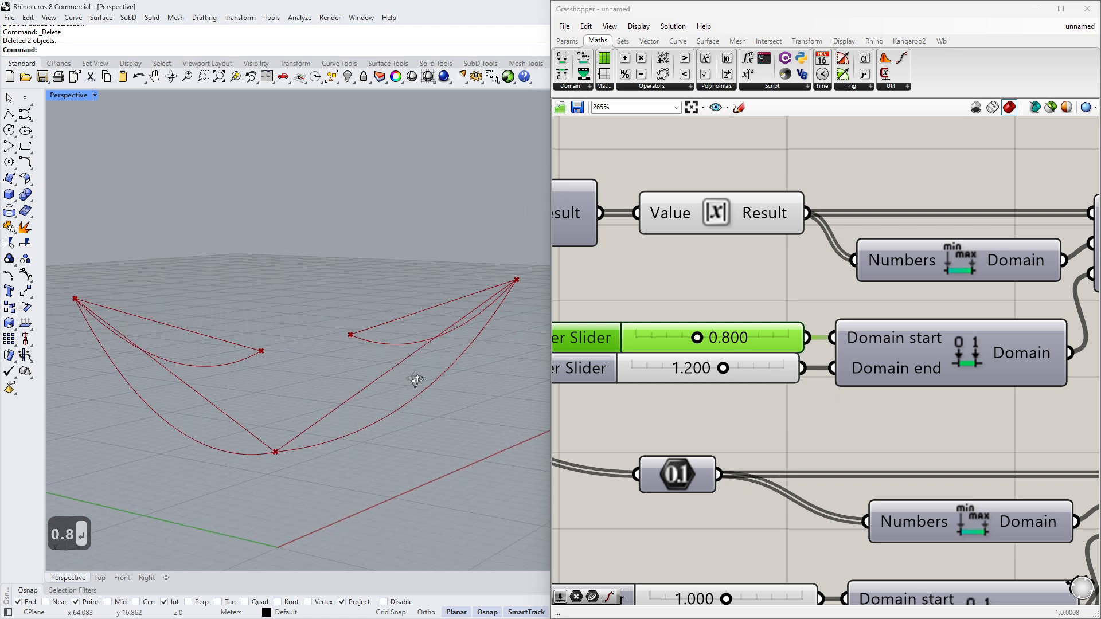
right_click_drag(495, 374, 326, 383)
right_click_drag(251, 388, 516, 344)
right_click_drag(822, 387, 794, 263)
scroll(794, 265, "down", 3)
scroll(732, 480, "up", 4)
left_click_drag(752, 471, 692, 473)
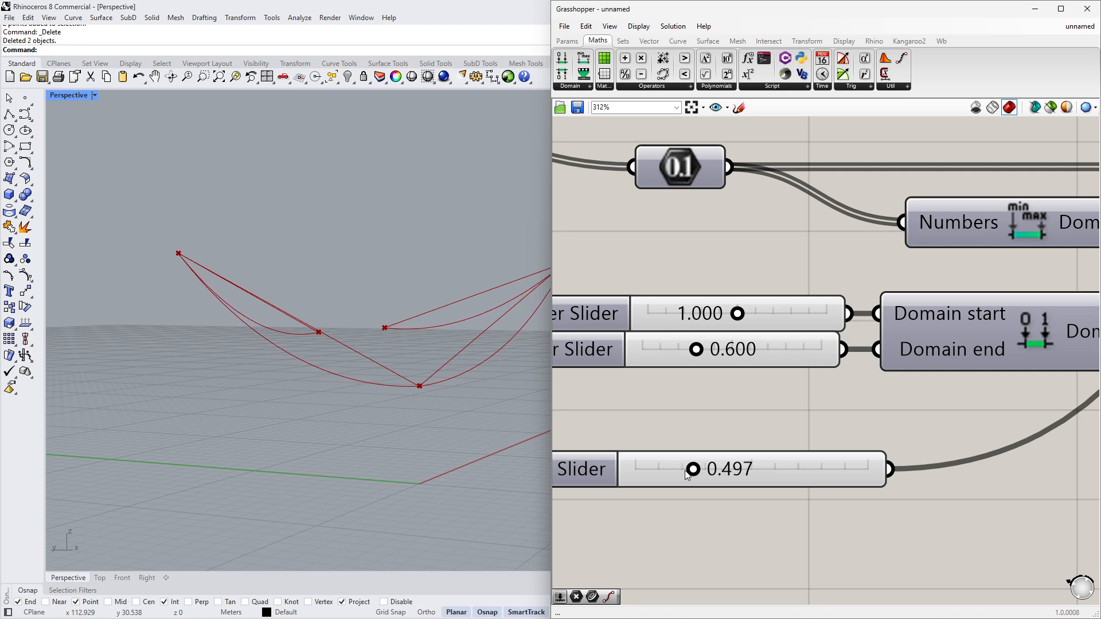
right_click_drag(367, 394, 330, 367)
left_click_drag(693, 471, 683, 471)
mouse_move(378, 401)
right_mouse_down()
mouse_move(283, 422)
mouse_move(397, 397)
right_mouse_up()
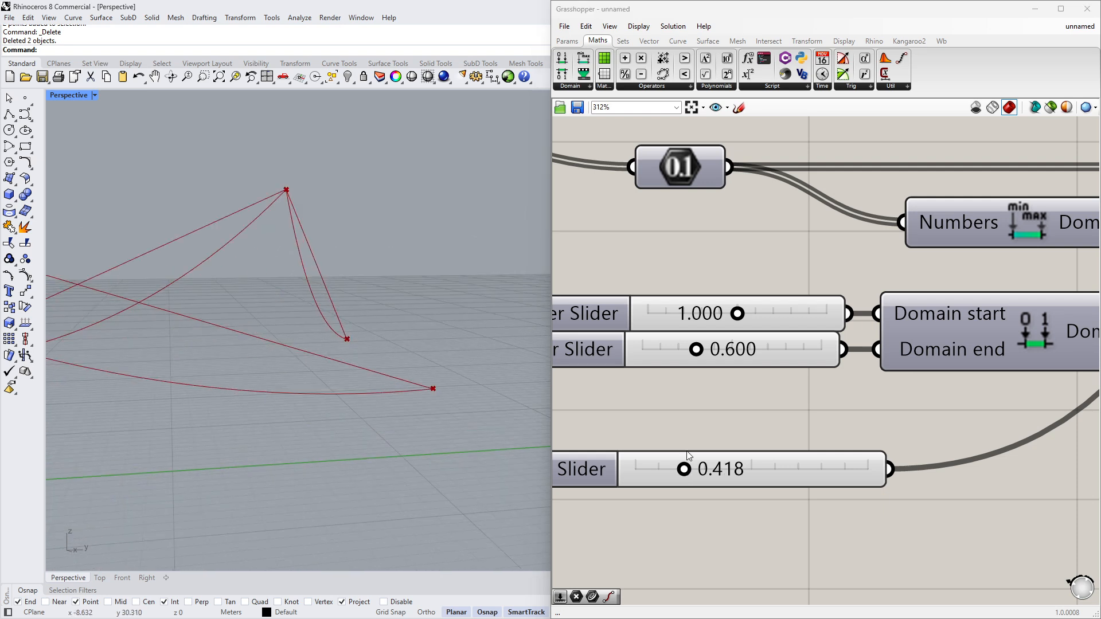
left_click_drag(684, 469, 679, 469)
right_click_drag(401, 358, 190, 436)
right_click_drag(737, 369, 743, 388)
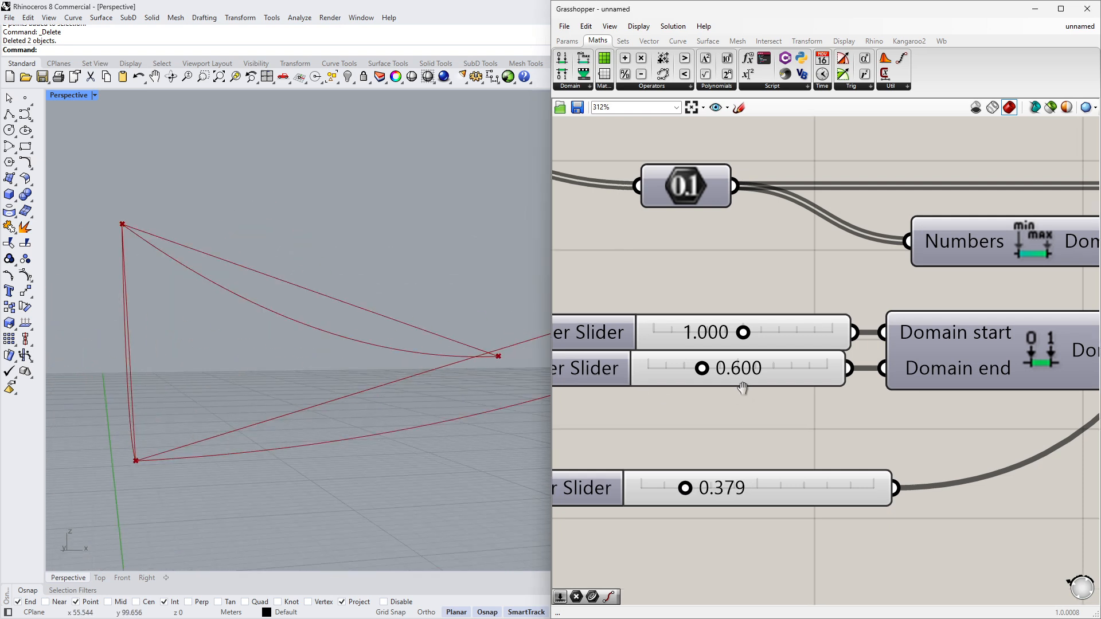
- Set the second domain's end slider to 0.7
scroll(742, 388, "down", 1)
left_click_drag(711, 378, 723, 376)
double_click(740, 376)
type("0.7")
key("Return")
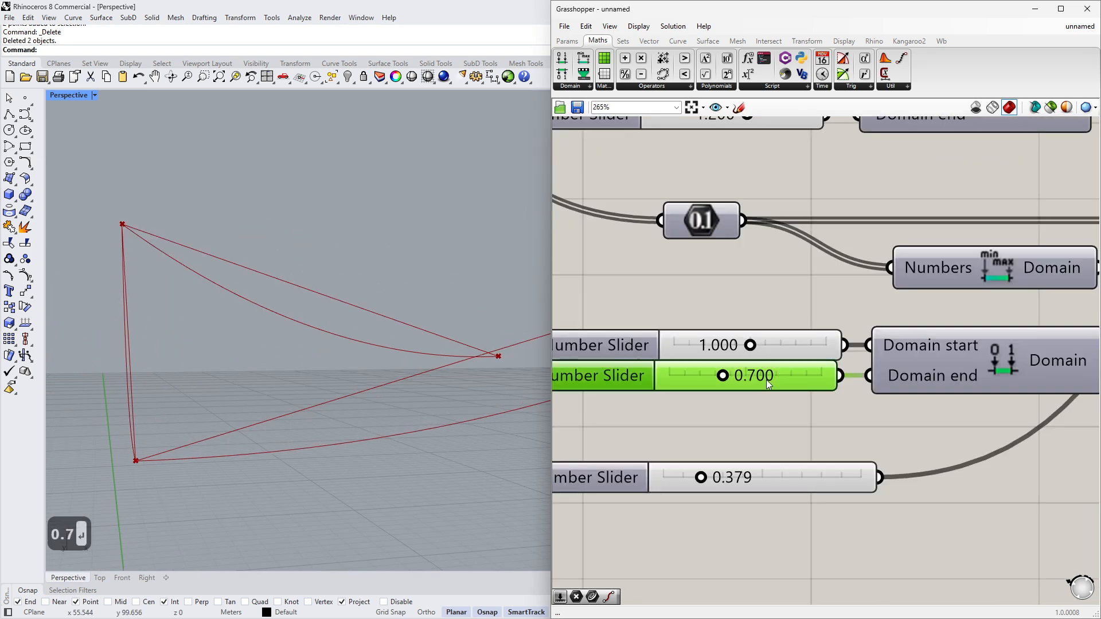
- Set the factor Number Slider to 0.4
right_click_drag(266, 398, 386, 367)
scroll(773, 384, "down", 4)
left_click(790, 438)
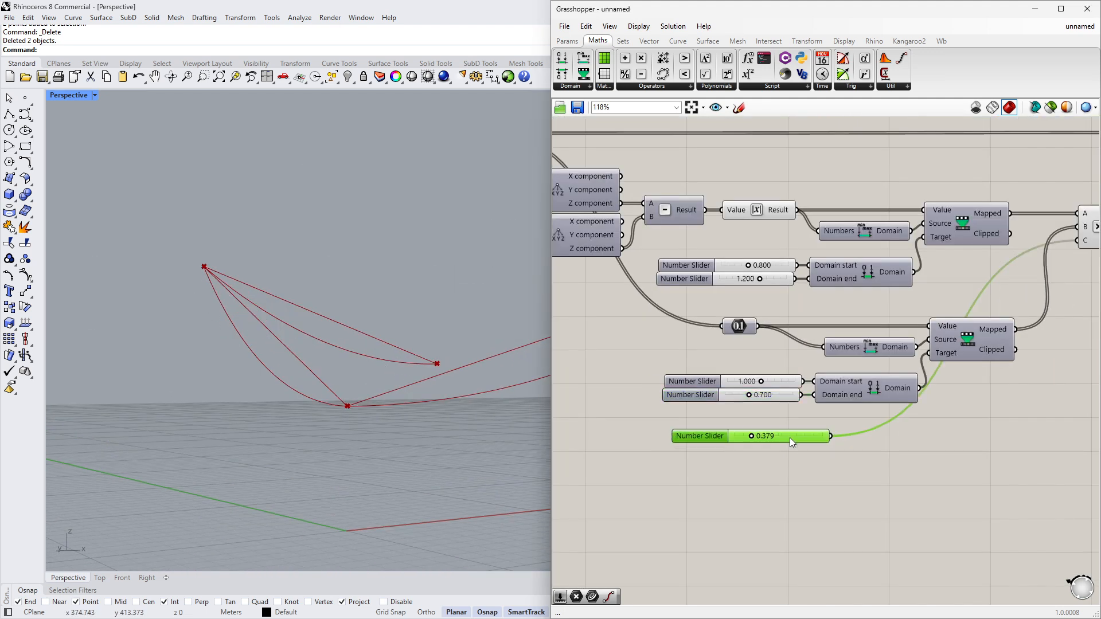
scroll(789, 438, "up", 3)
double_click(778, 434)
type("0.4")
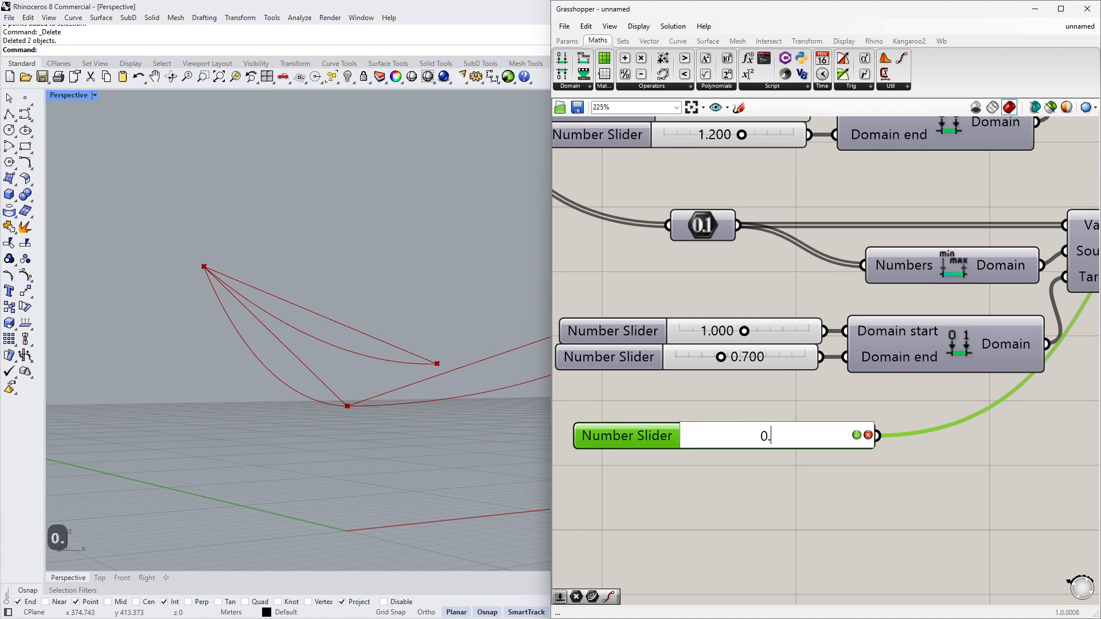
key("Return")
- Move the Catenary component closer to the Addition component
left_click_drag(775, 432, 767, 417)
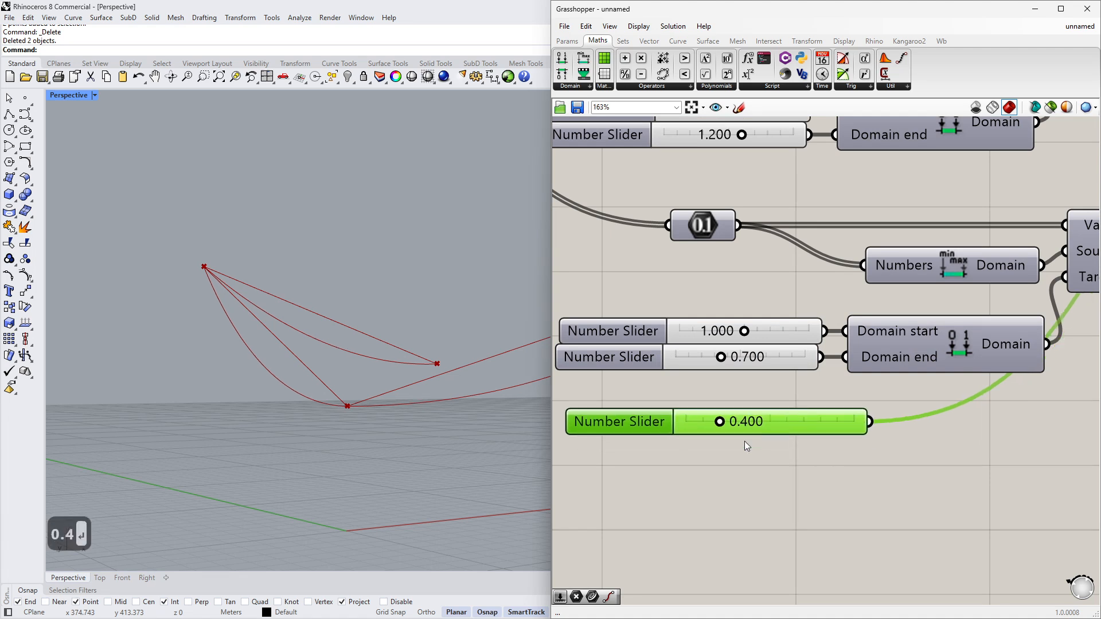
scroll(747, 442, "down", 3)
right_click_drag(940, 358, 831, 394)
left_click(952, 457)
right_click_drag(963, 330, 689, 389)
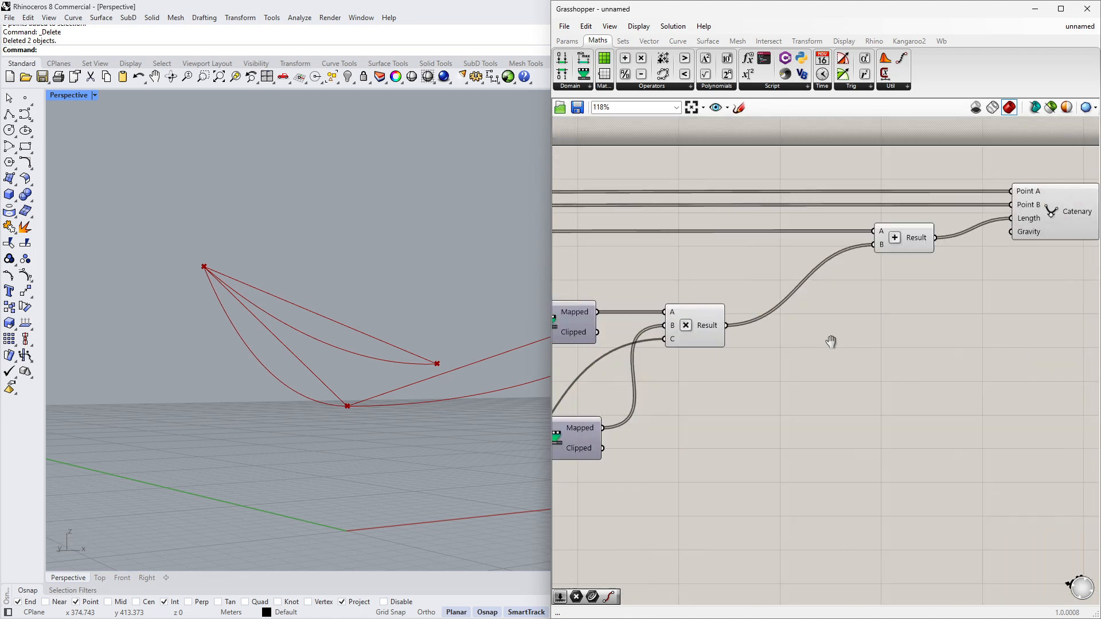
right_click_drag(831, 339, 803, 344)
left_click(788, 244)
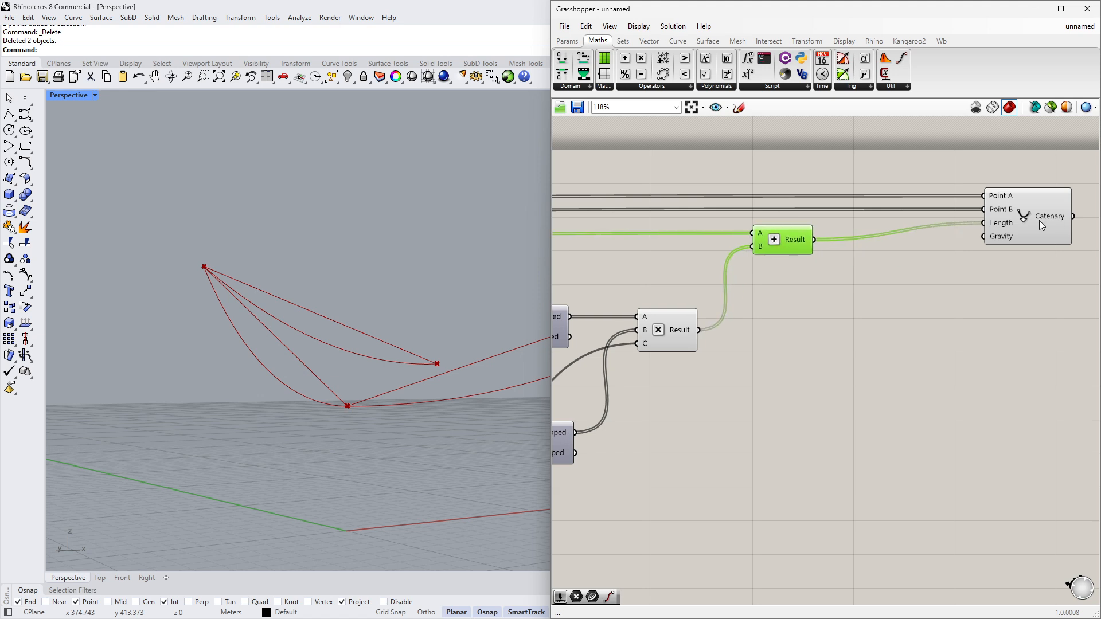
left_click_drag(1039, 220, 895, 218)
scroll(872, 269, "down", 2)
scroll(873, 268, "down", 1)
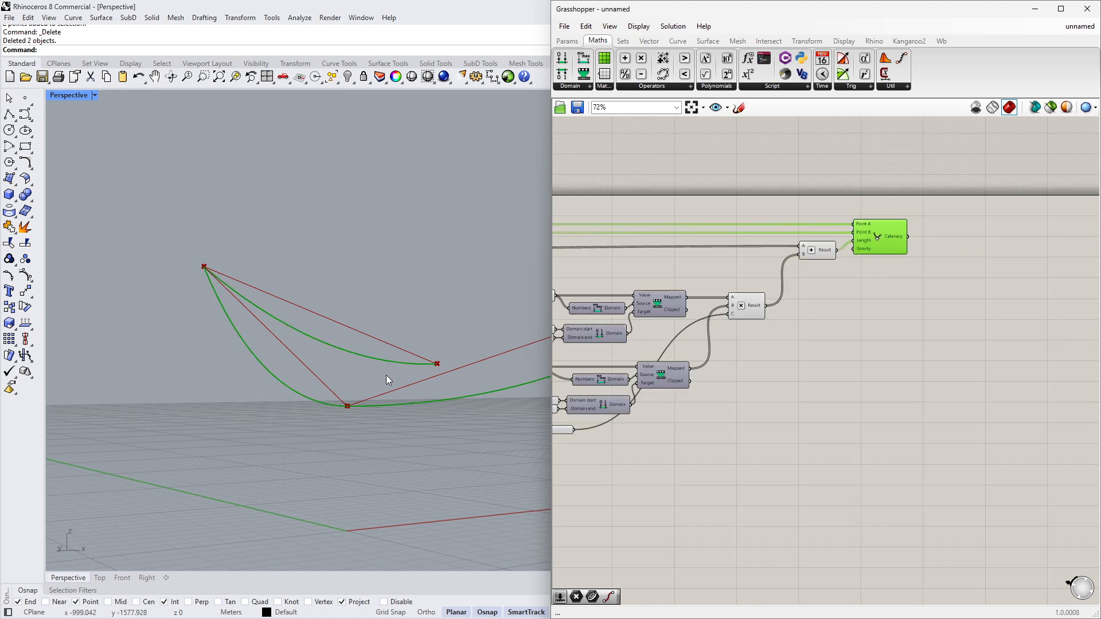
right_click_drag(386, 375, 452, 463)
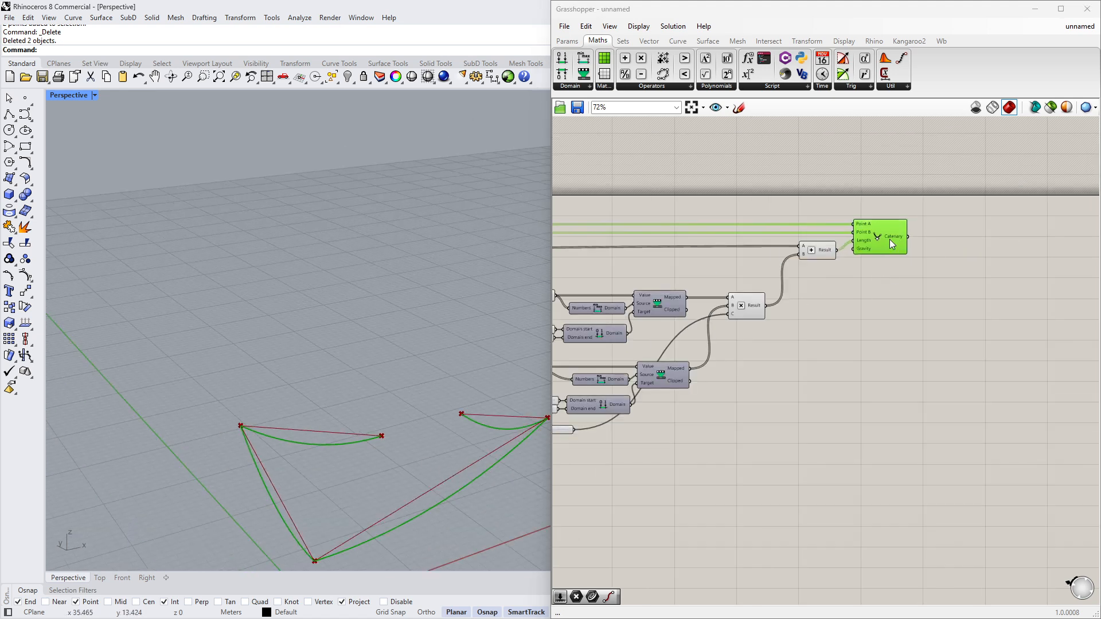
left_click_drag(838, 340, 733, 246)
- Zoom the canvas out to examine the whole definition
middle_click(823, 393)
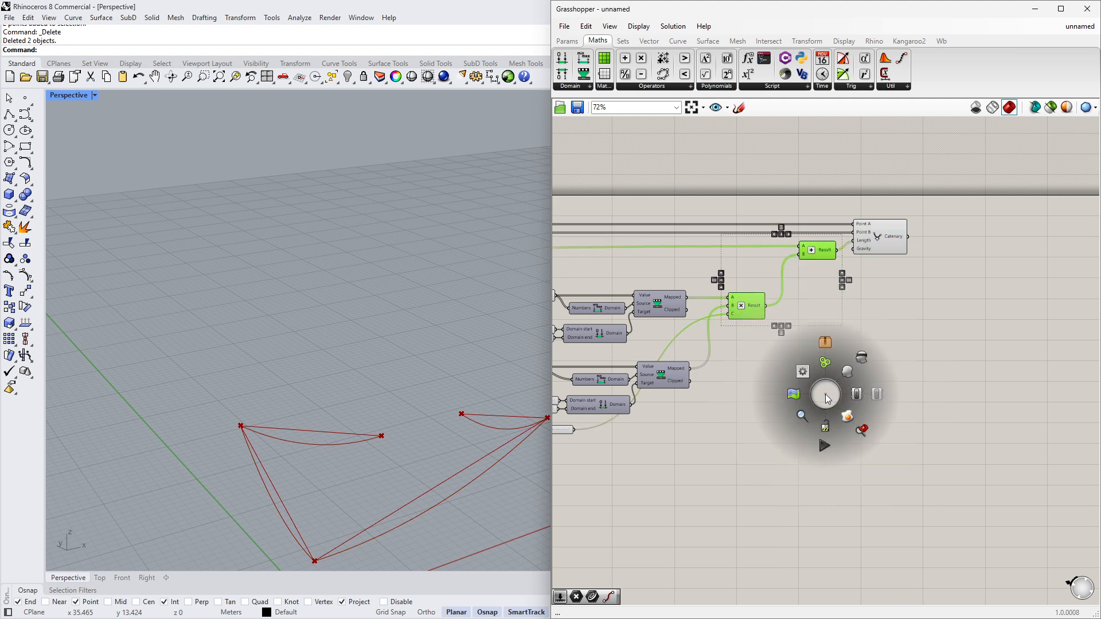
scroll(853, 363, "down", 4)
left_click(854, 363)
right_click_drag(613, 325, 753, 320)
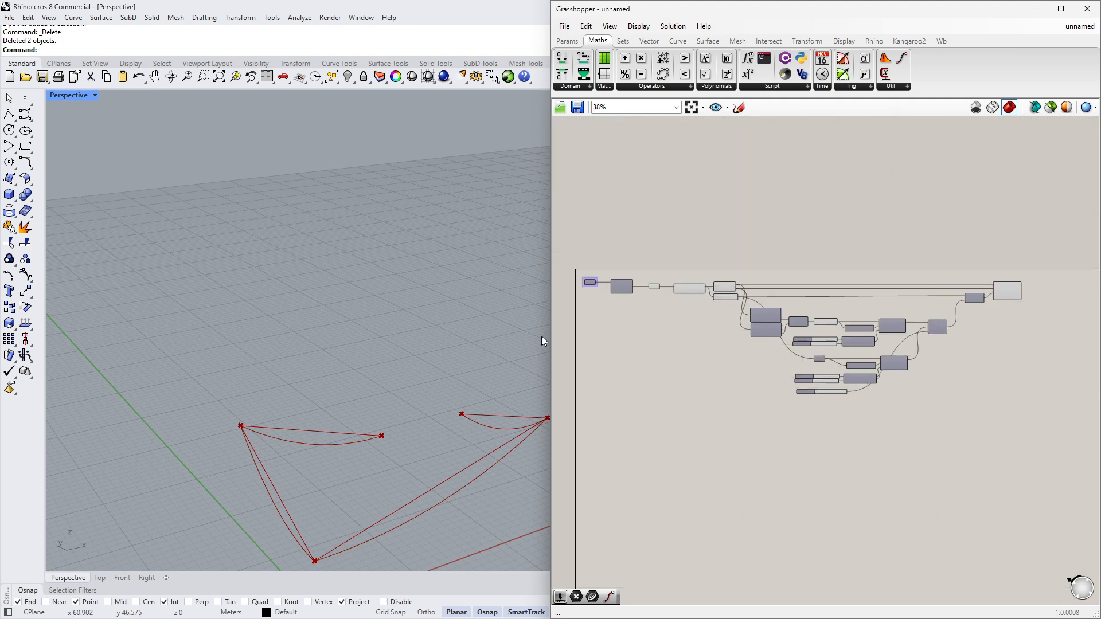
scroll(453, 436, "up", 5)
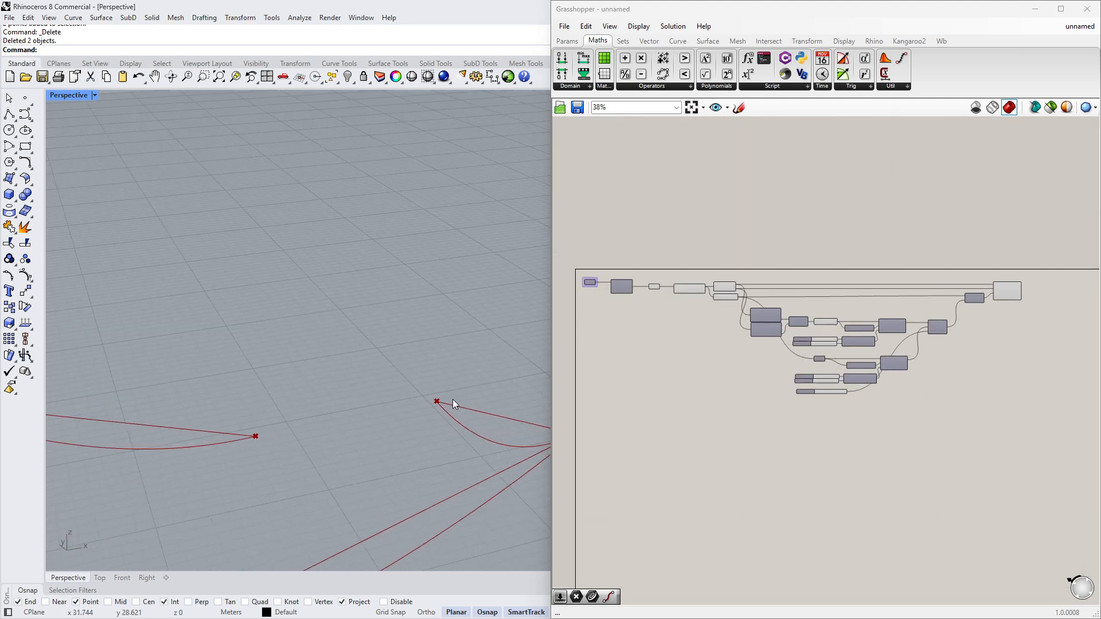
scroll(256, 433, "down", 4)
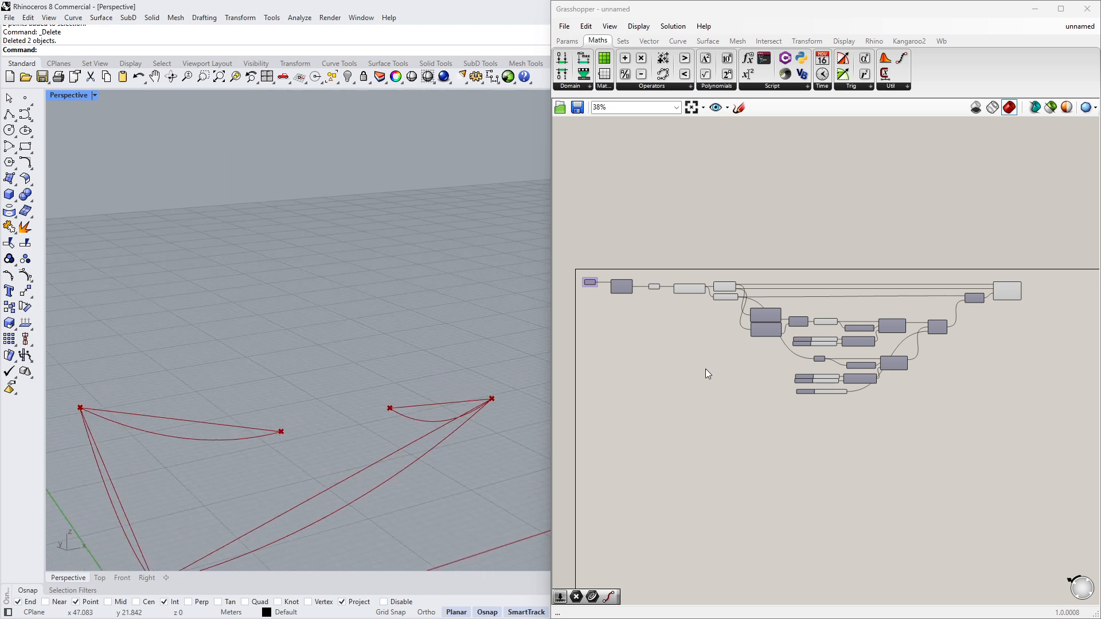
scroll(706, 369, "up", 3)
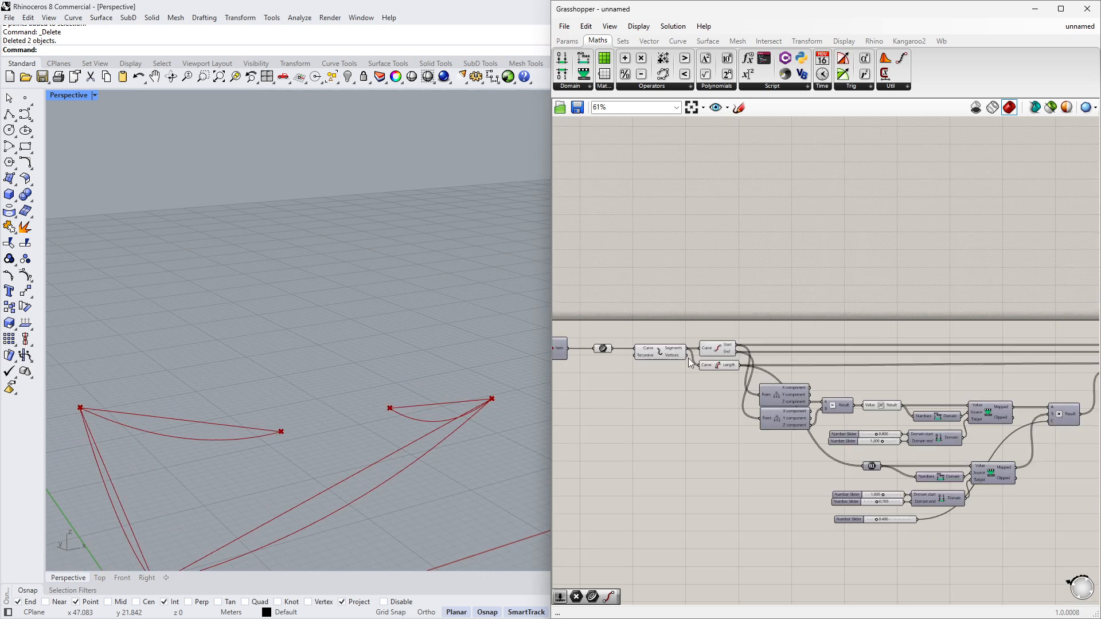
scroll(688, 358, "up", 2)
- Duplicate the End Points component, connect the Explode Segments output to the copy, and place it above the Catenary
left_click(706, 347)
key("ctrl+c")
key("ctrl+v")
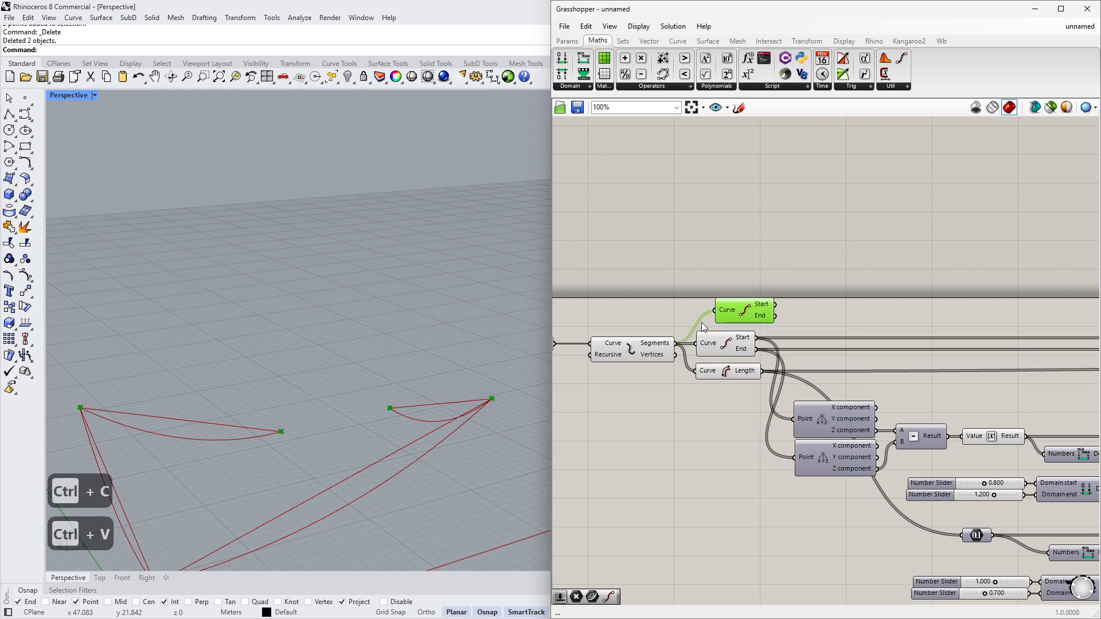
right_click_drag(579, 333, 698, 309)
left_click_drag(668, 320, 832, 286)
scroll(749, 303, "down", 2)
right_click_drag(846, 292, 612, 301)
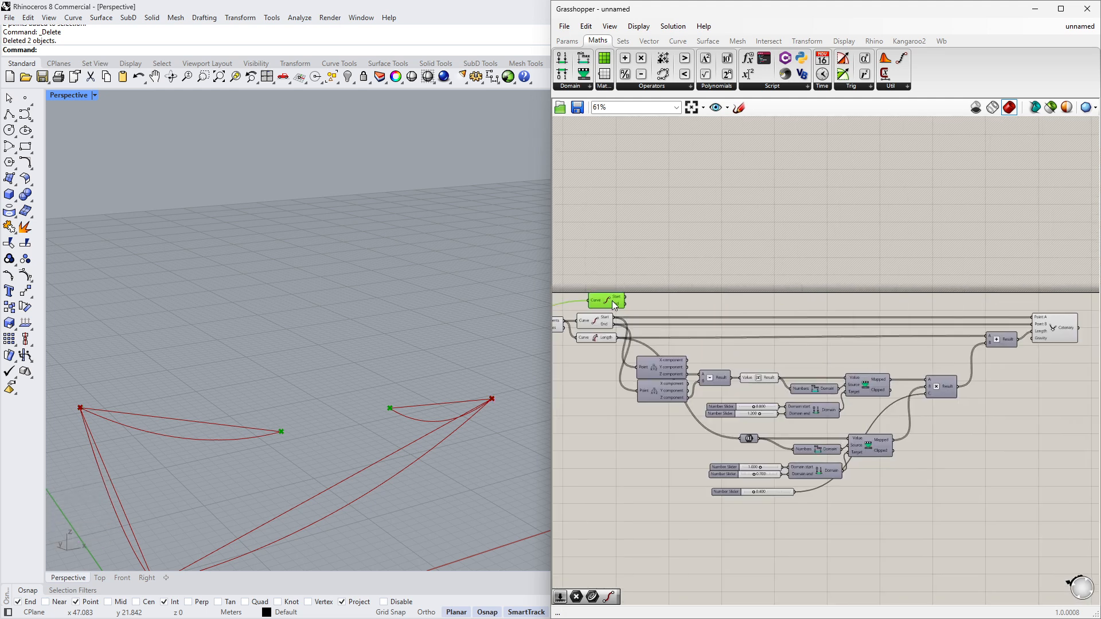
left_click_drag(612, 302, 1047, 278)
right_click_drag(1047, 278, 786, 311)
scroll(786, 311, "up", 3)
left_click_drag(786, 311, 828, 349)
scroll(805, 347, "up", 2)
- Graft the copied End Points component's Curve input
right_click(796, 345)
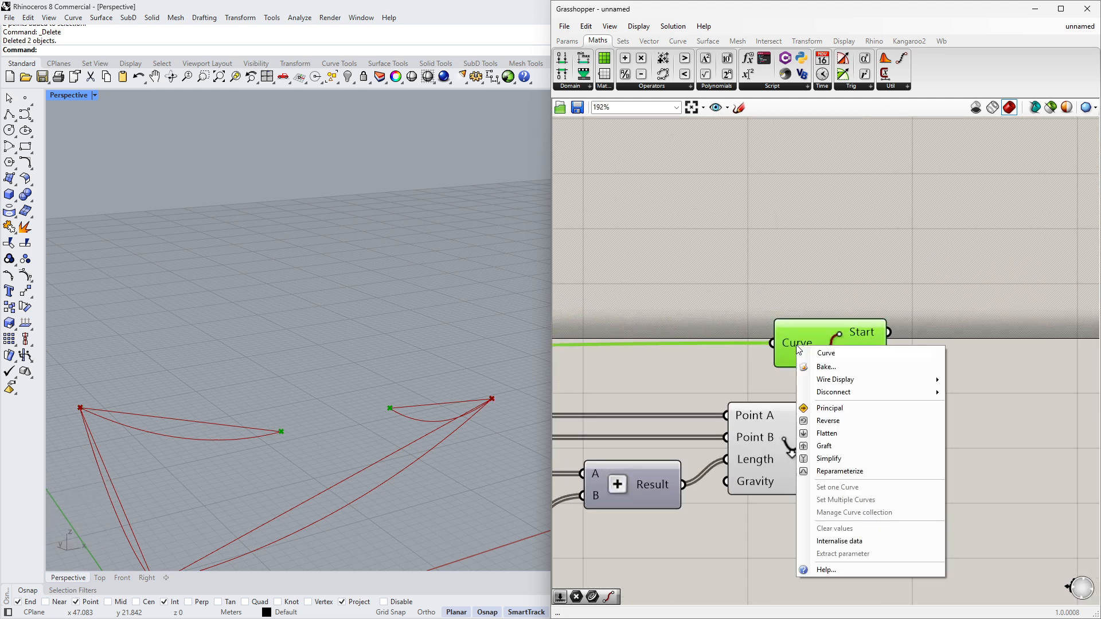
left_click(825, 445)
left_click(859, 356)
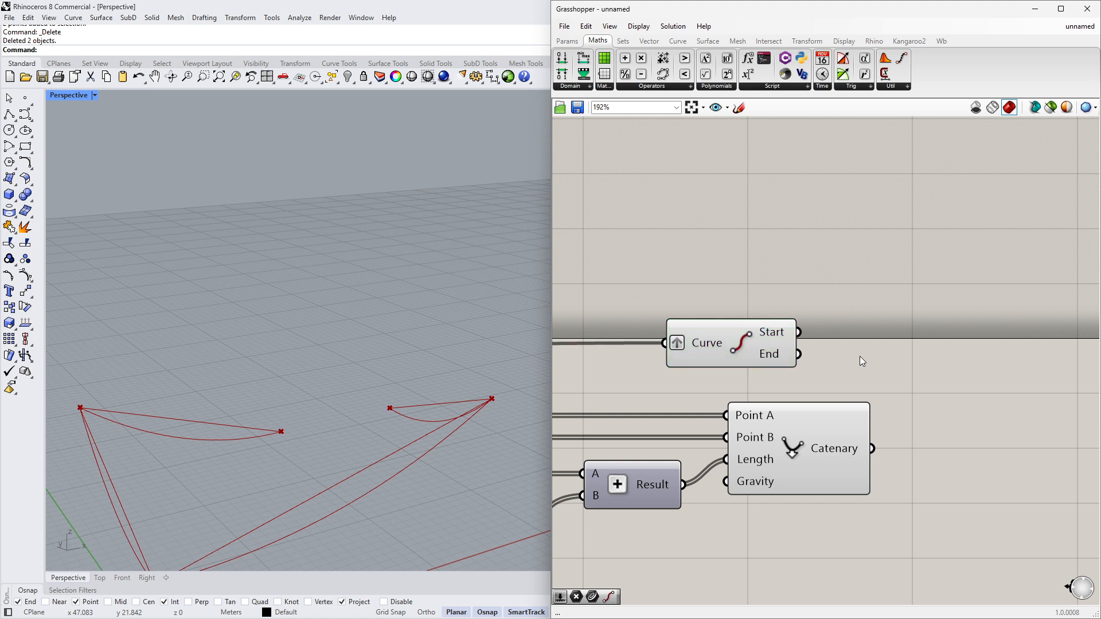
- Add a Line component and wire the copied component's Start and End into its Start Point and End Point
double_click(860, 359)
type("line")
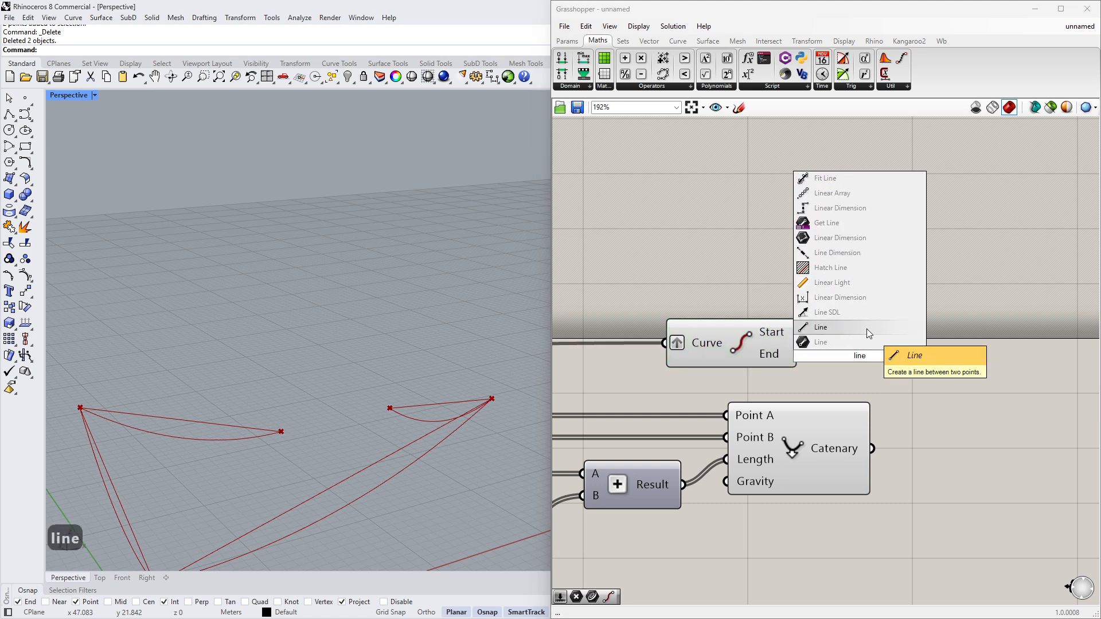
left_click(866, 333)
left_click_drag(797, 355, 820, 360)
left_click(886, 274)
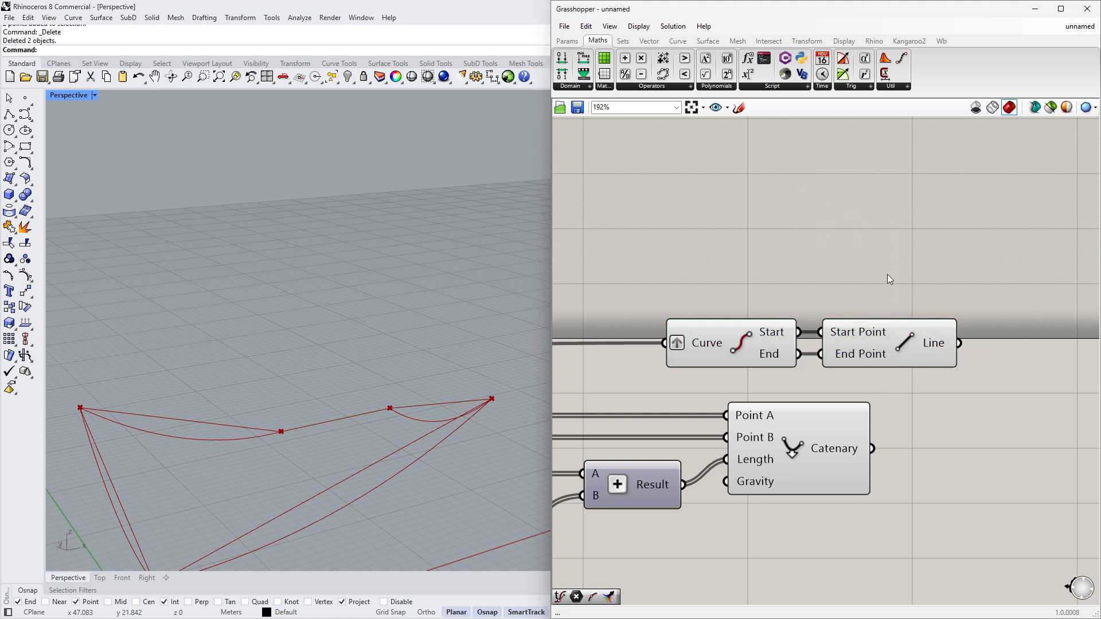
- Move the copied End Points and Line components to the left
scroll(337, 466, "up", 5)
scroll(799, 339, "down", 2)
scroll(653, 313, "up", 2)
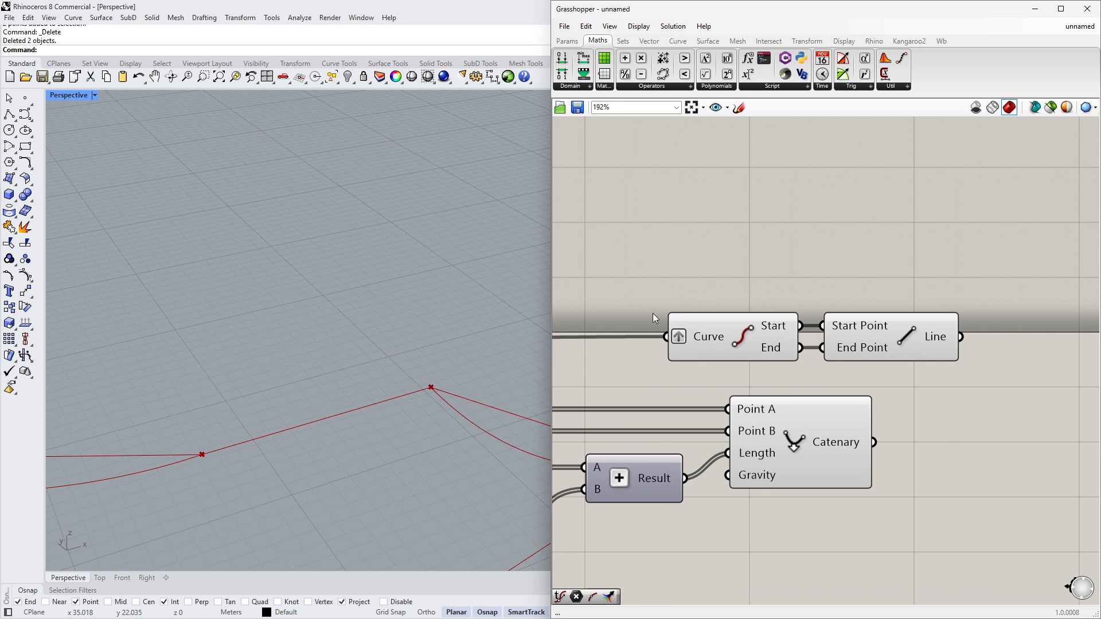
left_click_drag(628, 296, 1032, 381)
left_click_drag(896, 342, 830, 343)
- Select the Line and then the Catenary component to compare their previews in the viewport
left_click(816, 338)
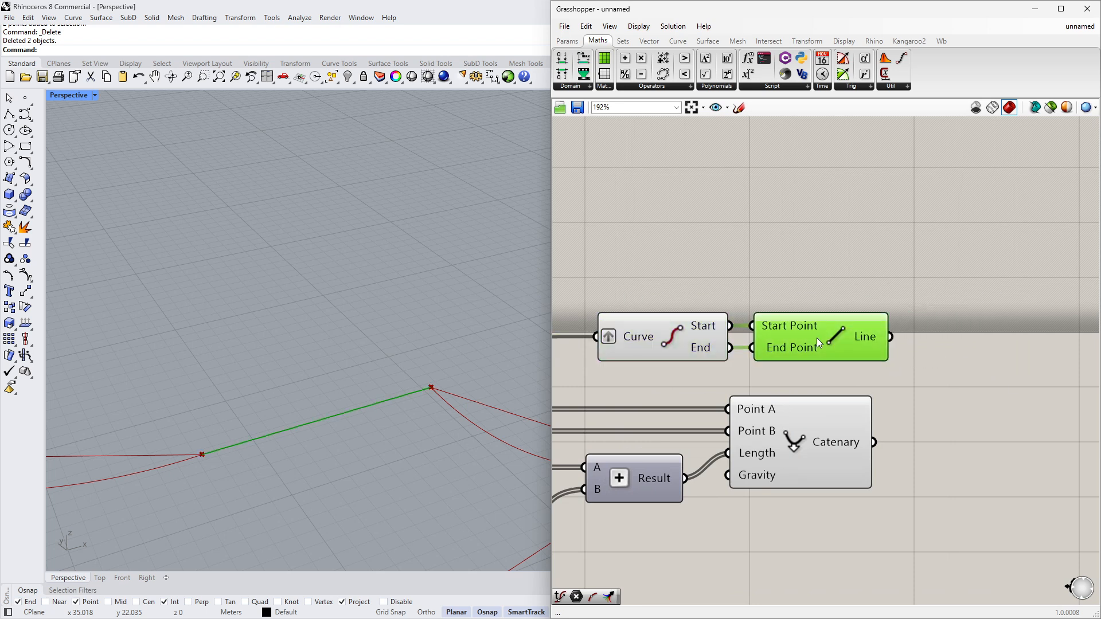
left_click(820, 456)
scroll(332, 319, "down", 2)
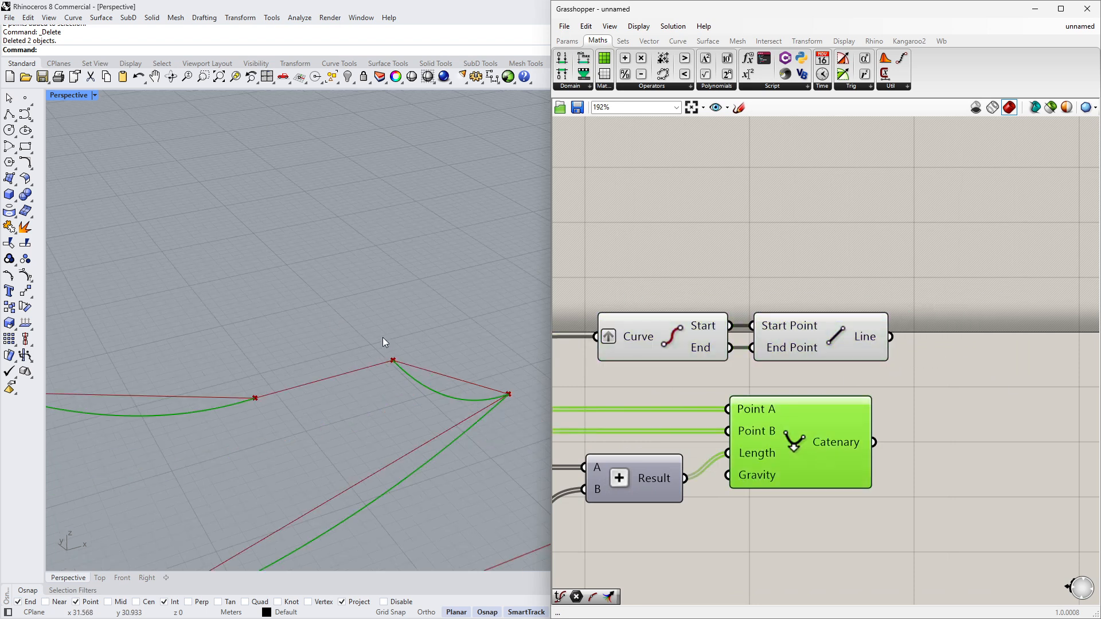
scroll(198, 486, "down", 1)
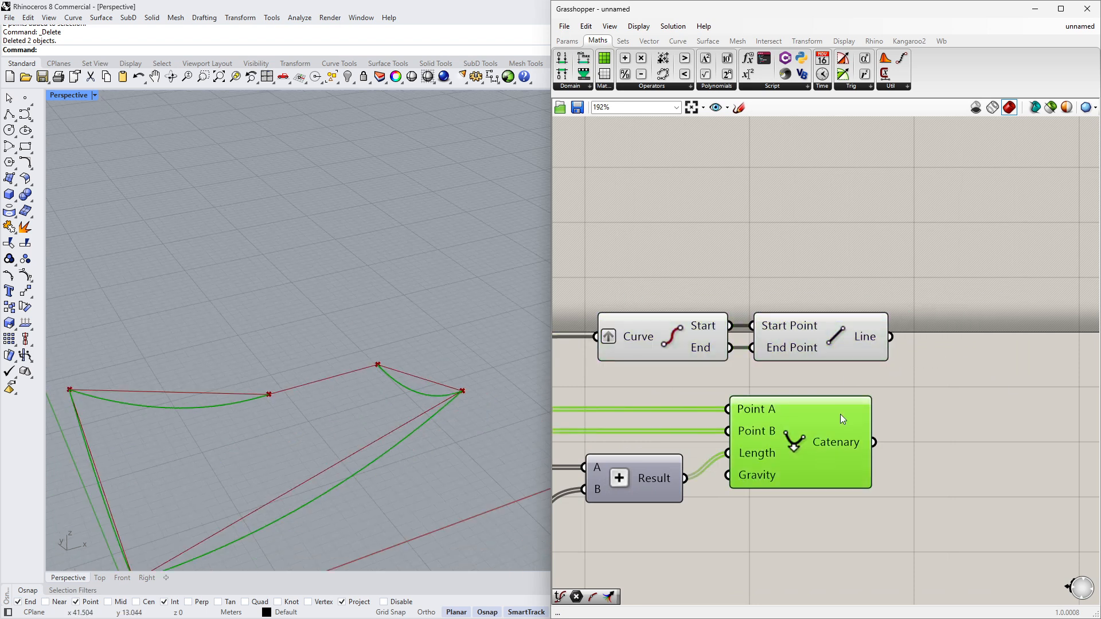
- Add a Merge component and wire the Line output into D1 and the Catenary output into D2
double_click(973, 409)
type("mer")
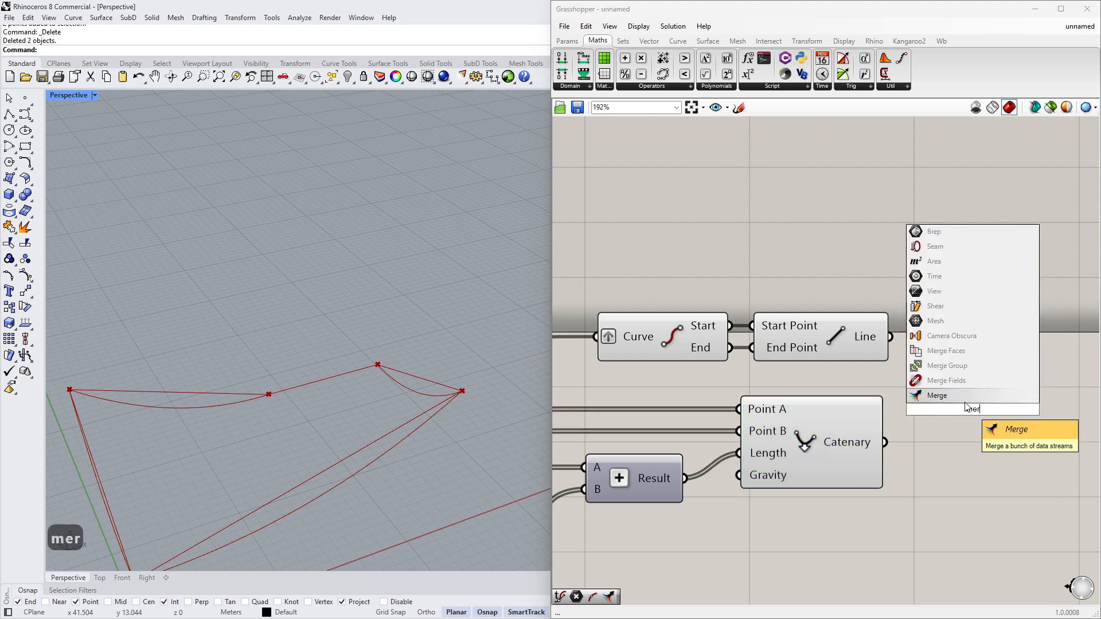
key("Return")
right_click_drag(964, 410, 845, 389)
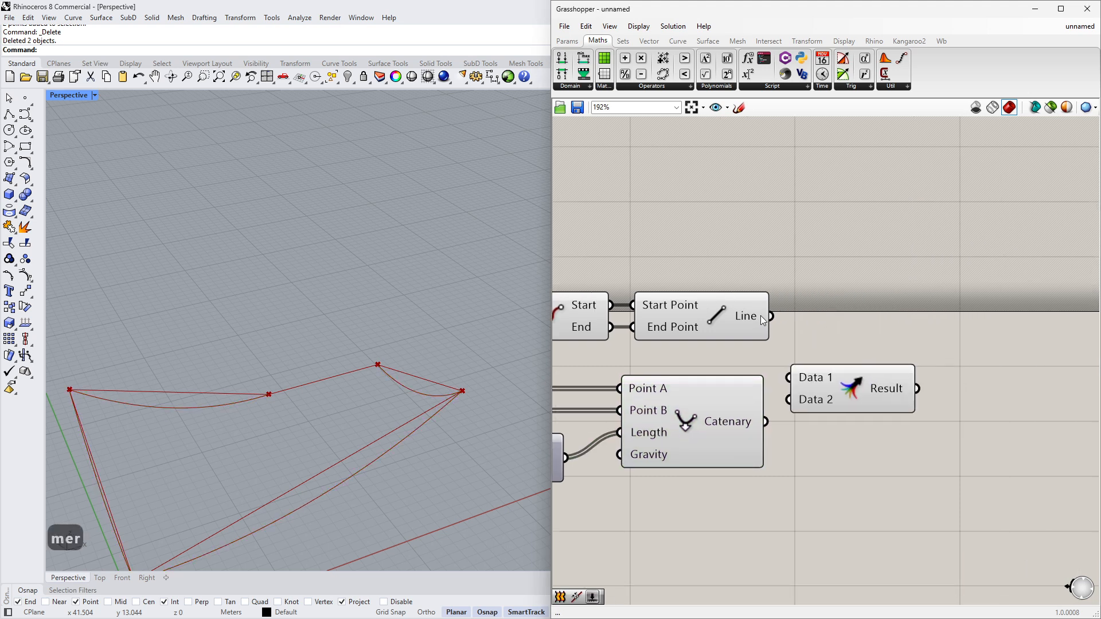
left_click_drag(770, 316, 787, 377)
left_click_drag(766, 421, 836, 336)
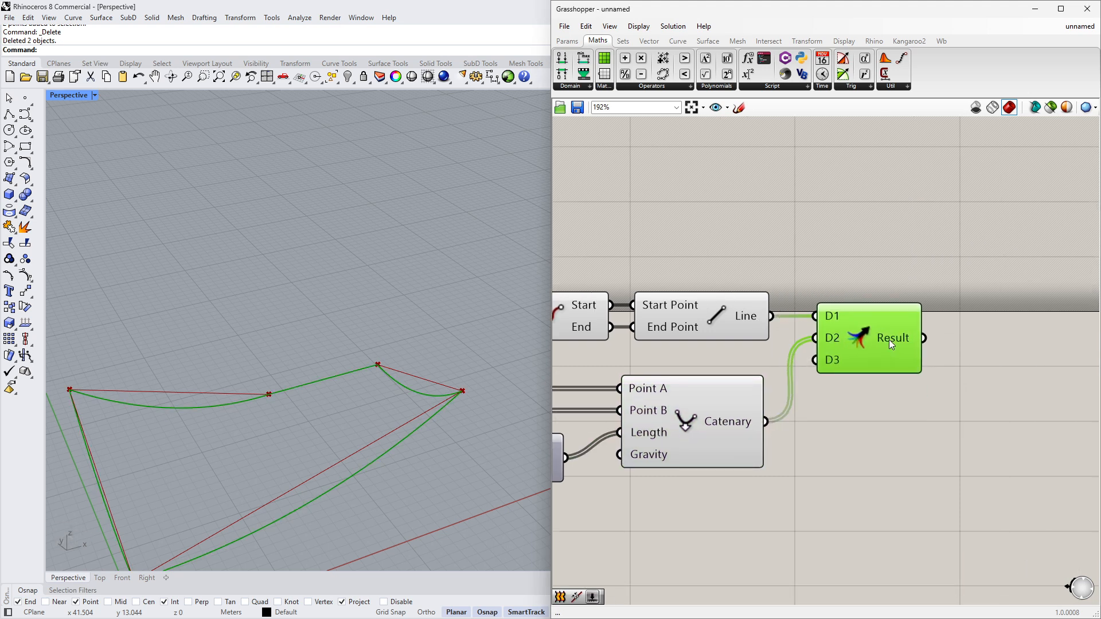
- Add a Join Curves component and feed the Merge result into its Curves input
right_click_drag(896, 341, 798, 359)
left_click(854, 366)
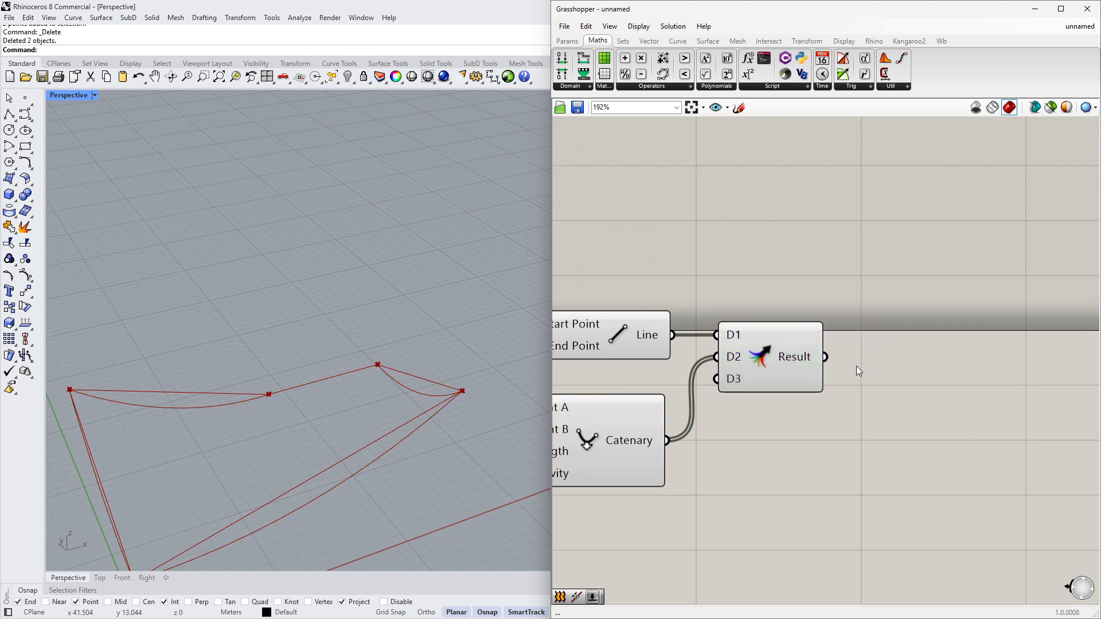
double_click(855, 366)
type("j")
left_click(855, 354)
left_click_drag(839, 362, 903, 355)
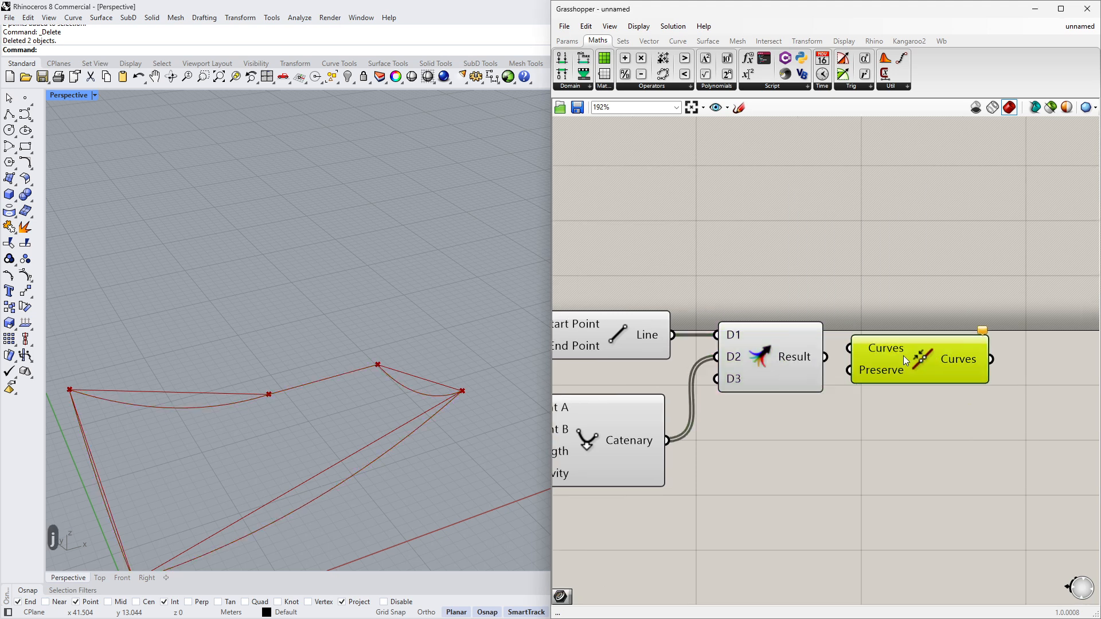
left_click_drag(823, 359, 849, 348)
- Turn off the preview of the upstream components so only the joined curves show in the viewport
scroll(907, 361, "down", 3)
left_click_drag(855, 483, 598, 306)
middle_click(639, 349)
left_click(675, 314)
left_click(793, 304)
scroll(792, 305, "down", 1)
right_click_drag(745, 324, 1011, 318)
scroll(1011, 318, "down", 3)
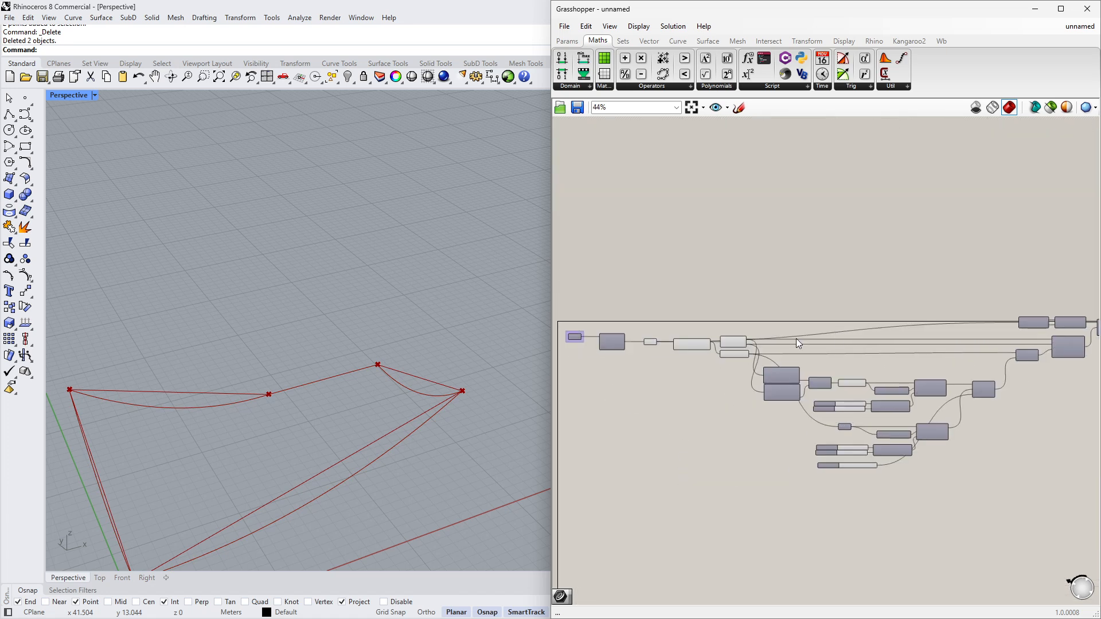
scroll(700, 332, "up", 2)
scroll(700, 332, "up", 2)
left_click_drag(662, 304, 914, 410)
middle_click(732, 435)
left_click(768, 399)
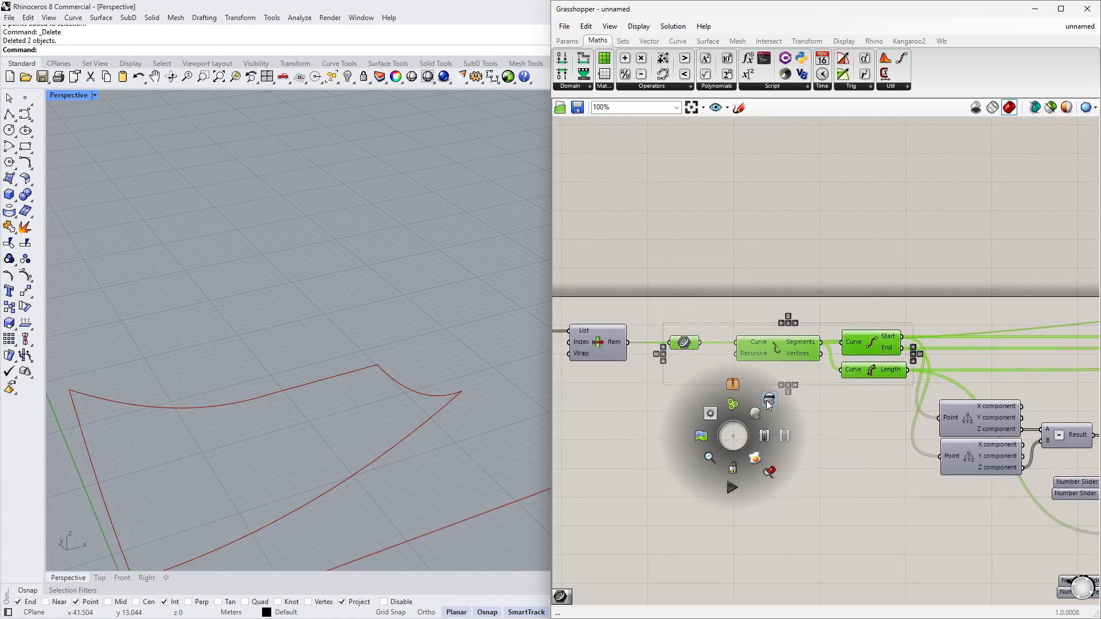
left_click(751, 402)
right_click_drag(440, 401, 434, 325)
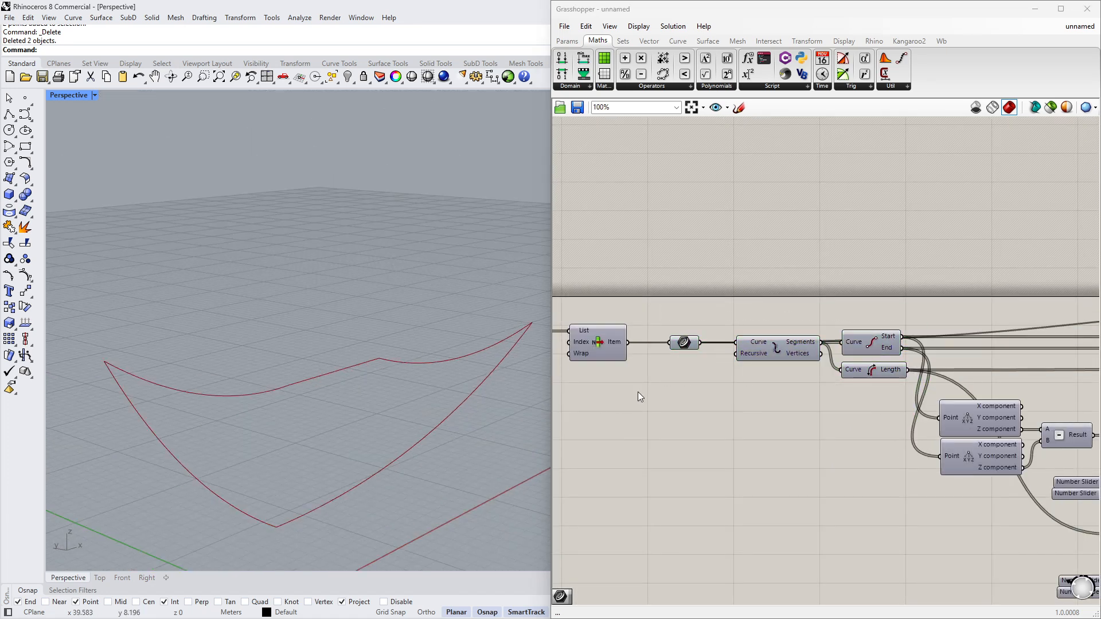
- Inspect the output of the Join Curves component
scroll(795, 392, "down", 4)
right_click_drag(1055, 381, 631, 374)
scroll(877, 360, "up", 7)
left_click_drag(853, 325, 861, 325)
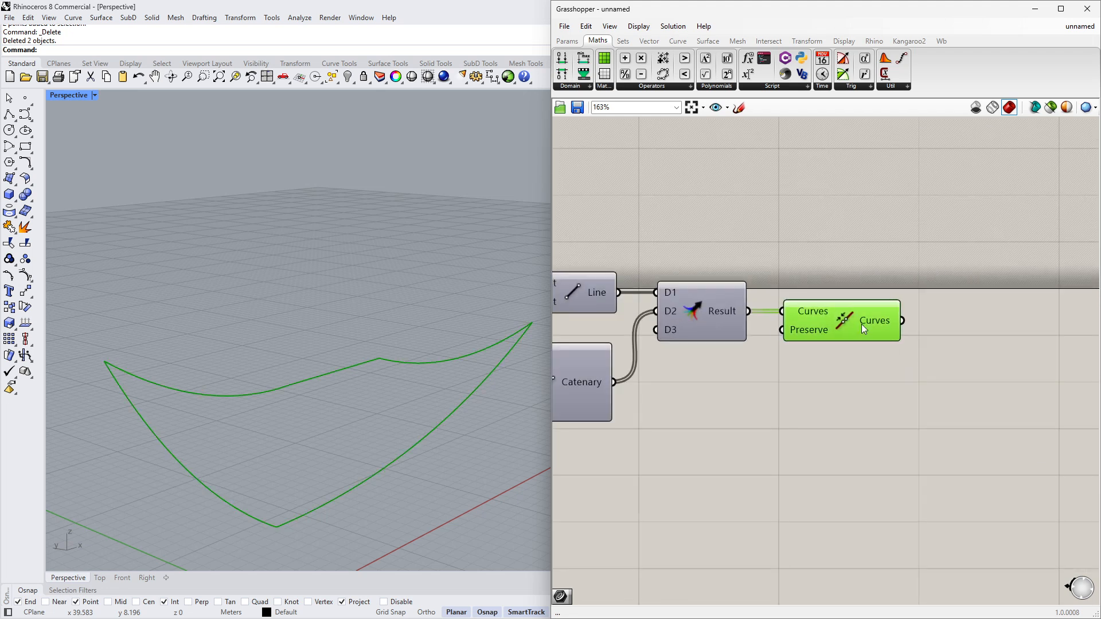
mouse_move(861, 321)
right_click_drag(914, 324, 727, 324)
scroll(728, 325, "down", 3)
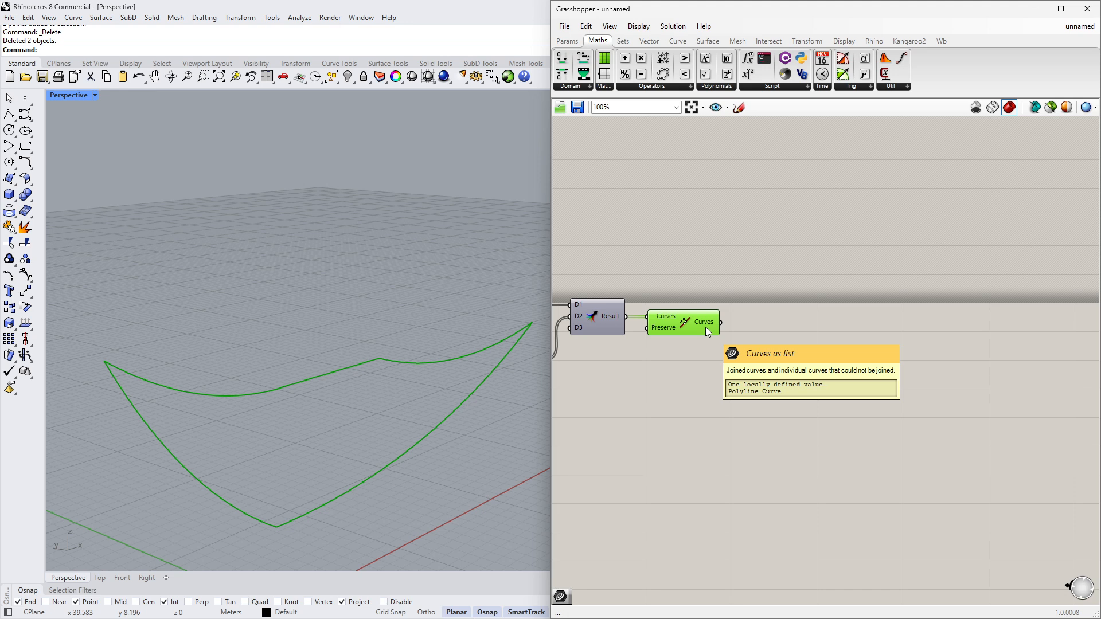
- Add a Patch surface component and connect the Join Curves output to its Curves input
left_click(702, 41)
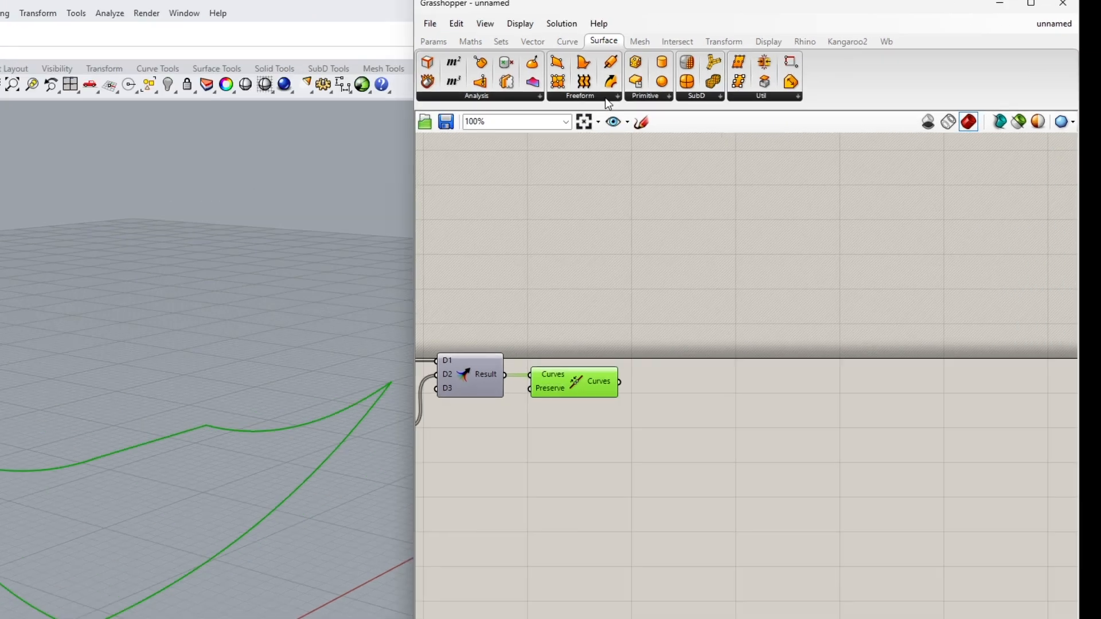
left_click(709, 86)
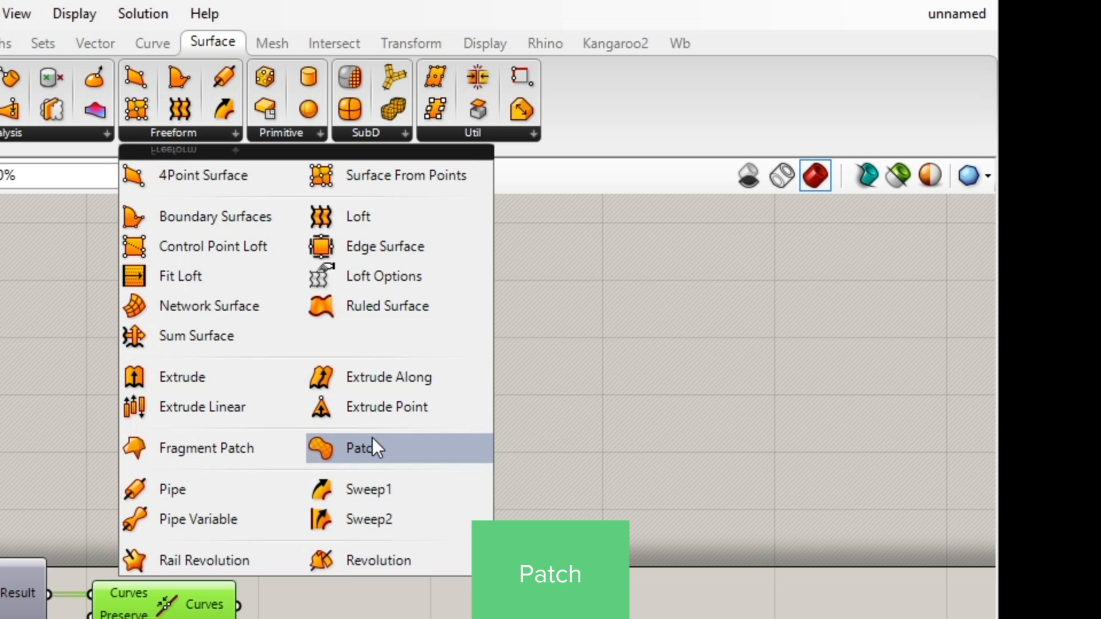
left_click_drag(380, 449, 580, 618)
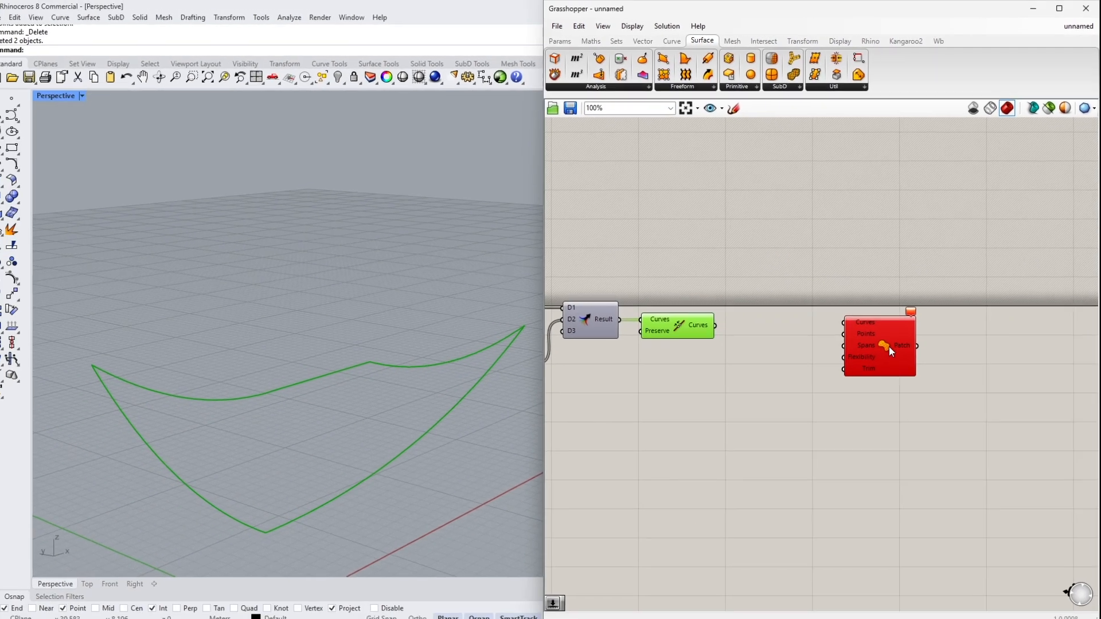
scroll(881, 352, "up", 2)
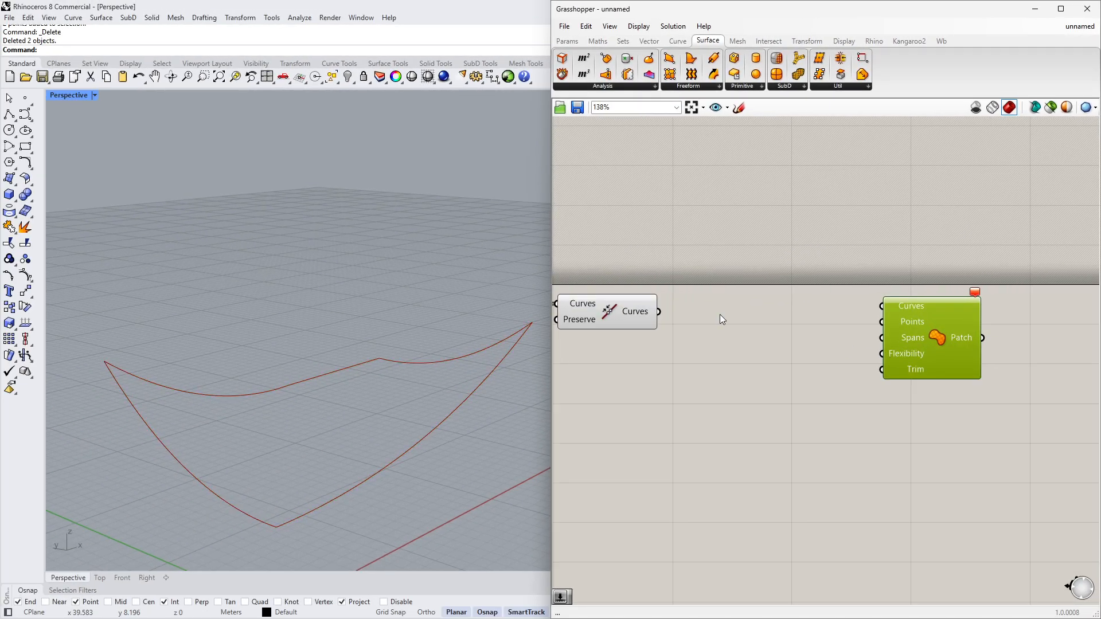
scroll(715, 315, "down", 2)
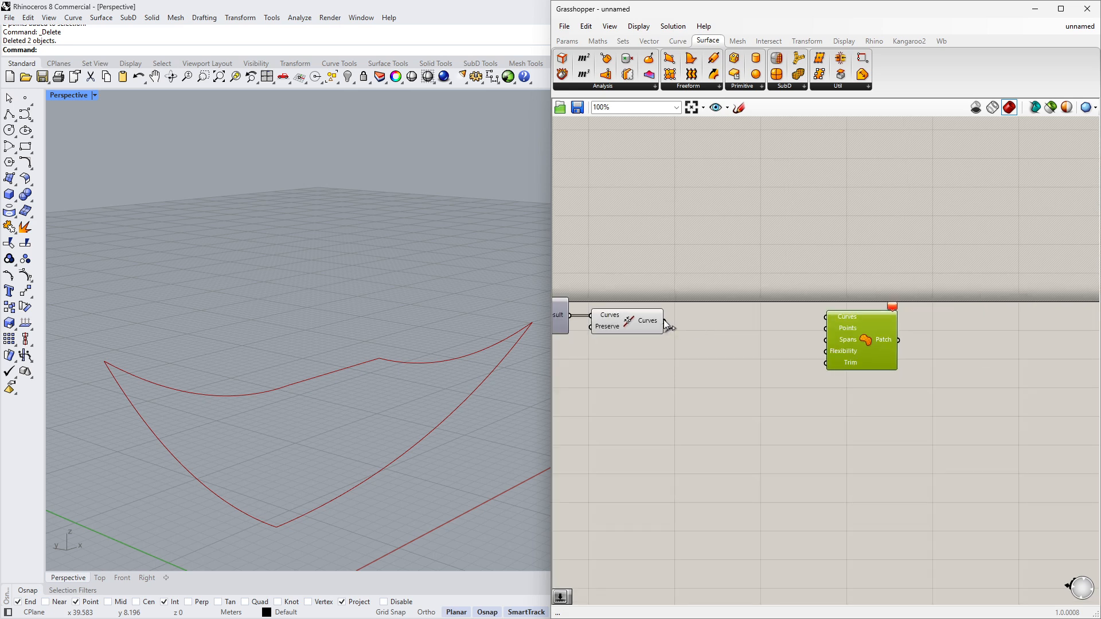
left_click_drag(665, 321, 872, 346)
- Orbit the viewport to examine the patch surface
left_click(580, 436)
mouse_move(408, 396)
right_mouse_down()
mouse_move(375, 429)
mouse_move(405, 414)
right_mouse_up()
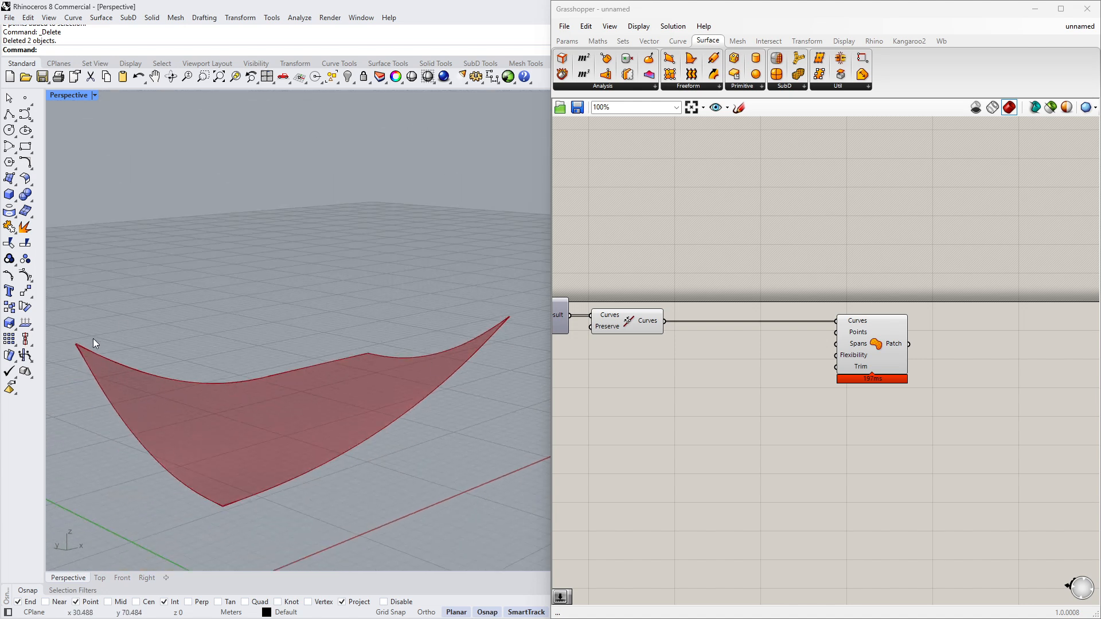
right_click_drag(515, 337, 350, 476)
left_click_drag(886, 338, 904, 339)
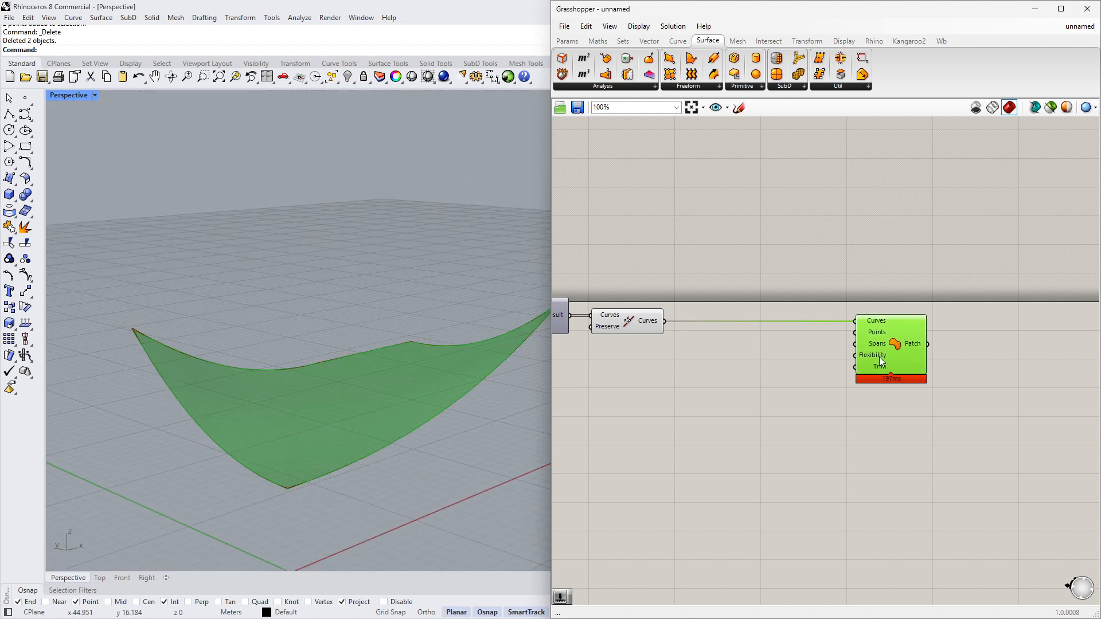
right_click_drag(355, 473, 323, 435)
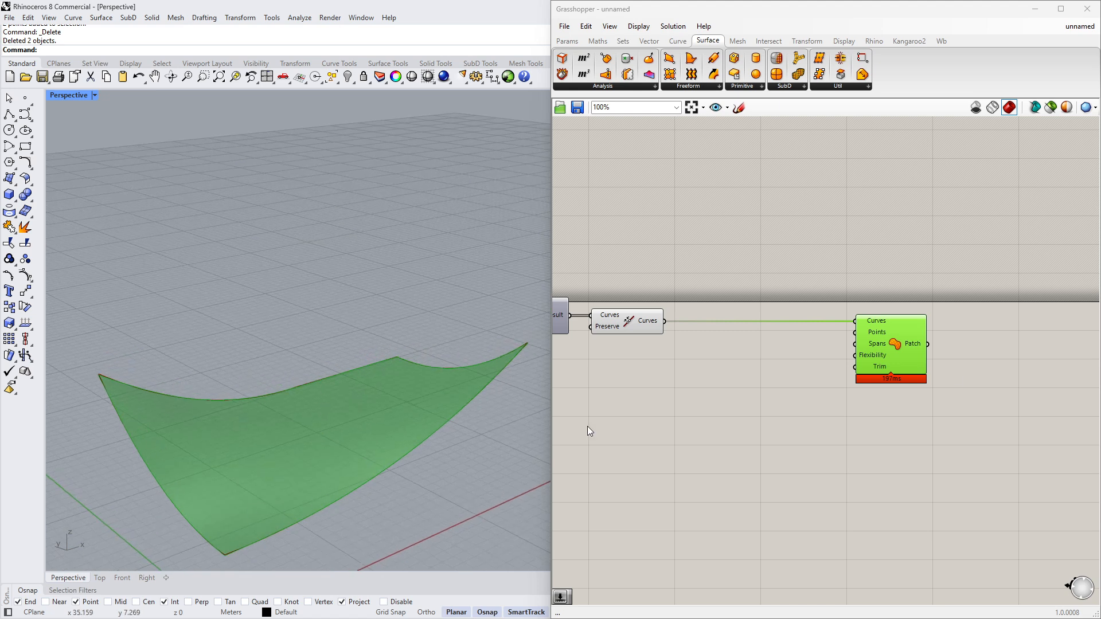
scroll(841, 374, "up", 2)
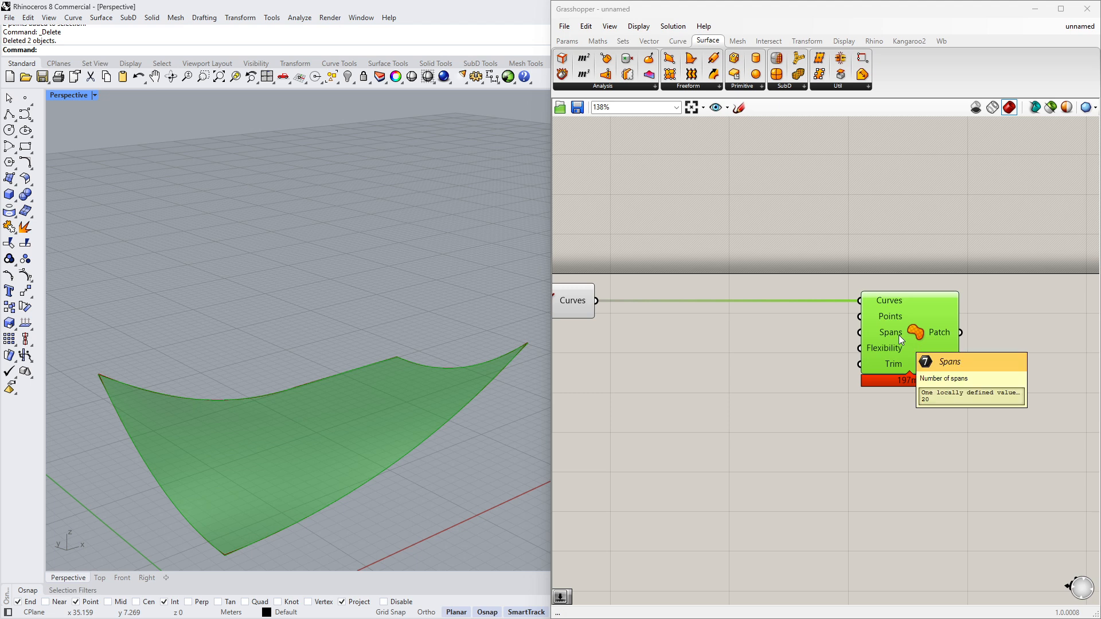
- Add a panel containing 30 and connect it to the Patch's Spans input
left_click(816, 366)
double_click(817, 366)
type("//30")
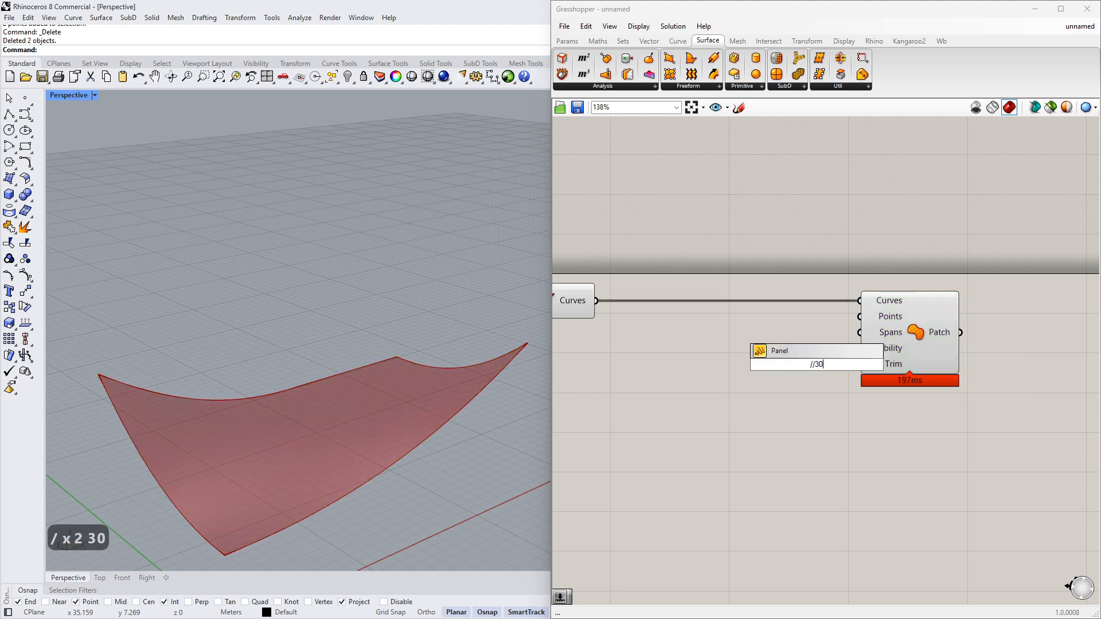
key("Return")
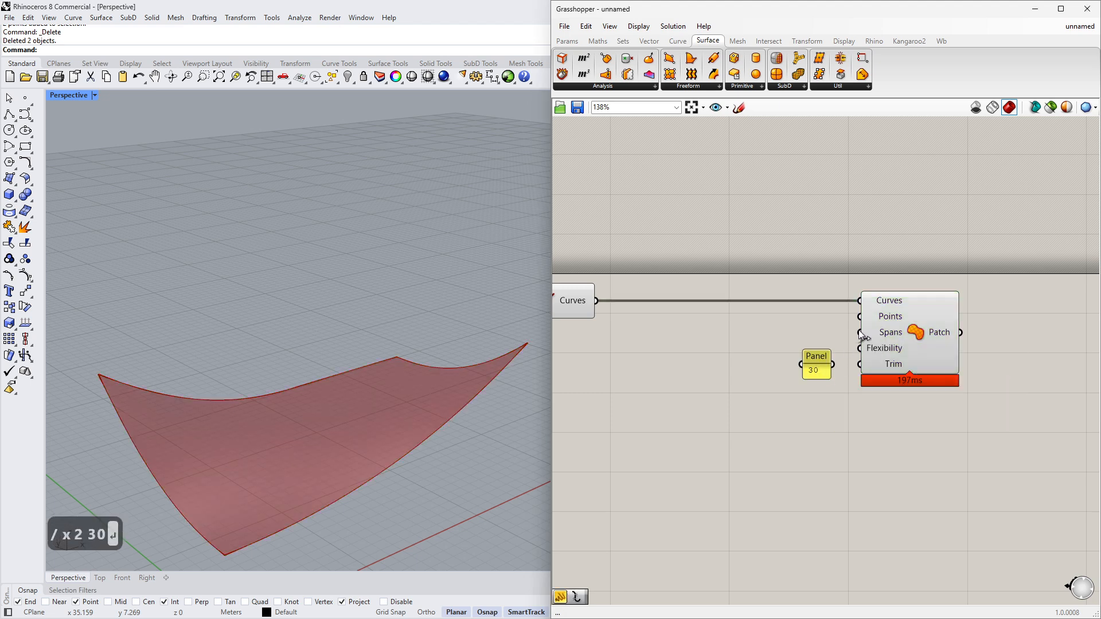
left_click_drag(823, 368, 818, 352)
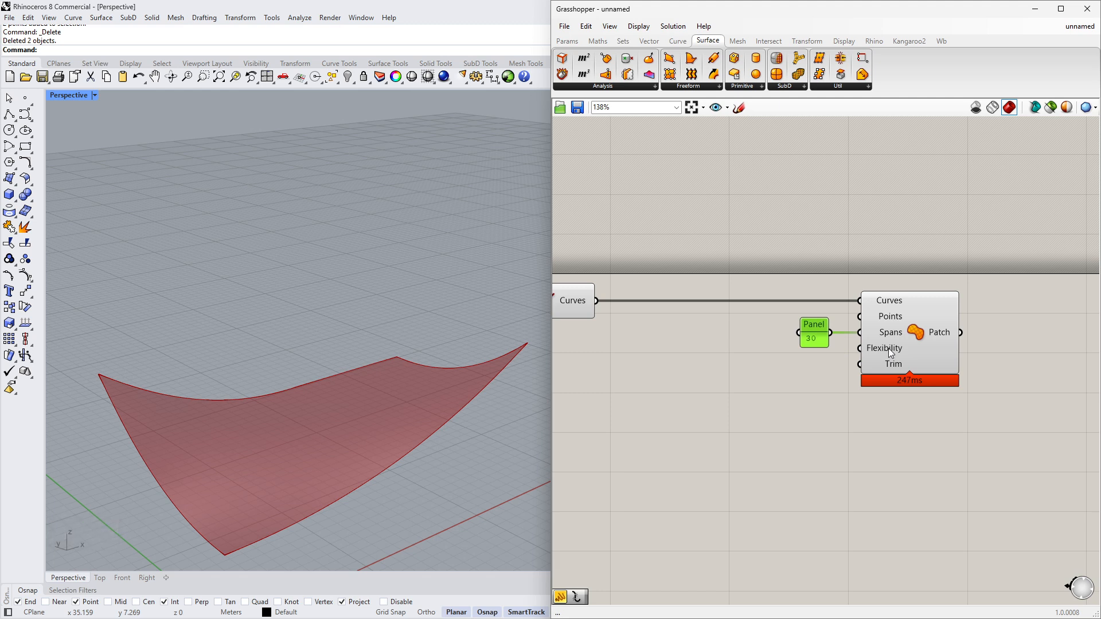
- Add a number slider set to 10.000 and connect it to the Patch's Flexibility input
mouse_move(889, 348)
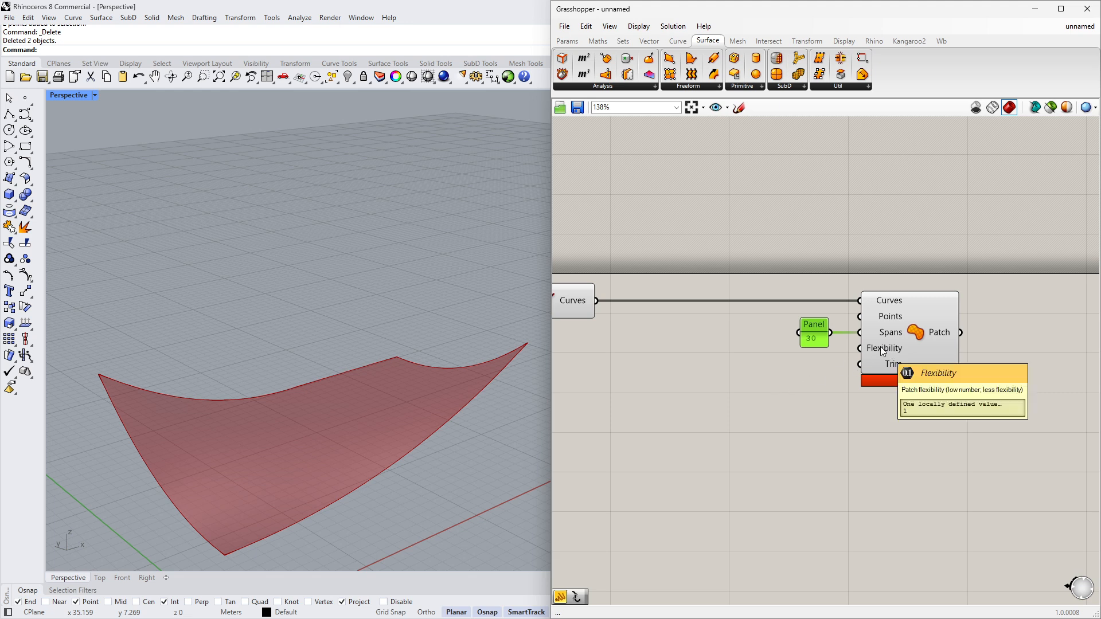
double_click(776, 406)
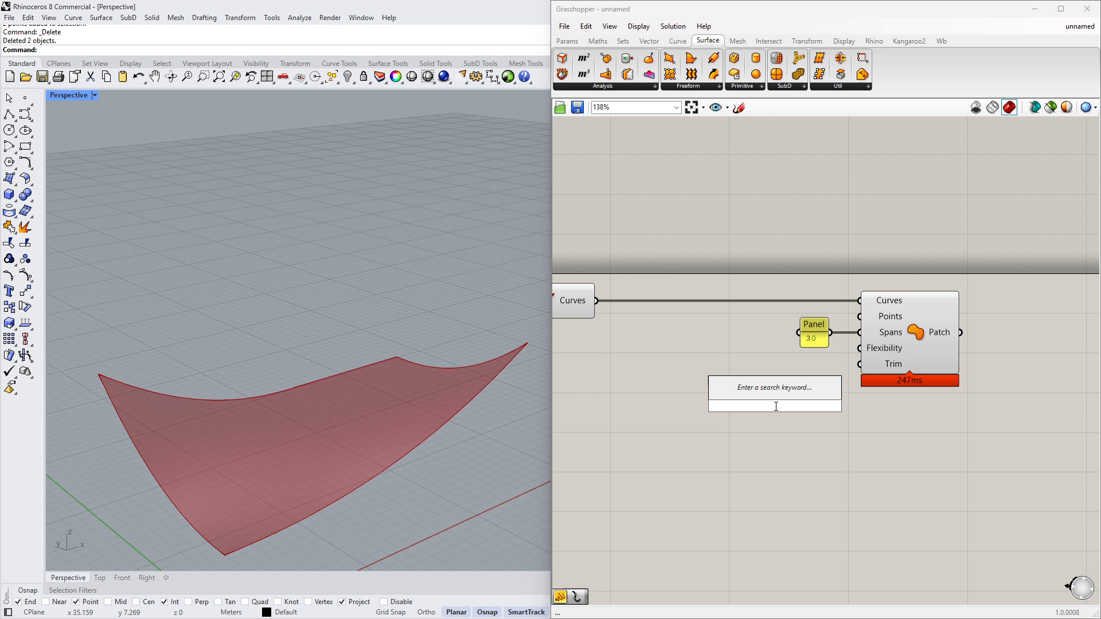
type("10.000")
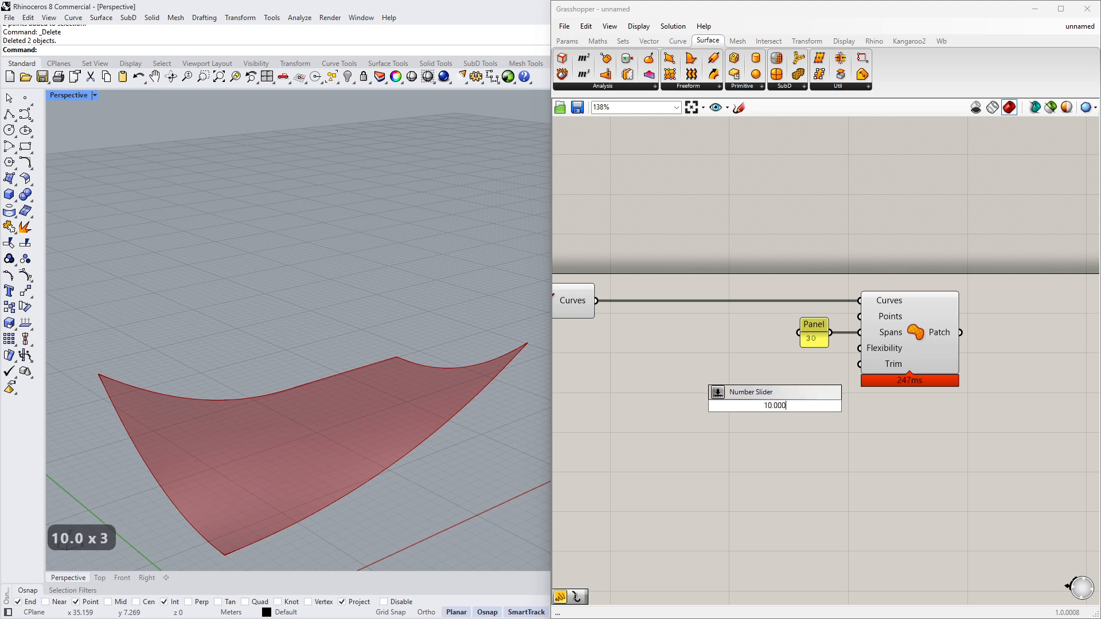
key("Return")
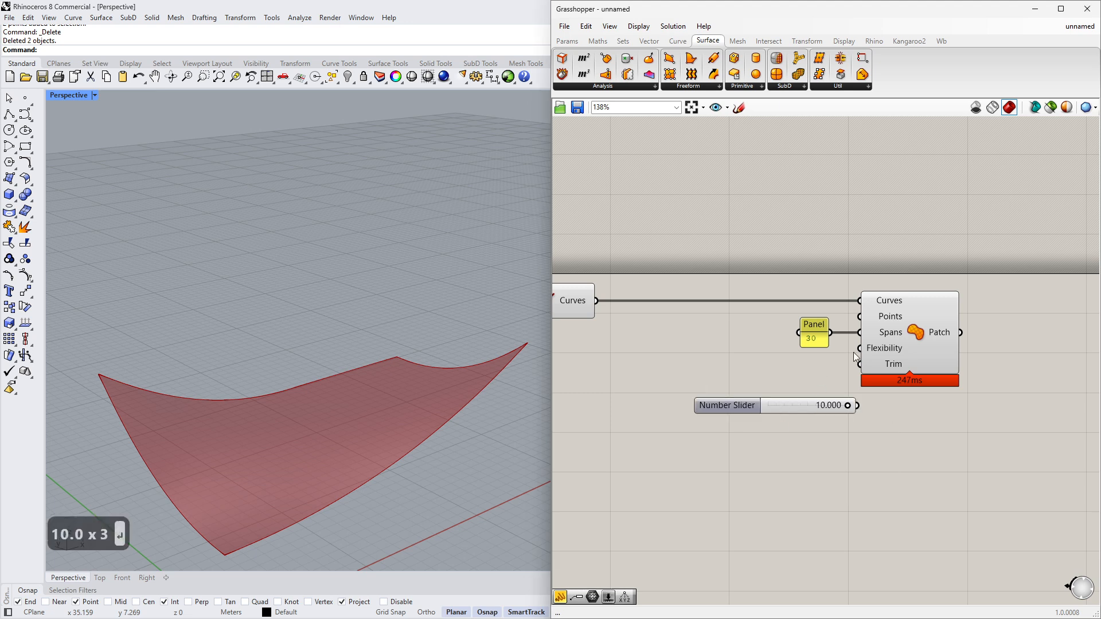
left_click_drag(820, 410, 791, 380)
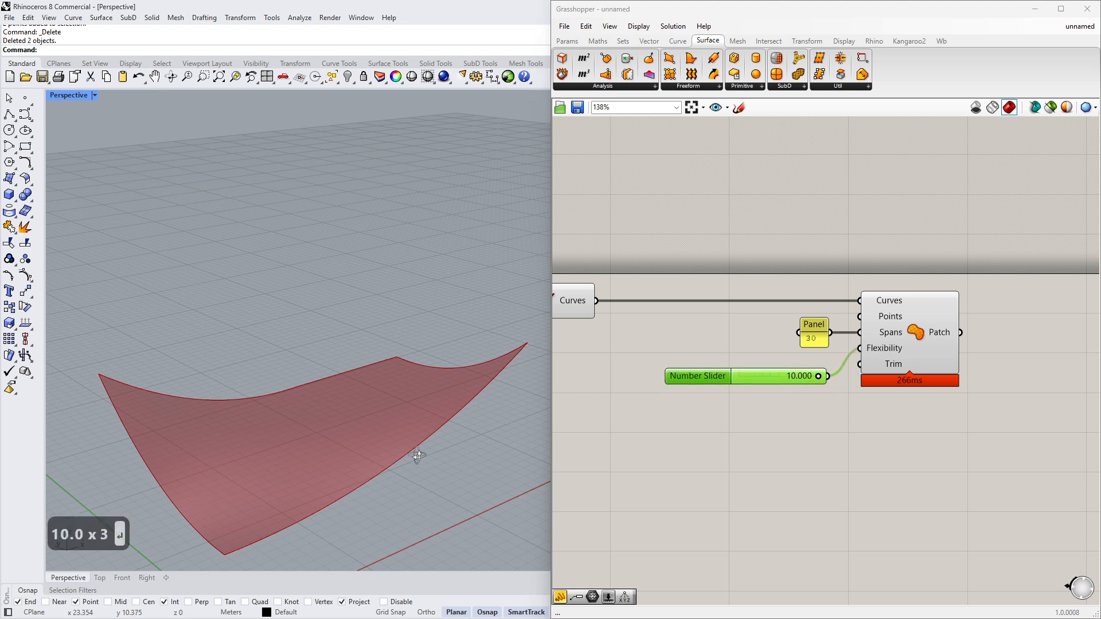
- Try setting the Flexibility slider to 1 and back to 10
right_click_drag(415, 457, 405, 426)
scroll(215, 481, "up", 3)
scroll(214, 484, "up", 2)
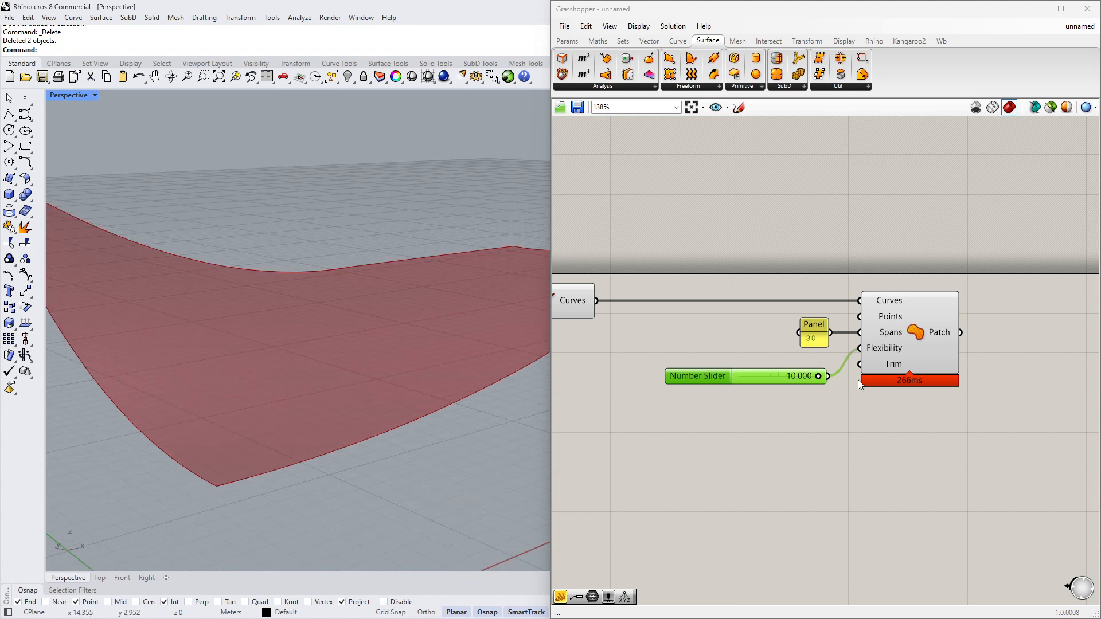
double_click(783, 376)
type("1")
key("Return")
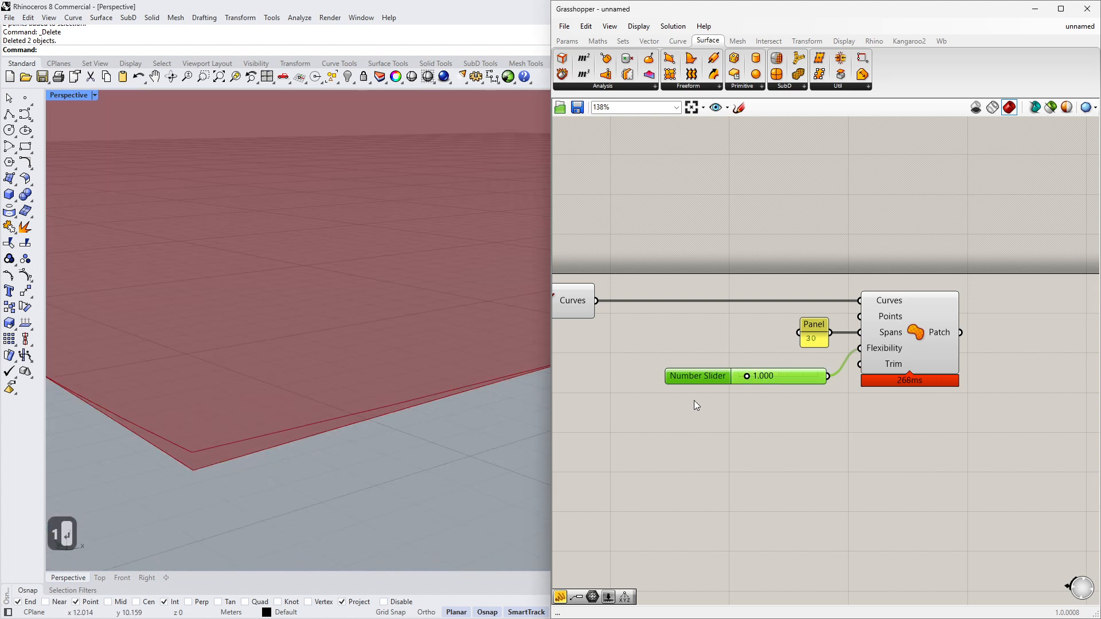
double_click(786, 379)
type("10")
key("Return")
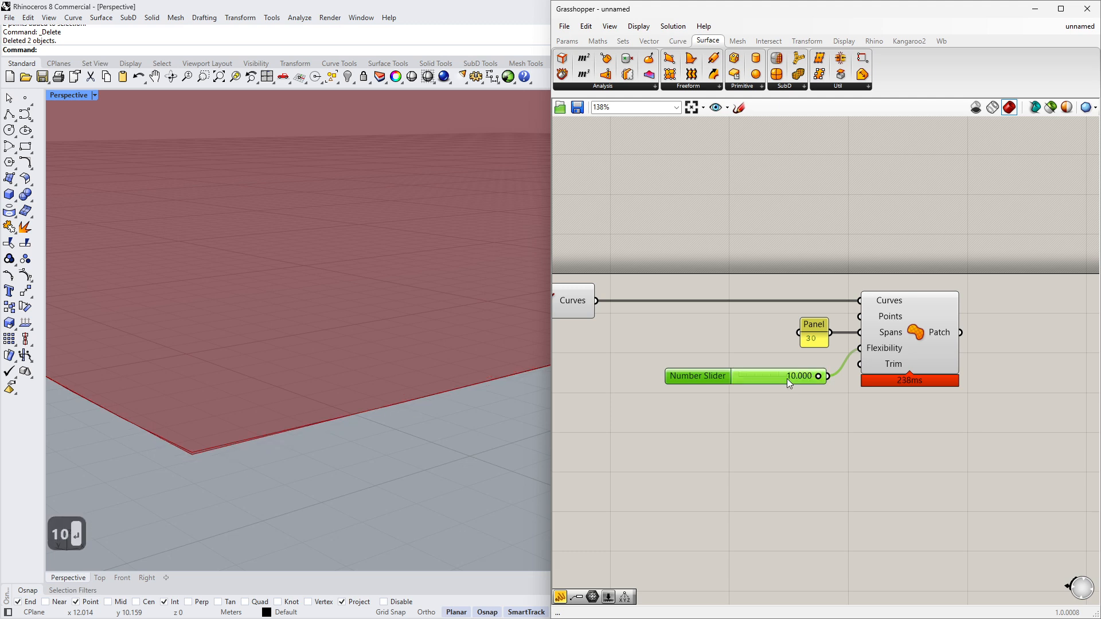
- Set the Flexibility slider's maximum to 20 and its value to 20
left_click_drag(714, 373, 703, 359)
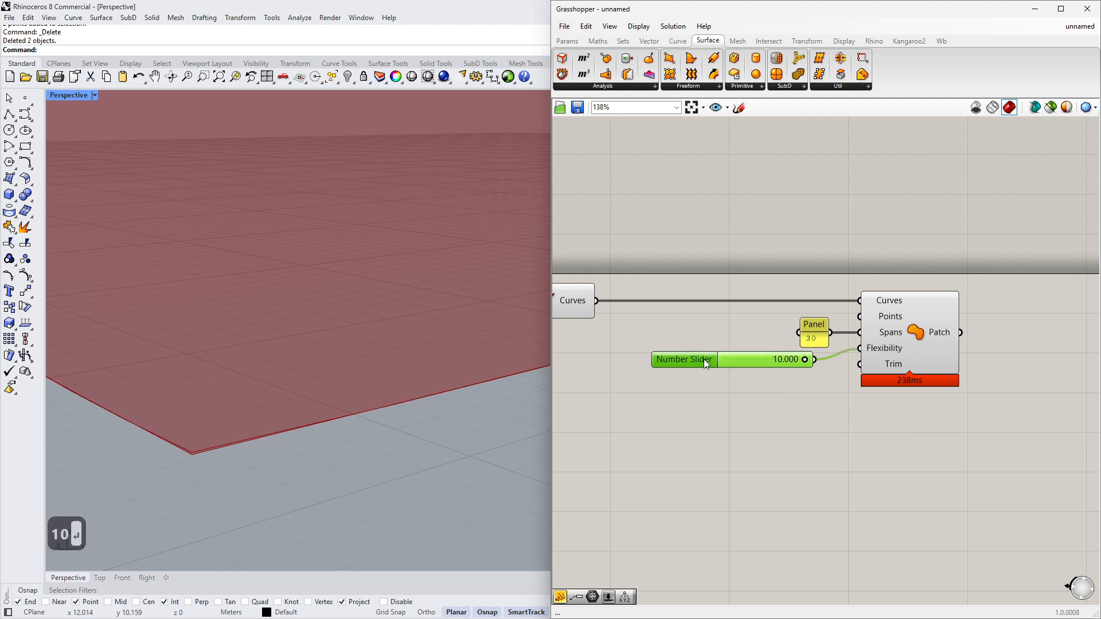
double_click(703, 359)
left_click(747, 395)
type("20")
key("Return")
key("Return")
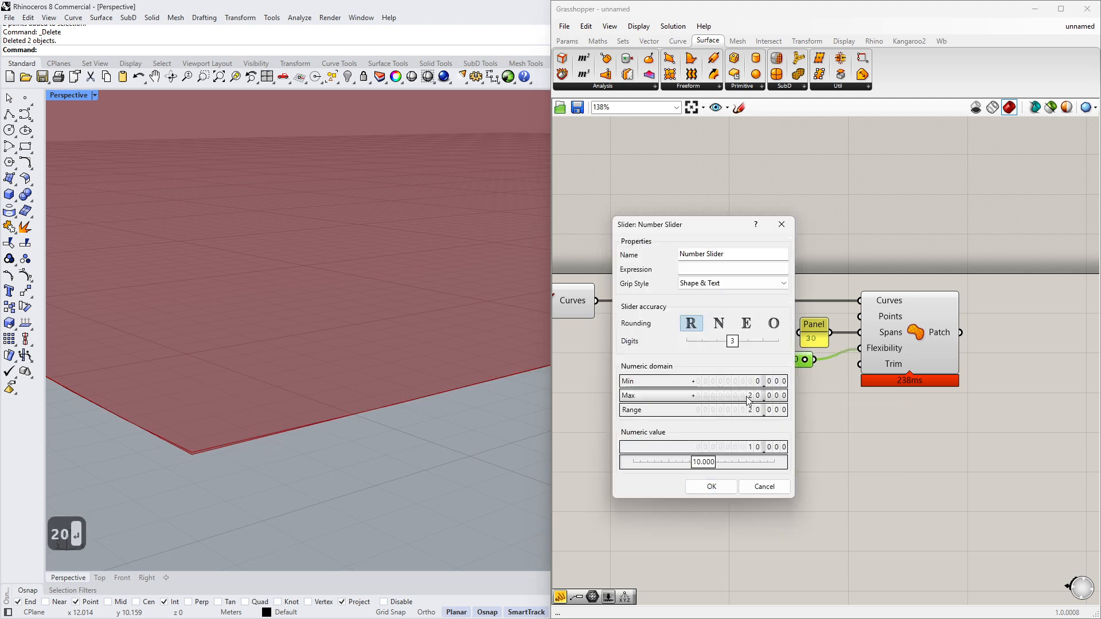
double_click(766, 360)
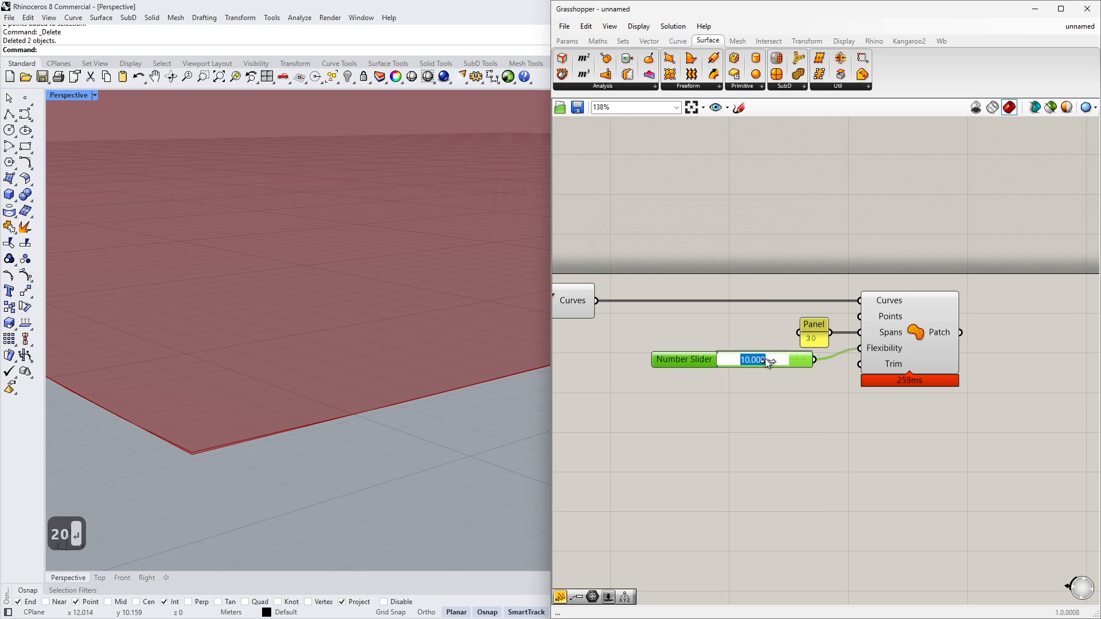
type("20")
key("Return")
- Examine the resulting patch in the viewport and the Patch's Trim input
scroll(326, 380, "down", 5)
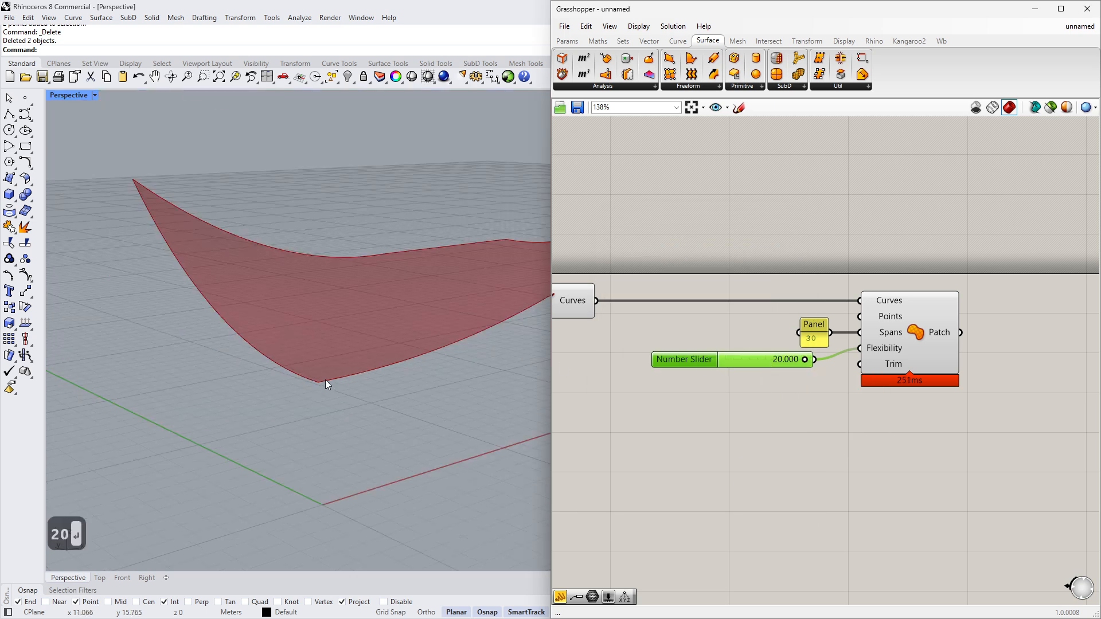
right_click_drag(327, 380, 356, 384)
scroll(814, 360, "up", 1)
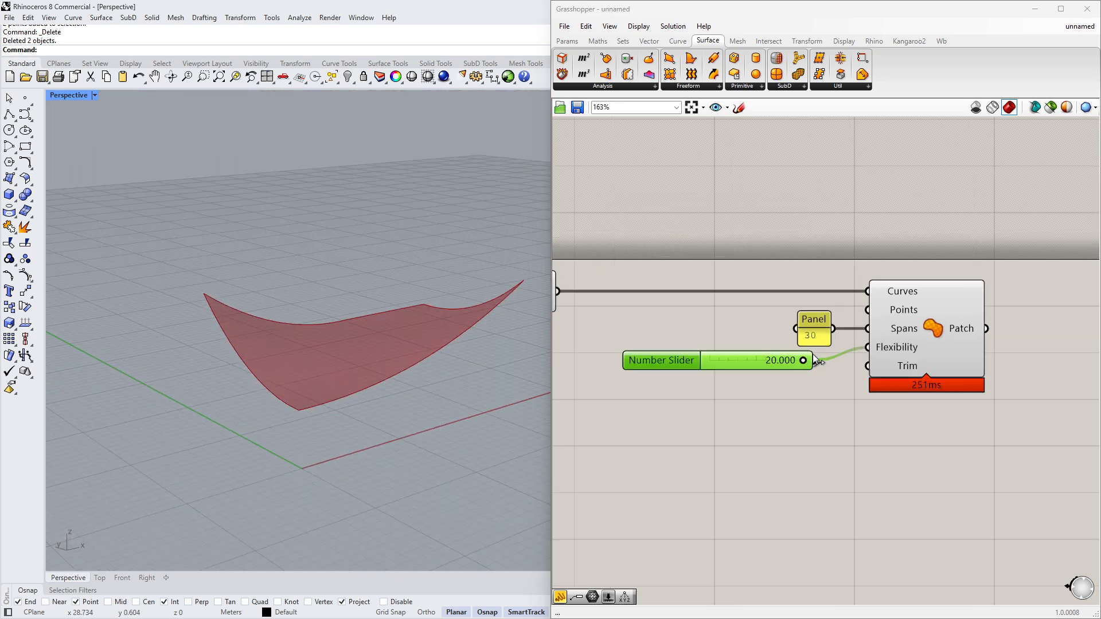
mouse_move(911, 367)
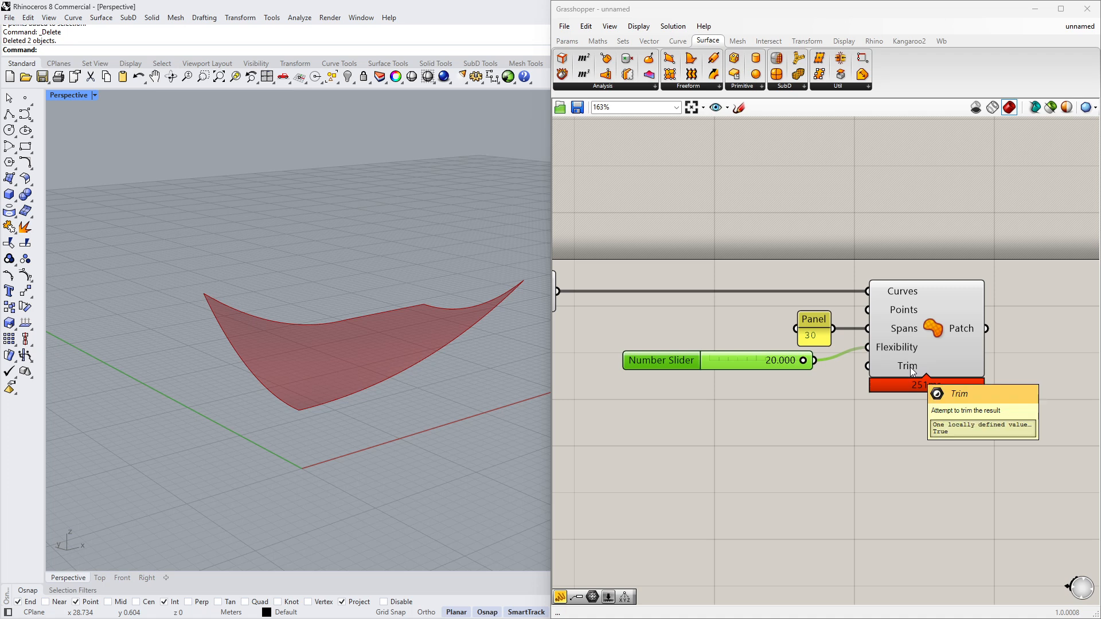
- Add a Boolean Toggle, set it to True, and connect it to the Patch's Trim input
mouse_move(505, 361)
right_mouse_down()
mouse_move(472, 369)
mouse_move(493, 375)
right_mouse_up()
double_click(780, 401)
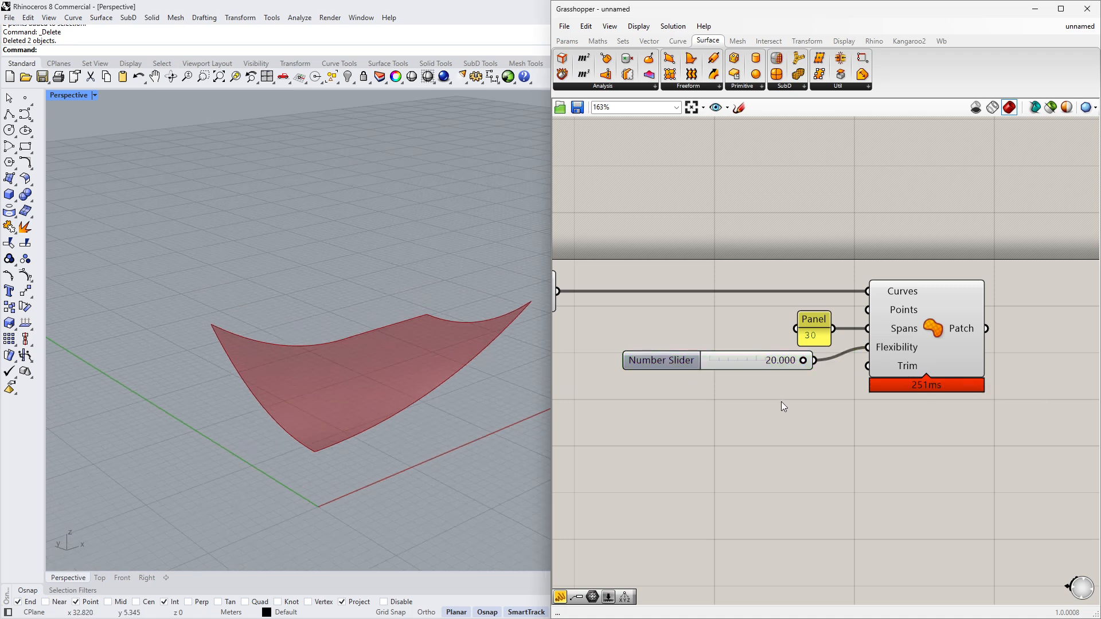
type("fa")
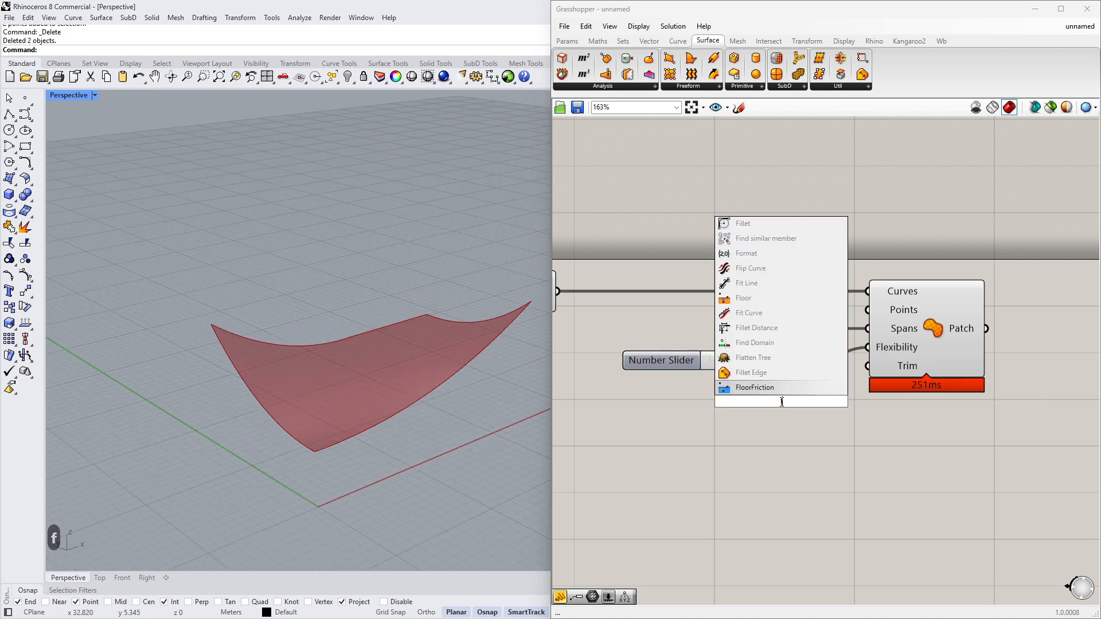
key("BackSpace")
key("BackSpace")
type("togl")
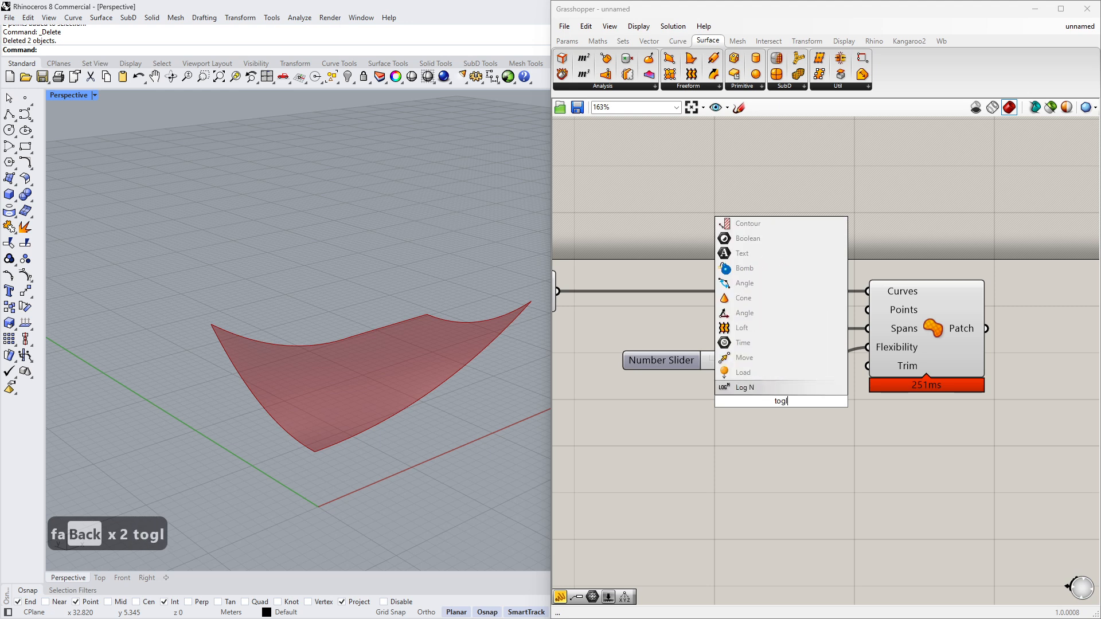
key("BackSpace")
left_click(787, 390)
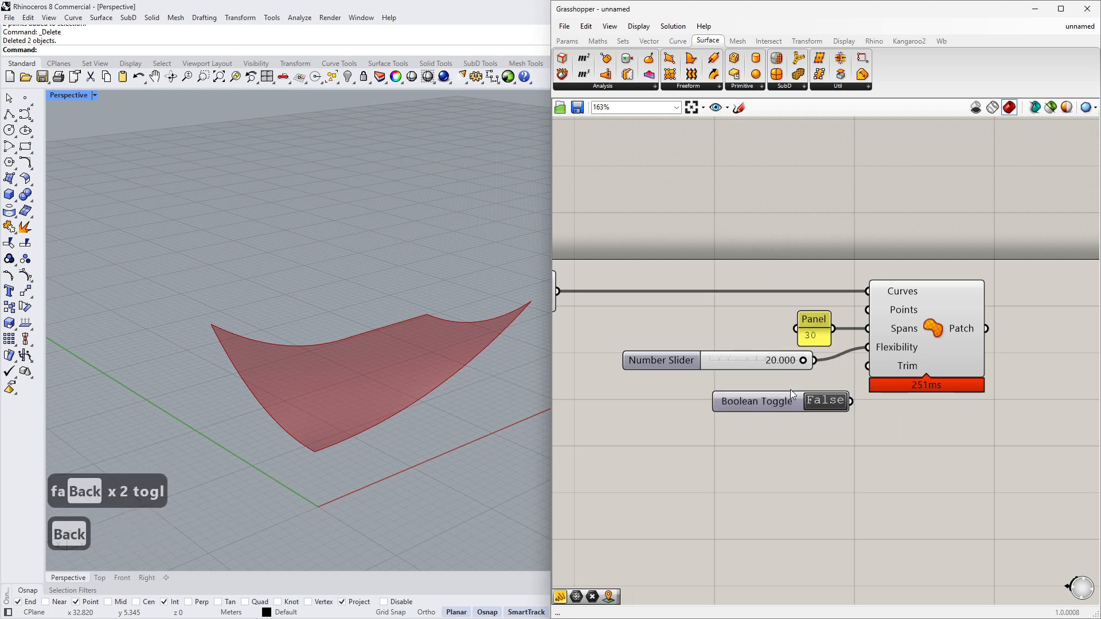
left_click(834, 402)
left_click_drag(851, 402, 867, 366)
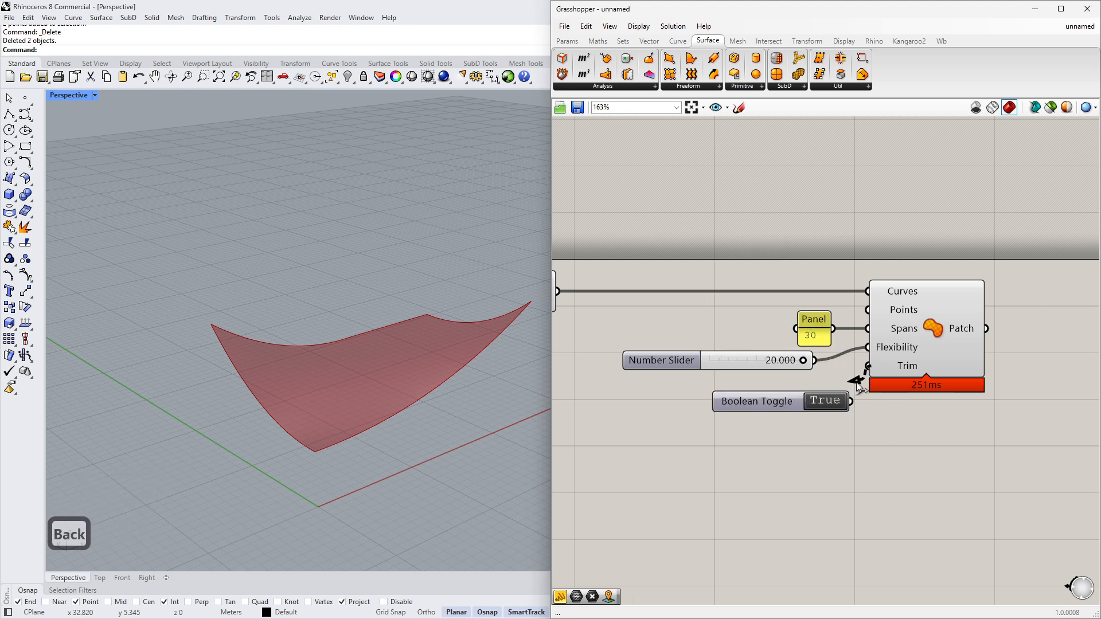
- Try switching the Trim toggle to False and back to True
left_click(817, 404)
right_click_drag(319, 442, 318, 401)
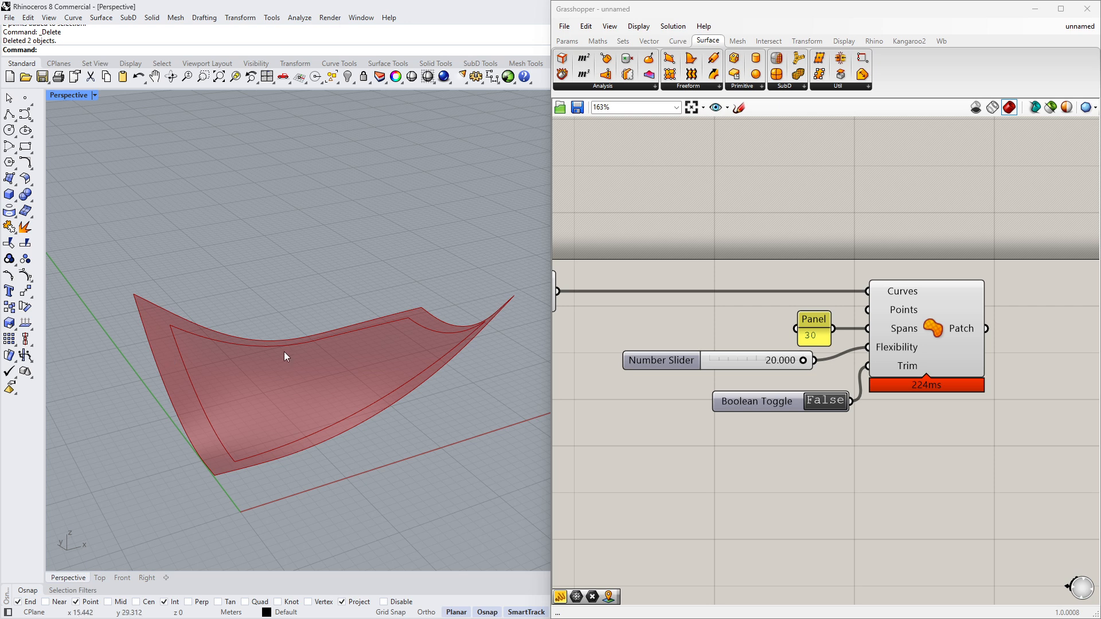
left_click(822, 404)
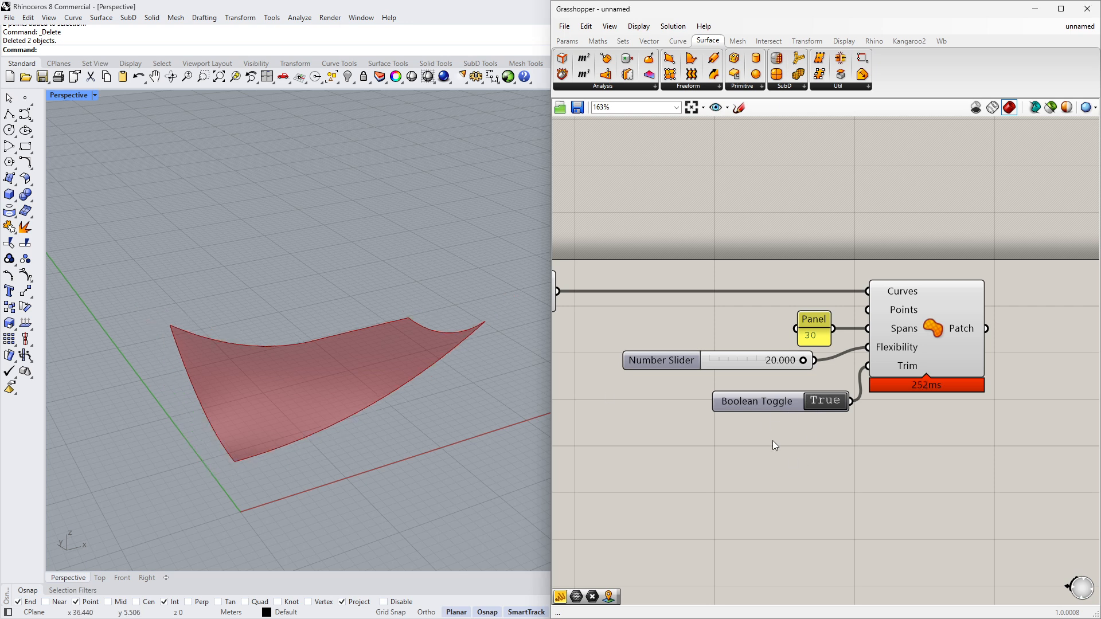
- Place a point in Rhino on the ground plane beneath the patch
scroll(758, 390, "down", 3)
scroll(773, 443, "down", 2)
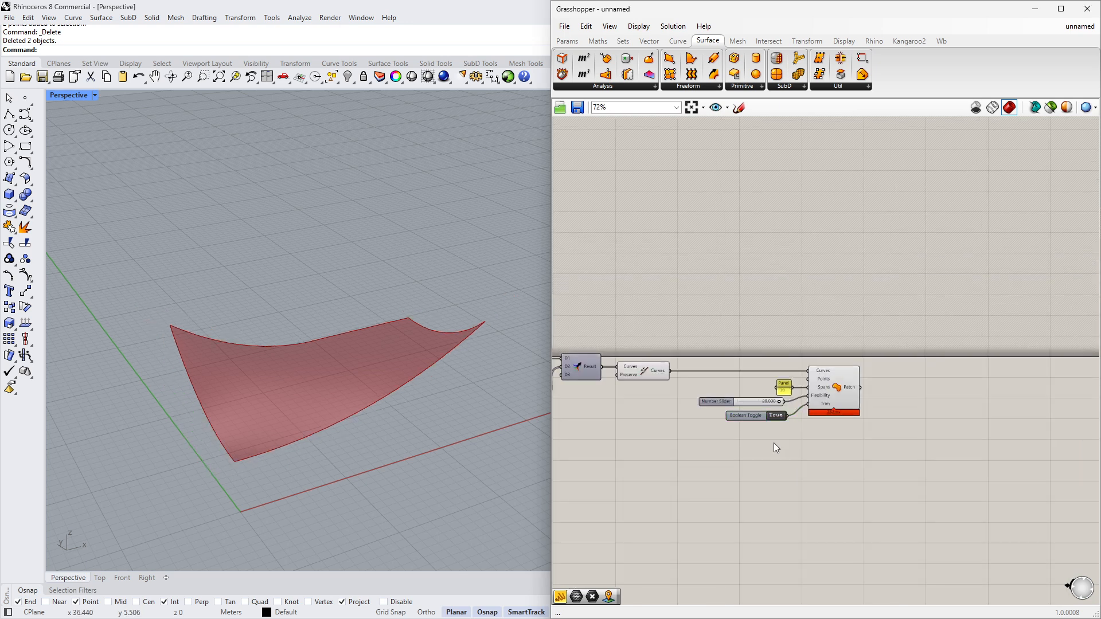
scroll(774, 443, "up", 3)
right_click_drag(427, 433, 450, 338)
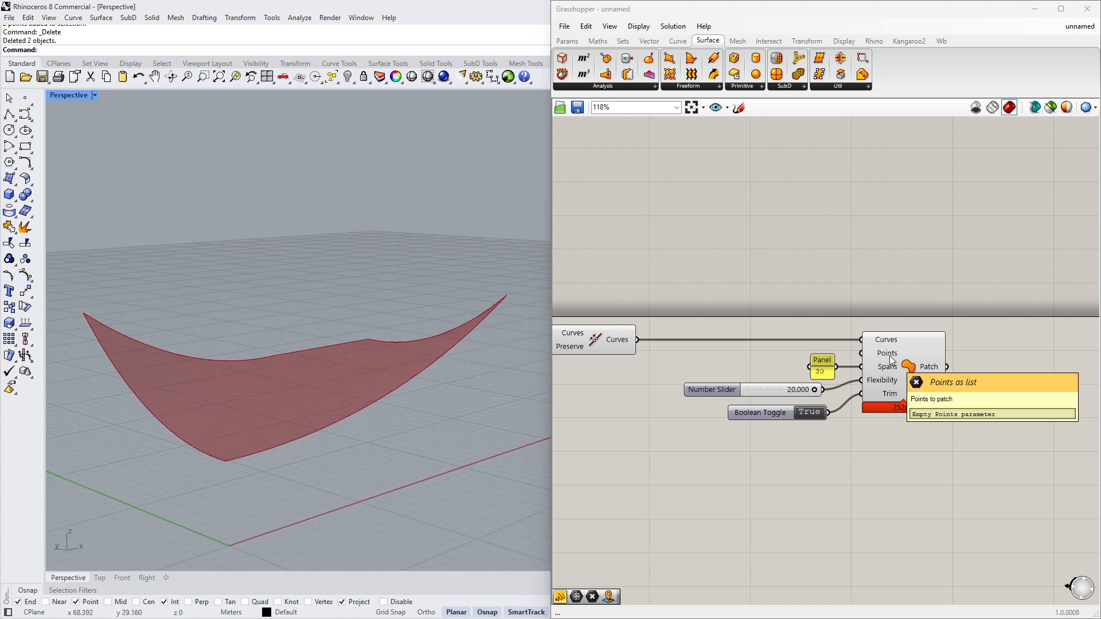
right_click_drag(376, 384, 306, 405)
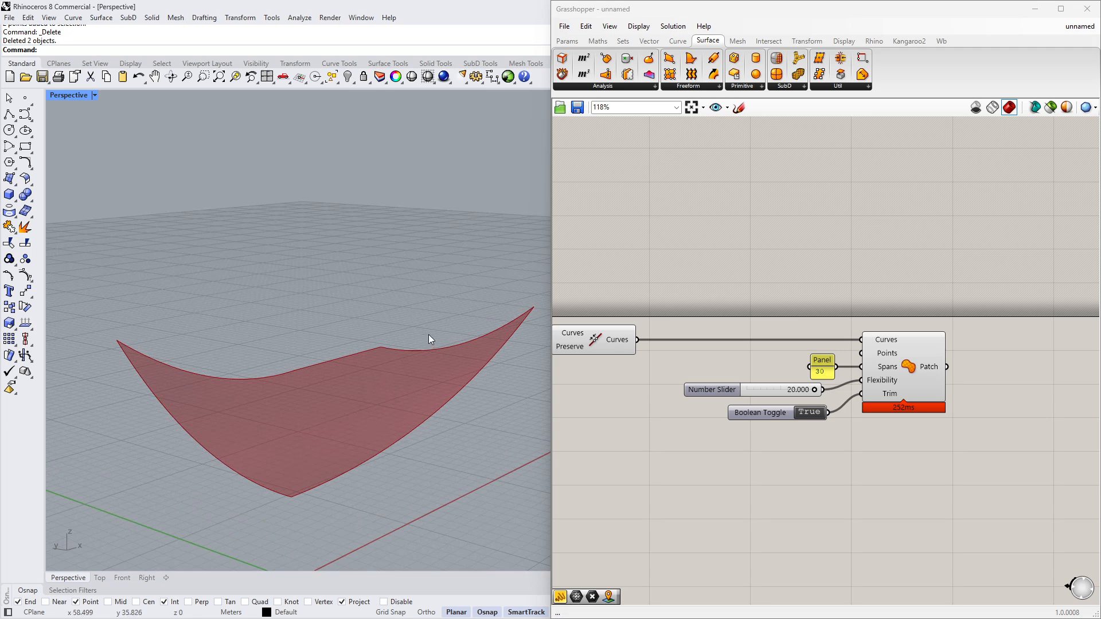
right_click_drag(360, 368, 333, 424)
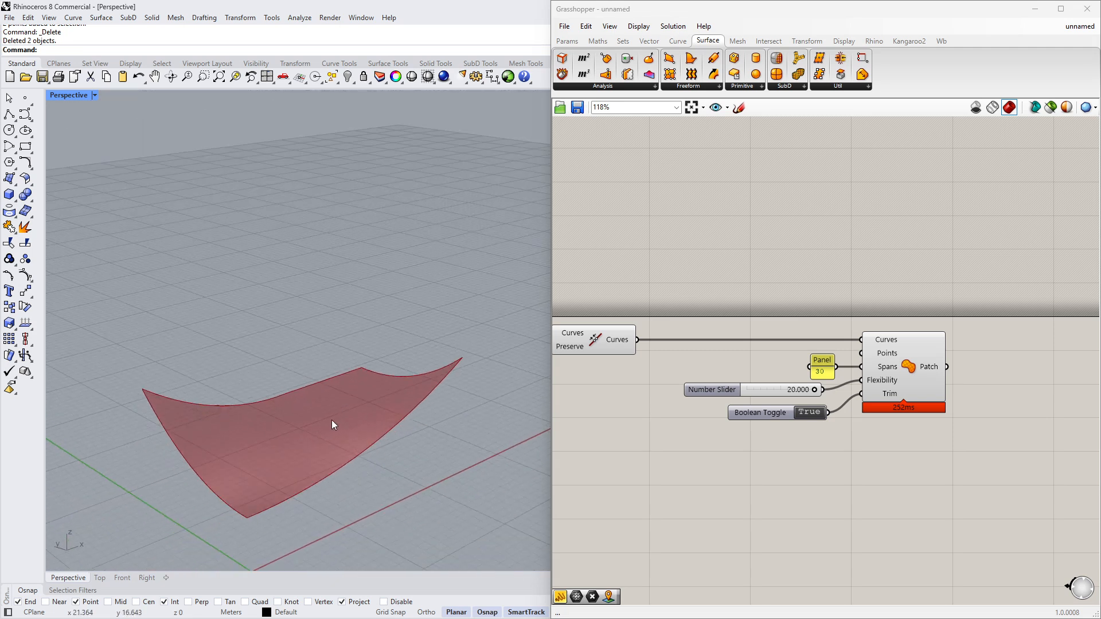
left_click(25, 98)
left_click(299, 438)
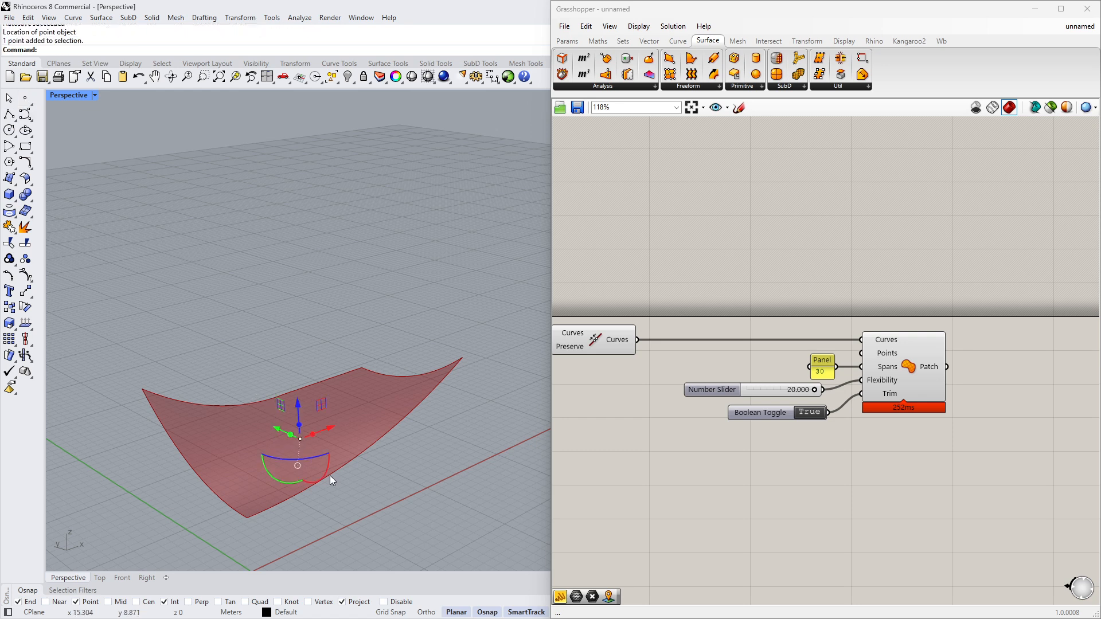
- Copy the point to a second location beneath the patch
type("C")
key("Return")
right_click_drag(357, 407, 325, 502)
scroll(285, 424, "down", 2)
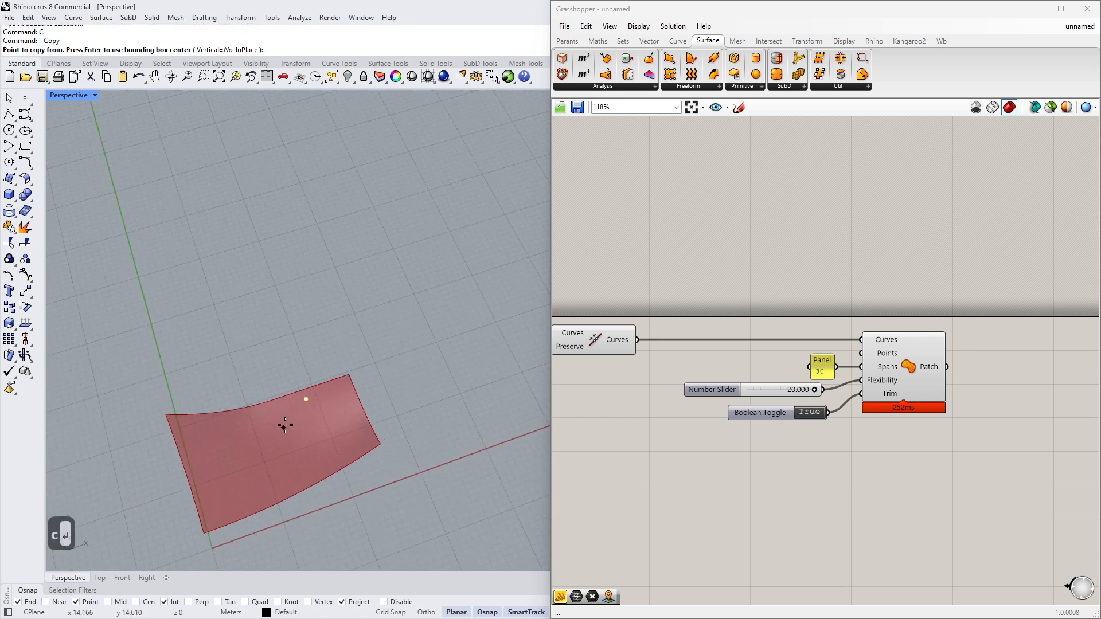
scroll(285, 424, "up", 4)
left_click(333, 411)
left_click(242, 536)
key("Return")
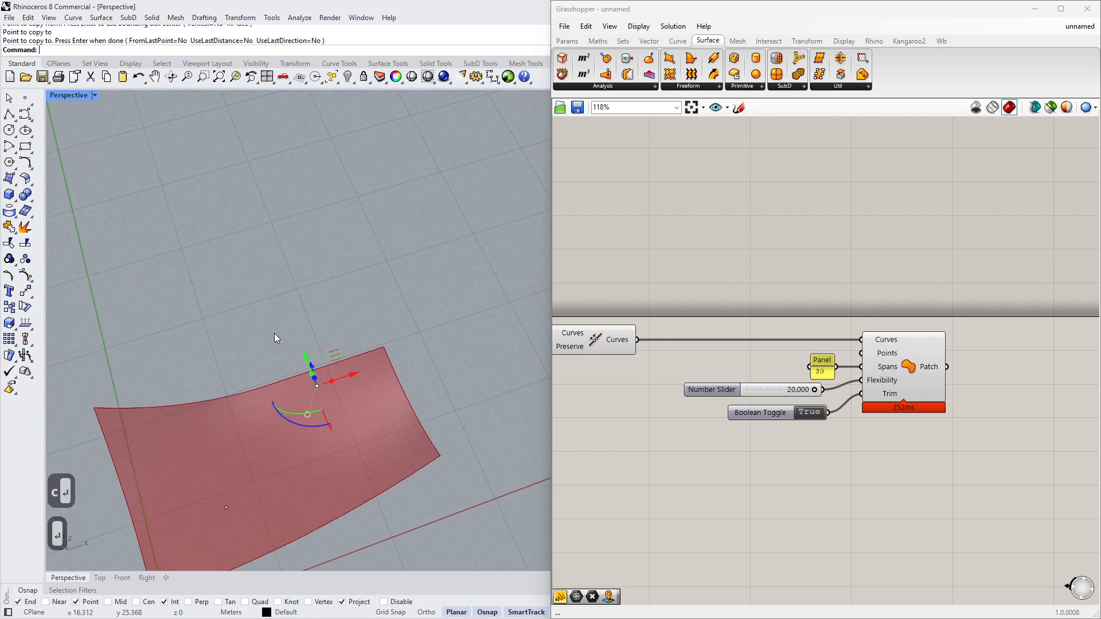
- Add a Point parameter to the Grasshopper canvas
left_click_drag(263, 317, 358, 429)
left_click_drag(310, 366, 326, 413)
left_click(380, 459)
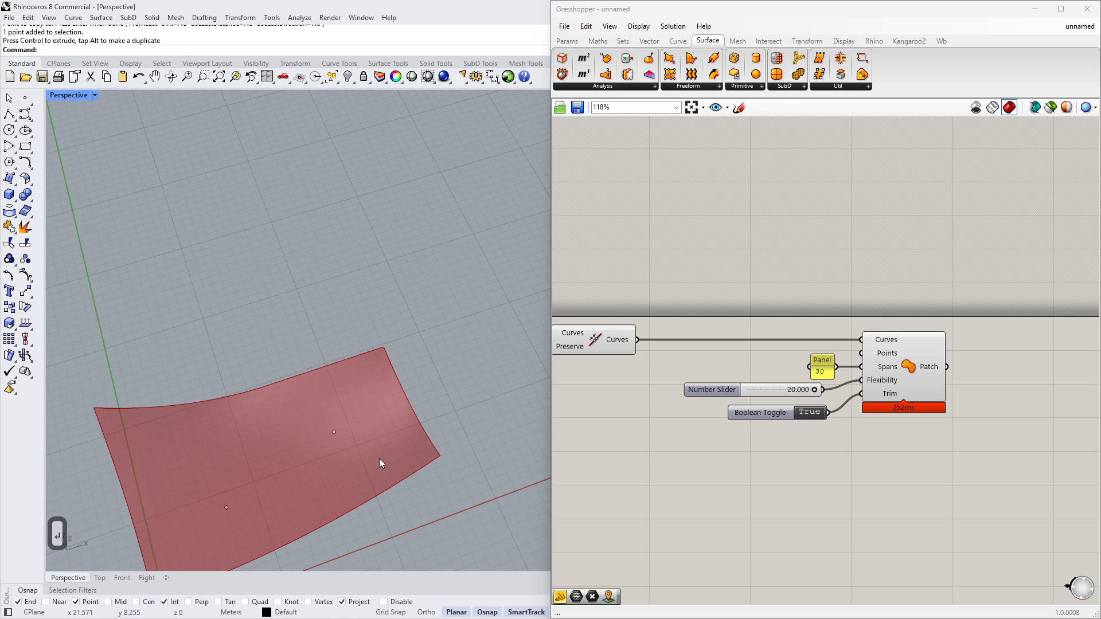
right_click_drag(380, 458, 406, 390)
right_click_drag(191, 466, 198, 421)
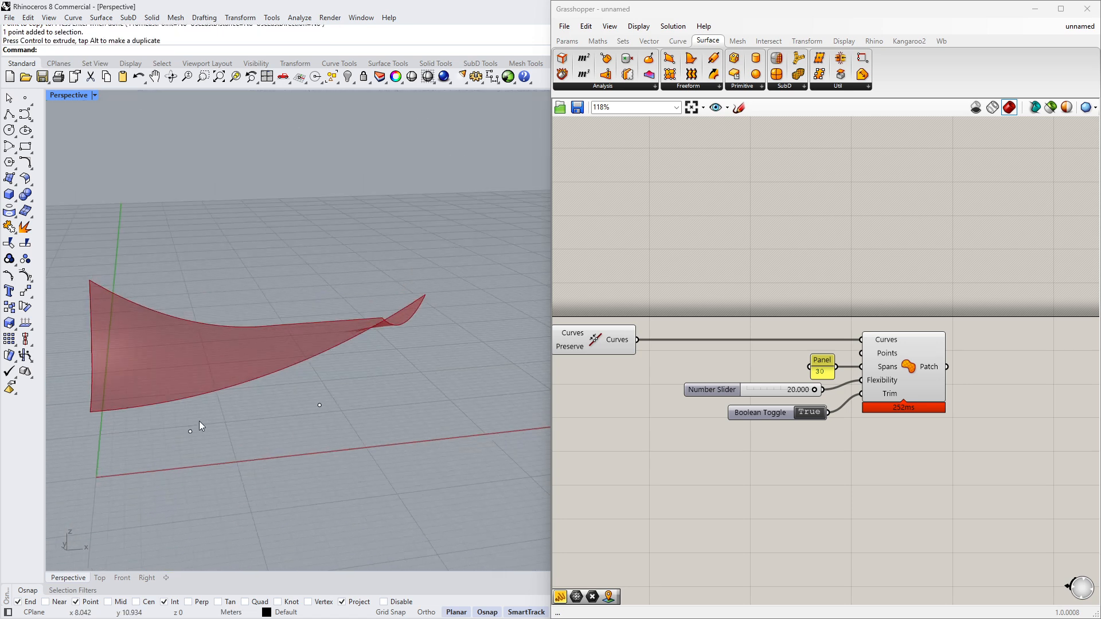
double_click(592, 285)
type("points")
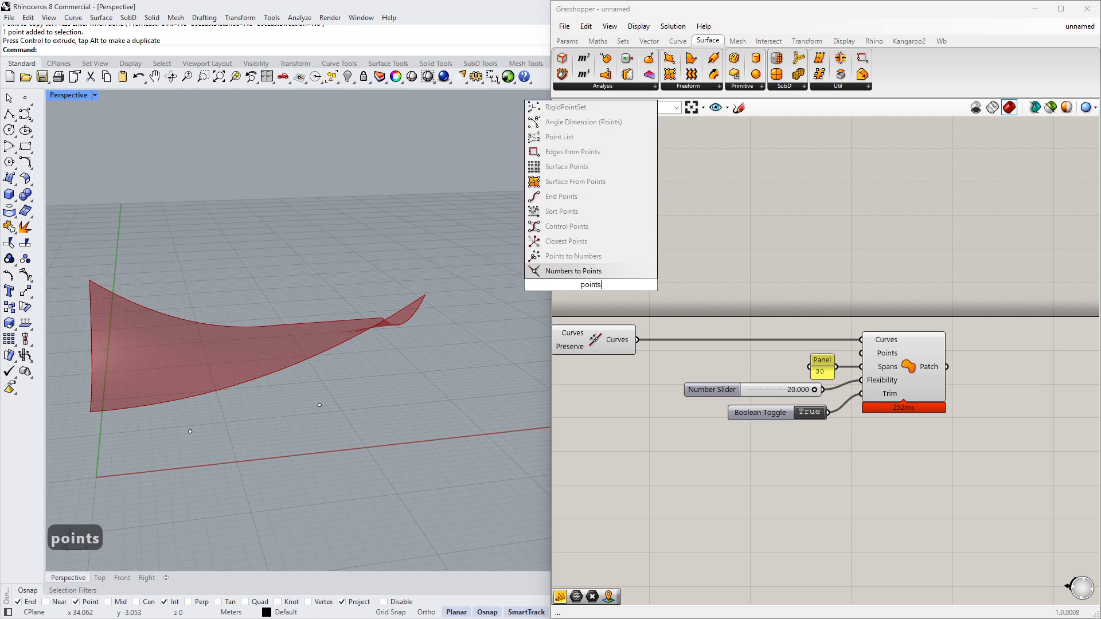
key("BackSpace")
left_click(585, 272)
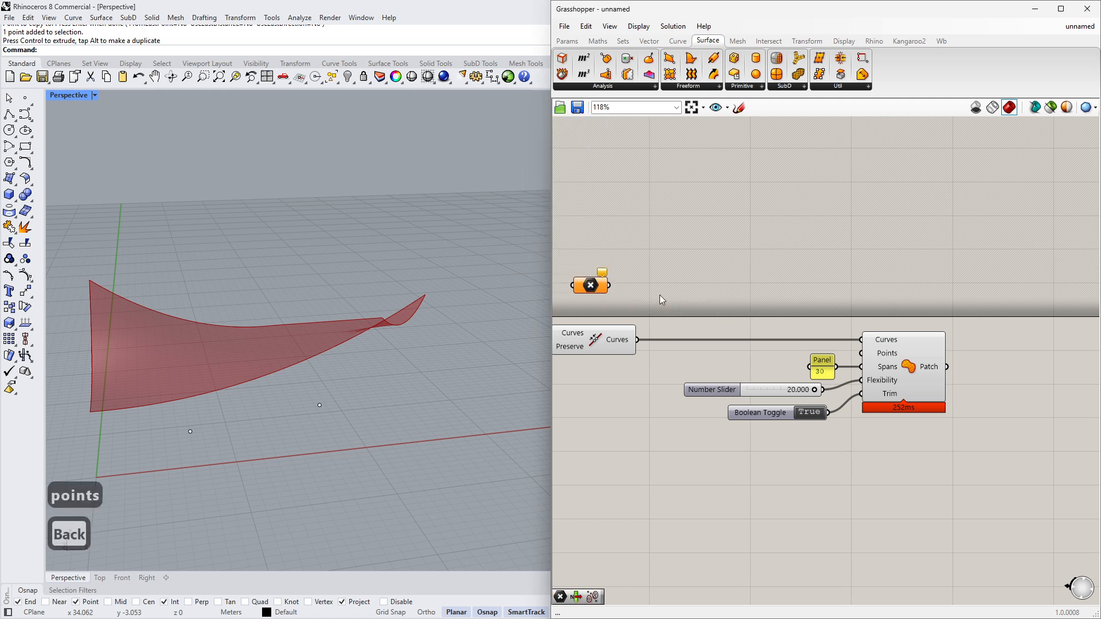
- Set both Rhino points as multiple points in the Point parameter and connect it to the Patch's Points input
left_click_drag(164, 380, 360, 466)
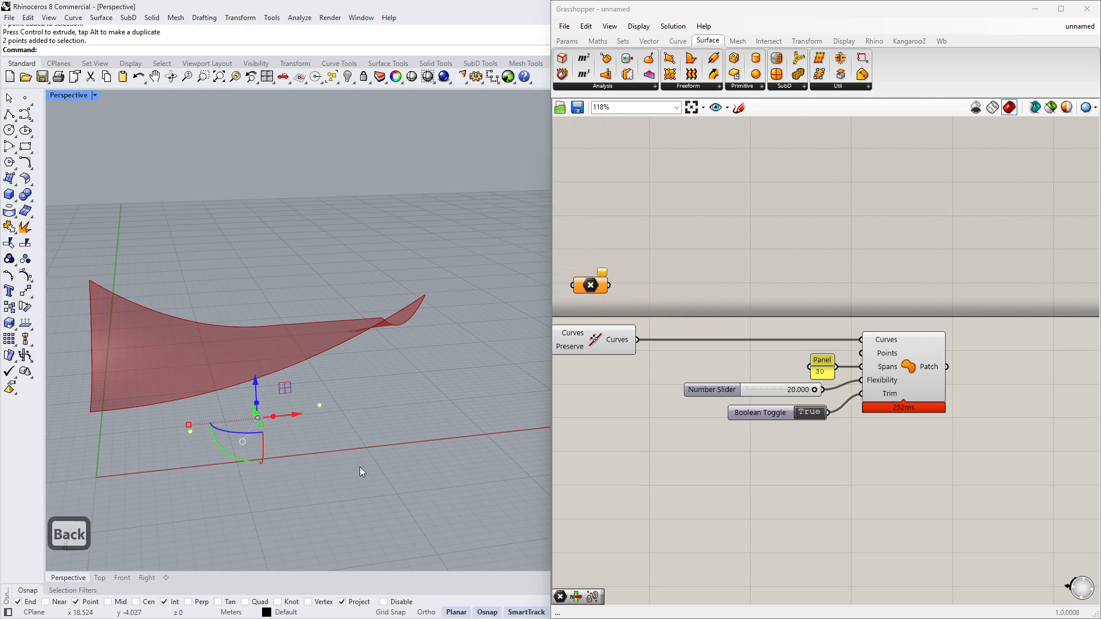
right_click(587, 289)
left_click(630, 457)
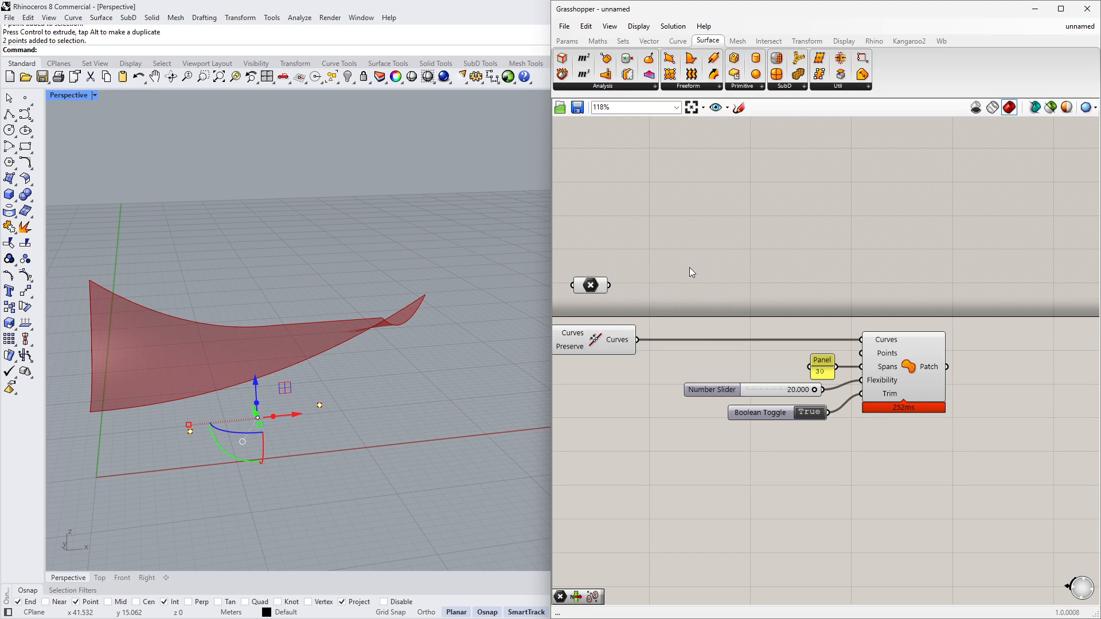
left_click_drag(861, 353, 686, 309)
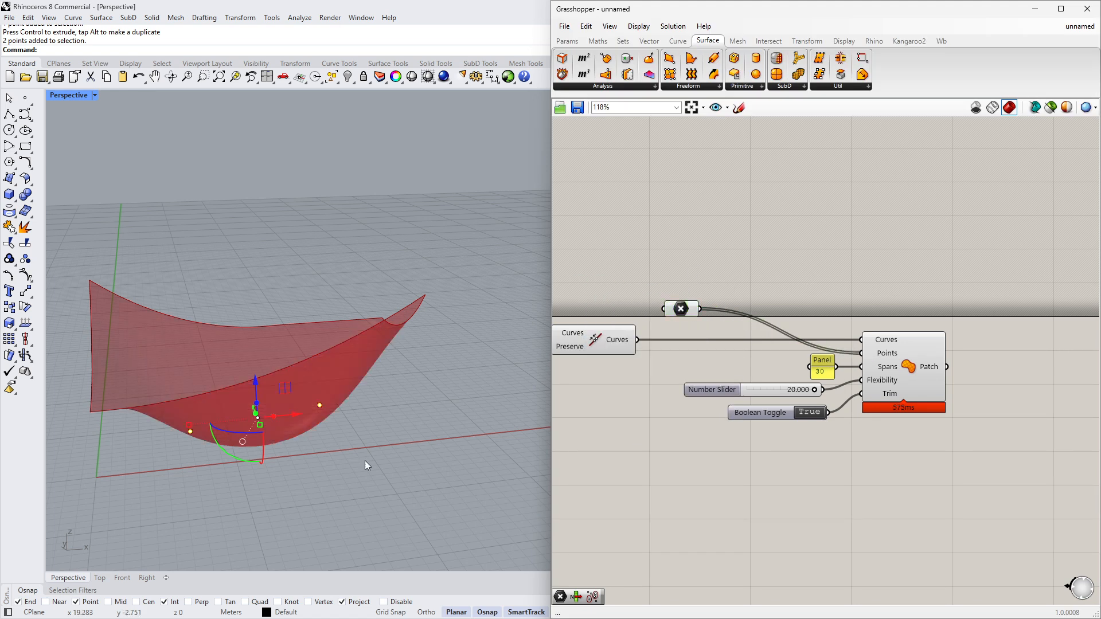
- Raise both points upward with the gumball to pull the patch toward them
right_click_drag(365, 460, 409, 439)
left_click(408, 439)
right_click_drag(404, 360, 415, 394)
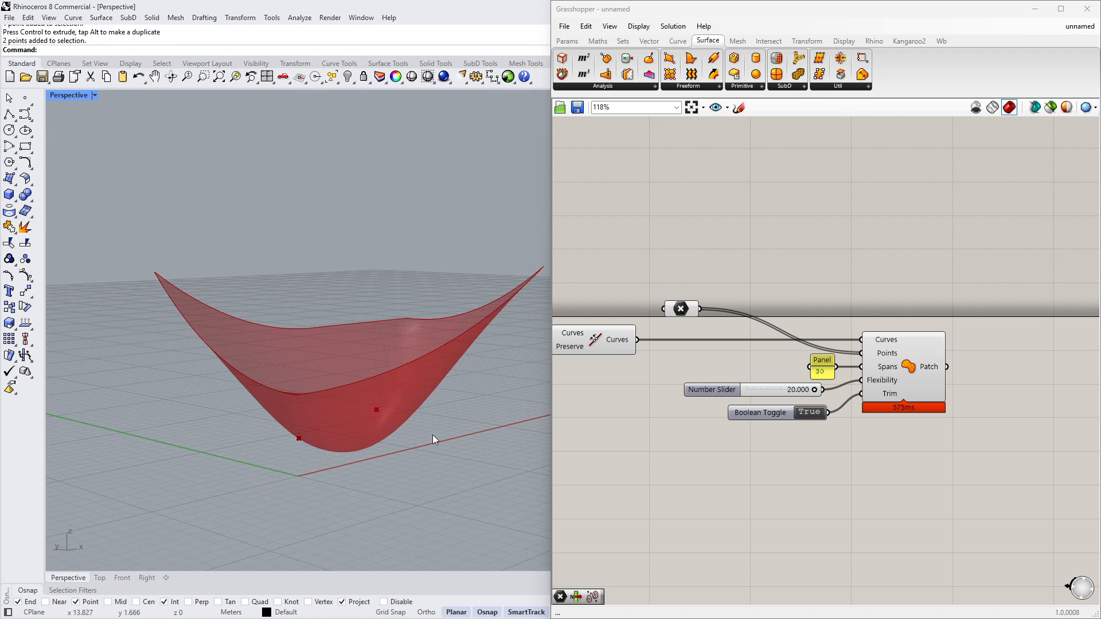
left_click(377, 409)
left_click_drag(378, 373, 376, 308)
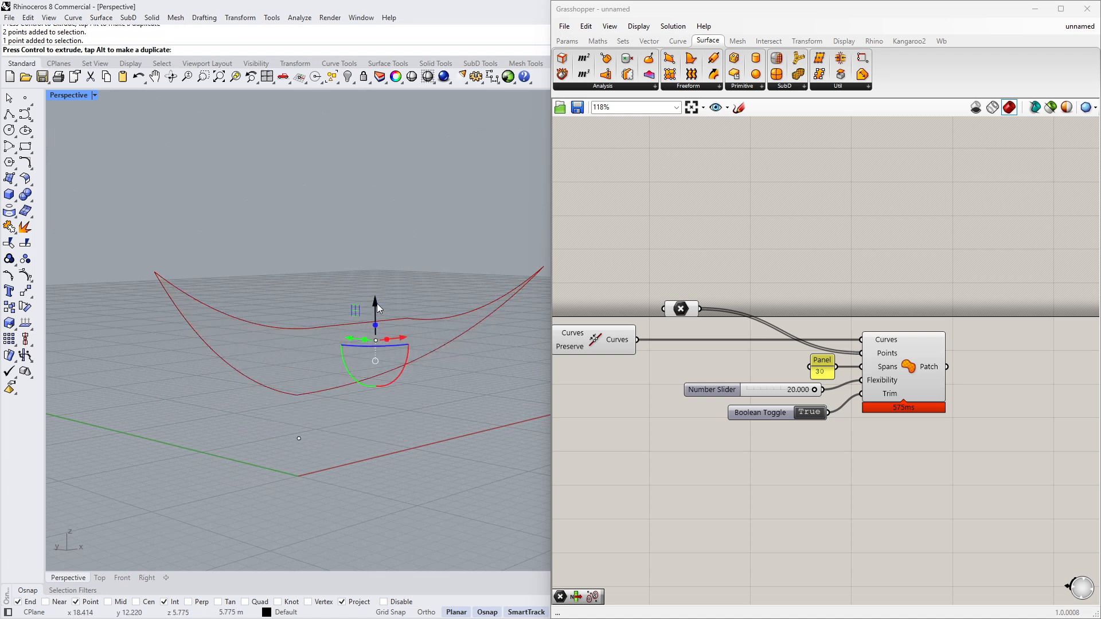
left_click(325, 461)
right_click_drag(325, 461, 229, 457)
left_click(182, 410)
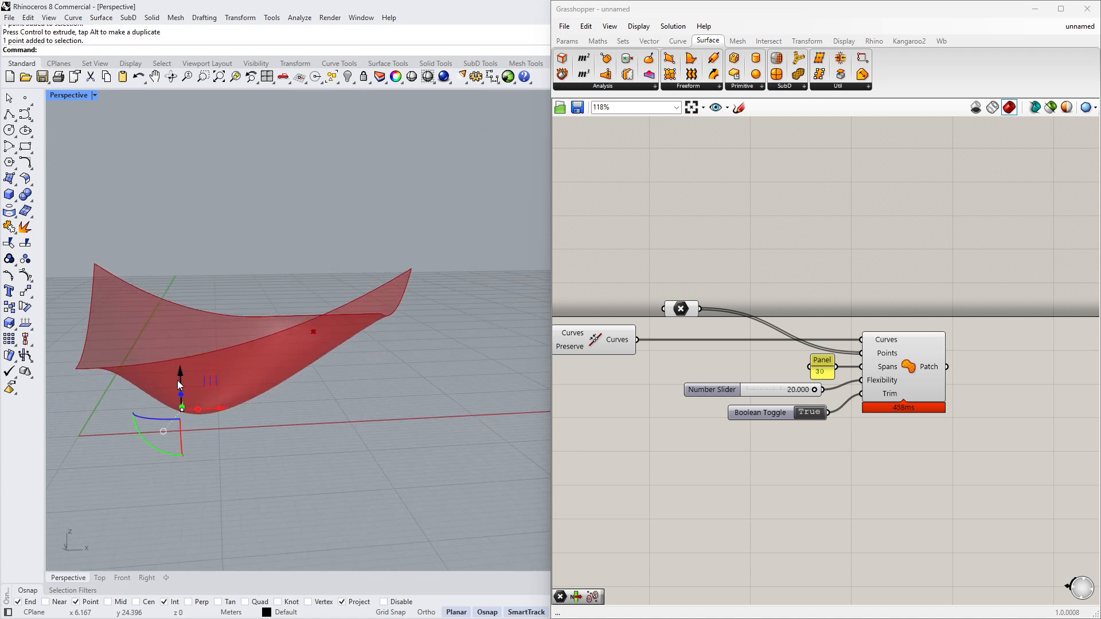
left_click_drag(180, 373, 192, 308)
right_click_drag(295, 420, 377, 395)
left_click_drag(342, 325, 330, 350)
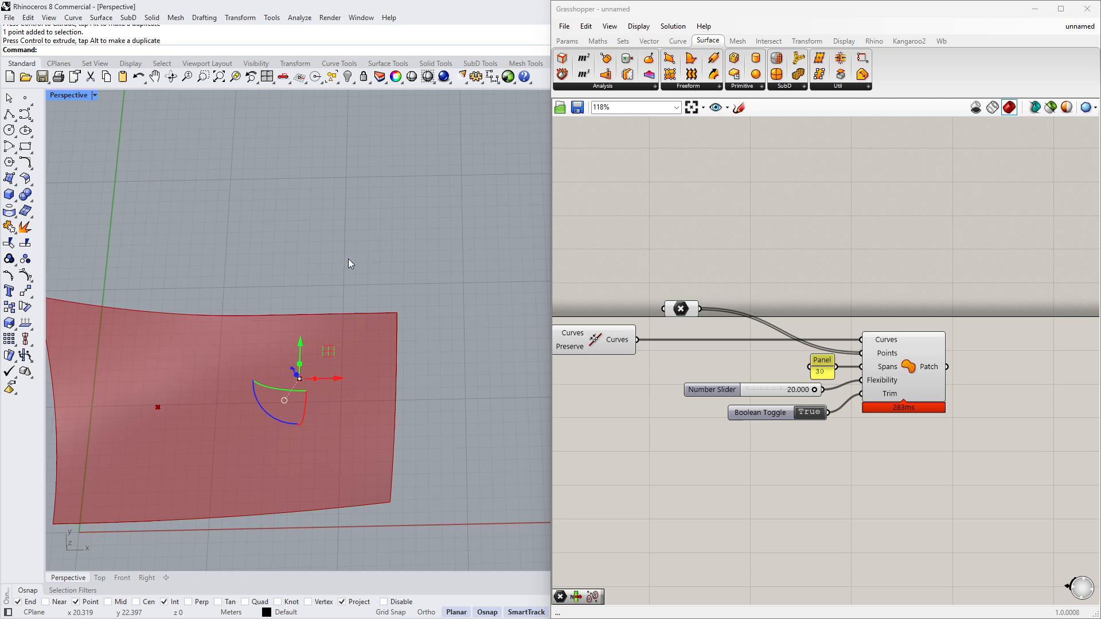
- Adjust the points' positions further and review the patch from several angles
left_click(349, 259)
right_click_drag(356, 383, 479, 324)
right_click_drag(453, 380, 298, 332)
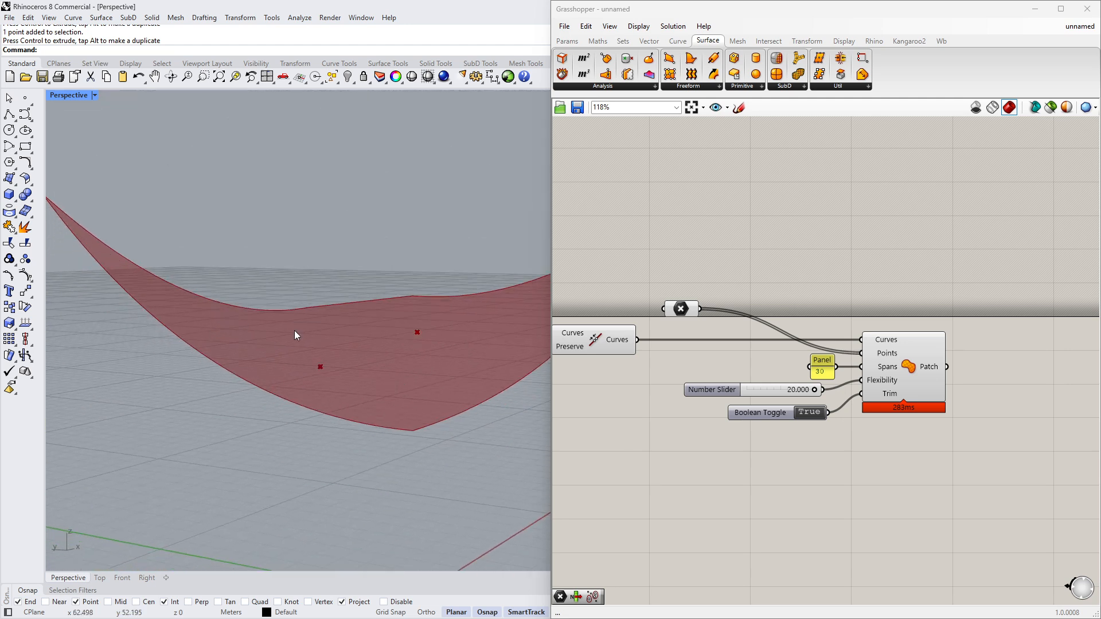
left_click(318, 366)
right_click_drag(356, 388, 304, 494)
scroll(381, 445, "down", 5)
left_click_drag(227, 483, 250, 507)
left_click(347, 336)
right_click_drag(402, 507, 479, 443)
scroll(883, 354, "down", 3)
left_click(734, 354)
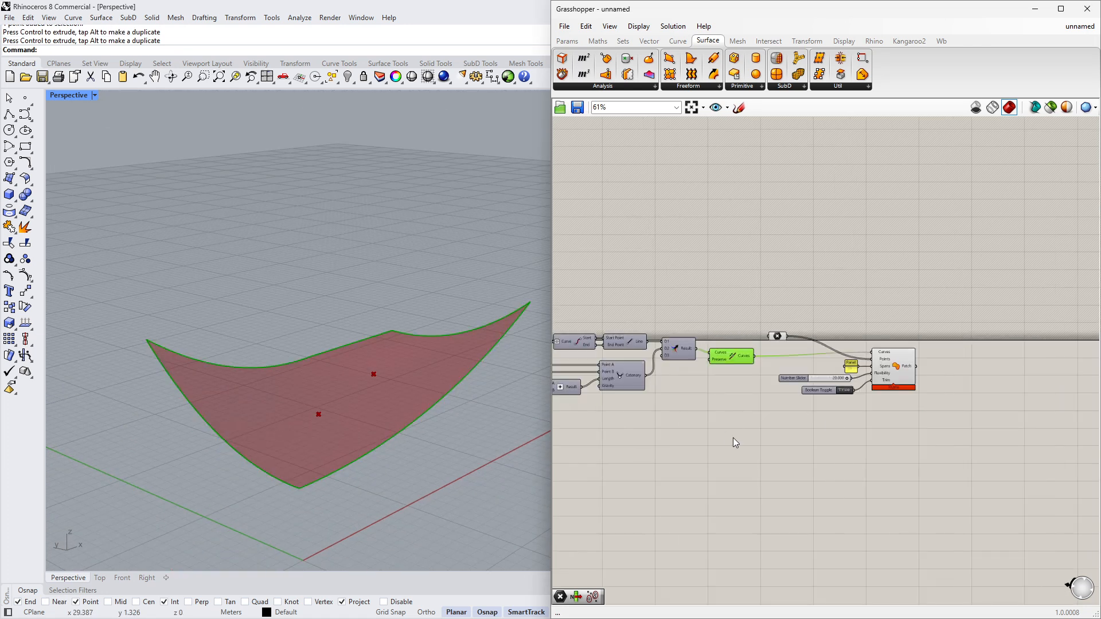
- Connect the internalised start curves parameter directly to the downstream Curve parameter
middle_click(732, 438)
left_click(760, 430)
scroll(760, 429, "down", 3)
right_click_drag(702, 418, 1098, 414)
scroll(785, 397, "up", 8)
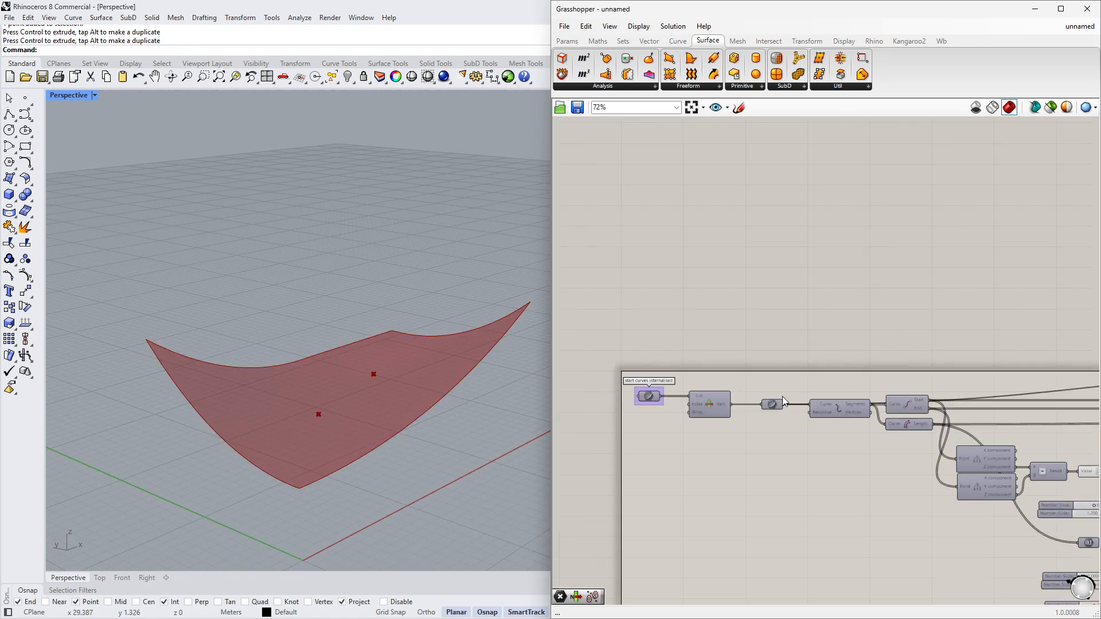
right_click_drag(631, 418, 765, 408)
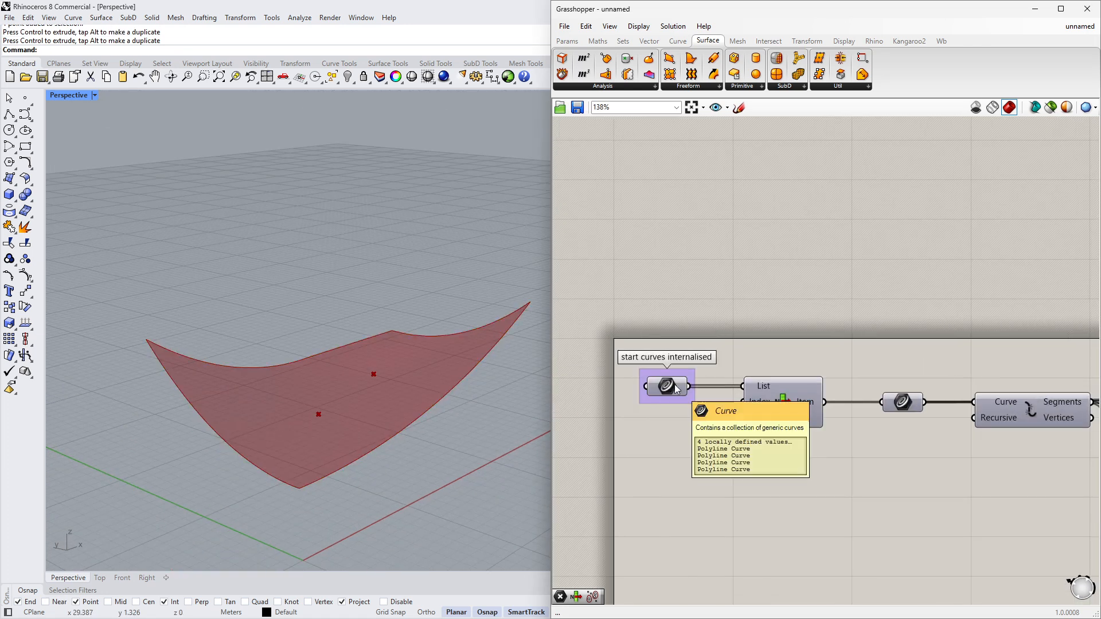
mouse_move(674, 384)
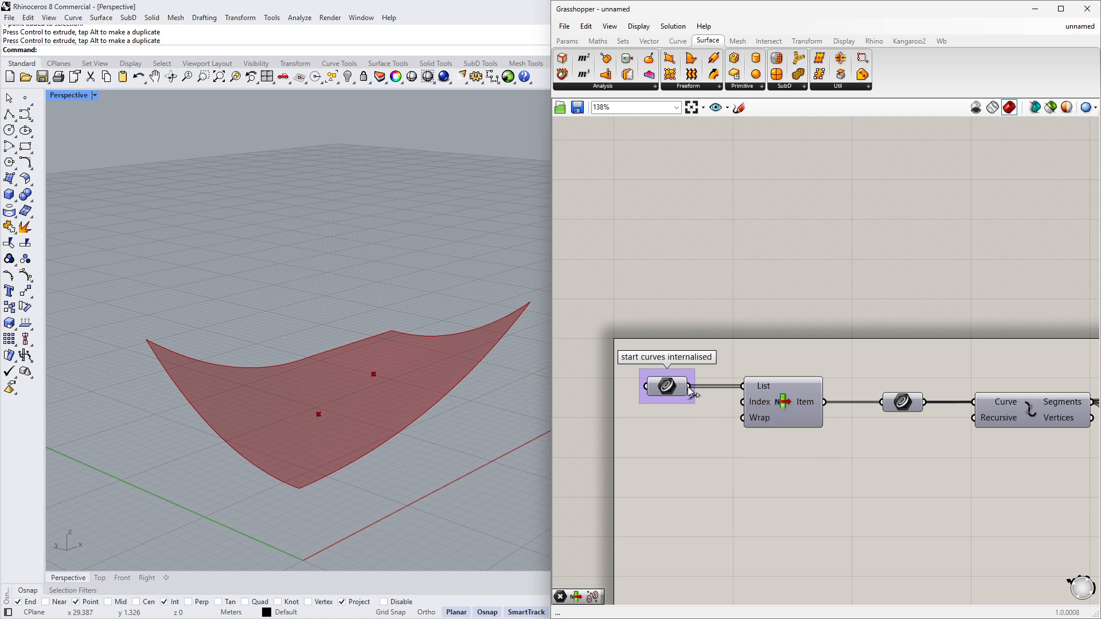
left_click_drag(689, 386, 882, 402)
- Examine the resulting patches in the viewport and the wiring of the definition
right_click_drag(374, 346, 380, 394)
scroll(345, 386, "up", 3)
scroll(689, 336, "down", 5)
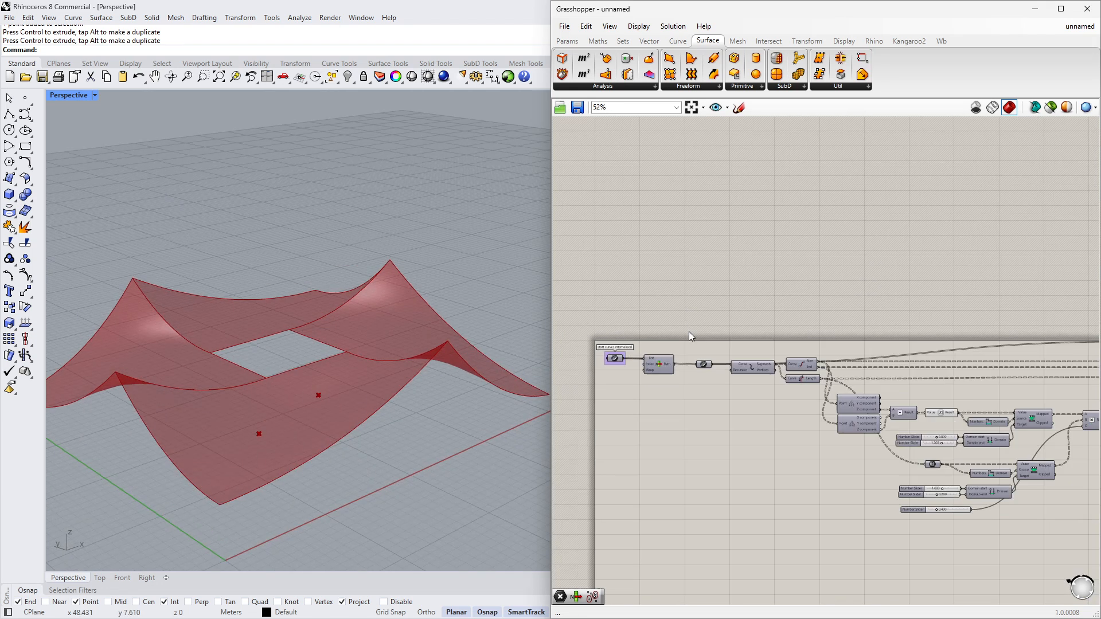
right_click_drag(975, 357, 697, 347)
right_click_drag(917, 346, 690, 341)
scroll(966, 372, "up", 3)
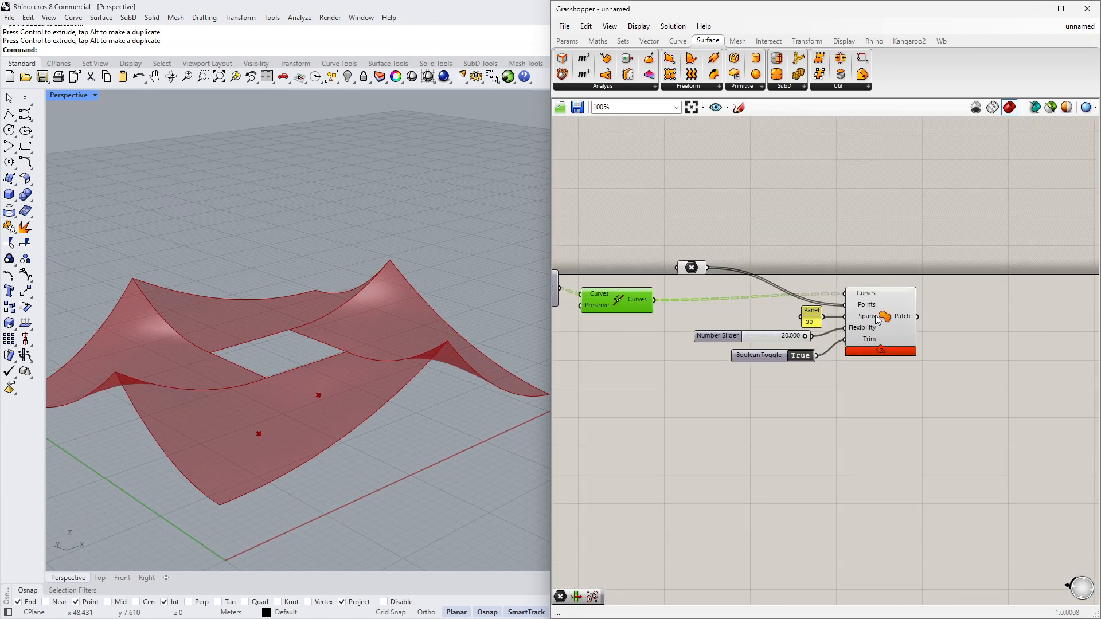
mouse_move(873, 309)
scroll(906, 372, "down", 5)
right_click_drag(751, 361, 1001, 345)
scroll(673, 348, "up", 5)
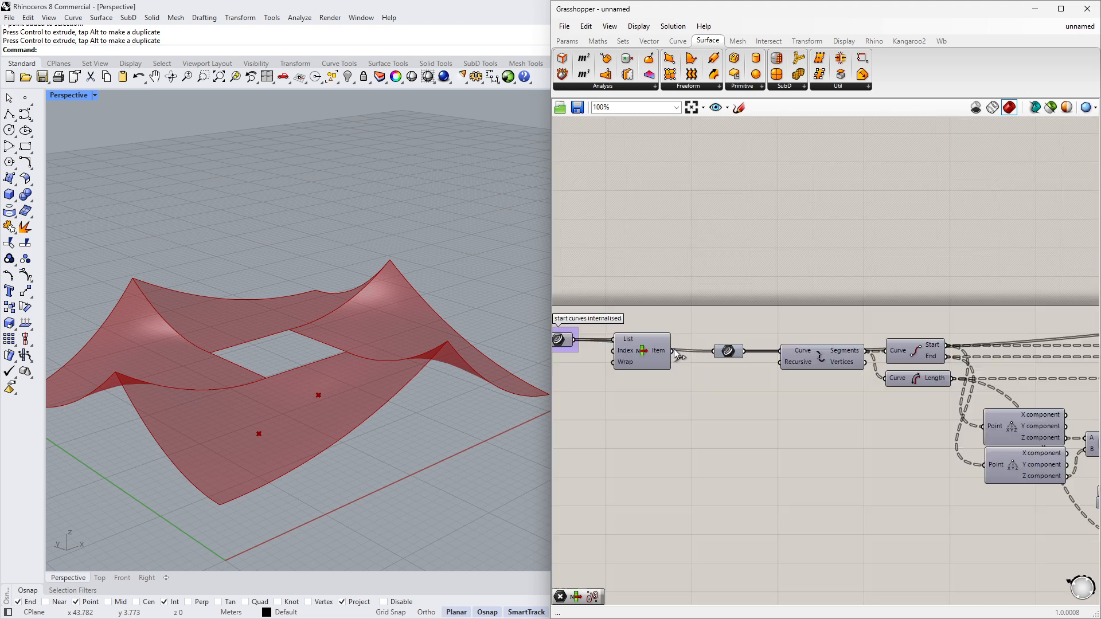
- Reconnect the List Item's output to the downstream Curve parameter
left_click_drag(673, 350, 713, 351)
scroll(646, 425, "down", 6)
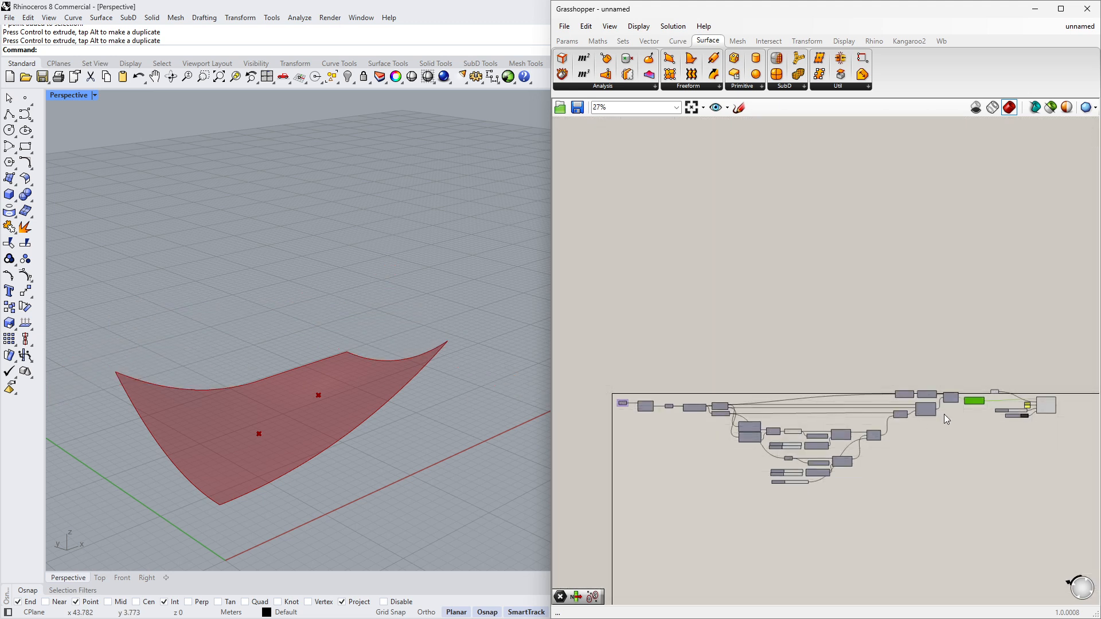
scroll(944, 413, "up", 7)
left_click_drag(834, 363, 608, 297)
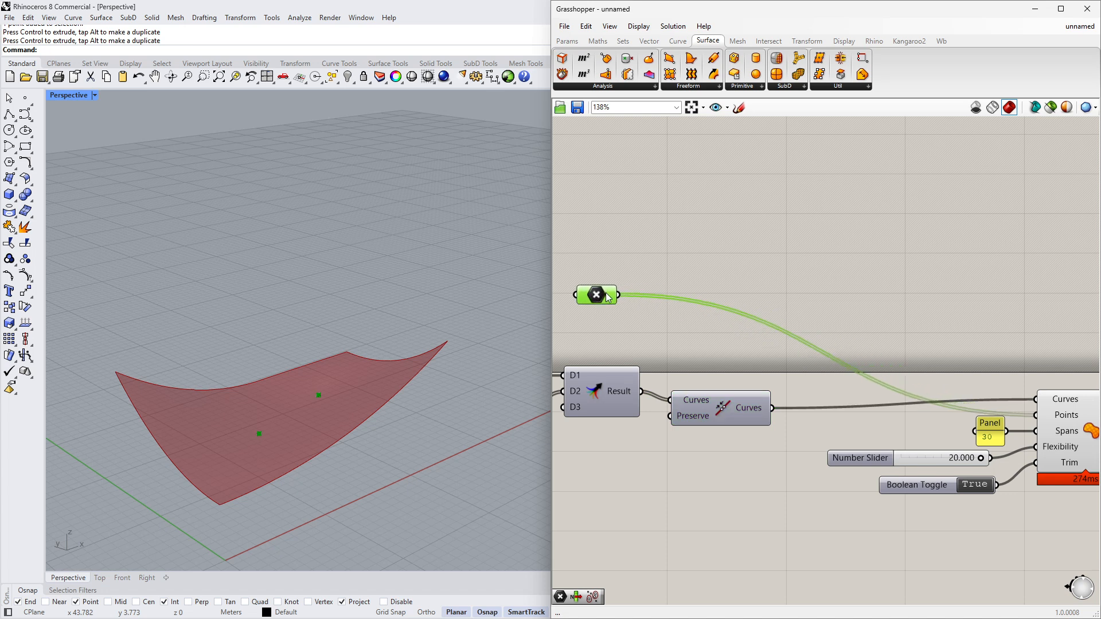
- Add a Point in Curves component next to the referenced points parameter
left_click(754, 267)
right_click_drag(754, 267, 801, 309)
double_click(797, 311)
type("p")
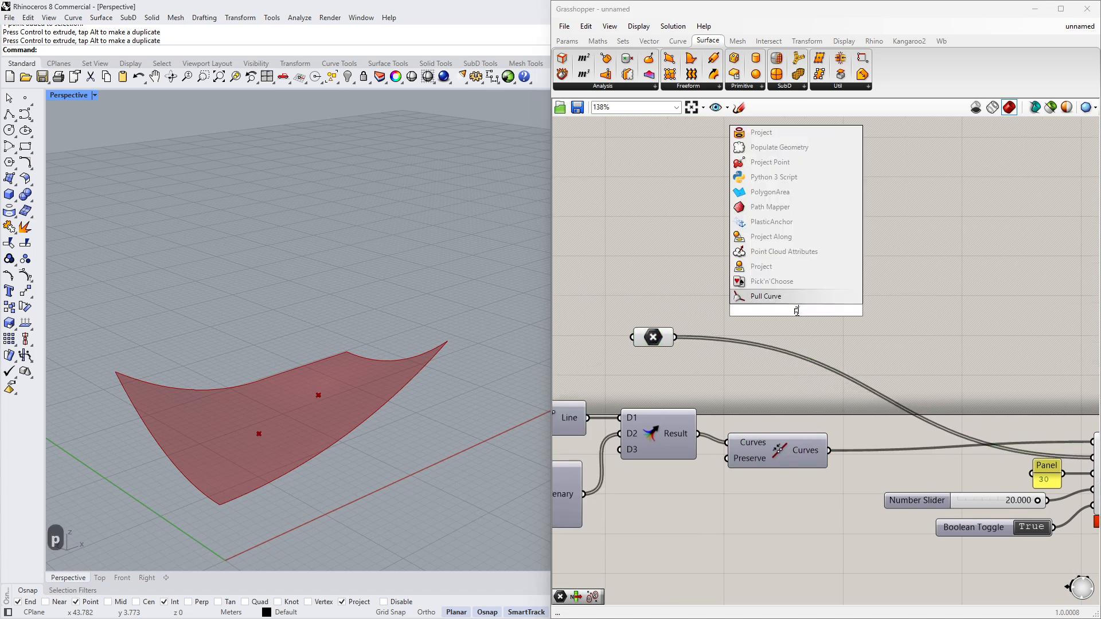
type("oint in c")
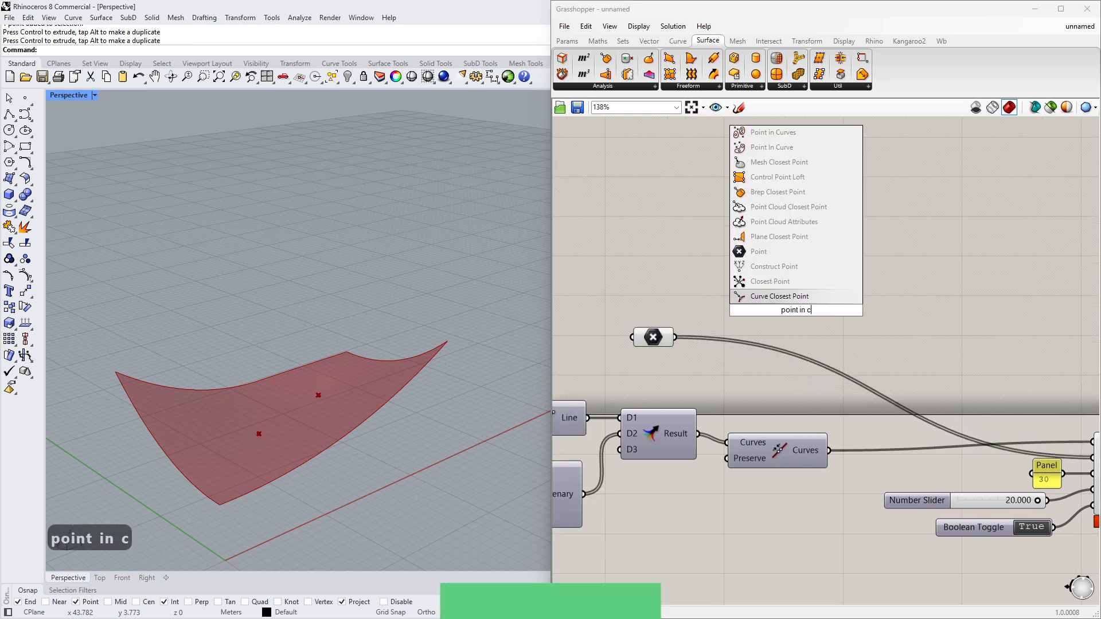
type("urve")
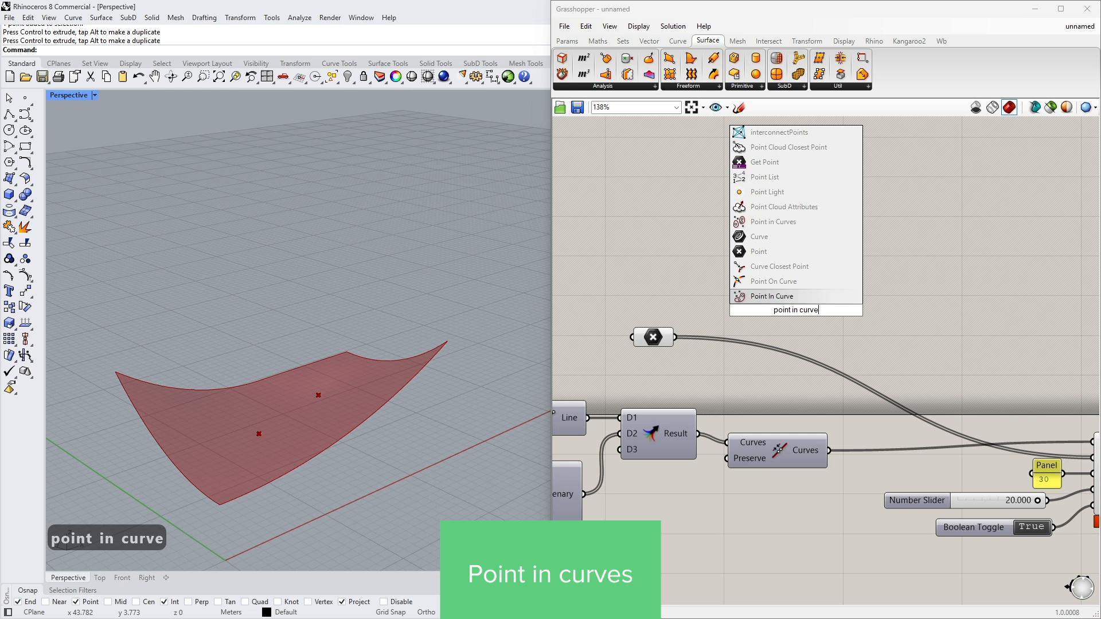
type("s")
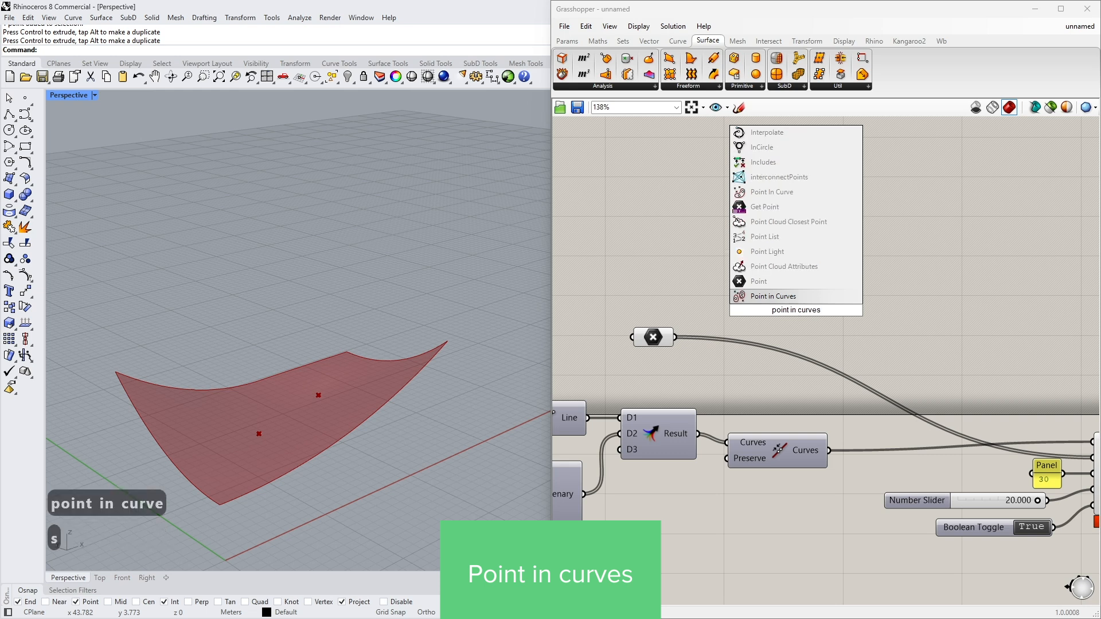
left_click(791, 297)
left_click_drag(790, 301, 851, 284)
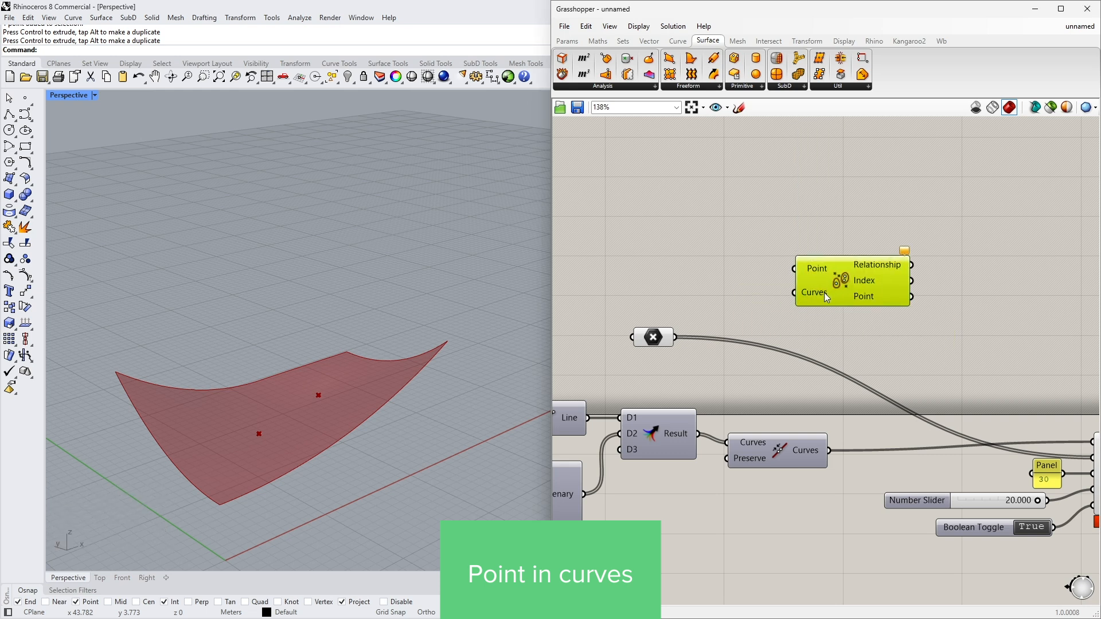
- Wire the referenced points and the joined curves into the Point in Curves component's inputs
scroll(757, 317, "down", 2)
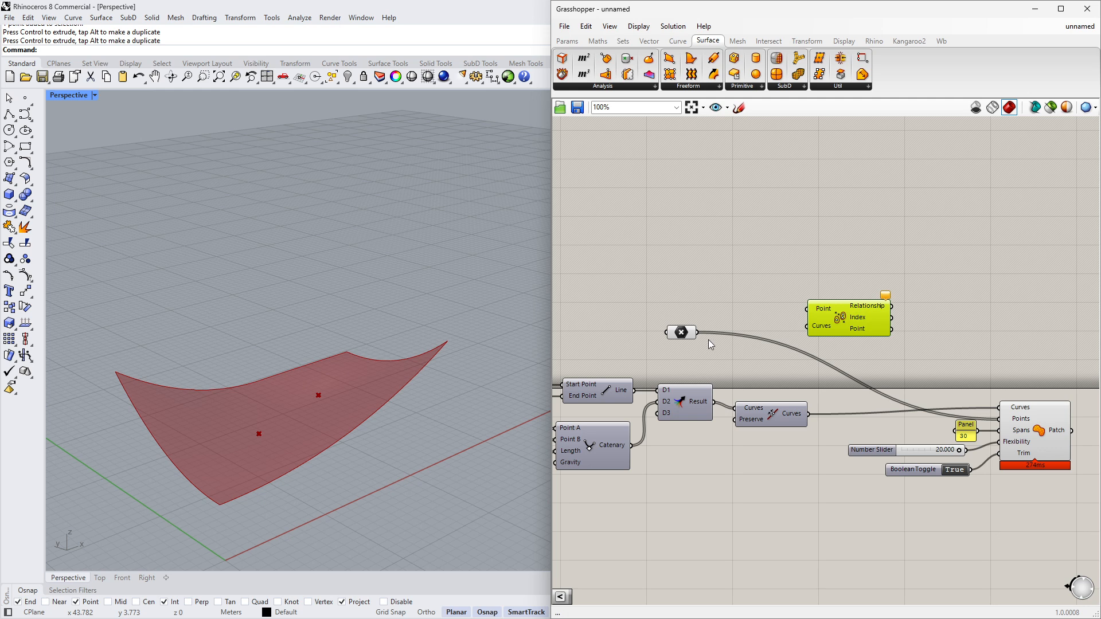
left_click_drag(698, 332, 810, 307)
left_click_drag(999, 420, 841, 367, "ctrl")
scroll(820, 355, "up", 2)
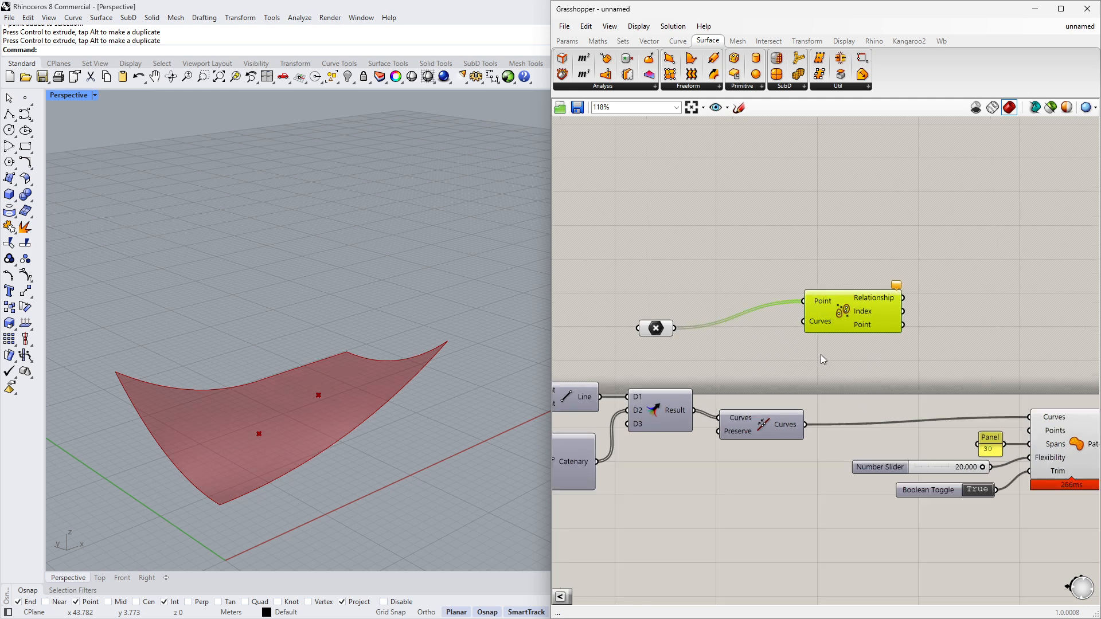
left_click_drag(855, 321, 802, 437)
left_click_drag(626, 324, 663, 295)
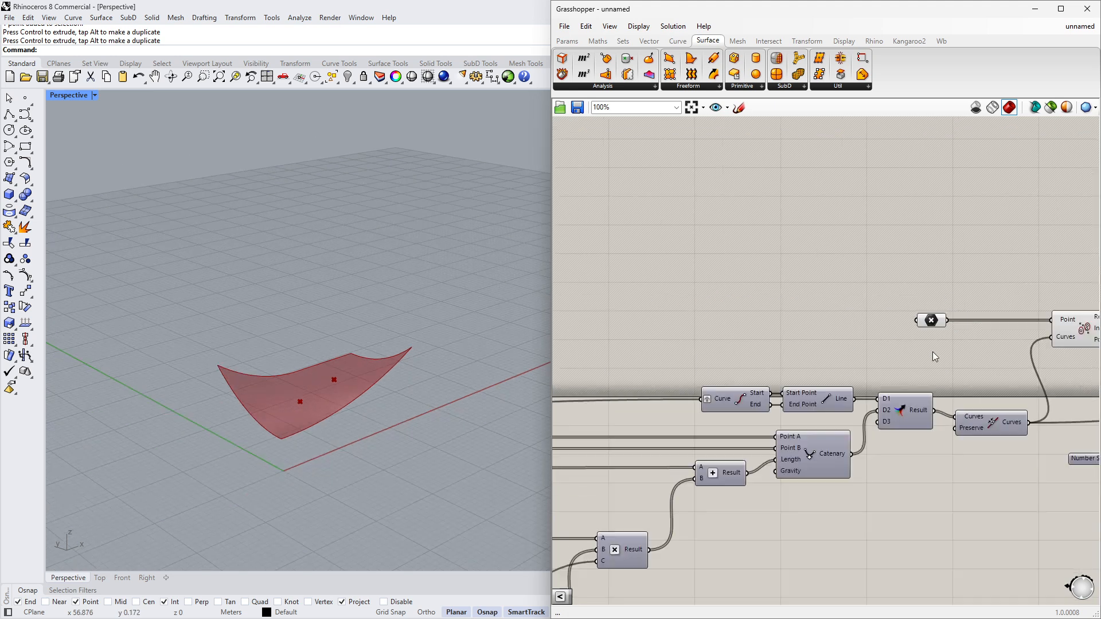
- Feed all internalised start curves straight into the downstream Curve parameter instead of the List Item
scroll(932, 352, "down", 8)
scroll(708, 369, "up", 8)
left_click_drag(631, 355, 631, 381)
right_click_drag(589, 343, 660, 339)
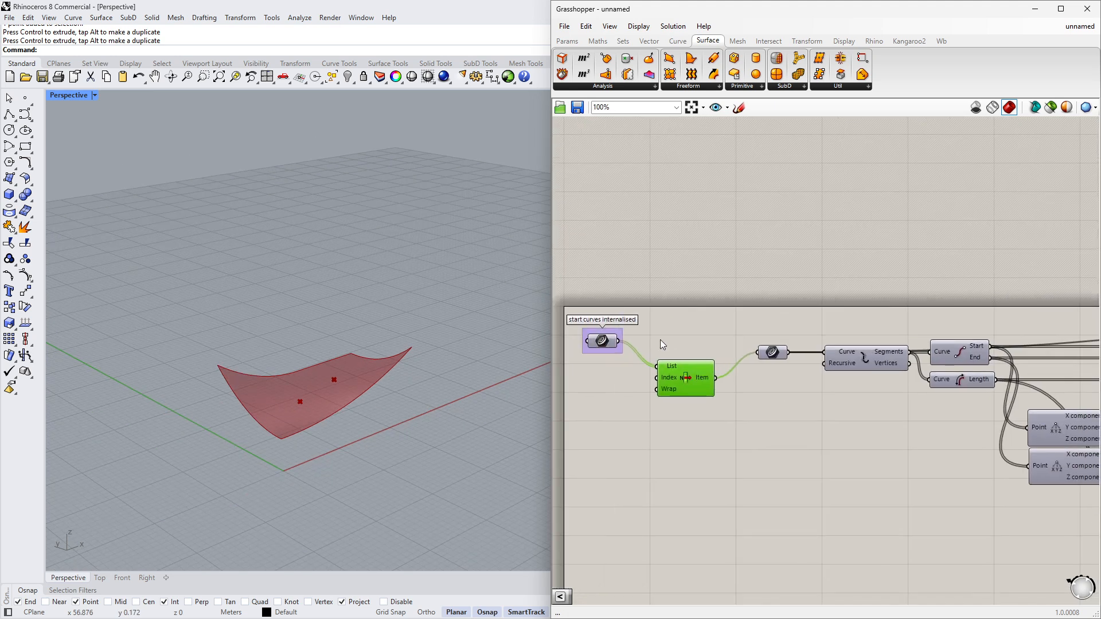
left_click_drag(636, 347, 758, 352, "shift")
left_click_drag(685, 375, 684, 405)
scroll(686, 401, "down", 4)
right_click_drag(1081, 332, 745, 337)
scroll(988, 334, "up", 4)
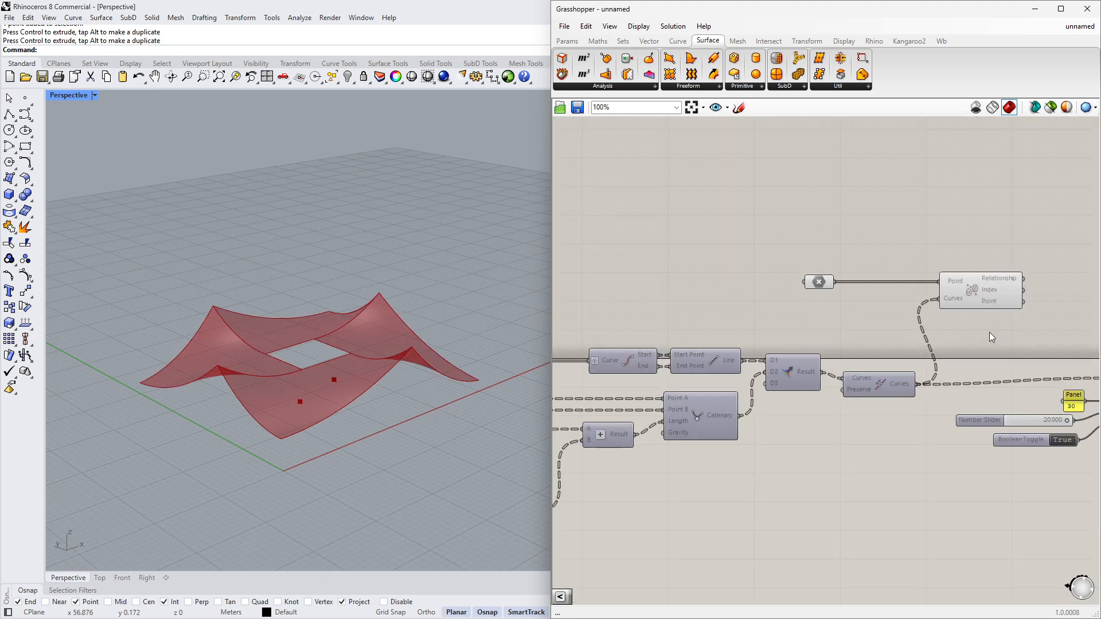
right_click_drag(988, 332, 817, 324)
scroll(816, 325, "up", 3)
- Add a Larger Than component and connect the Relationship output to its First Number
mouse_move(725, 293)
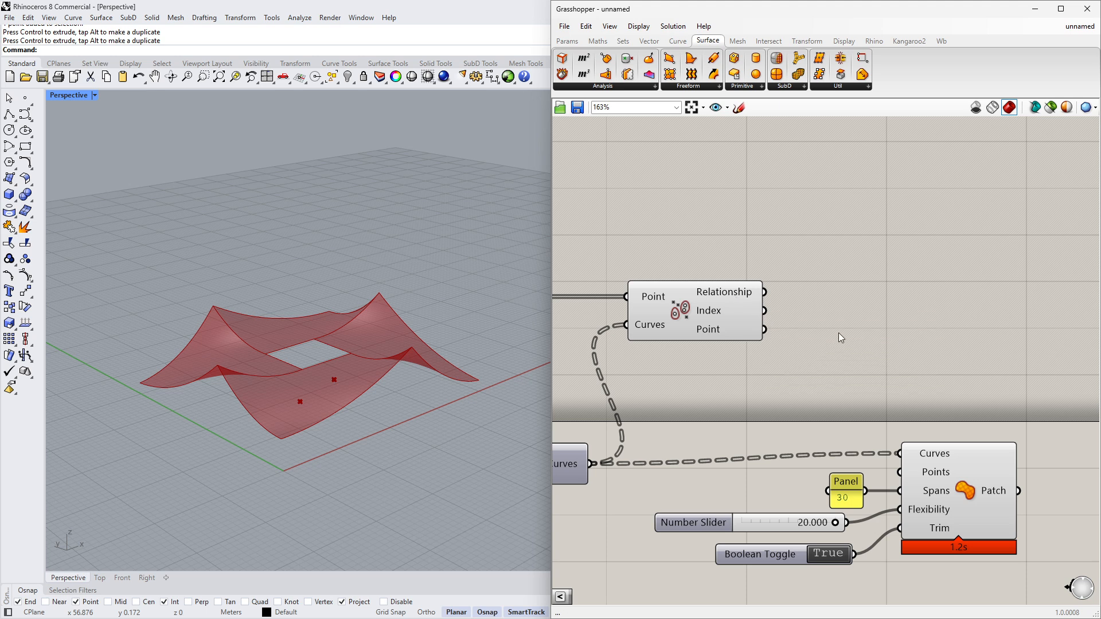
double_click(838, 332)
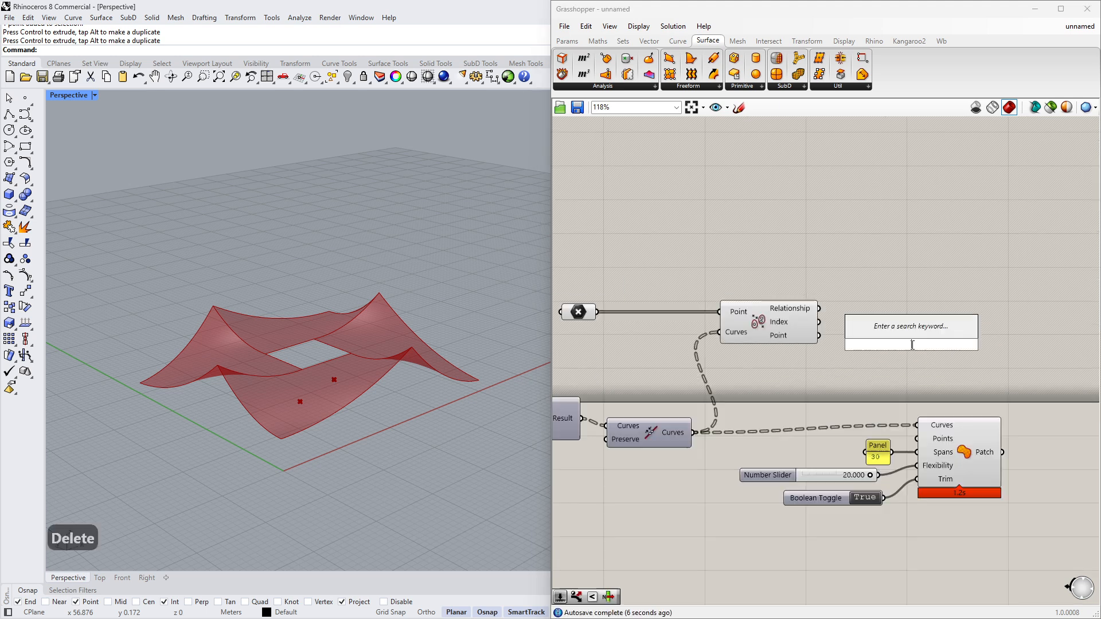
type("la")
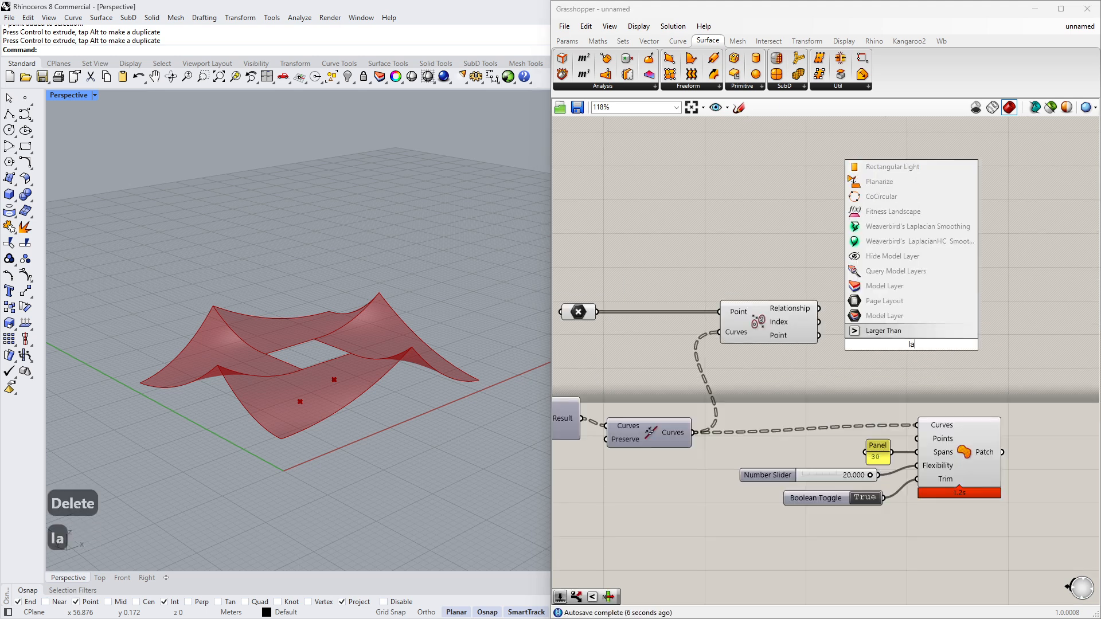
type("rger")
key("Return")
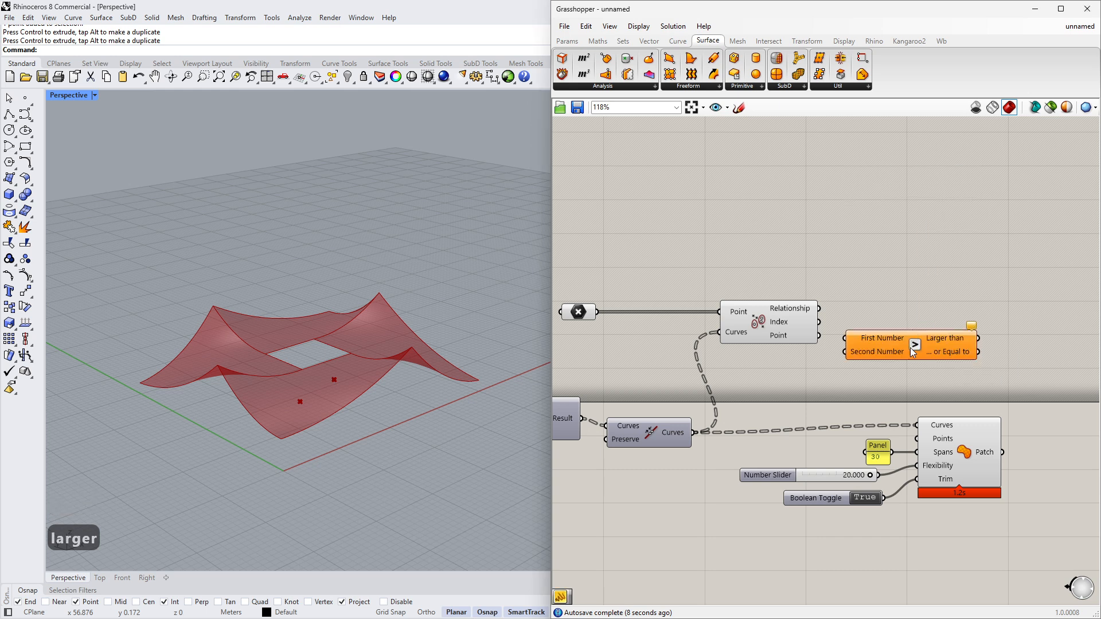
scroll(835, 346, "up", 2)
mouse_move(812, 293)
left_mouse_down()
mouse_move(870, 355)
mouse_move(813, 295)
left_mouse_up()
key("ctrl+z")
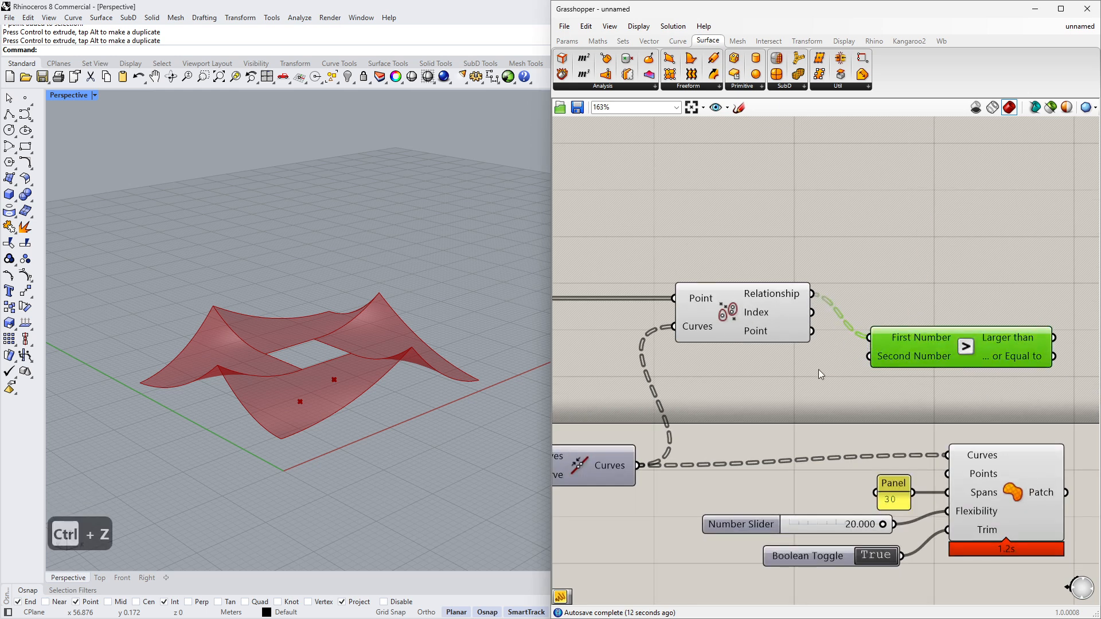
- Create a panel with the value 1 and connect it to the Larger Than's Second Number
double_click(813, 379)
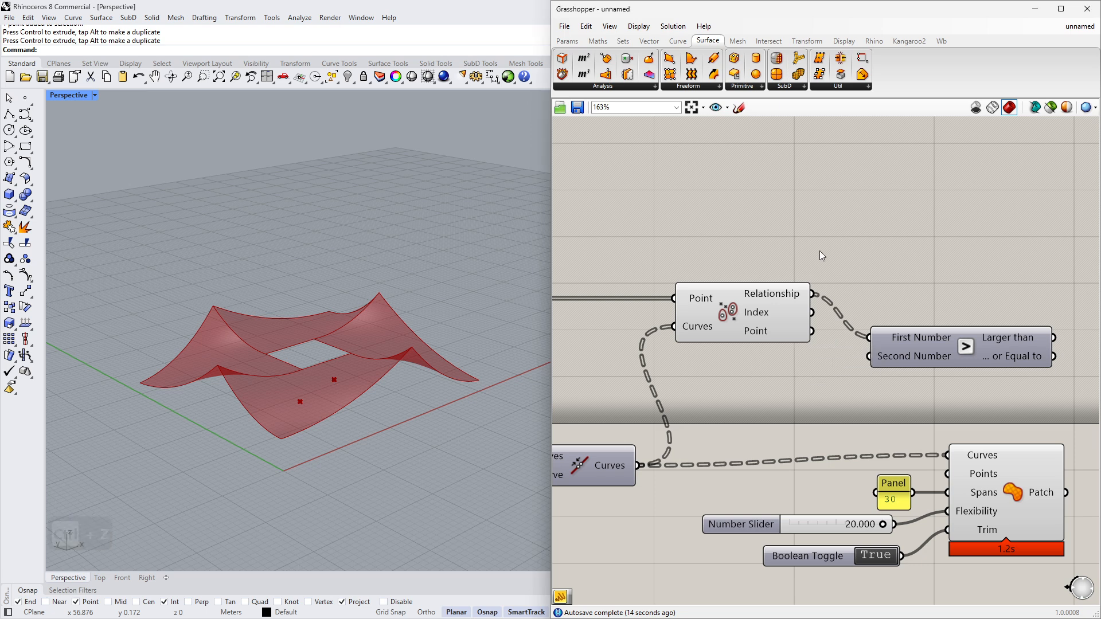
mouse_move(789, 295)
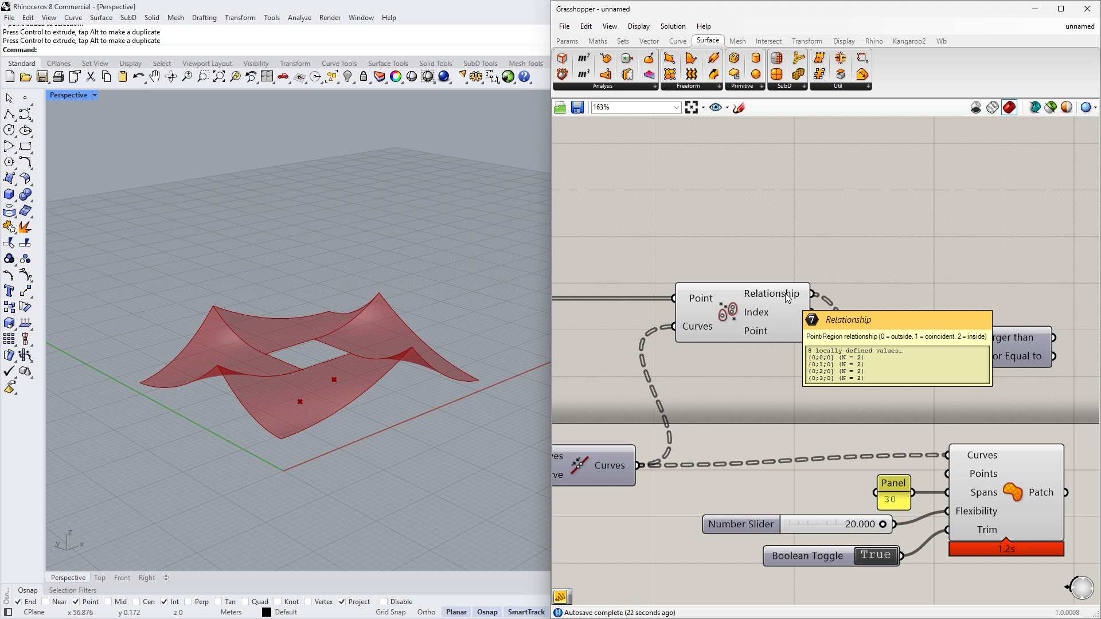
double_click(835, 390)
type("//1")
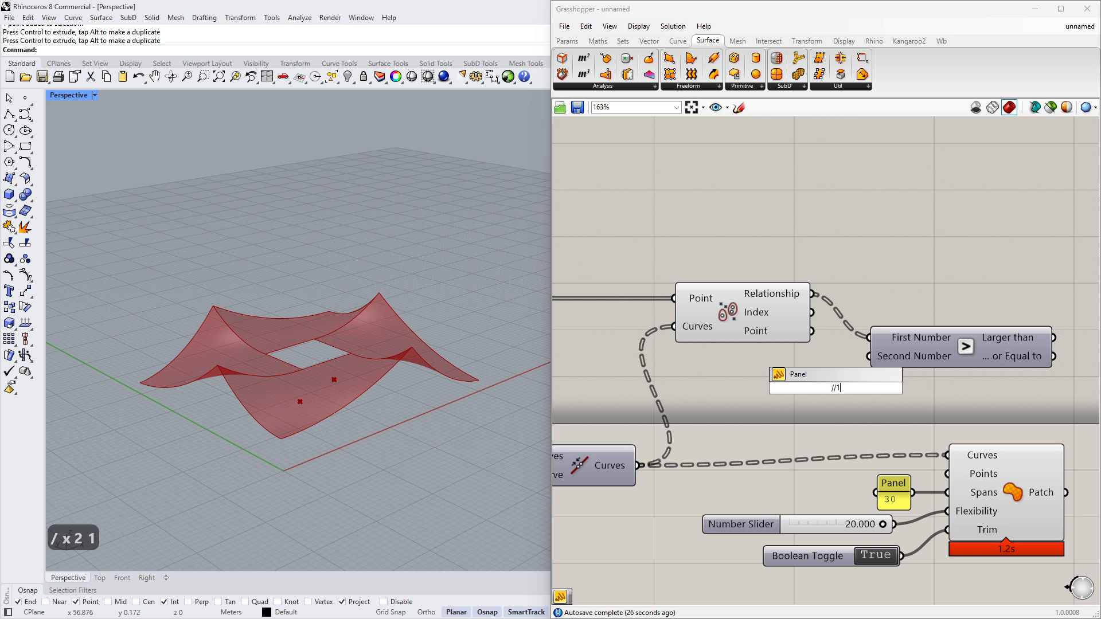
key("Return")
mouse_move(851, 388)
left_mouse_down()
mouse_move(869, 356)
mouse_move(841, 386)
left_mouse_up()
right_click_drag(1045, 355, 928, 346)
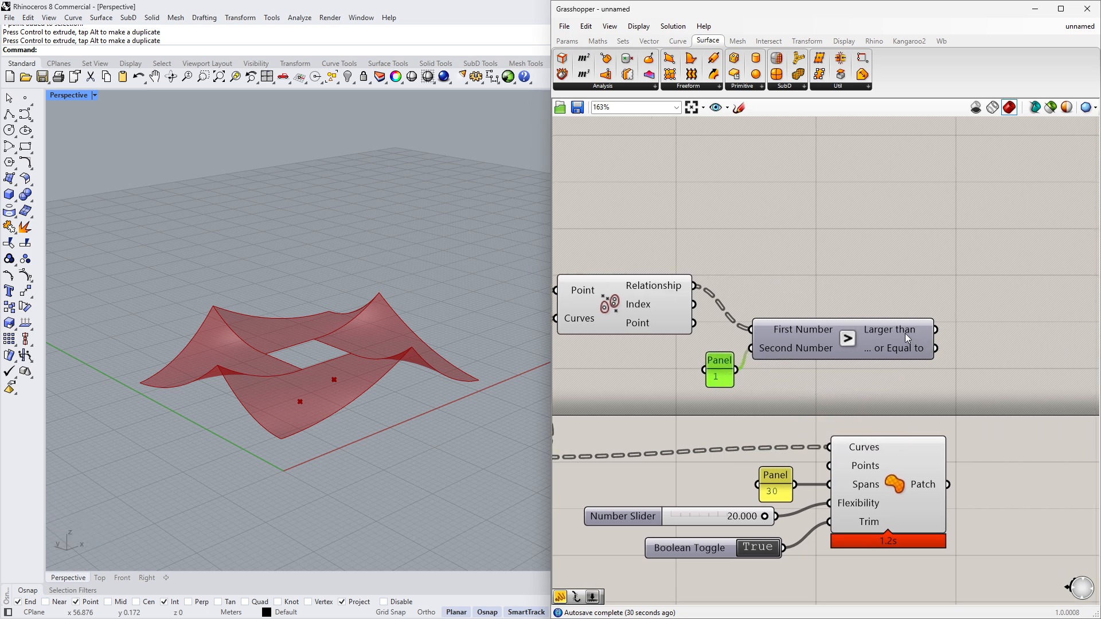
mouse_move(905, 332)
left_click_drag(865, 349, 869, 333)
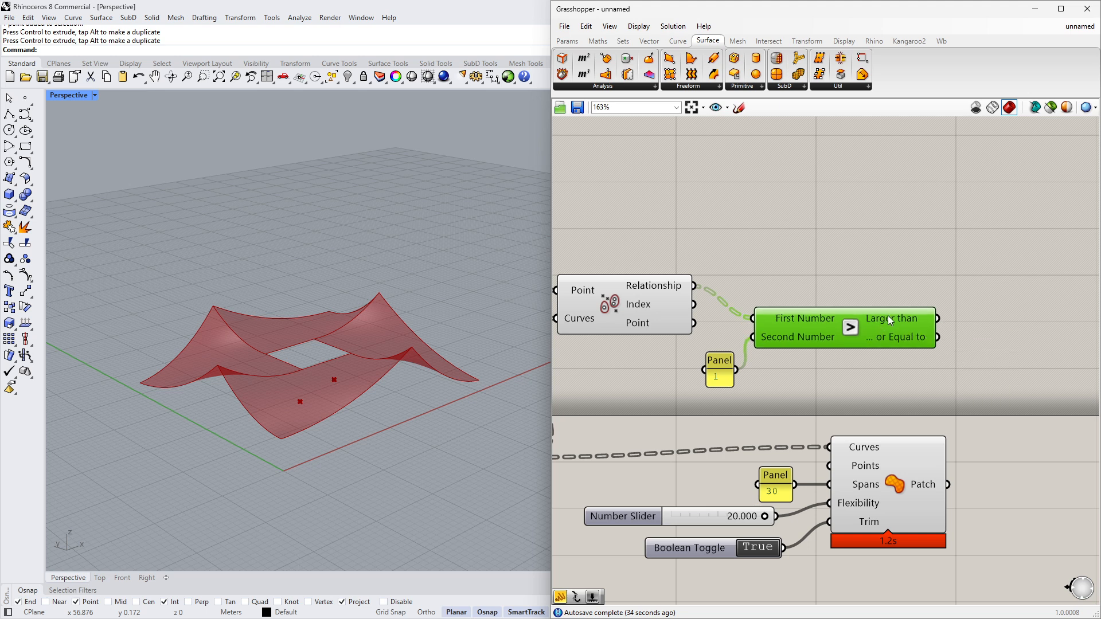
- Add a Dispatch component beside the comparison
scroll(877, 337, "down", 3)
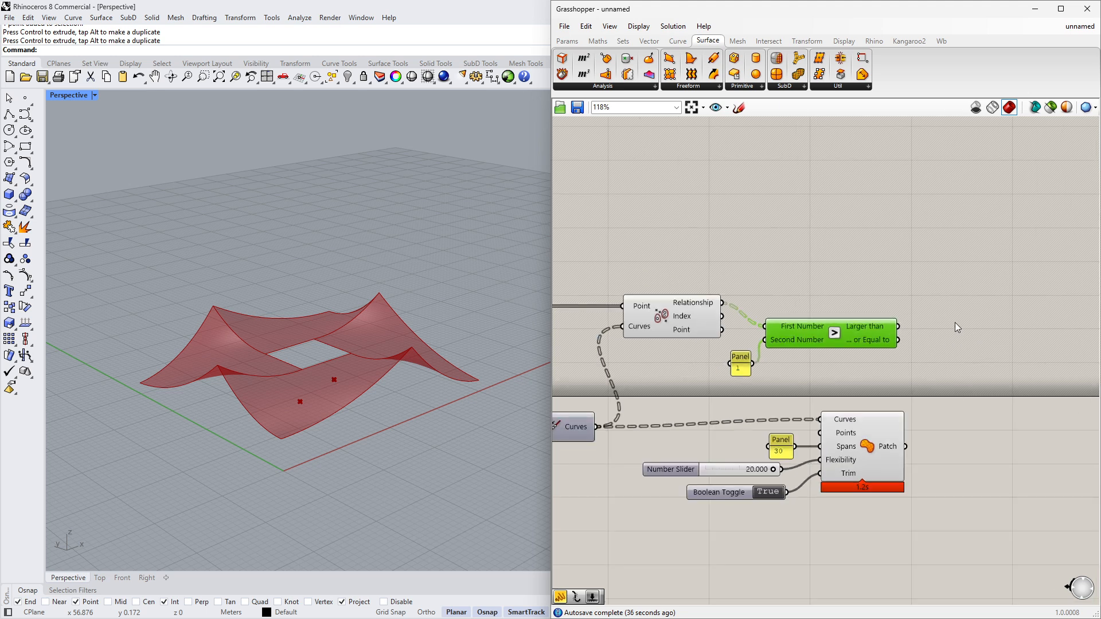
double_click(954, 322)
type("dis")
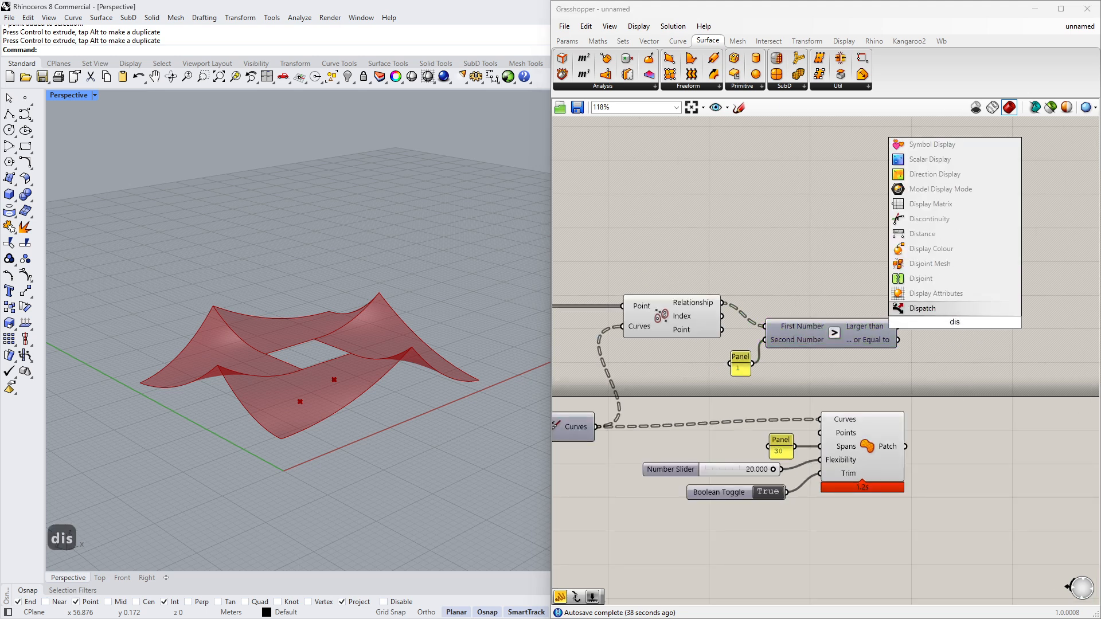
key("Return")
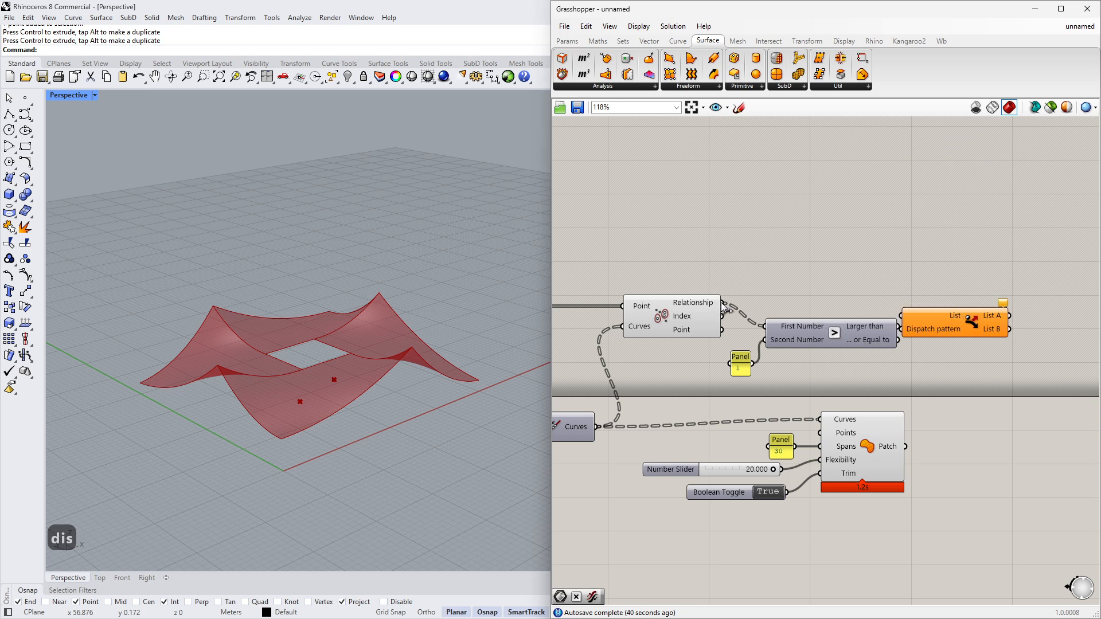
left_click_drag(949, 314, 985, 300)
- Wire the referenced points into Dispatch's List and the Larger Than result into its Dispatch pattern
scroll(963, 304, "down", 2)
left_click(840, 311)
scroll(840, 311, "up", 1)
right_click_drag(840, 311, 867, 302)
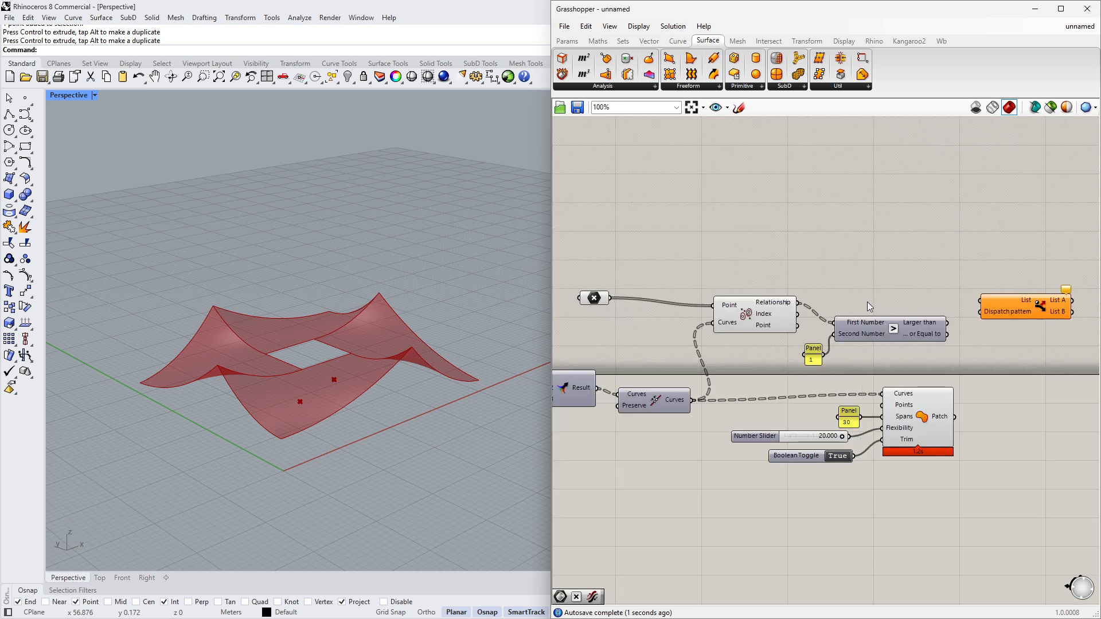
left_click_drag(744, 318, 747, 338)
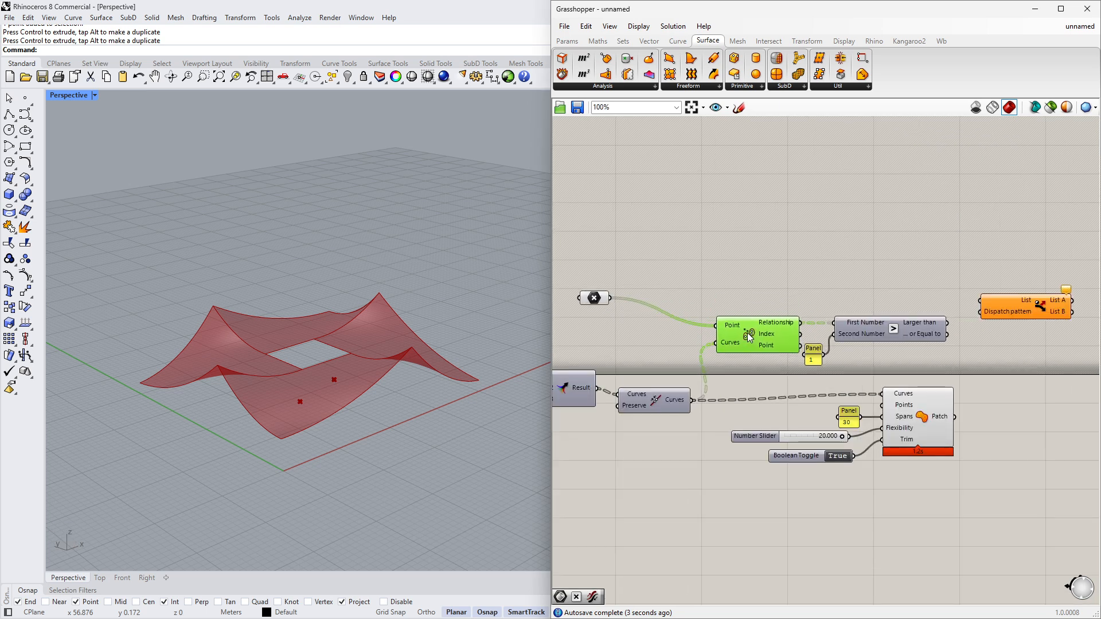
left_click_drag(609, 297, 976, 314)
right_click_drag(976, 314, 851, 311)
left_click_drag(925, 299, 906, 296)
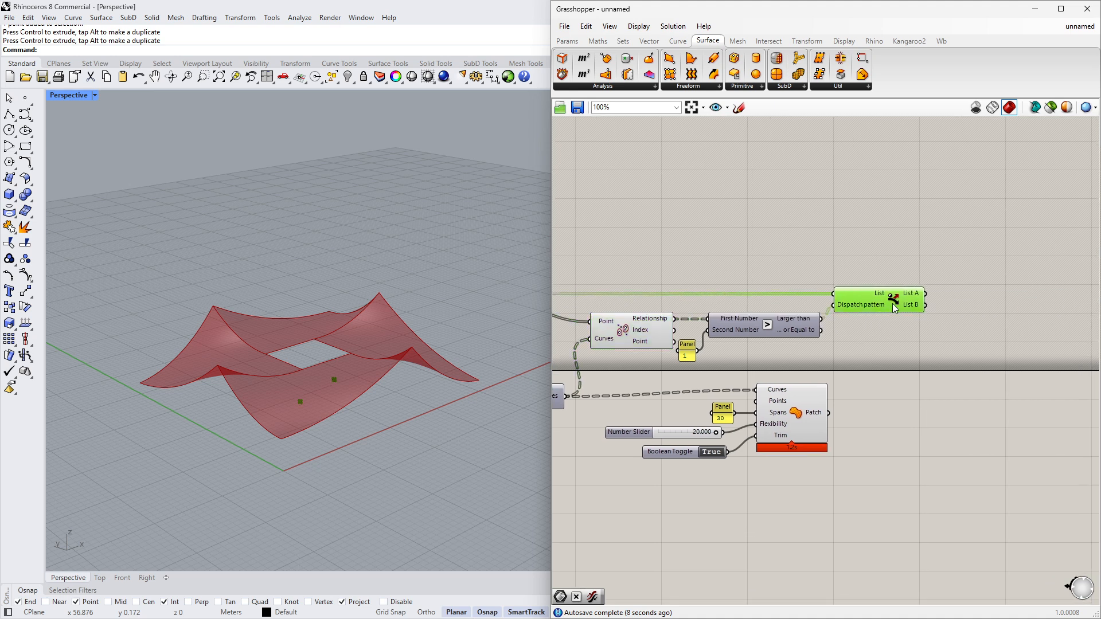
right_click_drag(982, 288, 929, 295)
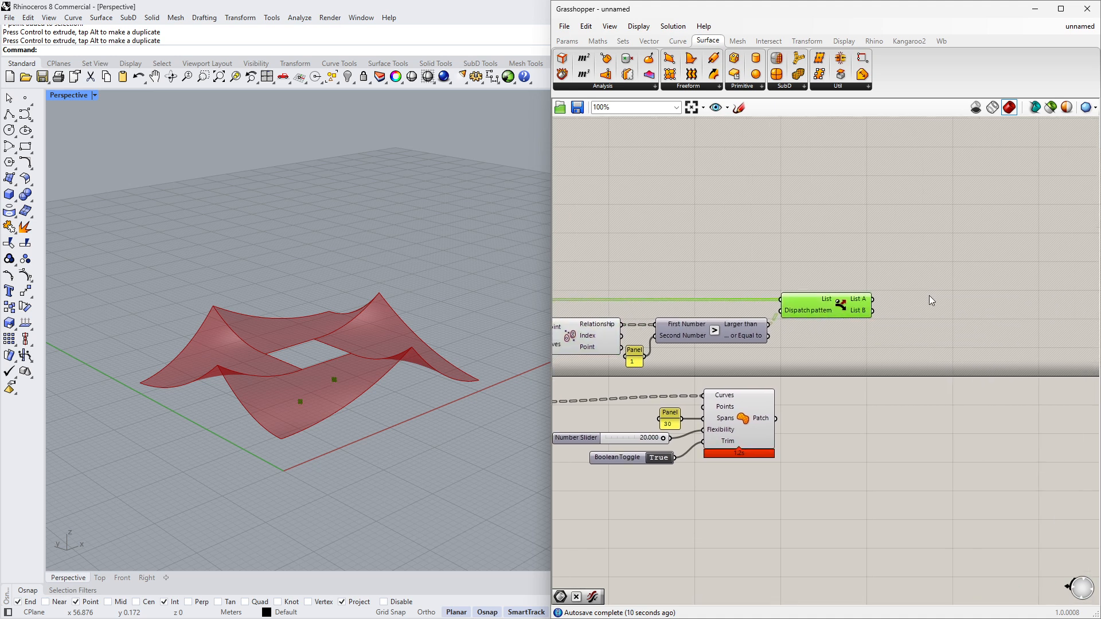
- Add a panel showing Dispatch's List A output and enlarge it
double_click(929, 295)
type("pane")
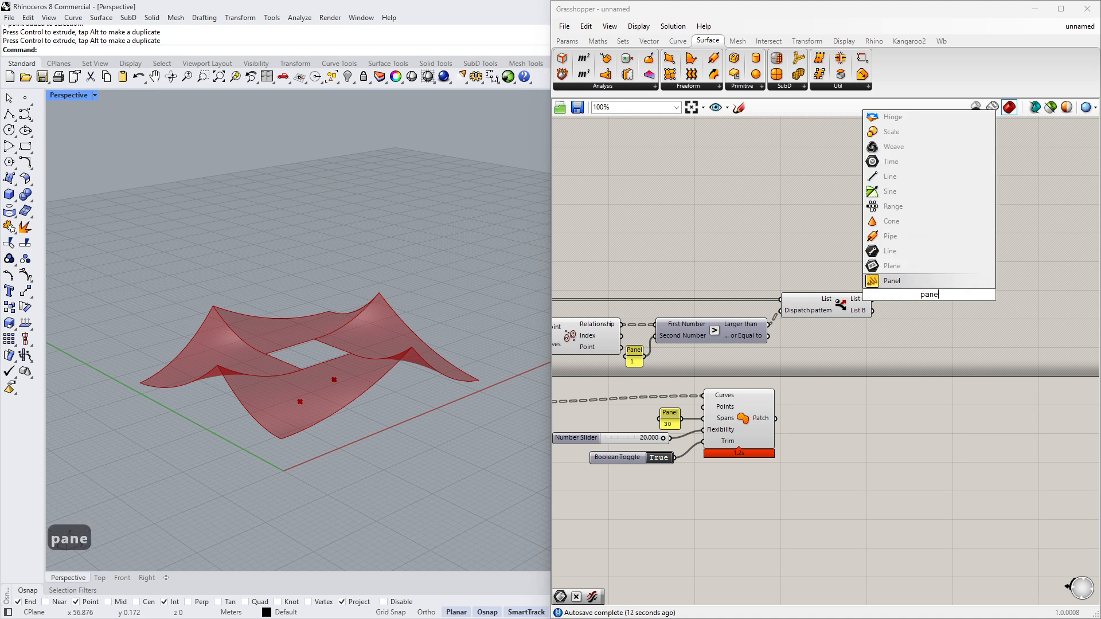
left_click(932, 286)
left_click_drag(853, 303, 892, 295)
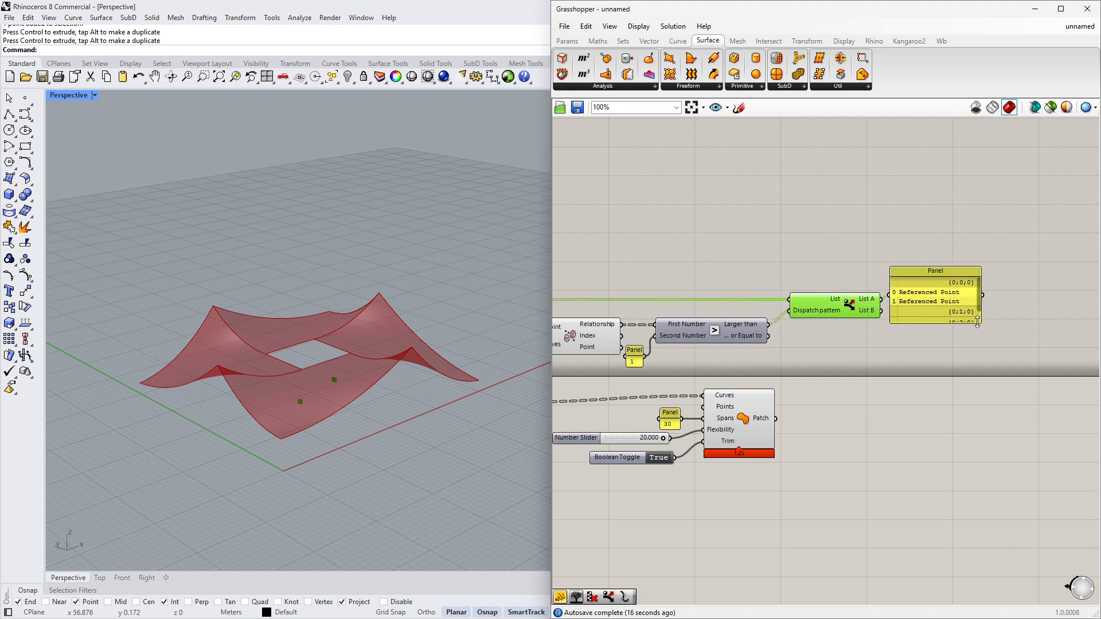
left_click_drag(982, 325, 1071, 373)
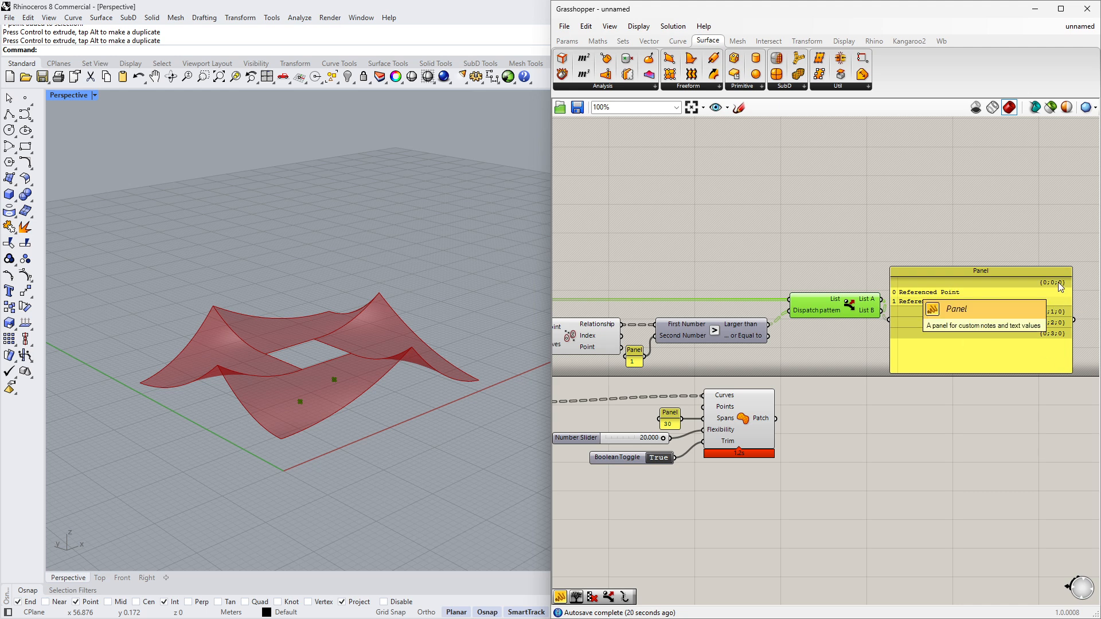
- Switch to a top-down view and move one referenced point to test how Dispatch sorts it
right_click_drag(458, 369, 495, 390)
left_click_drag(311, 373, 445, 519)
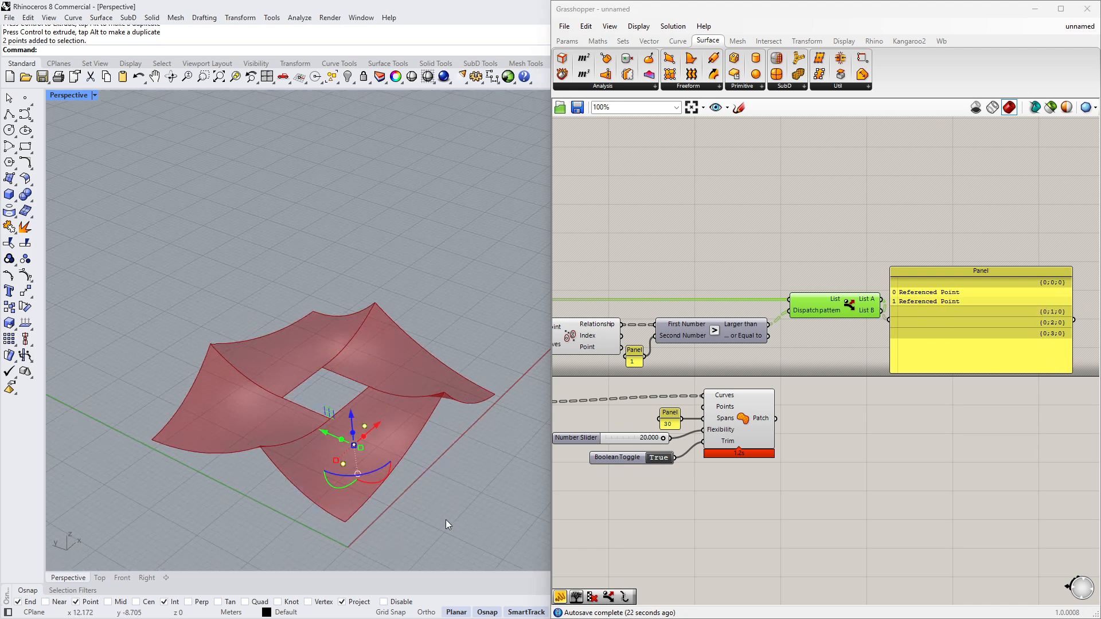
right_click_drag(445, 519, 446, 492)
left_click_drag(446, 491, 397, 497)
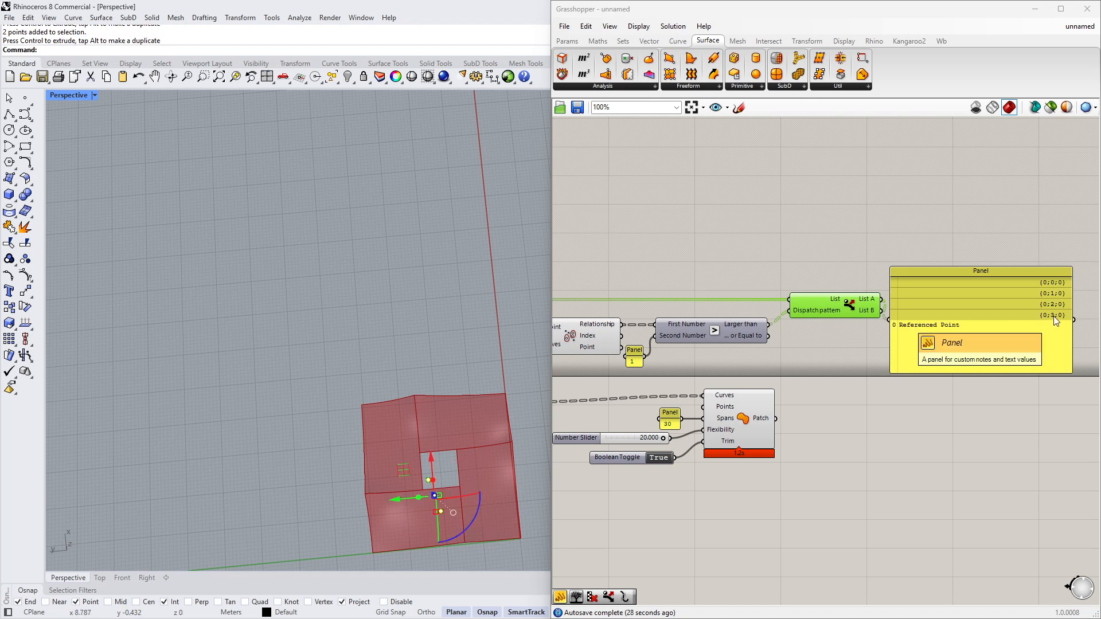
left_click(452, 554)
scroll(436, 505, "up", 5)
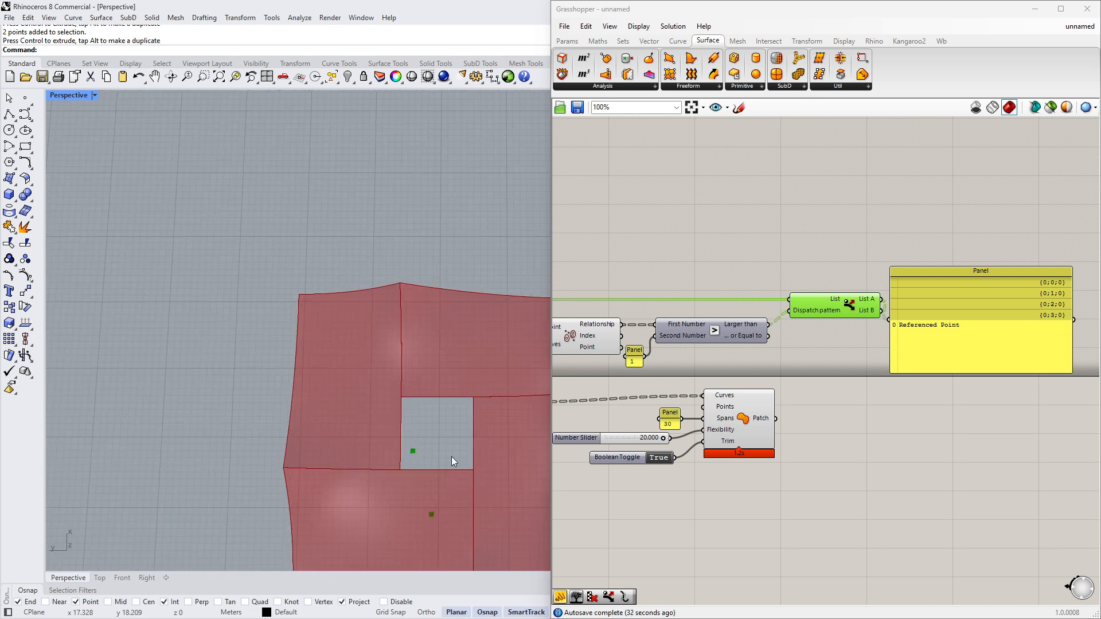
left_click(412, 451)
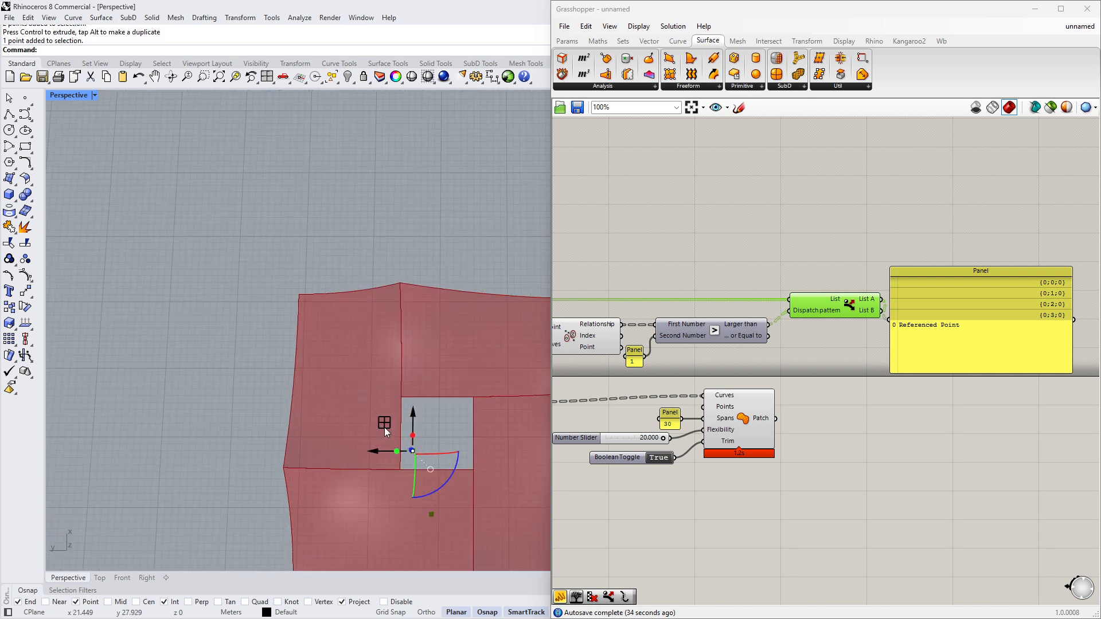
left_click_drag(384, 427, 457, 413)
- Move the other referenced point to the right across the curve boundary and deselect it
scroll(329, 331, "down", 2)
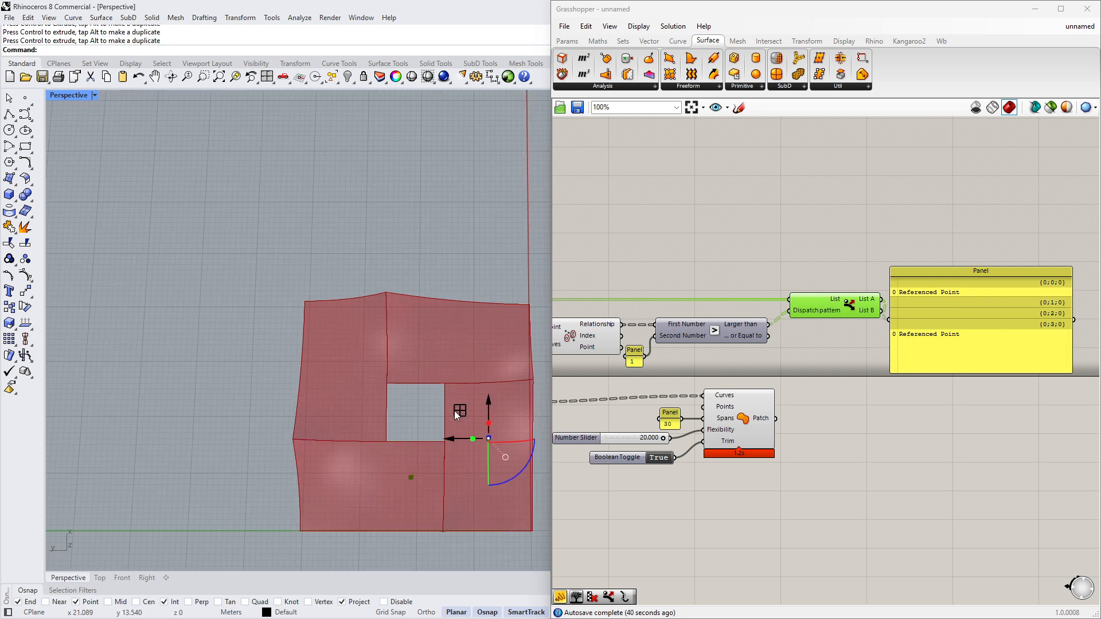
left_click(411, 477)
left_click_drag(379, 477, 457, 477)
left_click(820, 402)
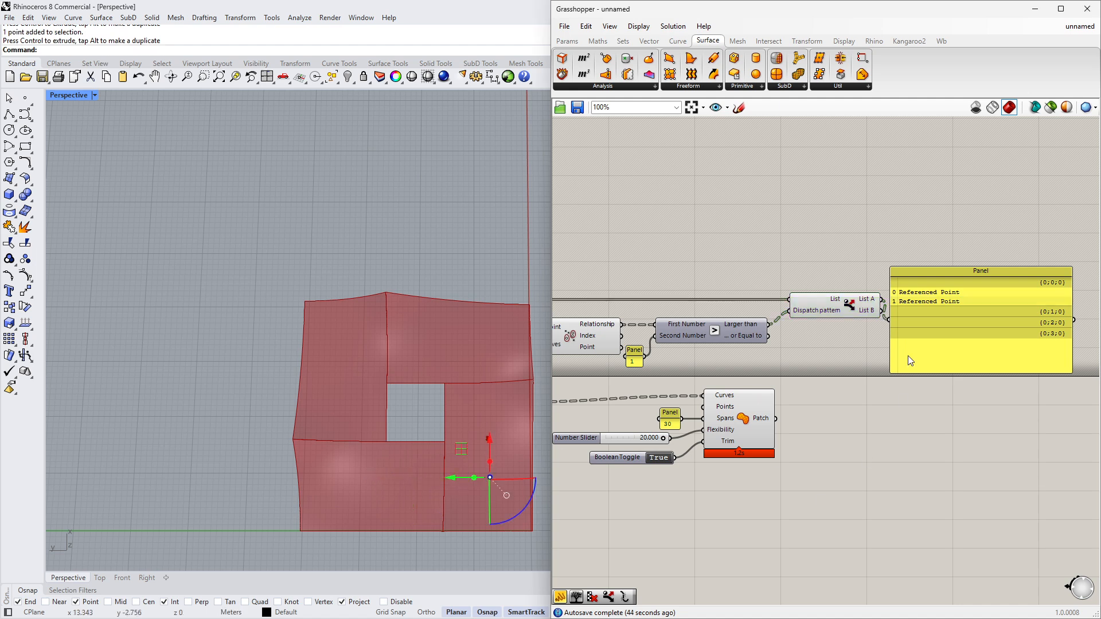
- Delete the Dispatch output panel and move the Patch component with its slider, panel and toggle closer to Dispatch
scroll(909, 361, "down", 2)
left_click_drag(956, 315, 1018, 288)
scroll(895, 327, "up", 3)
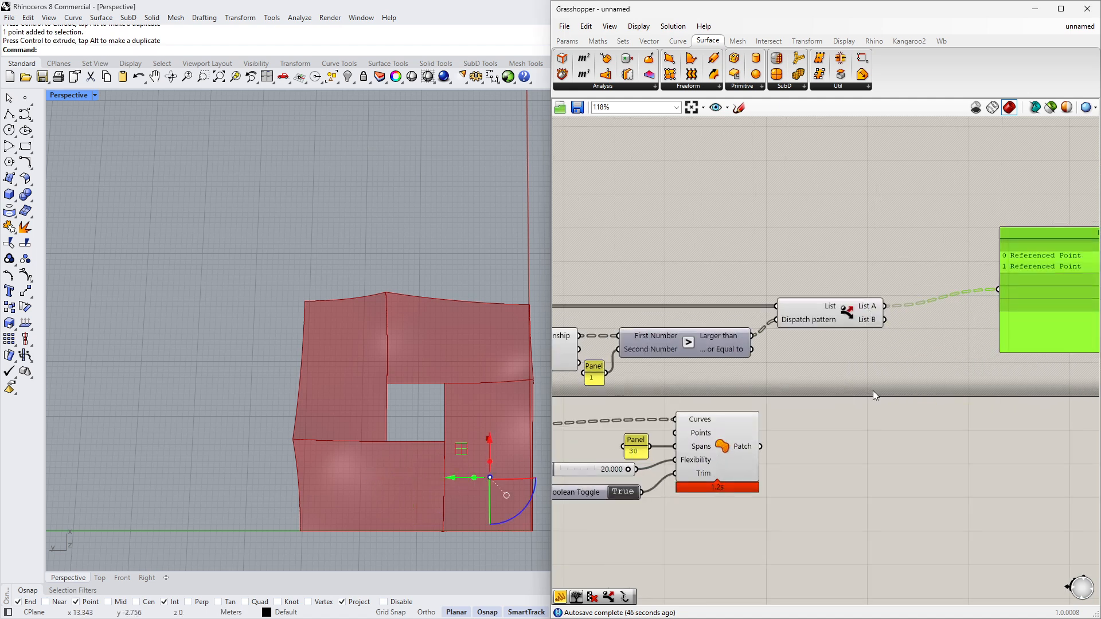
scroll(869, 314, "down", 2)
left_click_drag(938, 296, 787, 379)
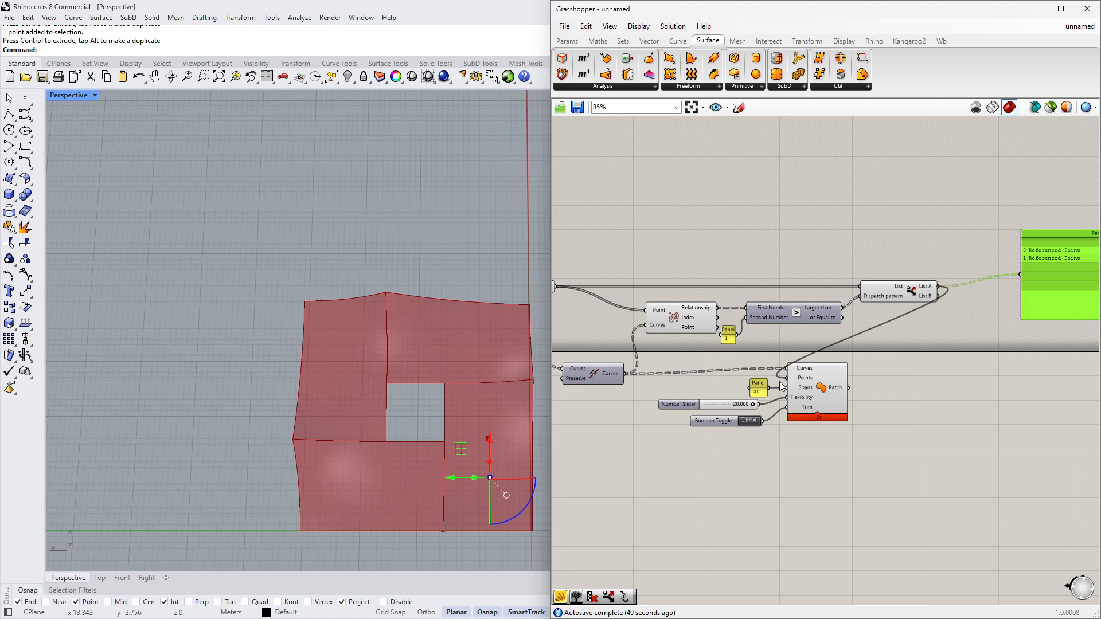
scroll(769, 380, "down", 2)
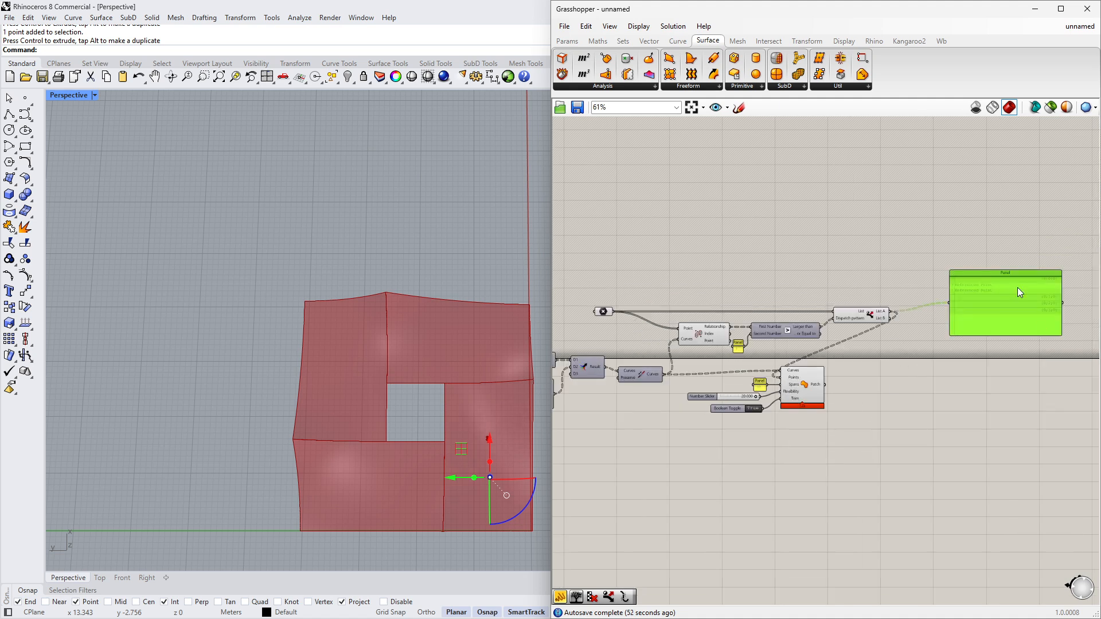
key("Delete")
left_click_drag(804, 385, 970, 385)
left_click_drag(851, 452, 915, 392)
left_click_drag(872, 346, 588, 285)
middle_click(626, 294)
left_click(665, 258)
left_click(746, 256)
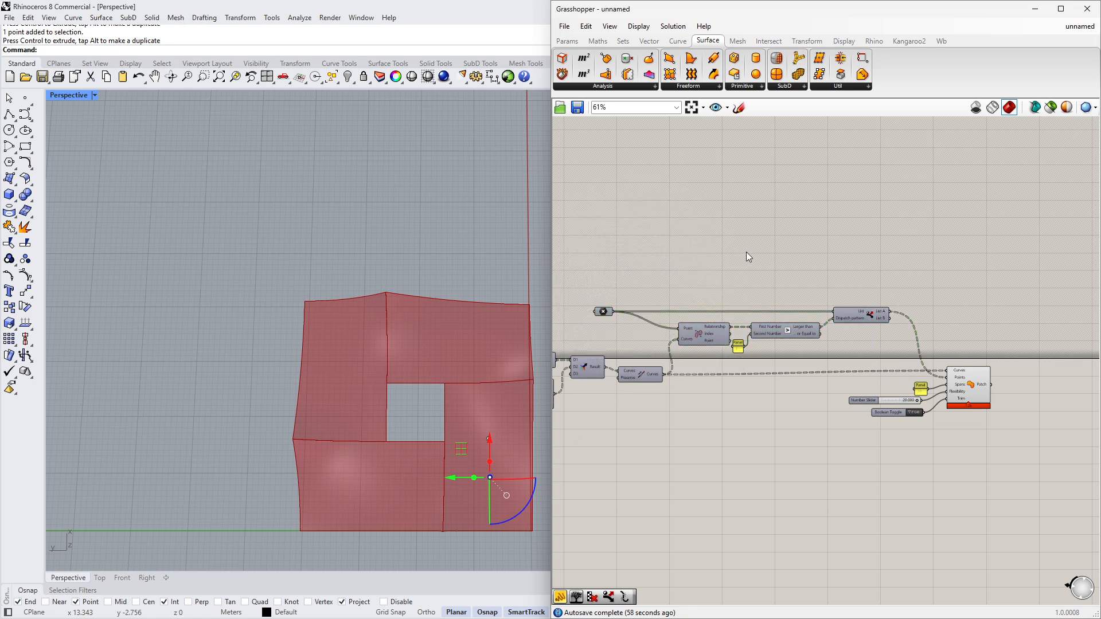
- Orbit the Rhino view and move two referenced points vertically to test how the patch reacts
right_click_drag(534, 498, 346, 306)
left_click(482, 470)
scroll(483, 470, "up", 4)
scroll(273, 242, "up", 3)
left_click(265, 253)
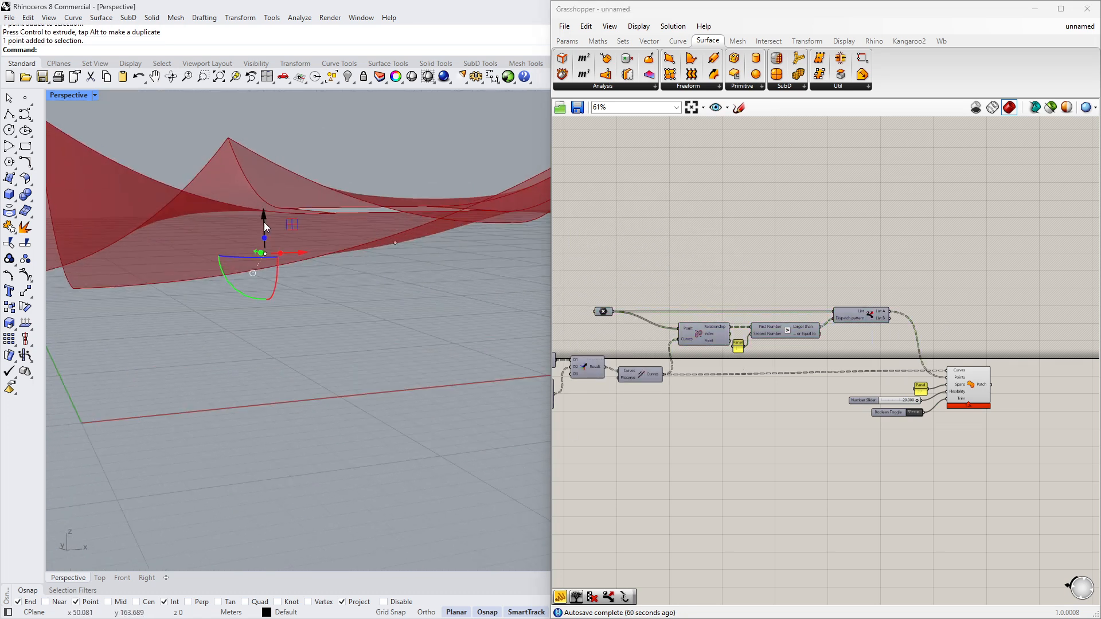
left_click_drag(264, 220, 265, 233)
left_click(397, 242)
left_click_drag(395, 203, 394, 186)
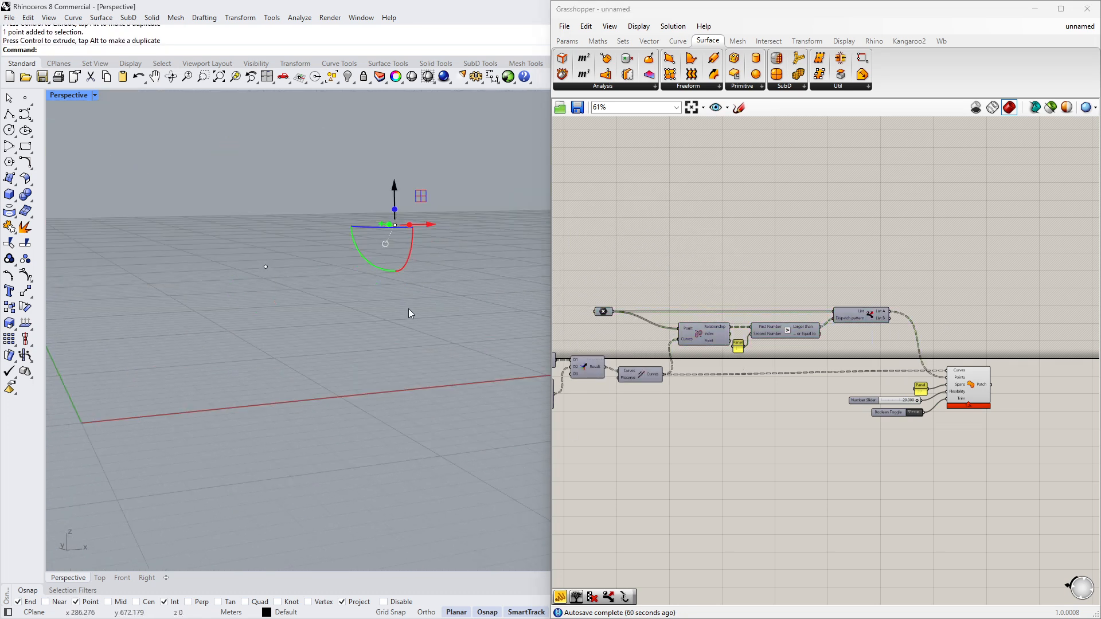
scroll(343, 276, "down", 3)
right_click_drag(342, 276, 451, 264)
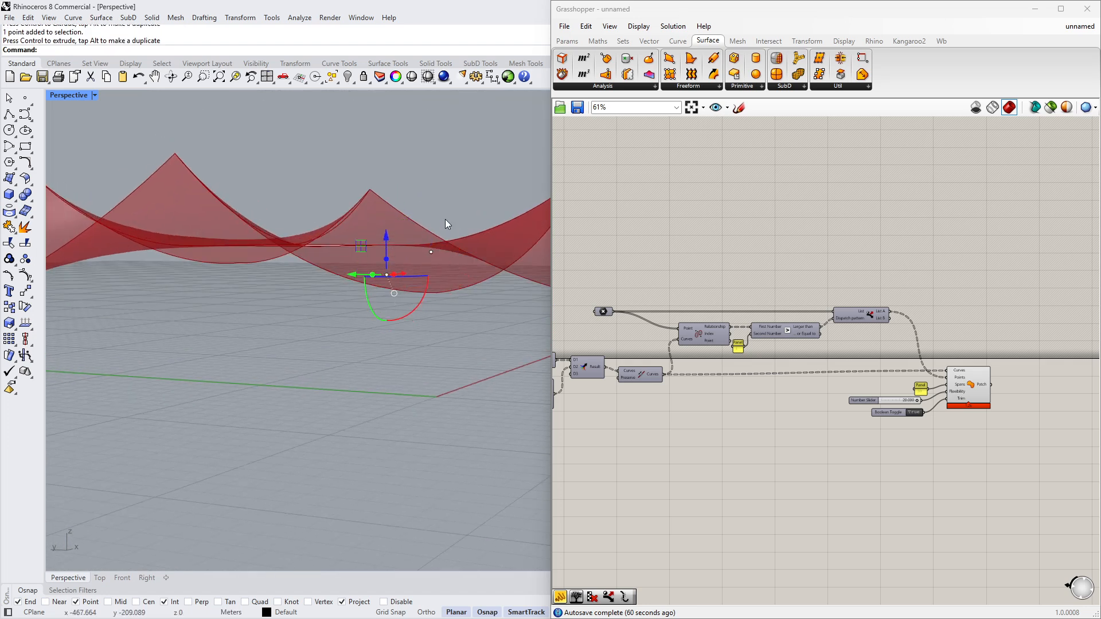
- Zoom onto the surface near the hole and place a new point on it with the Point command
scroll(440, 219, "down", 6)
right_click_drag(438, 219, 428, 415)
left_click(429, 415)
scroll(475, 393, "up", 4)
left_click(500, 391)
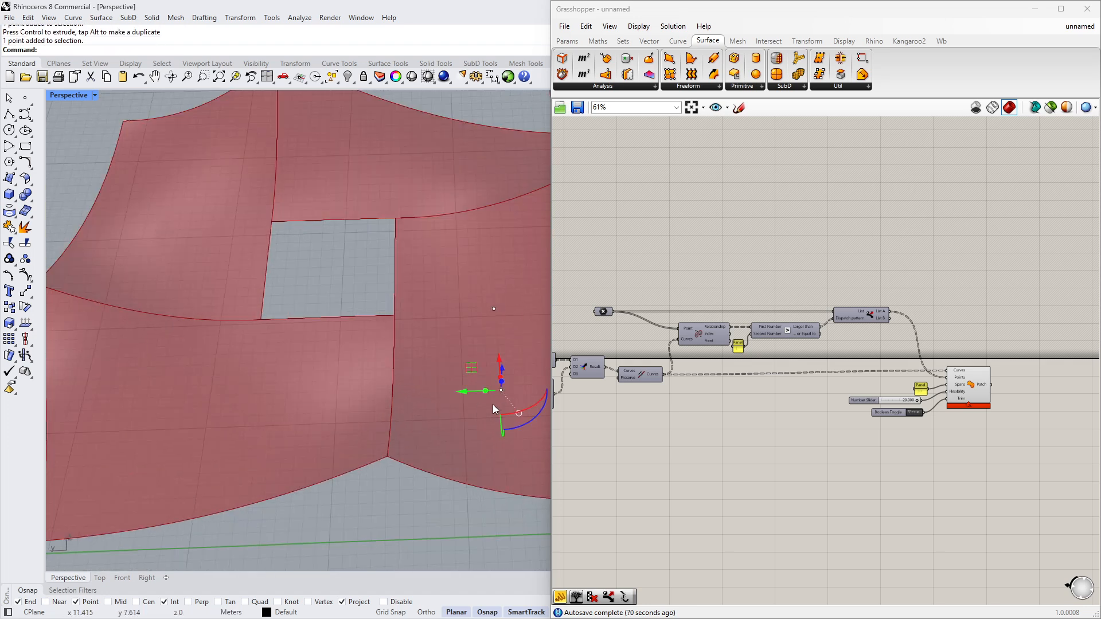
right_click(462, 280)
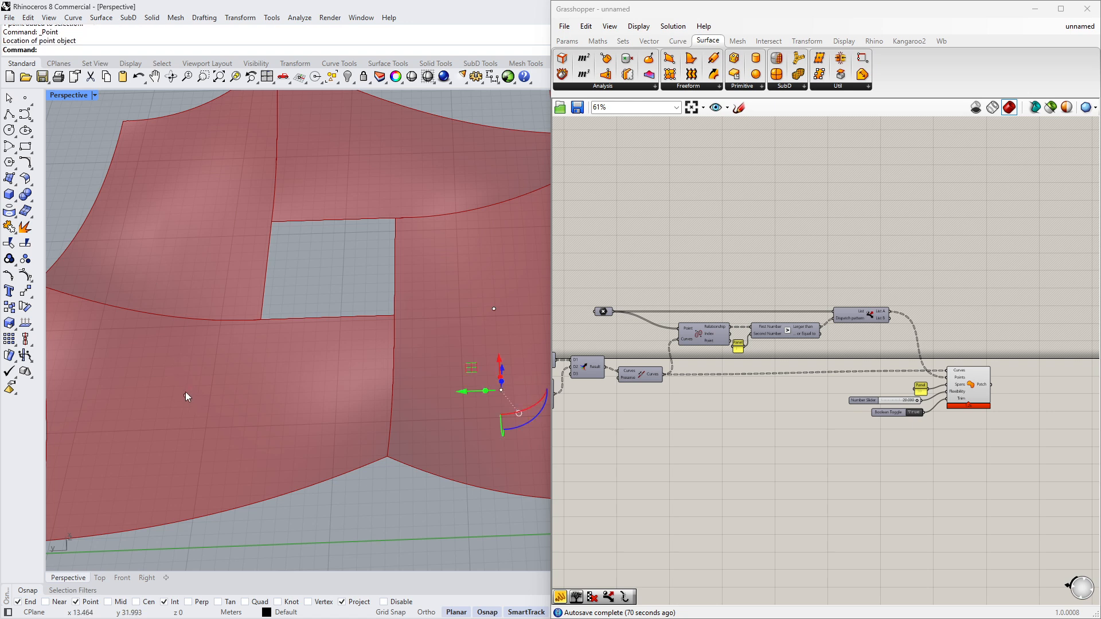
left_click(185, 393)
right_click_drag(185, 392, 355, 383)
left_click_drag(359, 382, 399, 403)
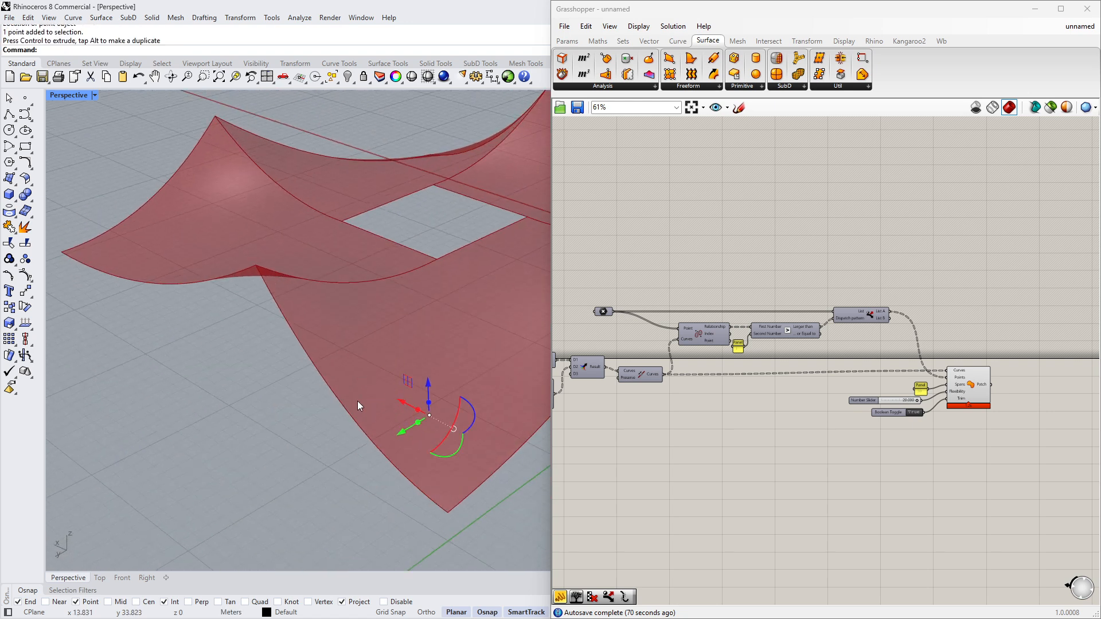
left_click(356, 402)
- Select the three points and assign them to the Grasshopper Point parameter with Set Multiple Points
scroll(356, 403, "down", 6)
right_click_drag(356, 403, 272, 362)
scroll(282, 353, "up", 9)
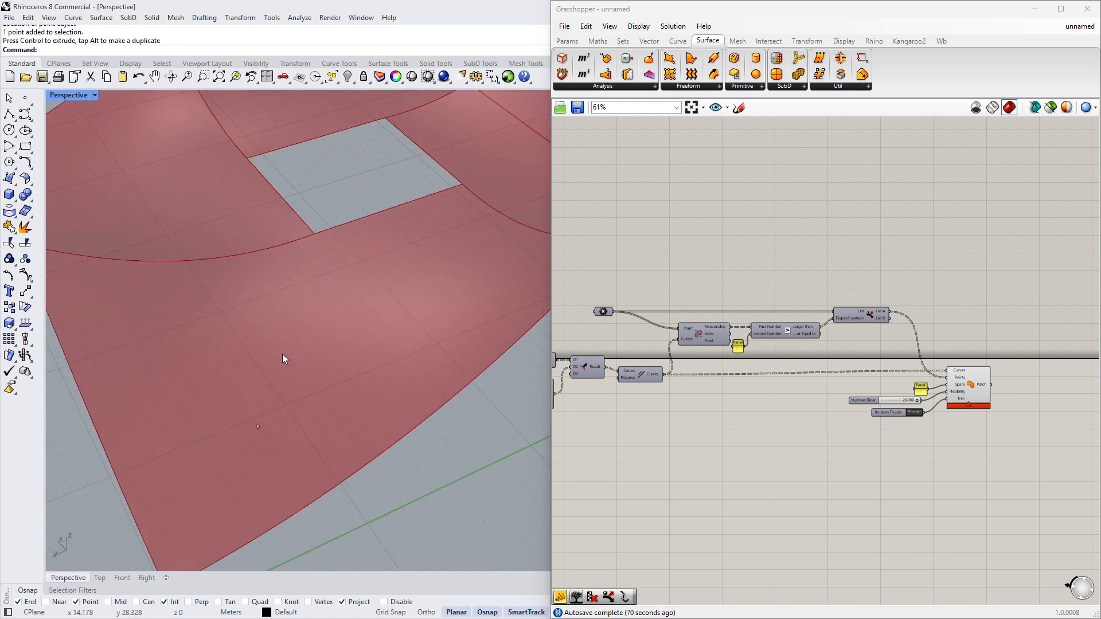
scroll(282, 353, "down", 7)
left_click_drag(193, 219, 479, 416)
right_click(606, 313)
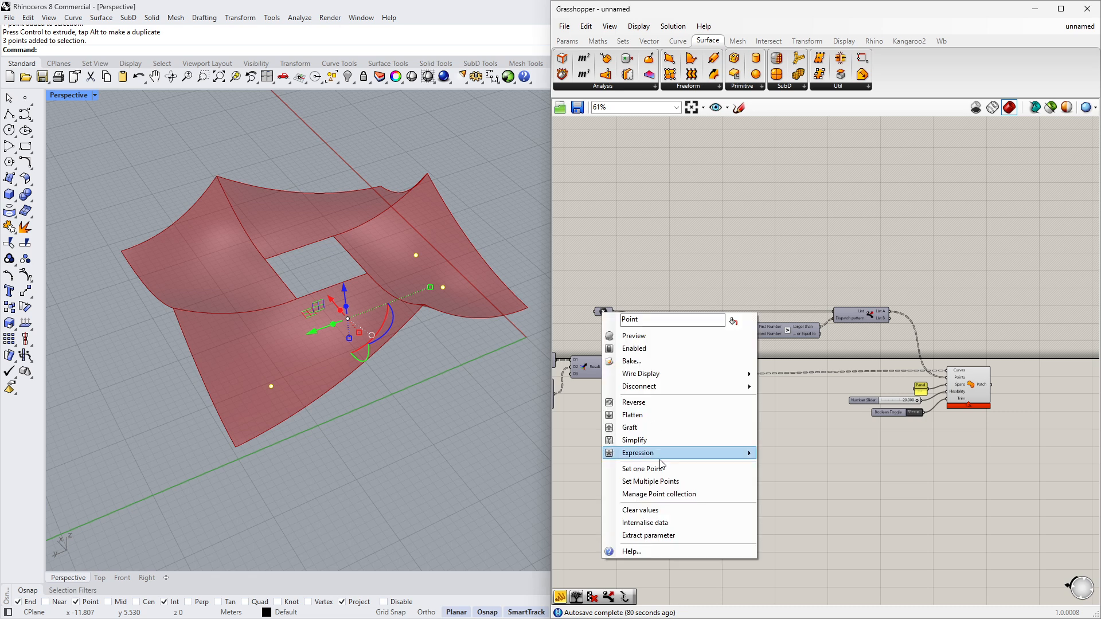
left_click(656, 480)
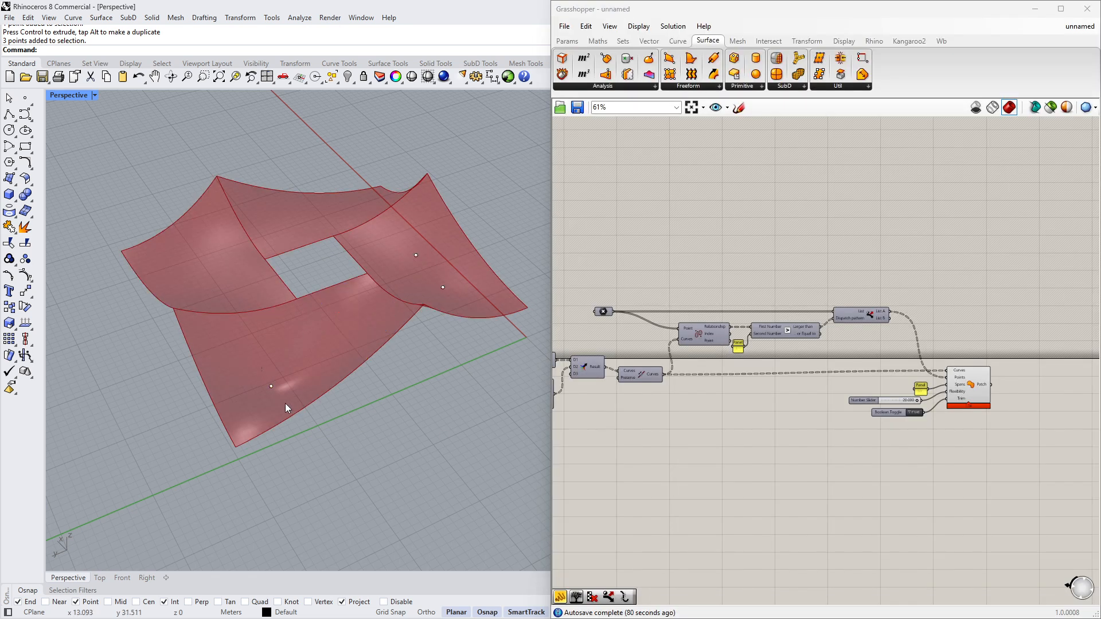
left_click(271, 386)
right_click_drag(271, 386, 355, 387)
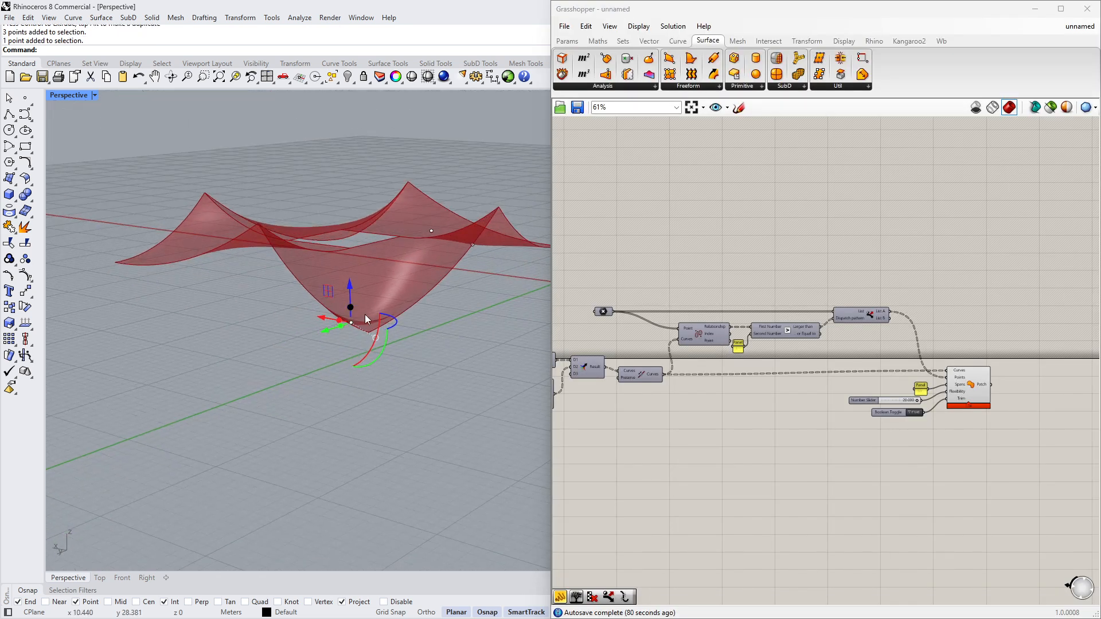
- Orbit the view and raise one referenced point vertically along its height axis
scroll(362, 315, "up", 4)
left_click_drag(311, 345, 306, 227)
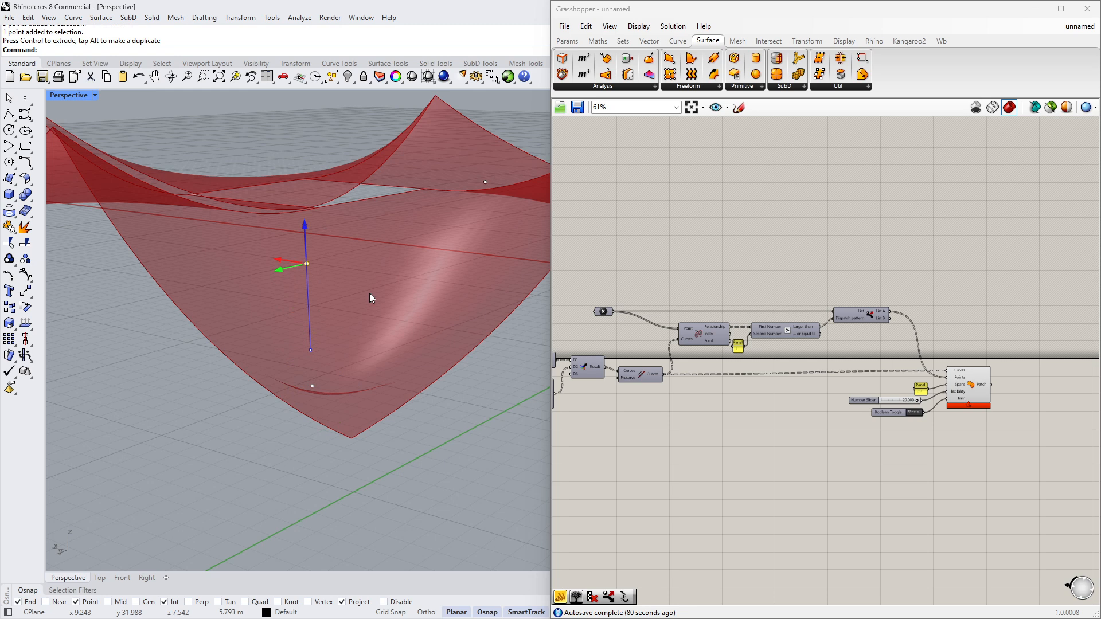
scroll(370, 285, "down", 4)
left_click_drag(311, 266, 333, 269)
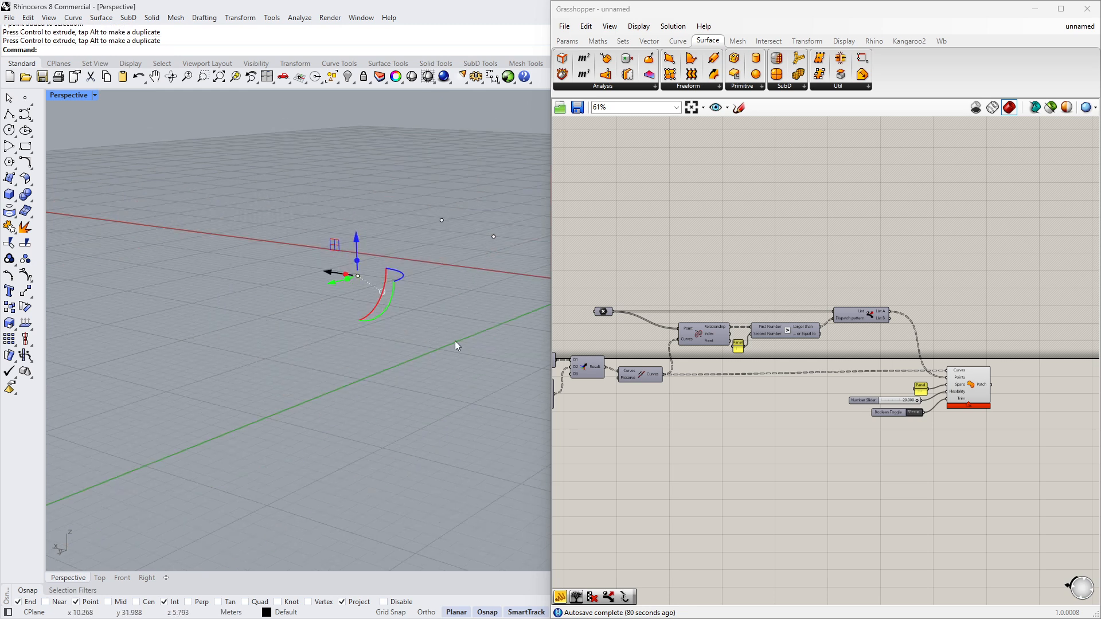
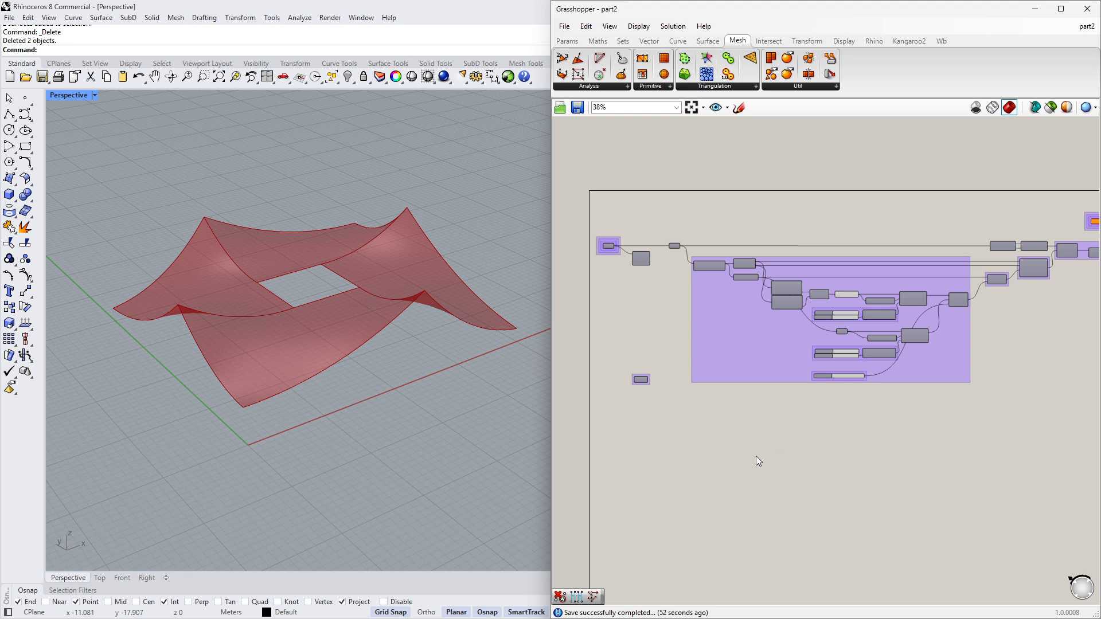
- Select the existing catenary definition's components on the canvas and switch off their preview in the Rhino view
scroll(673, 424, "up", 3)
right_click_drag(674, 425, 675, 351)
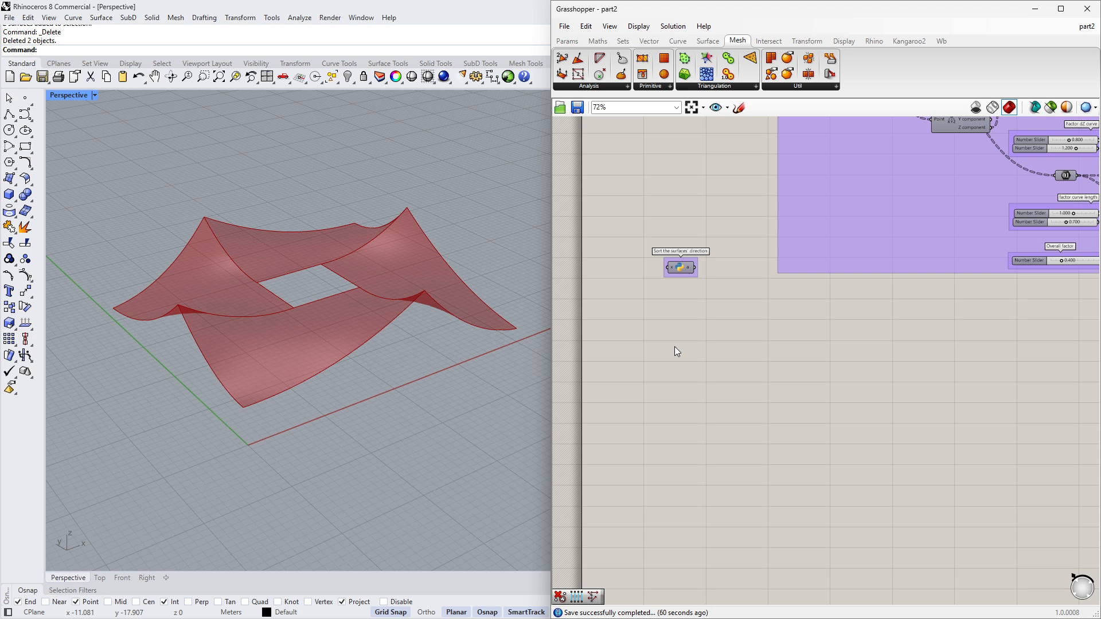
scroll(674, 346, "down", 3)
right_click_drag(711, 174, 702, 238)
right_click_drag(973, 225, 756, 223)
right_click_drag(1058, 223, 723, 228)
left_click_drag(834, 133, 935, 265)
middle_click(915, 289)
left_click(953, 253)
right_click_drag(761, 291, 862, 260)
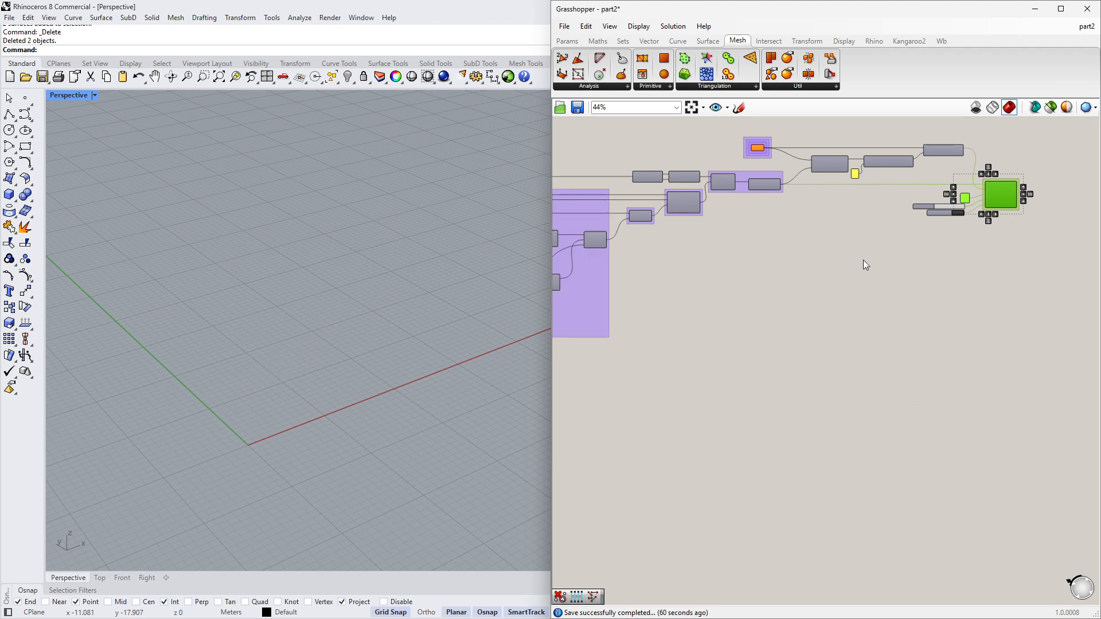
scroll(862, 259, "down", 3)
right_click_drag(699, 308, 929, 274)
scroll(683, 288, "up", 6)
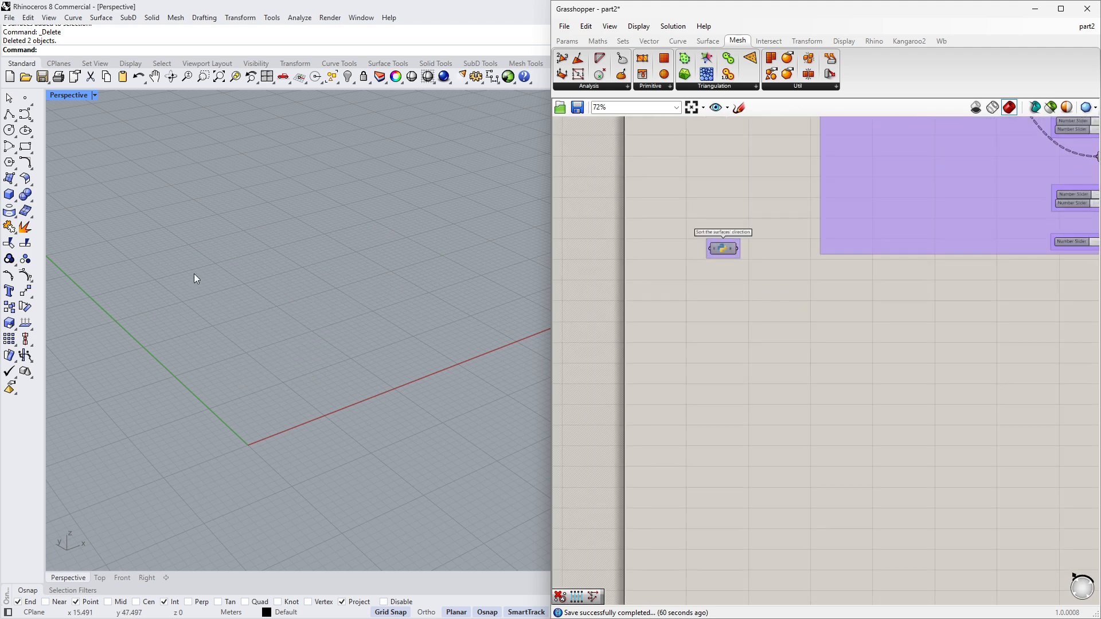
- Create a rectangular surface from four corner points on the ground plane with the SrfPt command
left_click(9, 178)
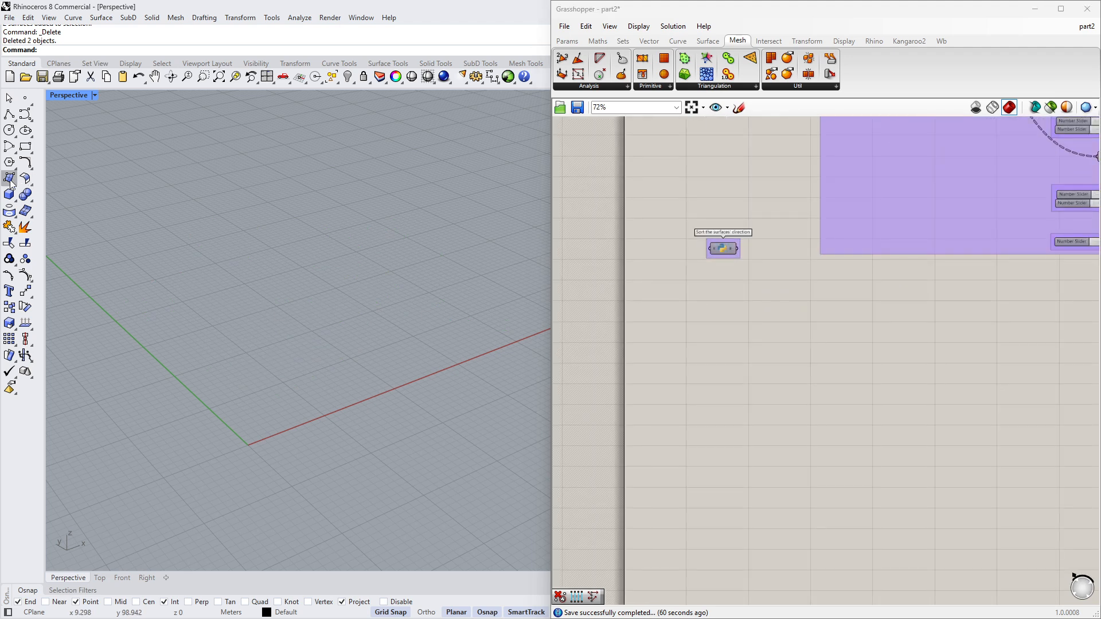
left_click(195, 399)
left_click(263, 464)
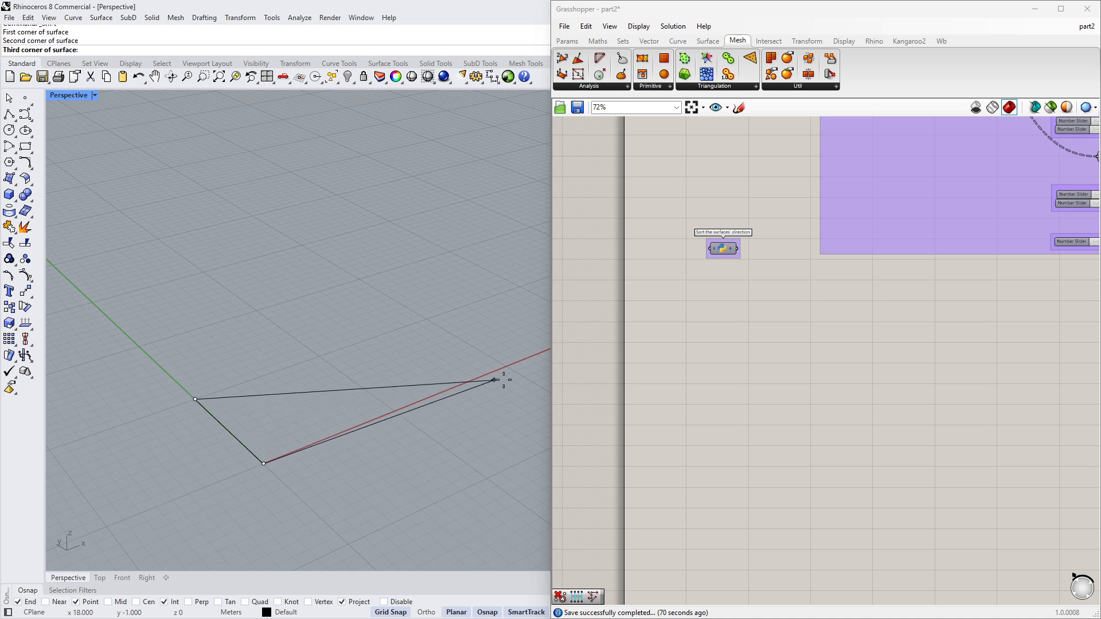
left_click(505, 366)
left_click(424, 320)
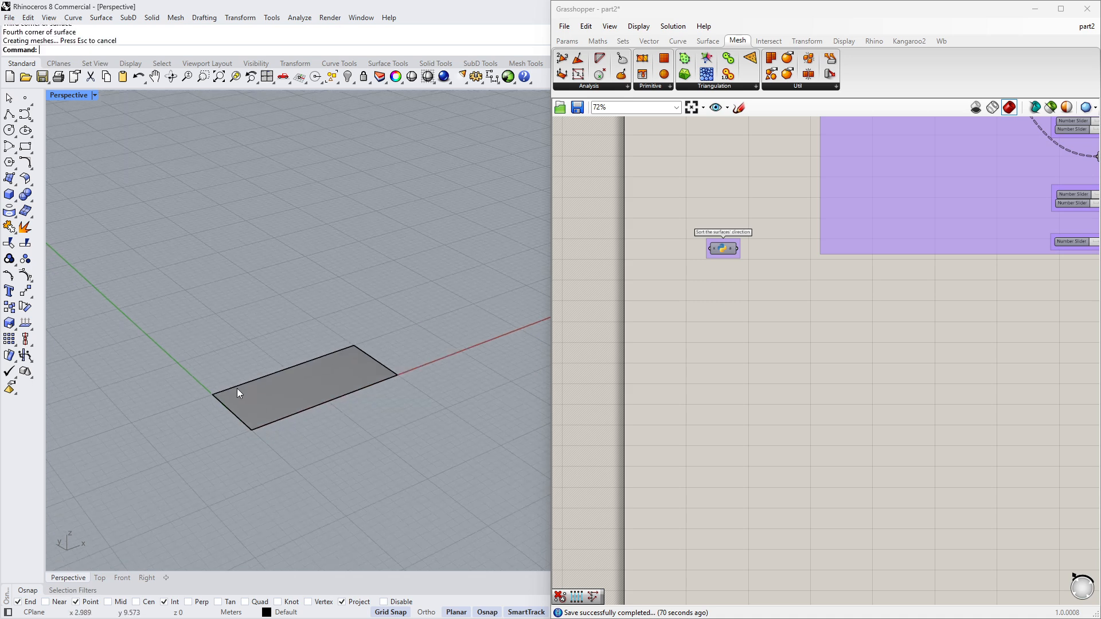
- Create a second four-corner surface adjoining the first one, about 20 m long, with SrfPt
scroll(372, 399, "up", 5)
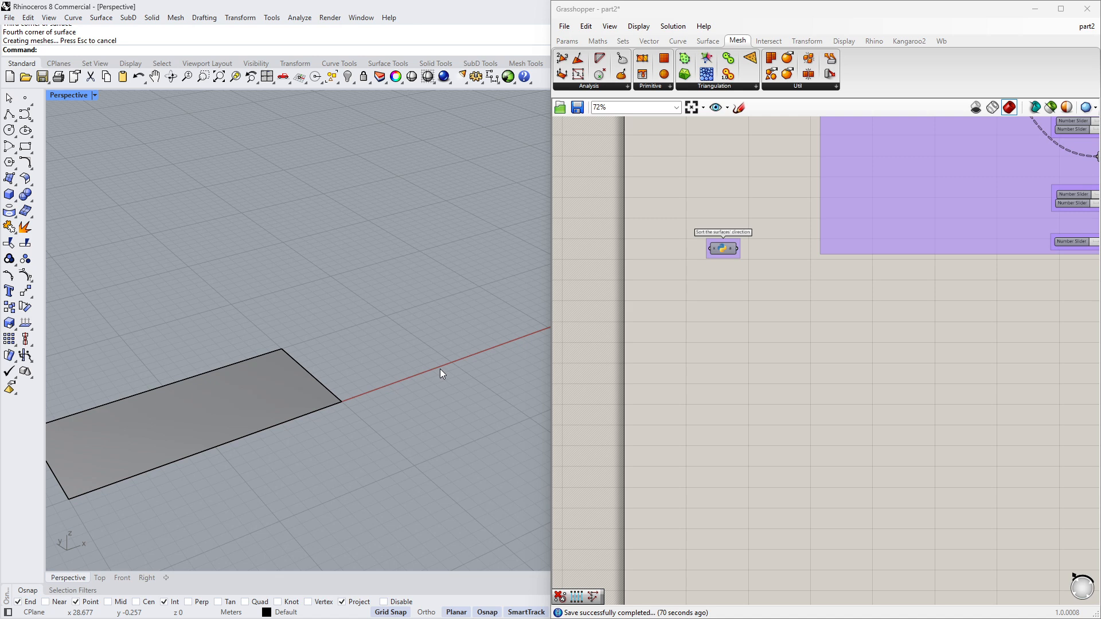
left_click(10, 178)
left_click(479, 286)
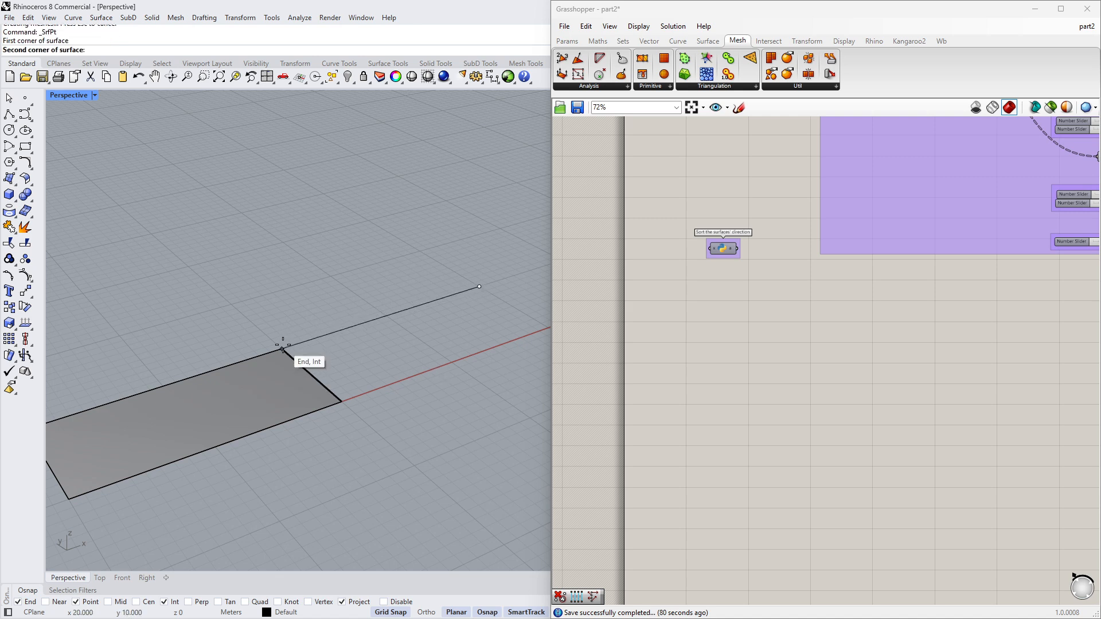
left_click(282, 348)
left_click(341, 401)
scroll(448, 332, "down", 3)
scroll(523, 328, "up", 3)
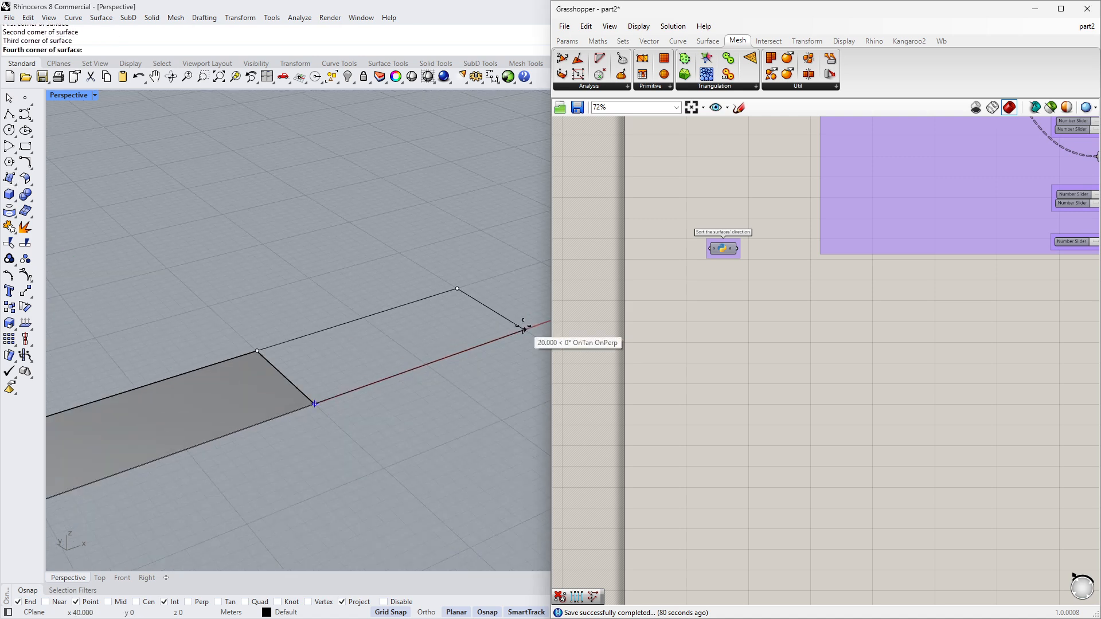
left_click(524, 330)
- Copy both surfaces to a parallel position beside the originals, leaving a gap between the rows
scroll(487, 338, "down", 4)
left_click_drag(444, 413, 321, 344)
left_click(9, 307)
left_click(467, 463)
left_click(408, 413)
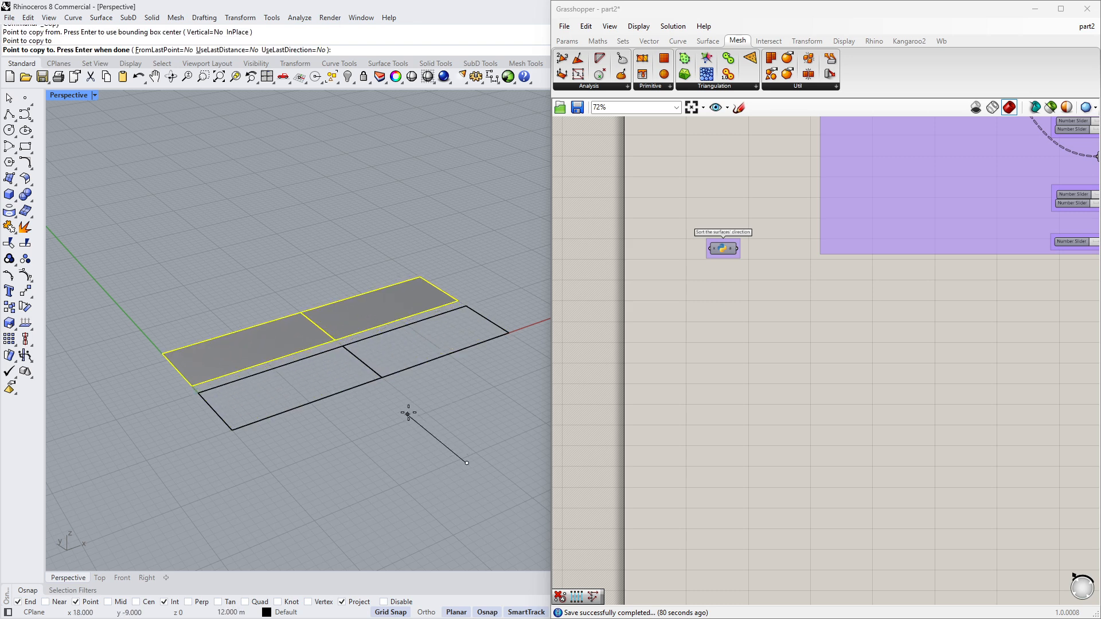
key("Return")
- Flip two of the surfaces over using gumball rotations, then clear the selection
left_click(367, 304)
scroll(362, 302, "up", 5)
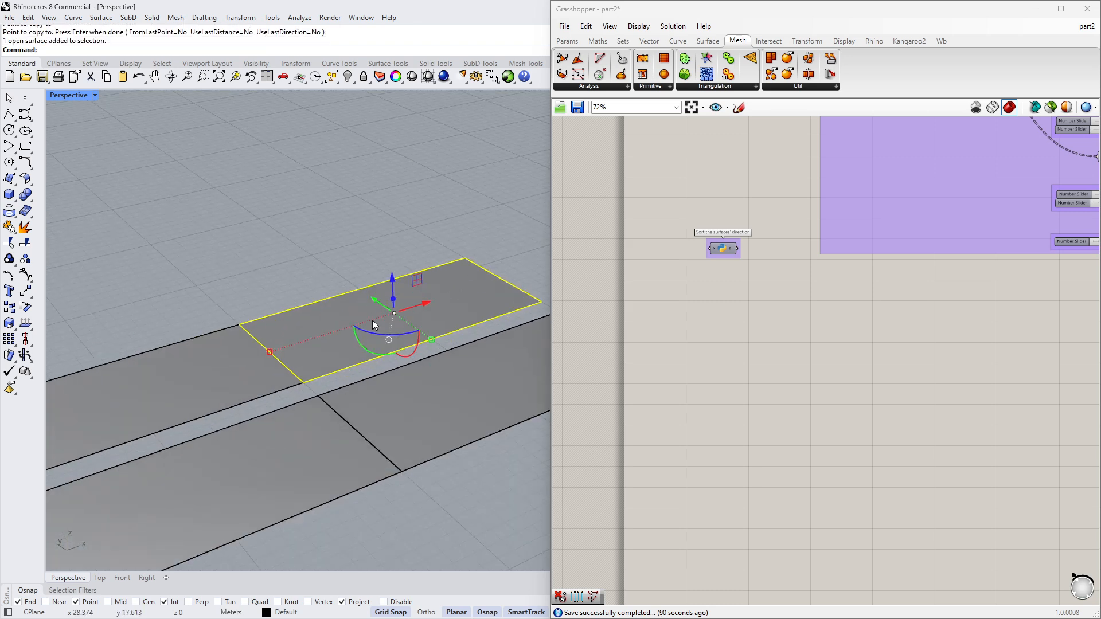
left_click(411, 357)
key("Return")
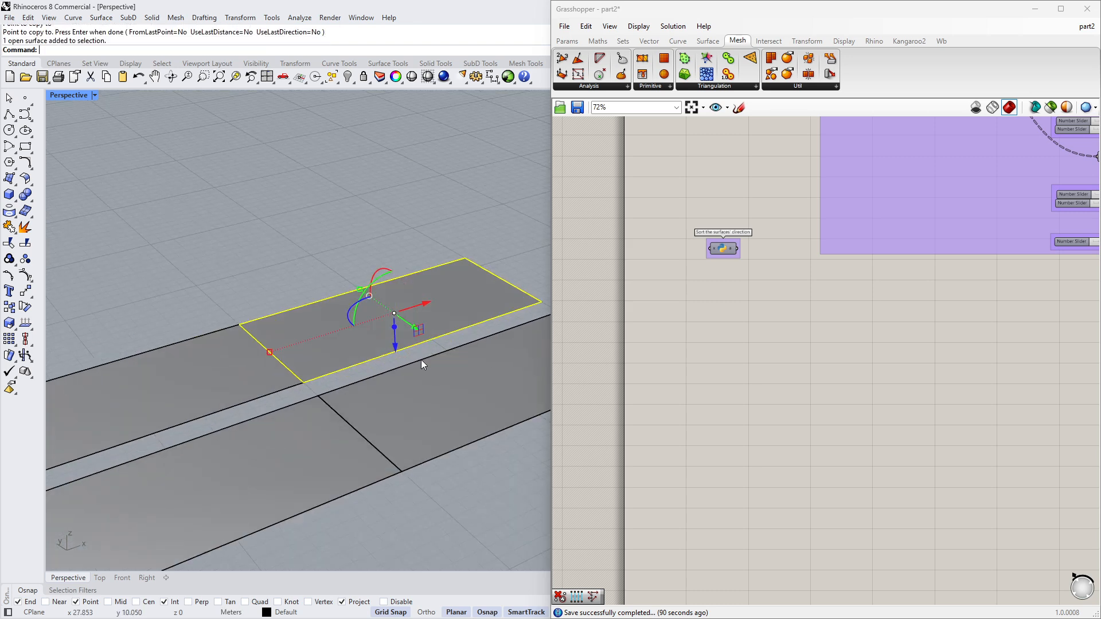
scroll(411, 352, "down", 4)
left_click(241, 372)
scroll(232, 427, "up", 2)
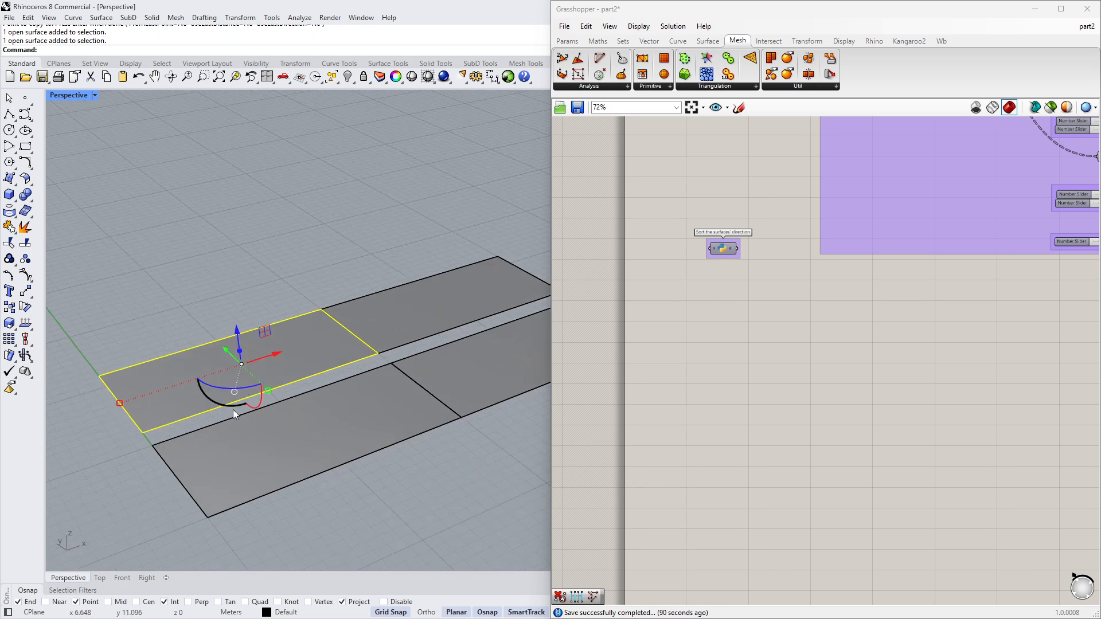
key("Return")
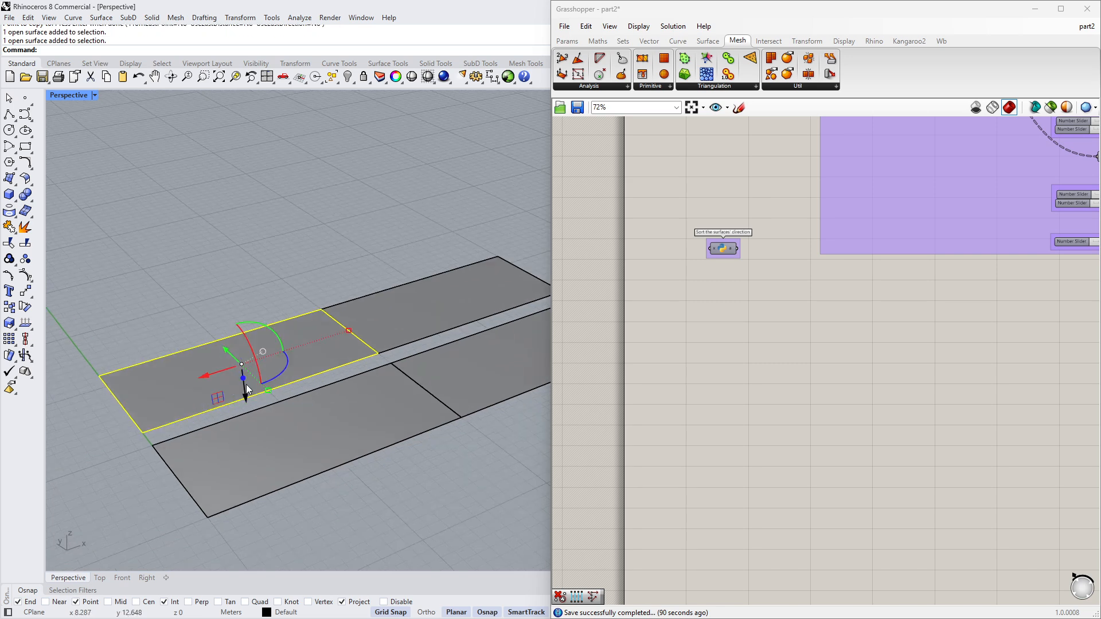
key("Escape")
- Select all four surfaces and inspect their normal directions with the Dir command
scroll(241, 336, "down", 4)
right_click_drag(242, 342, 329, 408)
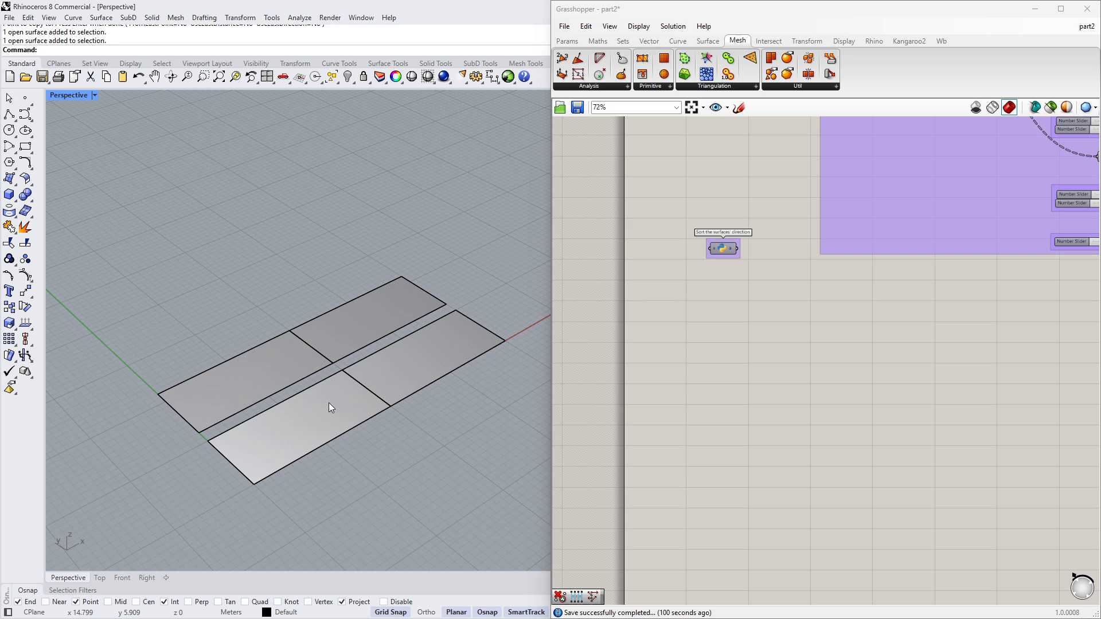
scroll(360, 354, "up", 3)
right_click_drag(360, 353, 357, 427)
scroll(358, 428, "down", 3)
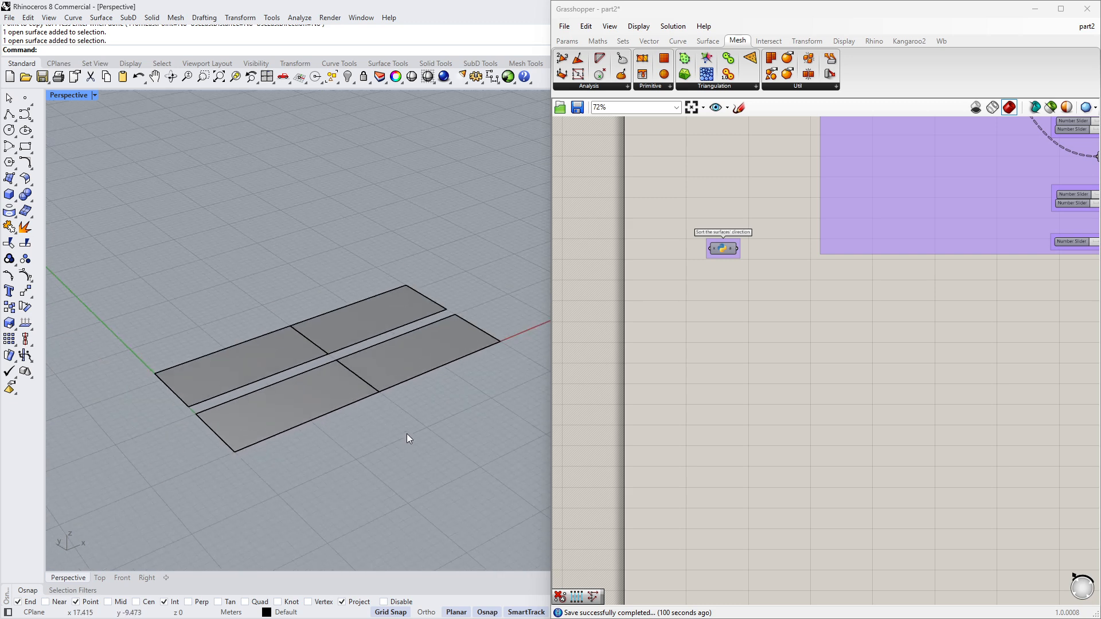
scroll(367, 364, "up", 1)
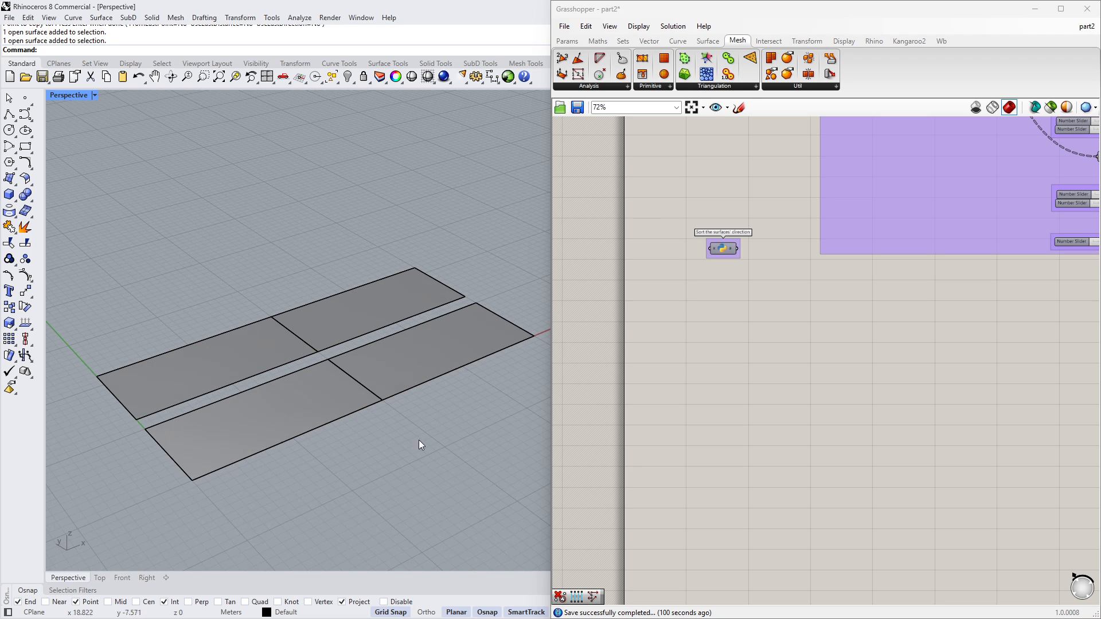
left_click_drag(419, 445, 321, 350)
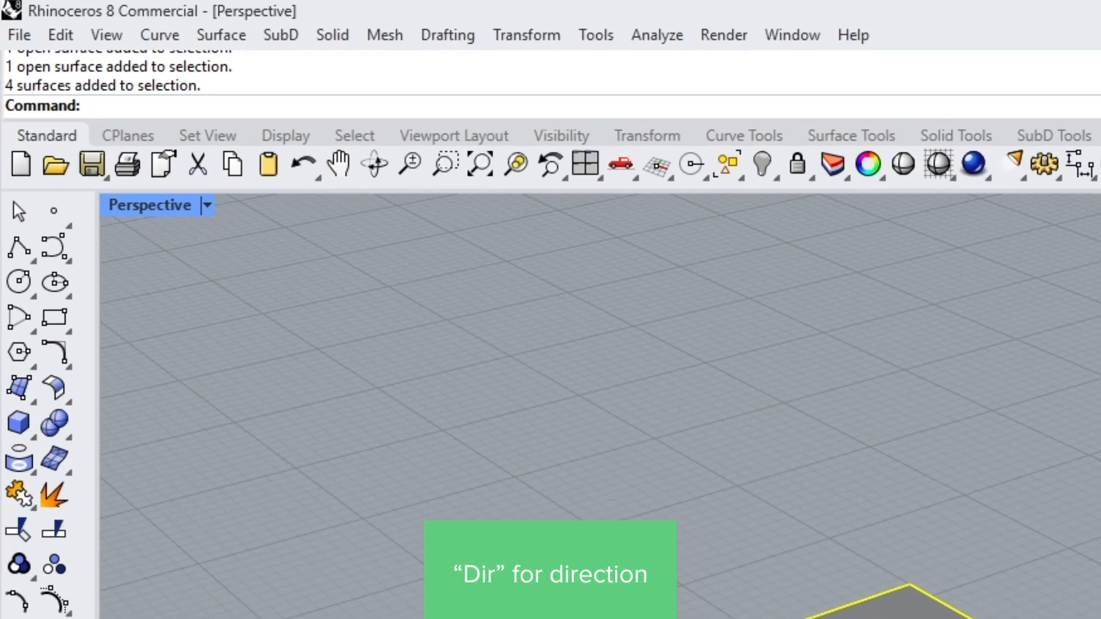
type("Dir")
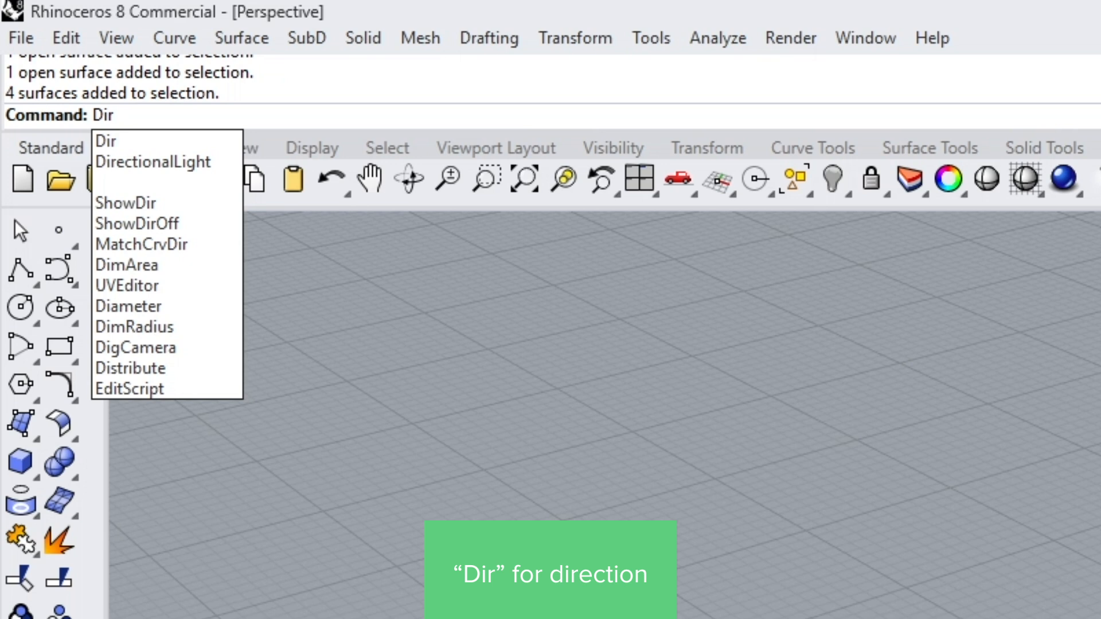
key("Return")
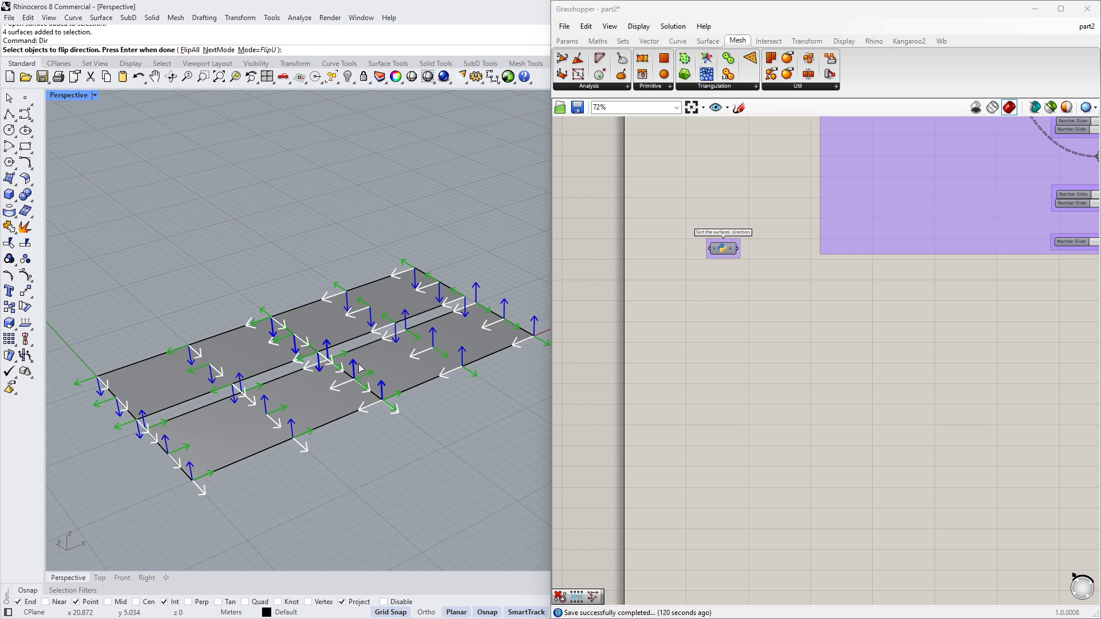
key("Return")
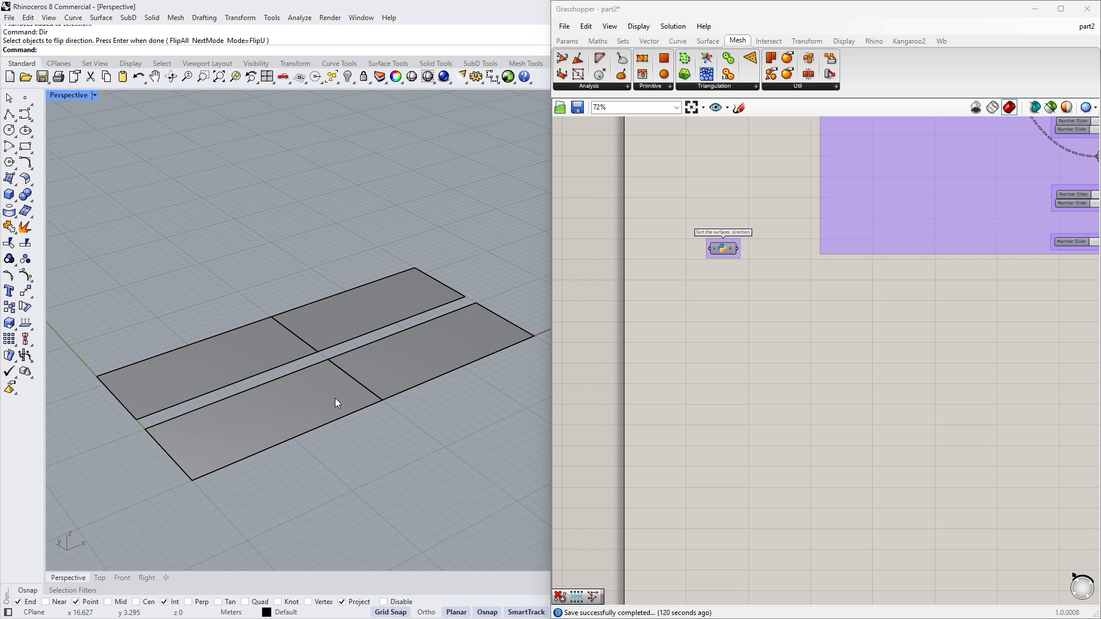
- Add a Surface parameter to the Grasshopper canvas
double_click(687, 377)
type("srf")
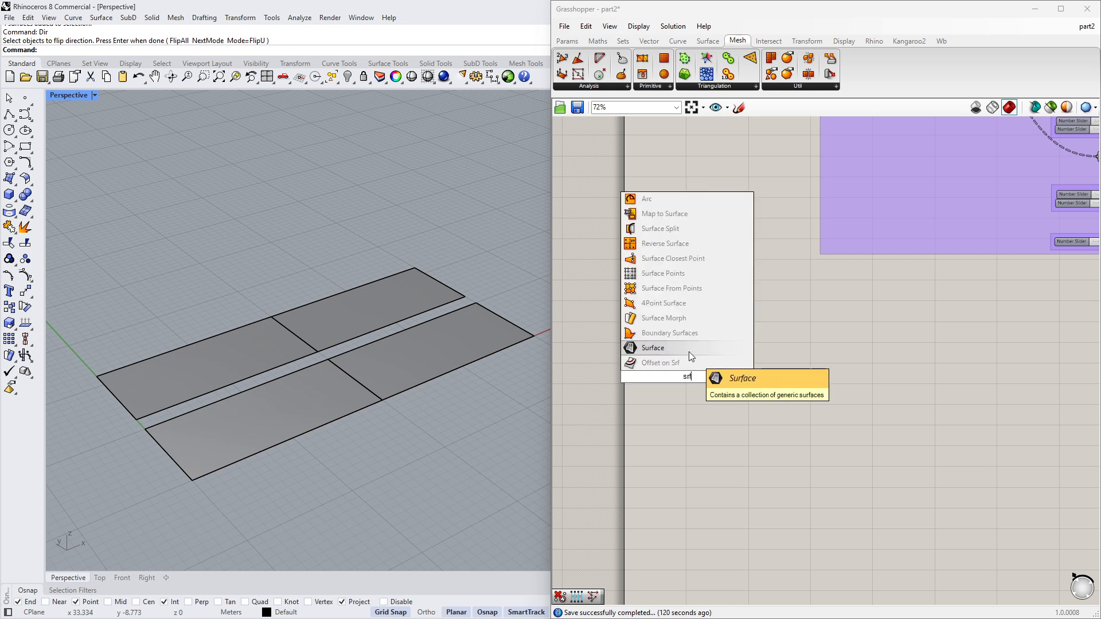
left_click(690, 352)
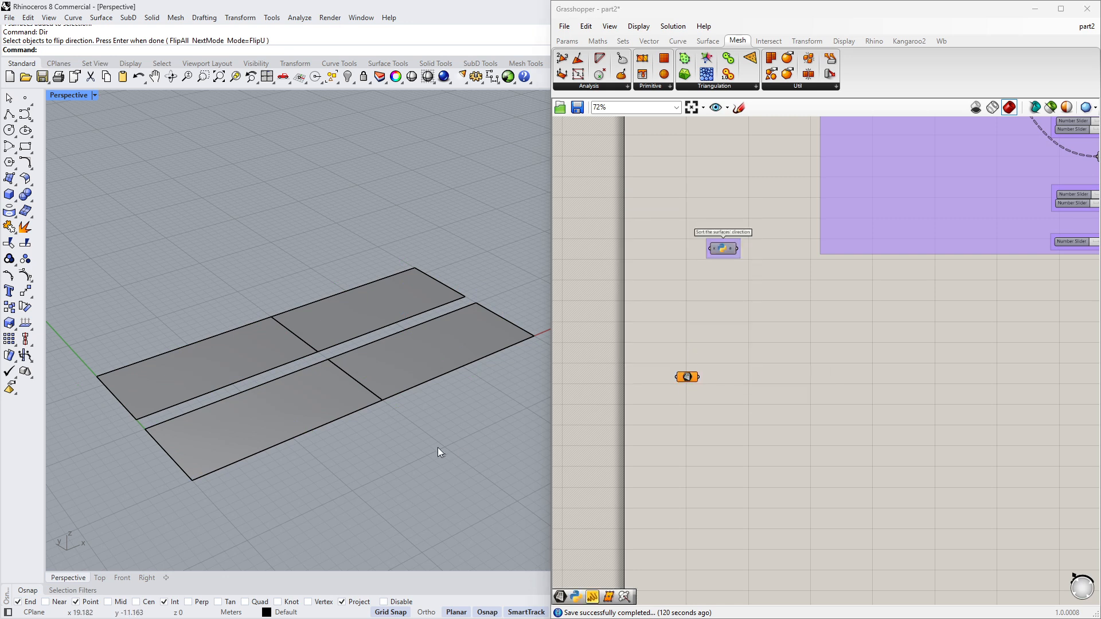
- Select the four Rhino surfaces and assign them to the Surface parameter with Set Multiple Surfaces
left_click_drag(439, 449, 293, 325)
right_click(681, 377)
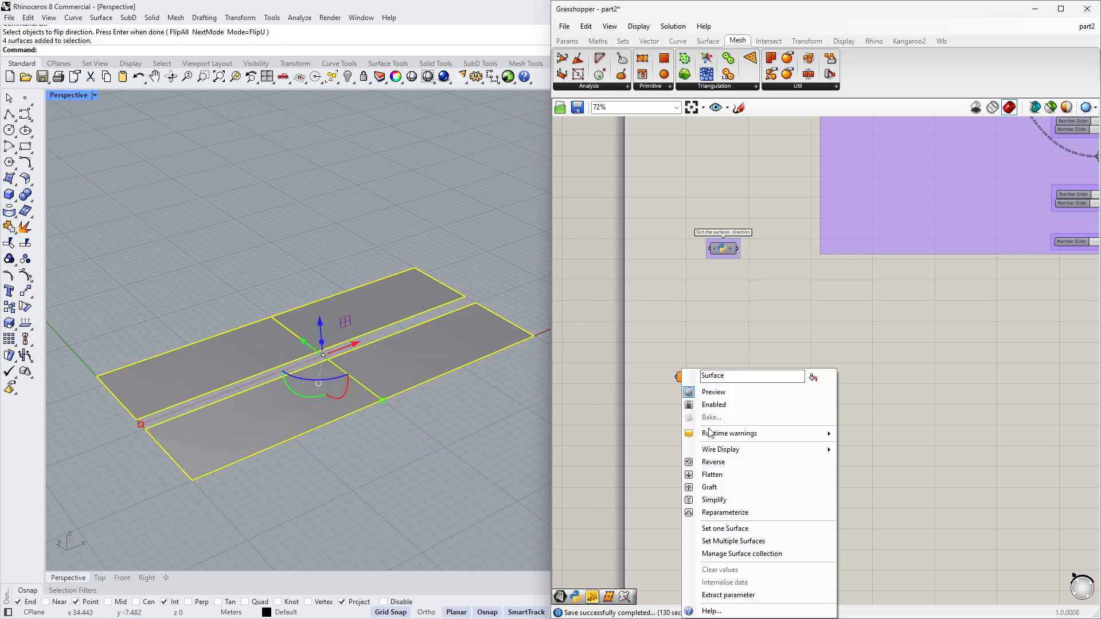
left_click(723, 538)
- Add a Divide Surface component and connect the Surface parameter to its Surface input
double_click(761, 419)
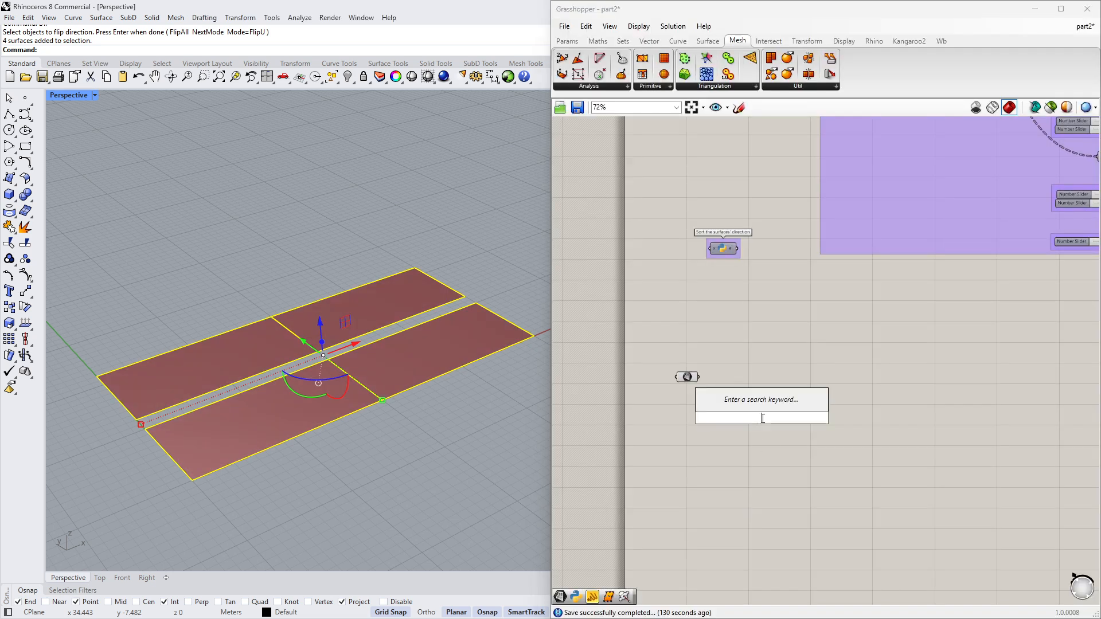
type("divi")
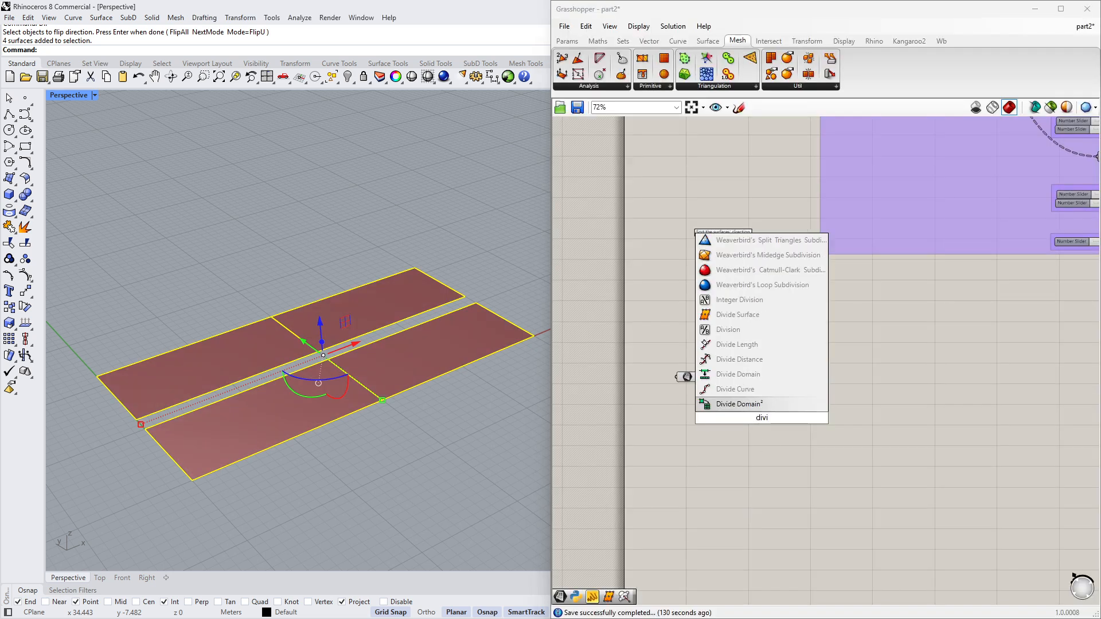
left_click(769, 314)
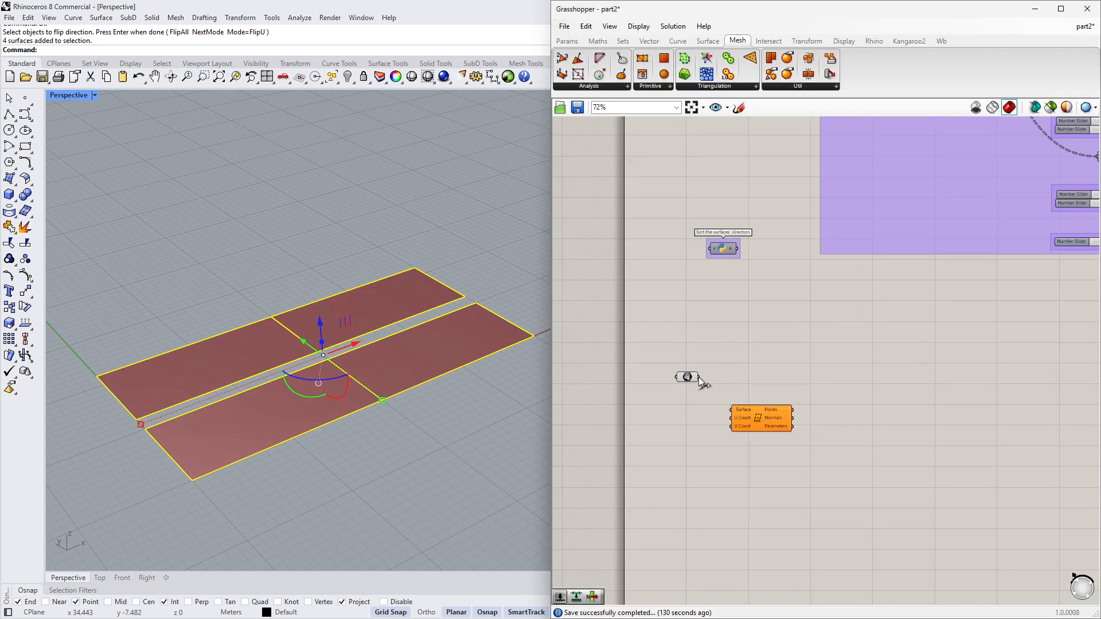
left_click_drag(699, 377, 802, 386)
- Create a number slider with a range from 0 to 20
double_click(721, 418)
type("0")
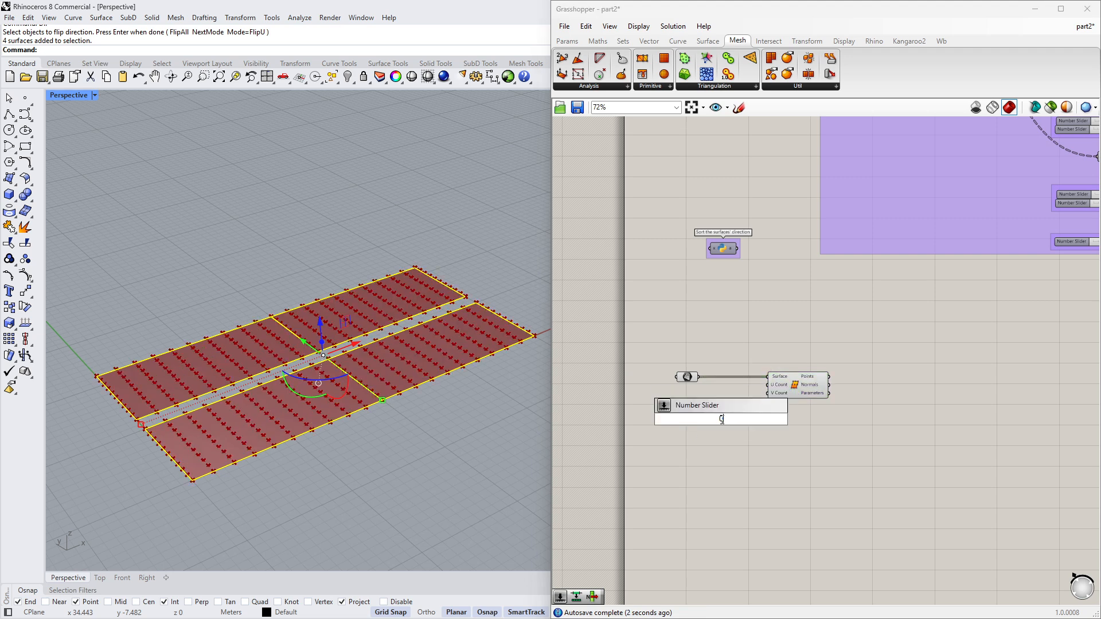
type("<20")
key("Return")
- Duplicate the slider and connect the two sliders to U Count and V Count, setting V Count to 16
scroll(721, 419, "up", 3)
left_click_drag(695, 419, 683, 405)
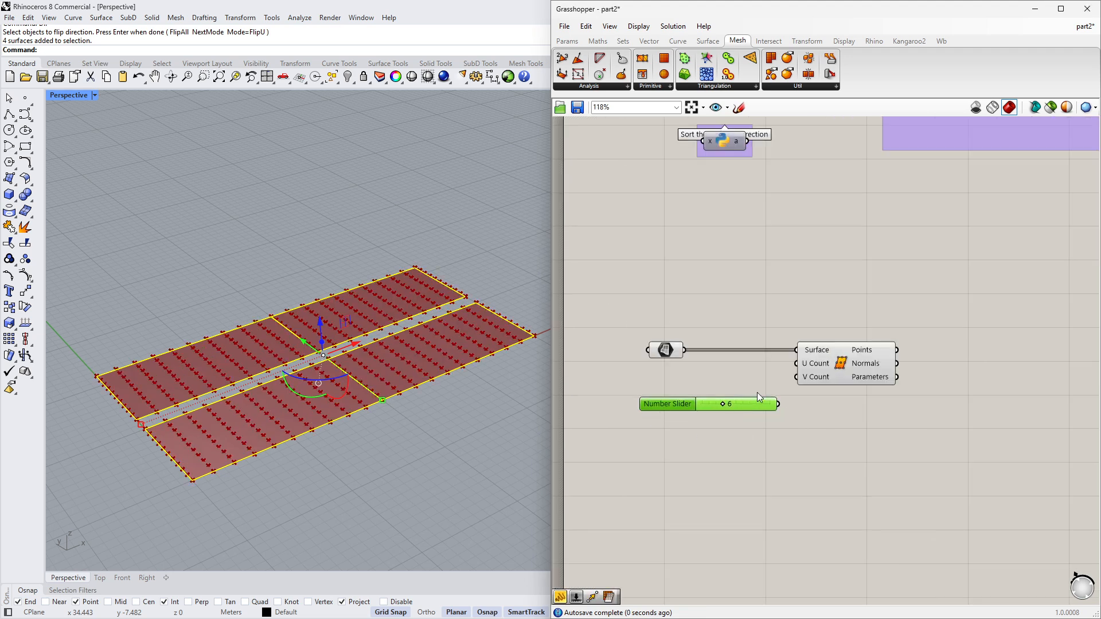
left_click_drag(778, 404, 732, 410)
left_click_drag(757, 405, 797, 378)
left_click_drag(703, 406, 735, 404)
left_click(436, 395)
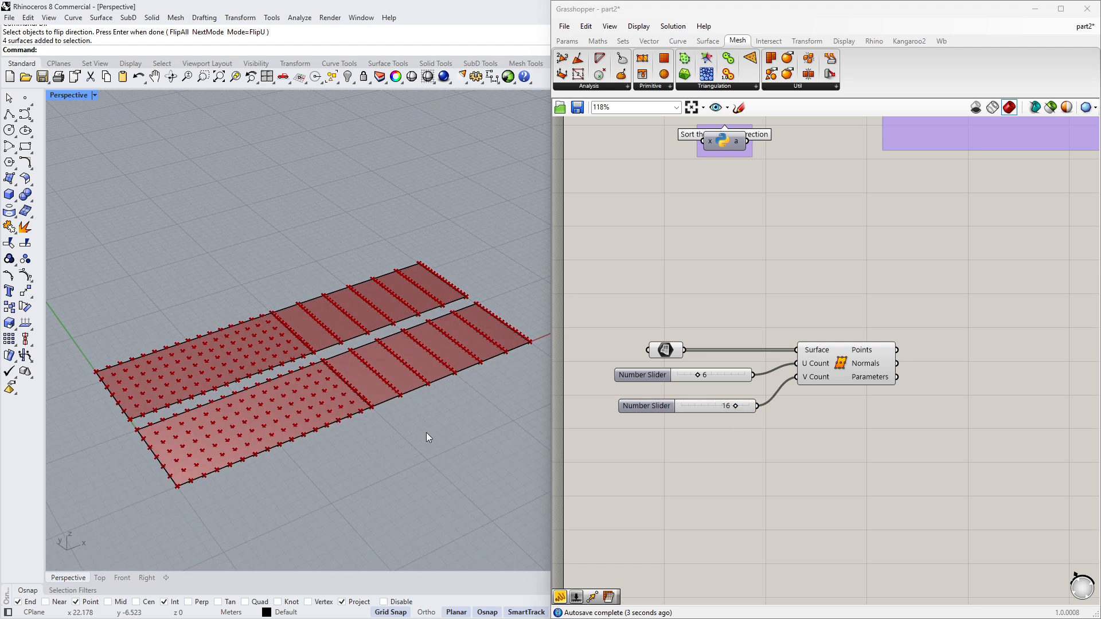
- Set the U Count slider to 4 and the V Count slider to 17
scroll(679, 380, "up", 2)
left_click_drag(700, 373, 690, 374)
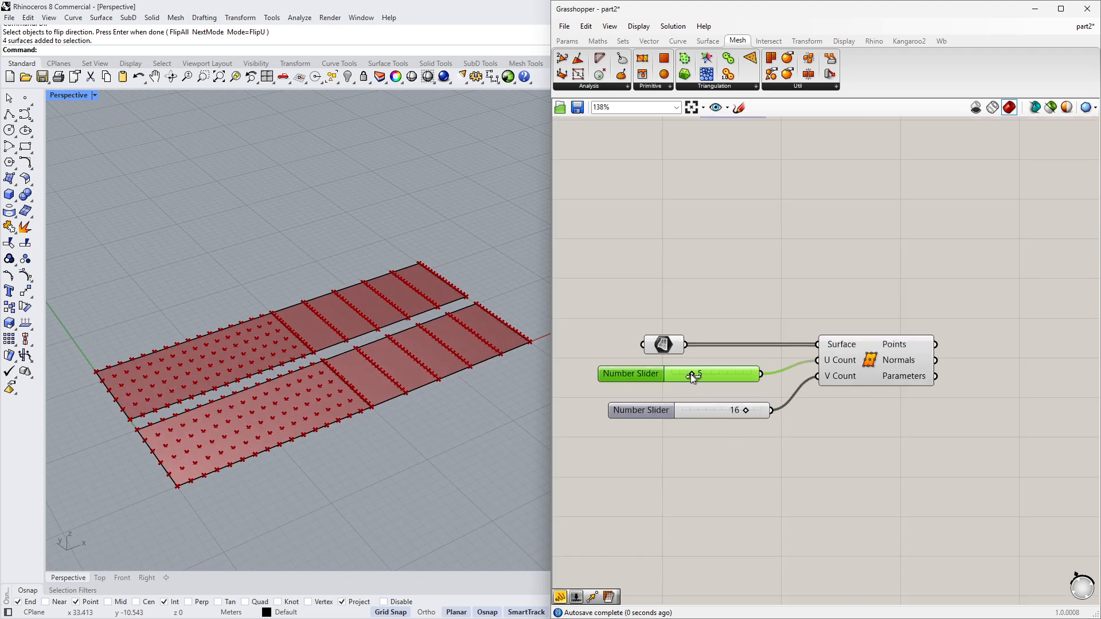
scroll(388, 380, "down", 2)
scroll(434, 353, "up", 2)
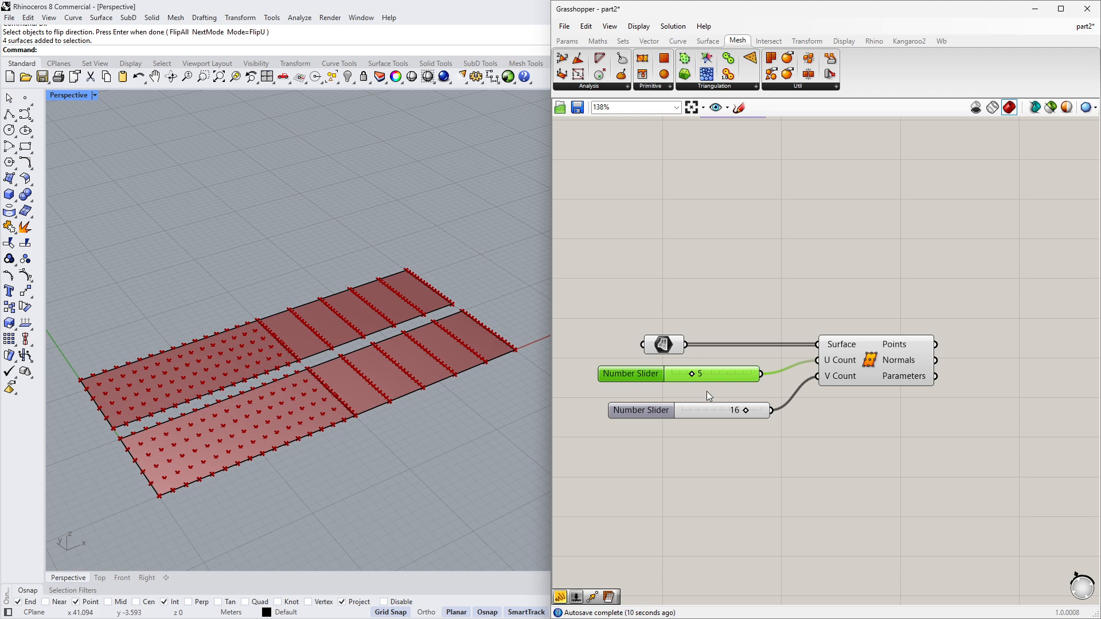
mouse_move(690, 373)
left_mouse_down()
mouse_move(716, 373)
mouse_move(687, 374)
left_mouse_up()
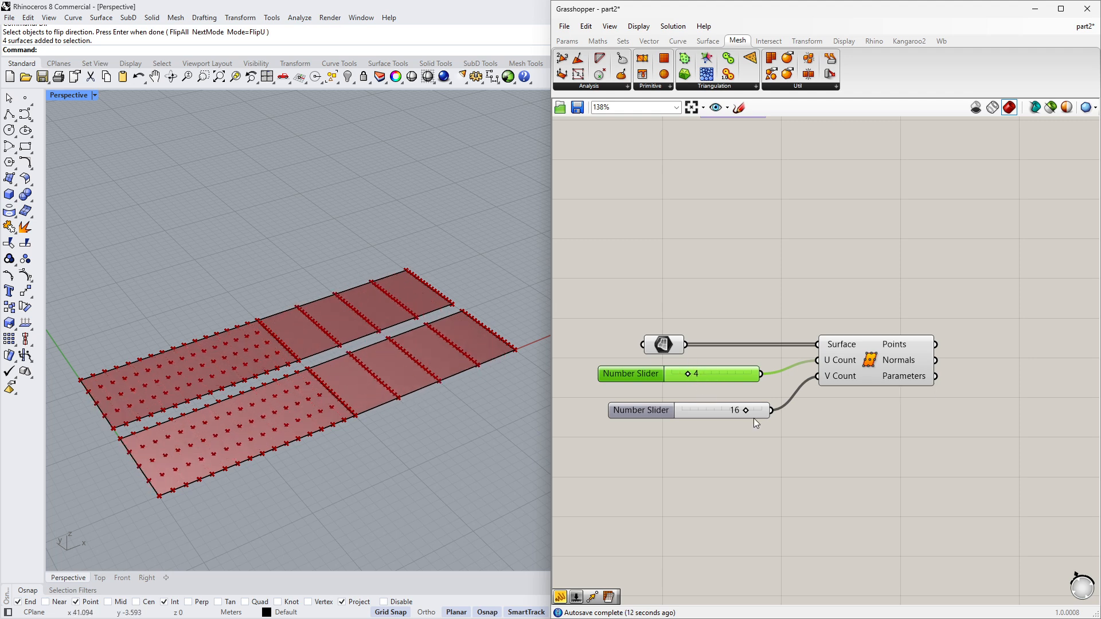
mouse_move(745, 410)
left_mouse_down()
mouse_move(728, 410)
mouse_move(743, 410)
left_mouse_up()
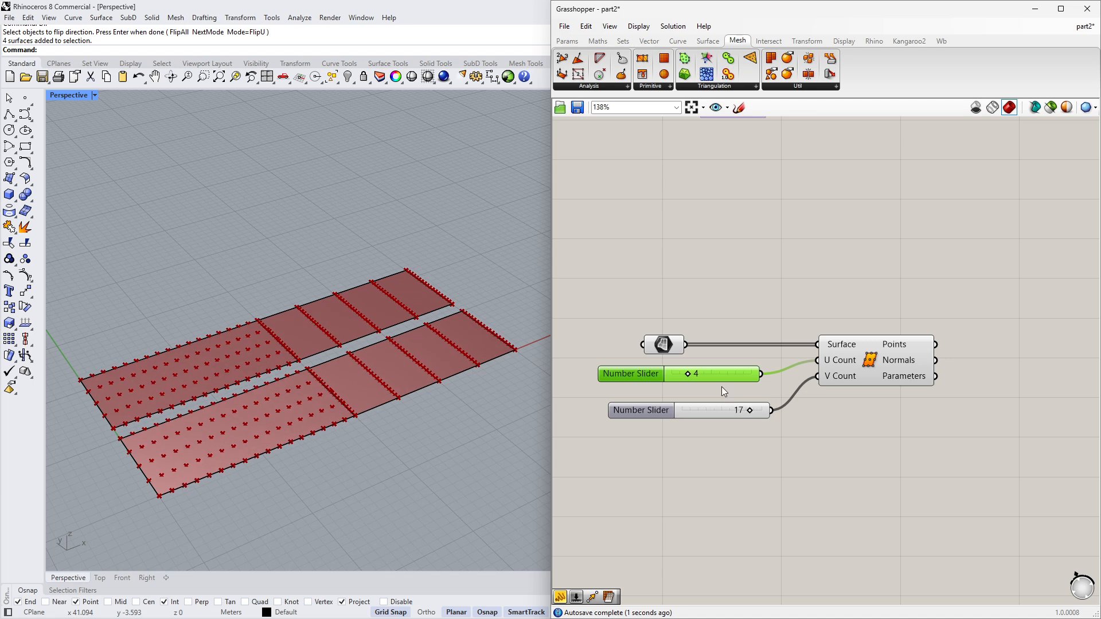
scroll(721, 390, "down", 2)
scroll(741, 418, "up", 1)
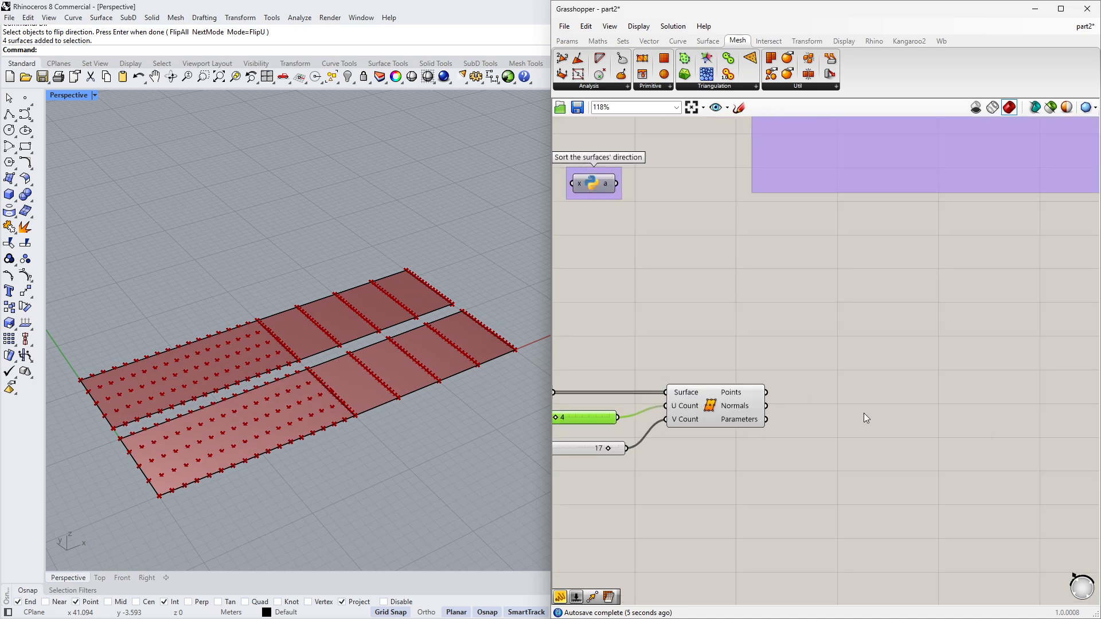
- Add a Move component and connect Divide Surface's Points to its Geometry input and Normals to its Motion input
double_click(814, 415)
type("move")
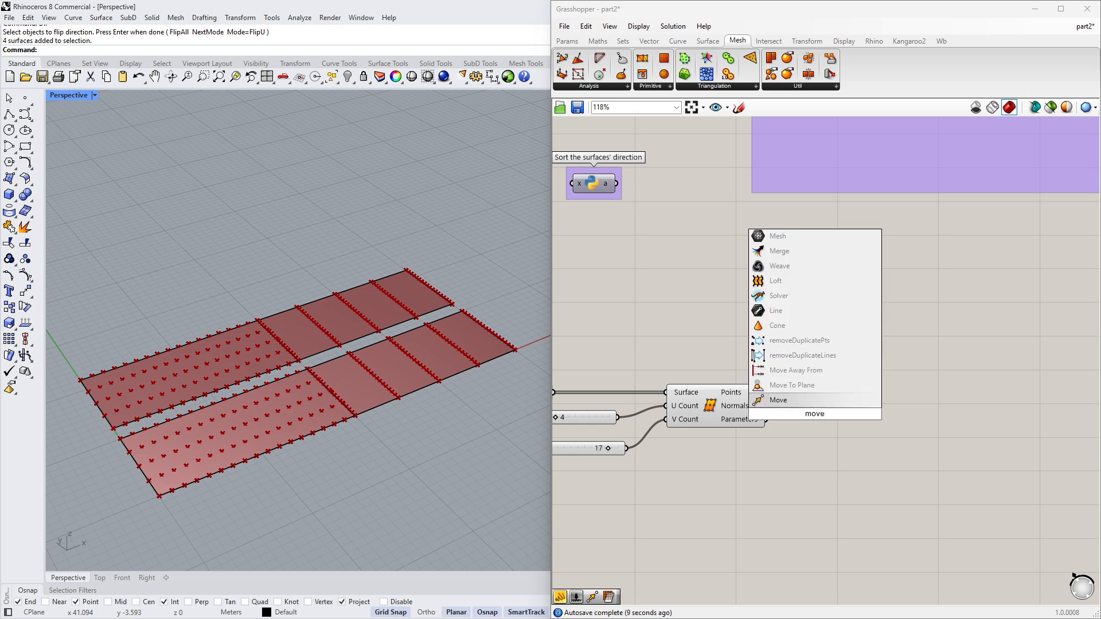
key("Return")
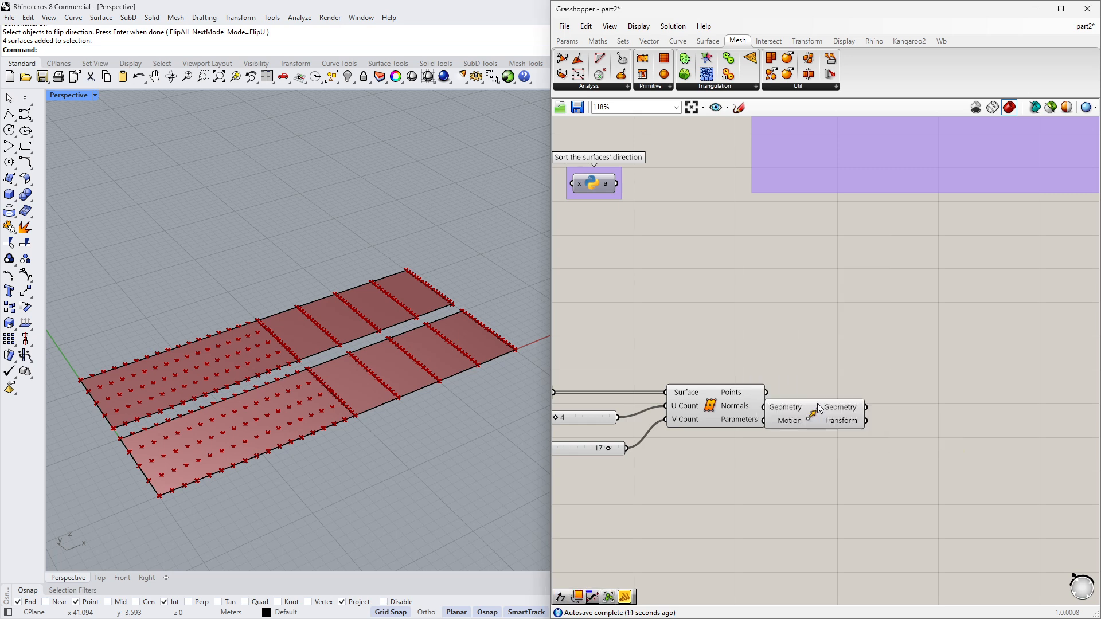
scroll(729, 396, "up", 2)
left_click_drag(796, 396, 818, 404)
left_click_drag(834, 412, 845, 400)
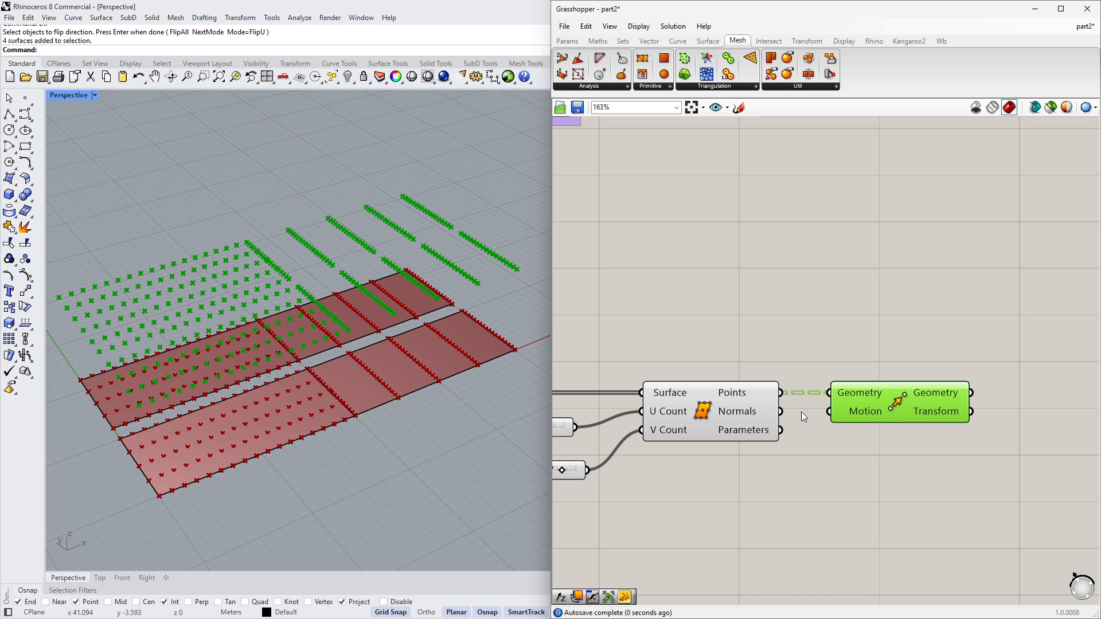
left_click_drag(781, 411, 830, 412)
- Toggle the Divide Surface component's preview and orbit the viewport to inspect the moved point grids
left_click(663, 458)
right_click_drag(404, 457, 529, 374)
left_click(692, 418)
middle_click(692, 418)
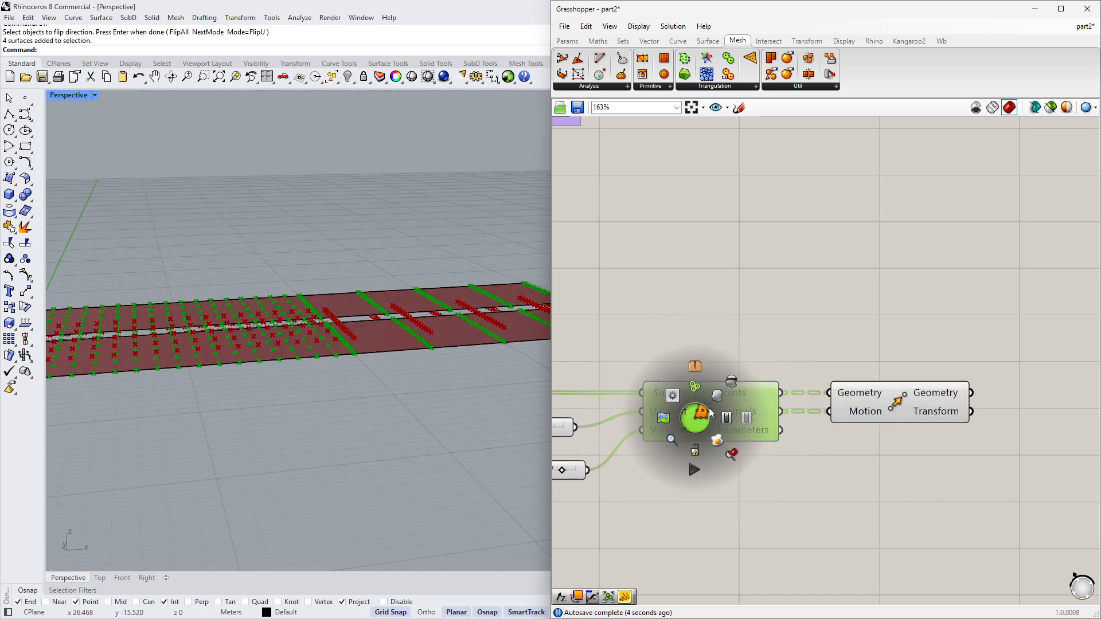
left_click(717, 394)
right_click_drag(410, 370, 386, 333)
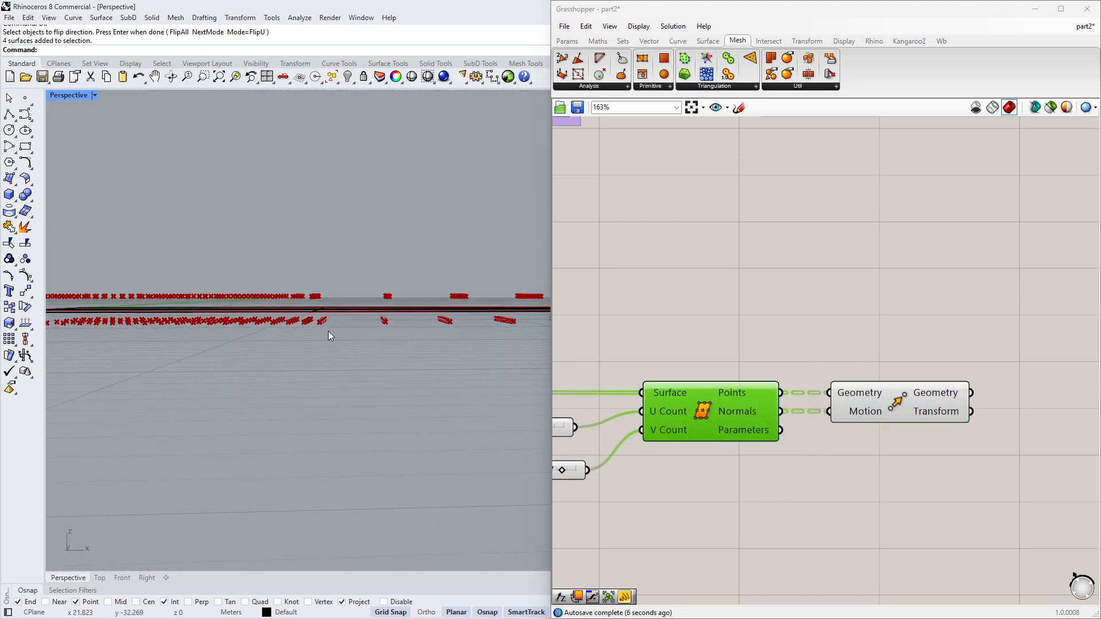
right_click_drag(266, 347, 211, 382)
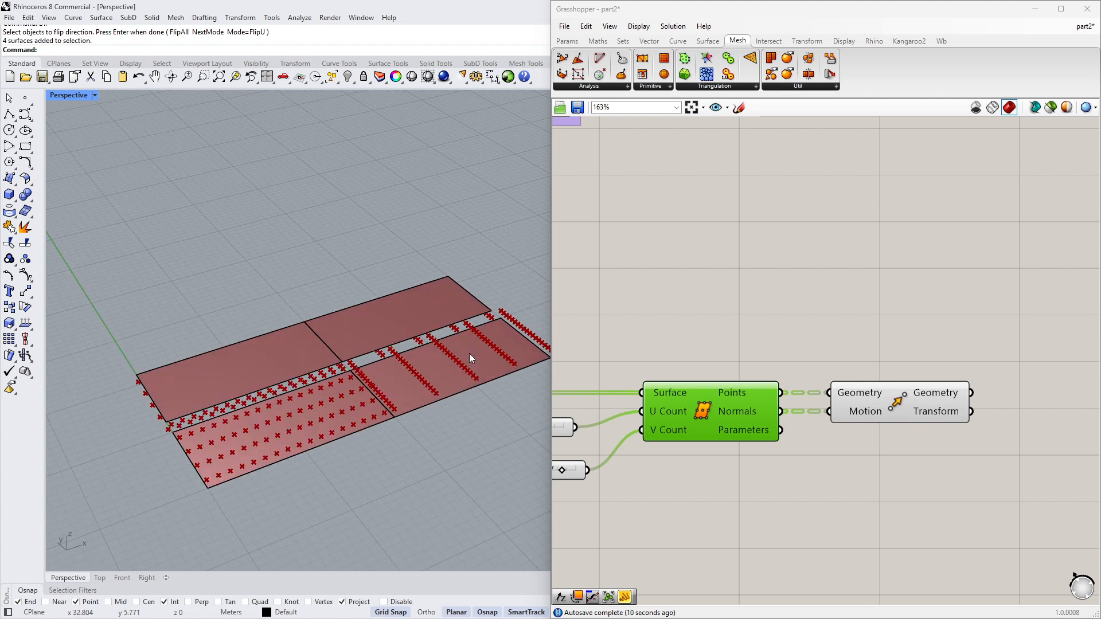
- Insert the 'Sort the surfaces' direction' Python component between the Surface parameter and Divide Surface's Surface input
scroll(896, 384, "down", 3)
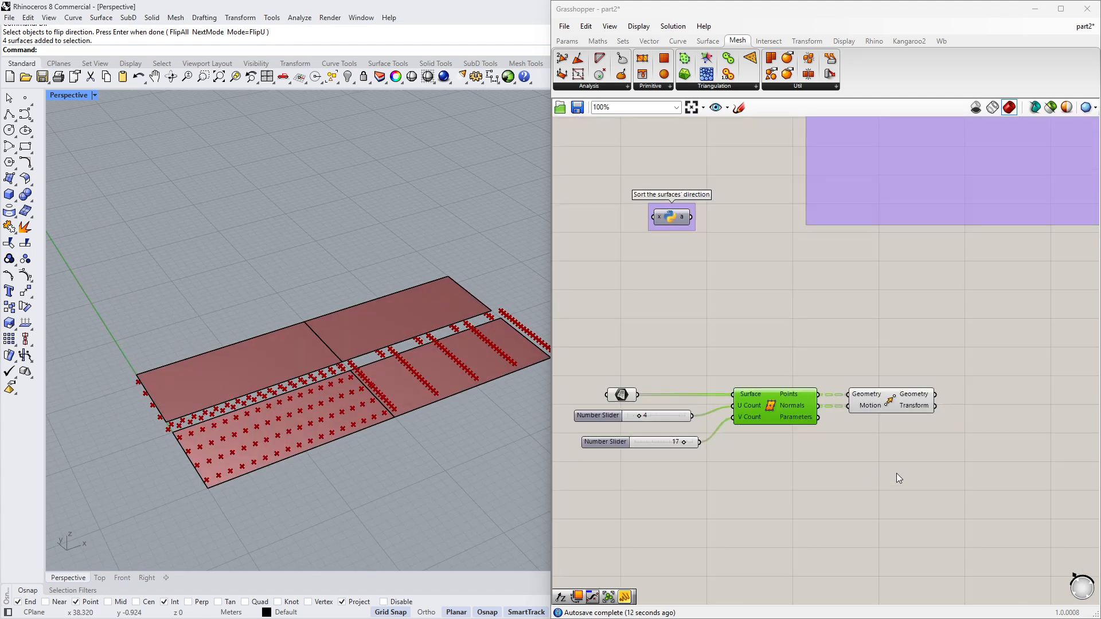
right_click_drag(640, 348, 660, 344)
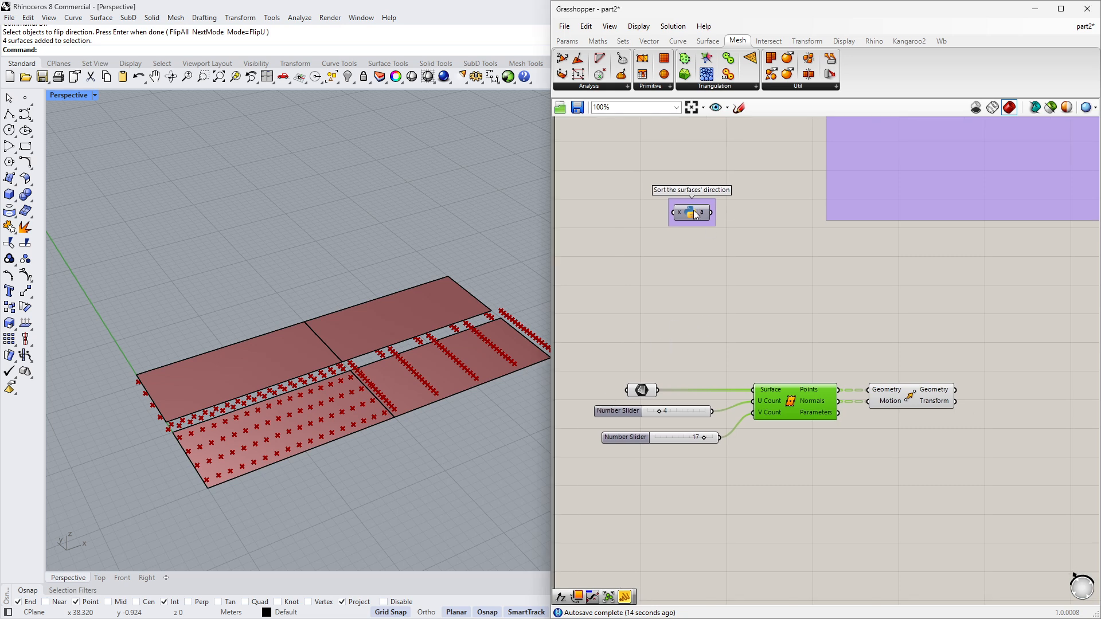
left_click_drag(693, 210, 711, 299)
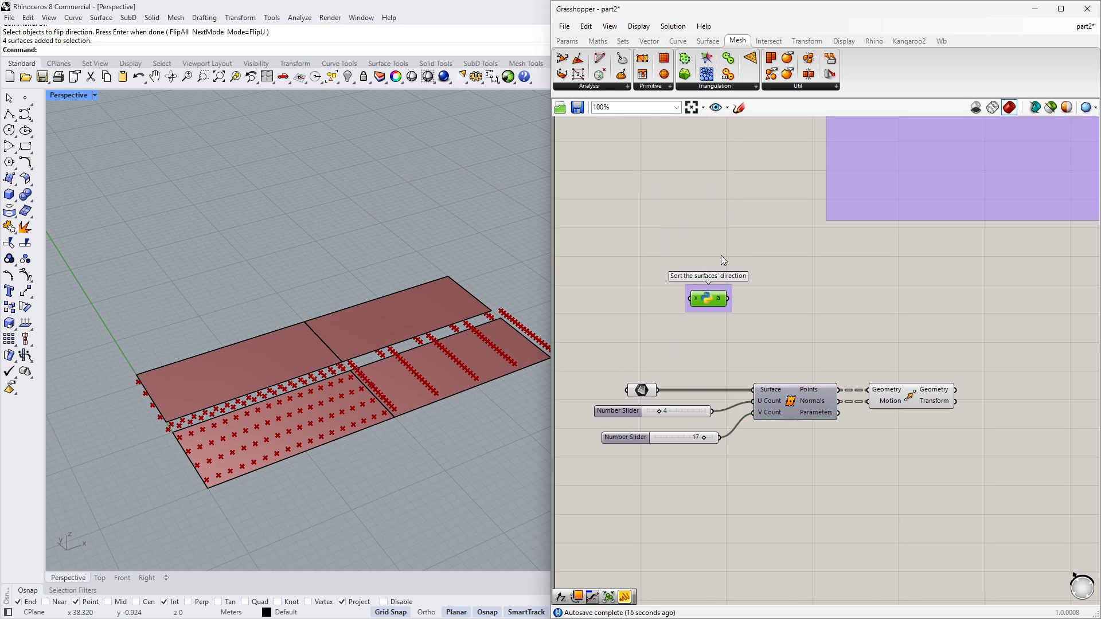
left_click(690, 359)
right_click_drag(705, 363, 741, 366)
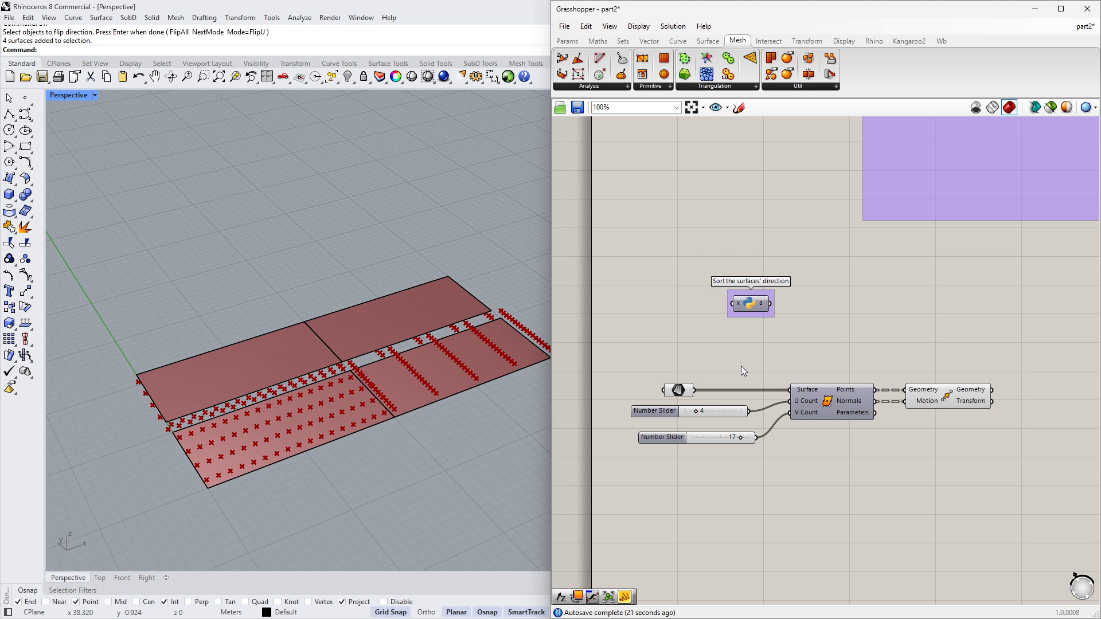
scroll(739, 371, "up", 2)
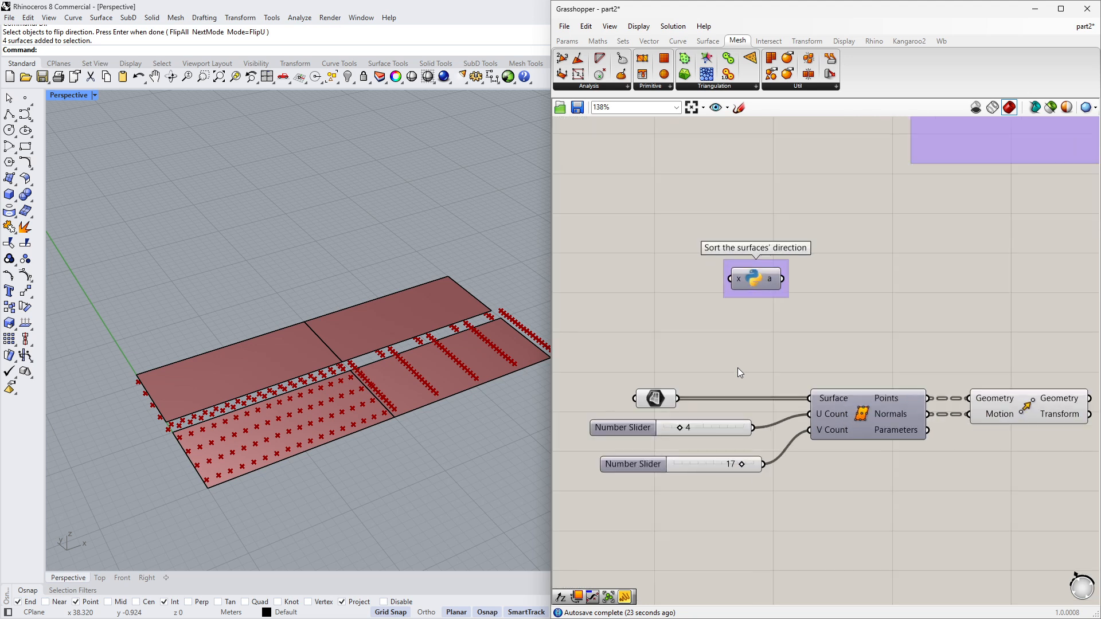
left_click_drag(677, 398, 811, 395)
- Set the V Count slider to 10 and the U Count slider to 7
right_click_drag(397, 437, 439, 321)
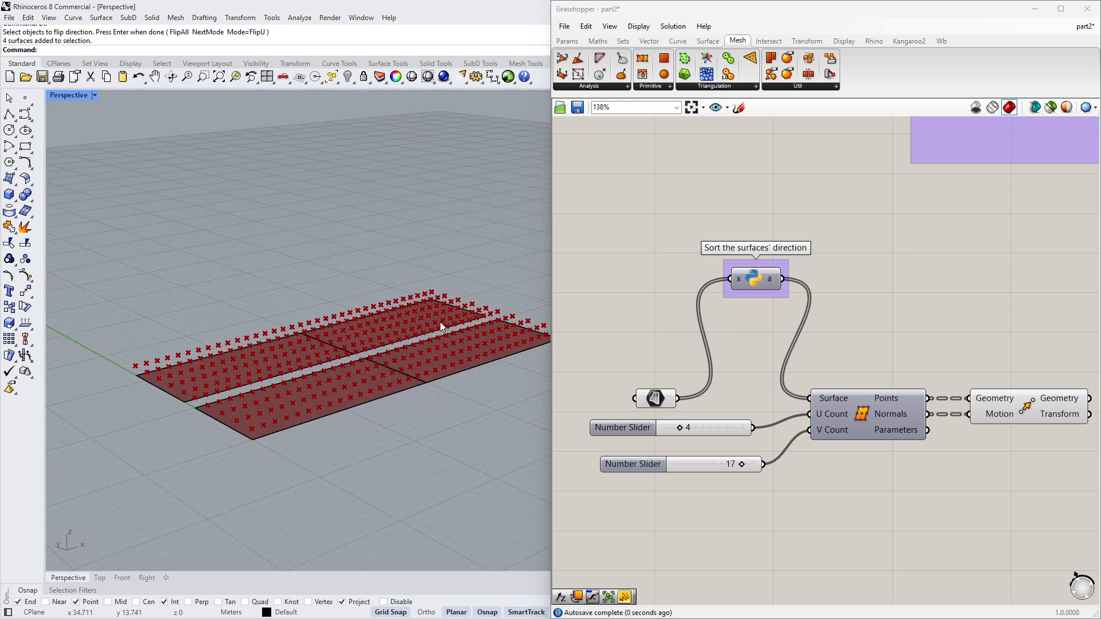
right_click_drag(370, 368, 344, 438)
left_click_drag(743, 464, 714, 463)
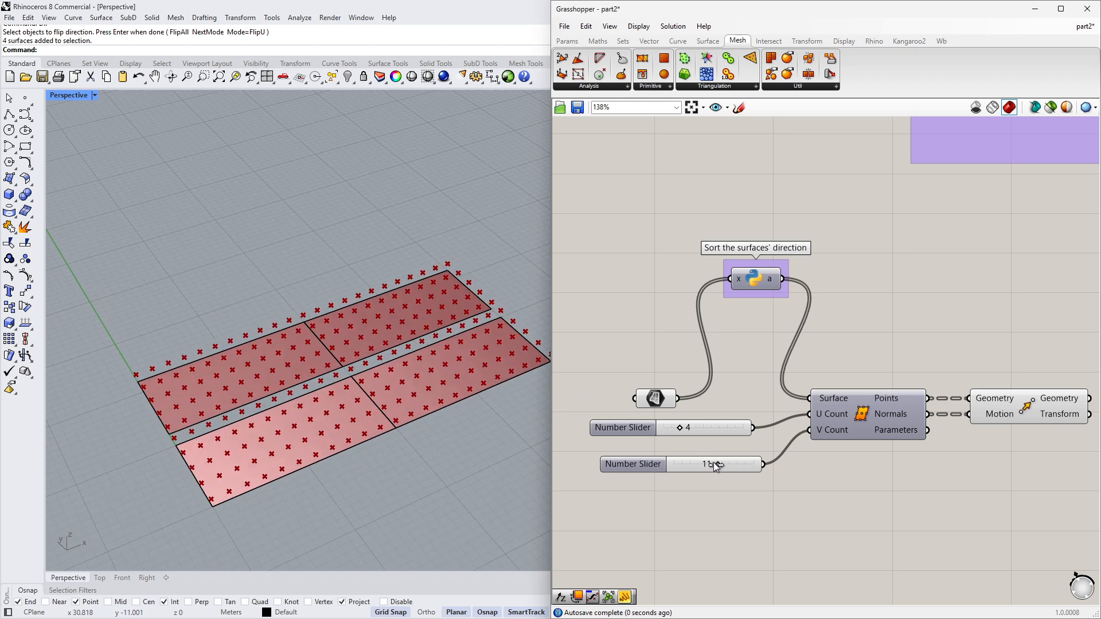
mouse_move(679, 429)
left_mouse_down()
mouse_move(716, 429)
mouse_move(691, 430)
left_mouse_up()
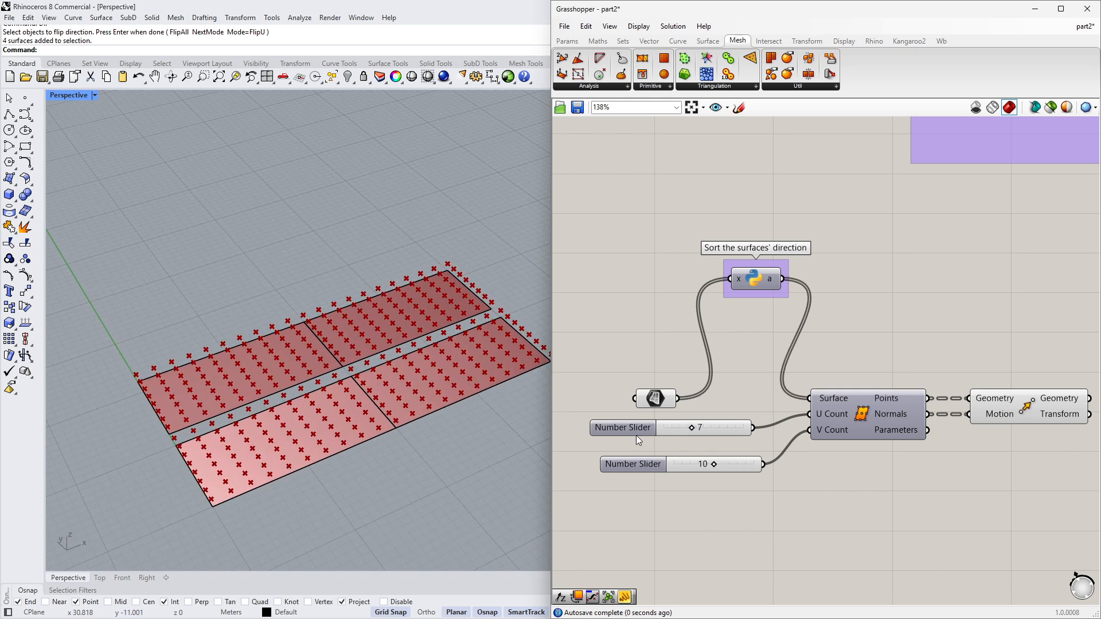
- Rearrange the Surface parameter and the Python component into one row before Divide Surface
right_click_drag(479, 457, 355, 427)
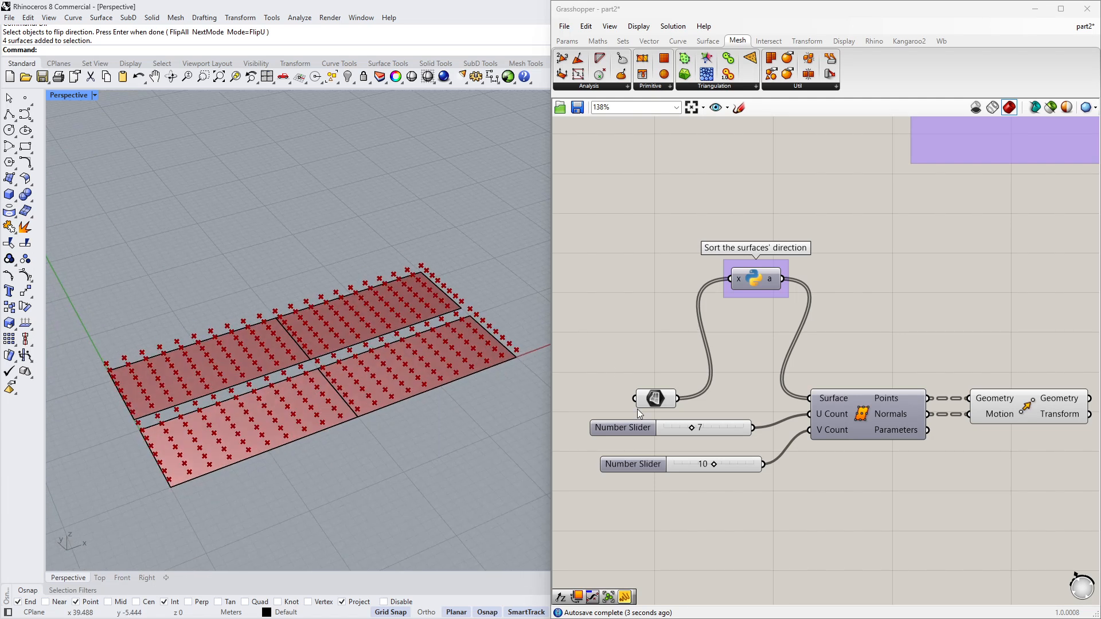
left_click_drag(656, 399, 616, 395)
left_click_drag(754, 280, 725, 395)
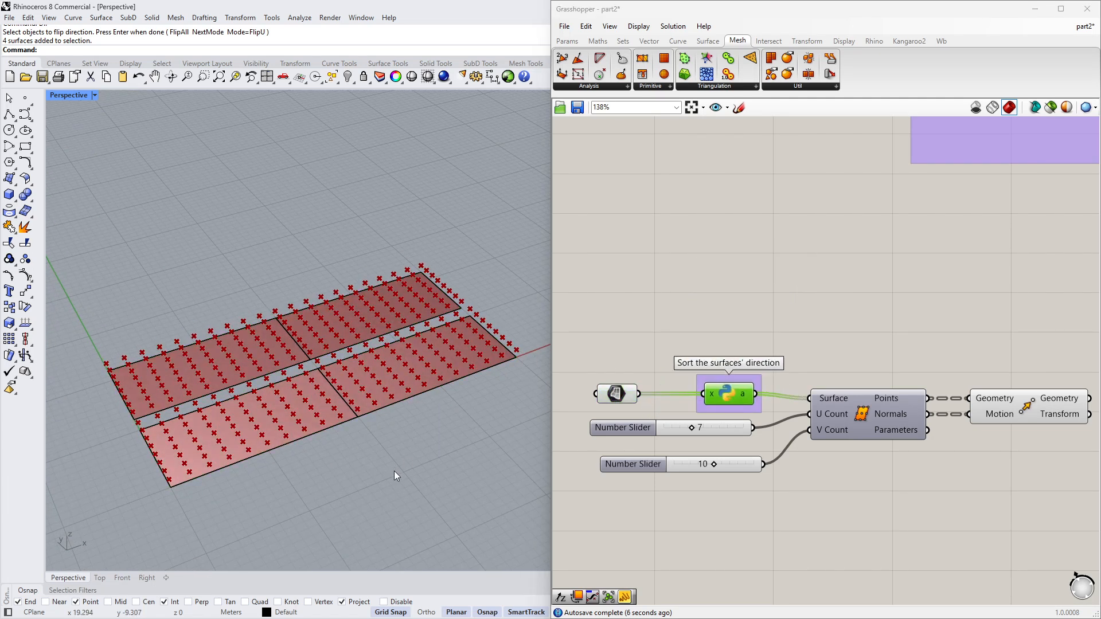
- Delete the four referenced surfaces from the Rhino viewport and clear the Surface parameter's values
left_click_drag(394, 470, 288, 336)
key("Delete")
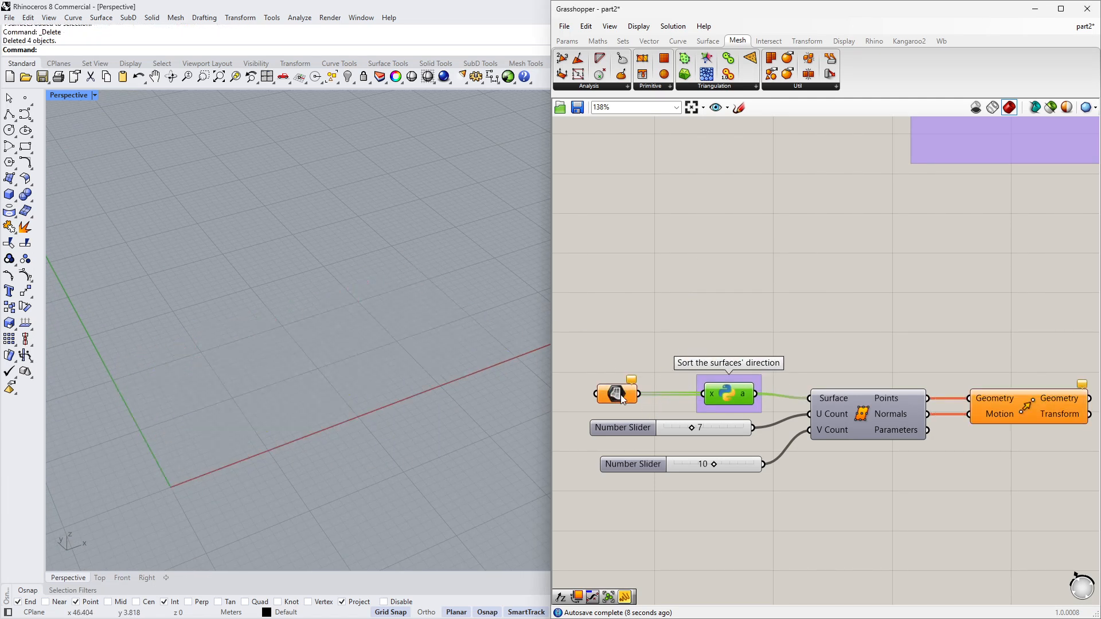
right_click(618, 394)
left_click(645, 567)
- Delete the Divide Surface and Move components together with both number sliders
scroll(657, 344, "down", 2)
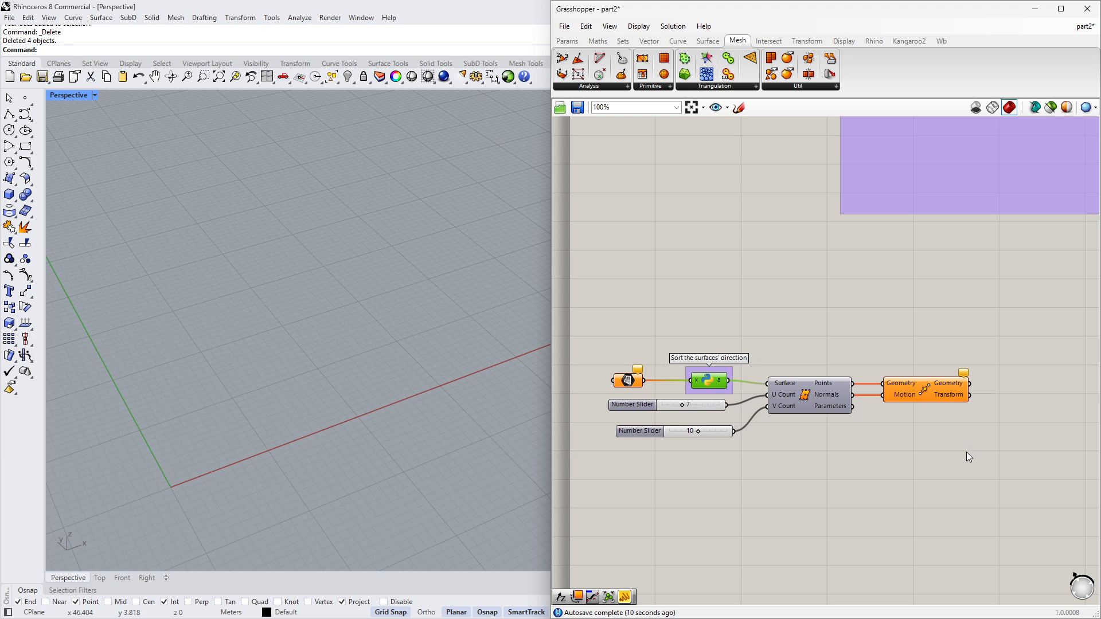
left_click_drag(965, 452, 809, 347)
key("Delete")
left_click_drag(759, 459, 707, 408)
key("Delete")
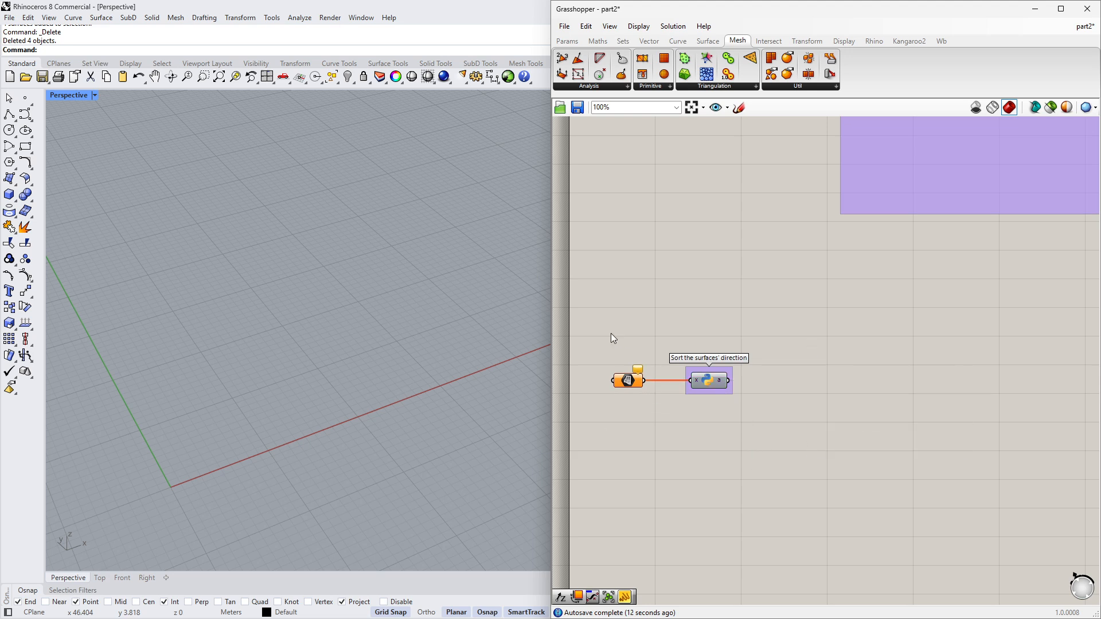
- Turn on the preview of the Catenary component to show the catenary curves
left_click_drag(610, 333, 738, 373)
scroll(687, 415, "down", 6)
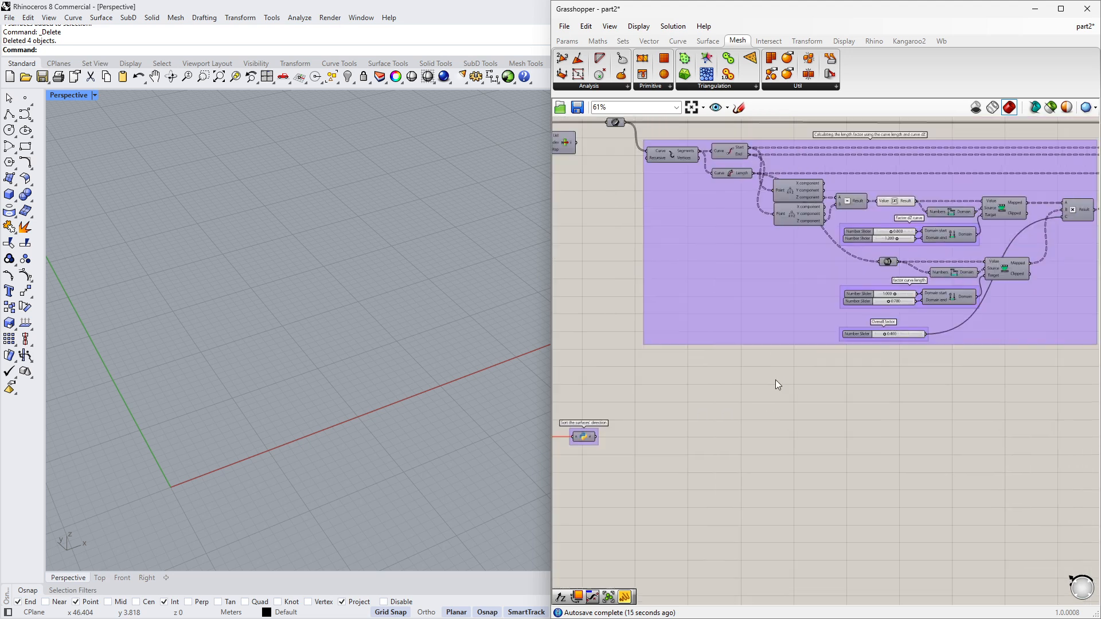
scroll(952, 289, "up", 4)
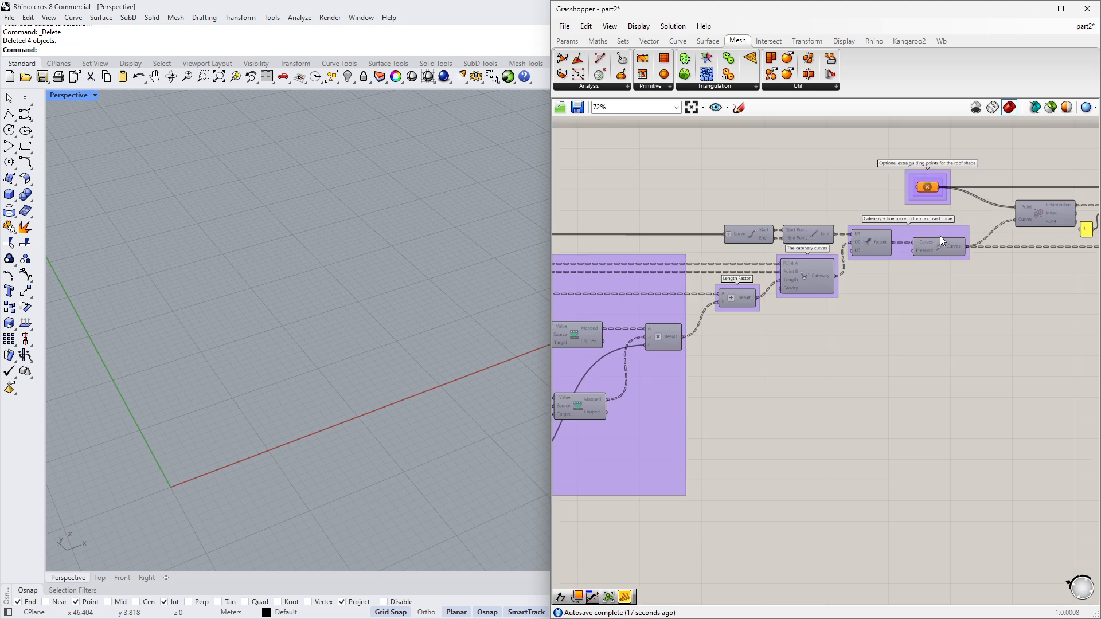
right_click_drag(910, 307, 813, 316)
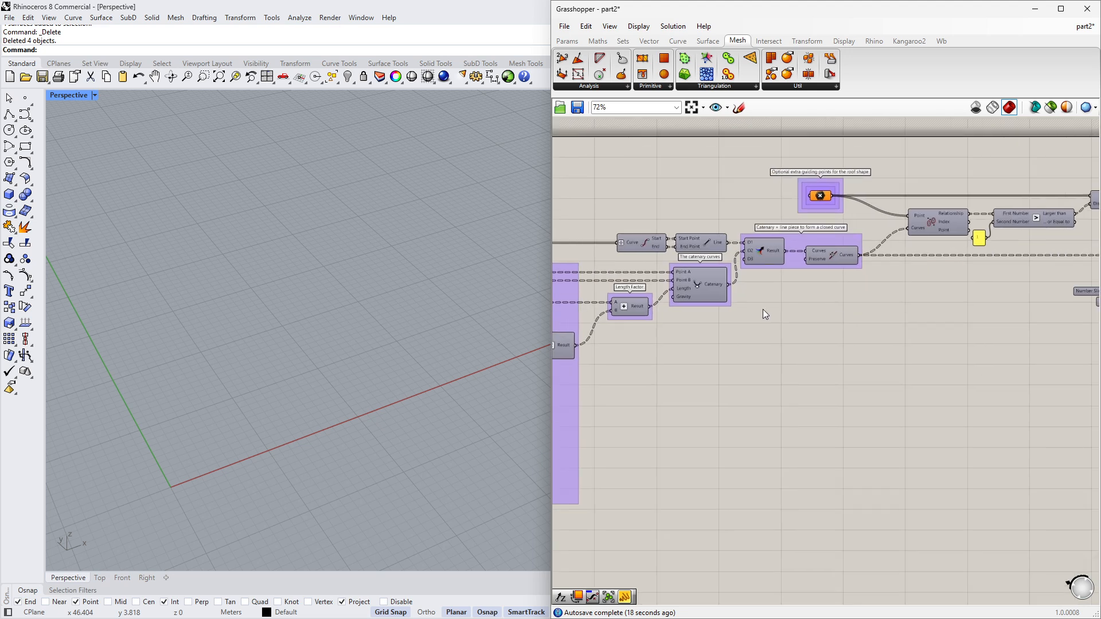
left_click(697, 283)
middle_click(730, 369)
left_click(751, 349)
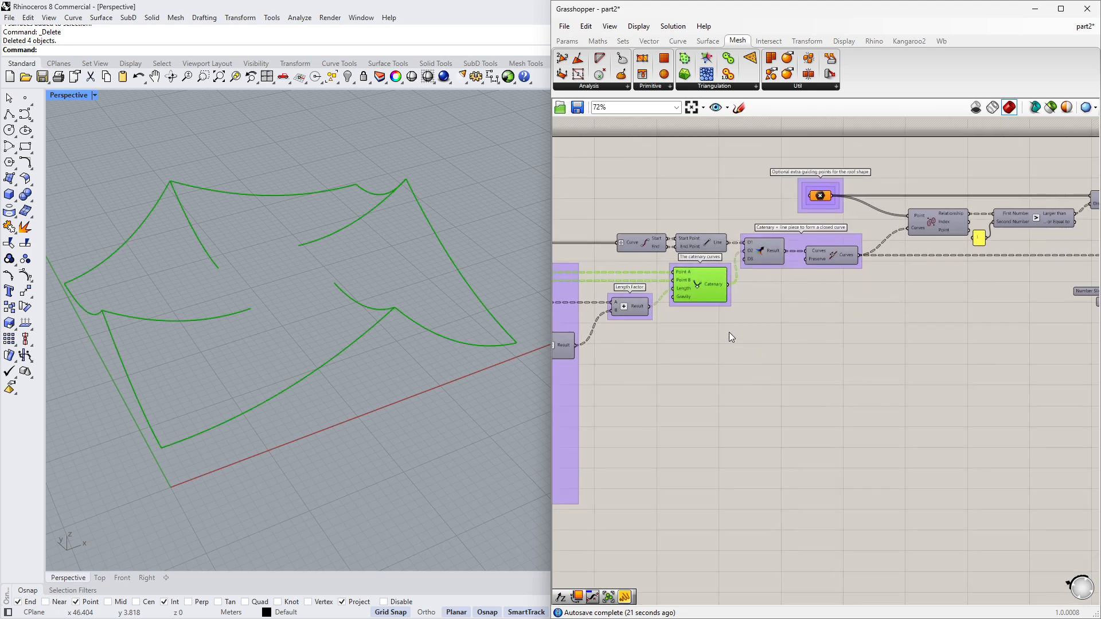
- Connect the List Item output to the curve parameter that feeds the catenary setup
scroll(730, 338, "down", 3)
right_click_drag(682, 316, 769, 319)
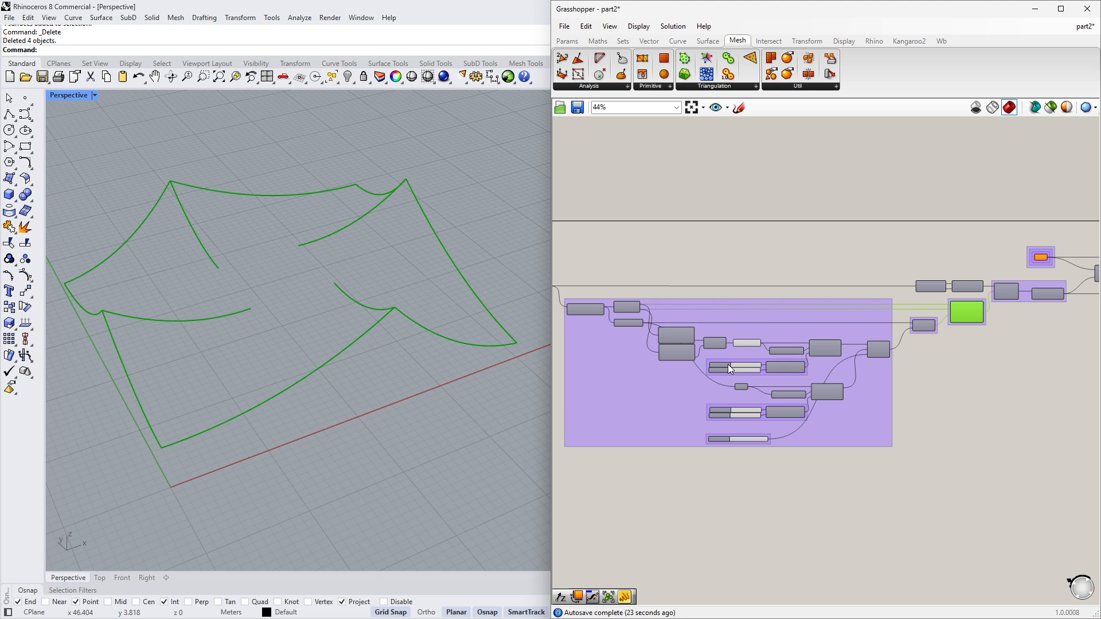
right_click_drag(727, 365, 899, 371)
right_click_drag(675, 354, 757, 356)
scroll(767, 318, "up", 4)
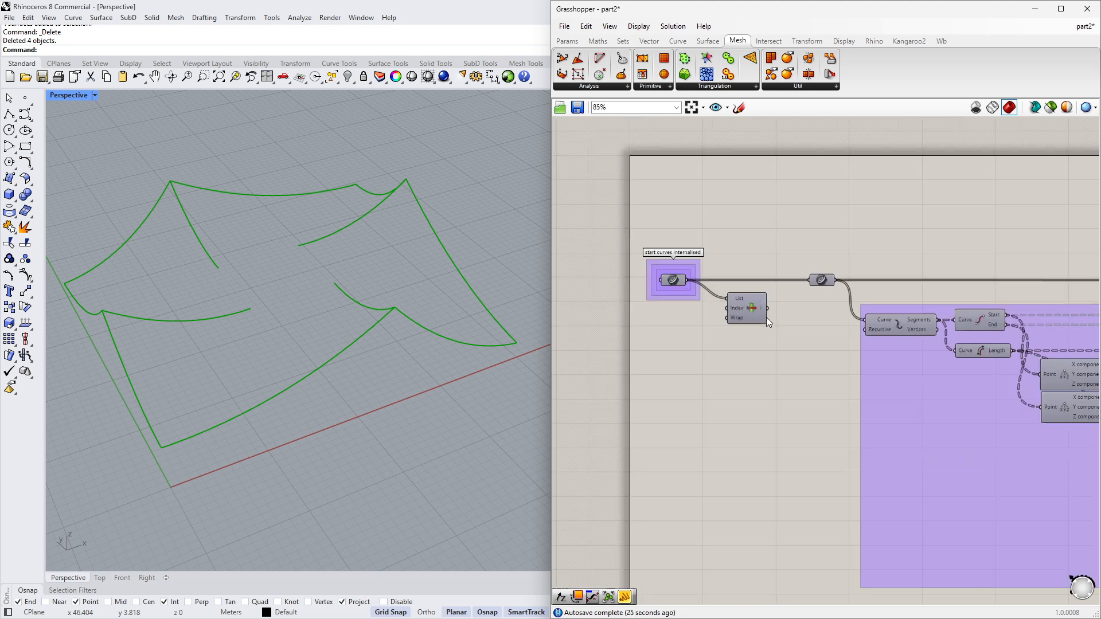
scroll(766, 317, "up", 1)
left_click_drag(767, 307, 810, 274)
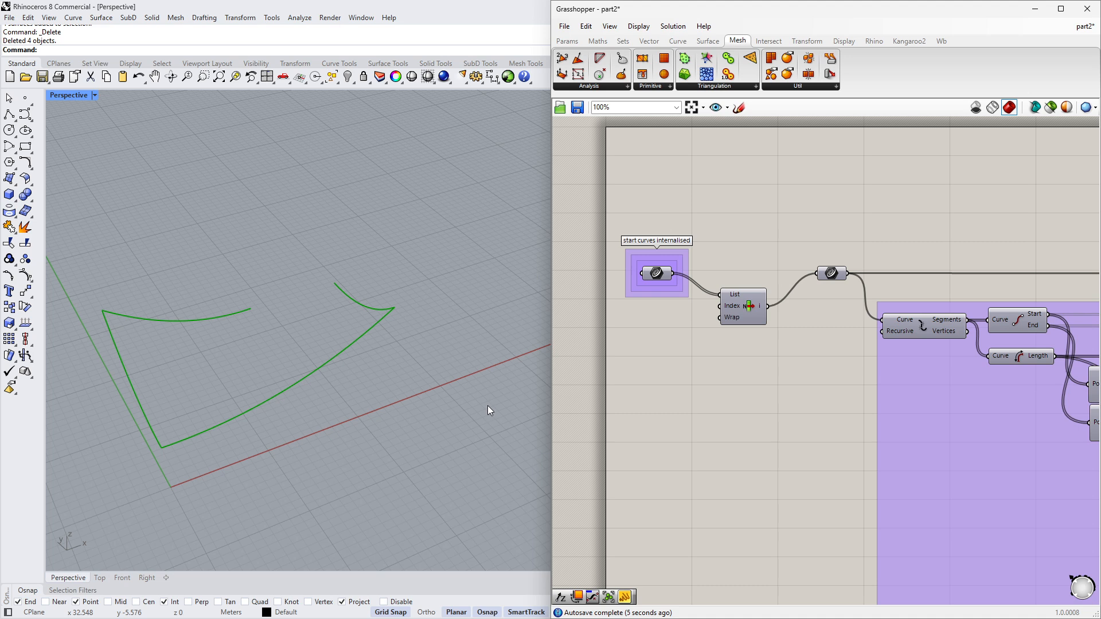
- Switch to the Top view and draw a 15 by 15 m corner-point surface starting at the origin
right_click_drag(472, 406, 284, 278)
scroll(281, 262, "up", 5)
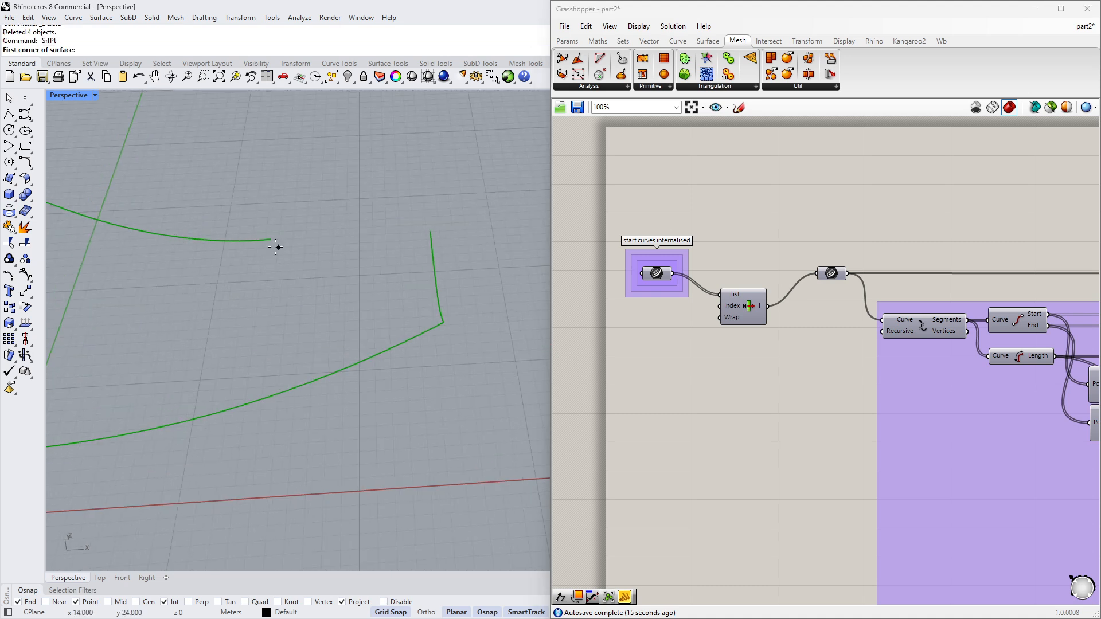
mouse_move(270, 239)
right_mouse_down()
mouse_move(270, 285)
mouse_move(261, 252)
right_mouse_up()
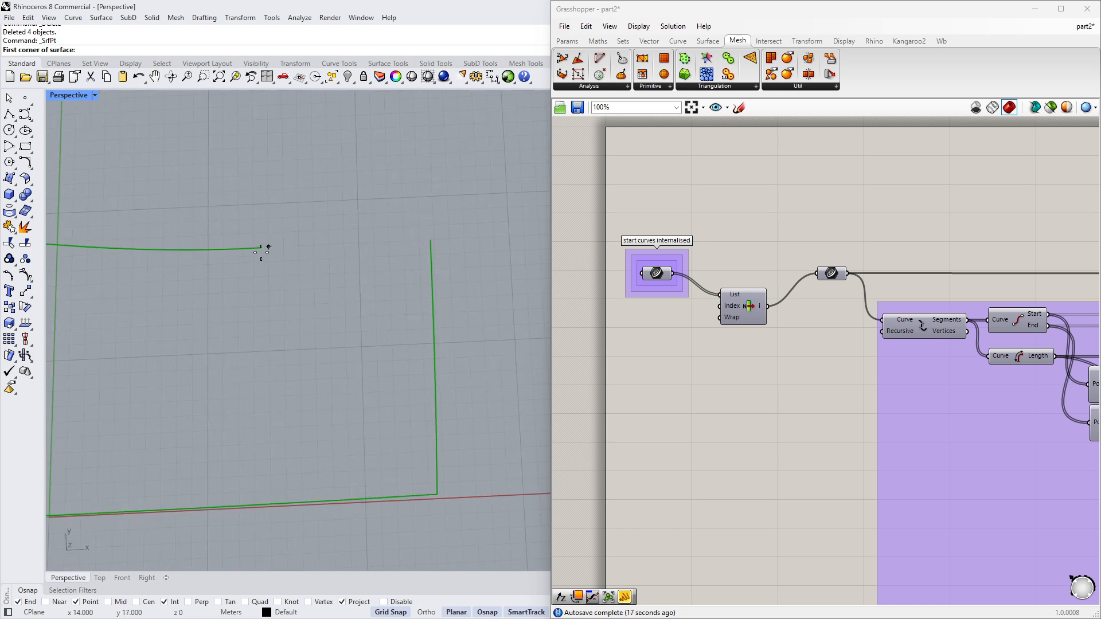
scroll(528, 374, "down", 4)
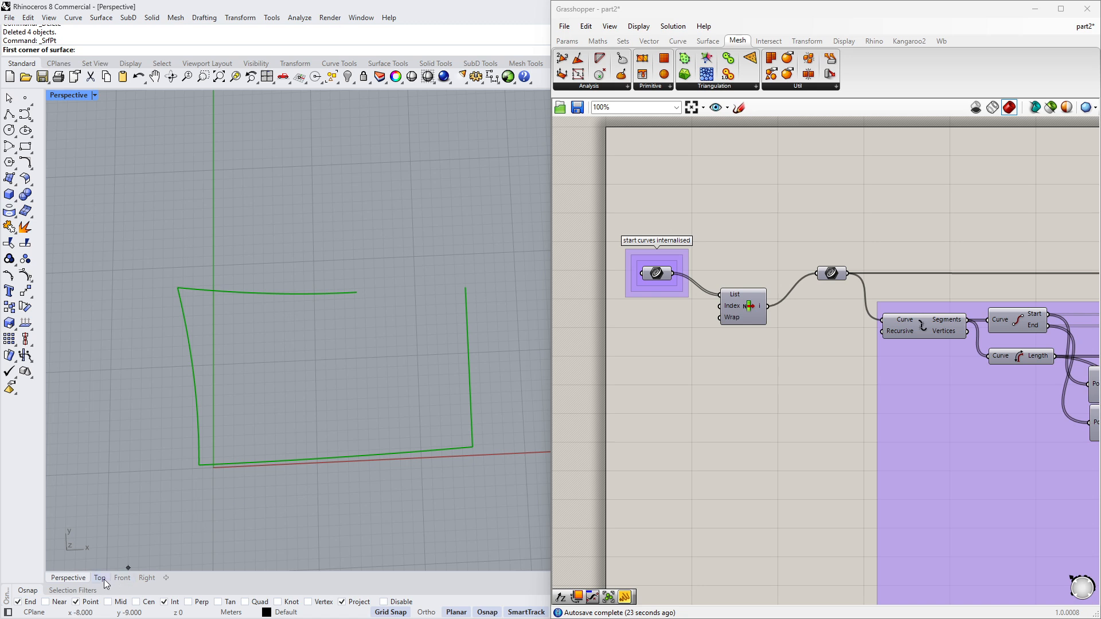
left_click(99, 578)
scroll(368, 344, "down", 3)
scroll(353, 347, "up", 2)
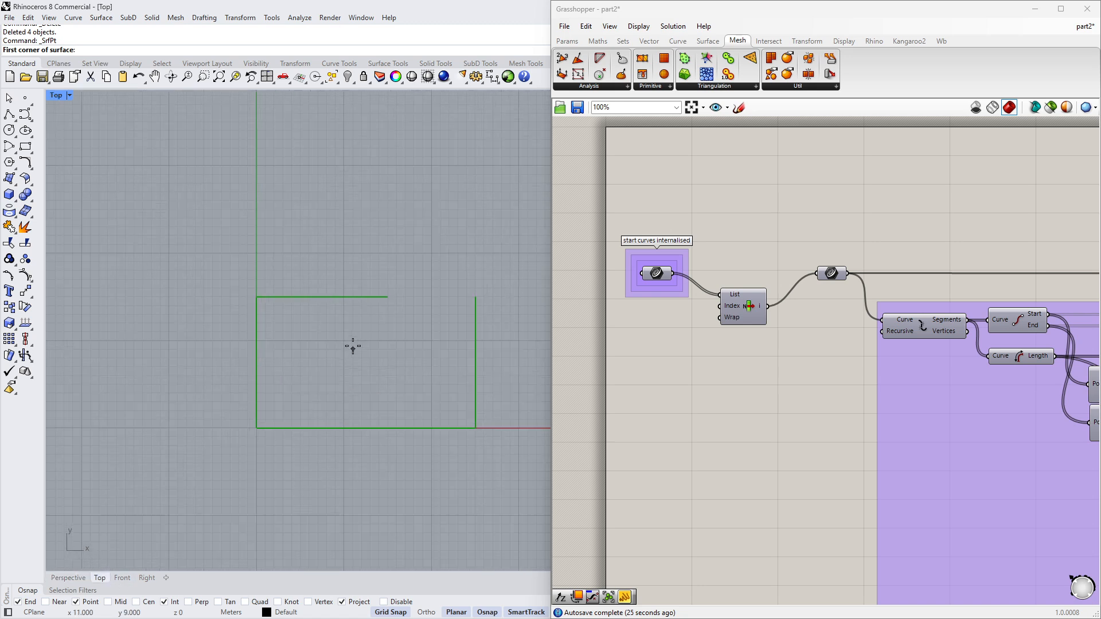
left_click(256, 296)
left_click(386, 297)
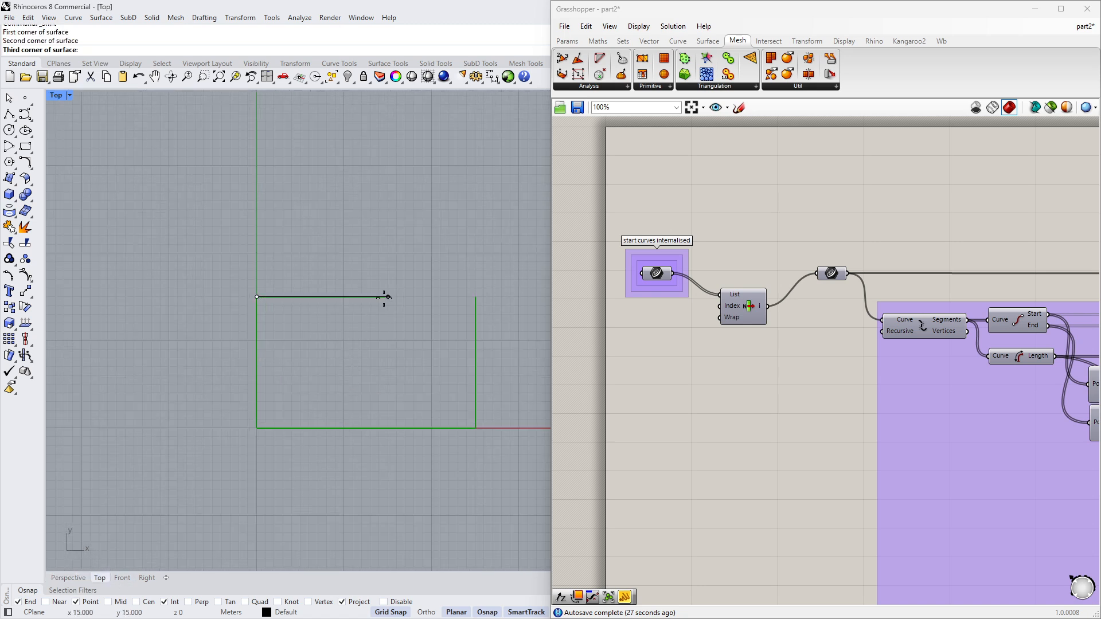
left_click(388, 427)
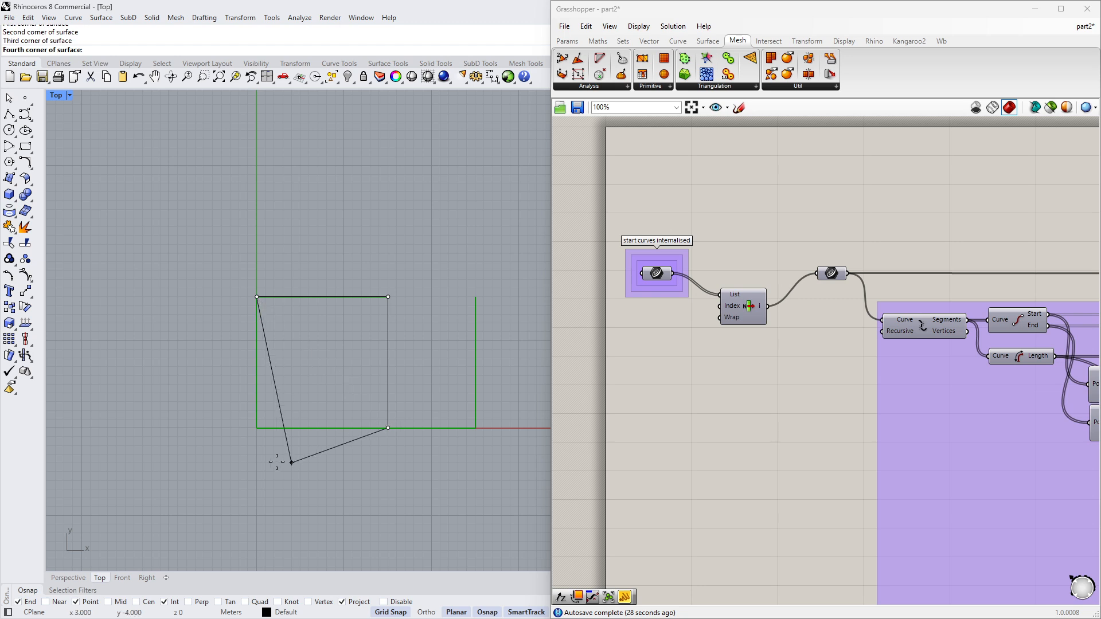
left_click(256, 427)
- Draw a second corner-point surface, 10 by 15 m, adjoining the first from x 15 to x 25
scroll(352, 355, "up", 1)
key("Return")
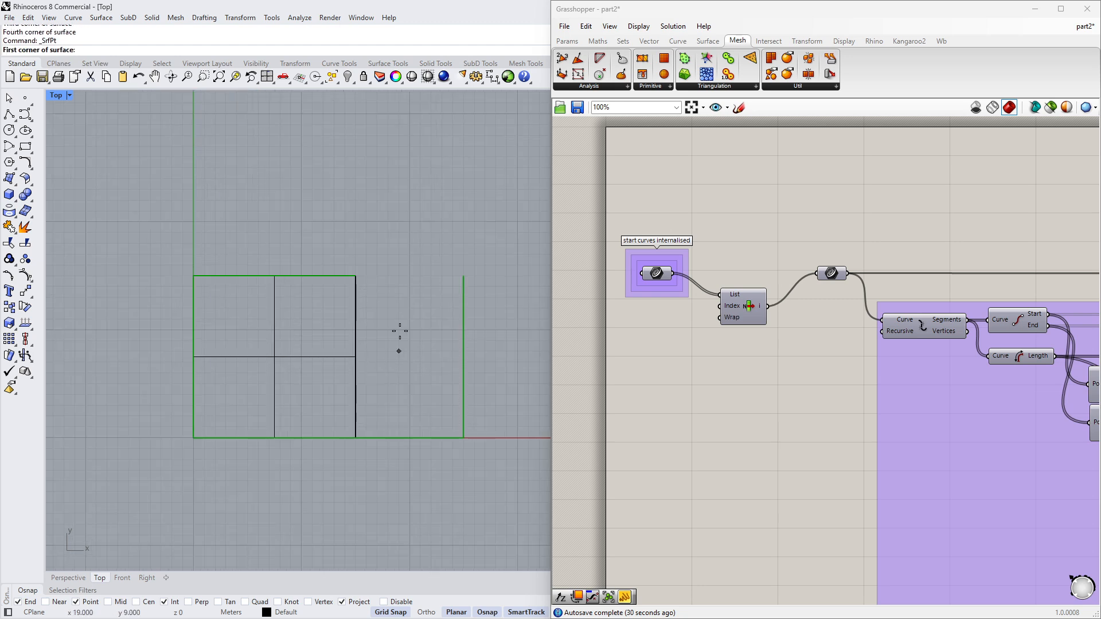
left_click(356, 276)
left_click(463, 276)
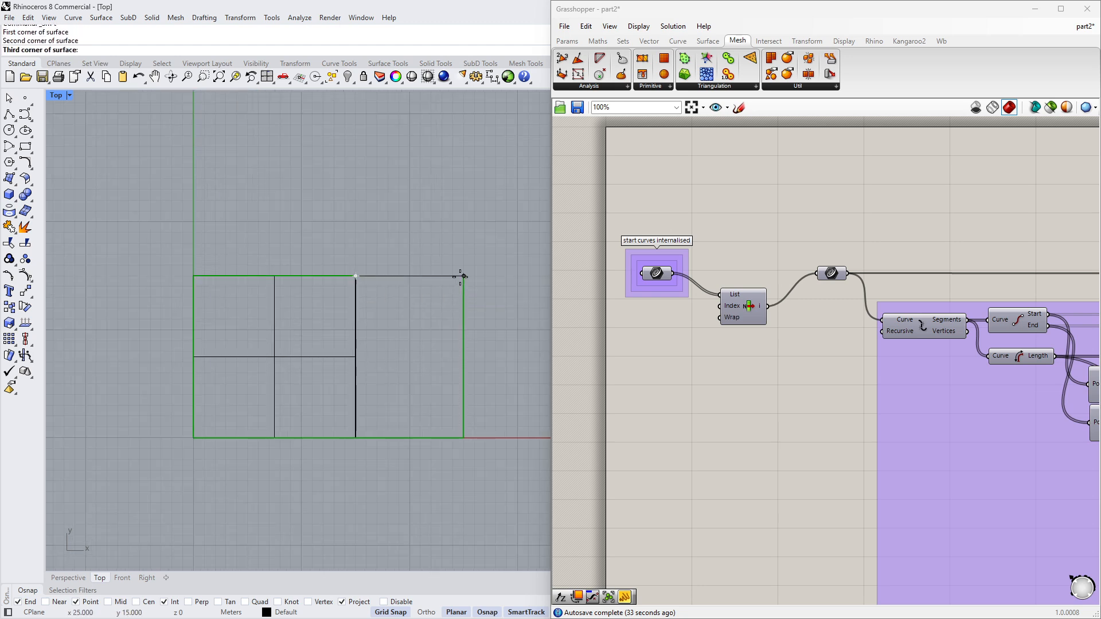
left_click(463, 438)
left_click(358, 438)
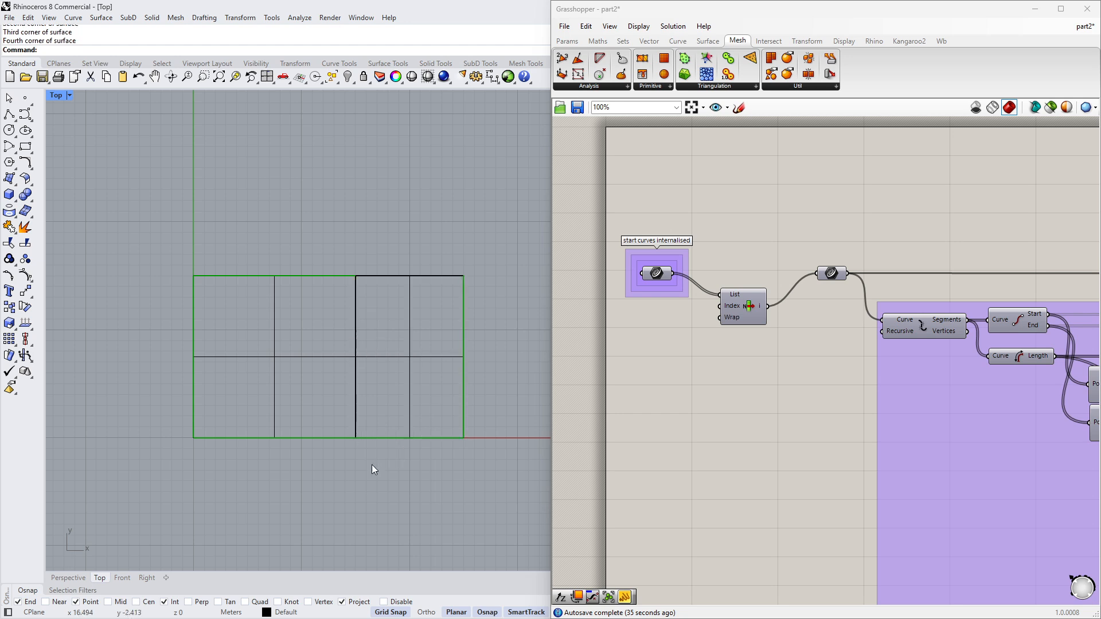
- Select both drawn Rhino surfaces and set them as multiple surfaces in the Surface parameter feeding the surface-sorting component
left_click(80, 577)
right_click_drag(378, 425, 406, 395)
right_click_drag(376, 432, 423, 404)
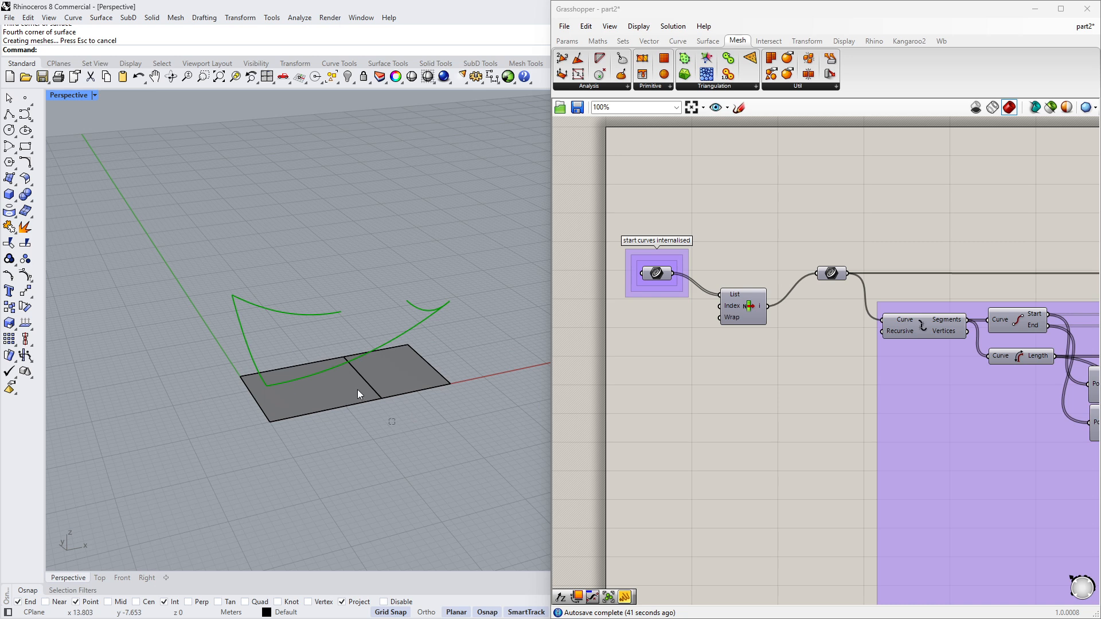
left_click_drag(394, 425, 353, 385)
scroll(727, 442, "down", 3)
right_click_drag(733, 582, 686, 367)
scroll(662, 433, "up", 4)
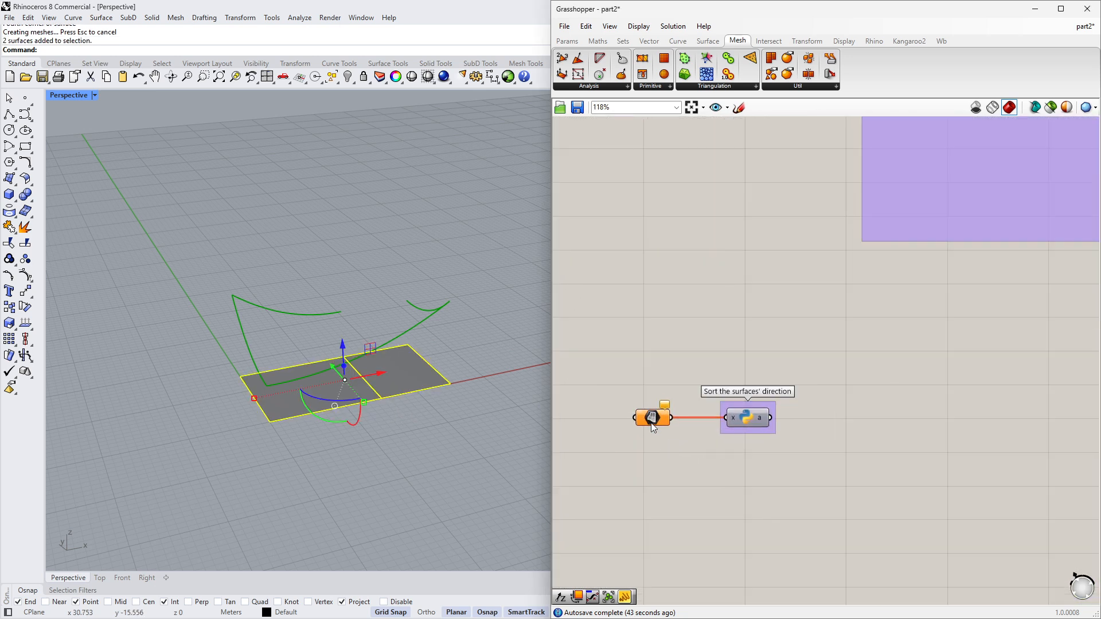
right_click(652, 426)
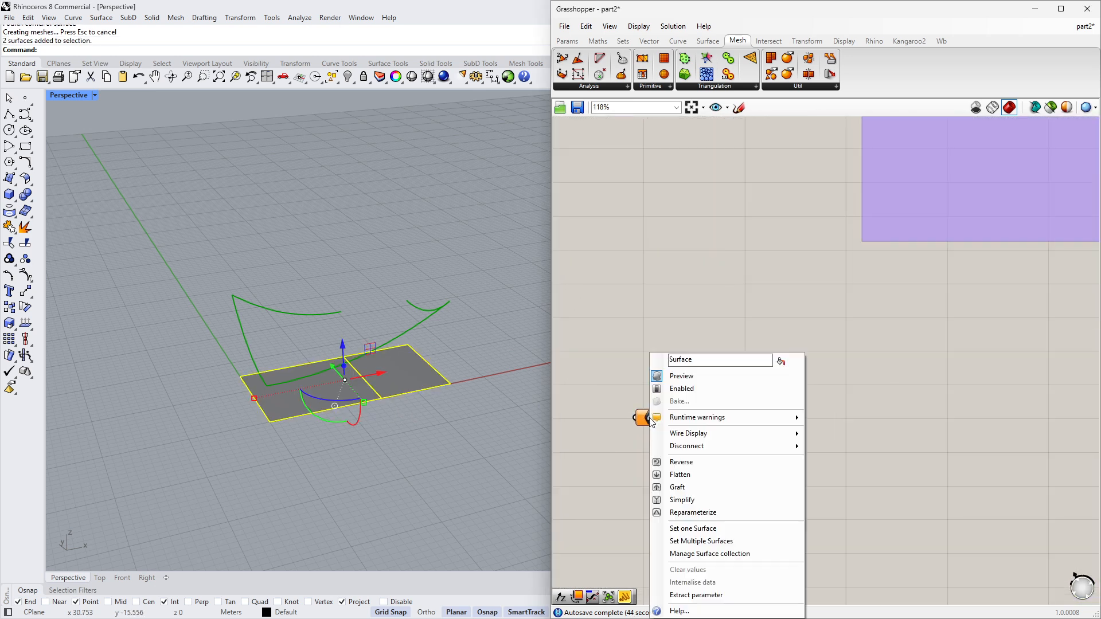
left_click(684, 541)
scroll(391, 386, "up", 2)
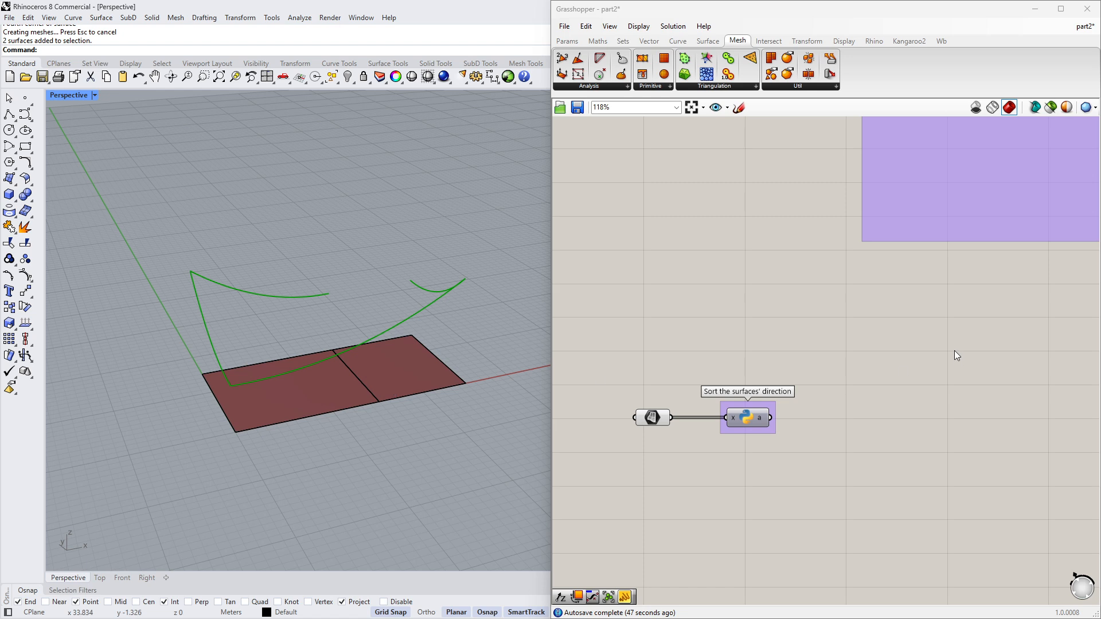
- Turn off the preview of the Catenary component
scroll(843, 351, "down", 4)
scroll(924, 362, "up", 3)
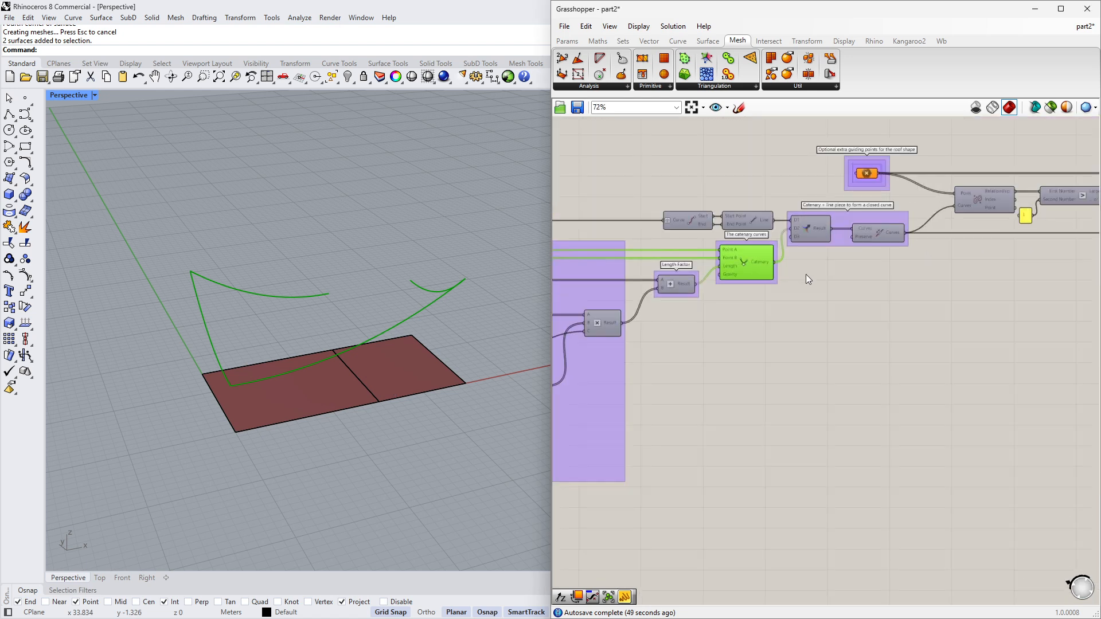
left_click(807, 274)
left_click(752, 273)
middle_click(758, 326)
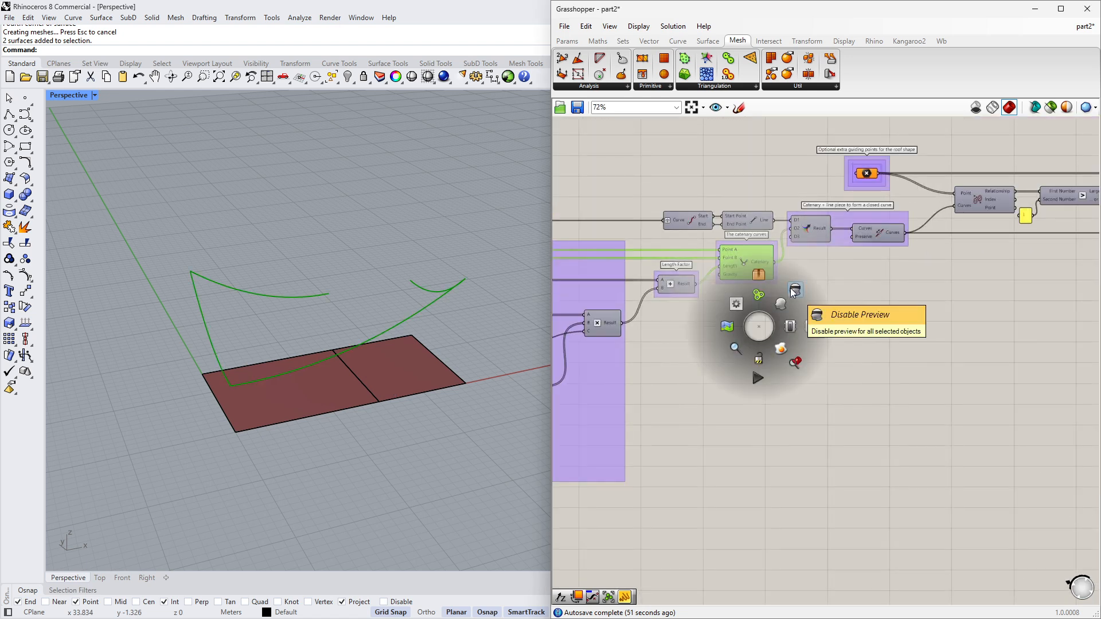
left_click(793, 293)
- Place a surface Dimensions component beside the 'Sort the surfaces' direction' component
scroll(794, 308, "down", 3)
right_click_drag(704, 346, 894, 313)
right_click_drag(612, 360, 835, 335)
scroll(807, 395, "up", 4)
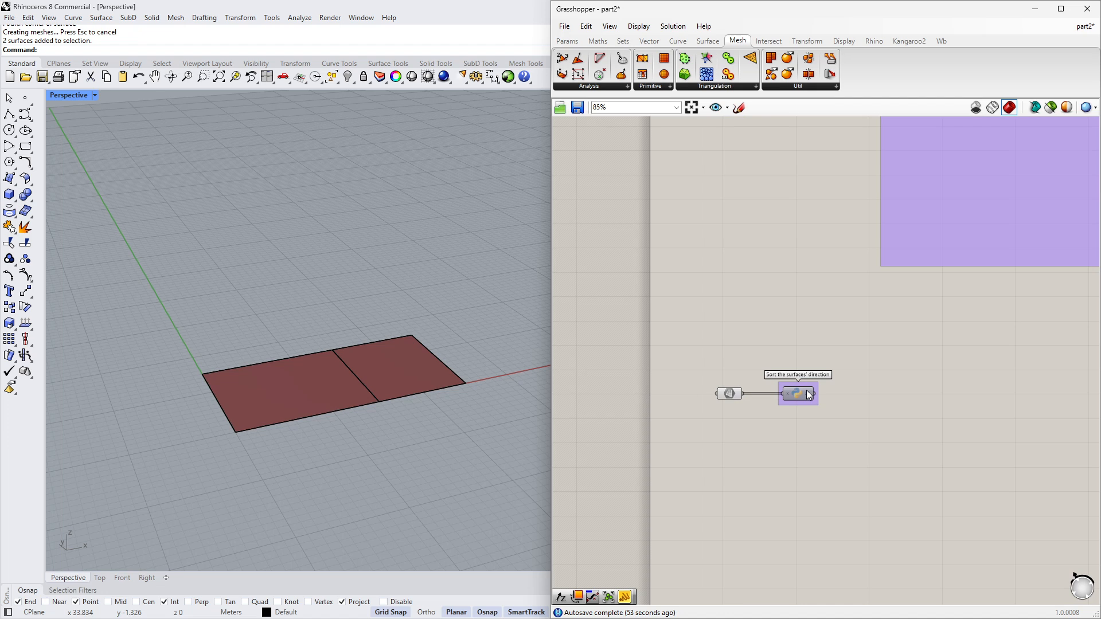
scroll(806, 391, "up", 4)
left_click_drag(790, 395, 768, 395)
left_click(756, 458)
right_click_drag(812, 425, 737, 422)
right_click_drag(671, 395, 653, 376)
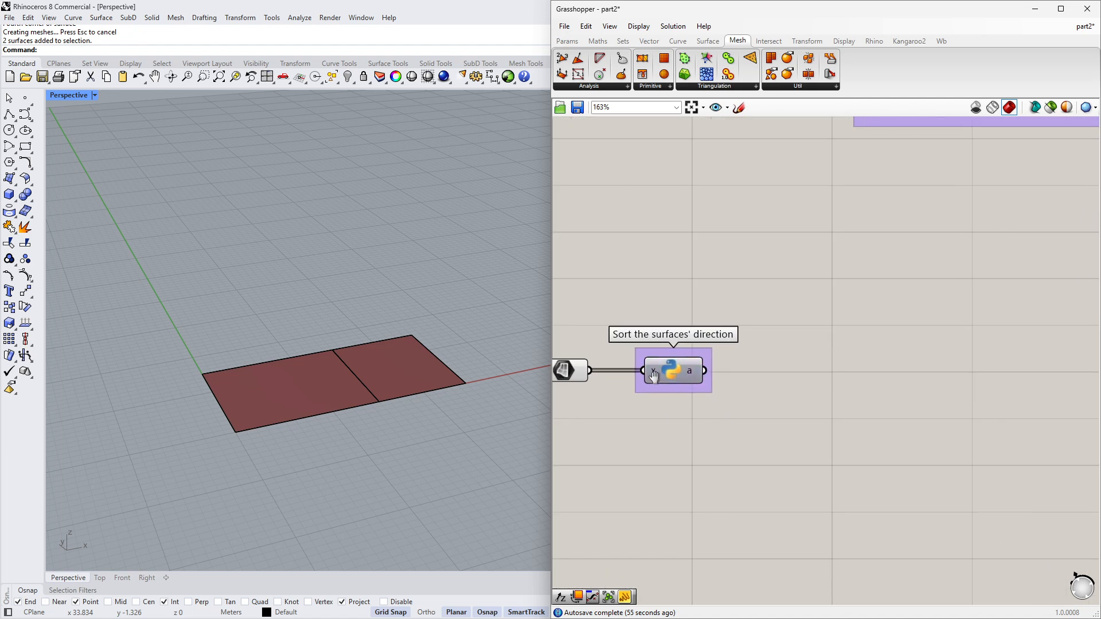
scroll(654, 376, "down", 3)
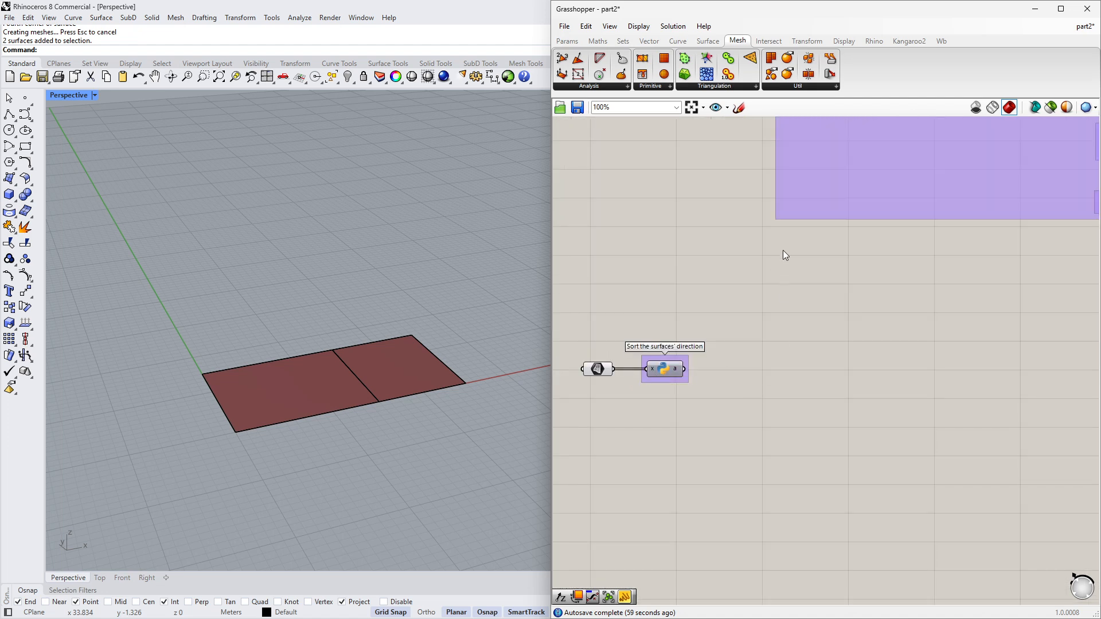
left_click(711, 41)
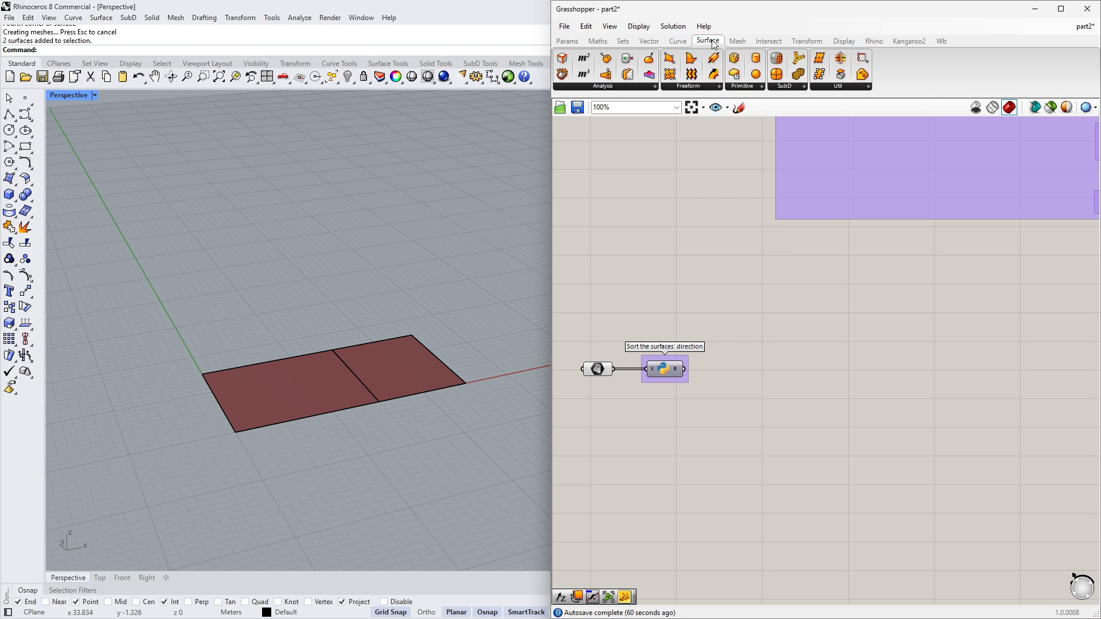
left_click(620, 86)
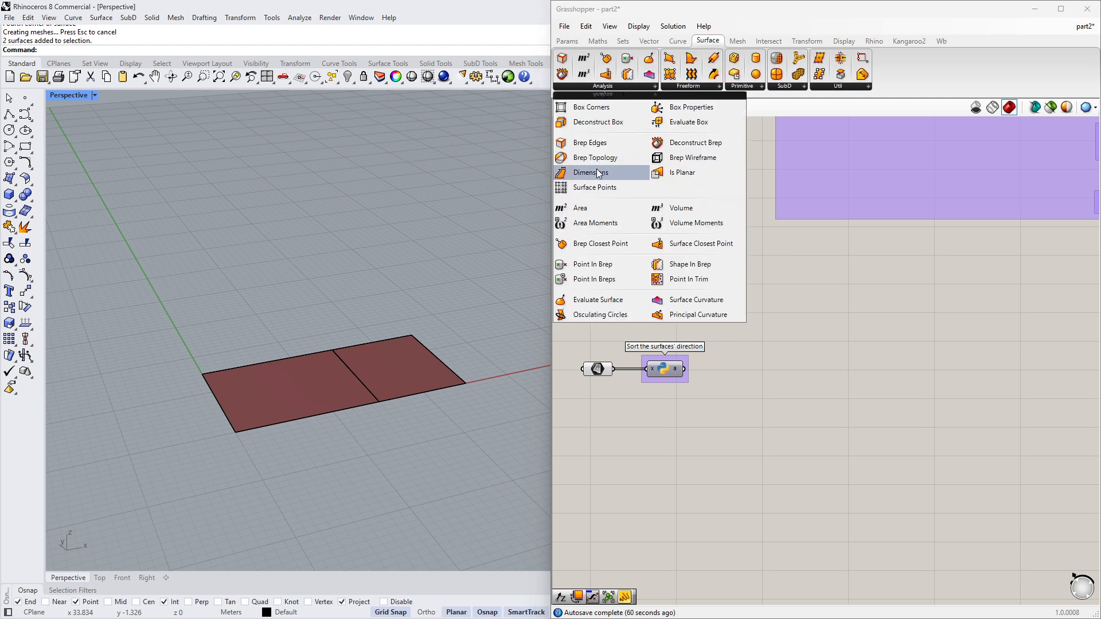
left_click_drag(640, 157, 731, 382)
scroll(720, 372, "up", 3)
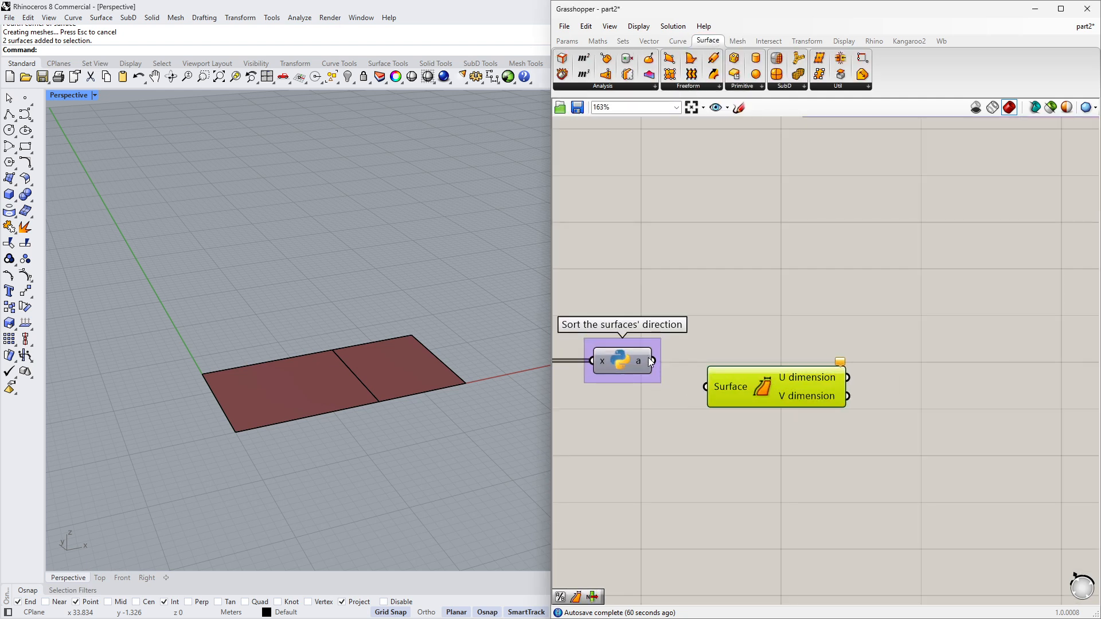
- Connect the sorted surfaces output to the Surface input of the Dimensions component
left_click_drag(653, 362, 706, 386)
left_click_drag(751, 391, 735, 407)
right_click_drag(859, 401, 762, 384)
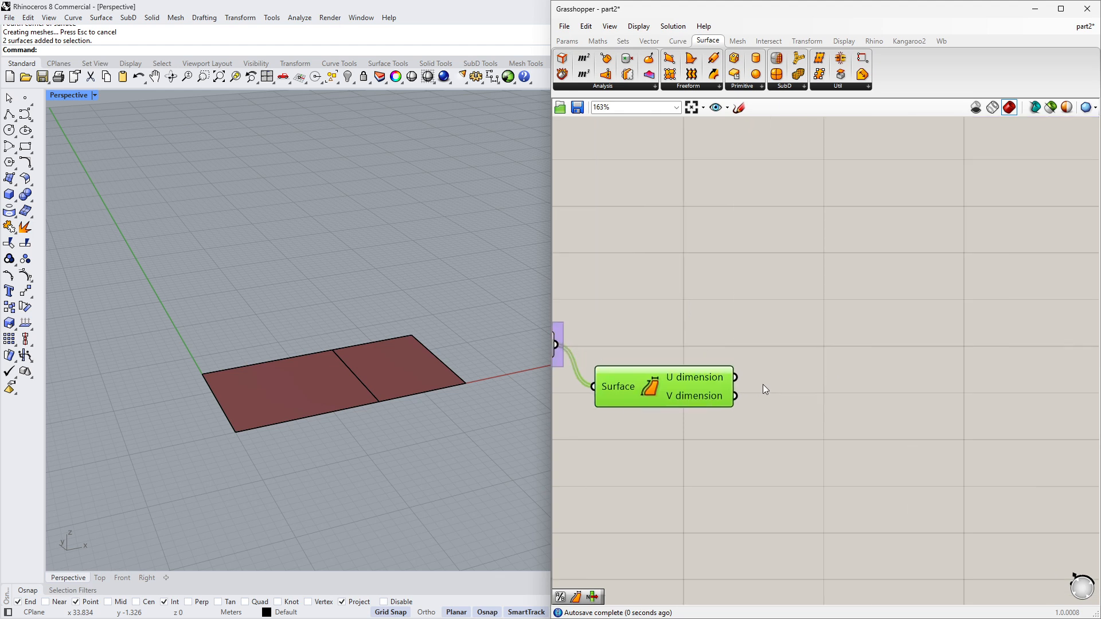
- Add two Division components and feed the U dimension and V dimension outputs into their A inputs
double_click(808, 384)
type("/")
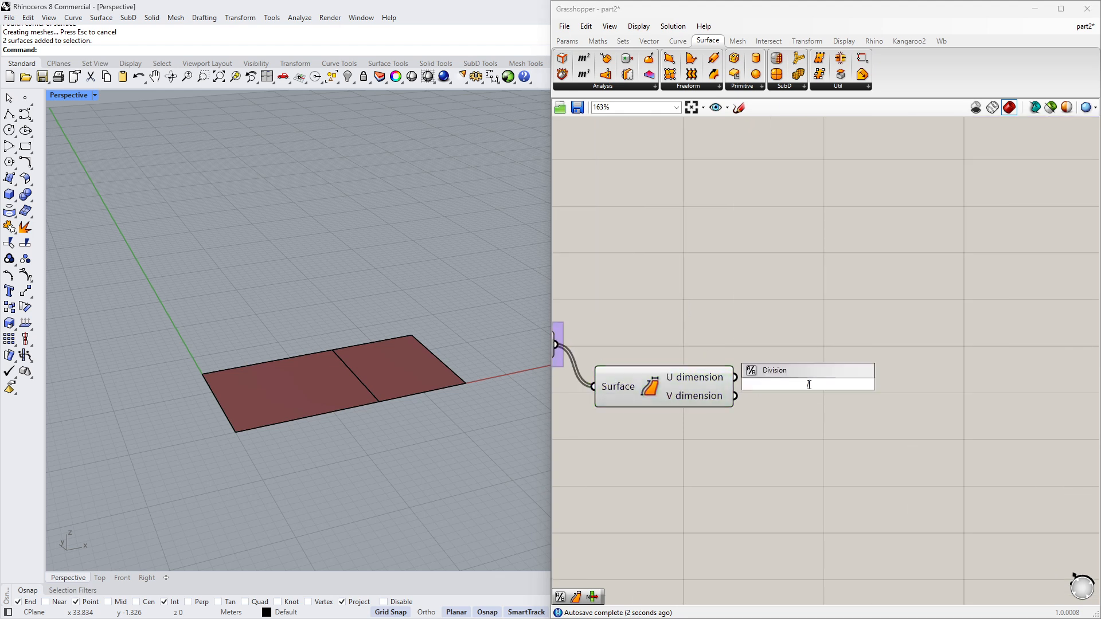
key("Return")
left_click_drag(773, 379, 781, 457)
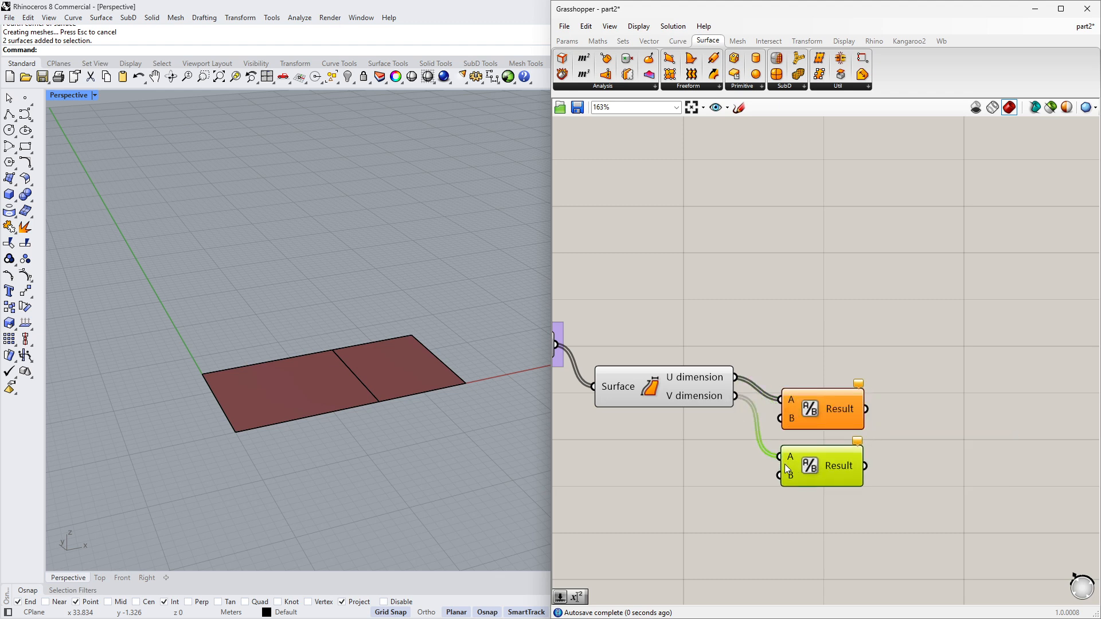
- Add a Number Slider set to 2 and connect it to the B inputs of both Division components
right_click_drag(669, 458, 758, 447)
double_click(719, 451)
type("2")
key("Return")
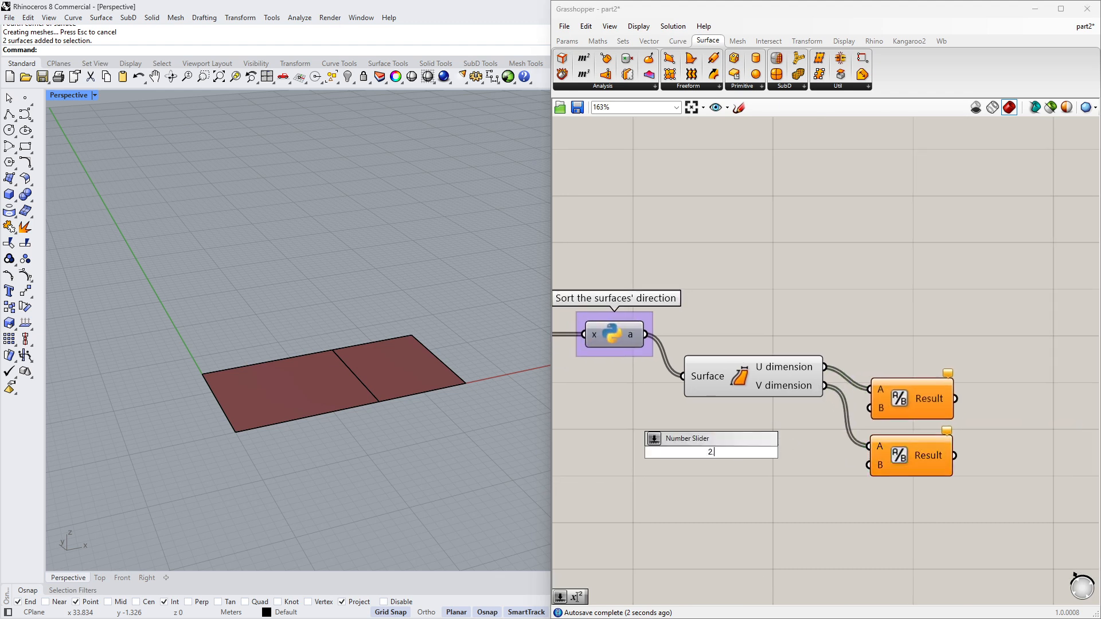
scroll(711, 452, "up", 3)
left_click_drag(933, 391, 846, 452)
left_click_drag(845, 452, 926, 471)
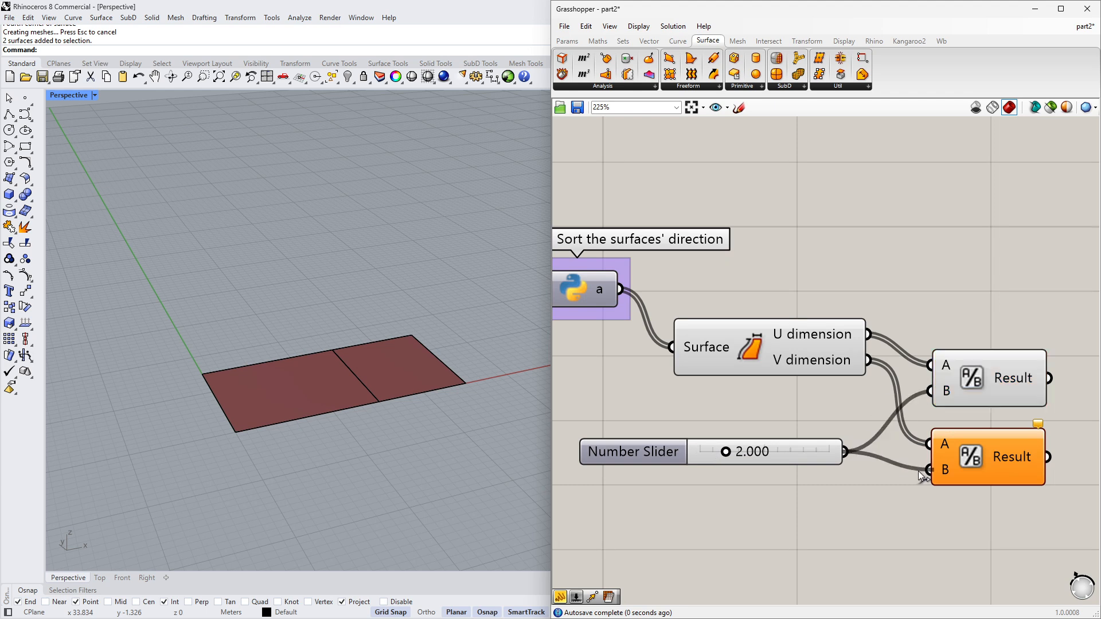
- Place a Mesh Surface component on the canvas
scroll(974, 424, "down", 3)
right_click_drag(1064, 364, 902, 377)
left_click_drag(814, 458, 813, 450)
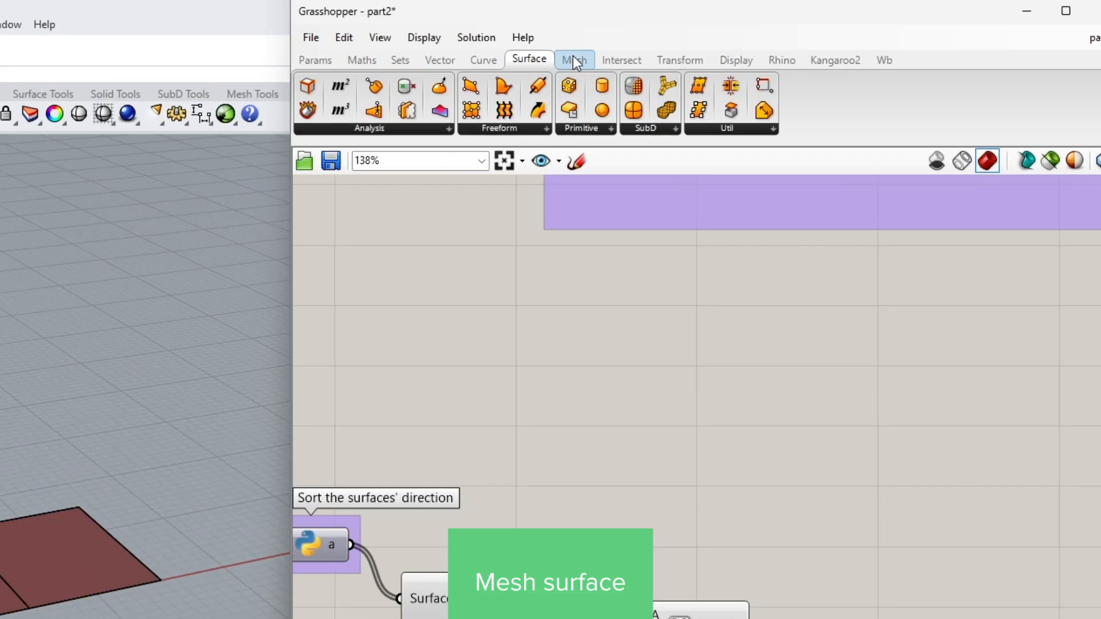
left_click(737, 41)
left_click(511, 173)
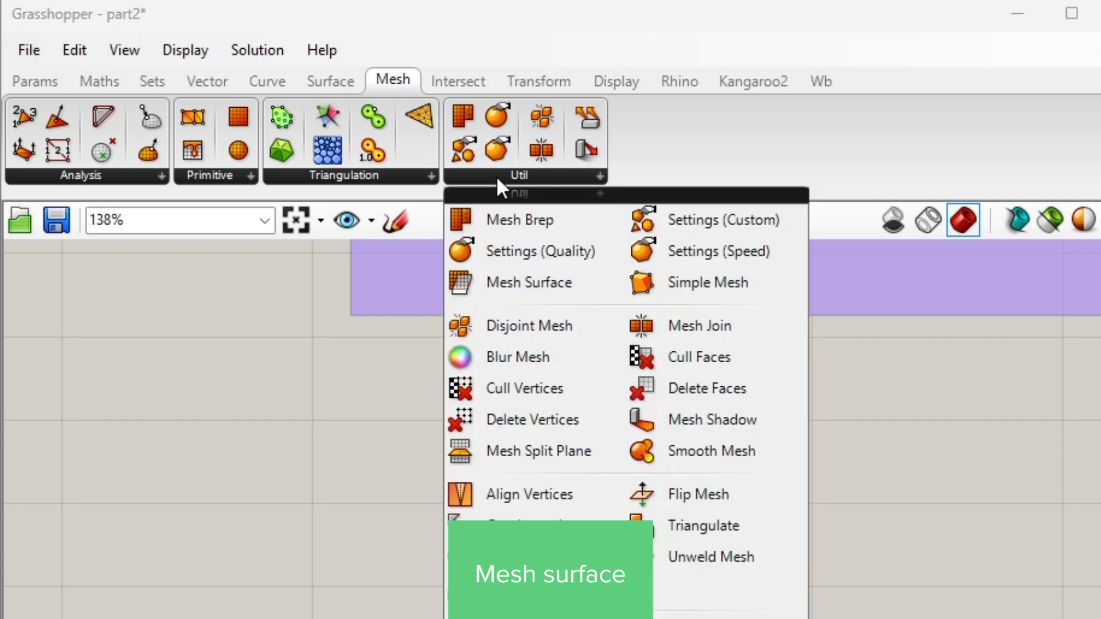
left_click(549, 280)
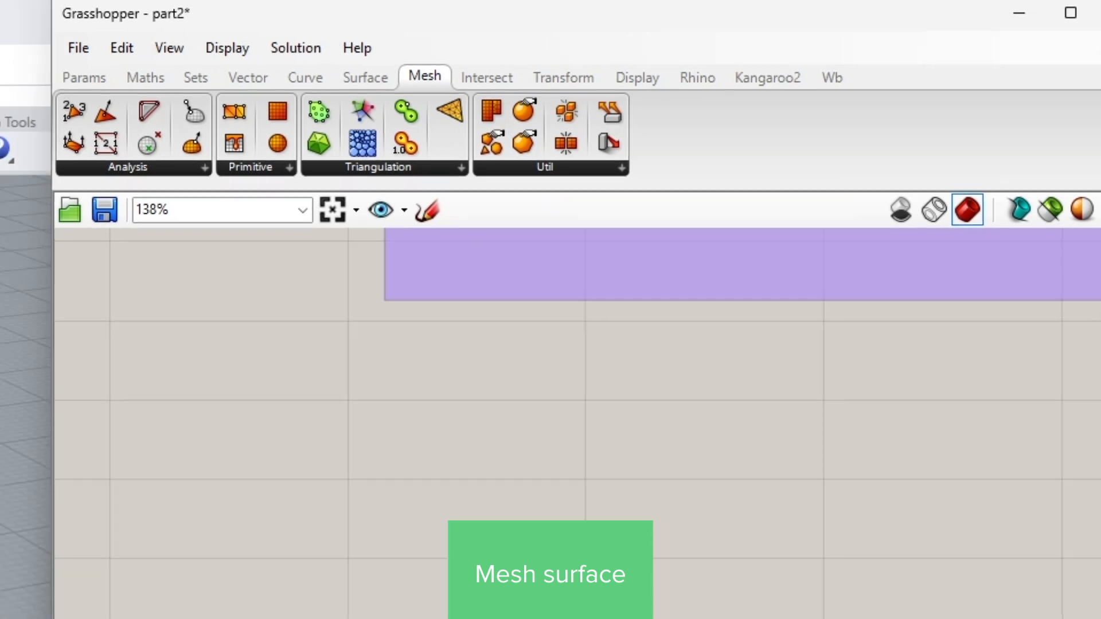
left_click(970, 407)
right_click_drag(750, 354, 821, 314)
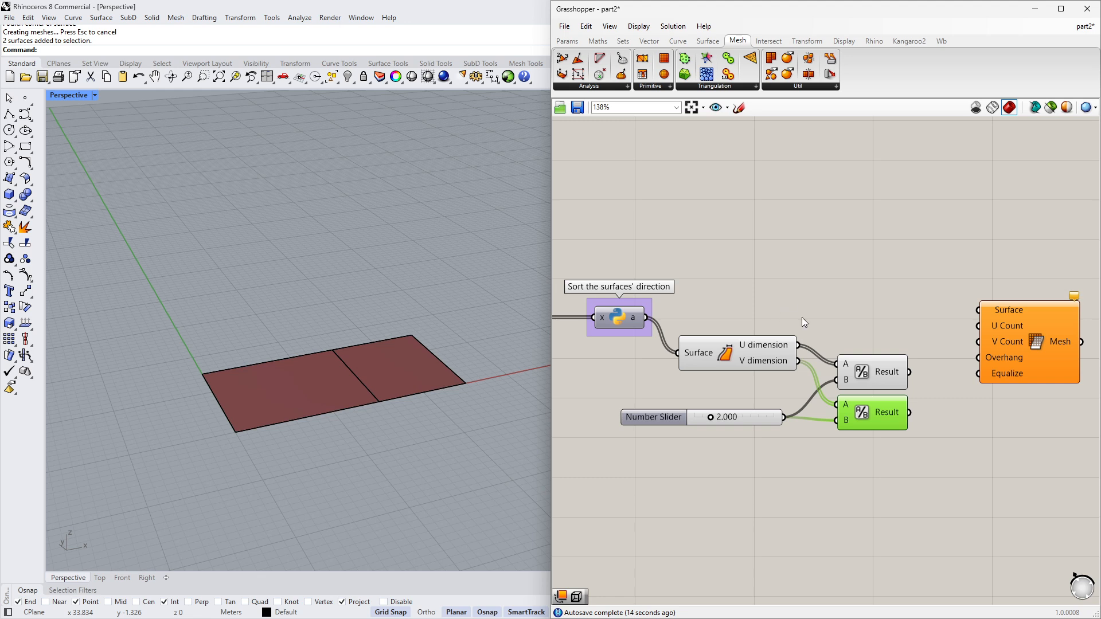
- Wire the sorted surfaces into Mesh Surface's Surface input and the two division results into its U Count and V Count
right_click_drag(801, 318, 749, 321)
left_click_drag(671, 352, 670, 371)
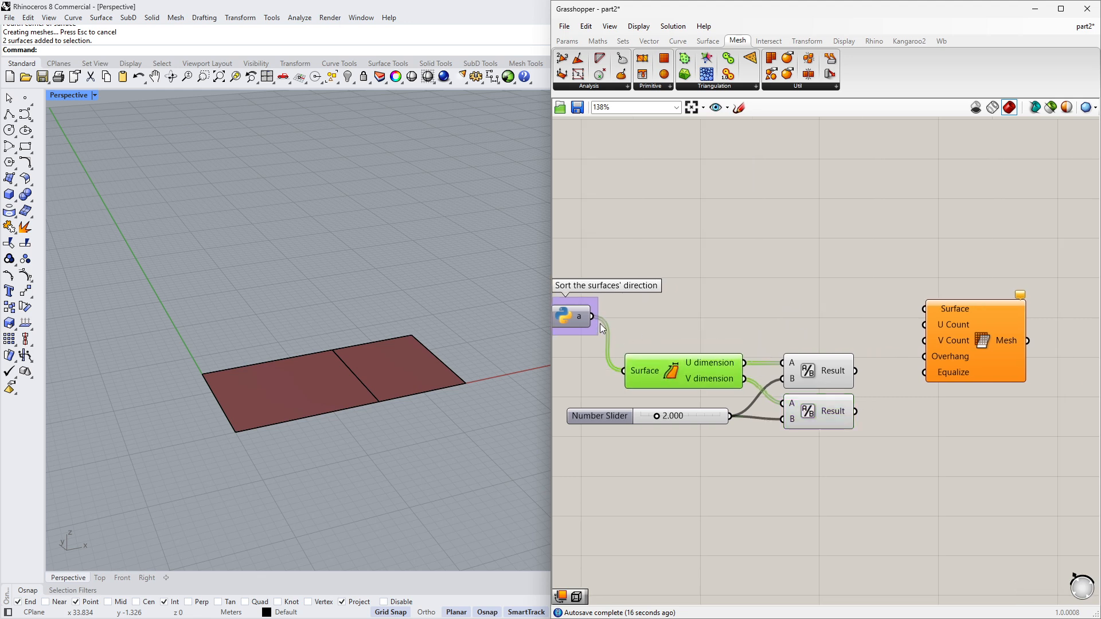
left_click_drag(617, 318, 924, 310)
left_click(959, 333)
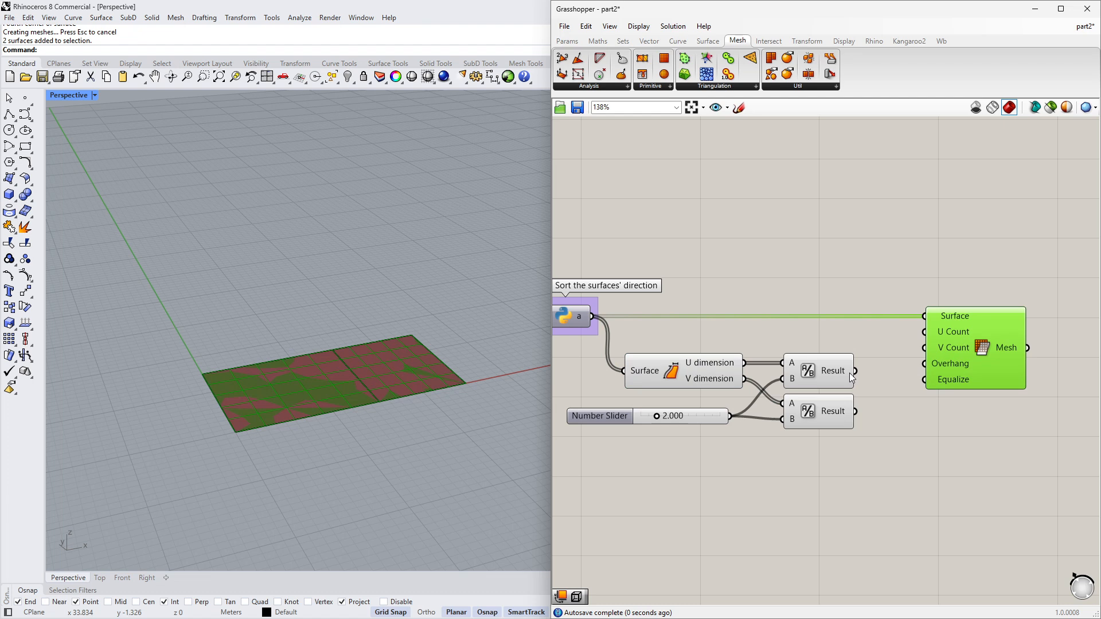
left_click_drag(855, 371, 855, 411)
right_click_drag(403, 429, 388, 452)
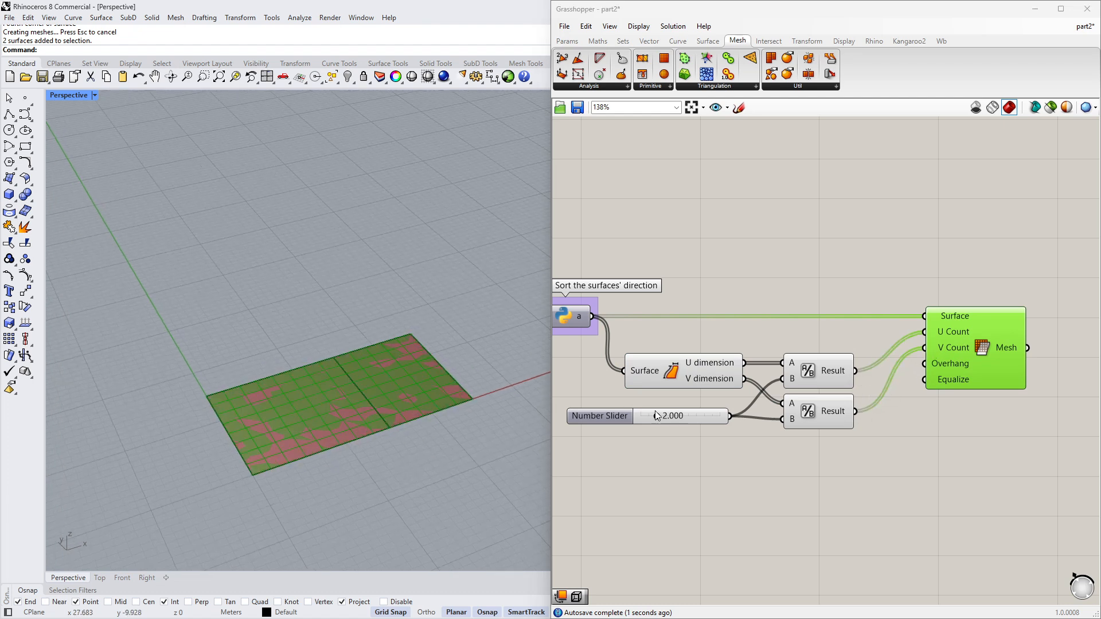
right_click_drag(783, 425, 924, 423)
left_click(605, 314)
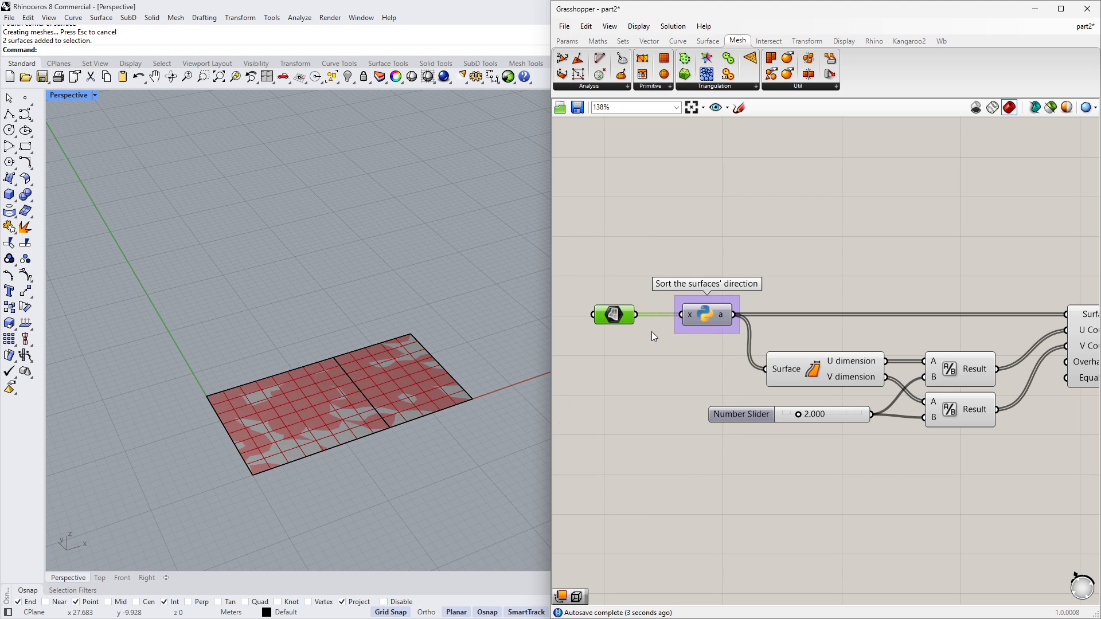
- Hide the two original Rhino surfaces with the Hide command
scroll(386, 456, "up", 4)
left_click_drag(433, 455, 346, 359)
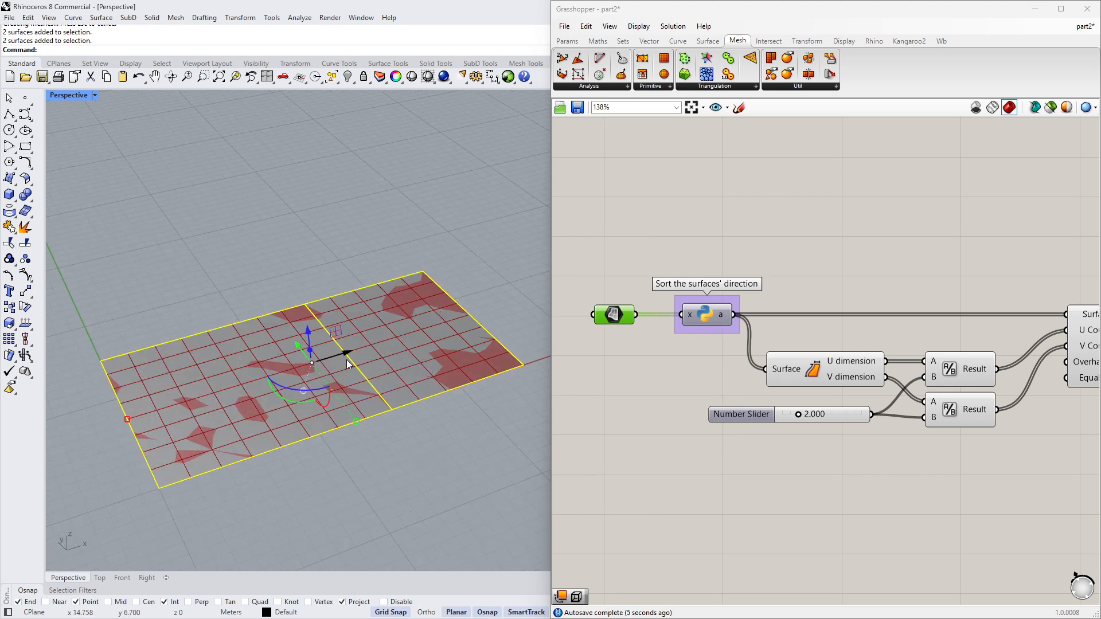
type("Hide")
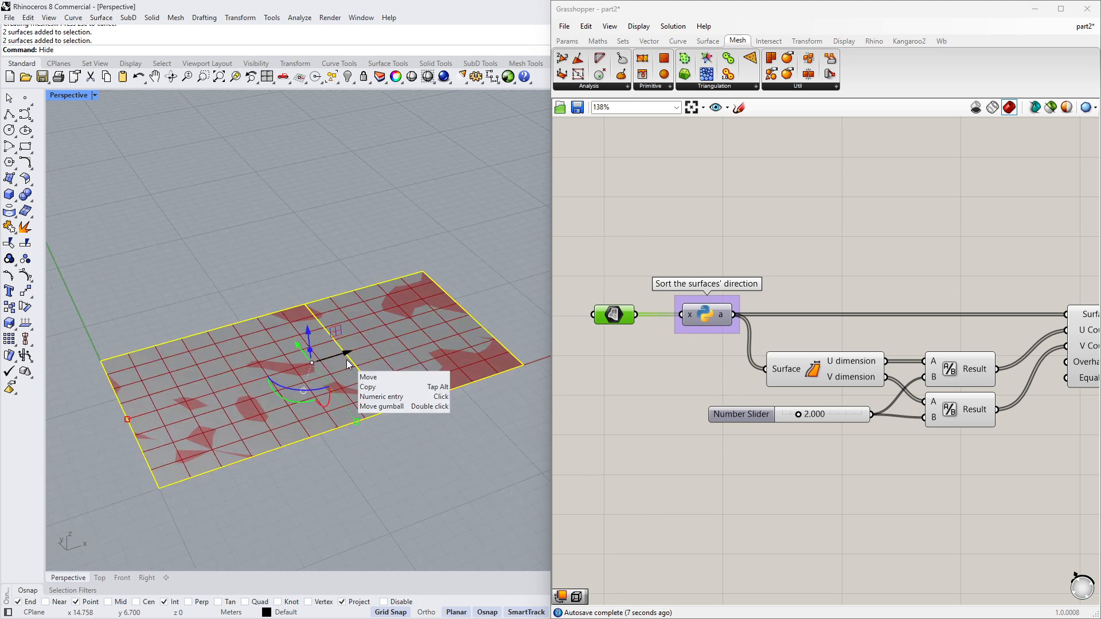
key("Return")
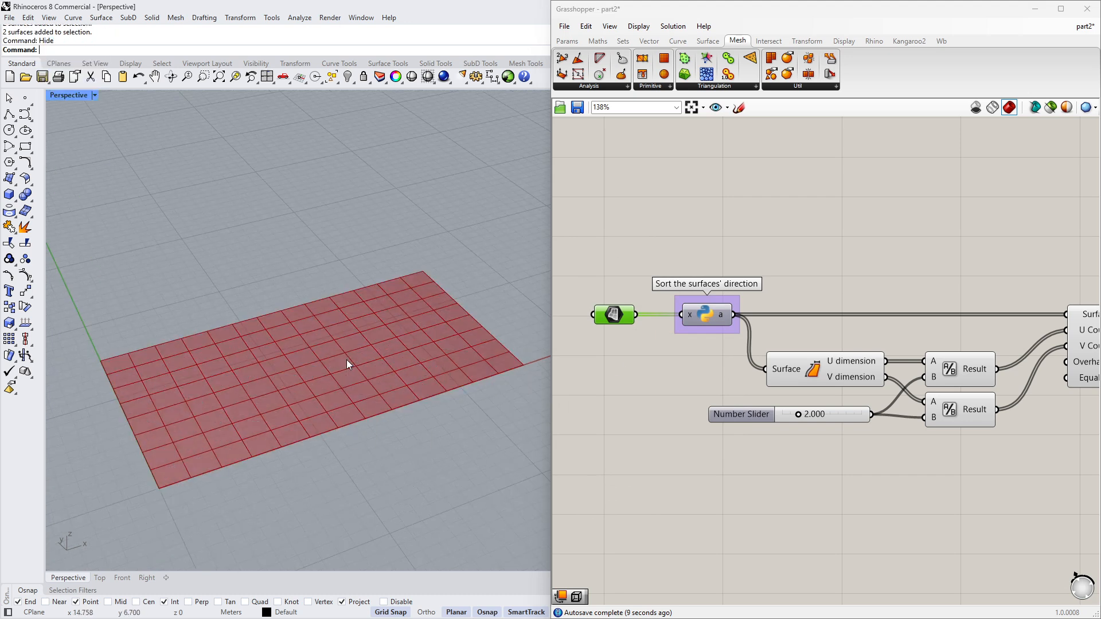
- Drag the Number Slider to about 1.956 to adjust the mesh grid size
right_click_drag(359, 354, 562, 343)
right_click_drag(940, 319, 822, 319)
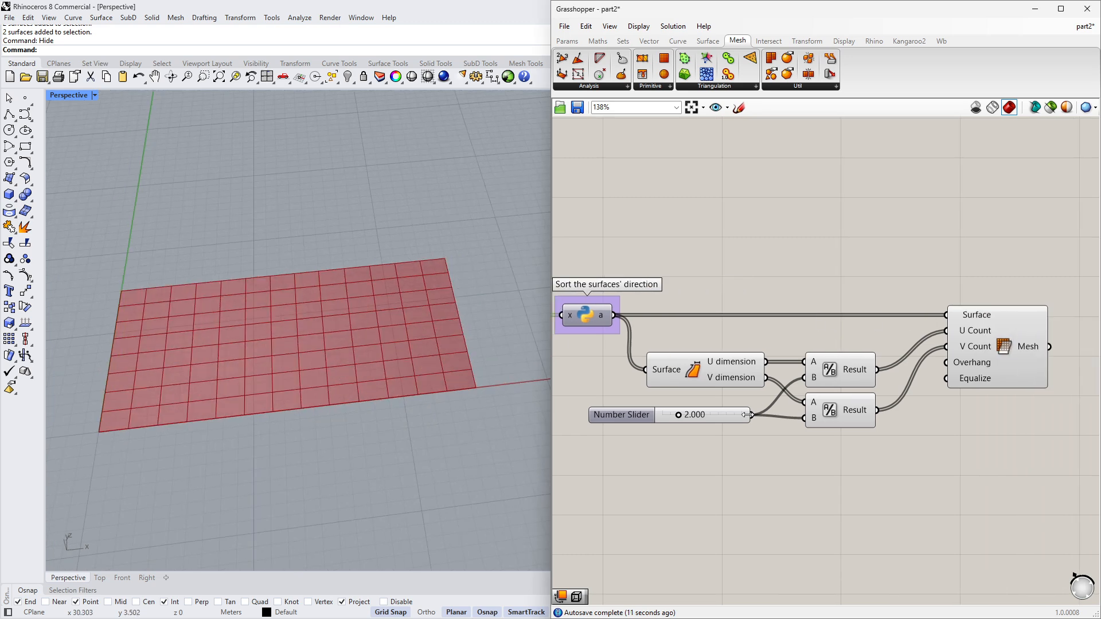
scroll(745, 412, "up", 1)
scroll(655, 434, "up", 2)
mouse_move(672, 411)
left_mouse_down()
mouse_move(700, 411)
mouse_move(662, 411)
mouse_move(720, 412)
mouse_move(656, 410)
mouse_move(683, 408)
left_mouse_up()
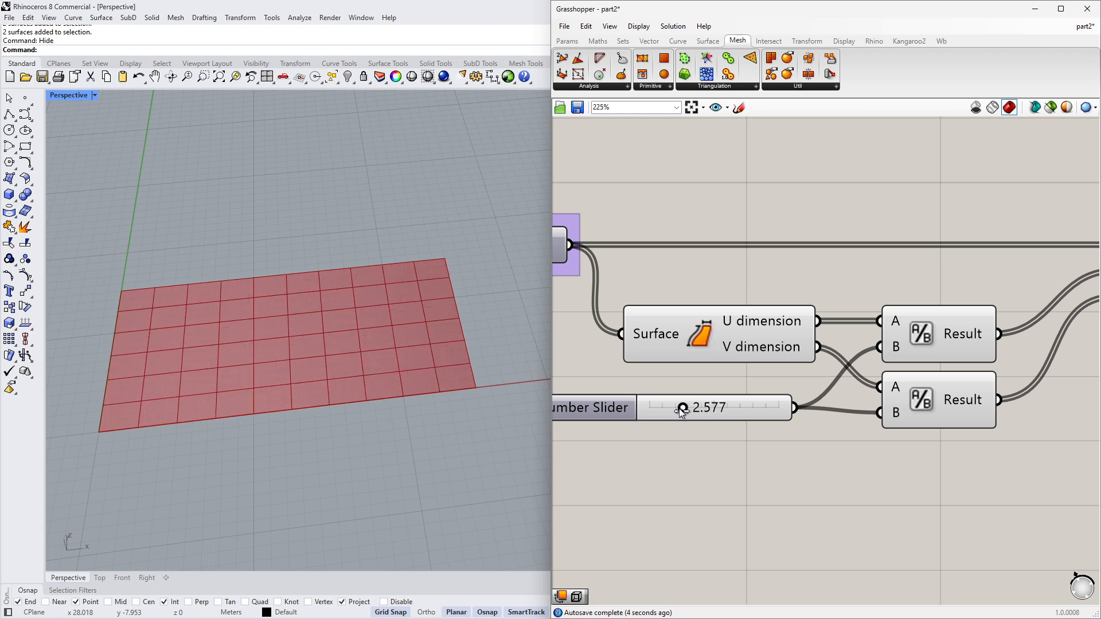
right_click_drag(496, 423, 474, 417)
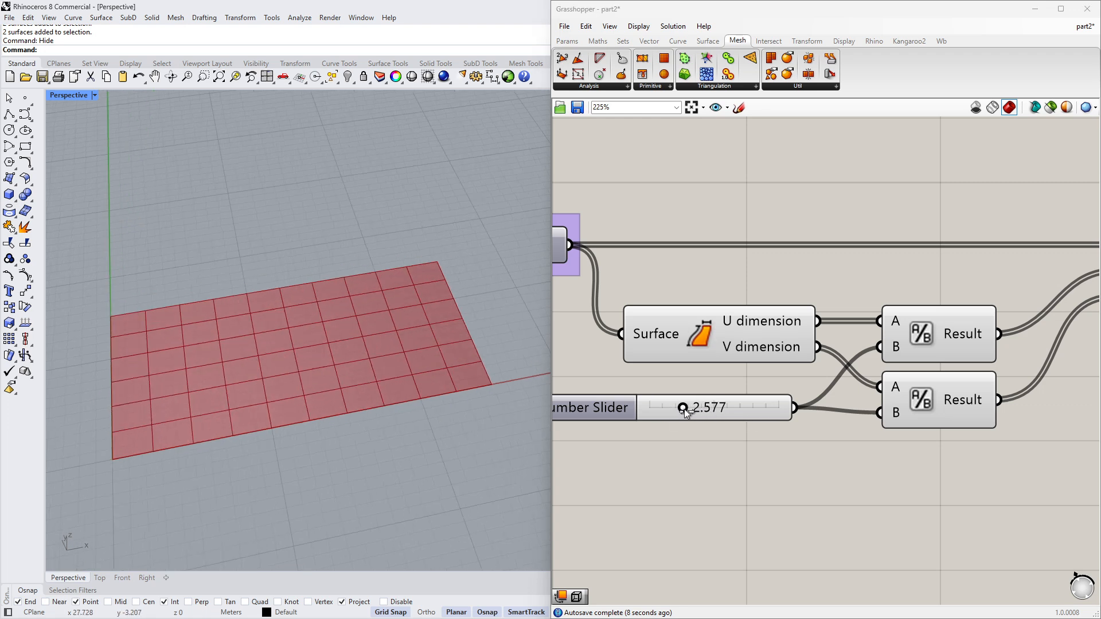
left_click_drag(684, 408, 676, 407)
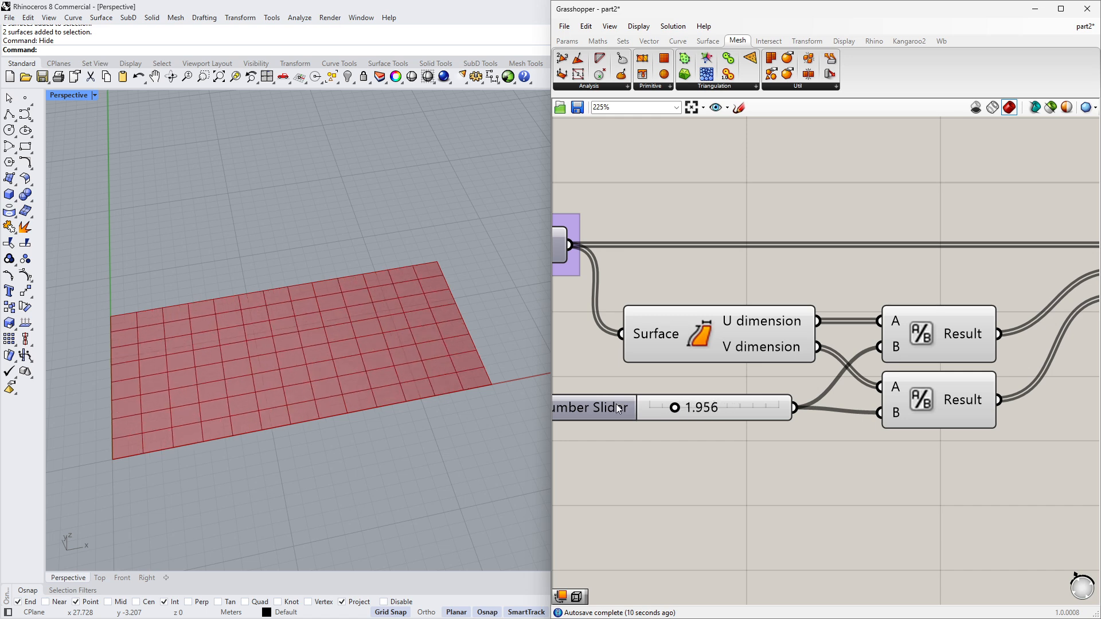
right_click_drag(618, 409, 659, 415)
right_click_drag(335, 347, 414, 349)
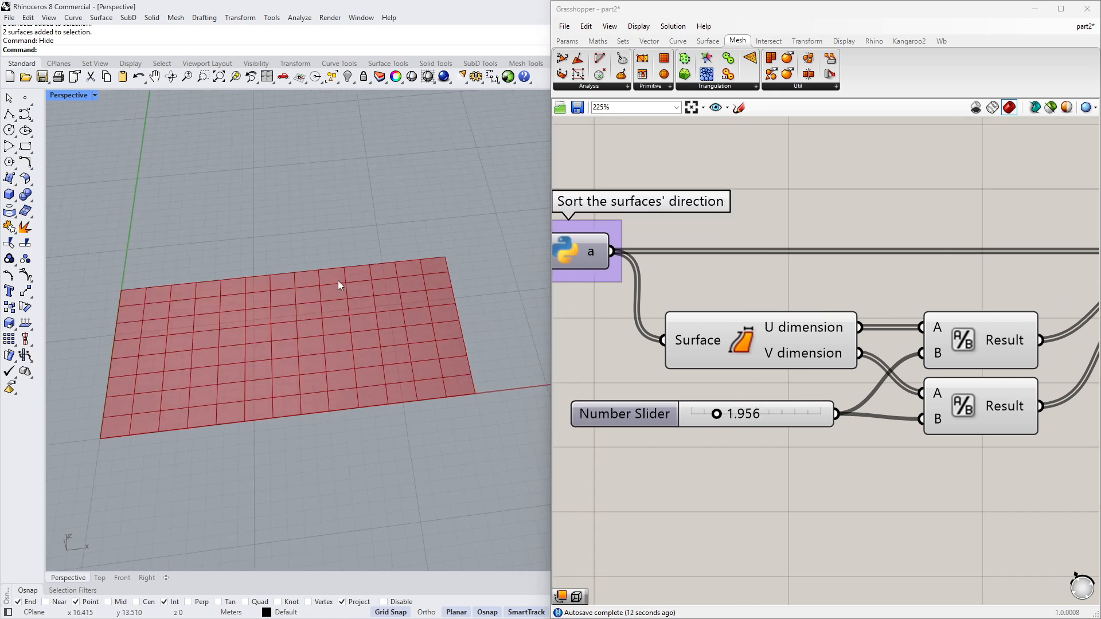
right_click_drag(732, 284, 865, 284)
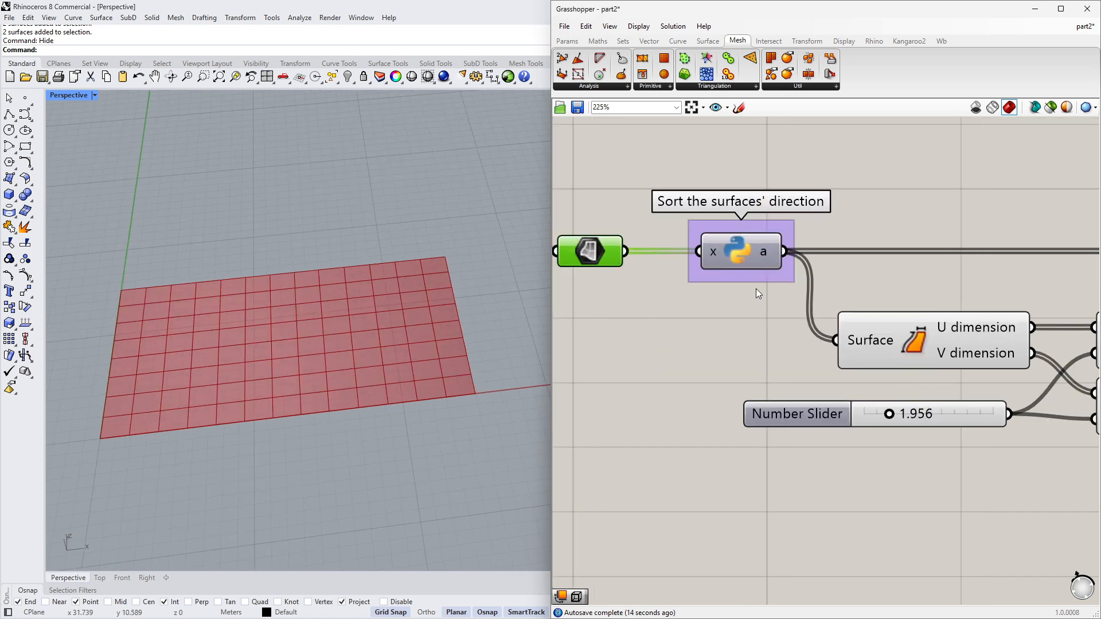
scroll(755, 287, "down", 3)
right_click_drag(756, 288, 707, 356)
right_click_drag(789, 264, 675, 410)
scroll(675, 411, "down", 3)
right_click_drag(1021, 313, 764, 367)
scroll(986, 270, "up", 2)
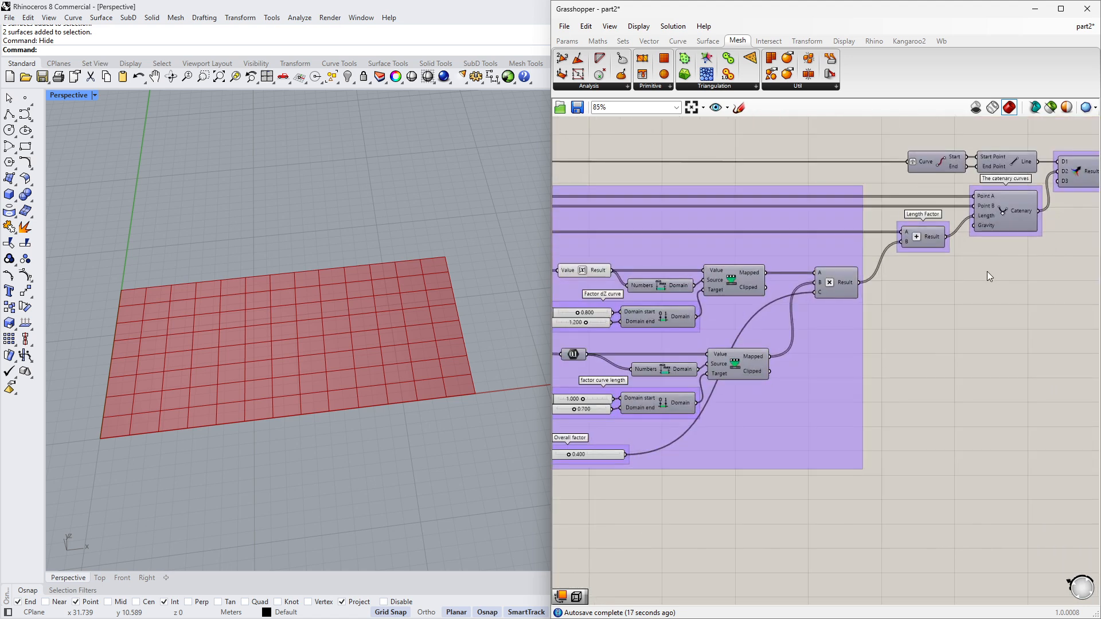
- Preview the Catenary component's curves and orbit the viewport to compare them with the mesh grid
right_click_drag(987, 270, 853, 319)
left_click(869, 257)
middle_click(833, 338)
left_click(855, 317)
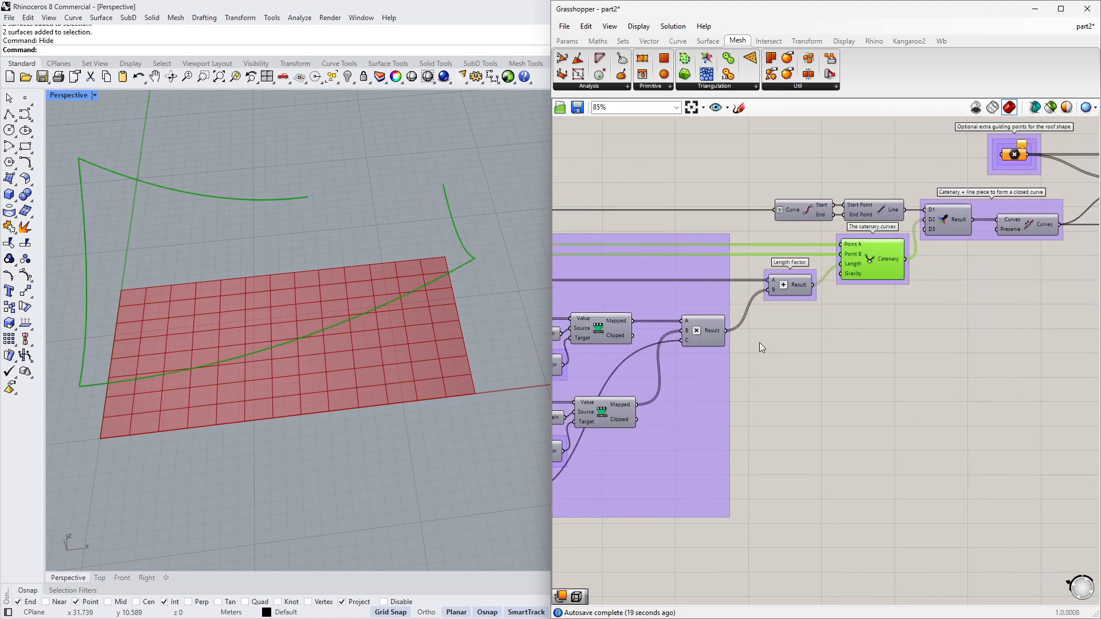
right_click_drag(423, 358, 396, 324)
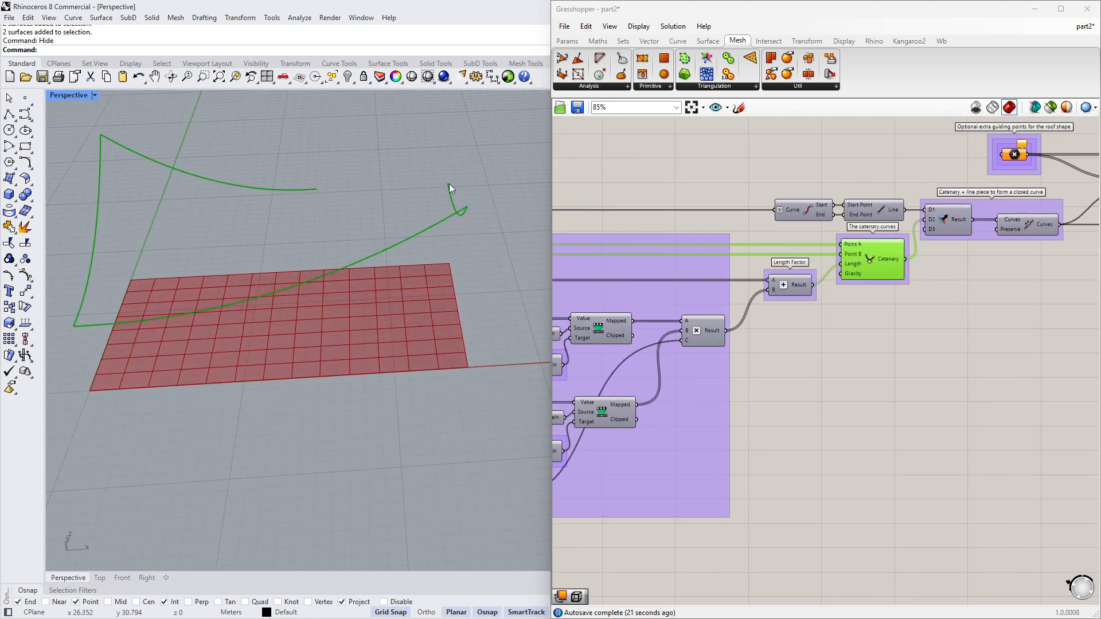
right_click_drag(359, 272, 348, 314)
middle_click(843, 324)
left_click(873, 305)
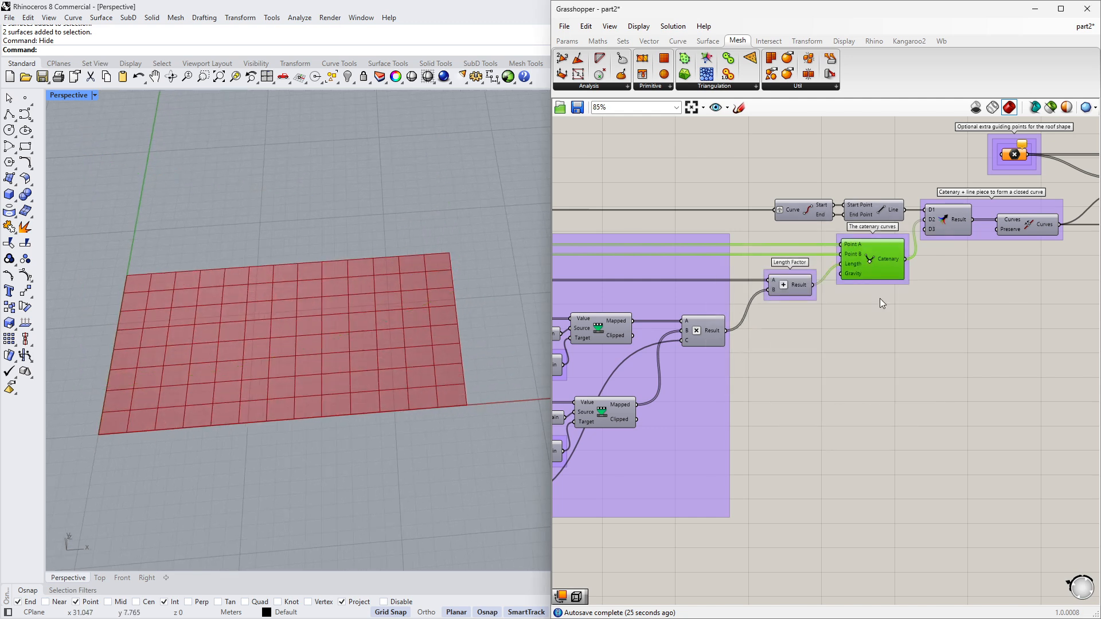
- Add a Brep Wireframe component fed by the sorted surfaces to preview their edges
scroll(879, 304, "down", 3)
right_click_drag(814, 364, 1092, 295)
scroll(652, 428, "up", 3)
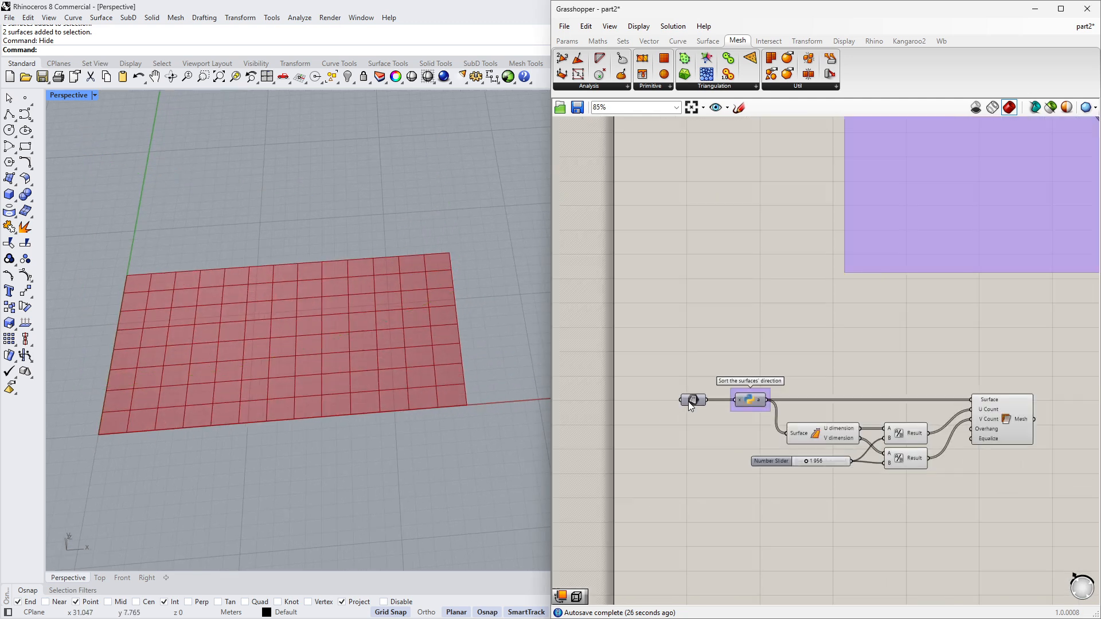
double_click(735, 353)
type("wire")
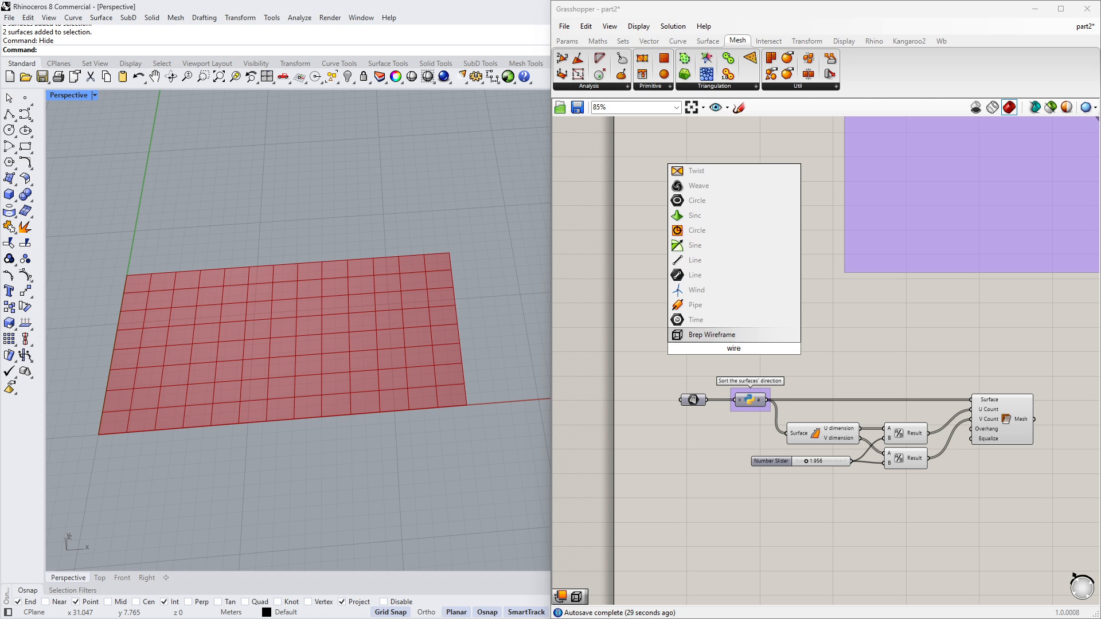
key("Return")
left_click_drag(694, 342, 699, 344)
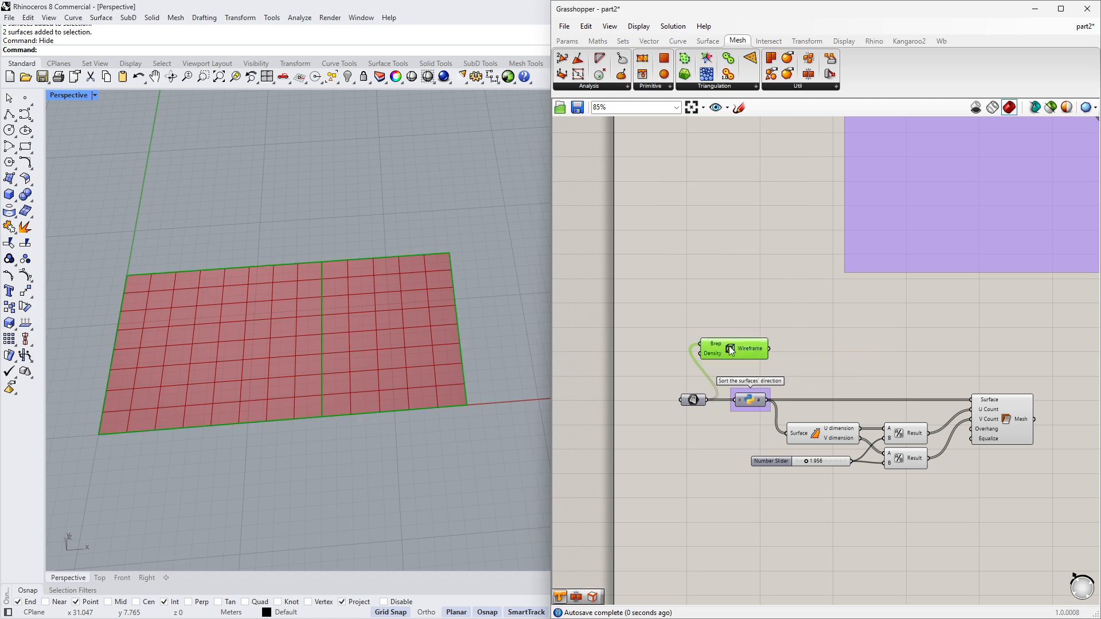
right_click_drag(304, 377, 329, 283)
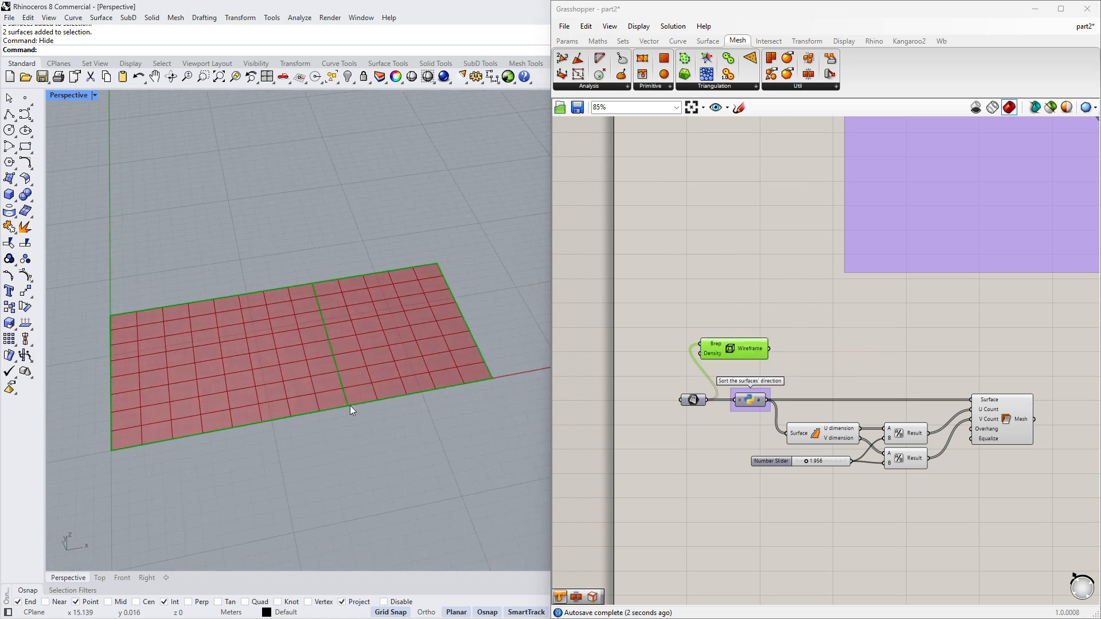
- Set the grid-size Number Slider to 1.5
scroll(832, 458, "up", 5)
left_click_drag(776, 468, 802, 470)
double_click(802, 470)
type("1.5")
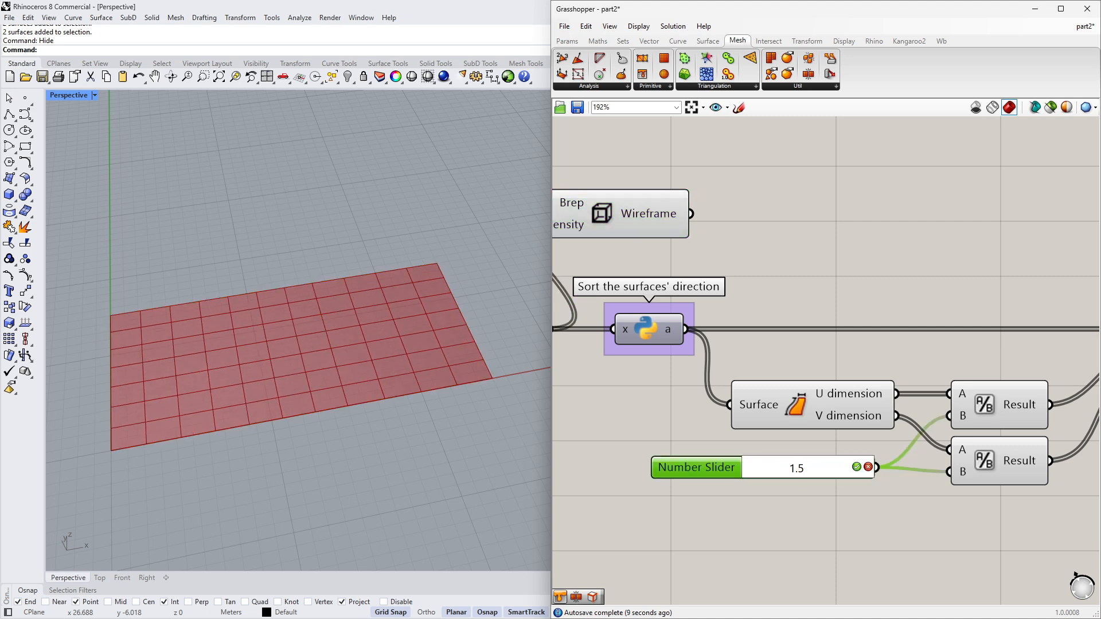
key("Return")
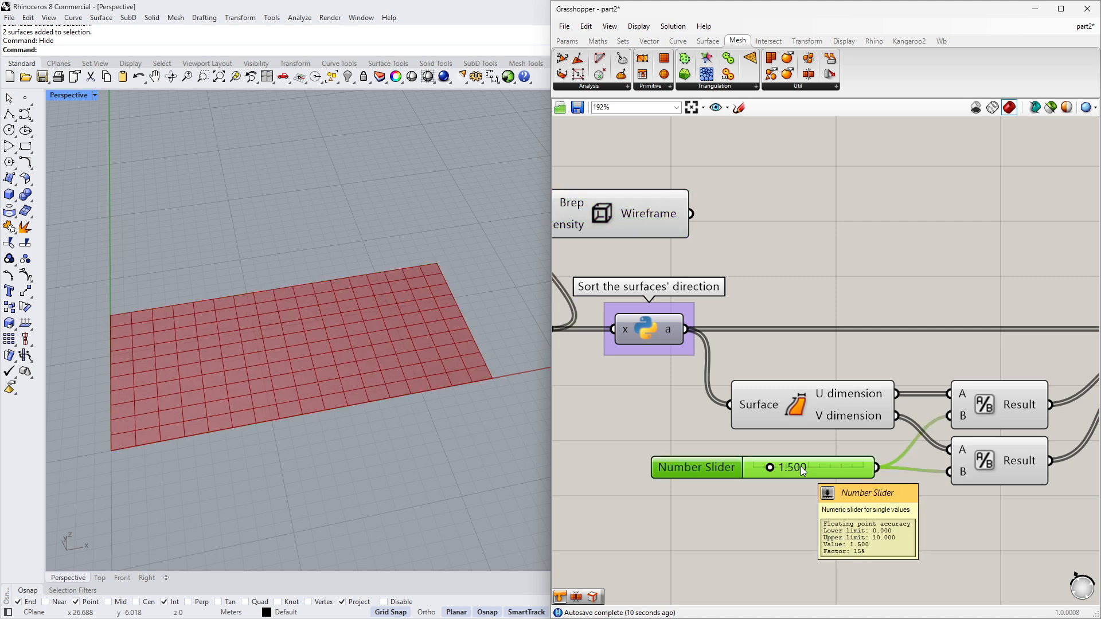
- Delete the Brep Wireframe component
scroll(800, 466, "down", 5)
left_click(703, 322)
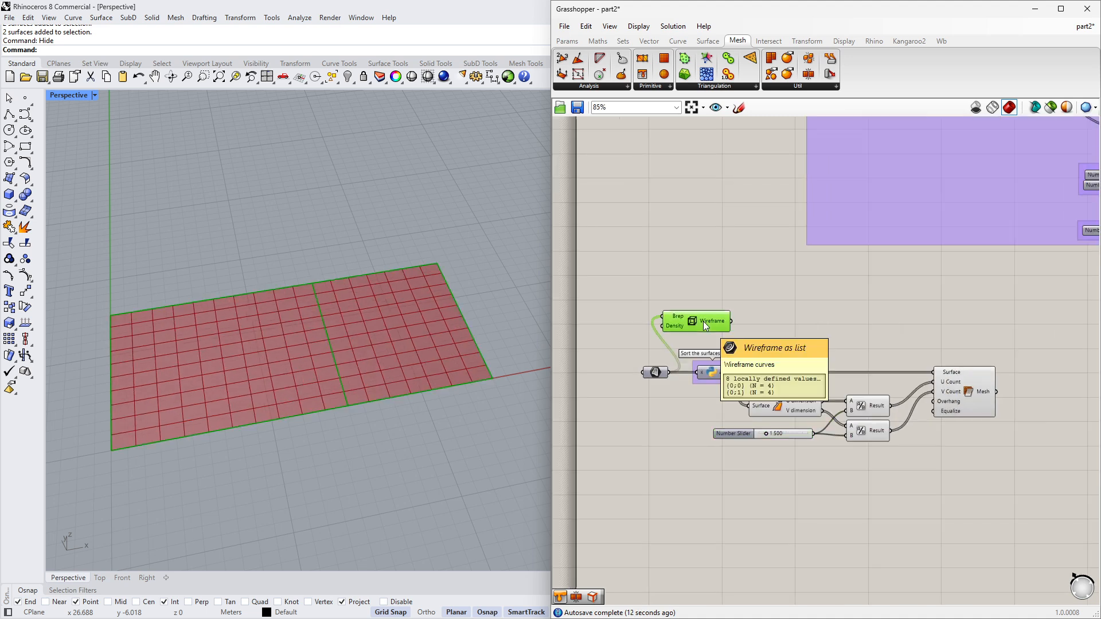
key("Delete")
- Place a Mesh | Ray intersection component on the canvas below the Mesh Surface component
left_click(968, 392)
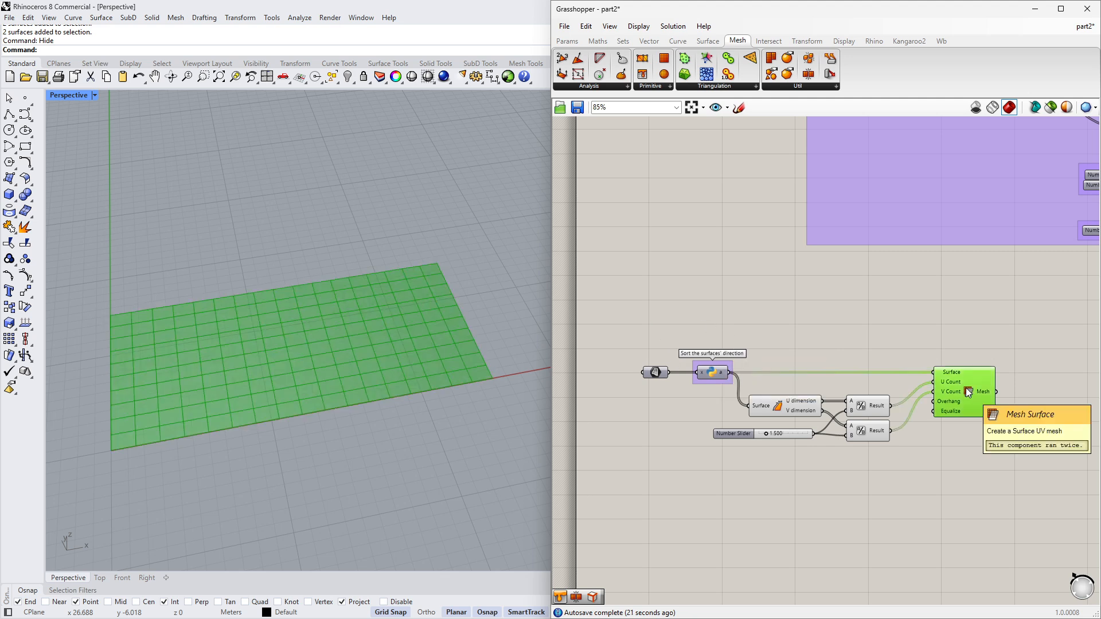
right_click_drag(989, 390, 848, 387)
mouse_move(849, 387)
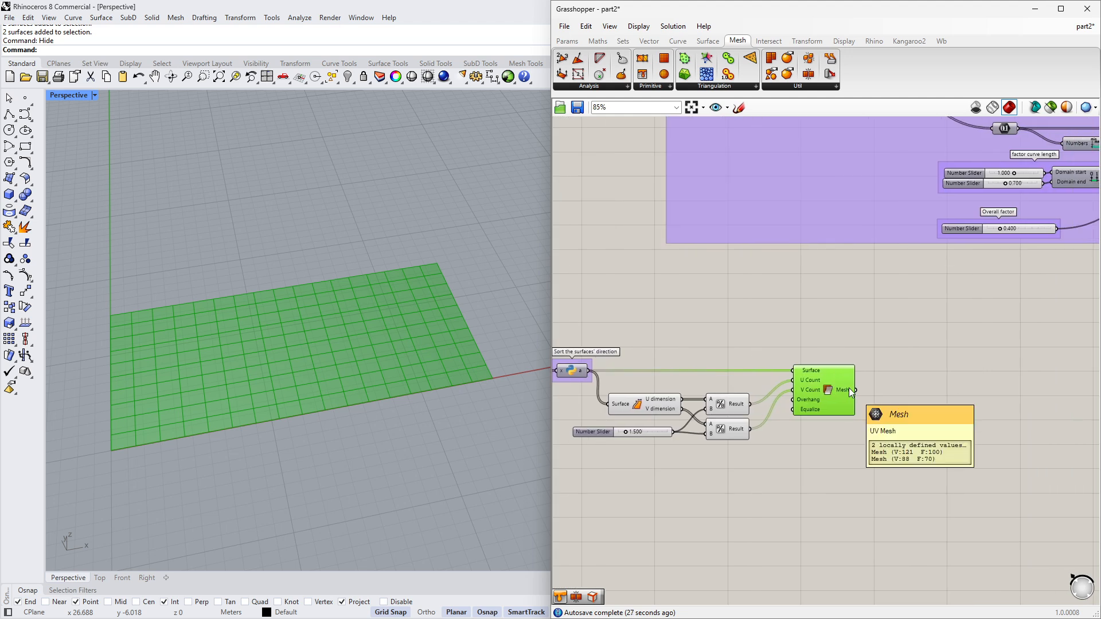
right_click_drag(990, 381, 831, 353)
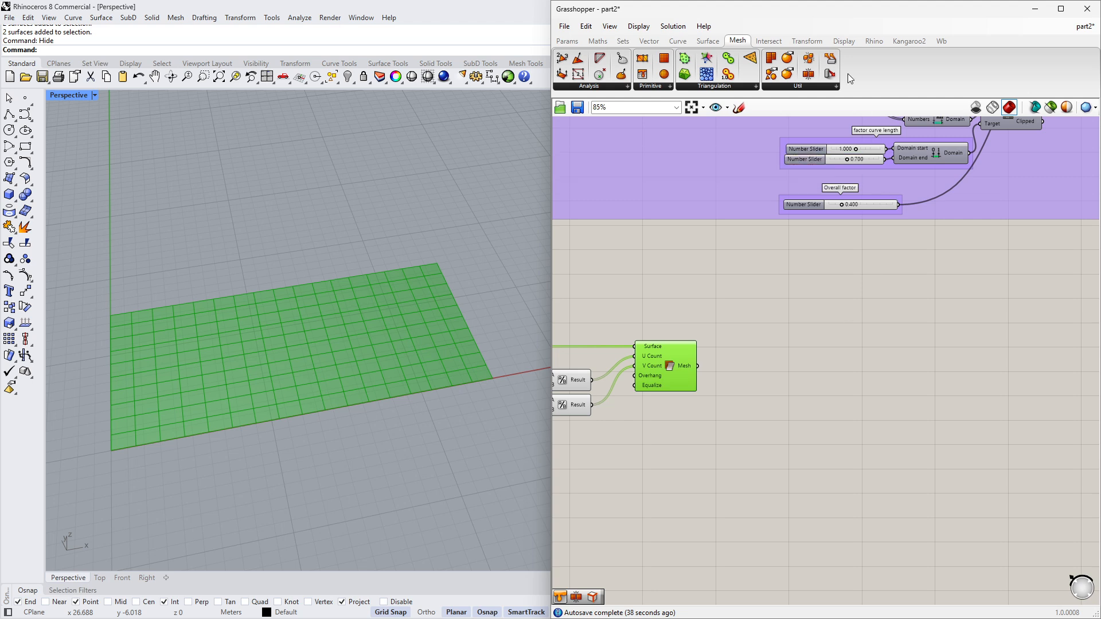
left_click(778, 44)
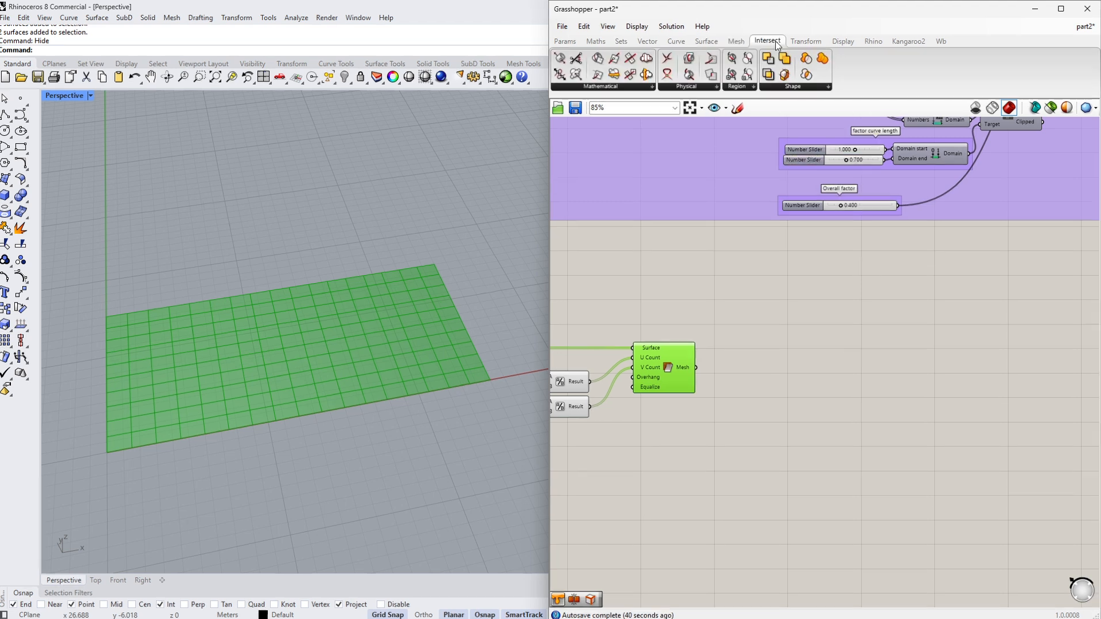
left_click(626, 87)
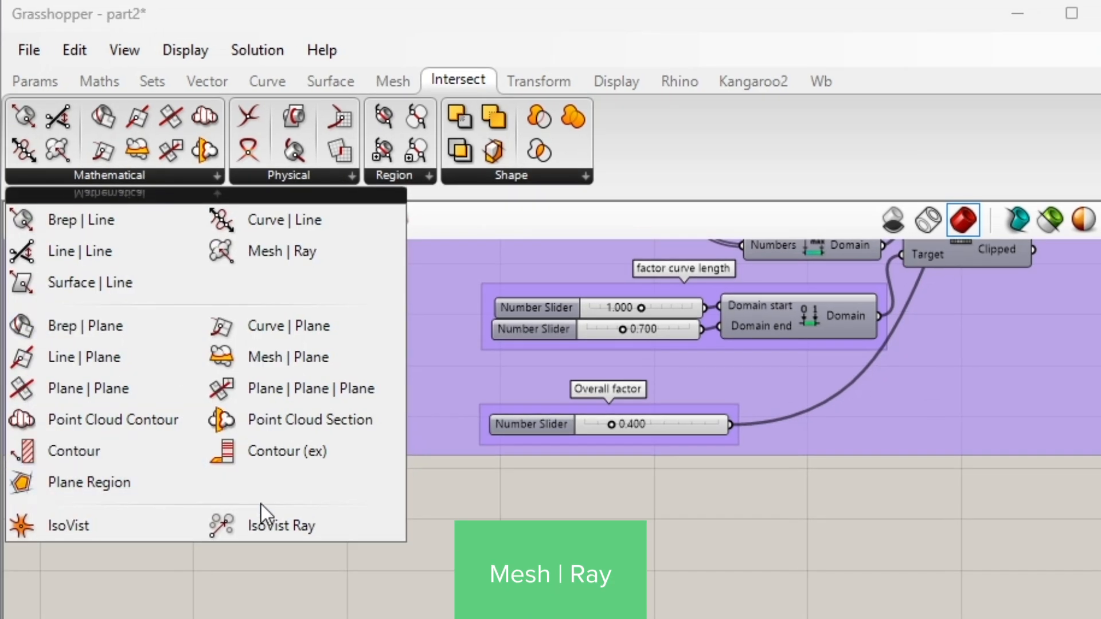
left_click(309, 253)
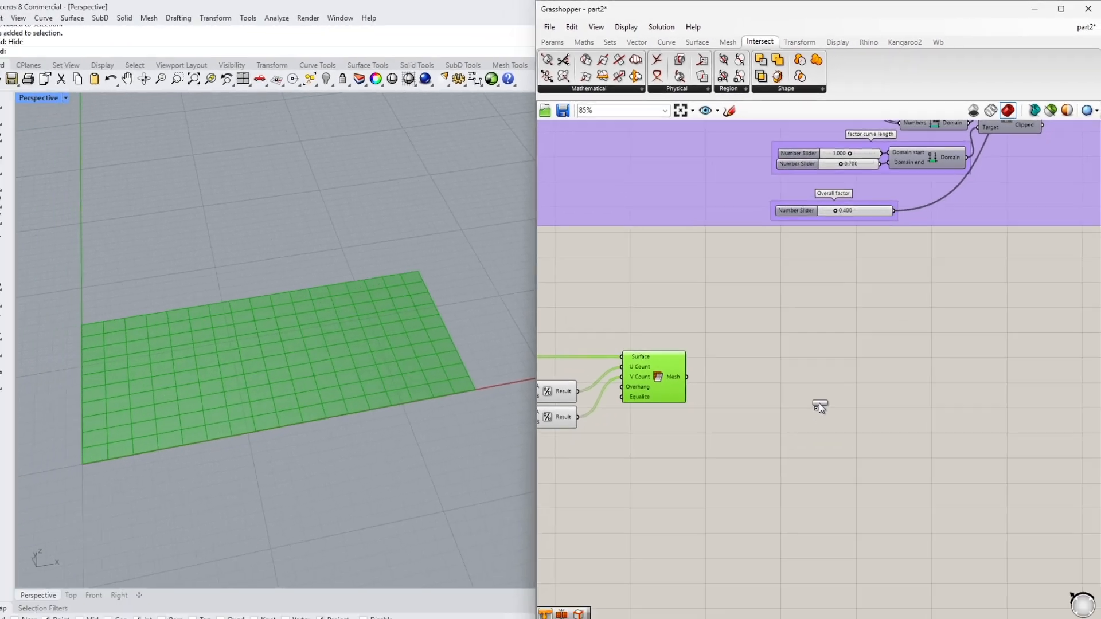
left_click(825, 392)
left_click_drag(825, 391, 844, 406)
- Add a Surface parameter and connect the Final Roof Surface Shape's Patch output to it
scroll(828, 414, "up", 2)
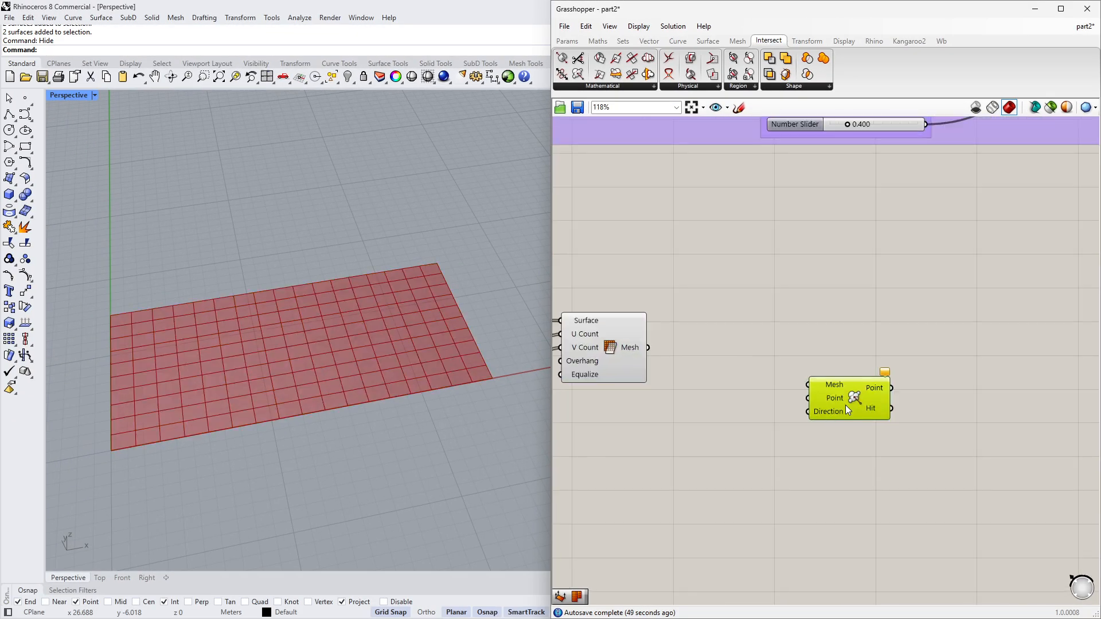
scroll(827, 407, "down", 4)
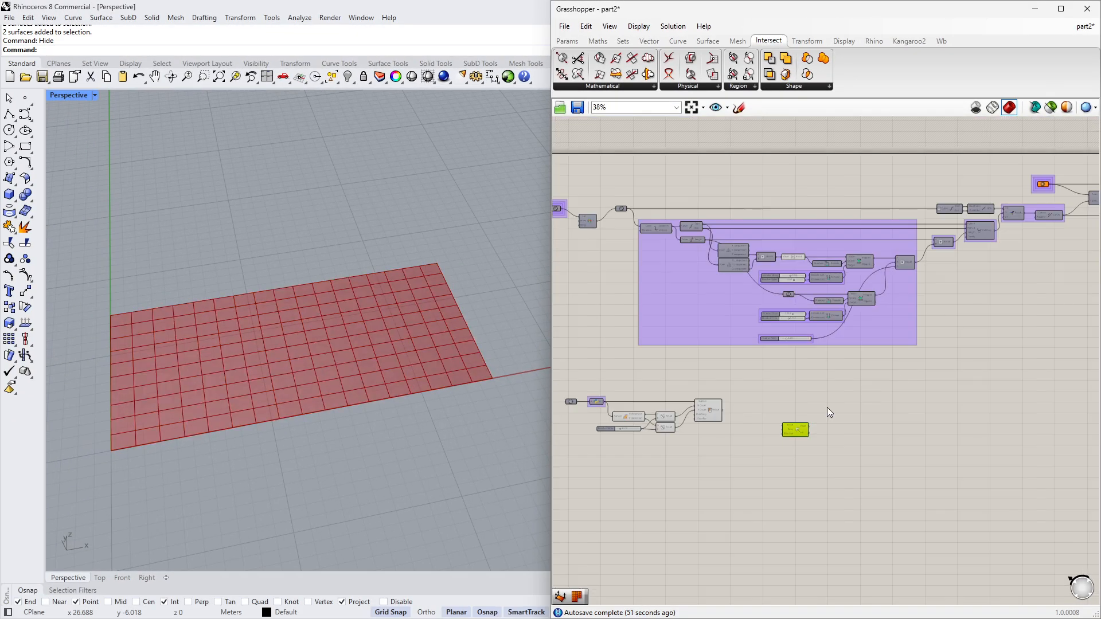
scroll(995, 275, "up", 1)
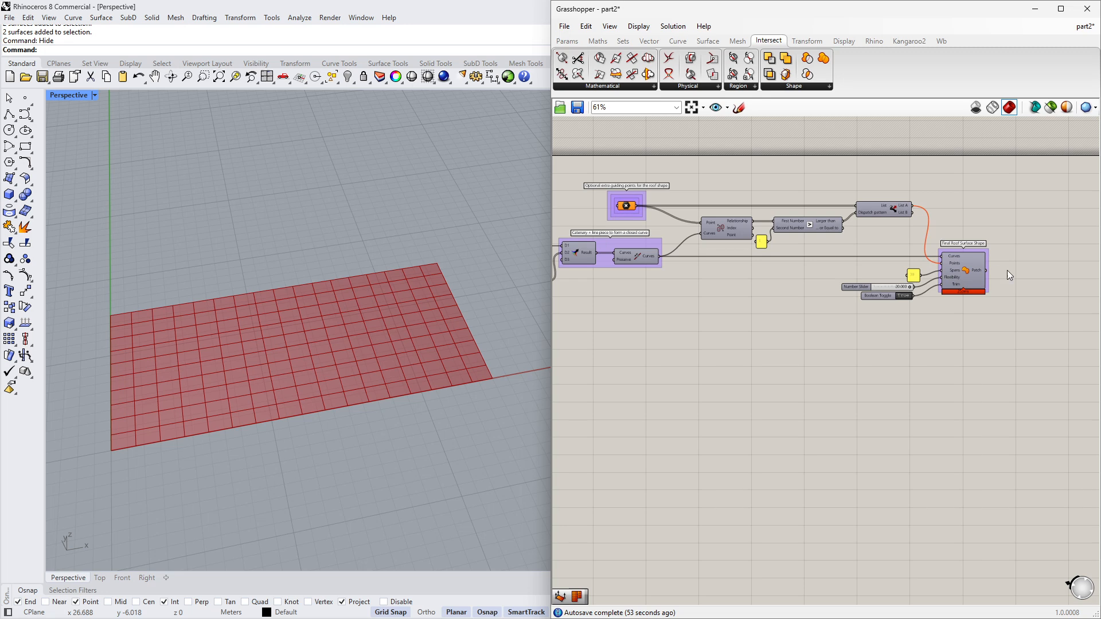
scroll(1007, 270, "up", 3)
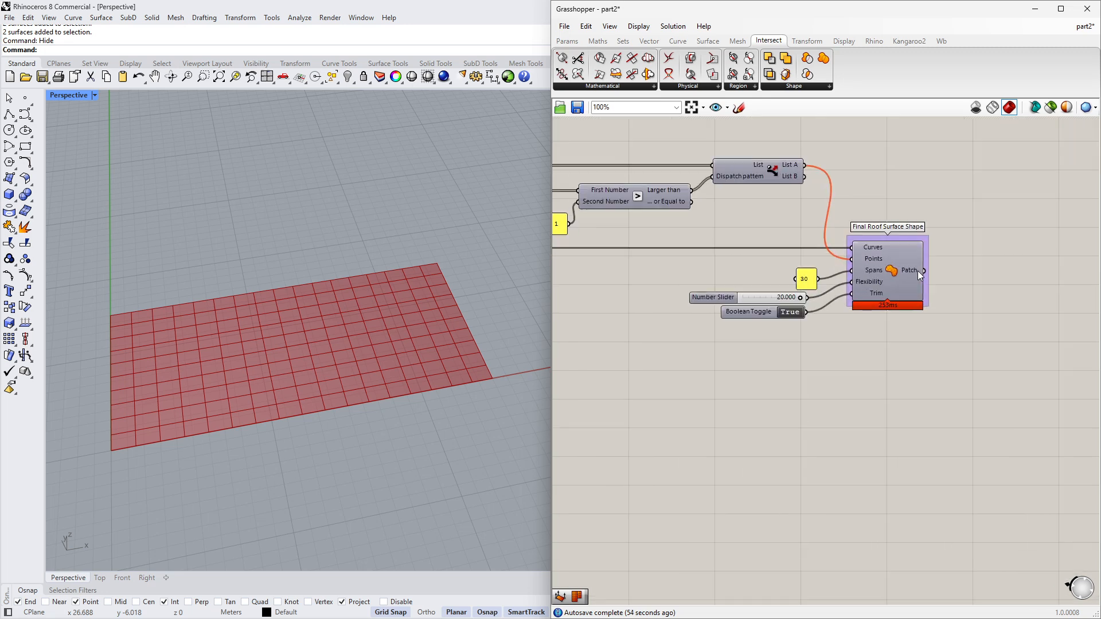
double_click(919, 391)
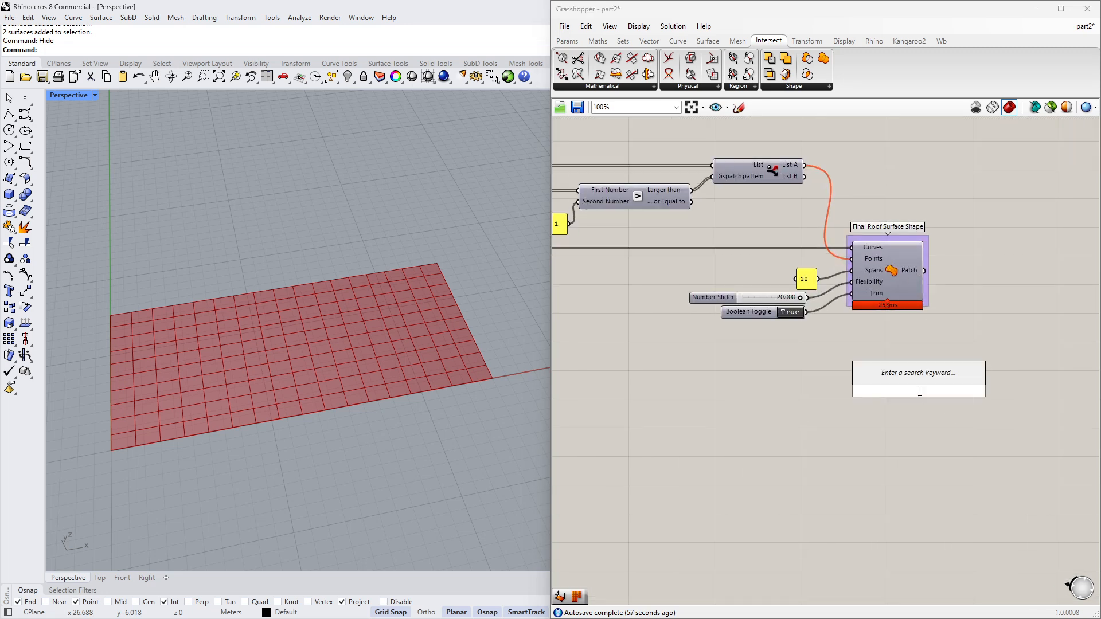
type("srf")
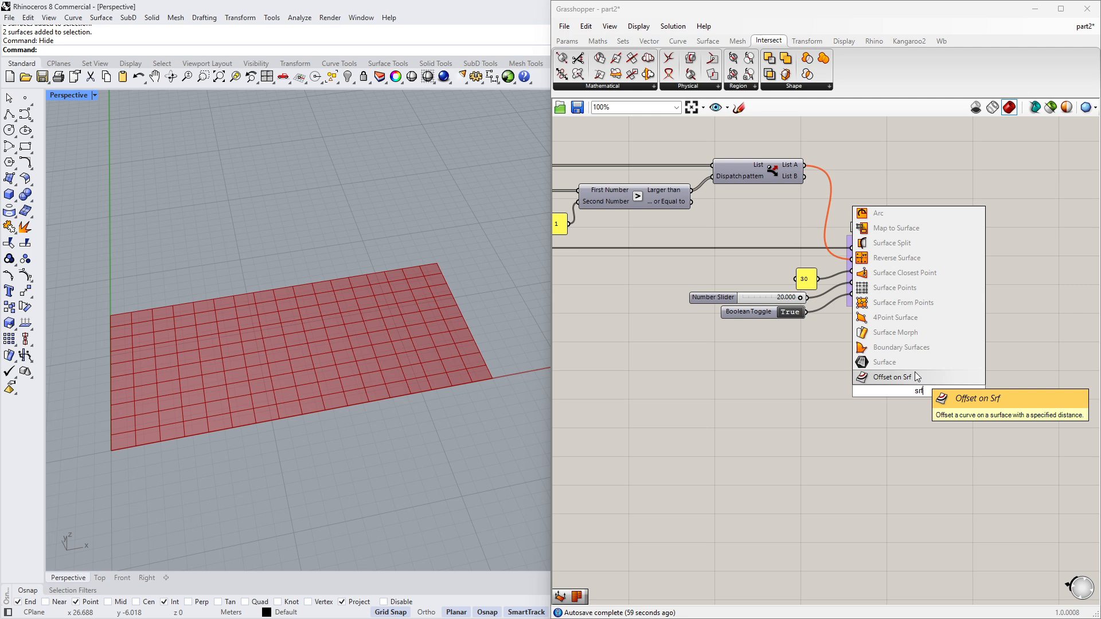
left_click(914, 364)
left_click_drag(918, 391, 970, 366)
left_click_drag(924, 274, 956, 366)
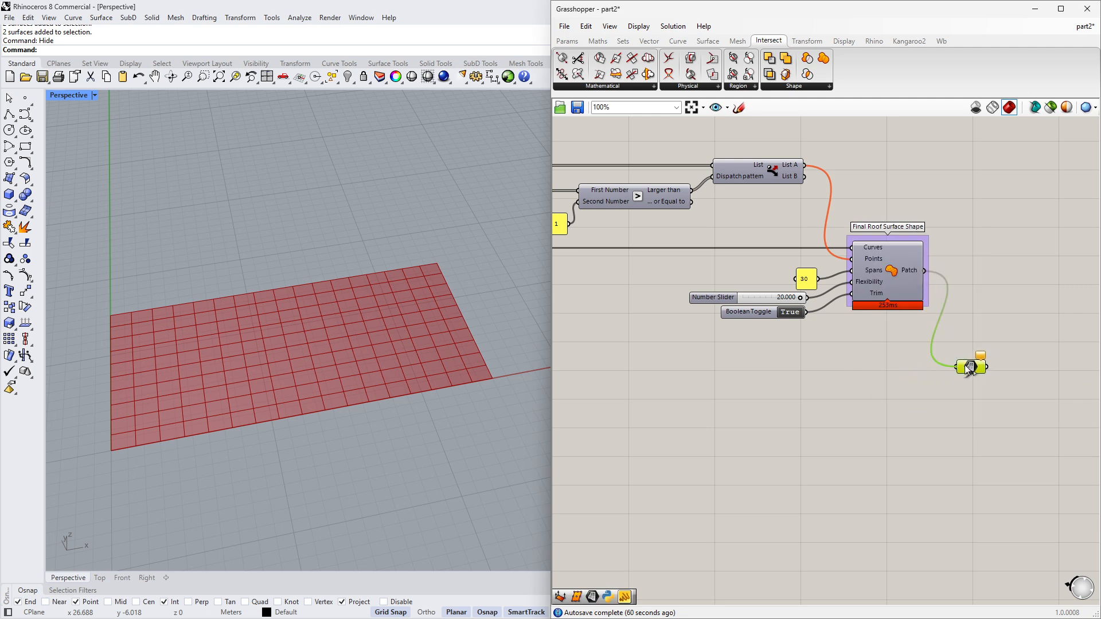
- Set the Surface parameter's wire display to Faint
right_click(970, 367)
mouse_move(991, 434)
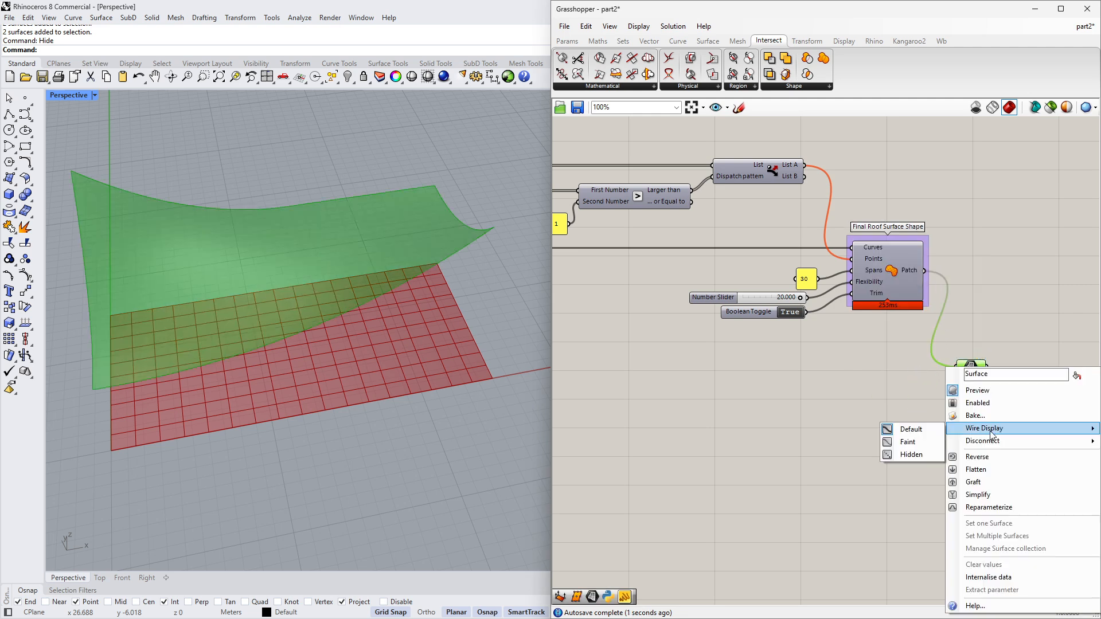
left_click(915, 442)
- Move the Surface parameter beside Mesh | Ray and wire it into the Mesh input
left_click_drag(970, 365, 982, 360)
scroll(983, 360, "down", 5)
scroll(985, 359, "down", 4)
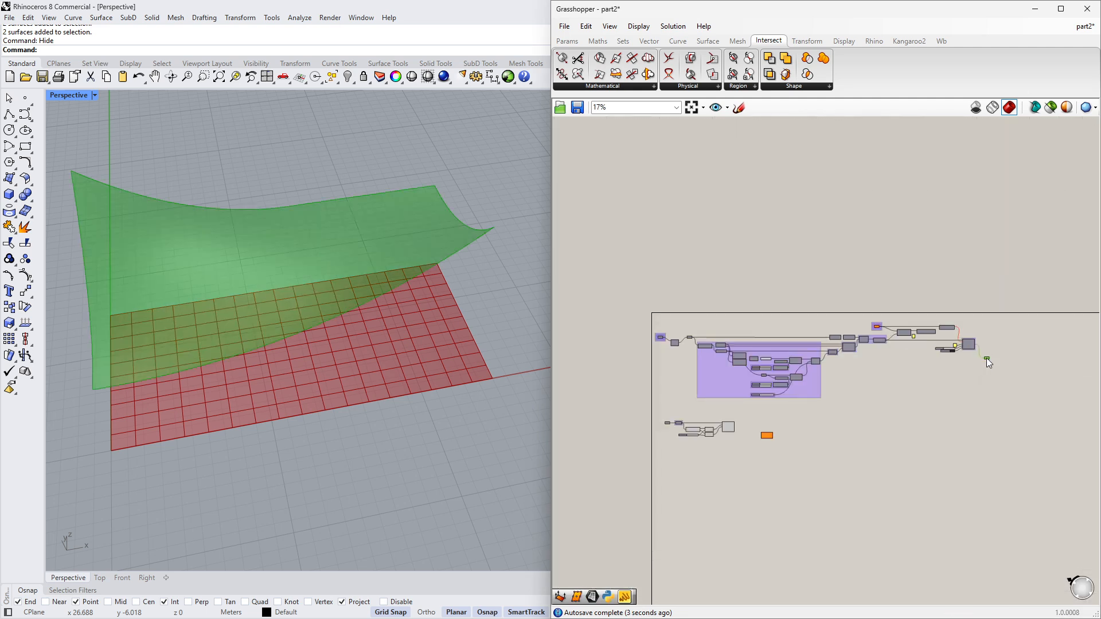
scroll(739, 443, "up", 9)
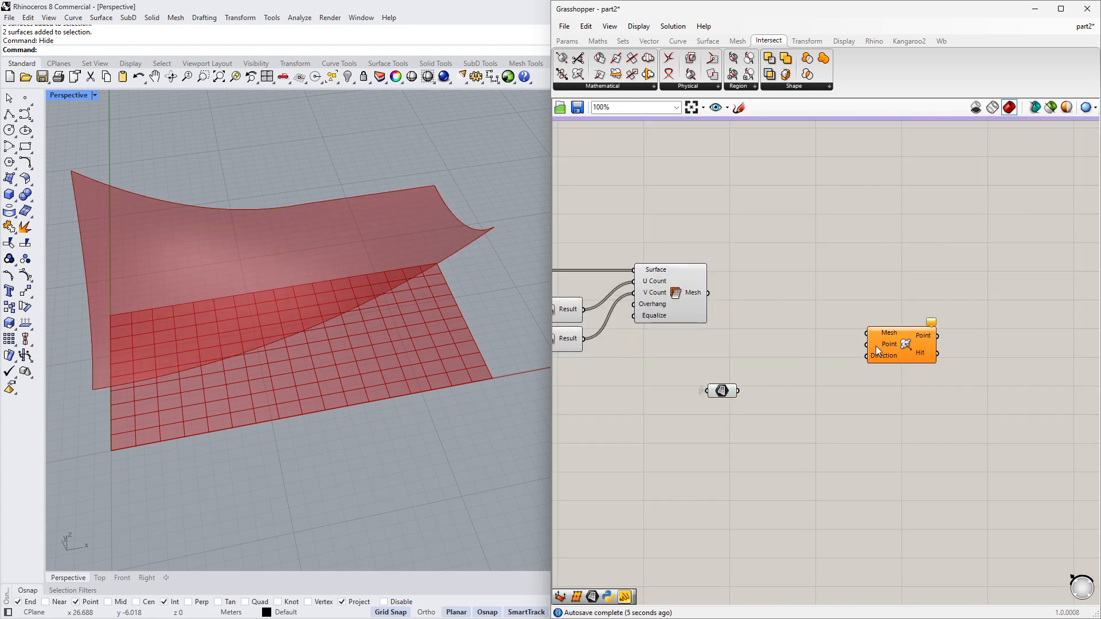
left_click_drag(895, 337, 900, 371)
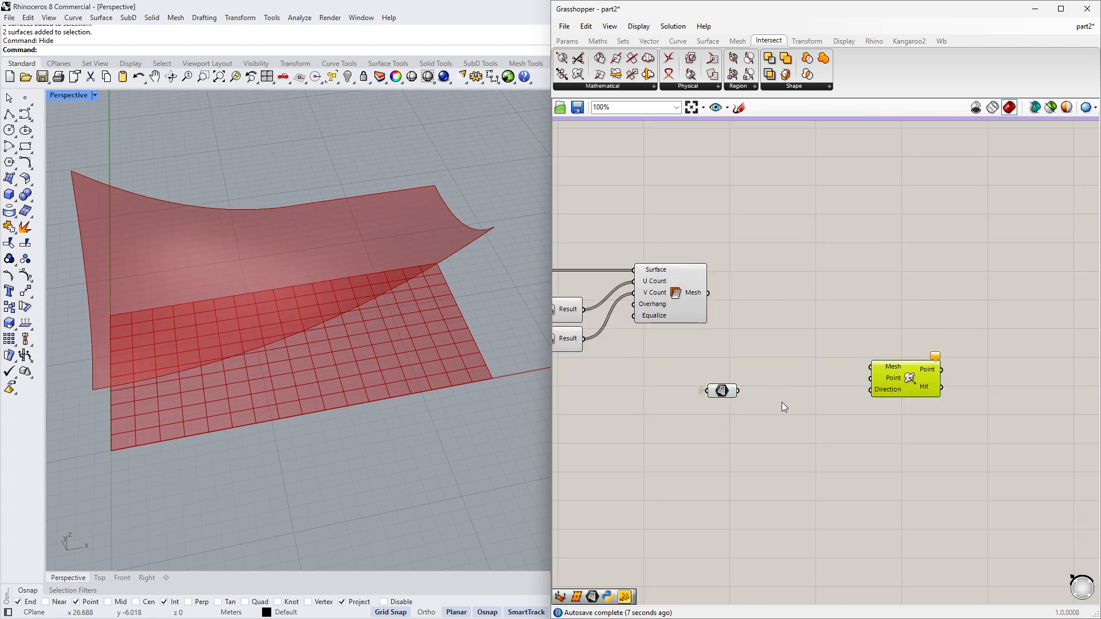
scroll(782, 401, "up", 1)
left_click_drag(719, 390, 715, 374)
left_click_drag(925, 374, 921, 382)
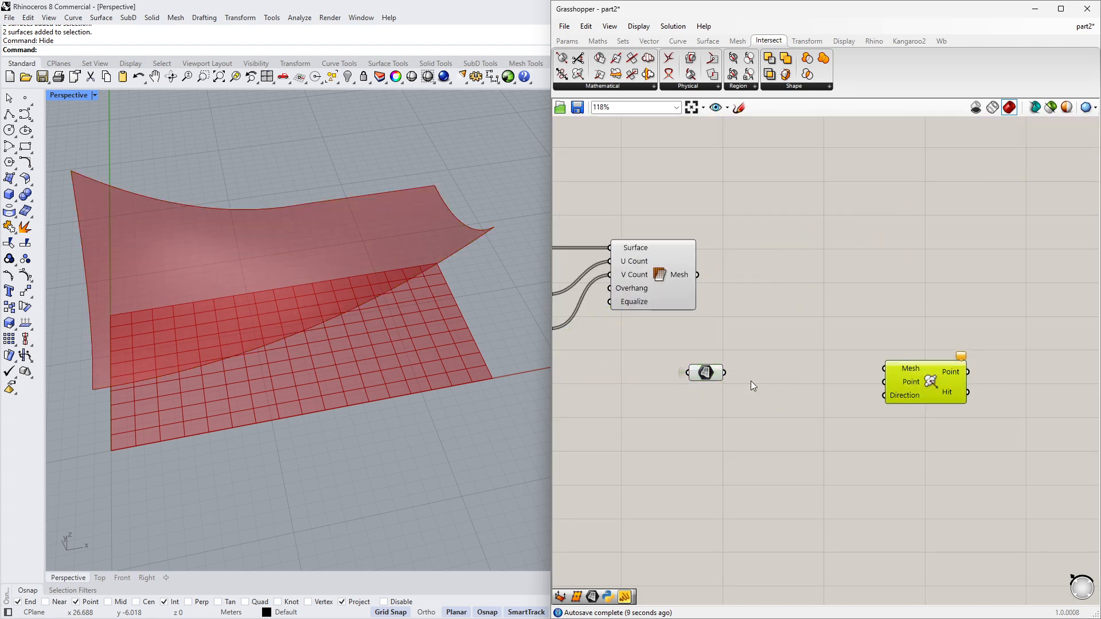
left_click_drag(725, 373, 890, 379)
left_click(888, 434)
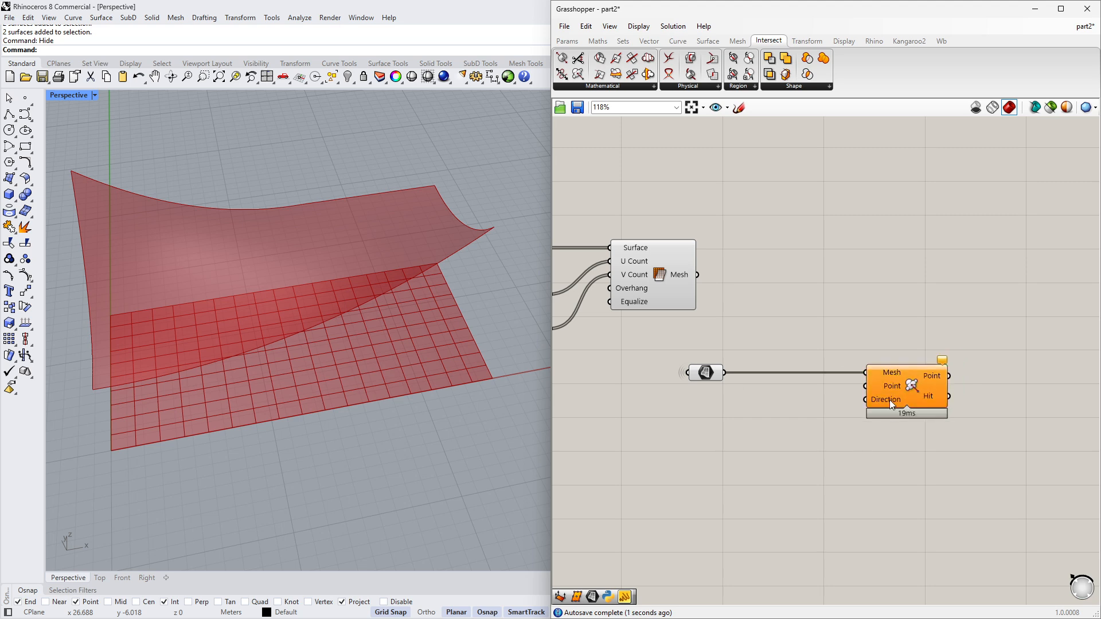
mouse_move(893, 387)
mouse_move(676, 276)
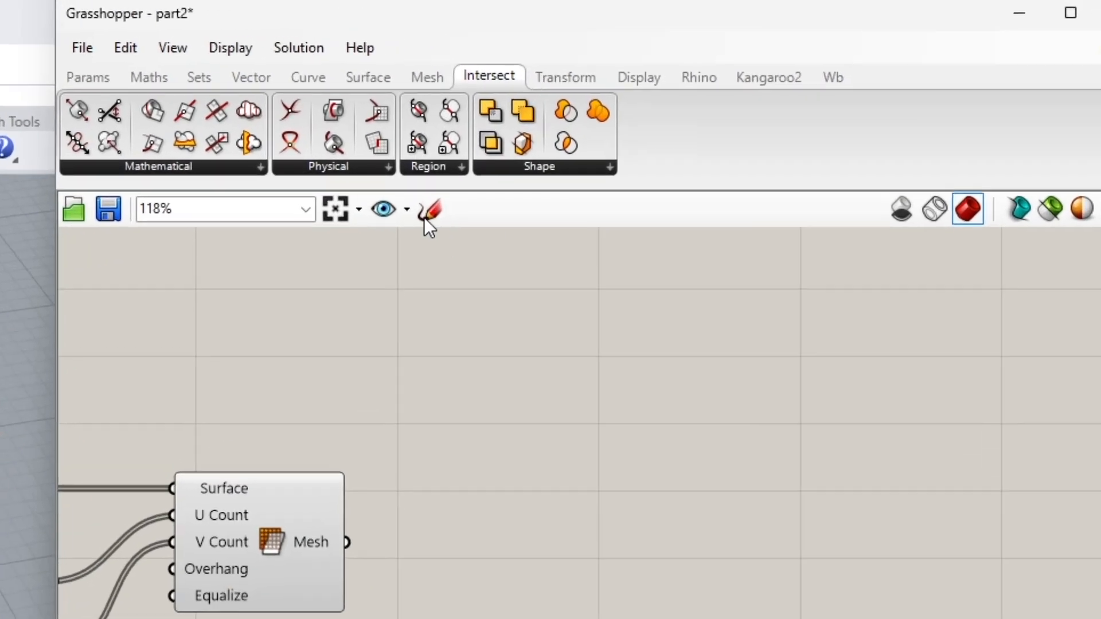
- Add a Deconstruct Mesh component and connect the Mesh Surface output to it
left_click(387, 83)
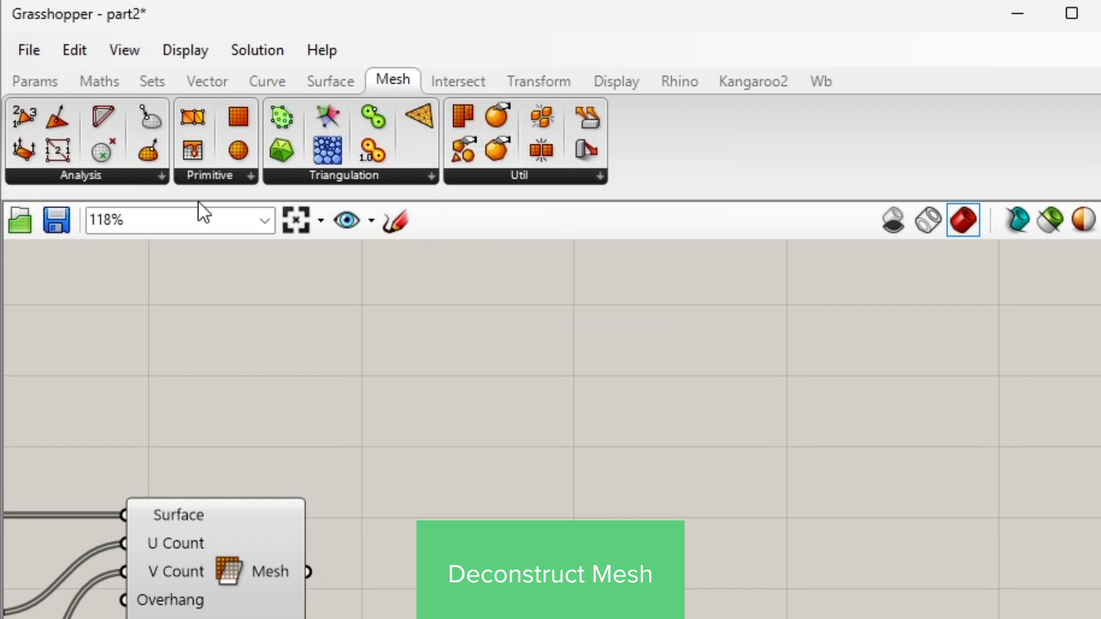
left_click(23, 148)
left_click(472, 575)
left_click_drag(309, 573, 385, 575)
right_click_drag(839, 344, 766, 294)
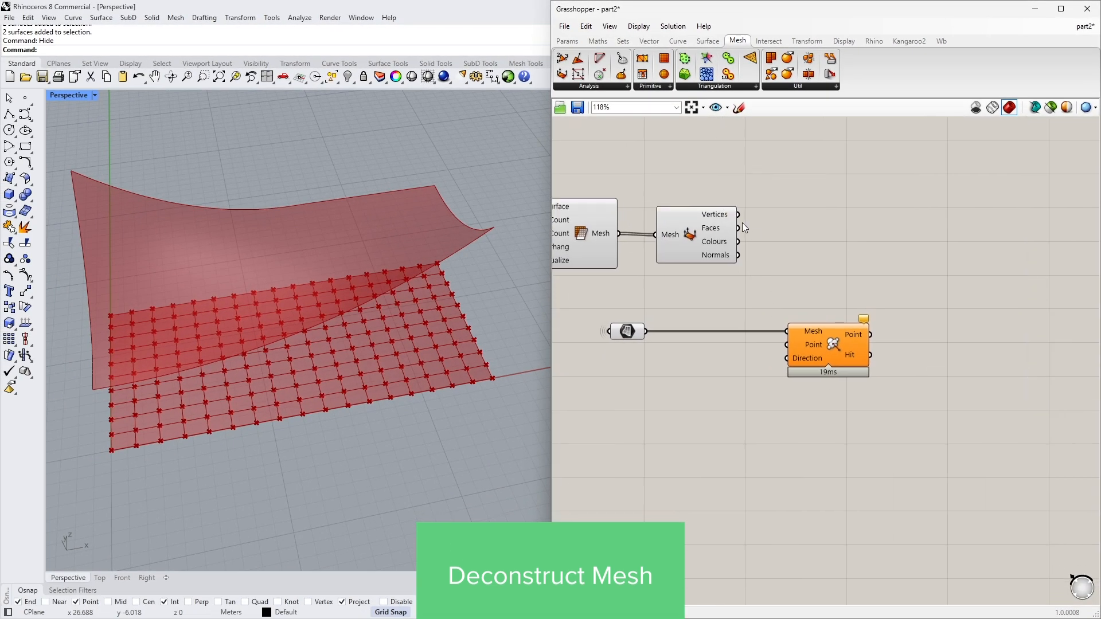
mouse_move(726, 219)
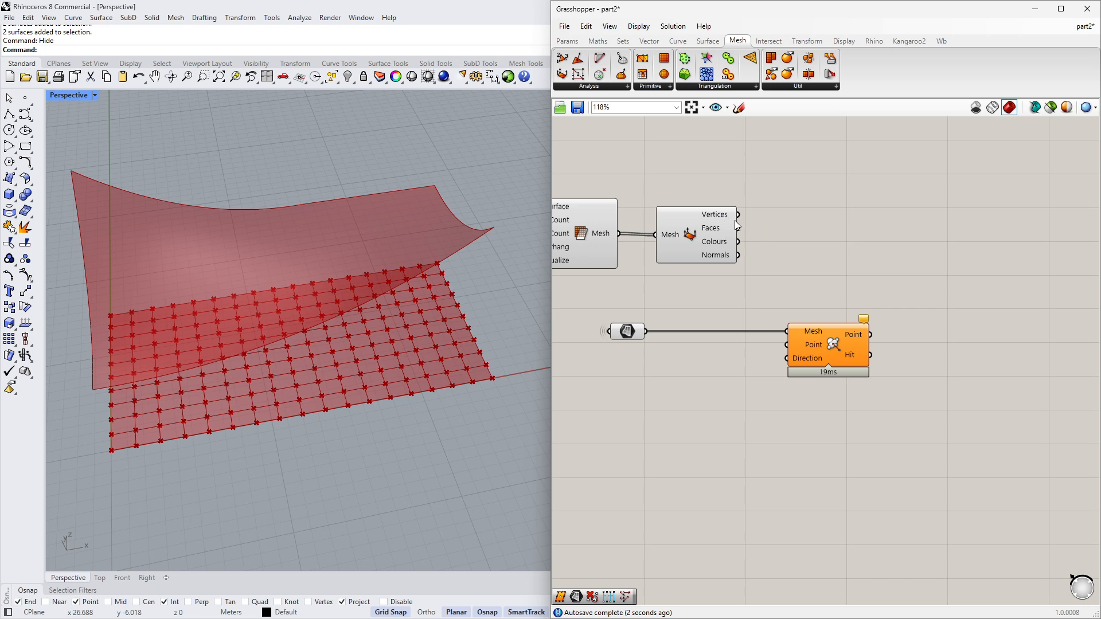
- Add a Mesh Join component and wire the Mesh Surface output into its Meshes input
left_click_drag(680, 234, 904, 233)
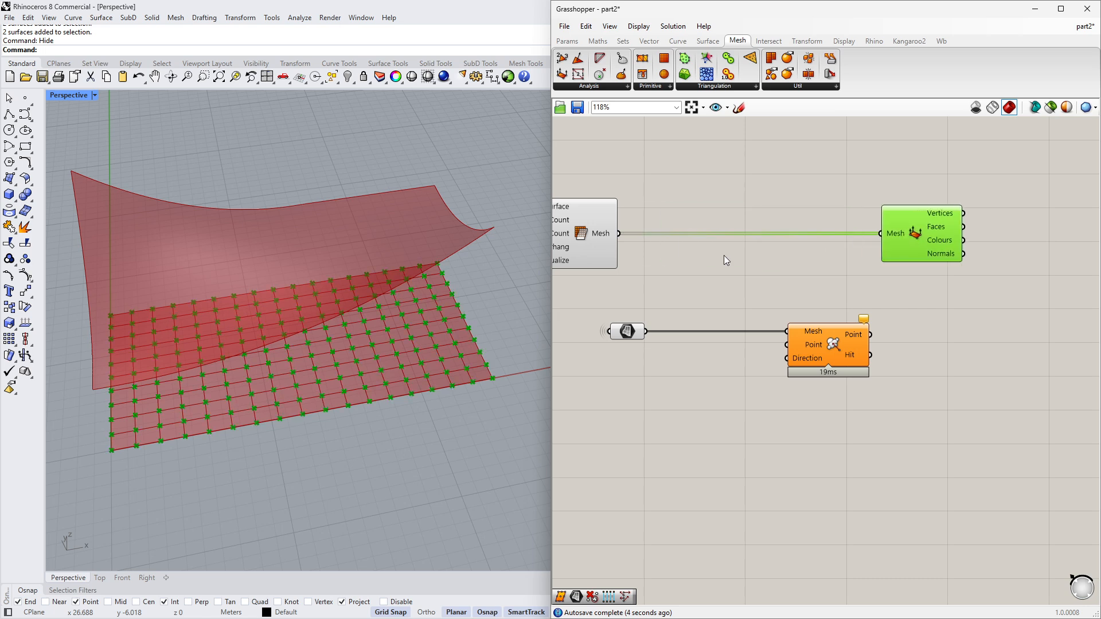
right_click_drag(624, 251, 739, 250)
mouse_move(711, 233)
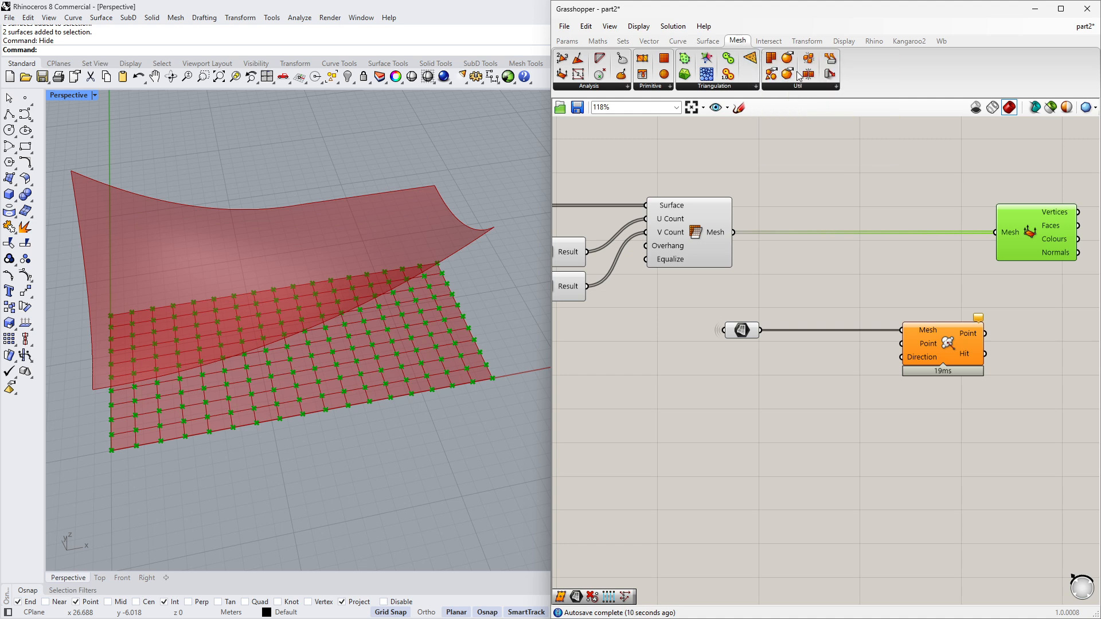
left_click_drag(810, 77, 806, 250)
left_click_drag(733, 231, 766, 250)
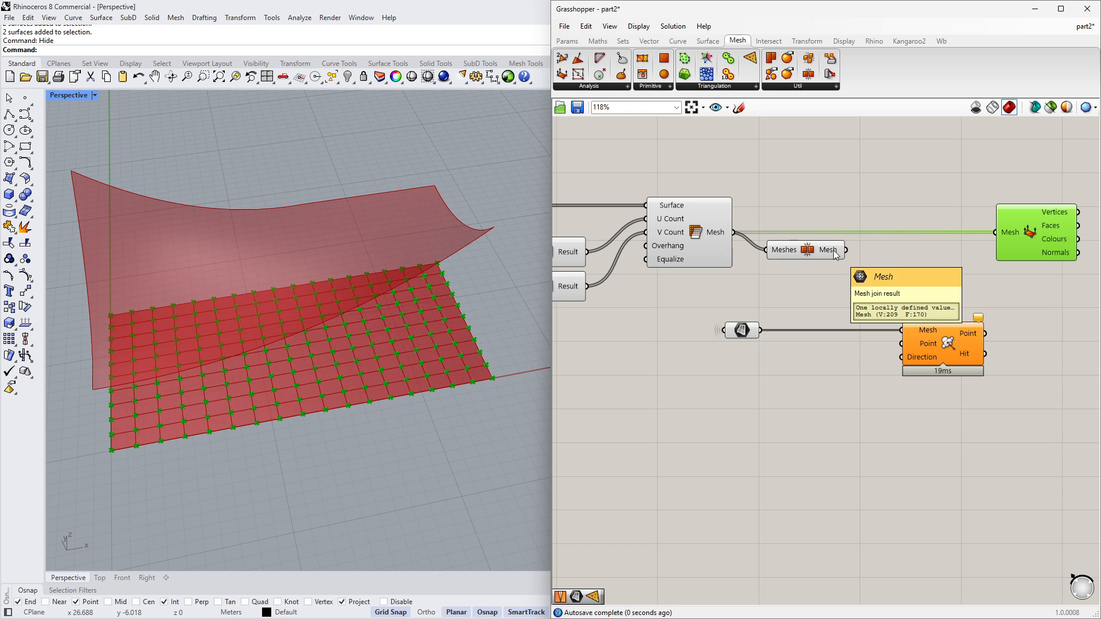
- Connect the Mesh Join output to the Deconstruct Mesh input and move both components closer together
left_click_drag(846, 250, 995, 232)
left_click_drag(807, 259, 798, 242)
left_click_drag(1009, 248, 877, 248)
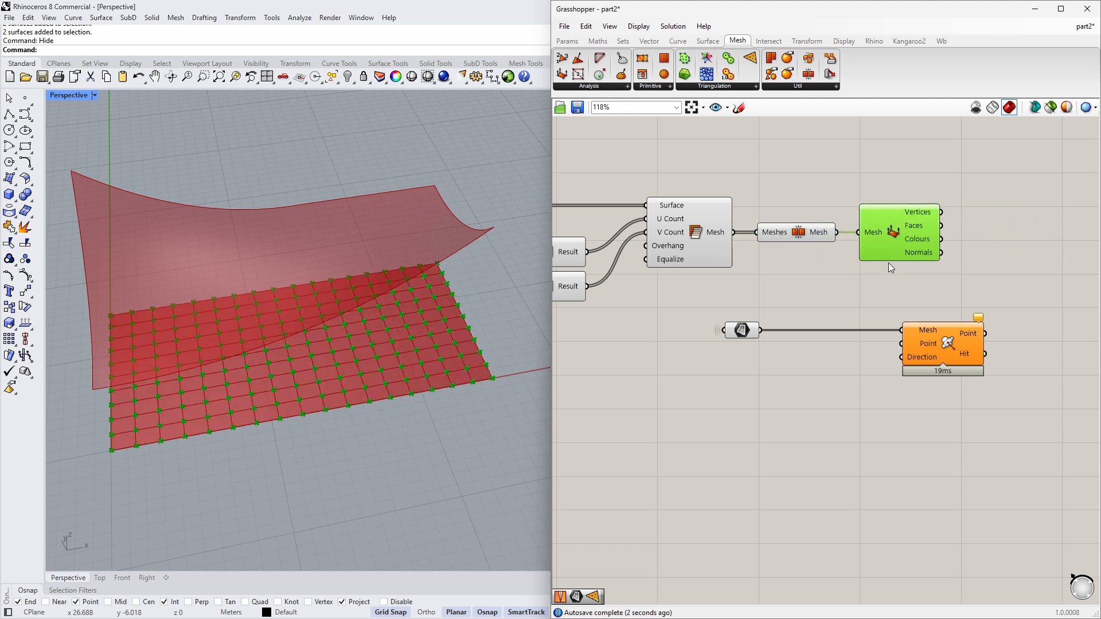
- Wire the Deconstruct Mesh Vertices output into the Point input of Mesh | Ray and rearrange the nearby components
right_click_drag(936, 307, 774, 305)
left_click(766, 326)
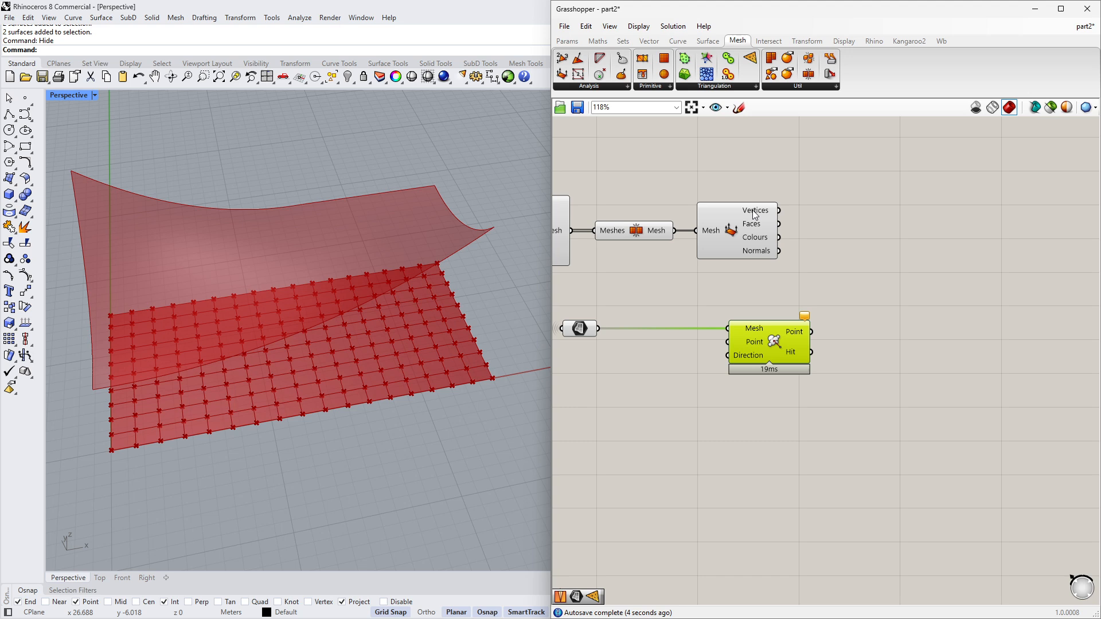
left_click_drag(779, 349, 875, 349)
left_click(834, 272)
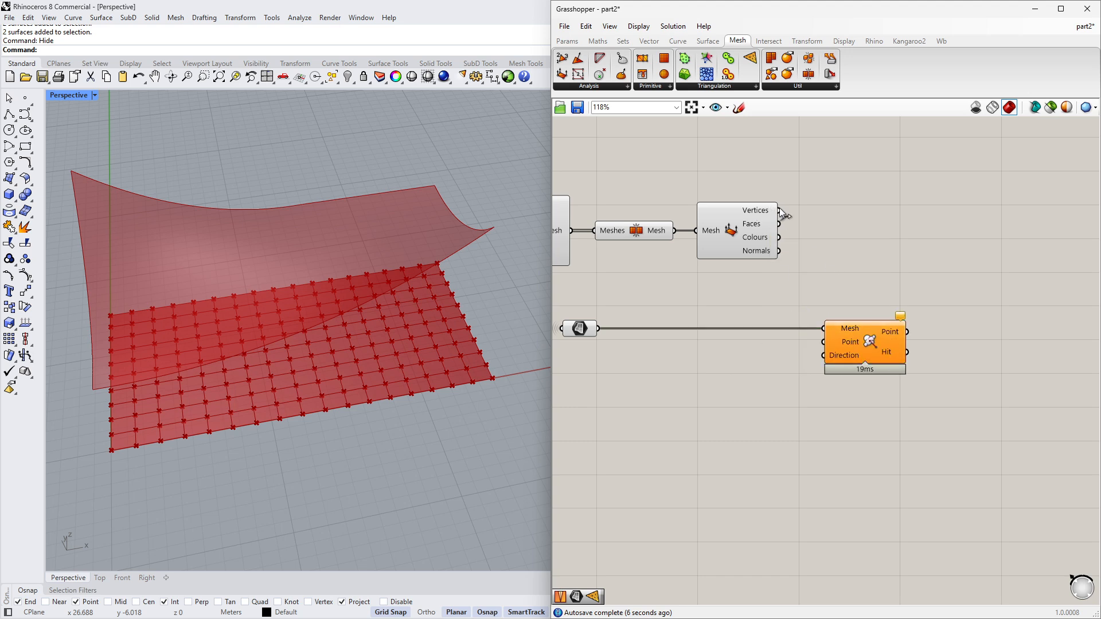
left_click_drag(778, 210, 824, 342)
right_click_drag(599, 331, 628, 326)
left_click_drag(610, 328, 776, 328)
left_click(813, 361)
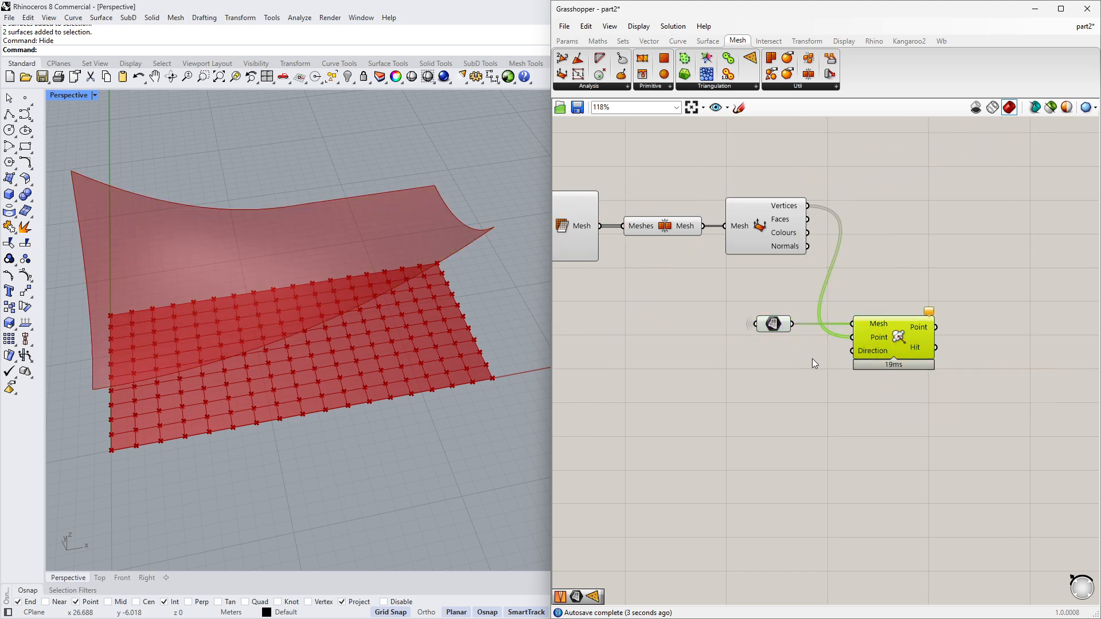
- Add a Unit Z component and connect its vector to the Direction input of Mesh | Ray
double_click(785, 367)
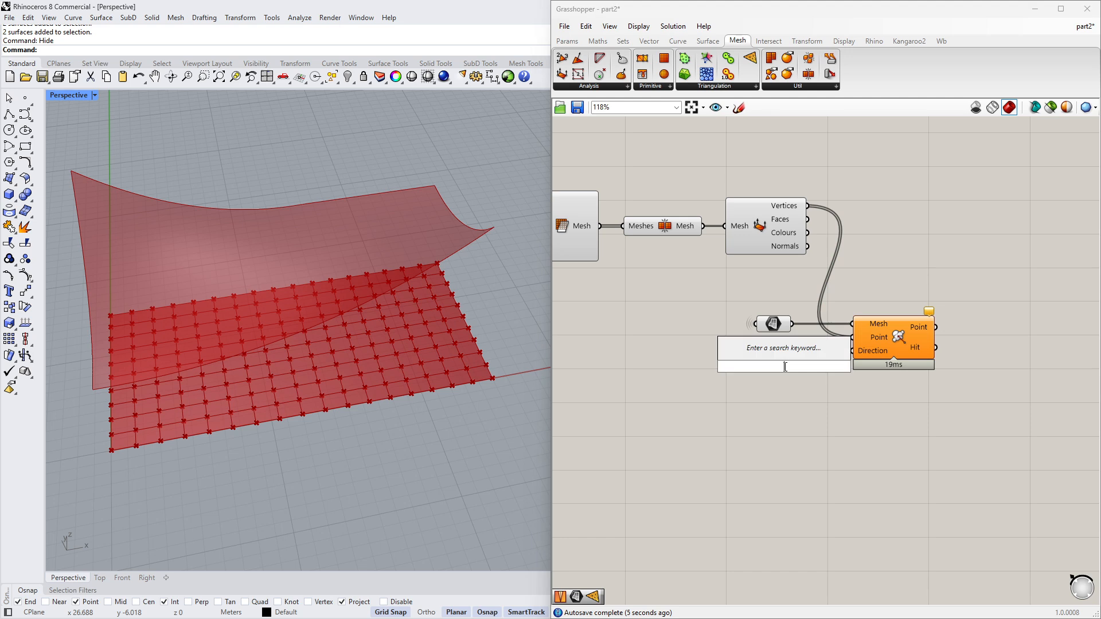
type("z")
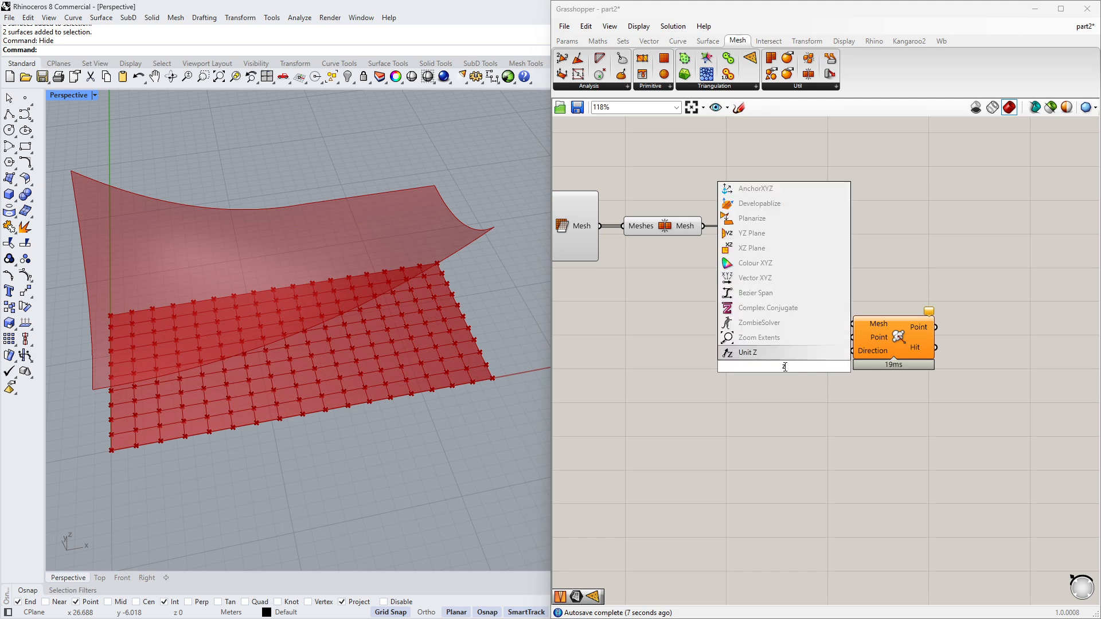
key("Return")
left_click_drag(839, 366, 794, 350)
left_click(794, 374)
- Turn off the preview of the base surface meshing components
right_click_drag(468, 312, 428, 264)
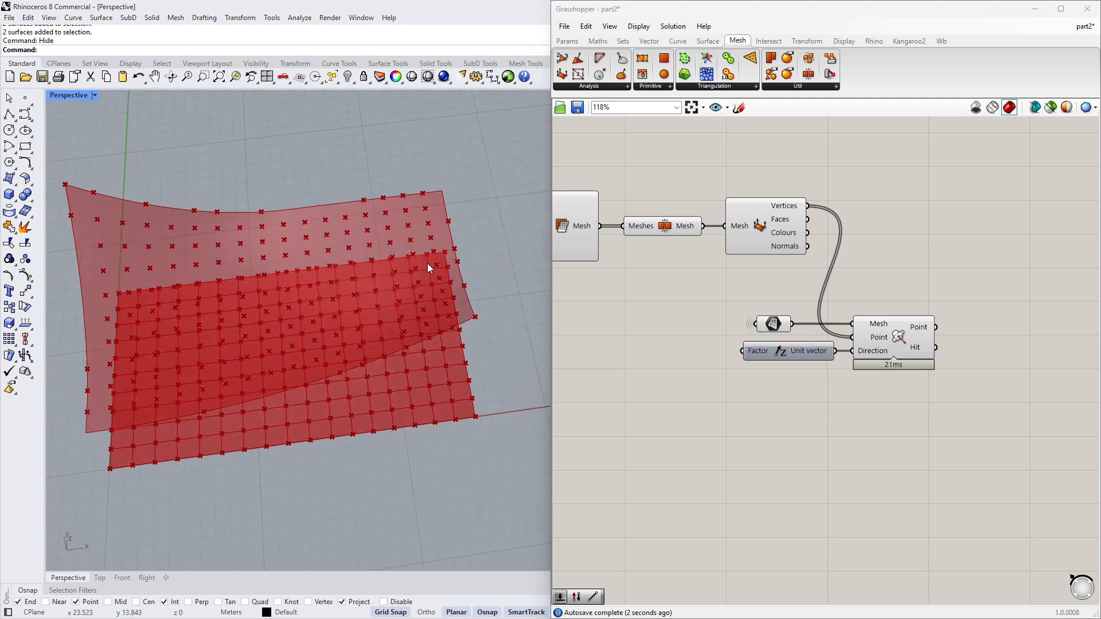
right_click_drag(418, 214, 284, 219)
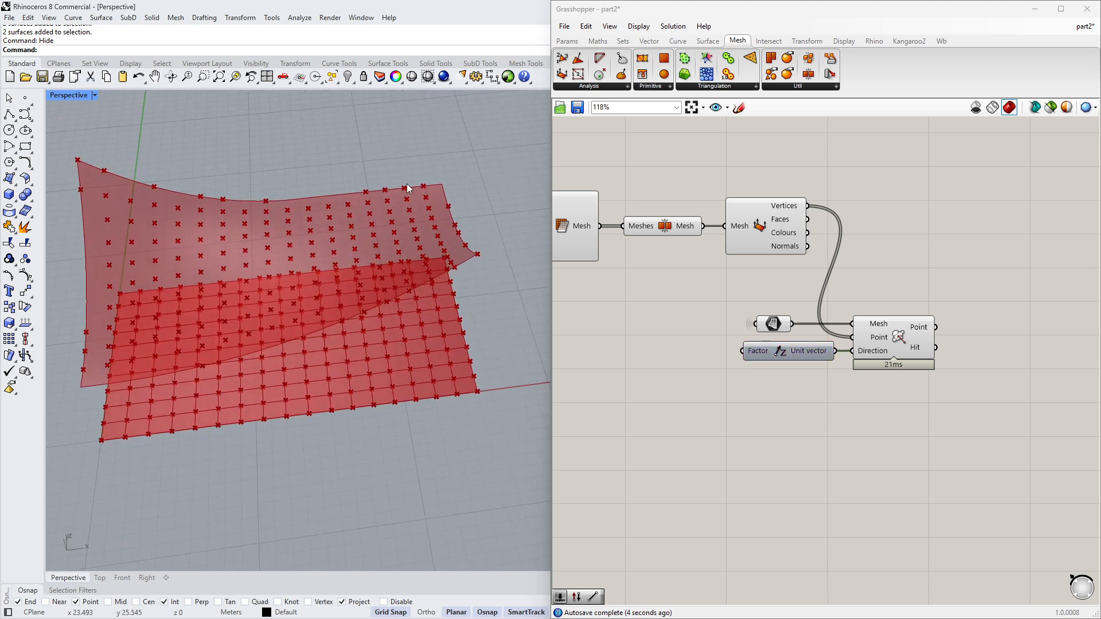
right_click_drag(786, 243, 880, 270)
scroll(860, 272, "down", 2)
right_click_drag(644, 225, 776, 229)
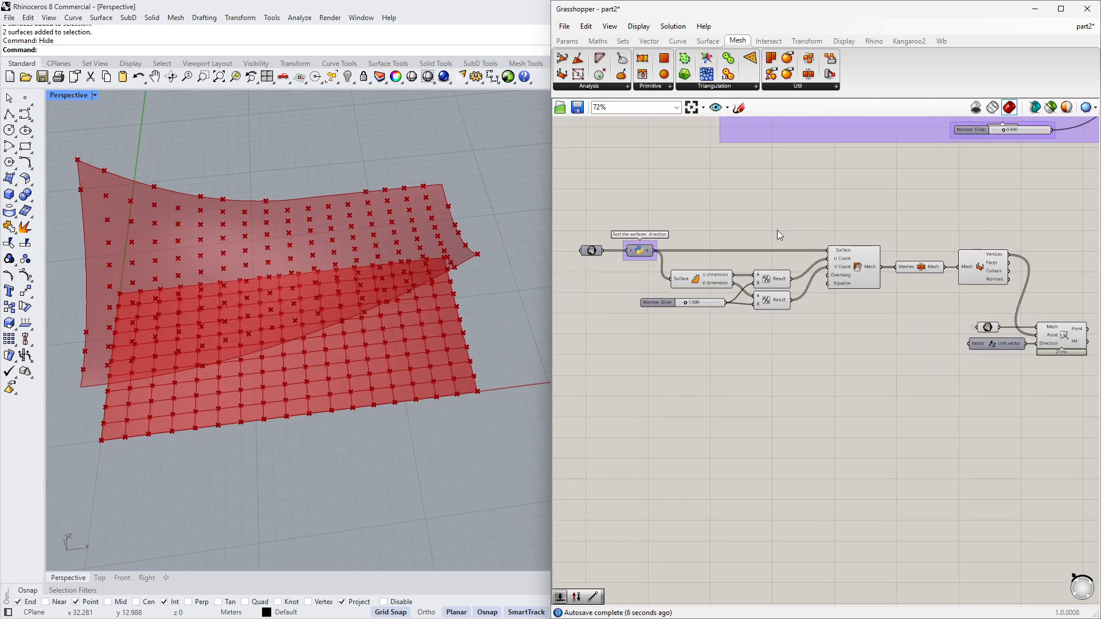
scroll(776, 230, "down", 1)
left_click_drag(578, 218, 1007, 307)
middle_click(715, 332)
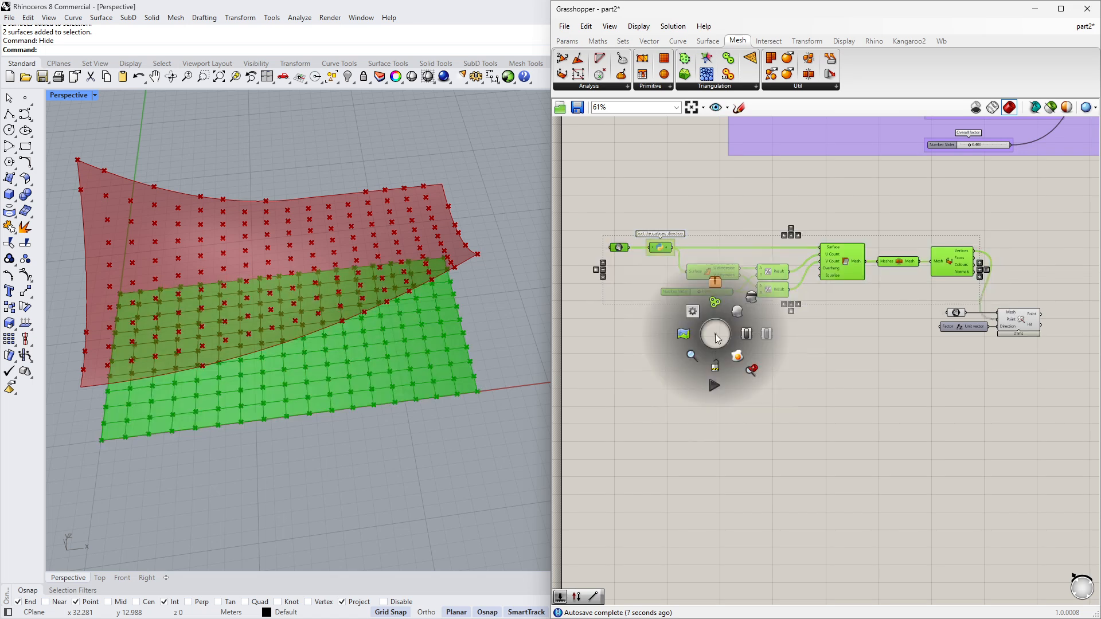
left_click(749, 299)
left_click(724, 328)
- Set the Boolean Toggle feeding the roof patch's Trim input to False
right_click_drag(463, 325, 422, 355)
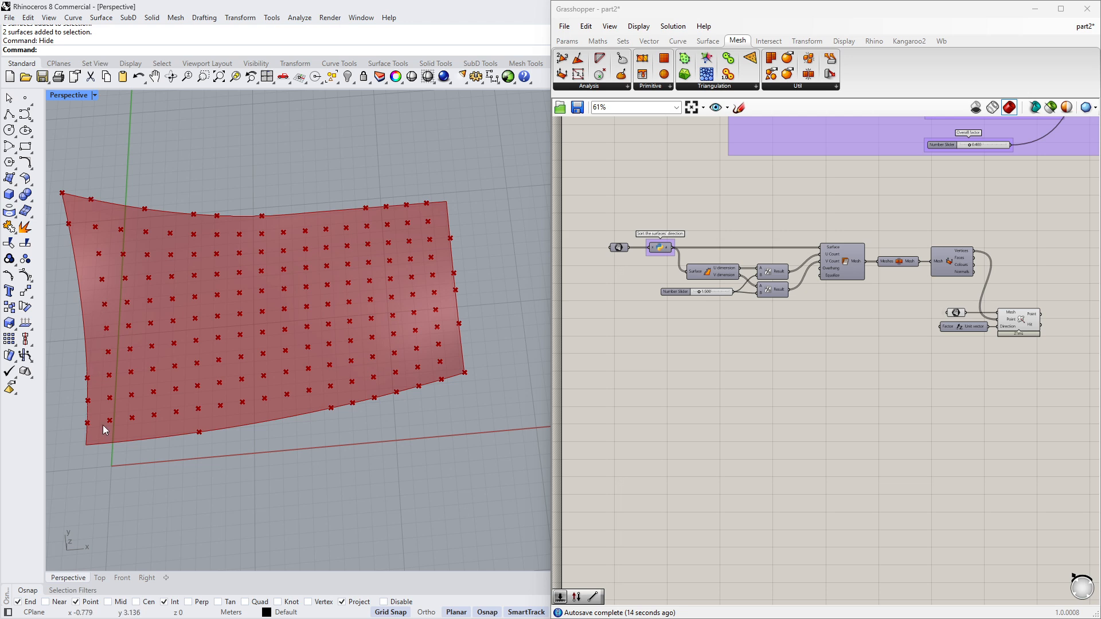
scroll(723, 355, "down", 2)
right_click_drag(291, 437, 327, 414)
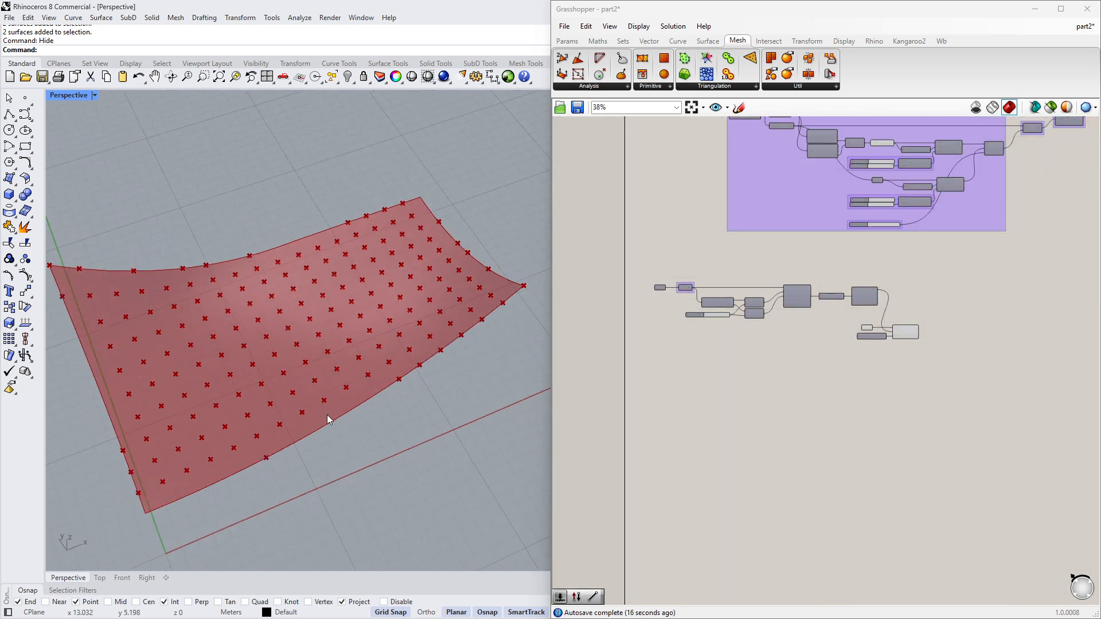
right_click_drag(912, 322, 855, 325)
scroll(855, 325, "up", 3)
left_click_drag(743, 332, 844, 328)
left_click(819, 370)
scroll(817, 379, "down", 3)
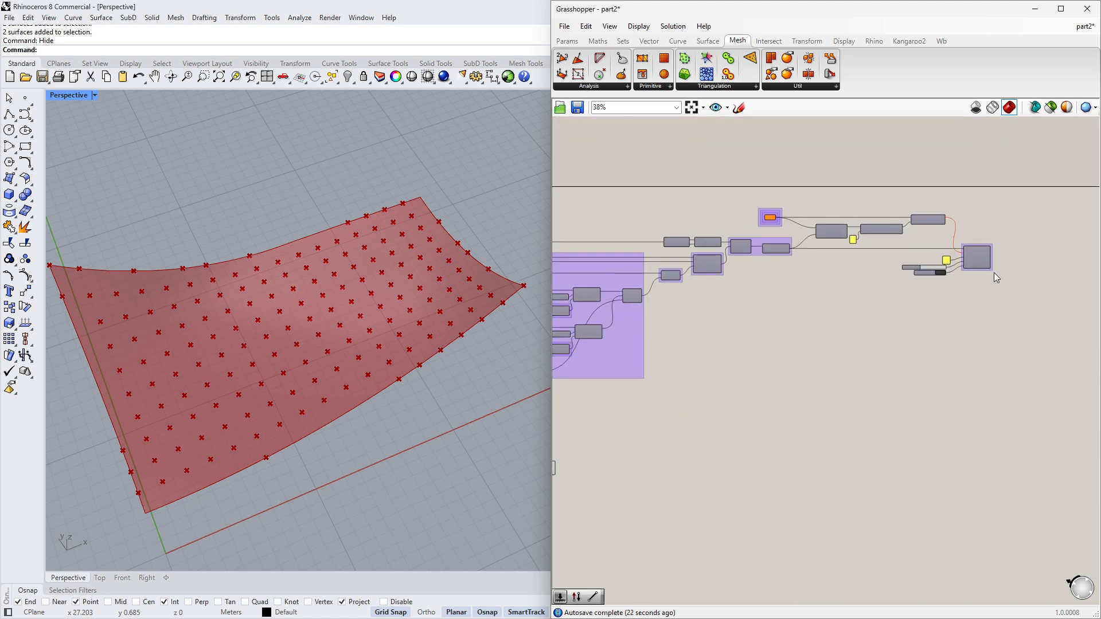
right_click_drag(988, 268, 895, 296)
scroll(894, 296, "up", 2)
scroll(893, 295, "up", 4)
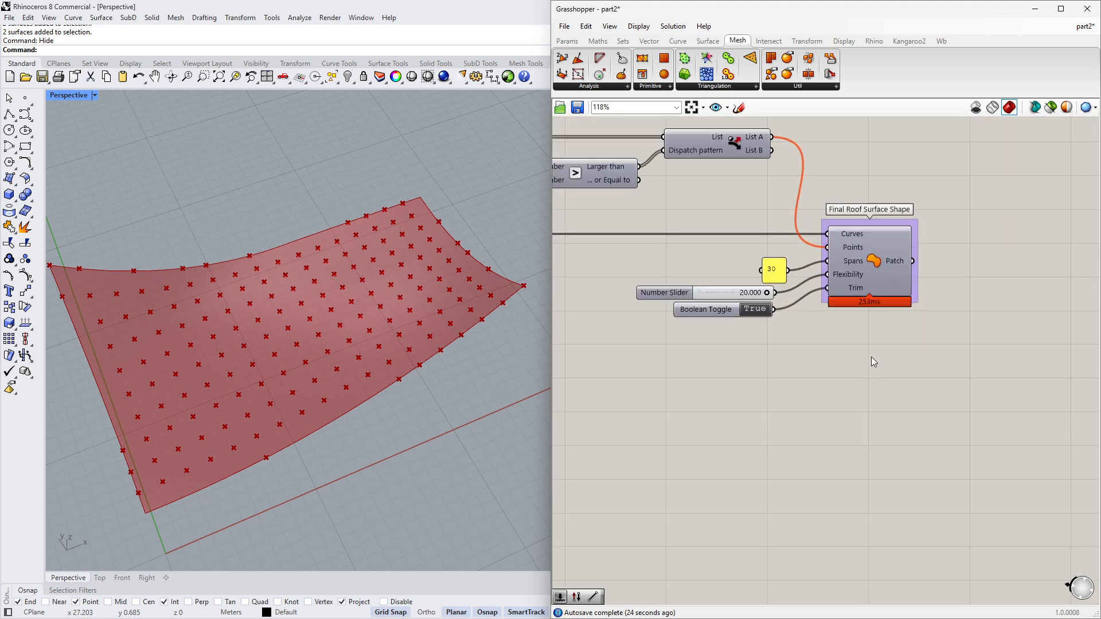
scroll(871, 356, "up", 3)
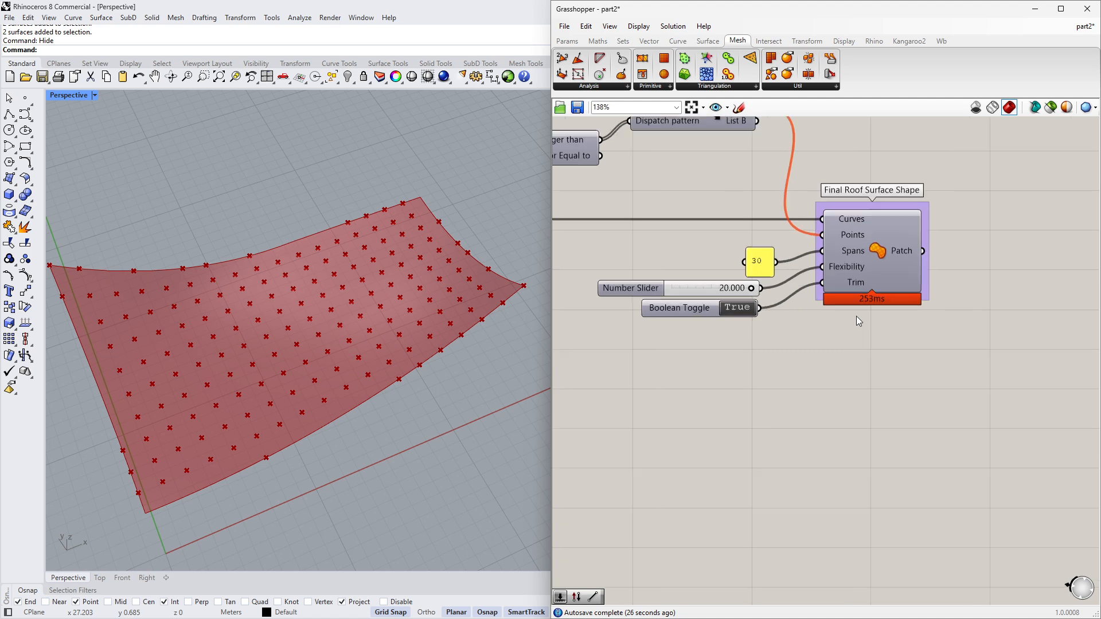
mouse_move(857, 278)
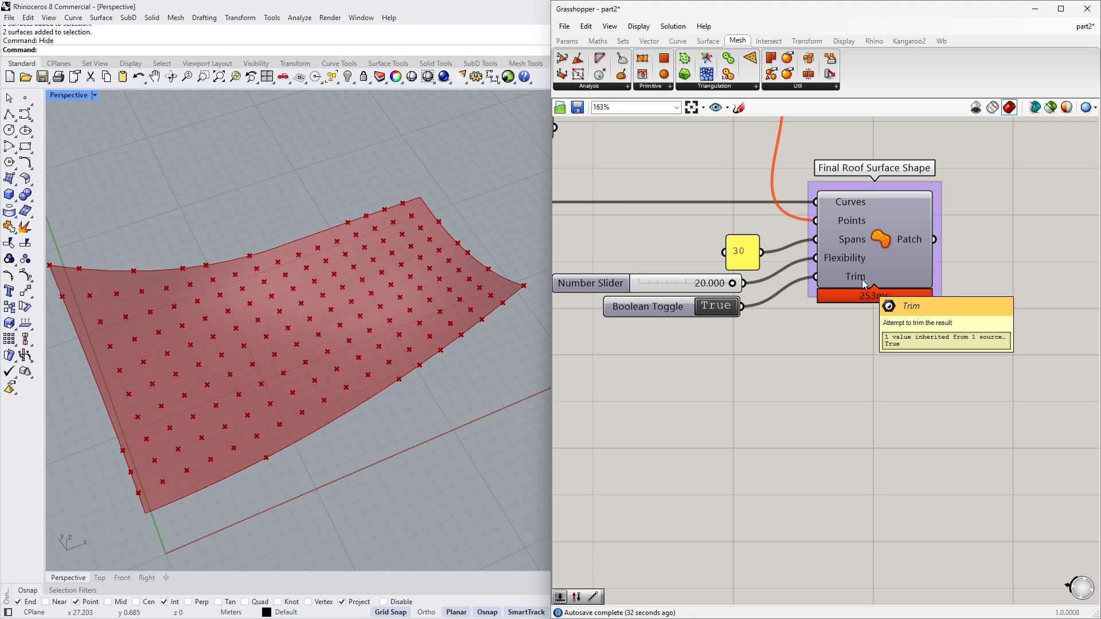
double_click(716, 307)
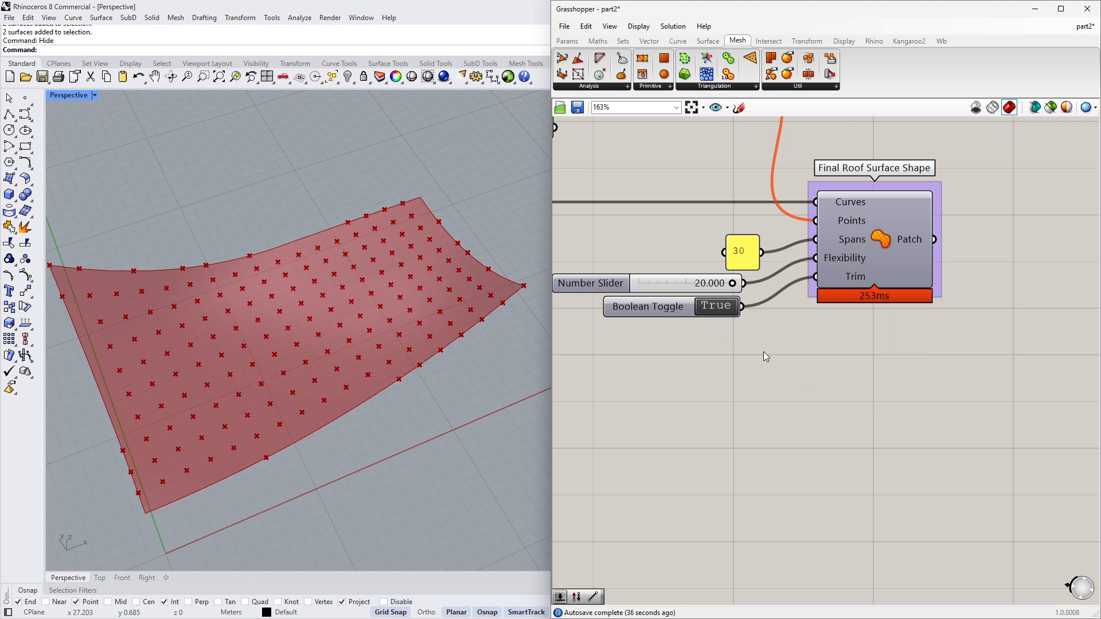
right_click_drag(482, 367, 415, 443)
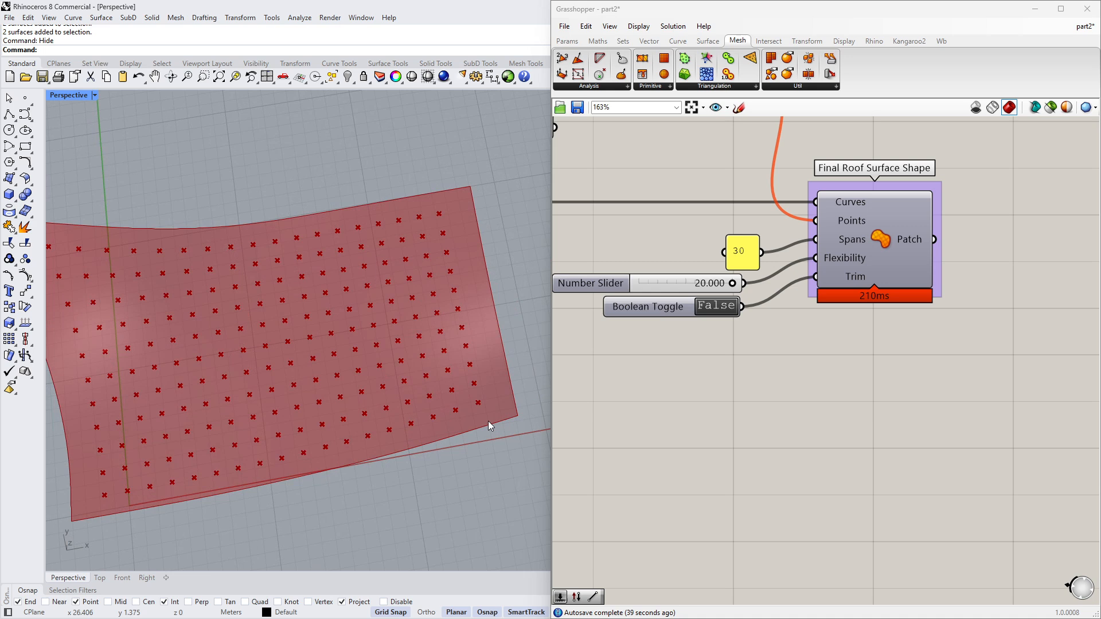
right_click_drag(488, 421, 408, 404)
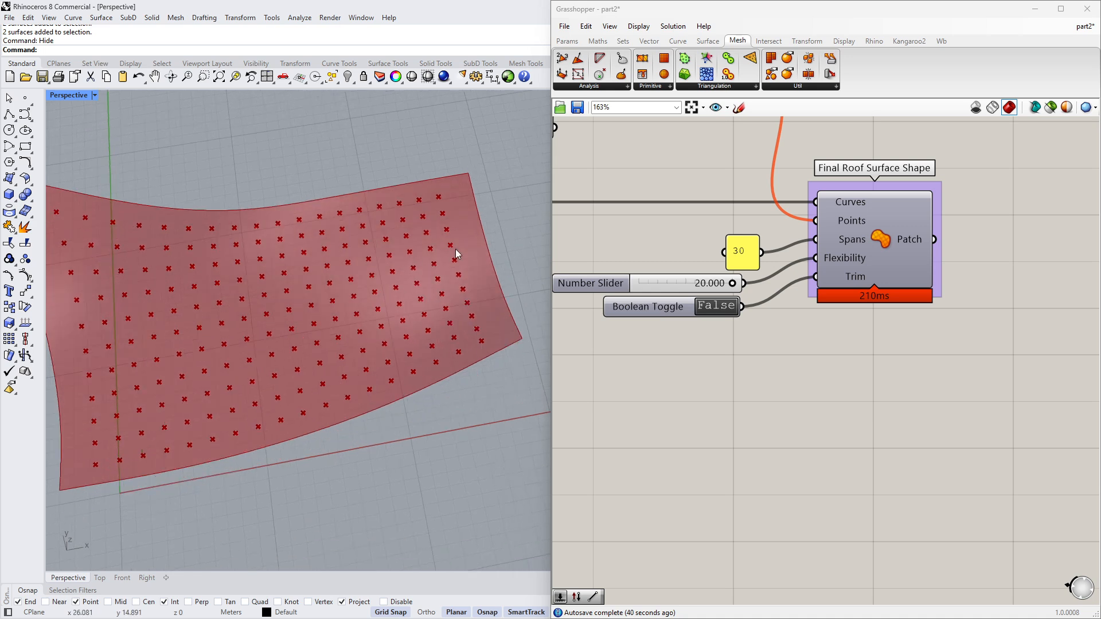
- Turn off the preview of the Surface parameter holding the roof patch
scroll(708, 382, "down", 1)
right_click_drag(459, 408, 477, 383)
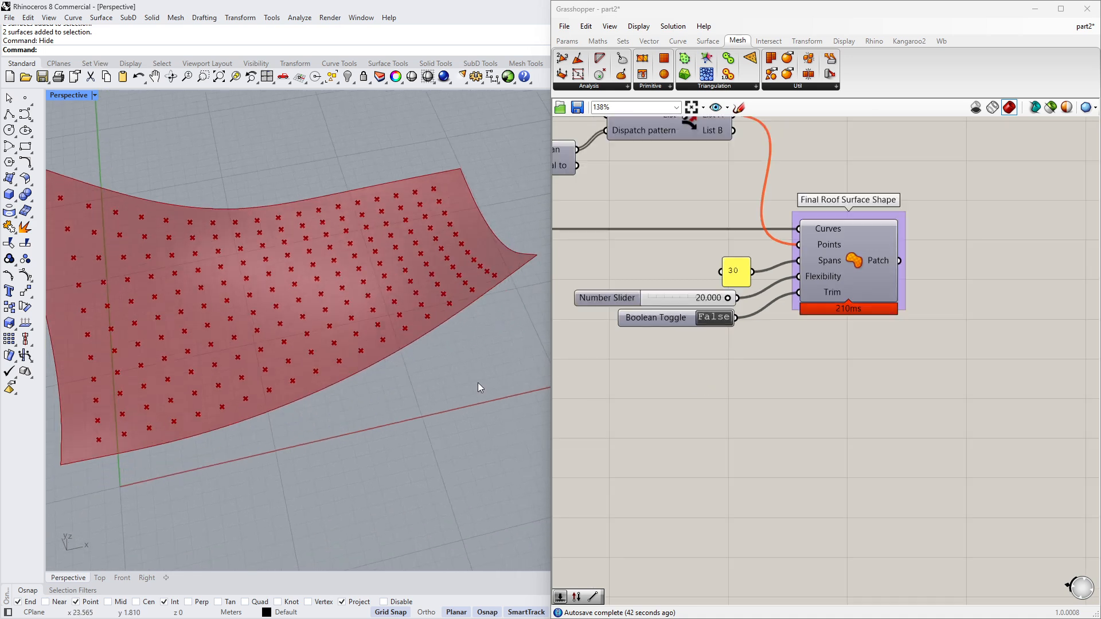
right_click_drag(632, 382, 760, 330)
scroll(919, 304, "down", 8)
right_click_drag(562, 482, 859, 379)
scroll(822, 386, "up", 9)
left_click(652, 335)
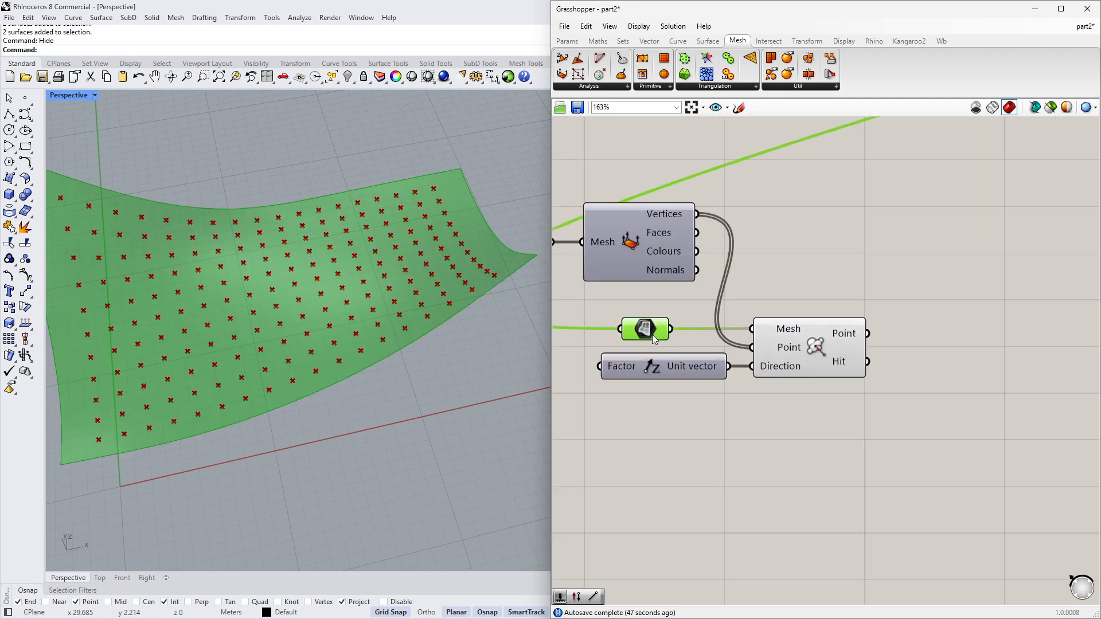
left_click(819, 358)
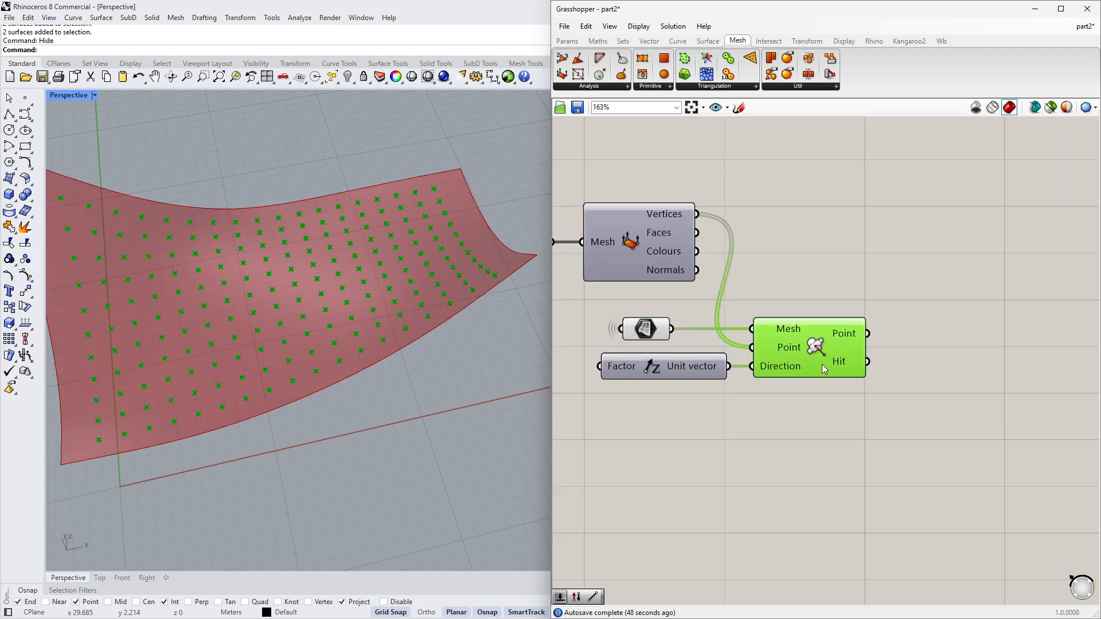
left_click(652, 336)
middle_click(657, 358)
left_click(694, 319)
scroll(848, 293, "down", 2)
right_click_drag(848, 293, 772, 339)
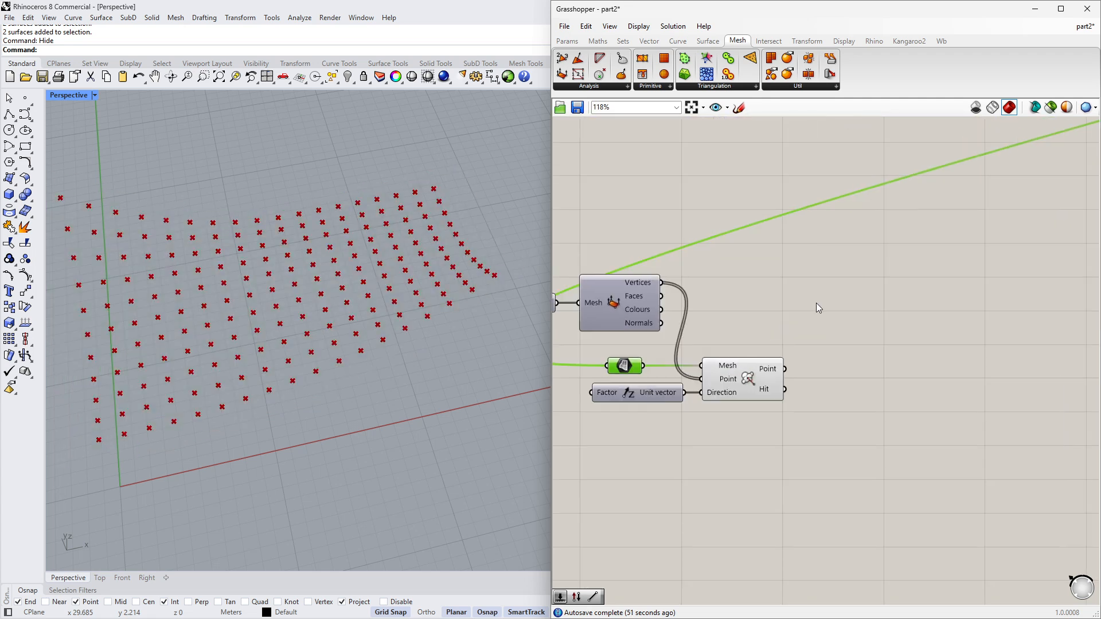
left_click(817, 303)
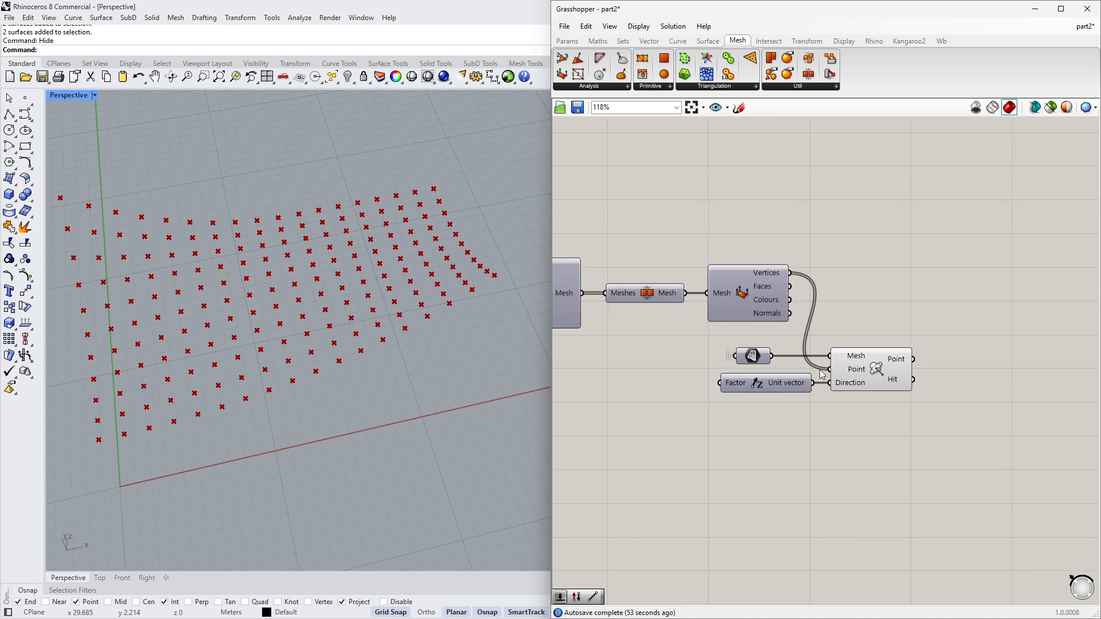
- Rearrange the Mesh | Ray group and Deconstruct Mesh component on the canvas
right_click_drag(898, 421, 822, 414)
left_click_drag(822, 414, 671, 342)
left_click_drag(816, 382, 832, 400)
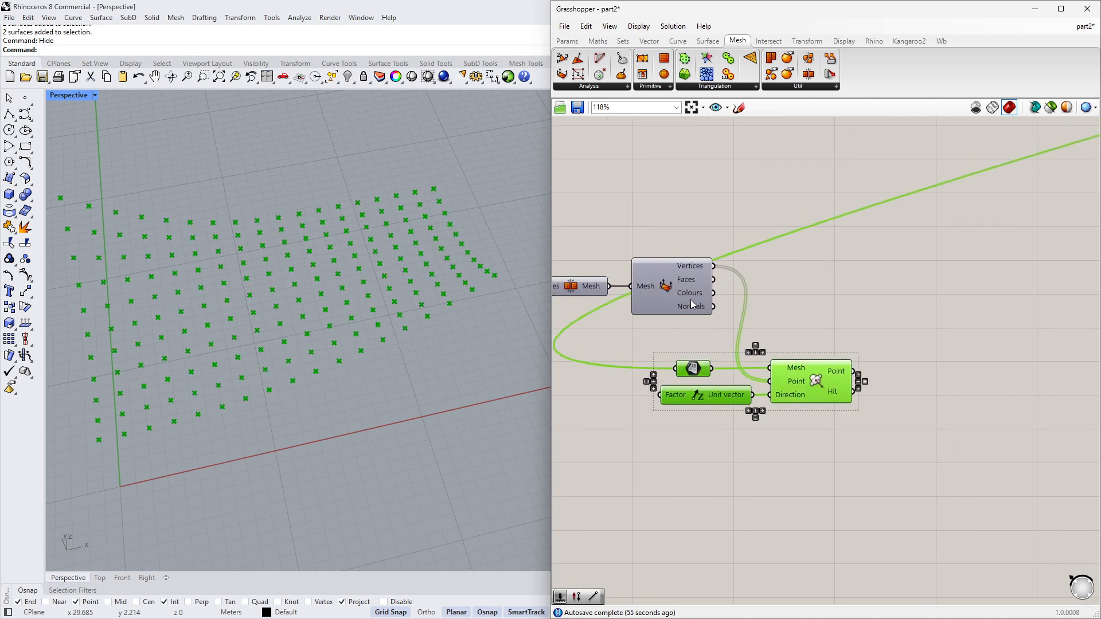
left_click_drag(690, 299, 682, 334)
right_click_drag(821, 383, 779, 395)
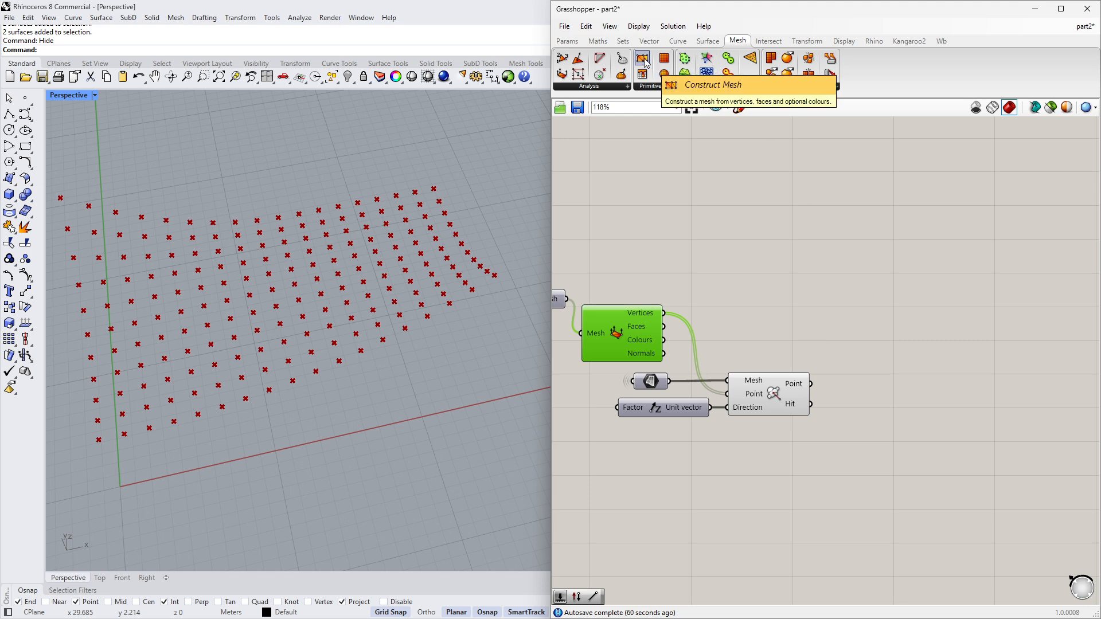
- Add a Construct Mesh component, feeding it the Mesh | Ray points as Vertices and the deconstructed Faces
left_click_drag(644, 62, 913, 337)
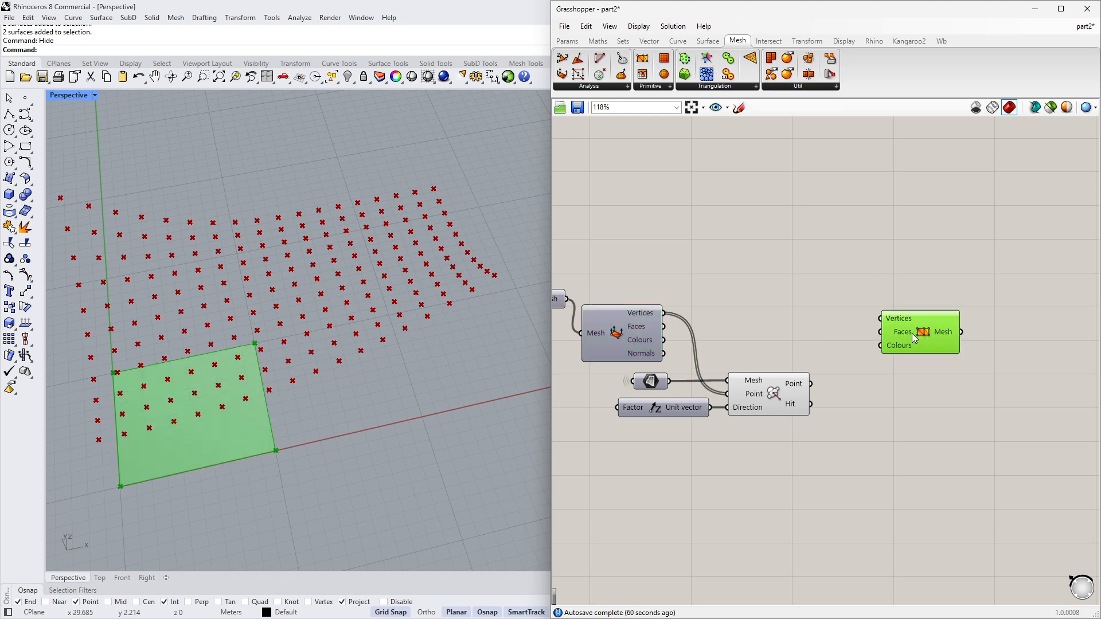
left_click(796, 339)
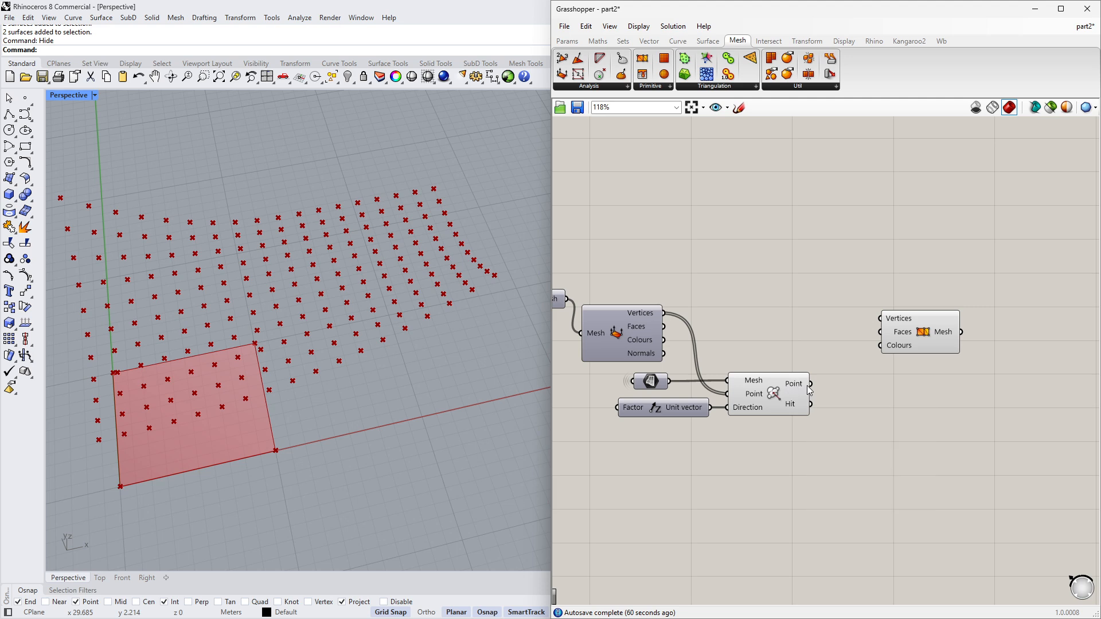
left_click_drag(810, 385, 899, 331)
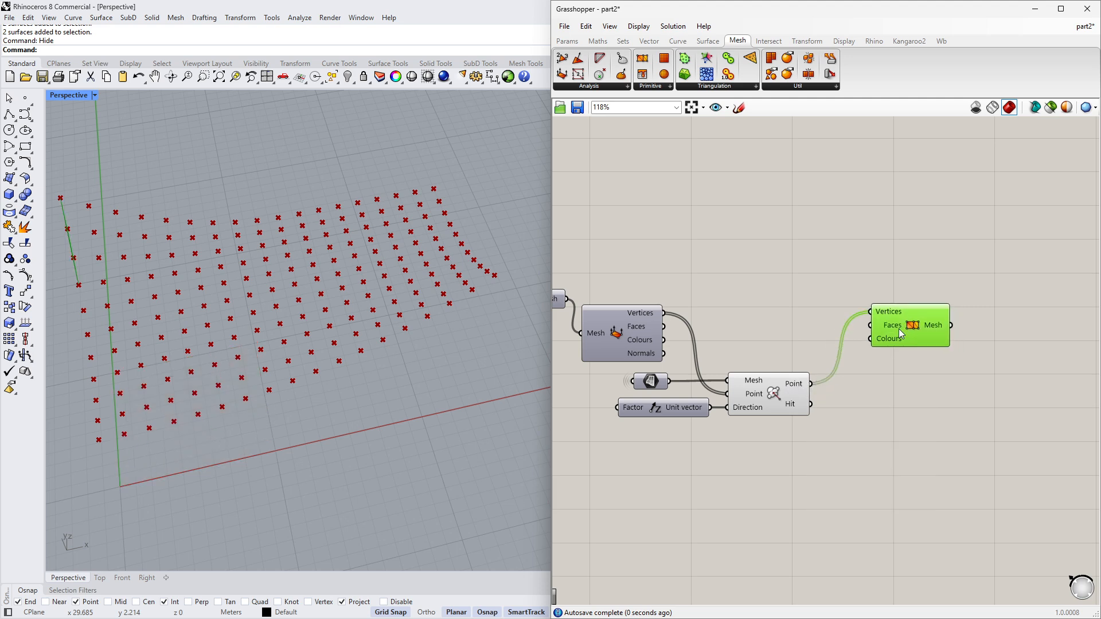
left_click(802, 333)
mouse_move(642, 329)
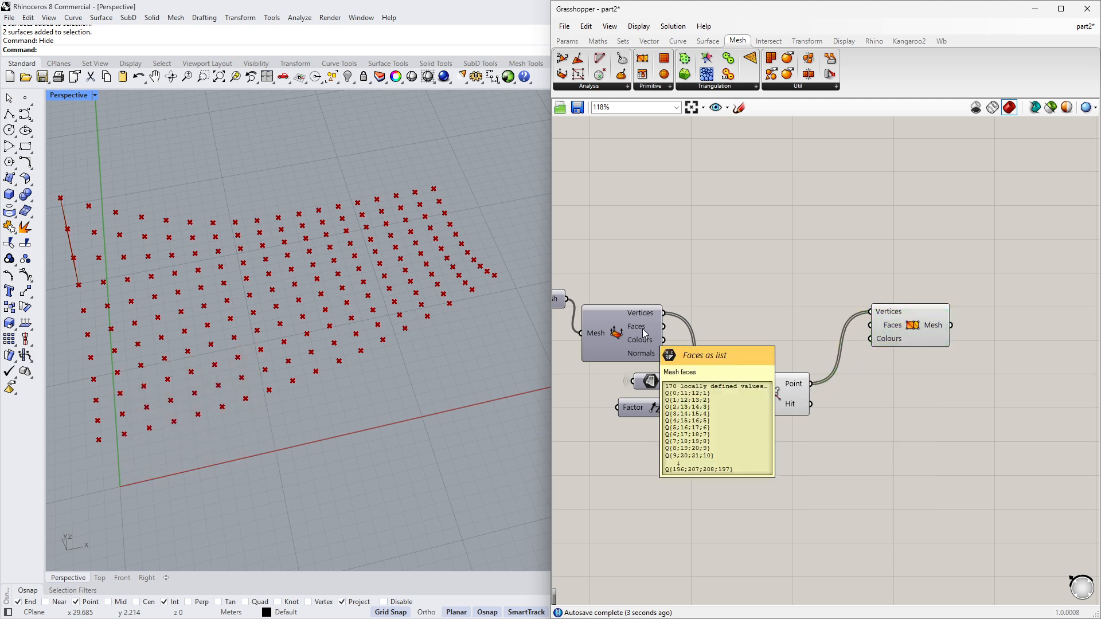
left_click_drag(661, 325, 866, 327)
right_click_drag(893, 403, 935, 405)
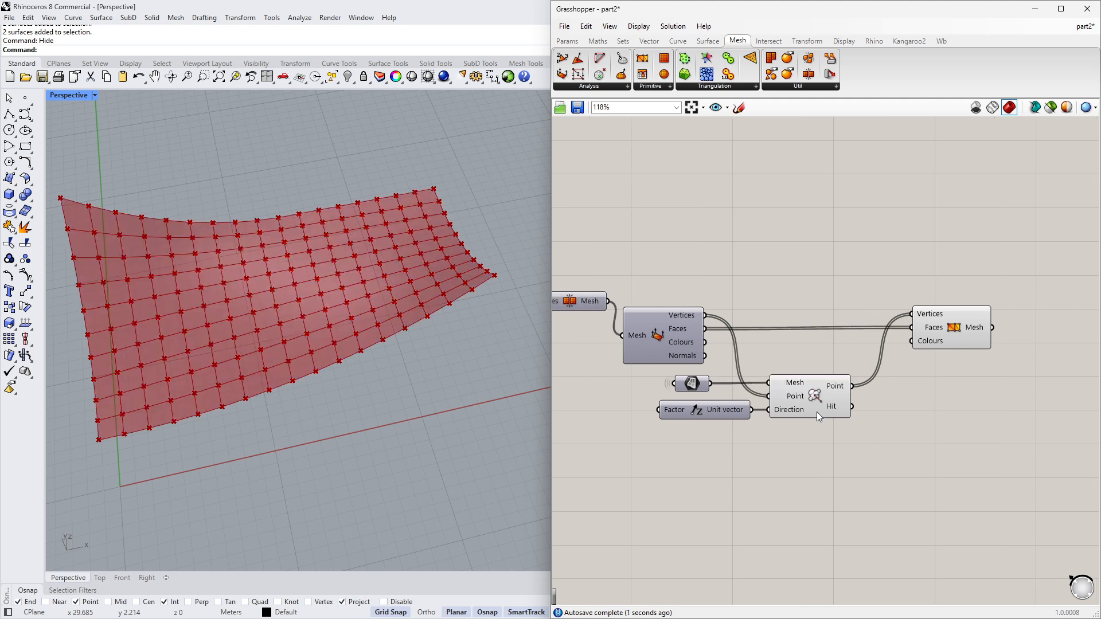
- Turn off the preview of the Mesh | Ray component
left_click(817, 412)
middle_click(791, 460)
left_click(829, 429)
left_click(831, 426)
- Inspect the constructed roof mesh in the viewport from several angles, ending in the Top view
right_click_drag(345, 383, 450, 250)
right_click_drag(448, 343, 319, 398)
right_click_drag(609, 372, 758, 370)
scroll(757, 364, "down", 2)
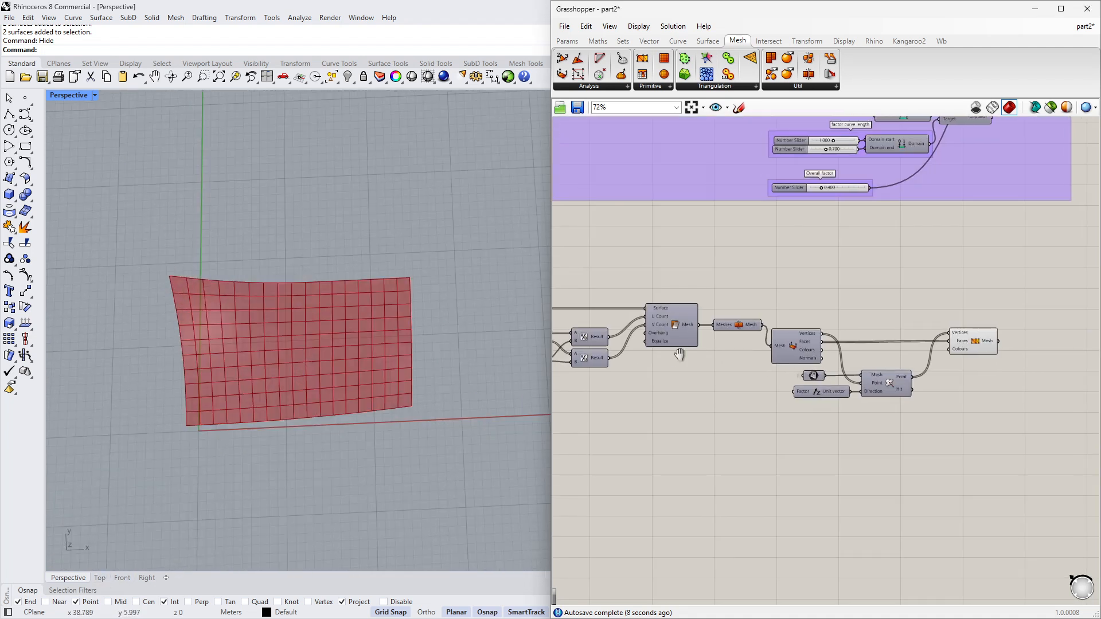
right_click_drag(594, 360, 724, 360)
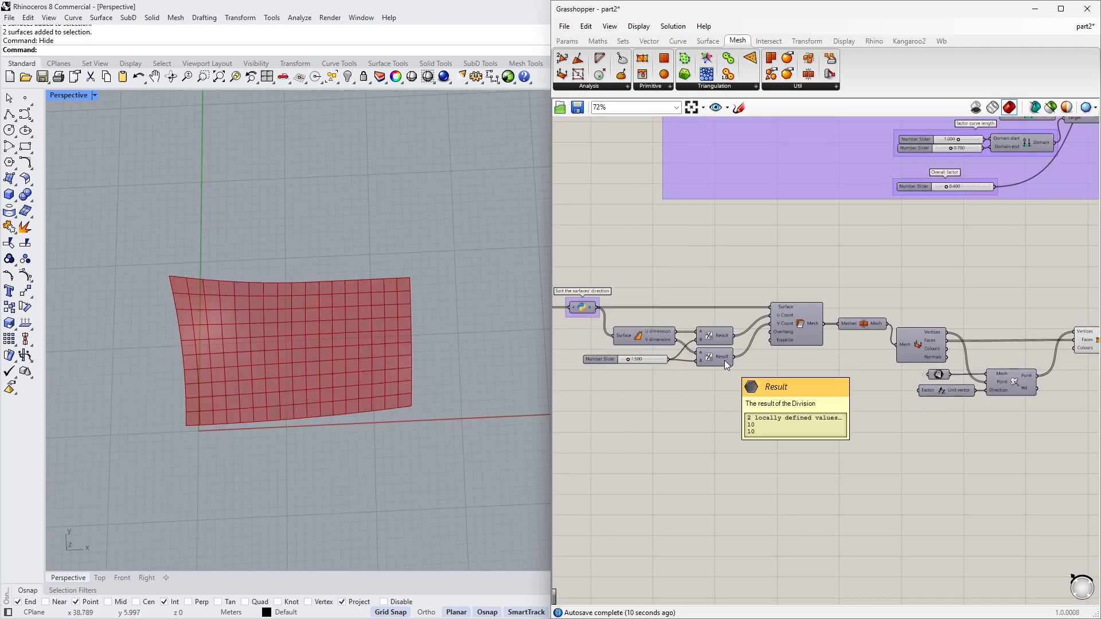
scroll(331, 343, "down", 2)
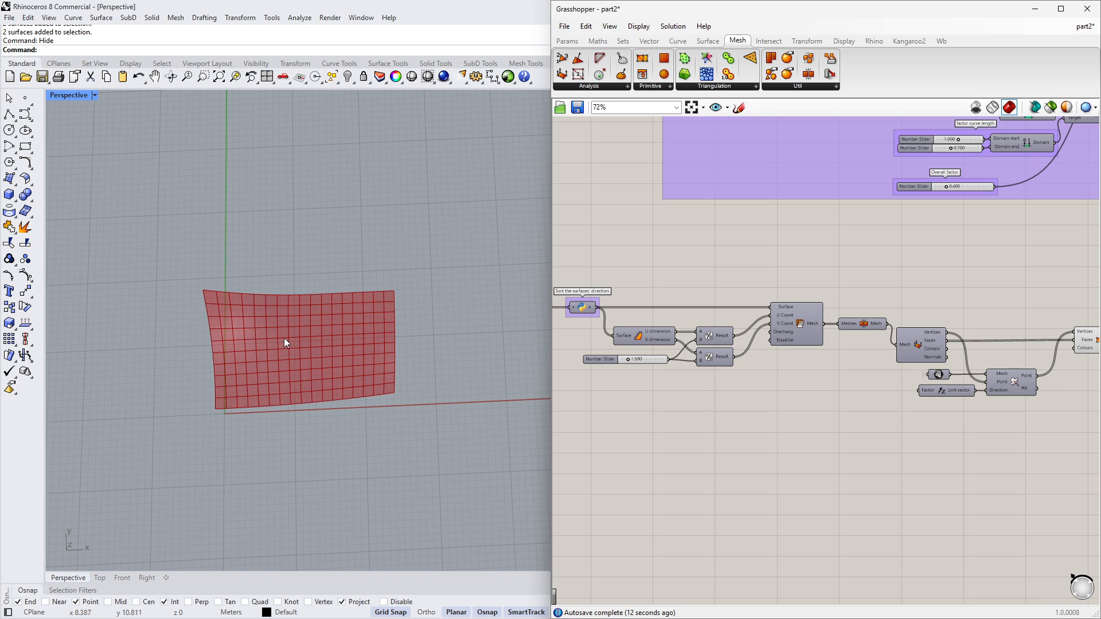
left_click(100, 578)
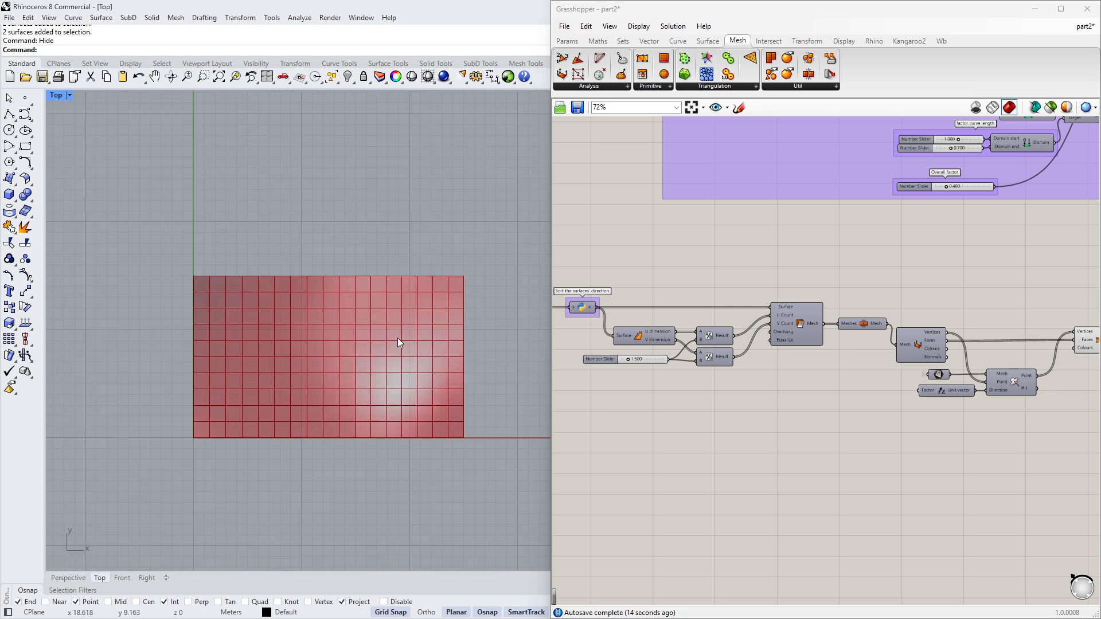
- Inspect the projected roof mesh in the Perspective view from several angles while panning around the definition
left_click(57, 578)
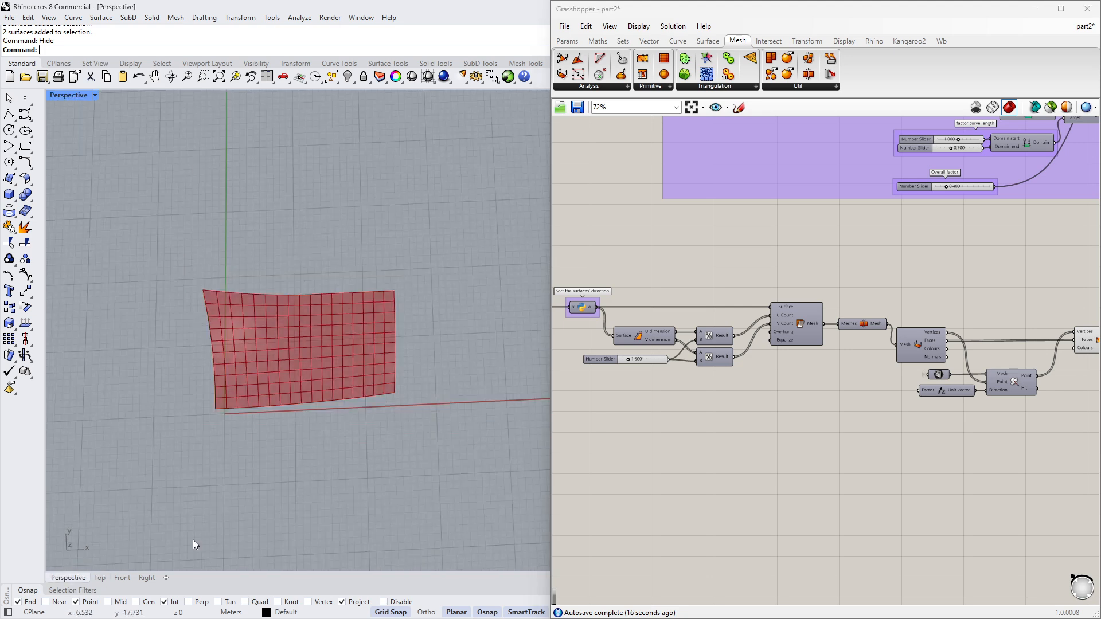
right_click_drag(192, 539, 350, 402)
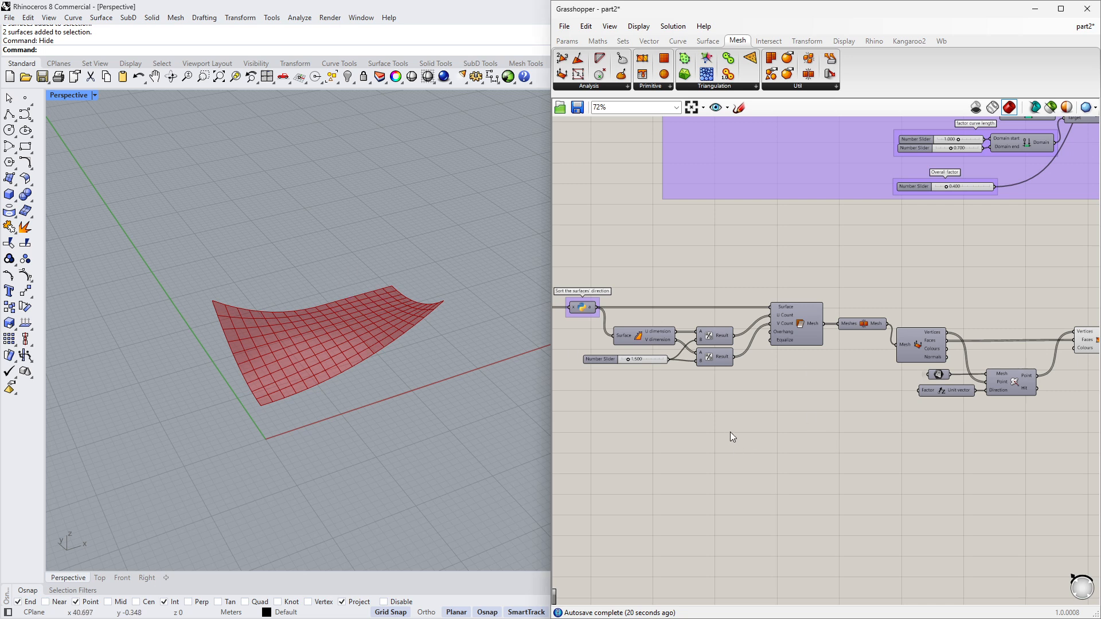
scroll(756, 427, "down", 3)
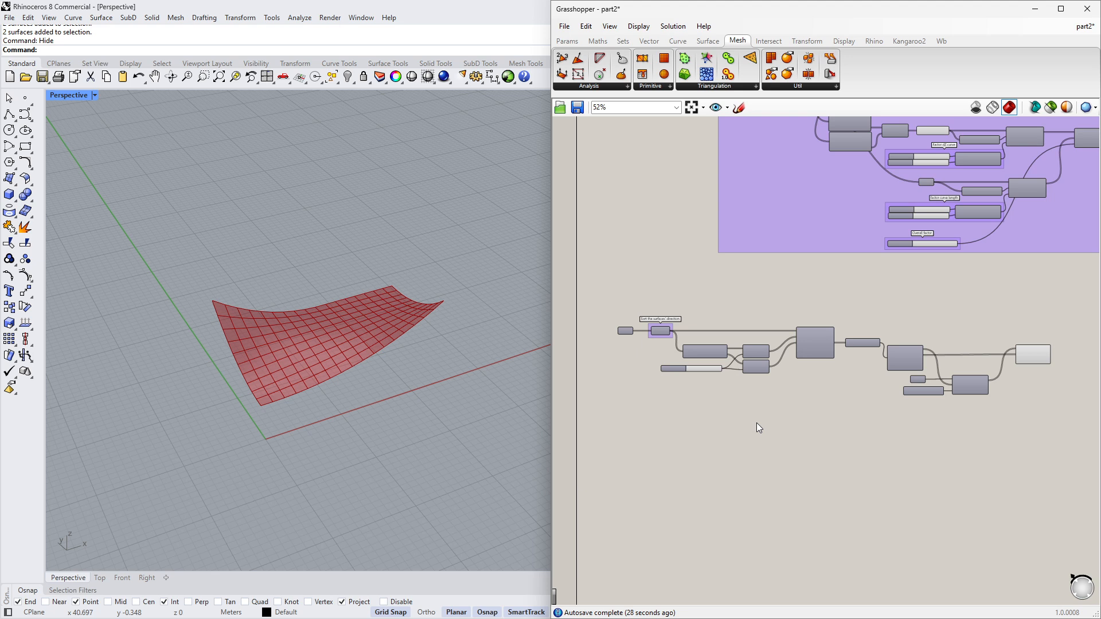
scroll(339, 326, "up", 6)
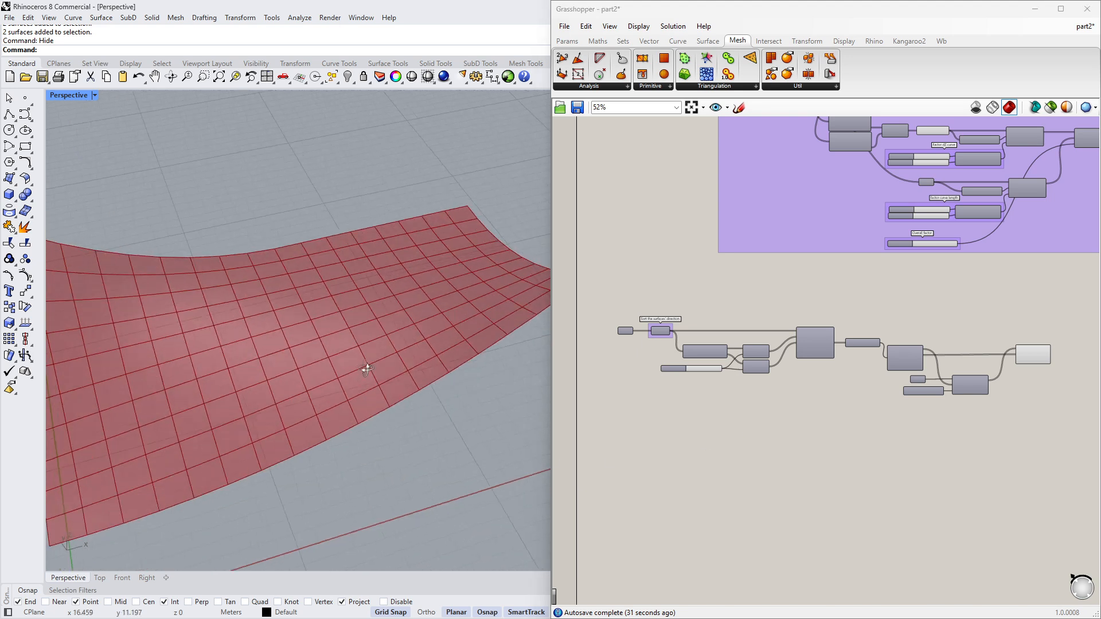
scroll(694, 361, "up", 5)
left_click_drag(721, 398, 689, 396)
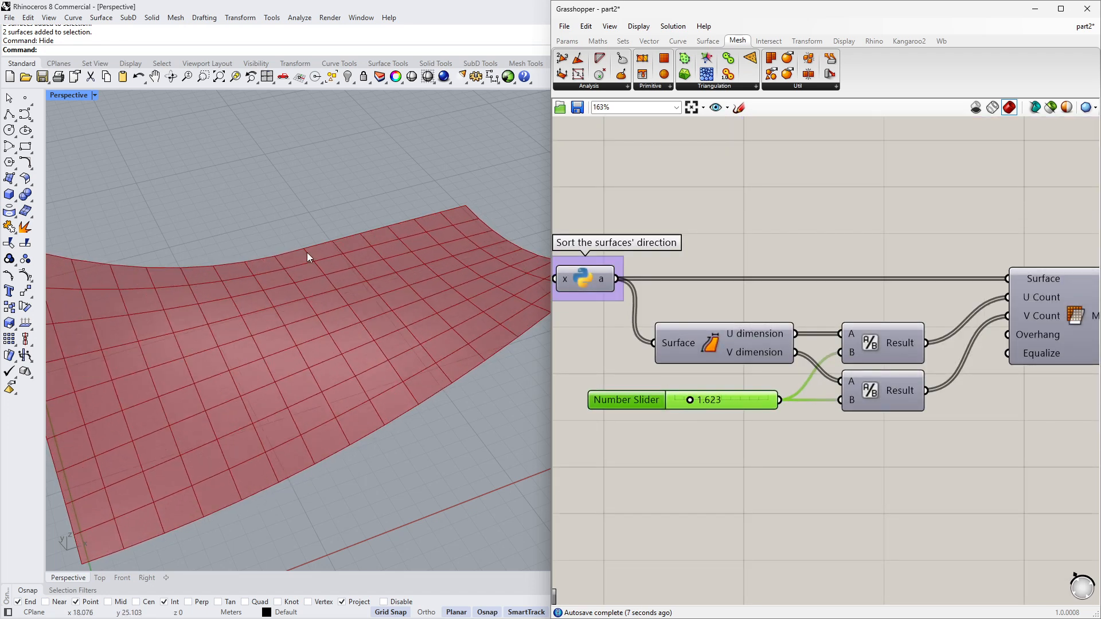
right_click_drag(294, 251, 388, 342)
left_click_drag(689, 402, 698, 401)
scroll(335, 369, "down", 4)
right_click_drag(335, 370, 339, 409)
scroll(703, 369, "down", 5)
scroll(844, 370, "up", 3)
right_click_drag(995, 372, 927, 363)
right_click_drag(814, 430, 786, 428)
left_click_drag(896, 363, 880, 363)
right_click_drag(918, 395, 832, 407)
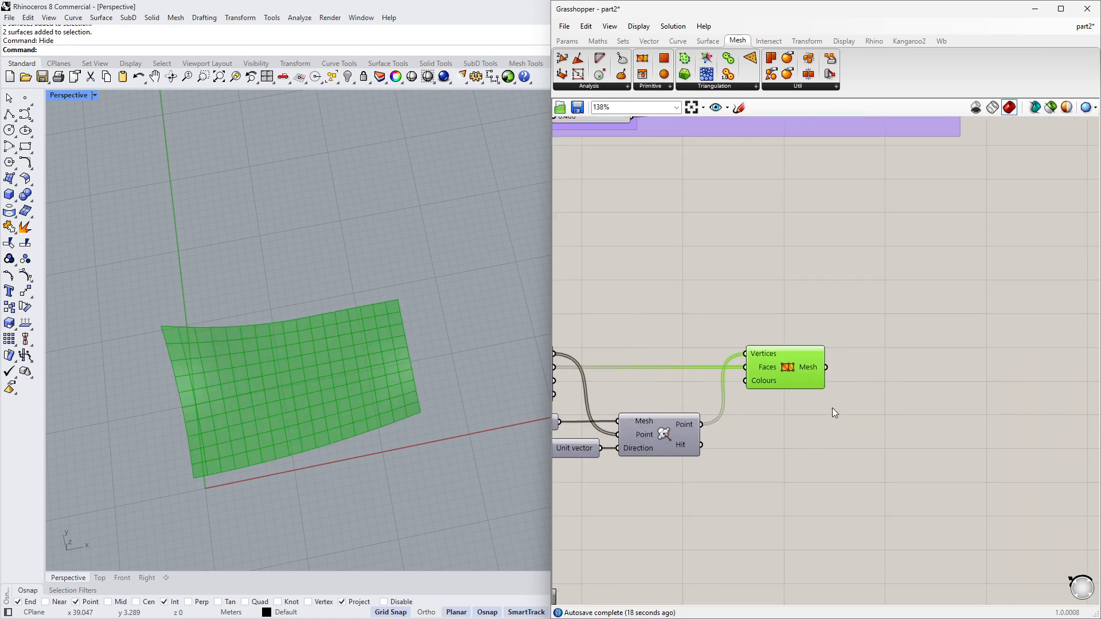
- Turn off the Construct Mesh preview and pass its output into a new Mesh parameter
scroll(834, 412, "up", 1)
middle_click(830, 384)
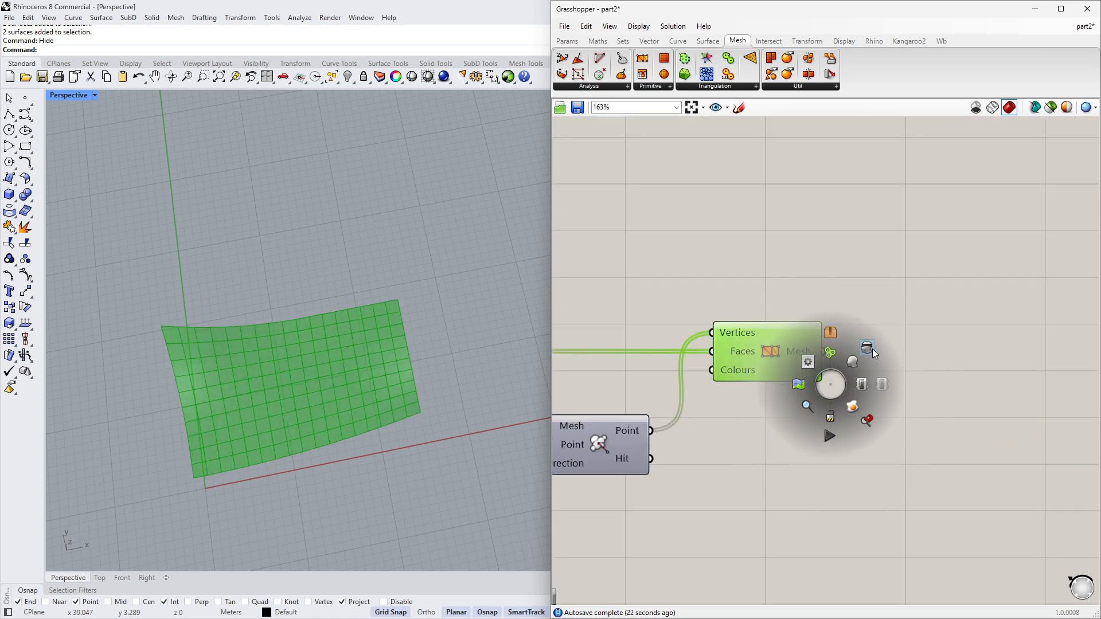
left_click(872, 349)
double_click(913, 416)
type("mesh")
left_click(913, 402)
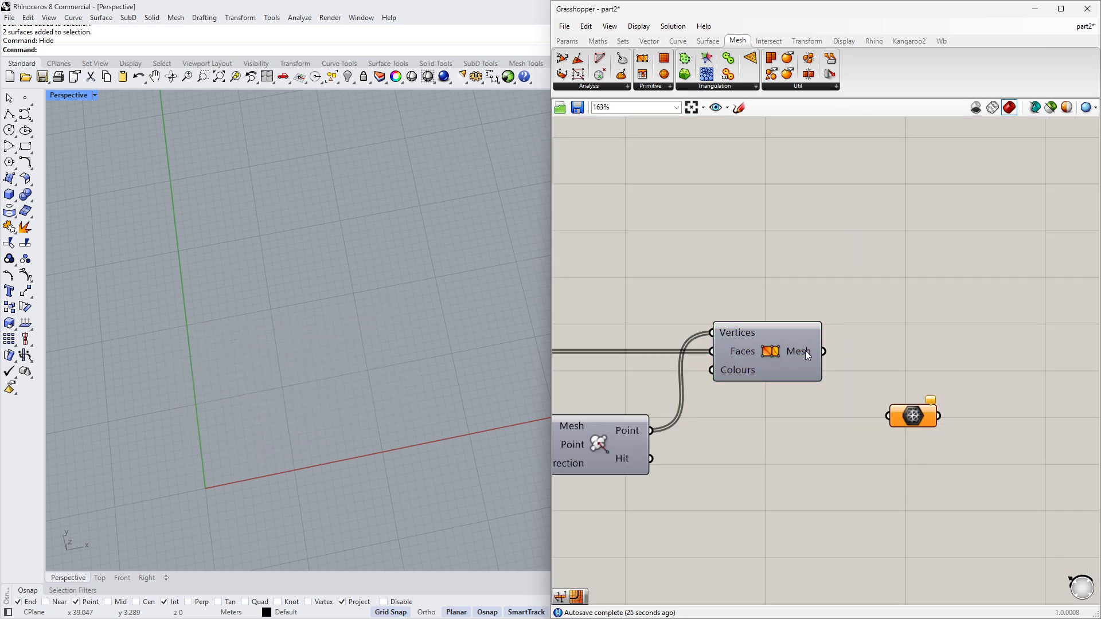
left_click_drag(824, 351, 898, 356)
- Add a Face Boundaries component fed by the Mesh parameter and turn off the parameter's preview
right_click_drag(378, 247, 443, 281)
scroll(443, 281, "up", 3)
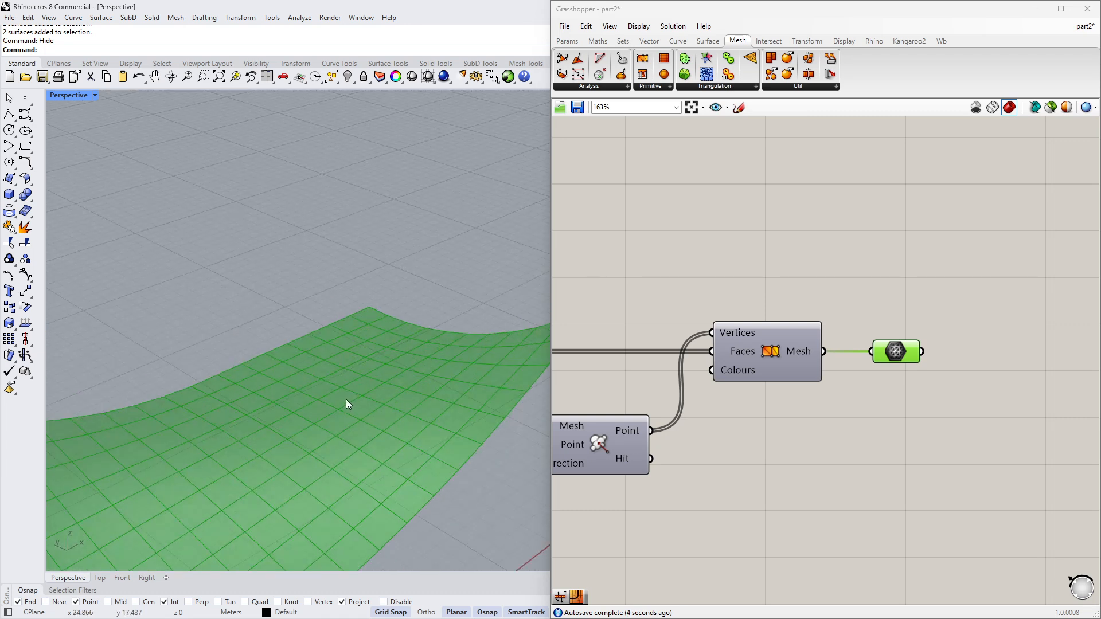
right_click_drag(346, 399, 338, 354)
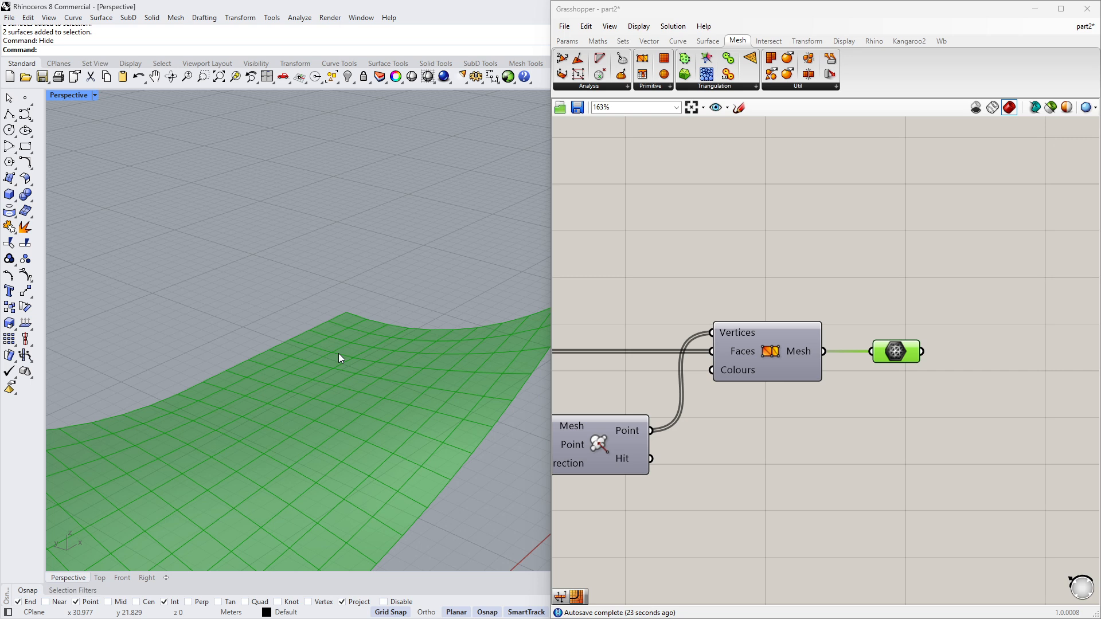
scroll(748, 356, "down", 4)
mouse_move(759, 357)
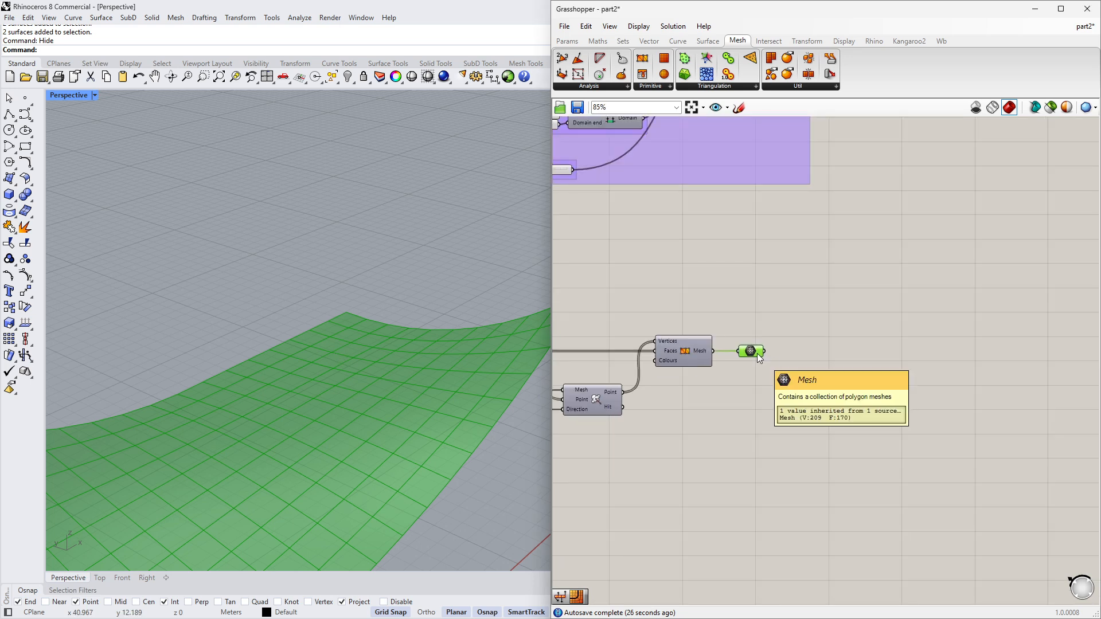
scroll(783, 370, "up", 3)
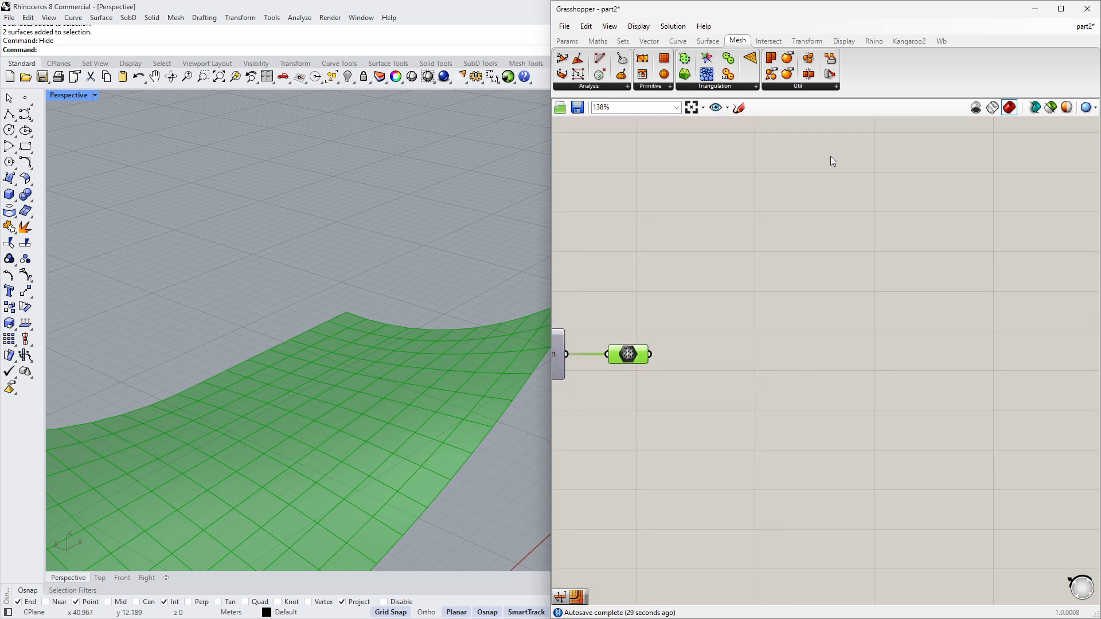
left_click_drag(601, 59, 747, 305)
left_click_drag(766, 360, 766, 360)
left_click_drag(650, 354, 704, 353)
left_click(628, 354)
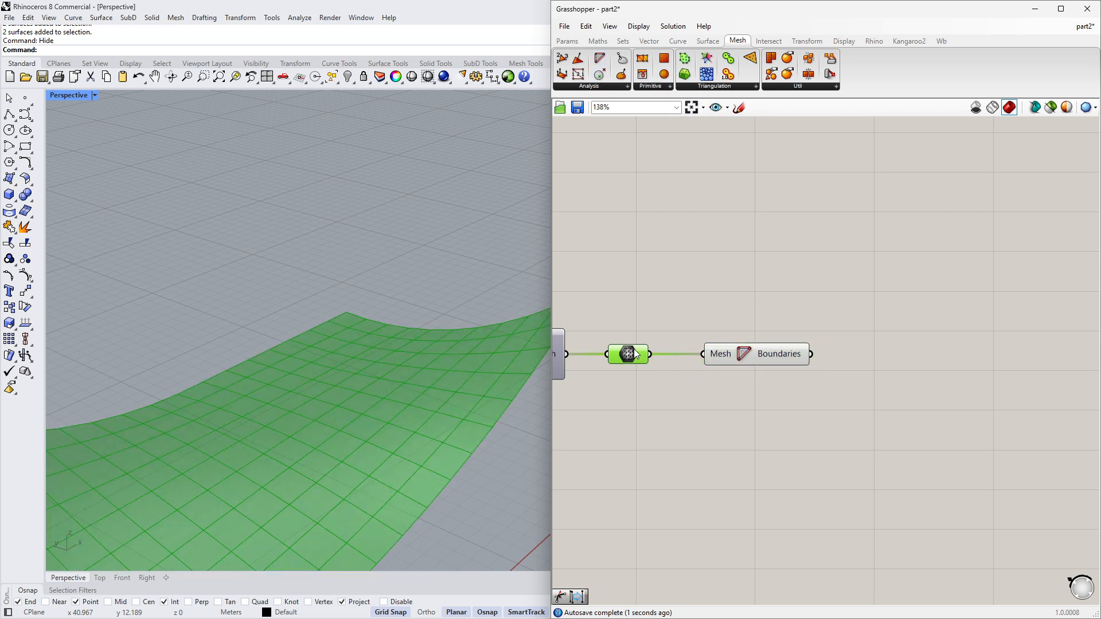
key("space")
left_click(682, 363)
right_click_drag(420, 338, 407, 357)
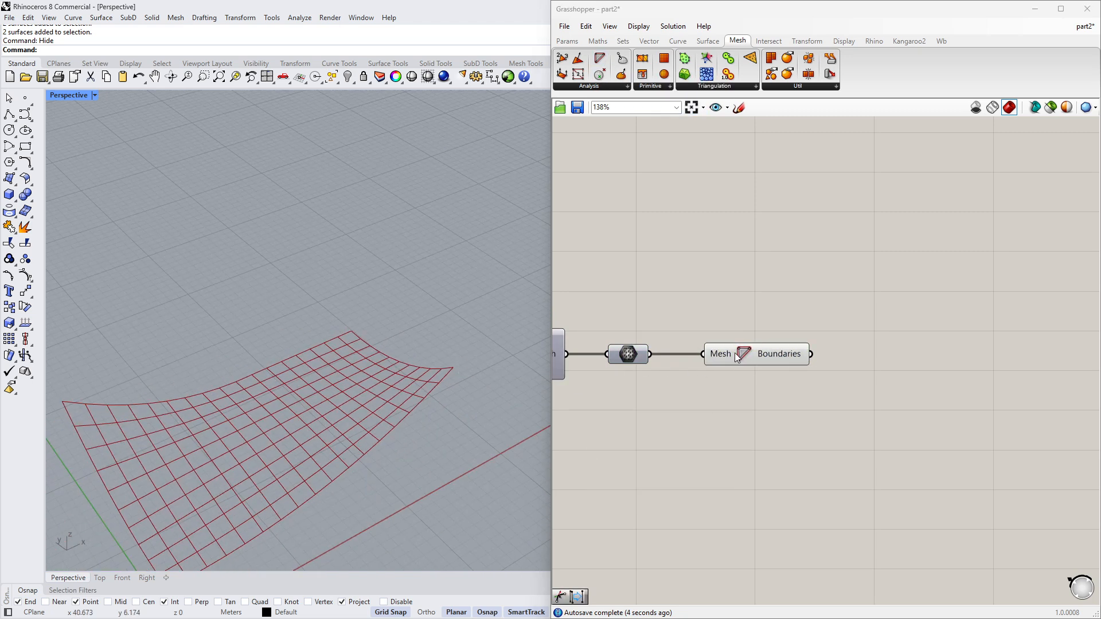
left_click(772, 354)
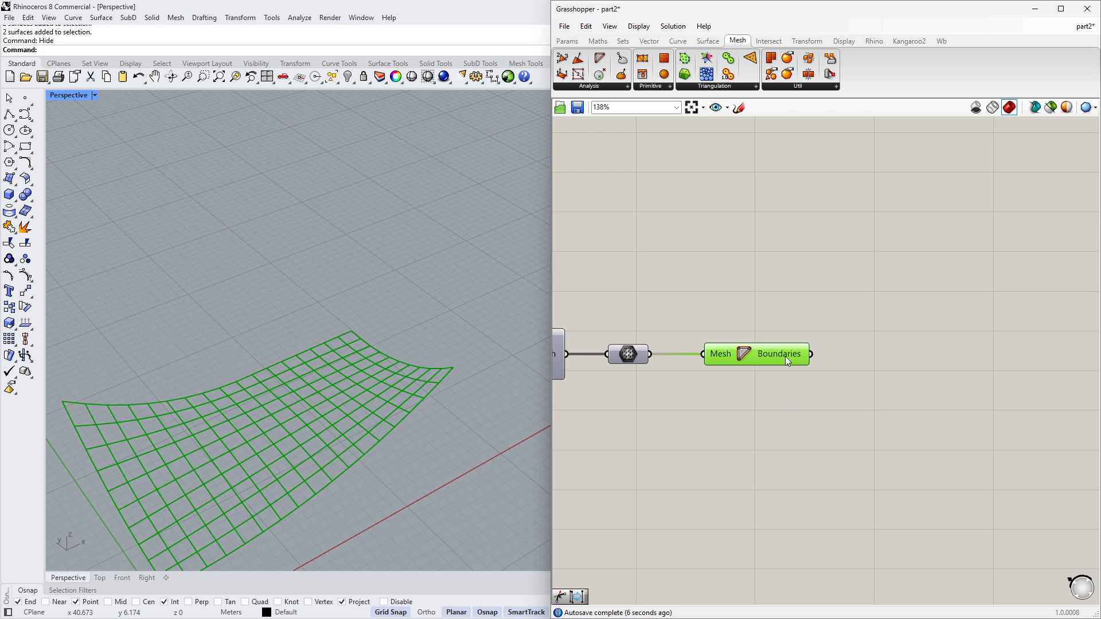
right_click_drag(862, 395, 750, 400)
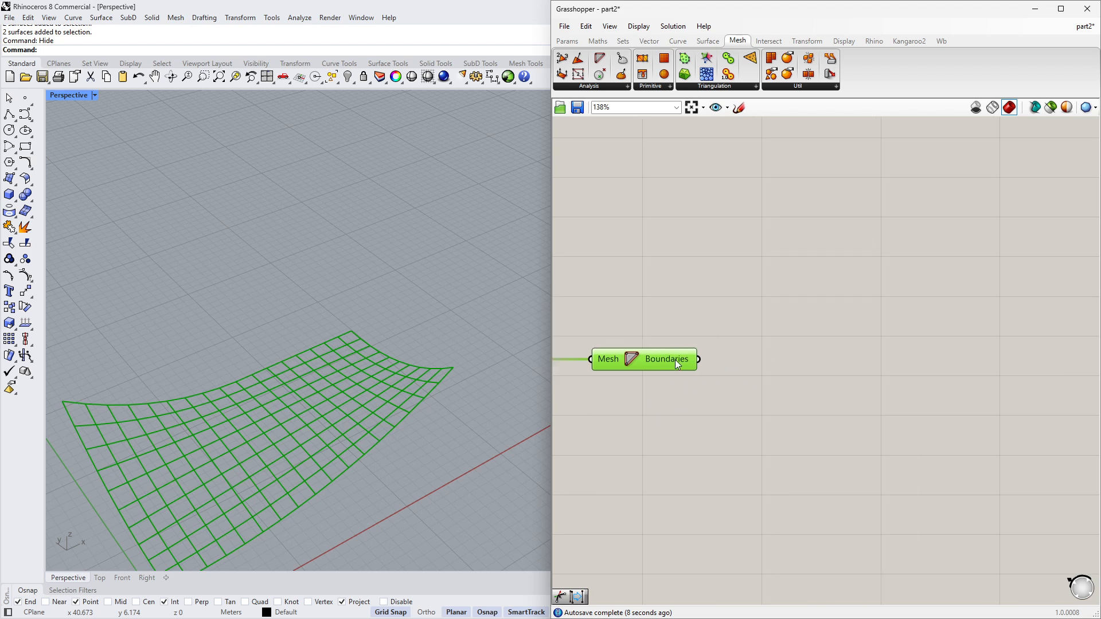
double_click(761, 387)
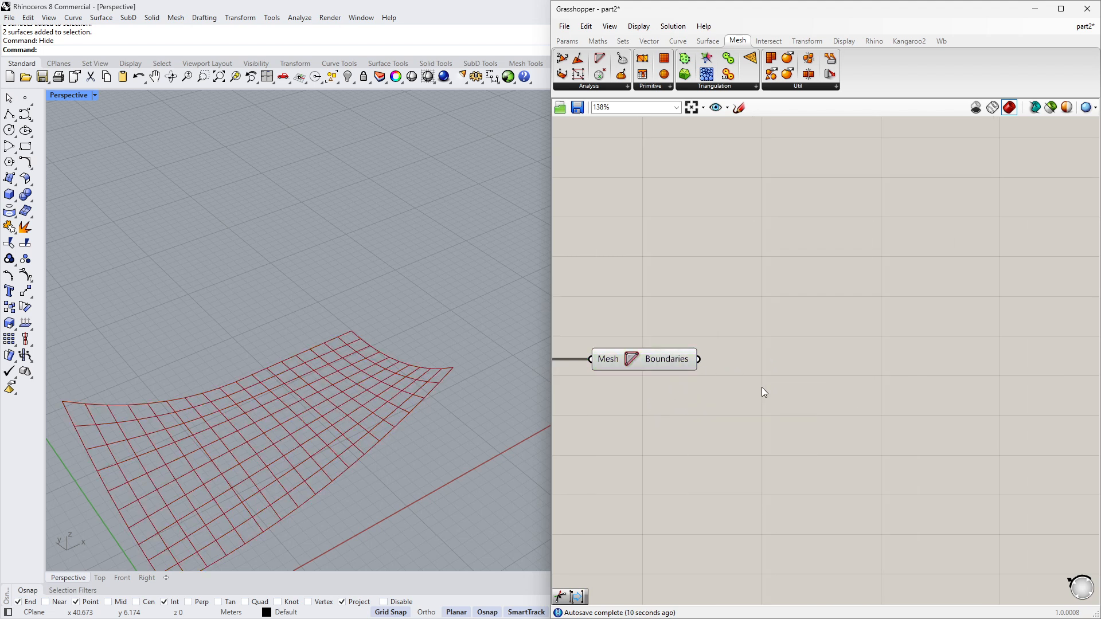
type("explo")
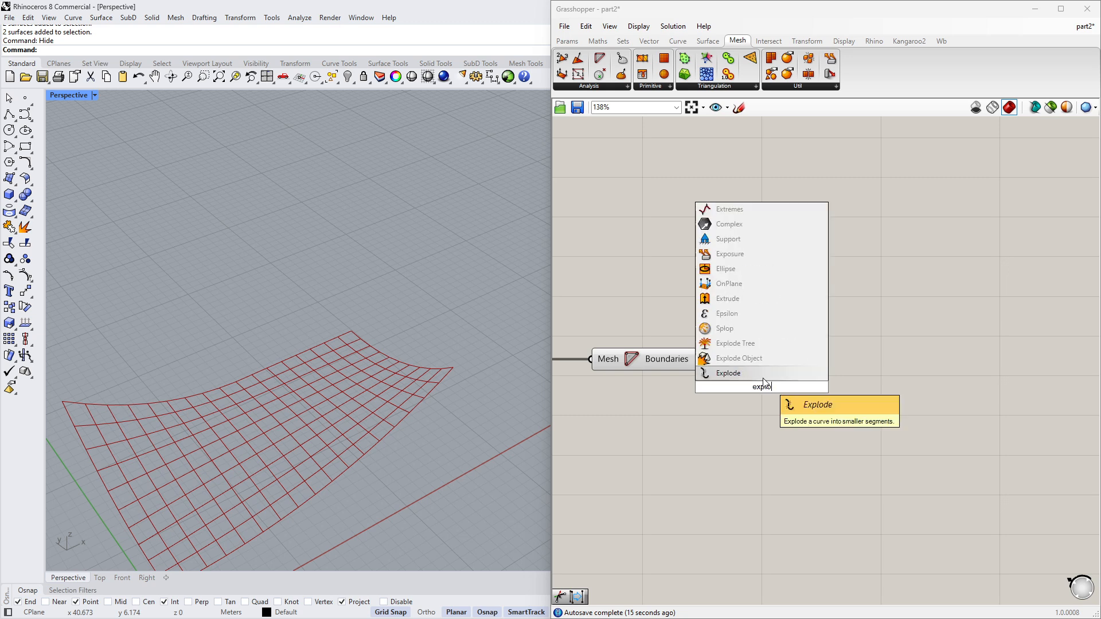
key("Return")
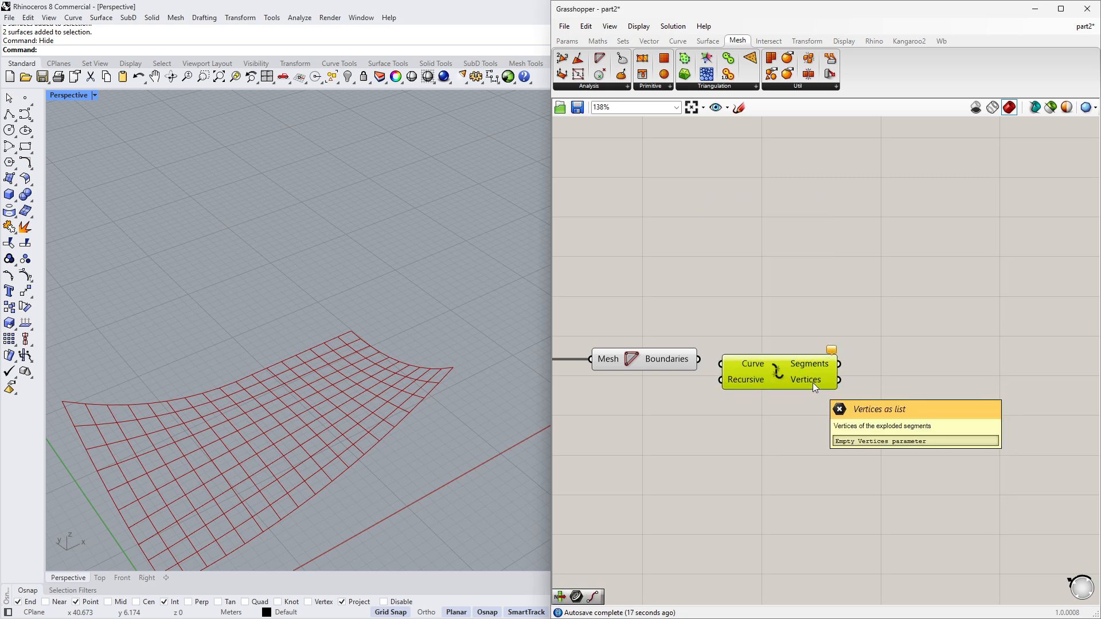
left_click_drag(704, 361, 721, 364)
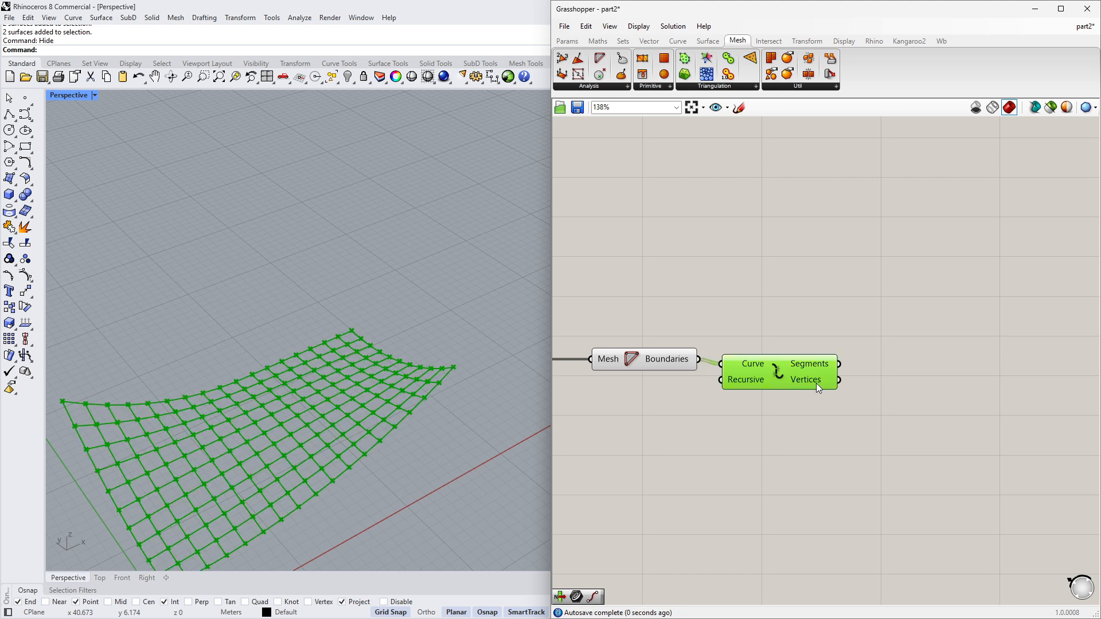
mouse_move(818, 382)
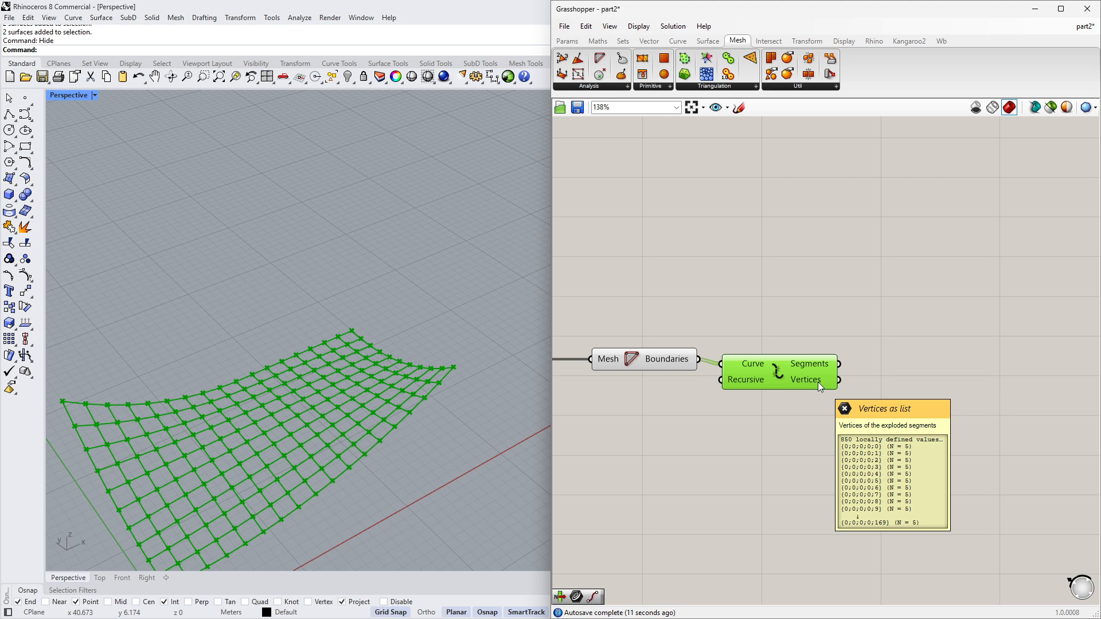
left_click(782, 412)
left_click(782, 374)
key("Delete")
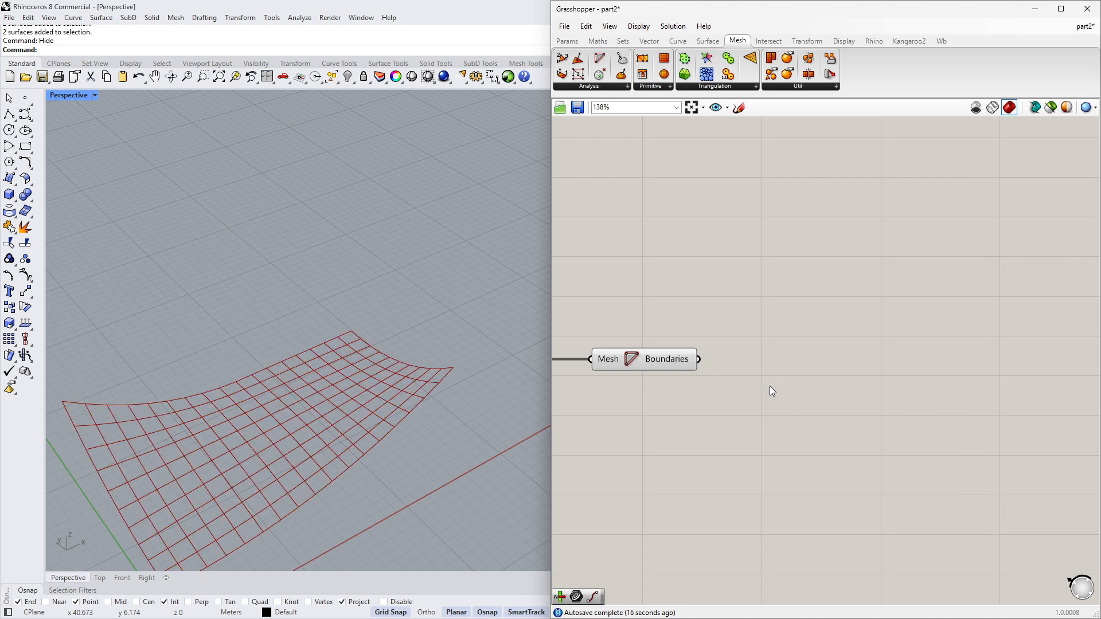
- Add a Discontinuity component and feed it the face boundary curves
double_click(769, 386)
type("disc")
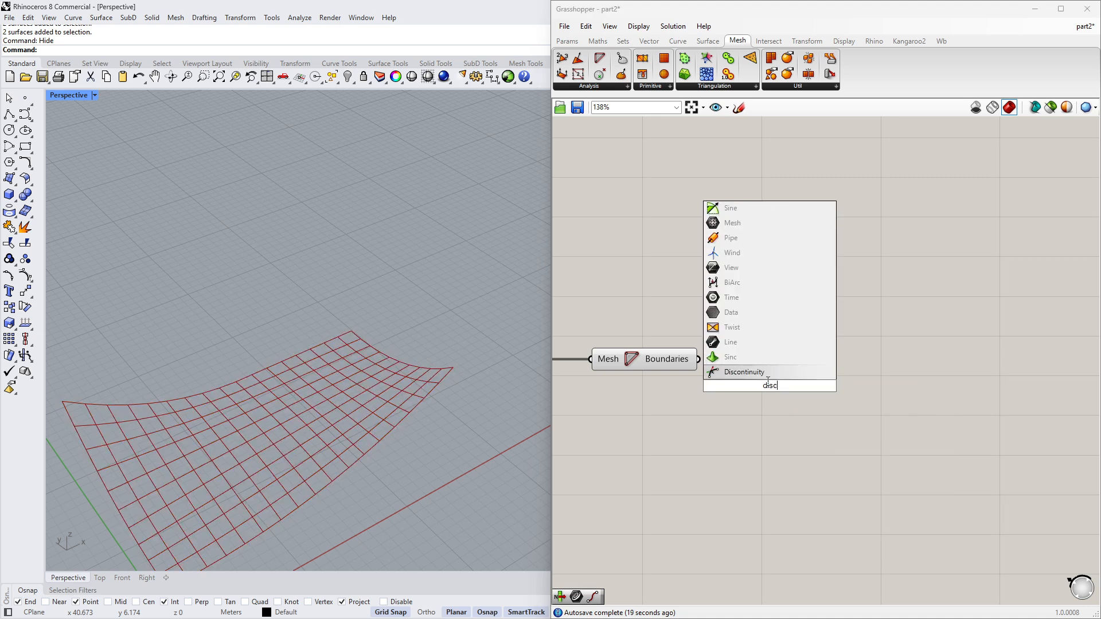
left_click(765, 373)
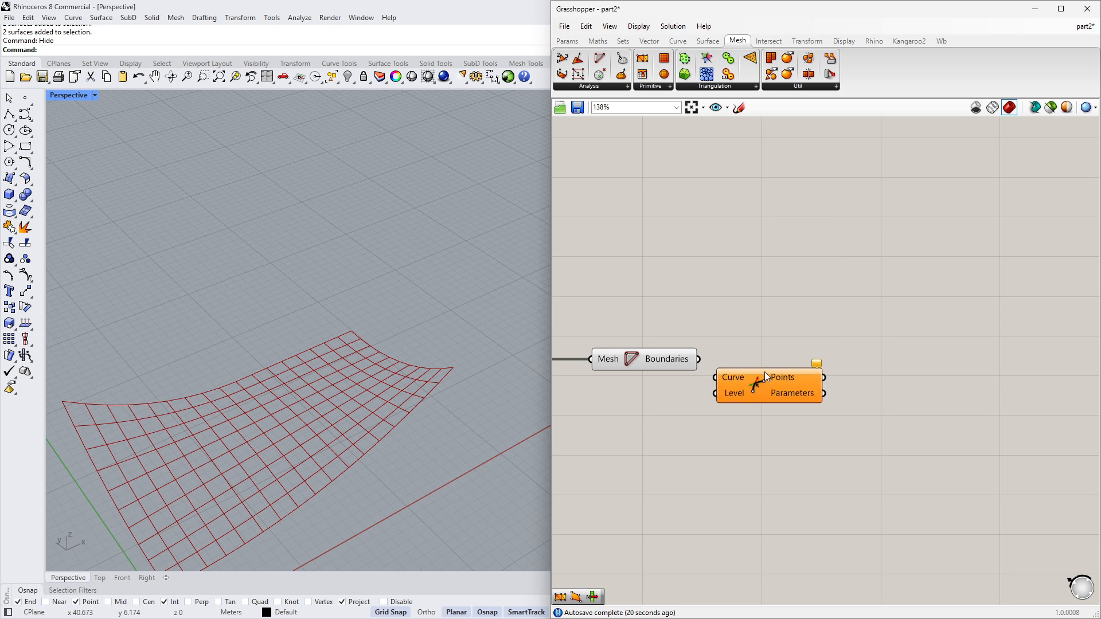
left_click_drag(700, 364, 755, 362)
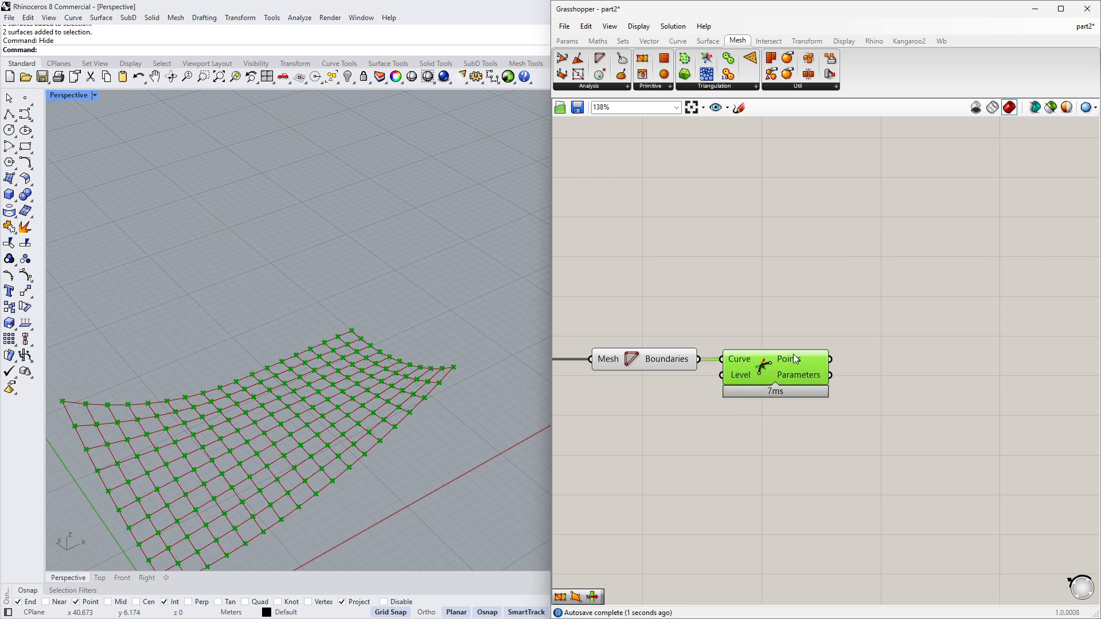
mouse_move(793, 362)
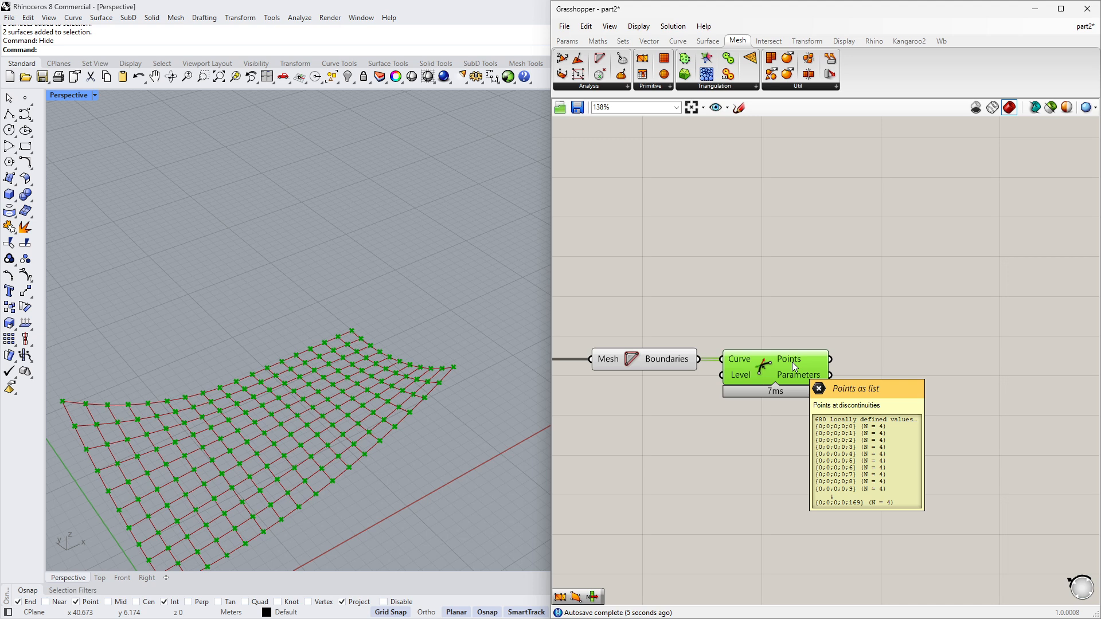
- Add a List Item component taking the Discontinuity points as its list
right_click_drag(877, 369, 731, 370)
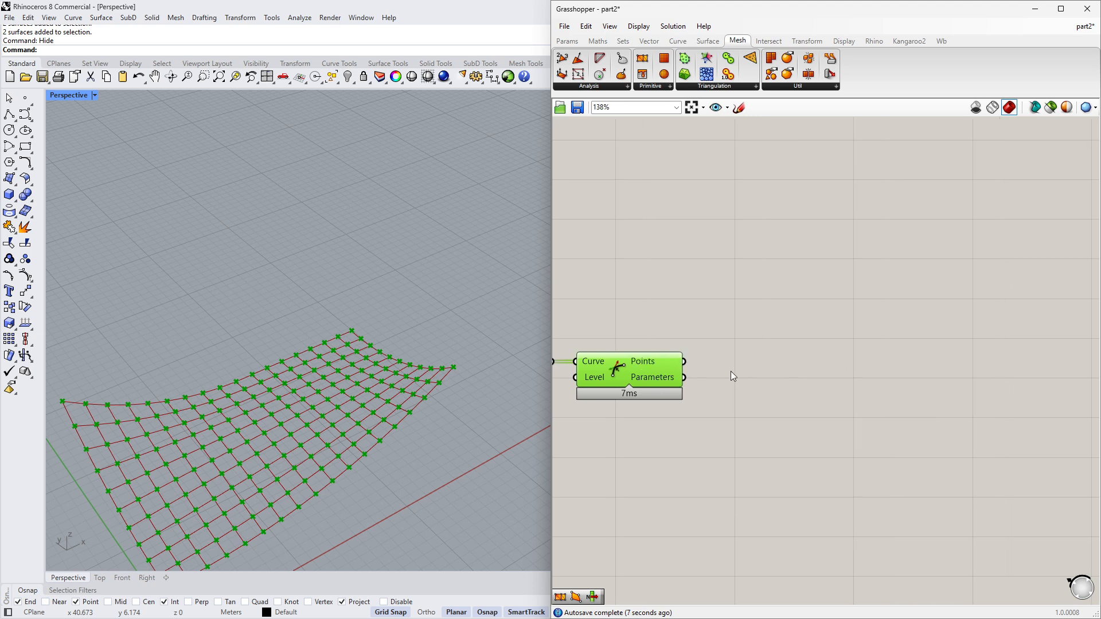
scroll(733, 373, "down", 2)
middle_click(741, 392)
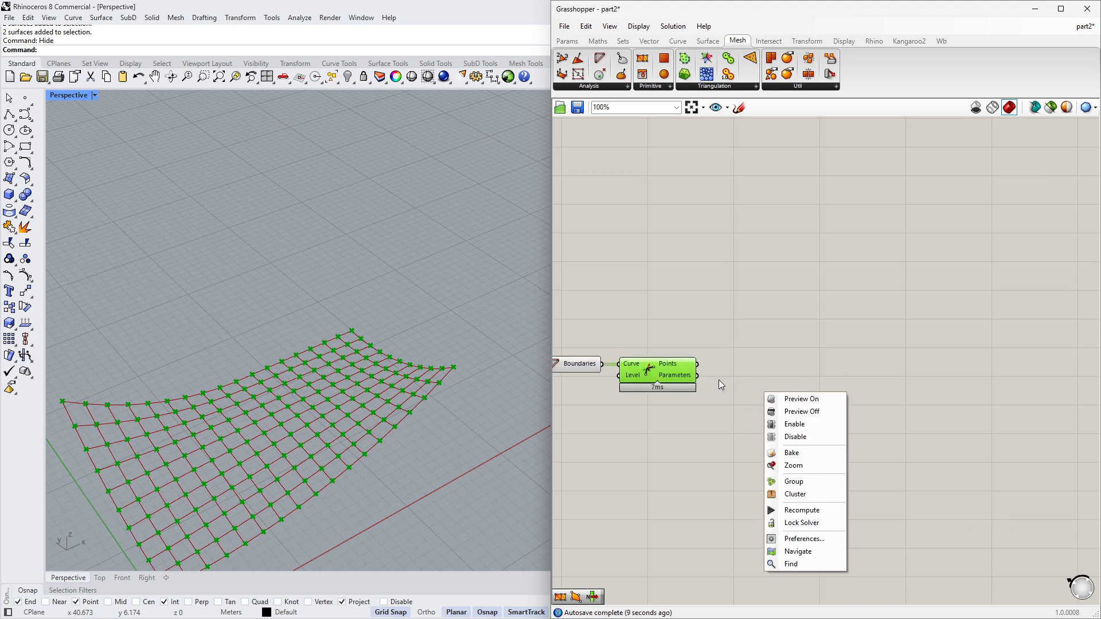
left_click(755, 417)
double_click(755, 417)
type("list")
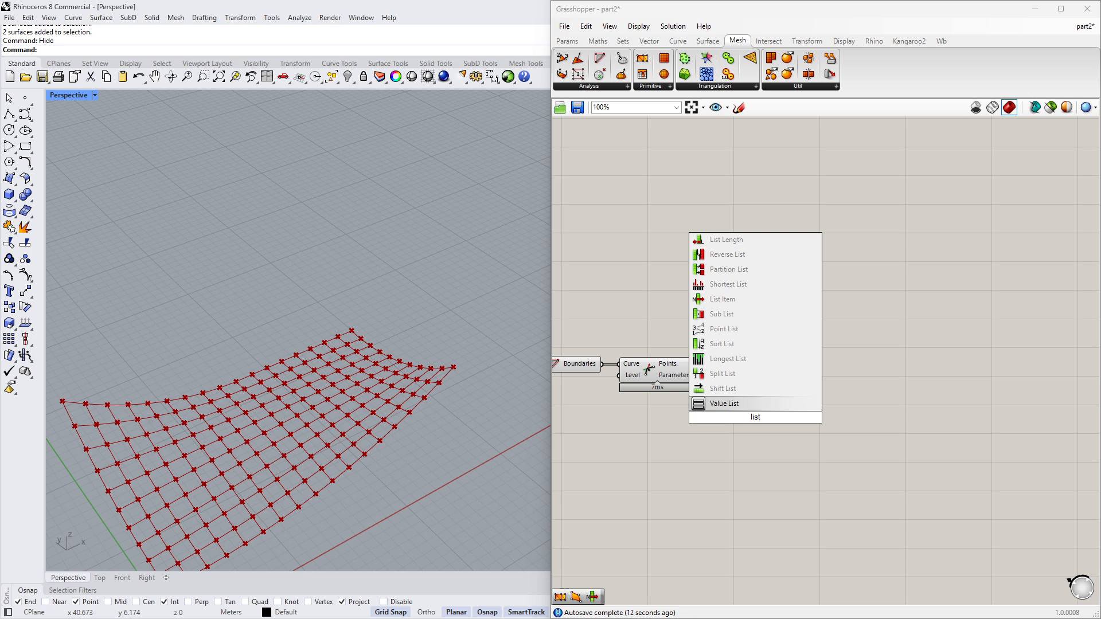
left_click(746, 298)
scroll(717, 379, "up", 3)
left_click_drag(685, 357, 786, 393)
right_click_drag(680, 402, 842, 395)
- Examine the discontinuity points up close in the viewport and reposition the List Item component on the canvas
right_click_drag(321, 352, 336, 391)
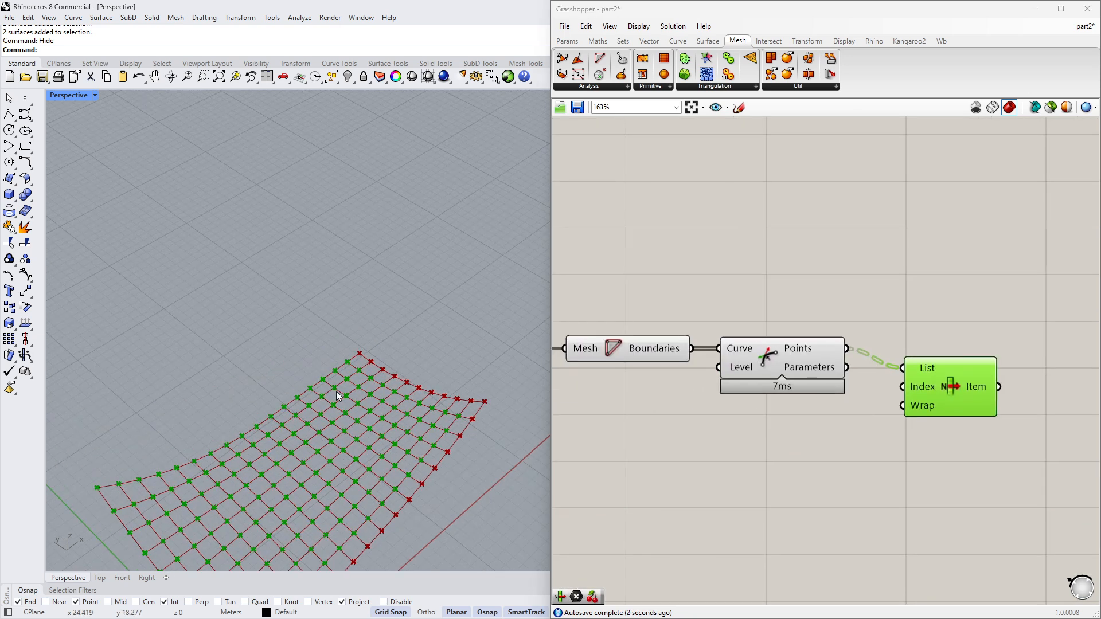
scroll(334, 387, "up", 6)
left_click(631, 349)
left_click(768, 356)
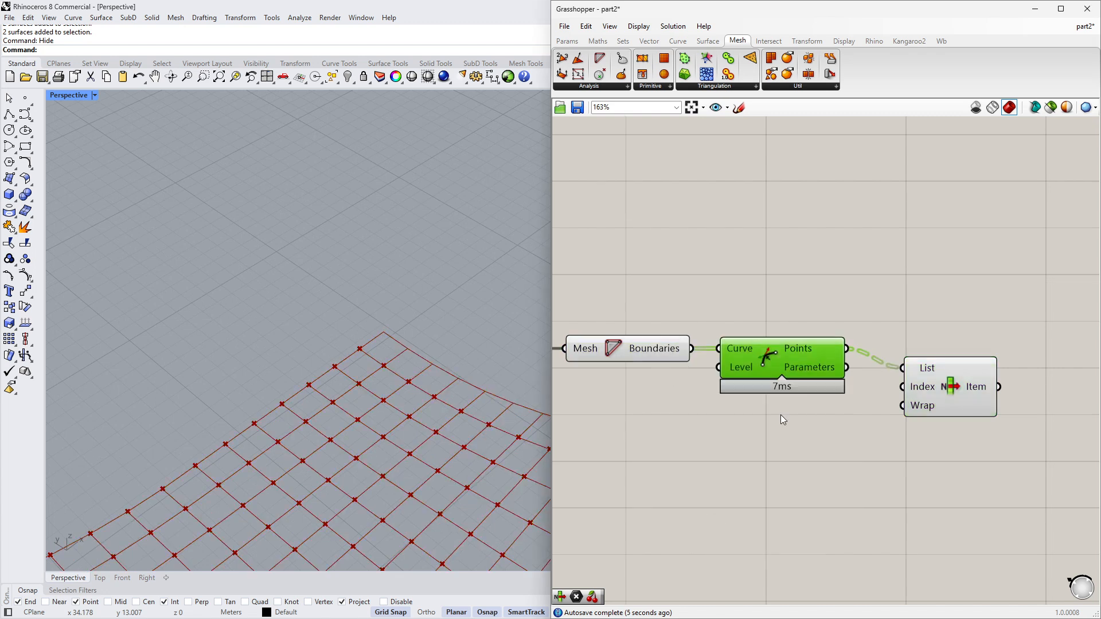
scroll(307, 343, "up", 5)
mouse_move(282, 383)
right_mouse_down()
mouse_move(290, 408)
mouse_move(302, 369)
mouse_move(303, 383)
right_mouse_up()
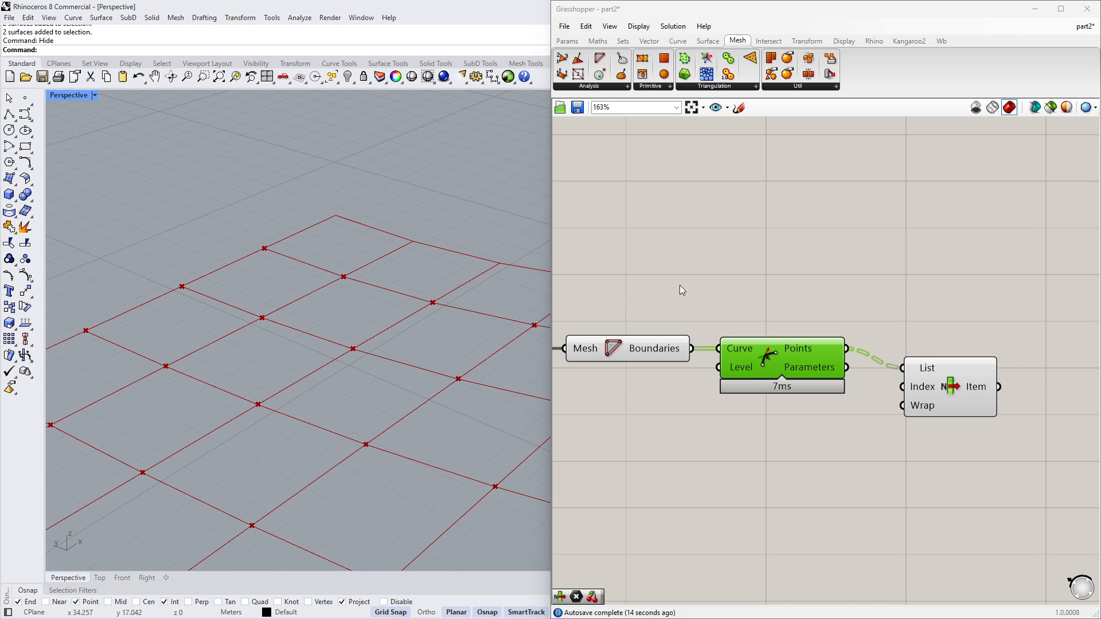
left_click(940, 372)
right_click_drag(941, 373, 824, 414)
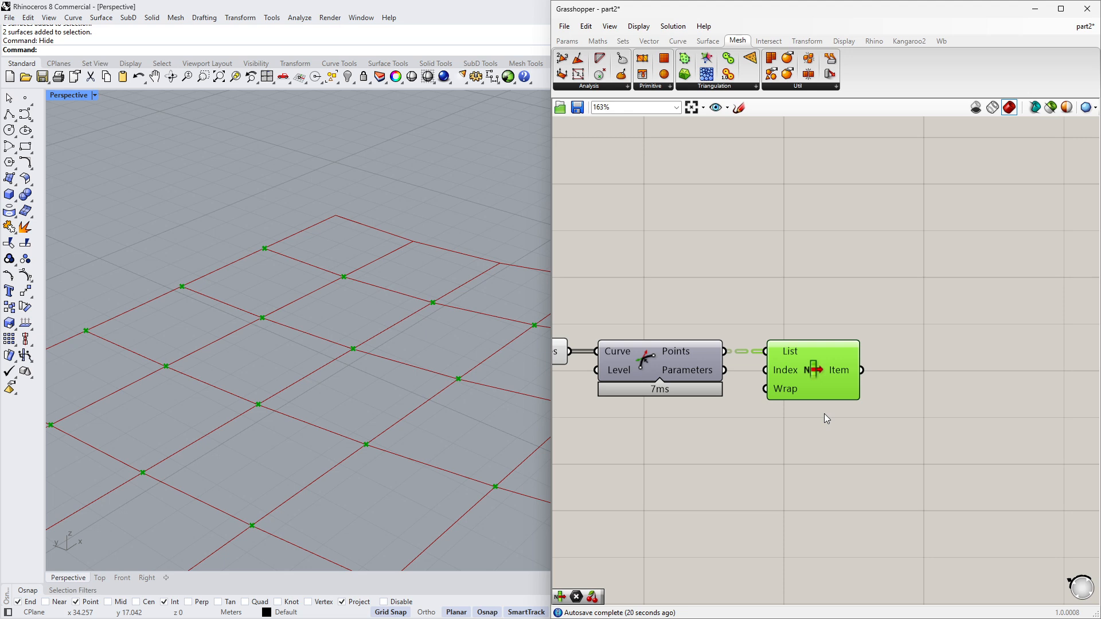
right_click_drag(825, 414, 759, 419)
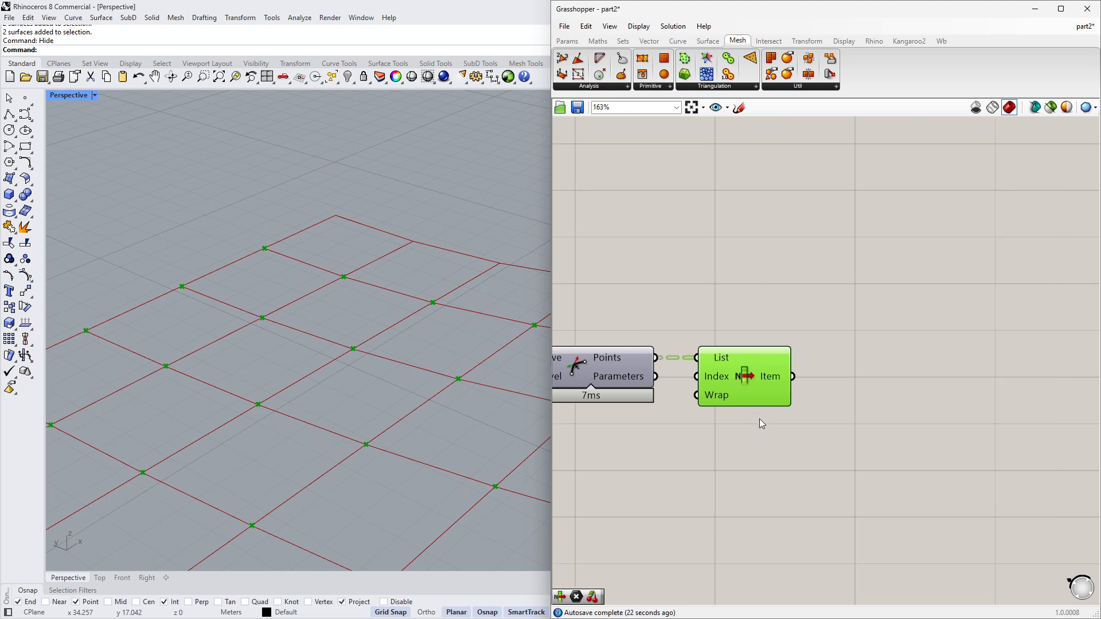
scroll(763, 401, "up", 3)
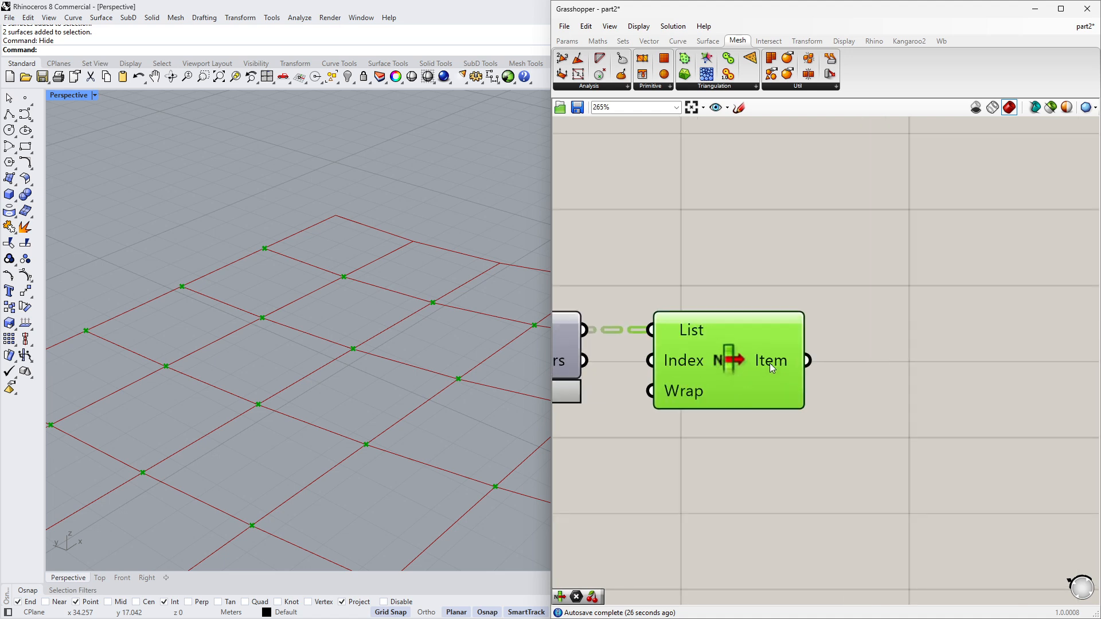
- Add a Face Normals component and feed it the projected mesh
scroll(770, 363, "up", 3)
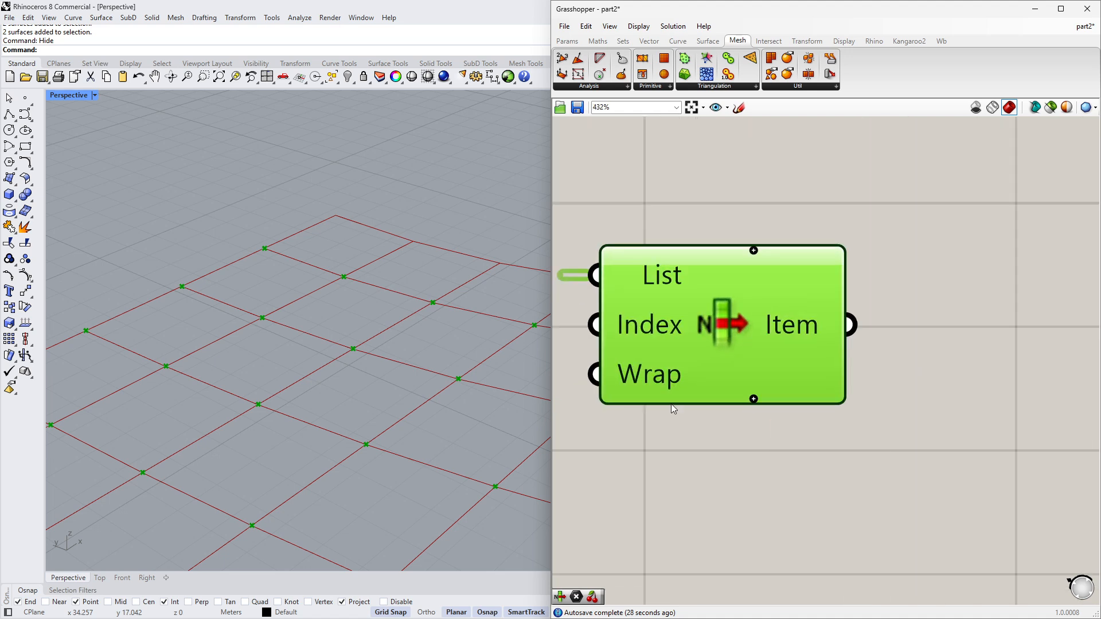
scroll(671, 407, "down", 5)
scroll(777, 440, "down", 3)
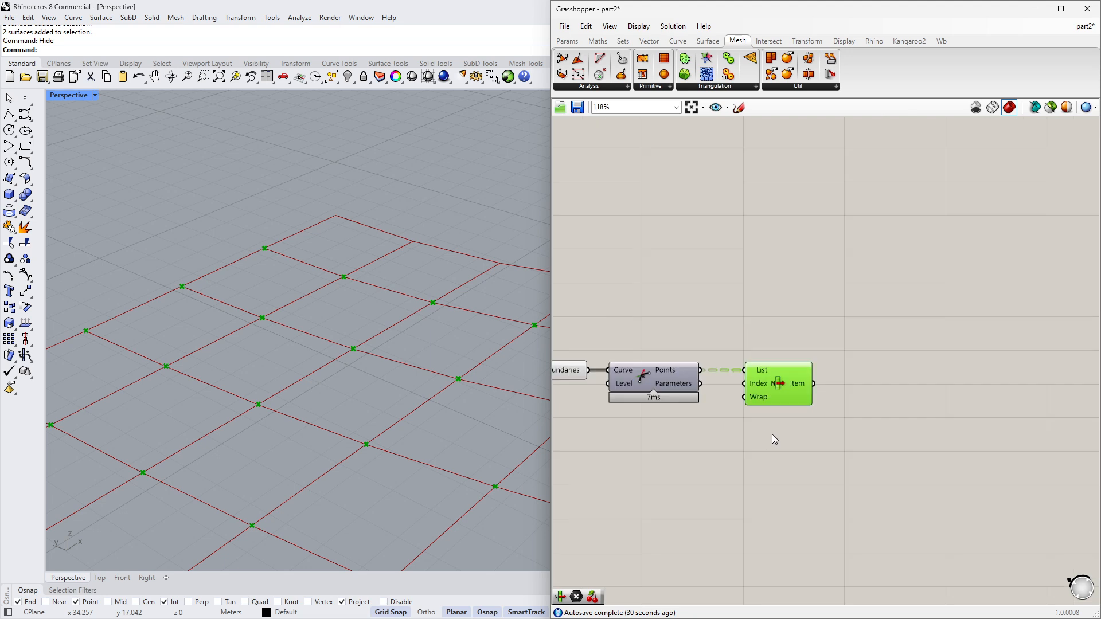
right_click_drag(769, 436, 771, 419)
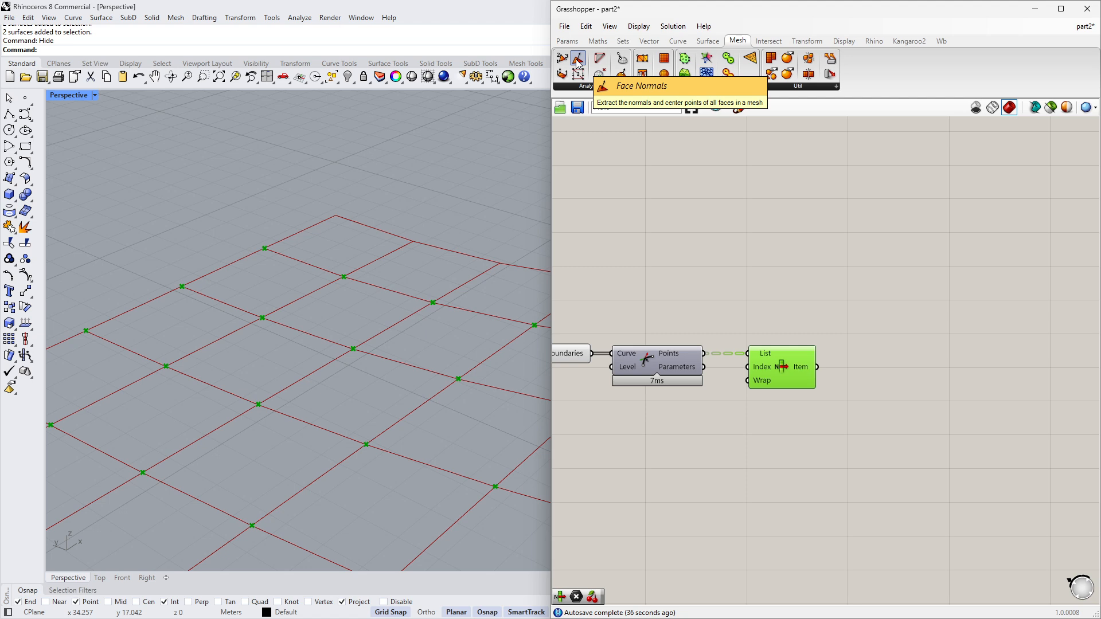
left_click_drag(578, 63, 652, 414)
right_click_drag(557, 408, 708, 397)
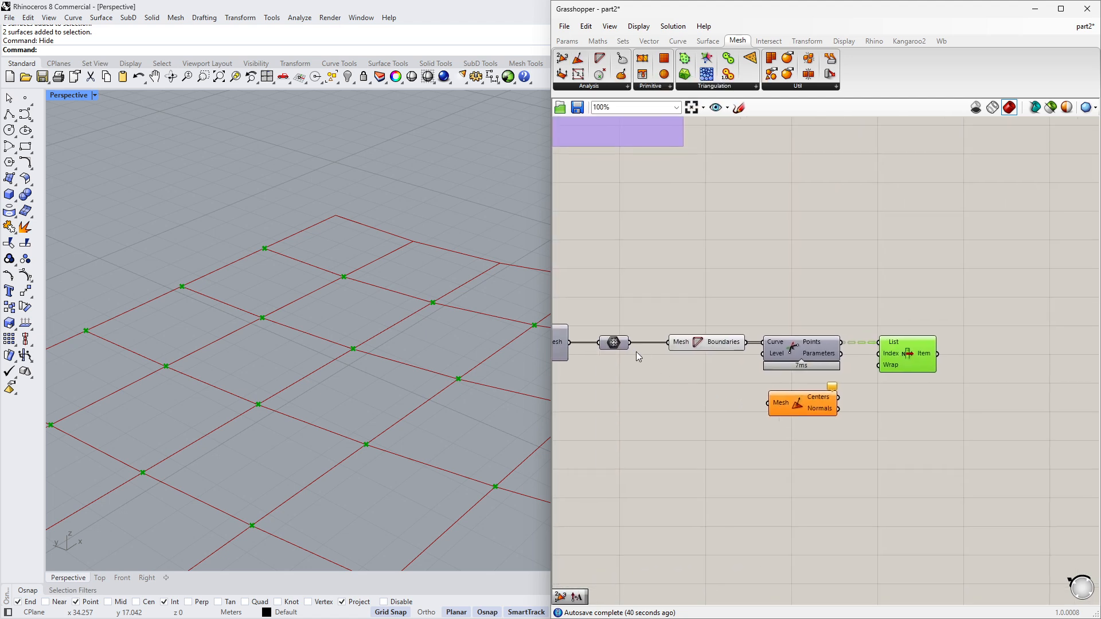
left_click_drag(629, 342, 769, 400)
scroll(842, 419, "up", 2)
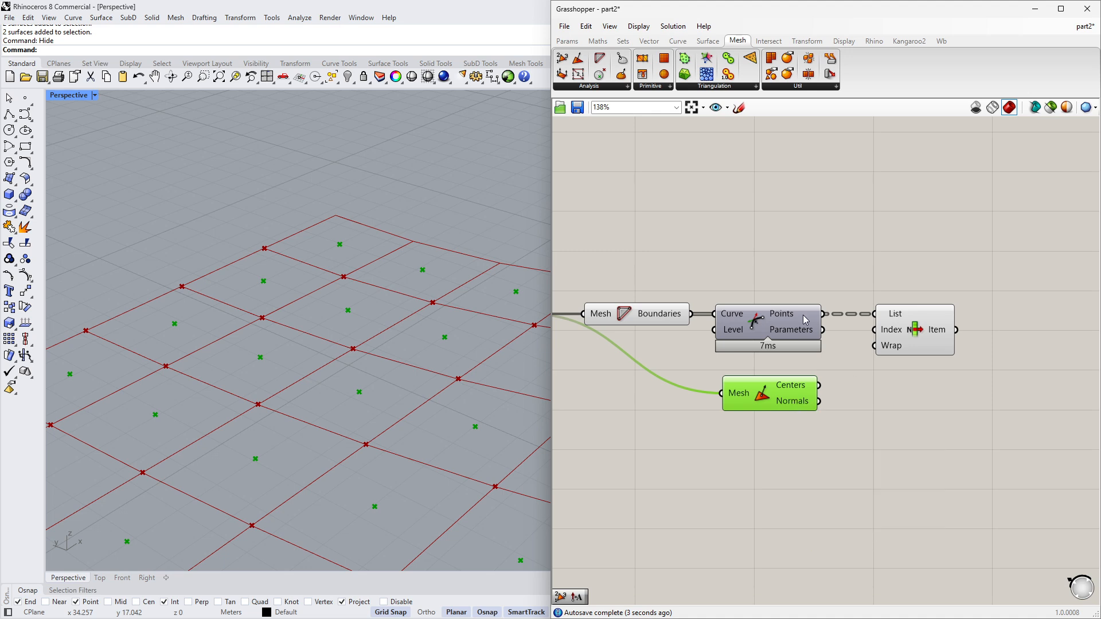
- Graft the Face Normals' Normals output and reposition the component
right_click(797, 414)
left_click(825, 449)
left_click_drag(773, 405, 773, 423)
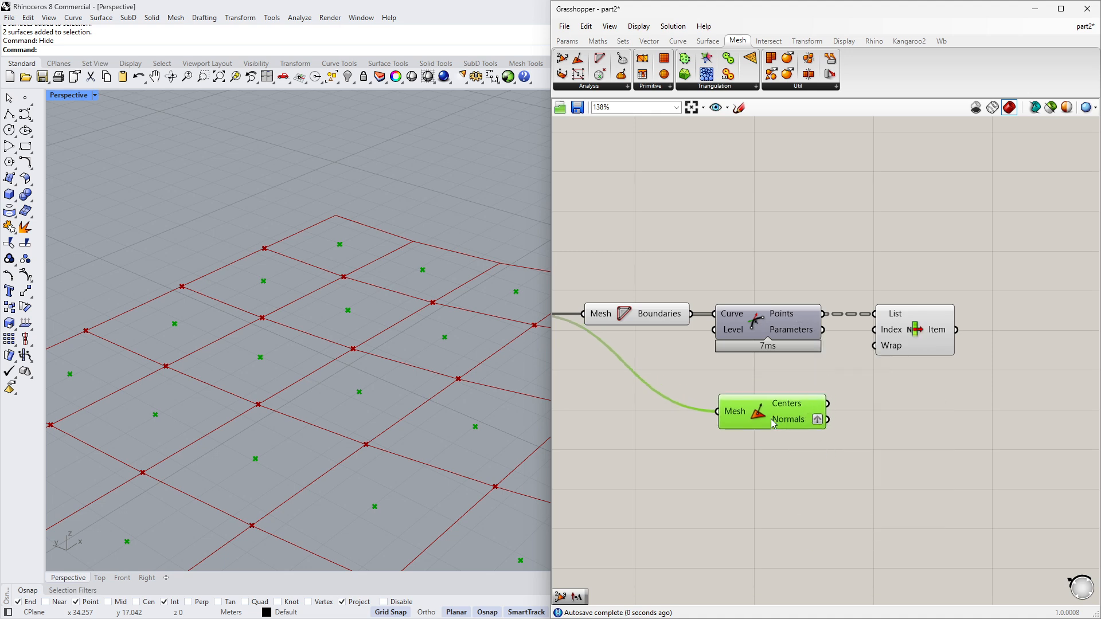
left_click(876, 457)
- Add a Plane Normal component to the canvas
right_click_drag(885, 339, 824, 342)
right_click_drag(883, 377, 786, 381)
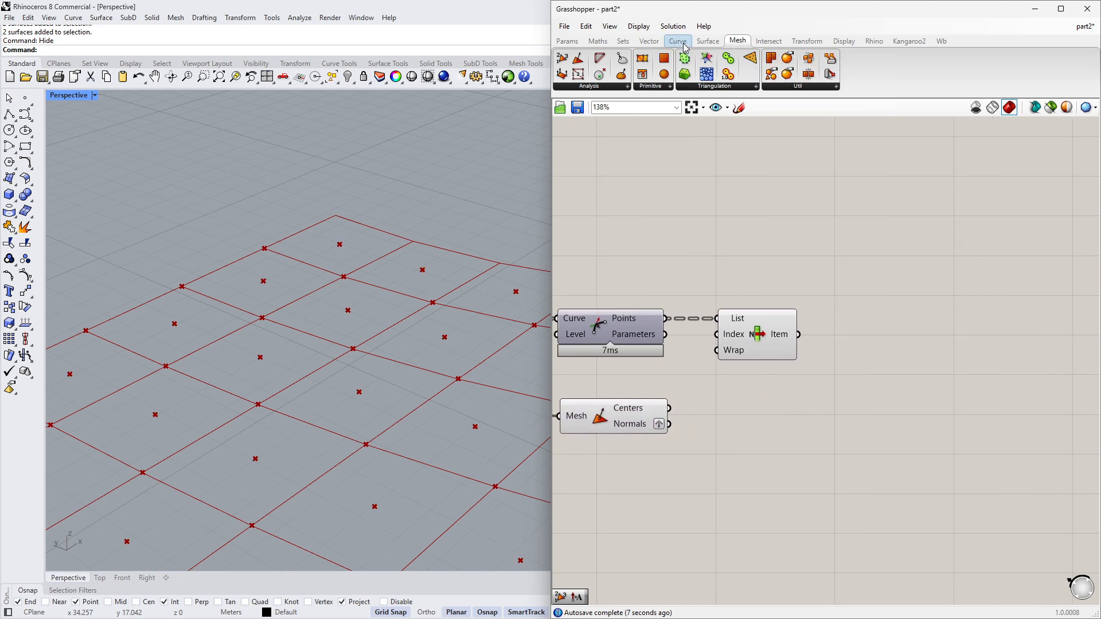
mouse_move(683, 43)
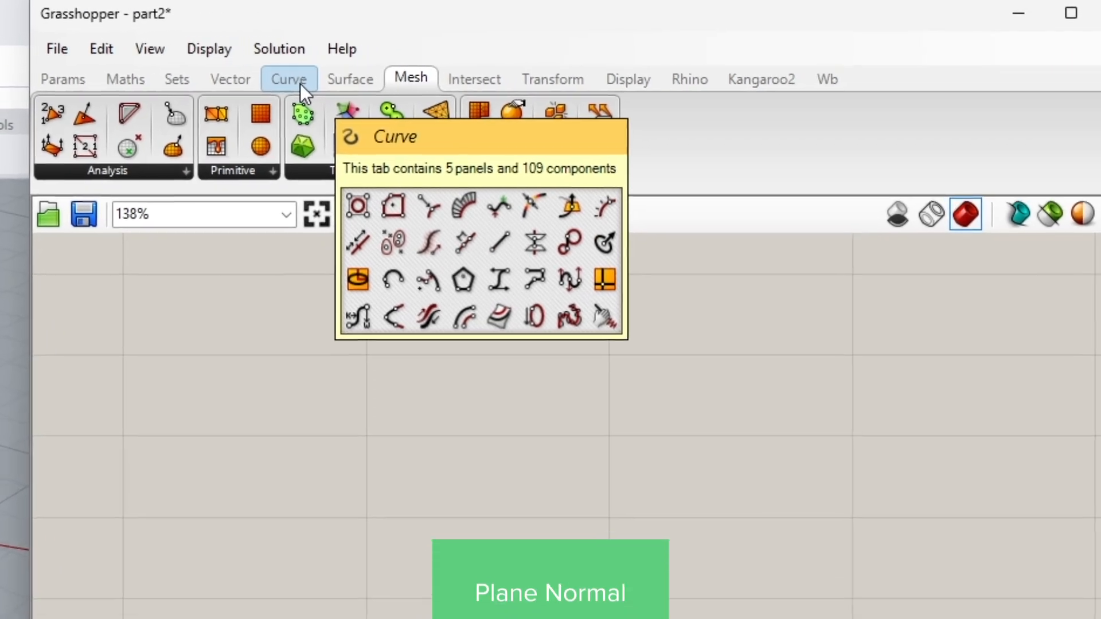
left_click(240, 82)
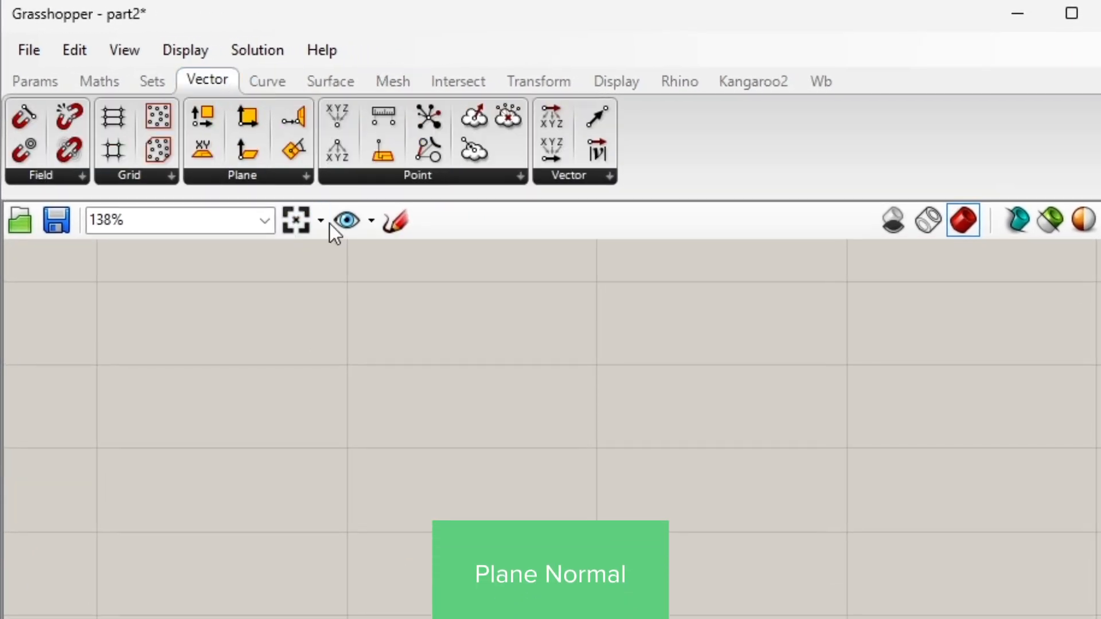
left_click(284, 180)
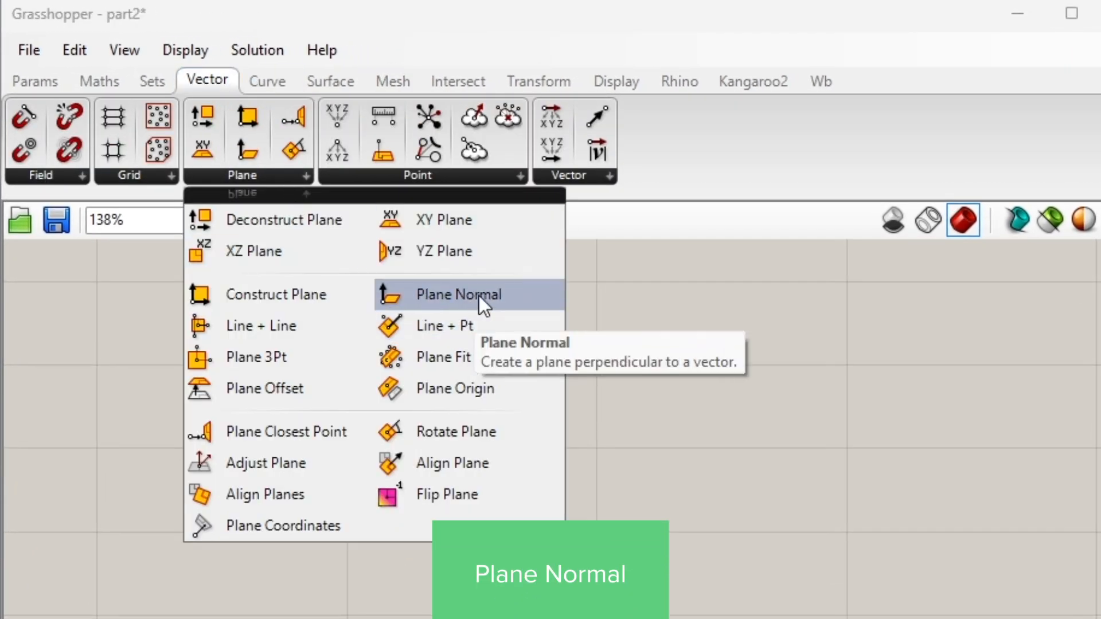
left_click_drag(458, 294, 579, 618)
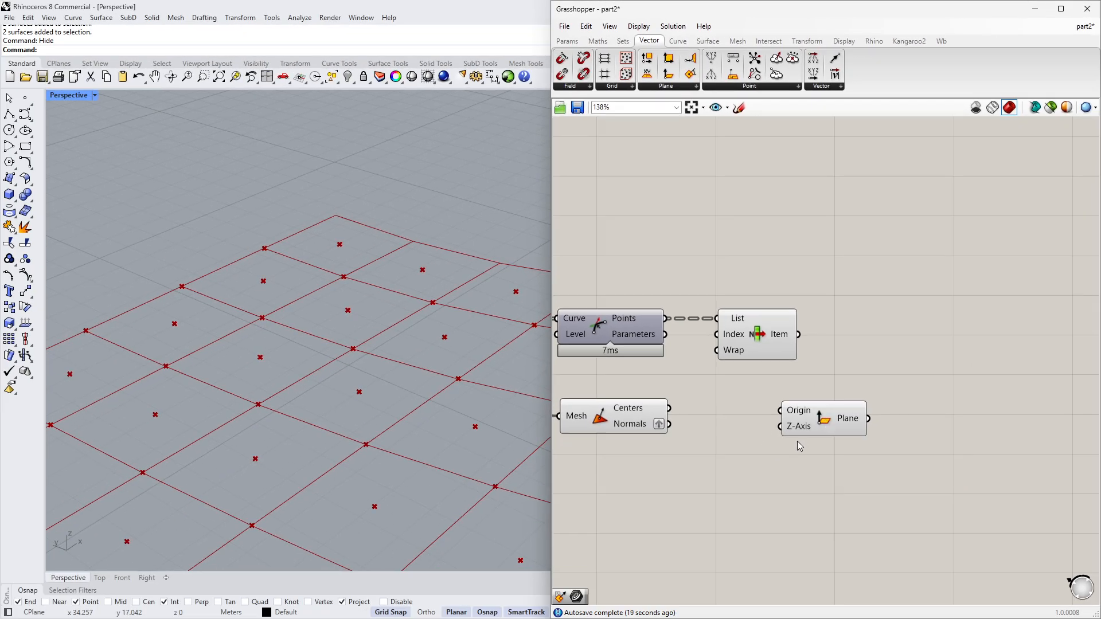
- Connect the List Item output to the plane's Origin and the face normals to its Z-Axis
left_click(810, 434)
left_click_drag(785, 343, 761, 342)
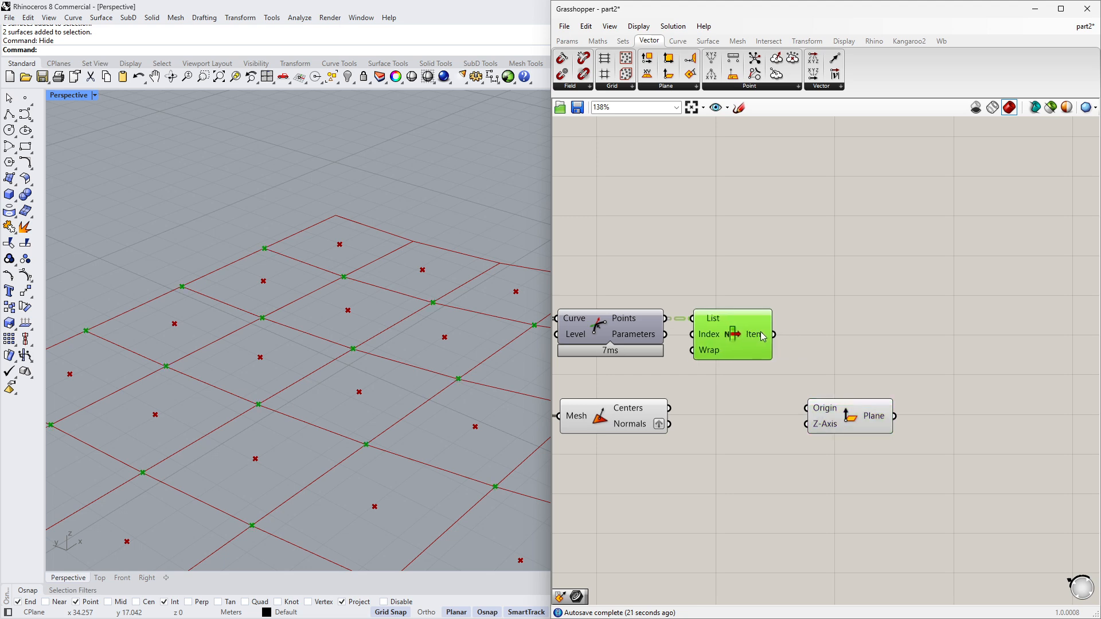
mouse_move(760, 342)
left_click_drag(773, 334, 807, 407)
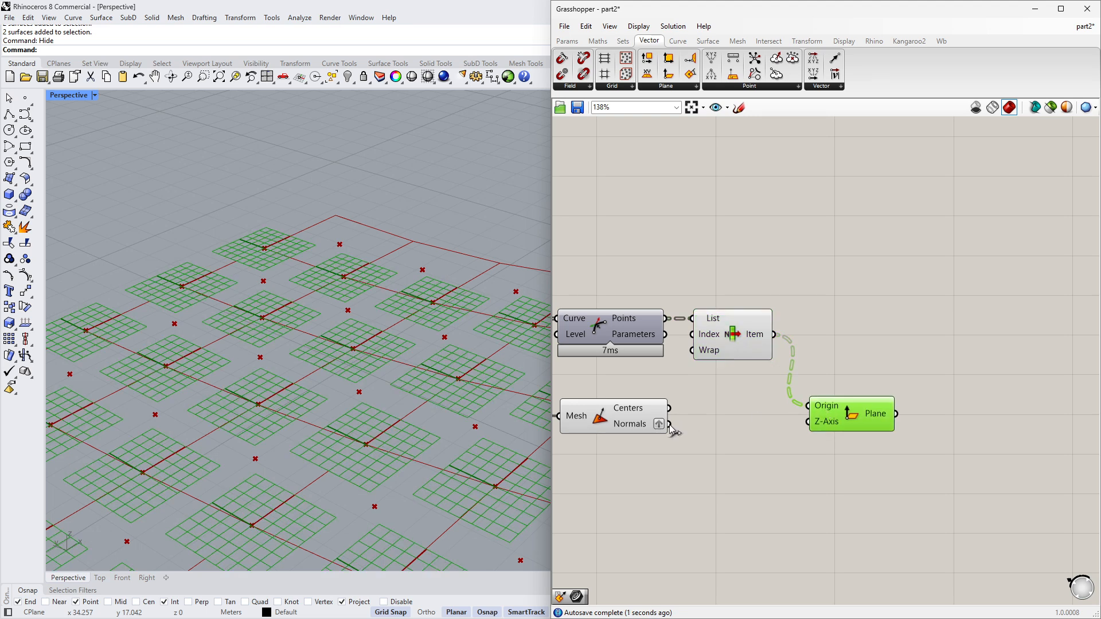
left_click_drag(670, 425, 812, 421)
left_click_drag(851, 414, 851, 416)
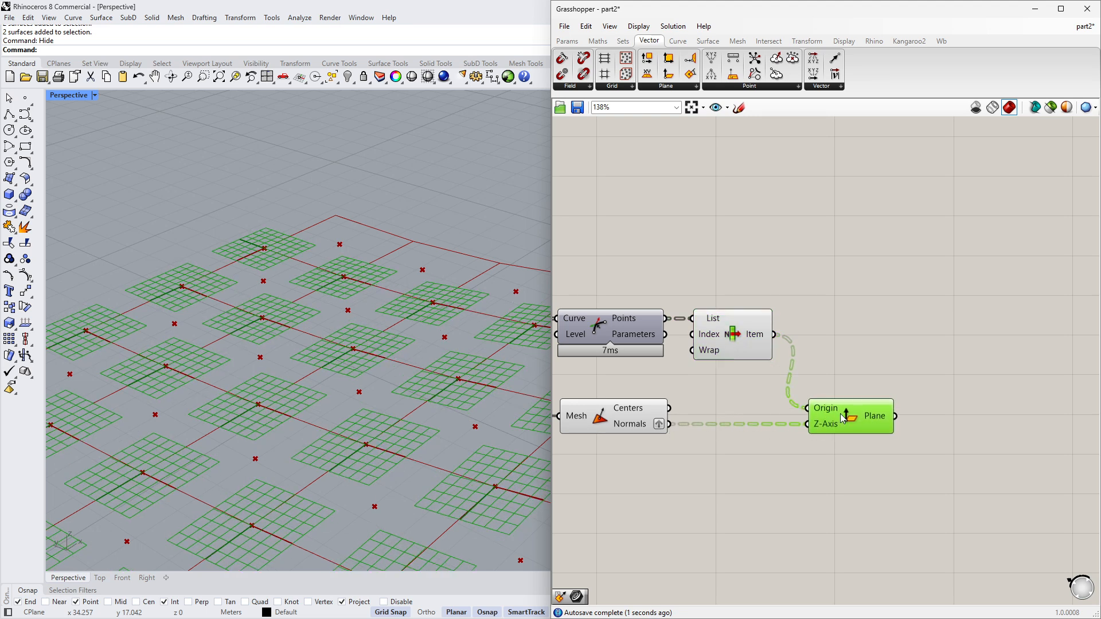
- Inspect the planes generated on each mesh face in the viewport
right_click_drag(688, 445, 756, 443)
scroll(294, 358, "down", 10)
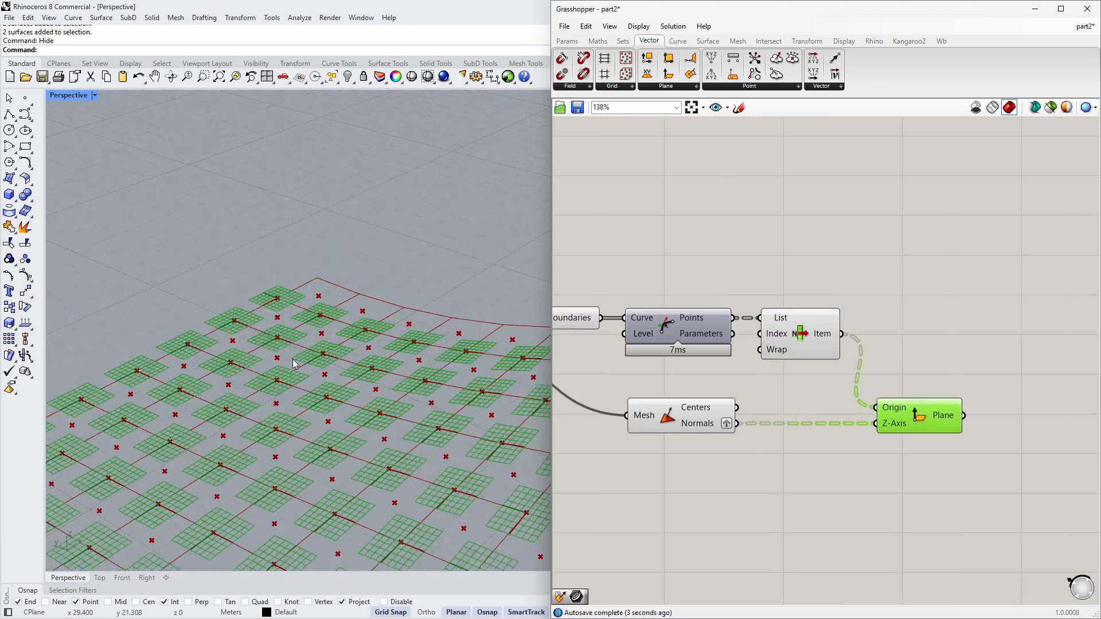
left_click(686, 408)
middle_click(667, 450)
left_click(703, 423)
left_click(660, 379)
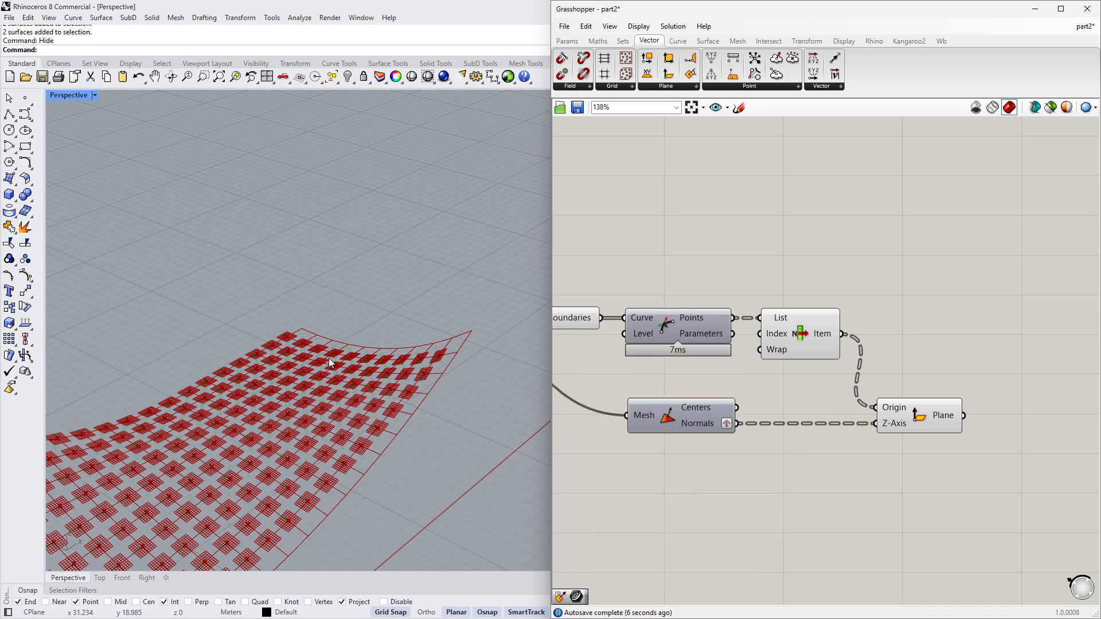
scroll(304, 358, "up", 10)
scroll(350, 344, "up", 3)
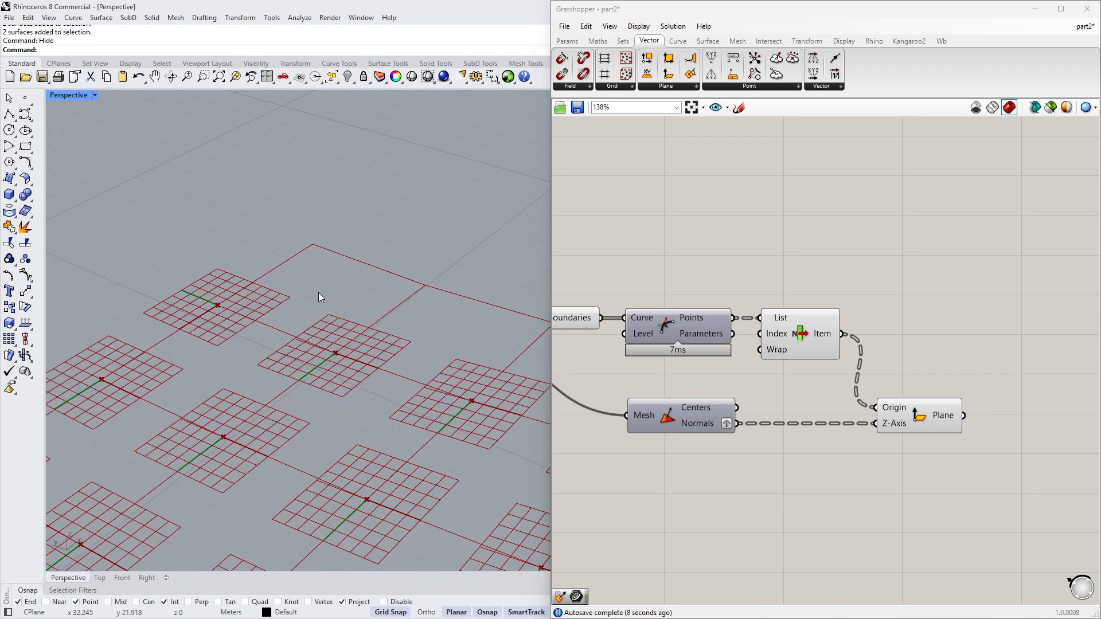
scroll(318, 293, "down", 10)
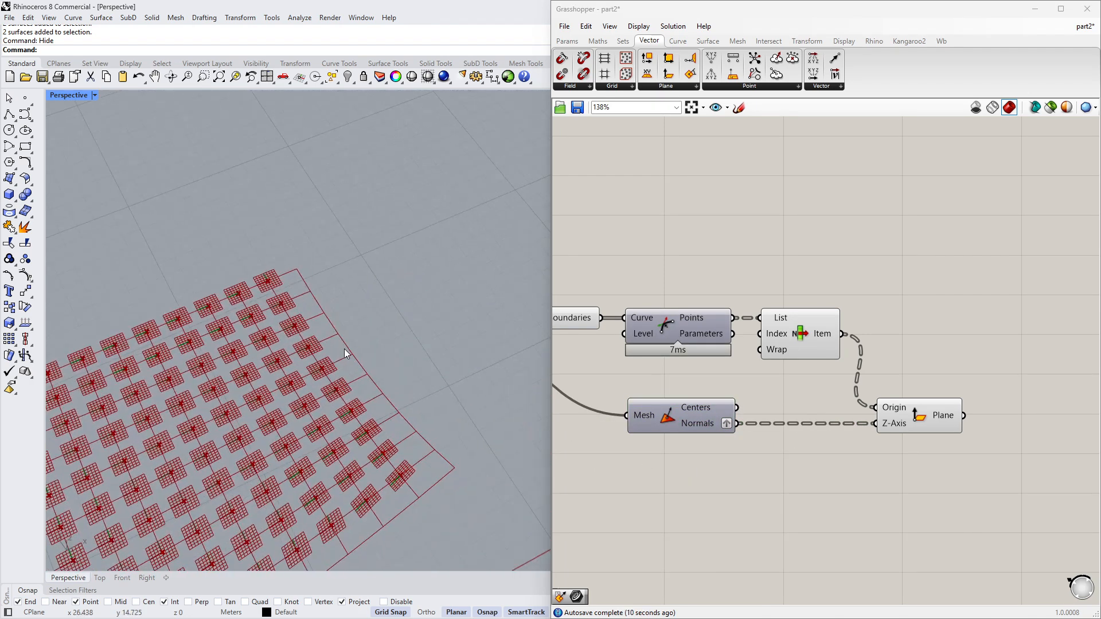
scroll(235, 464, "up", 5)
left_click(898, 420)
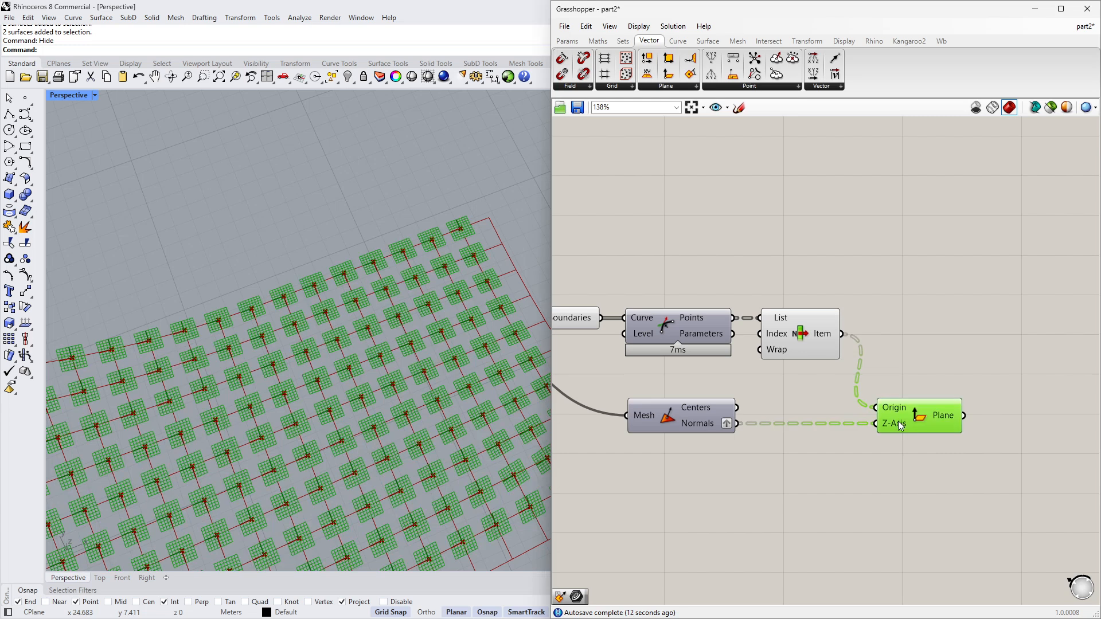
scroll(523, 436, "up", 8)
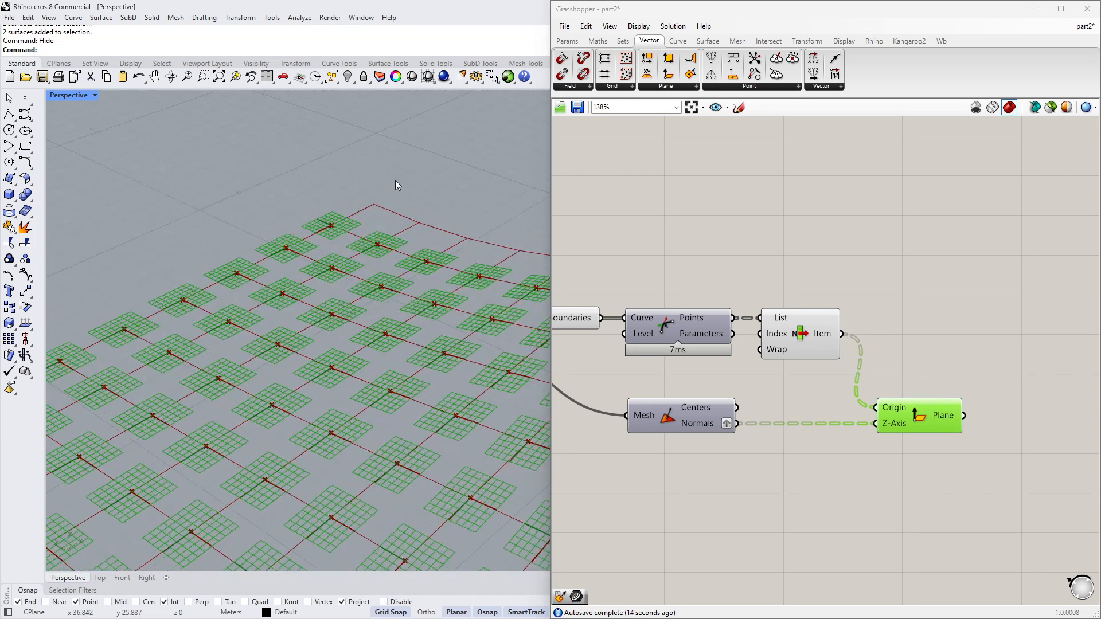
scroll(798, 453, "up", 3)
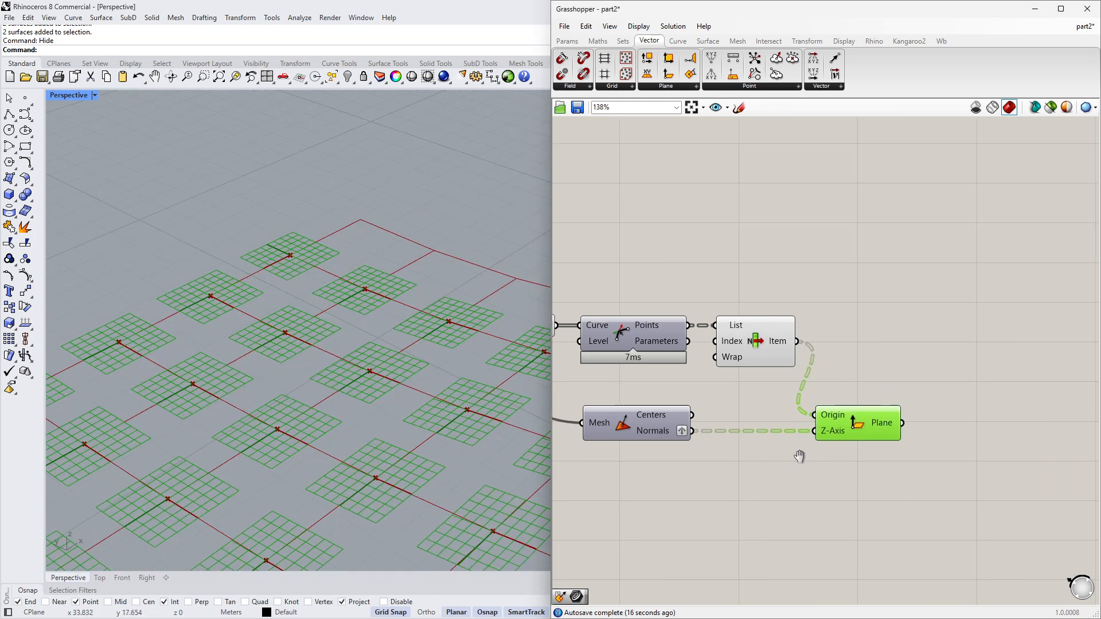
- Add two extra outputs to List Item, giving items i, +1 and +2
right_click_drag(771, 402, 749, 404)
scroll(686, 387, "up", 6)
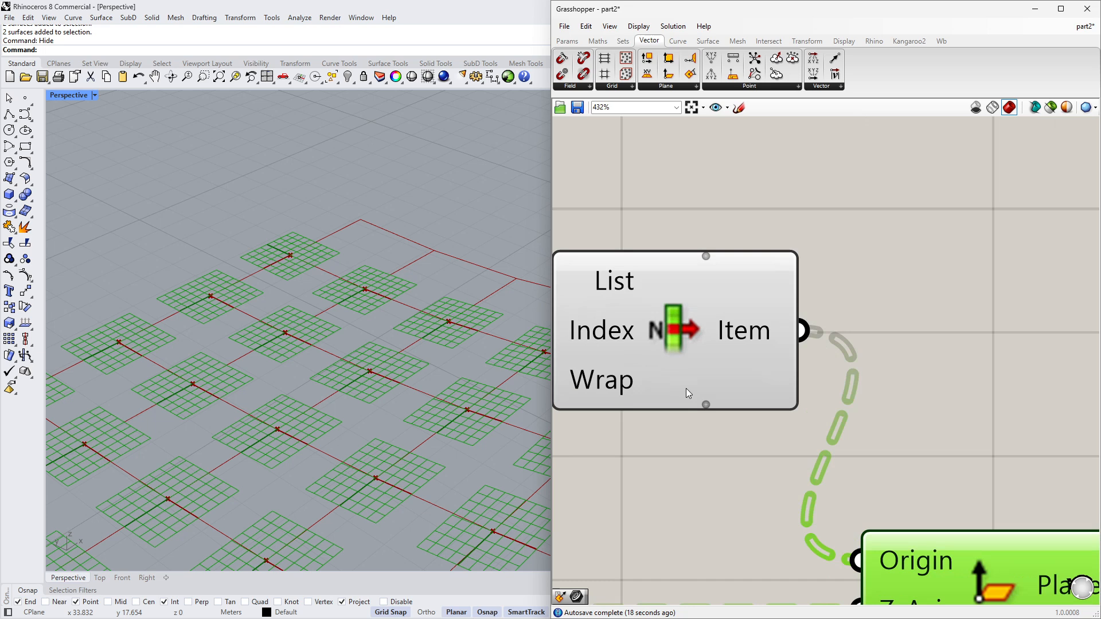
scroll(722, 405, "down", 3)
right_click_drag(668, 430, 723, 428)
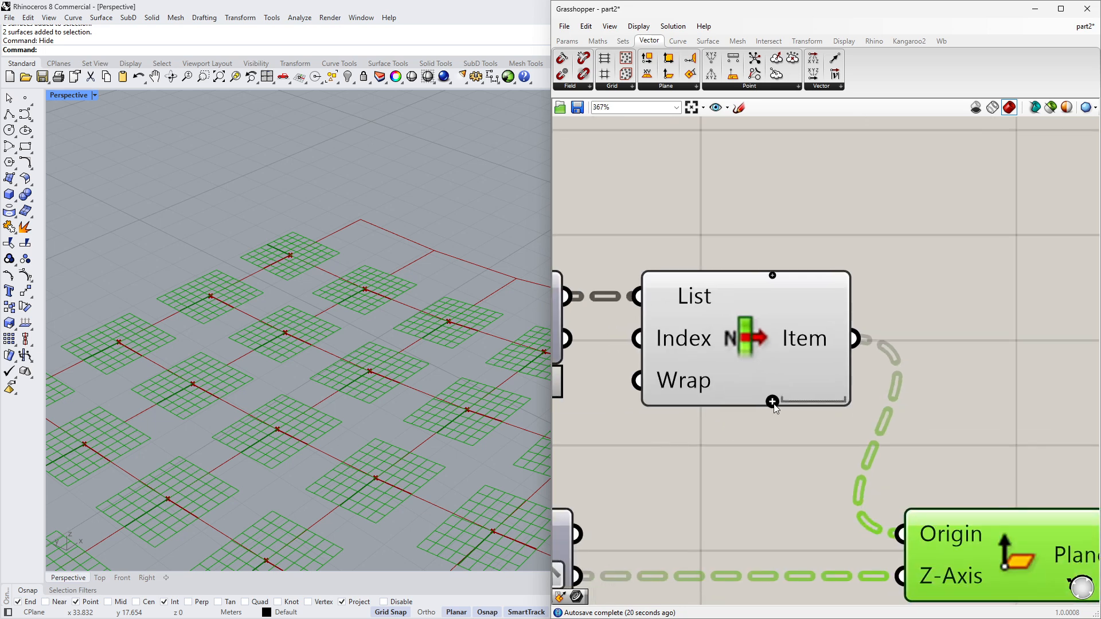
left_click(772, 402)
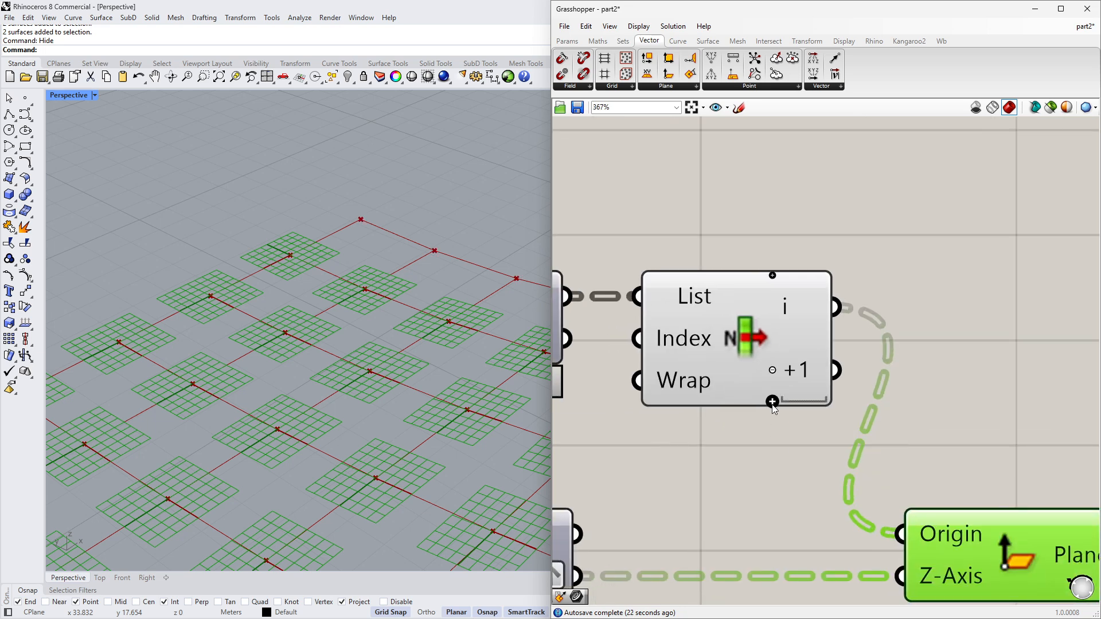
left_click(772, 402)
scroll(720, 421, "down", 3)
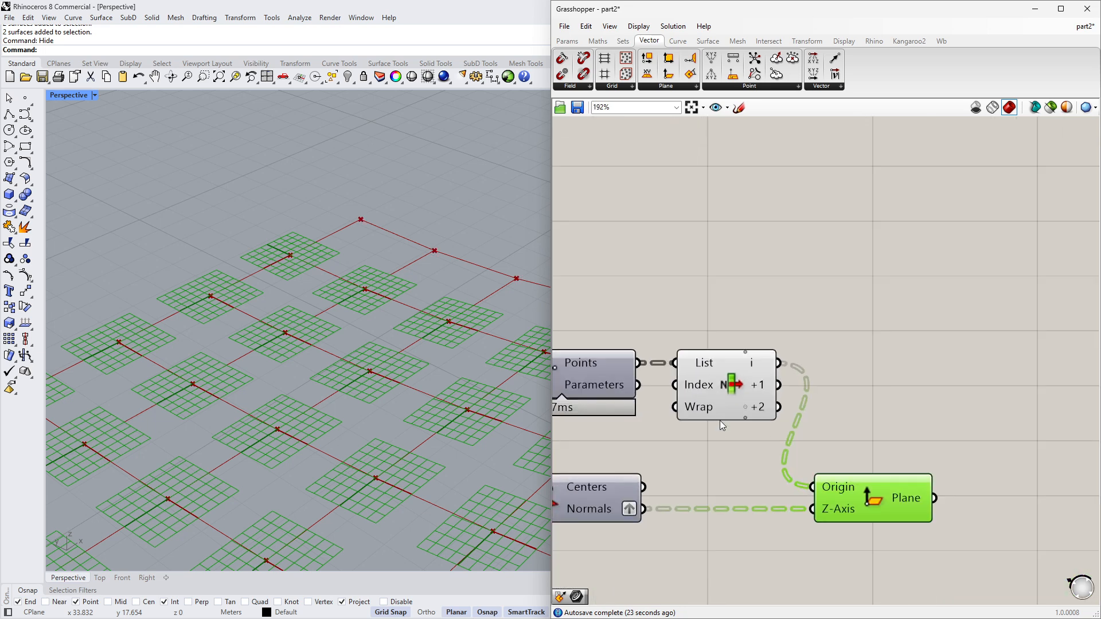
- Add a Line component and connect List Item's i output to Start Point and +2 to End Point
double_click(868, 398)
type("lin")
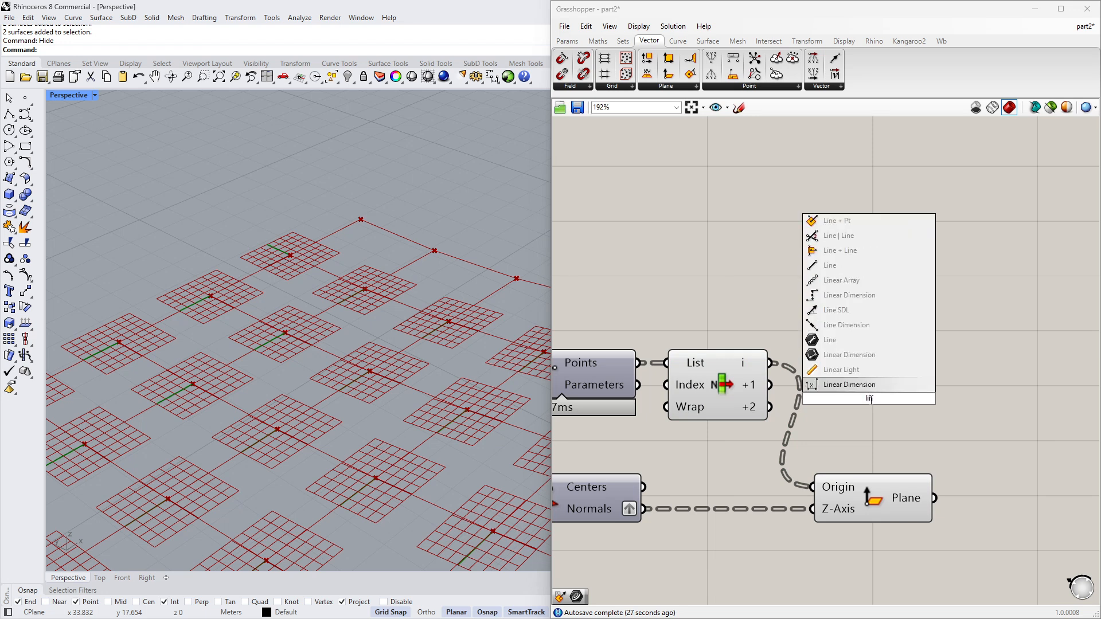
left_click(865, 266)
scroll(855, 397, "up", 1)
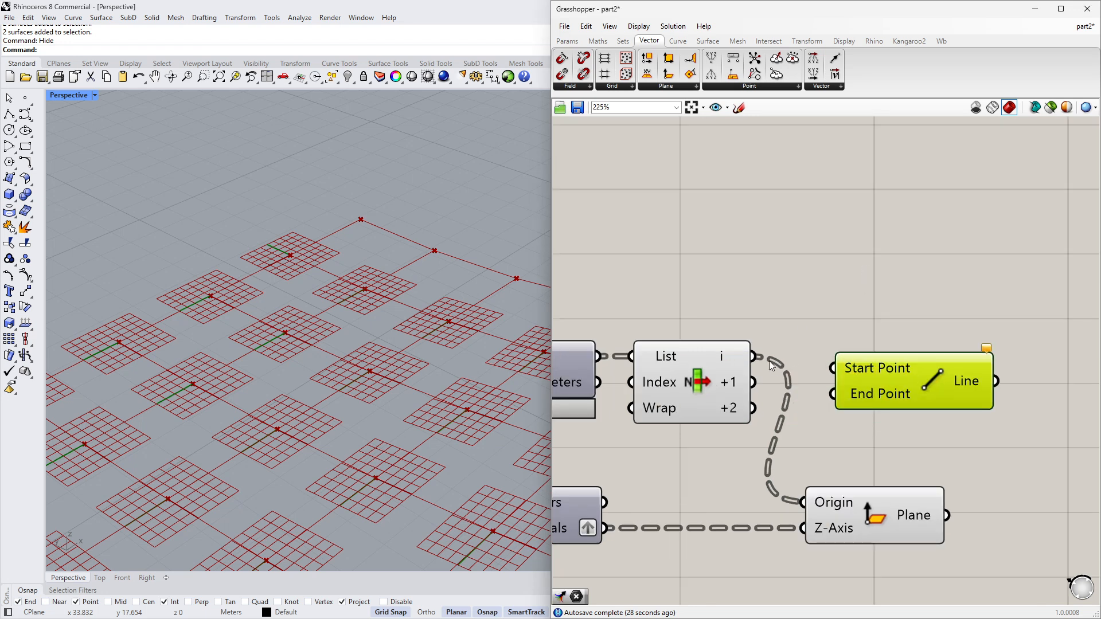
left_click_drag(753, 357, 830, 367)
left_click_drag(751, 408, 845, 394)
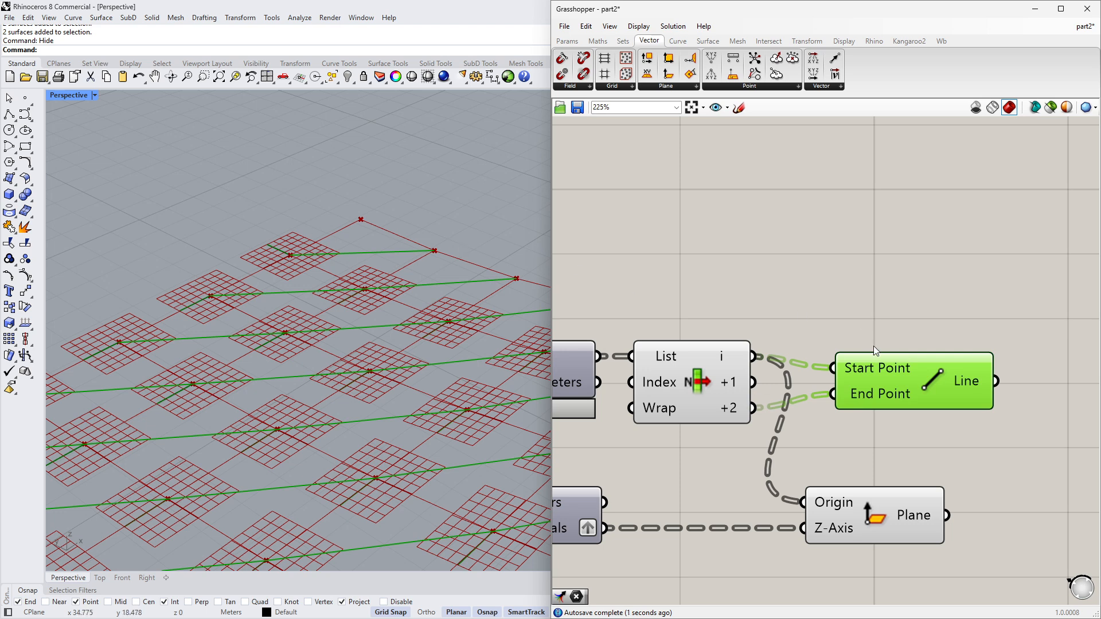
- Rearrange the Line and Plane Normal components on the canvas
left_click_drag(912, 368, 894, 357)
right_click_drag(893, 382, 764, 355)
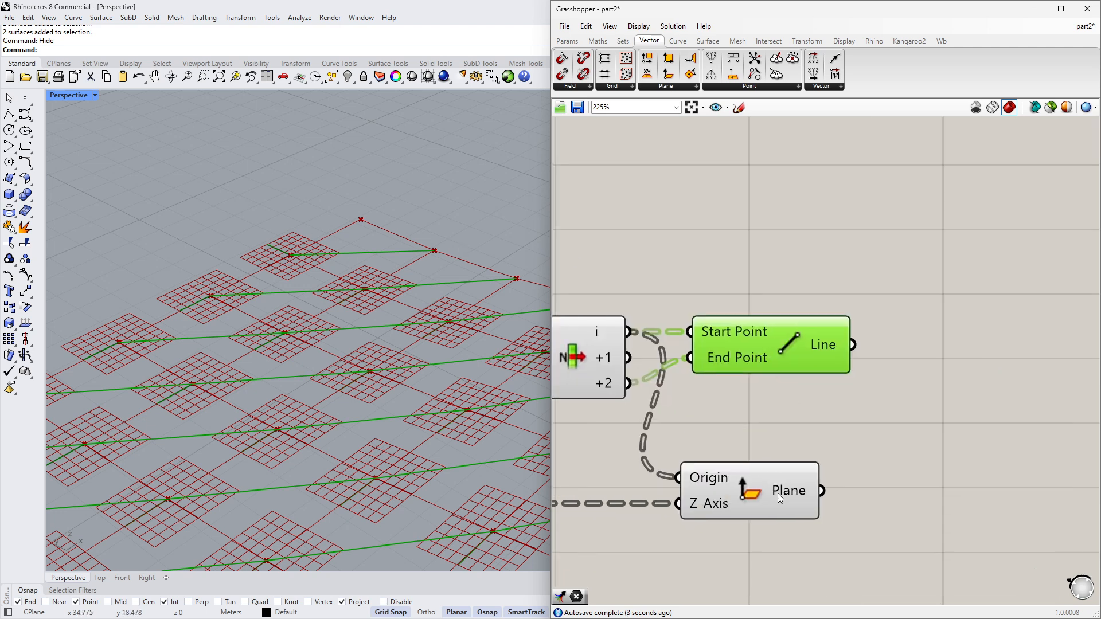
scroll(660, 331, "down", 1)
left_click_drag(733, 346, 722, 346)
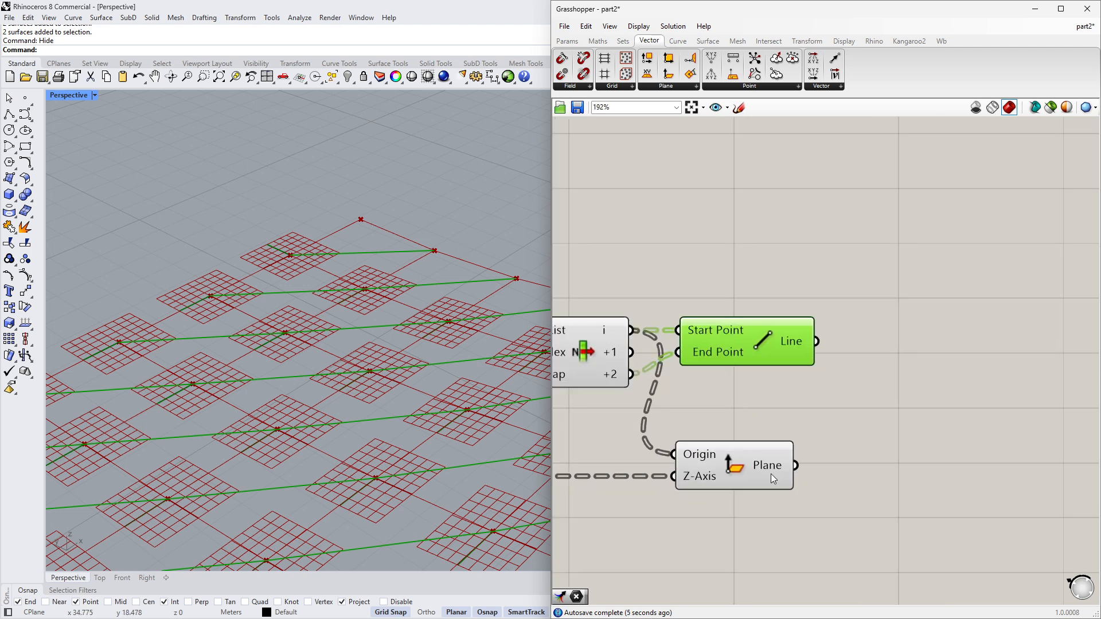
scroll(745, 331, "down", 1)
left_click(757, 410)
left_click_drag(743, 445, 754, 445)
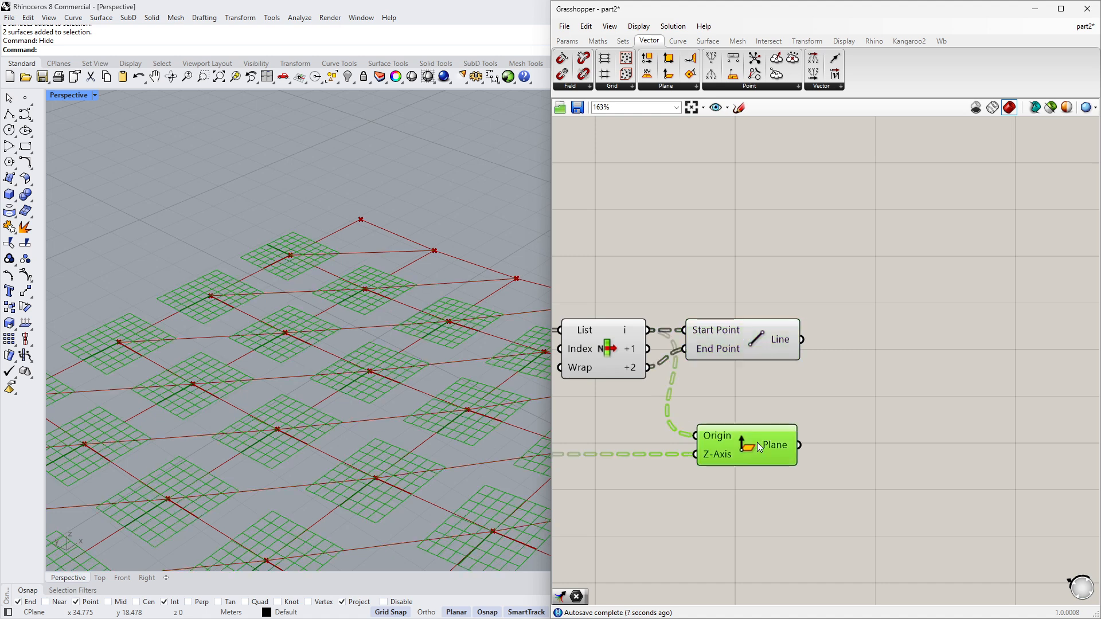
left_click(859, 391)
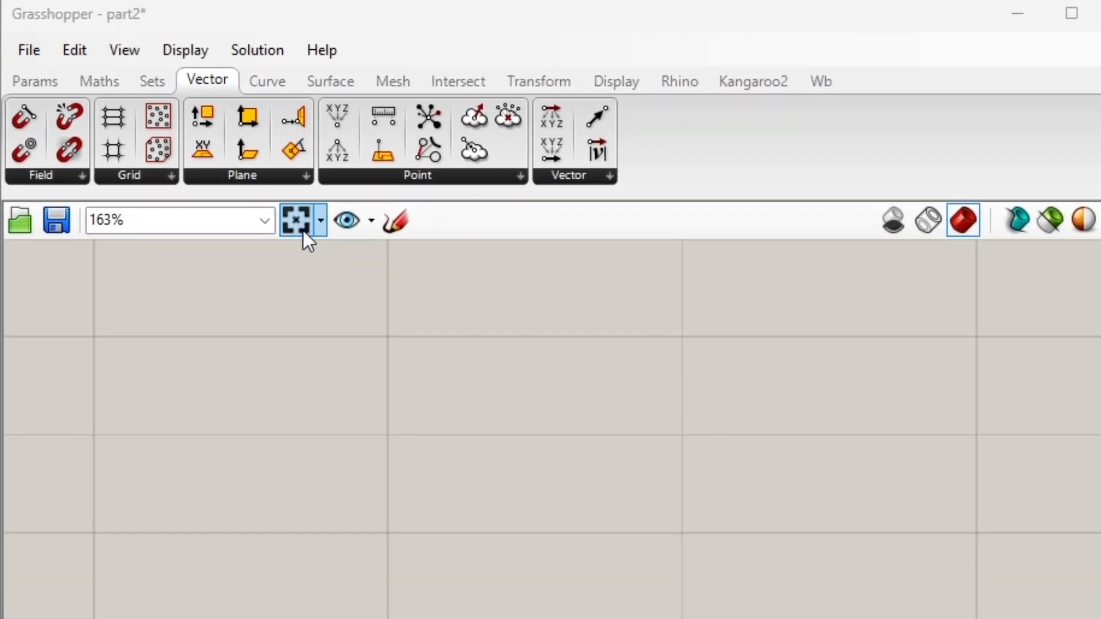
- Add an Align Plane component, feeding it the normal planes as Plane and the diagonal lines as Direction
left_click(261, 172)
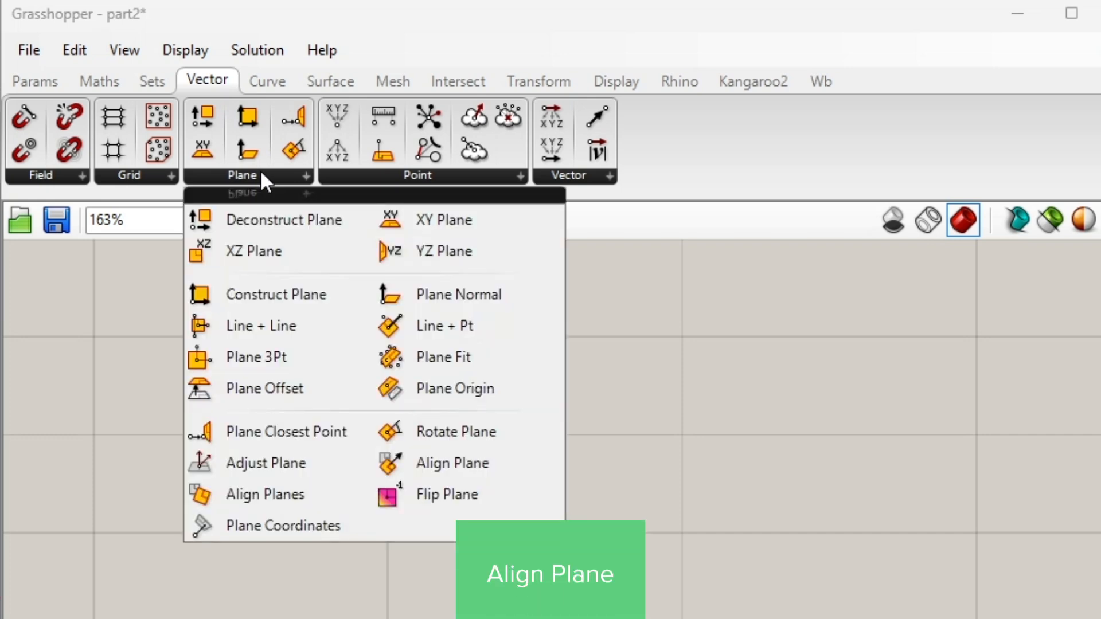
left_click(455, 463)
left_click(894, 441)
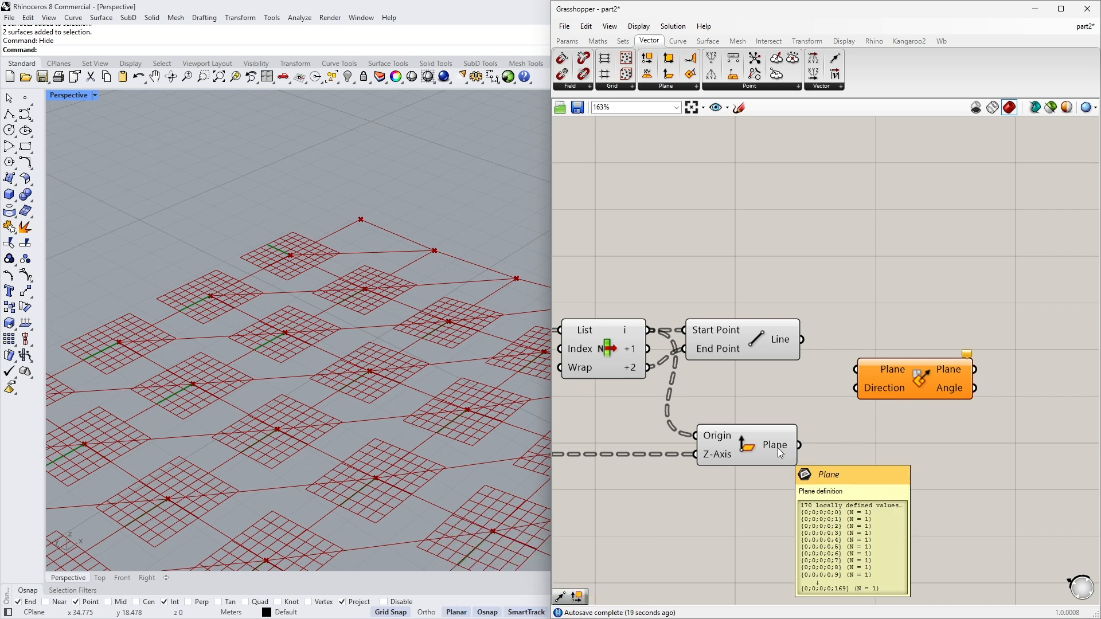
left_click_drag(797, 445, 856, 370)
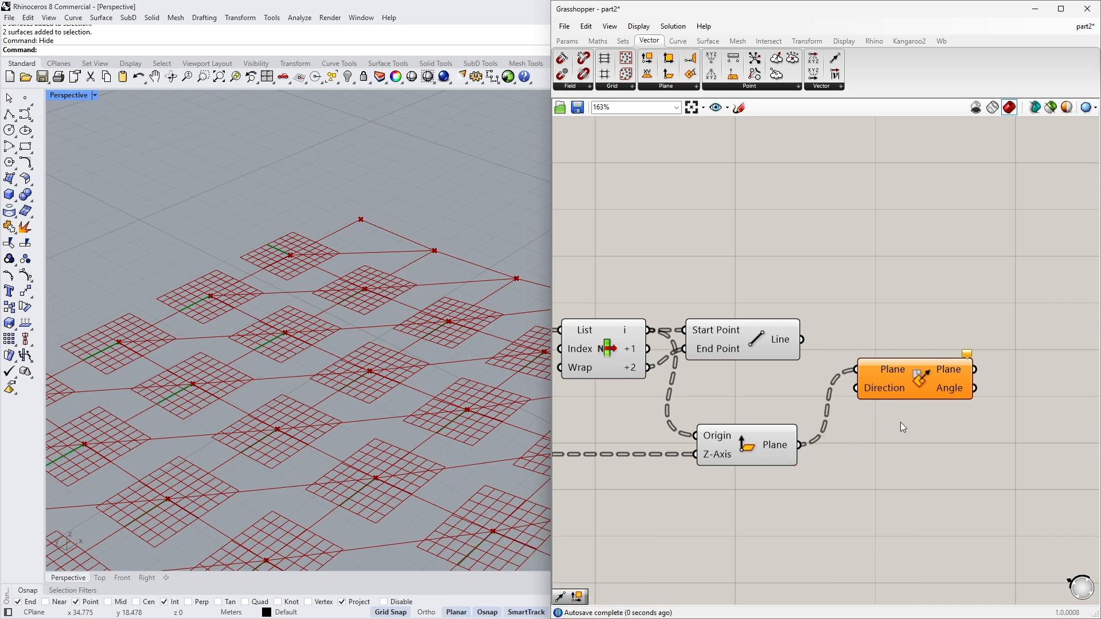
left_click(765, 349)
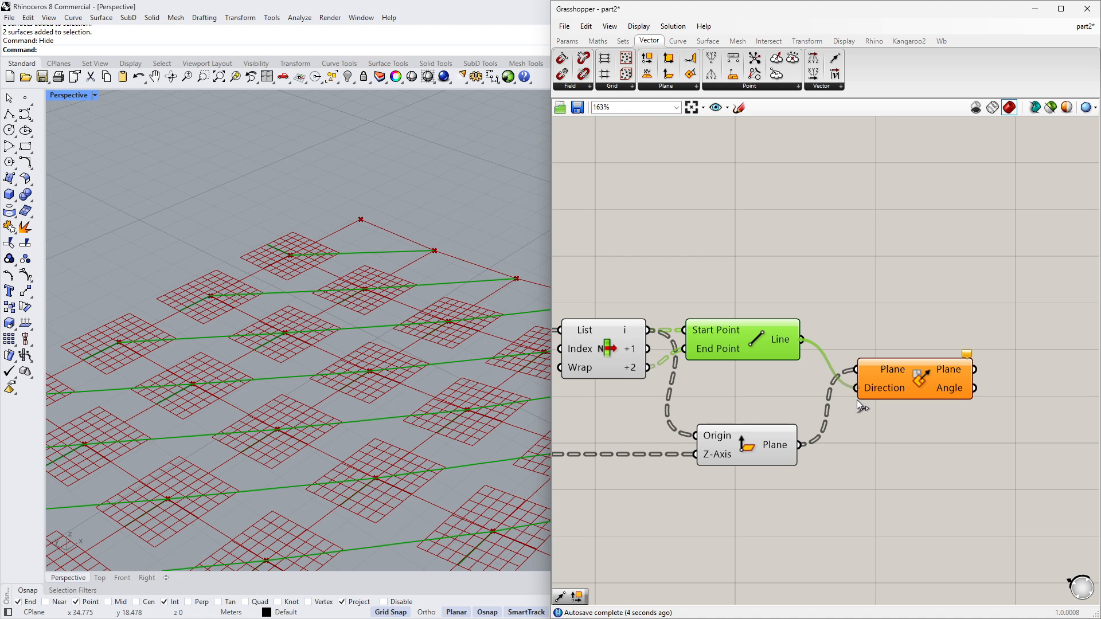
- Select the List Item, Line and Plane Normal components to highlight their preview in the viewport
scroll(1014, 334, "down", 3)
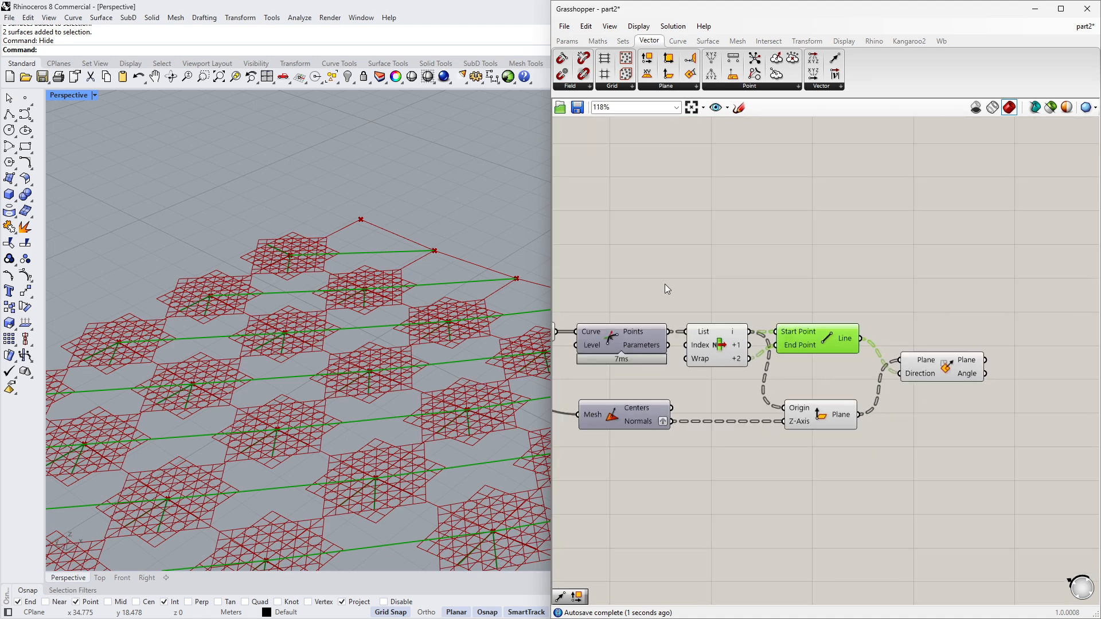
left_click_drag(678, 276, 868, 454)
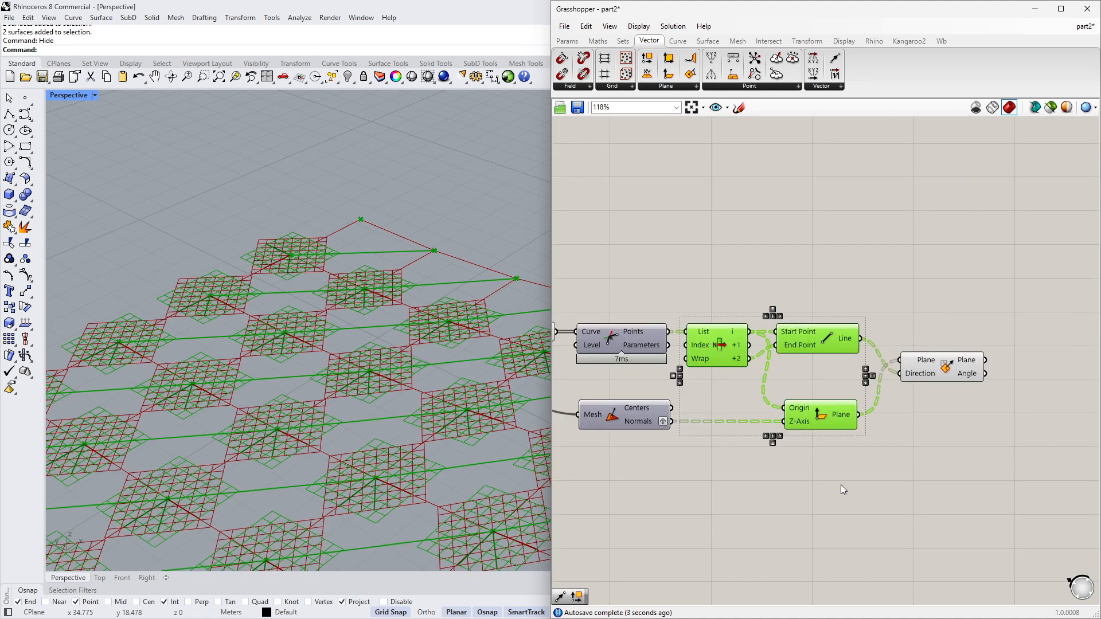
middle_click(841, 487)
left_click(856, 446)
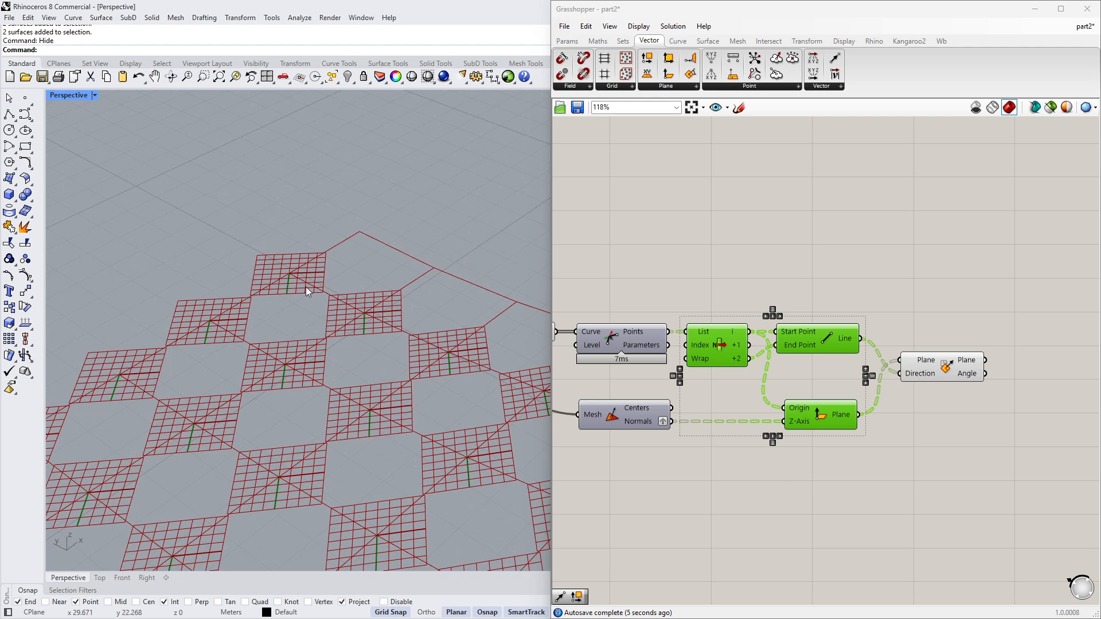
- Examine the aligned face planes across the projected mesh grid in the Perspective viewport
scroll(301, 282, "up", 3)
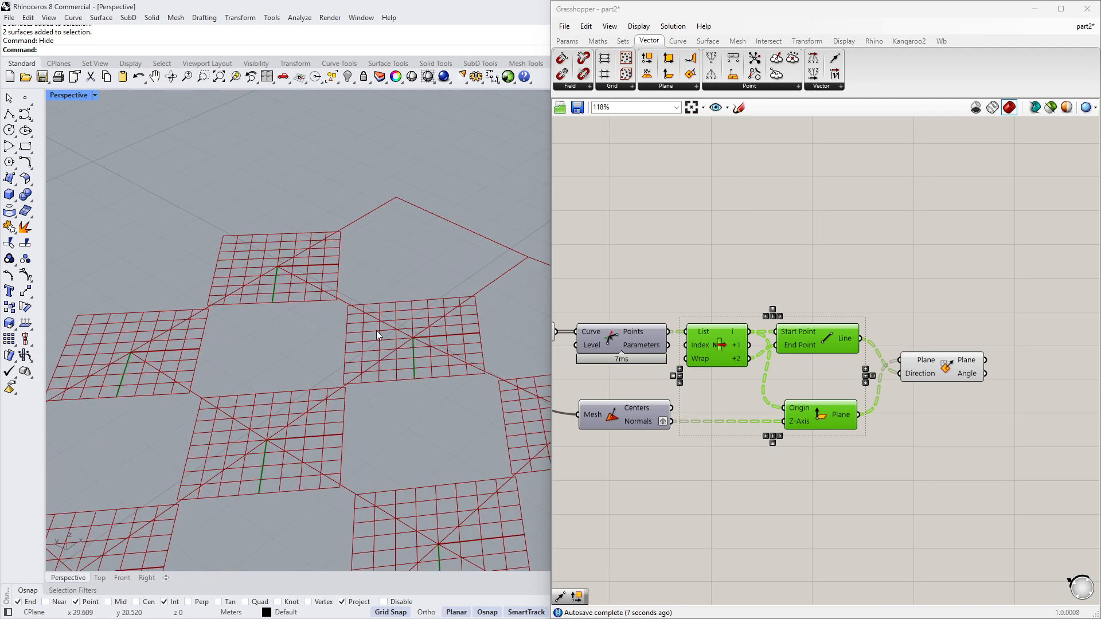
scroll(229, 318, "down", 1)
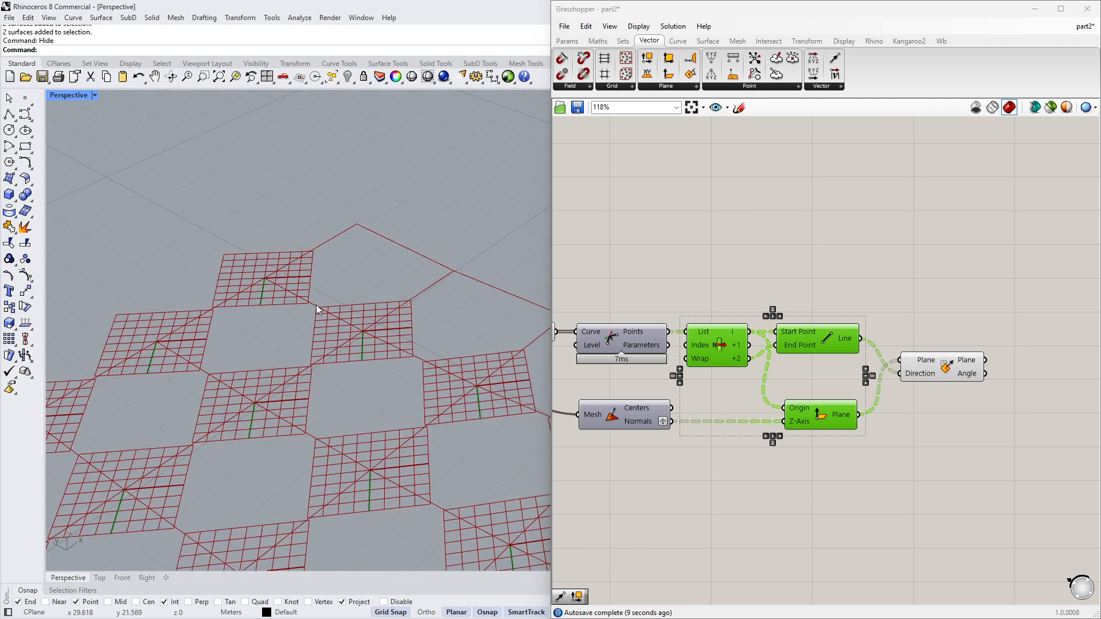
scroll(384, 347, "down", 3)
scroll(344, 313, "up", 4)
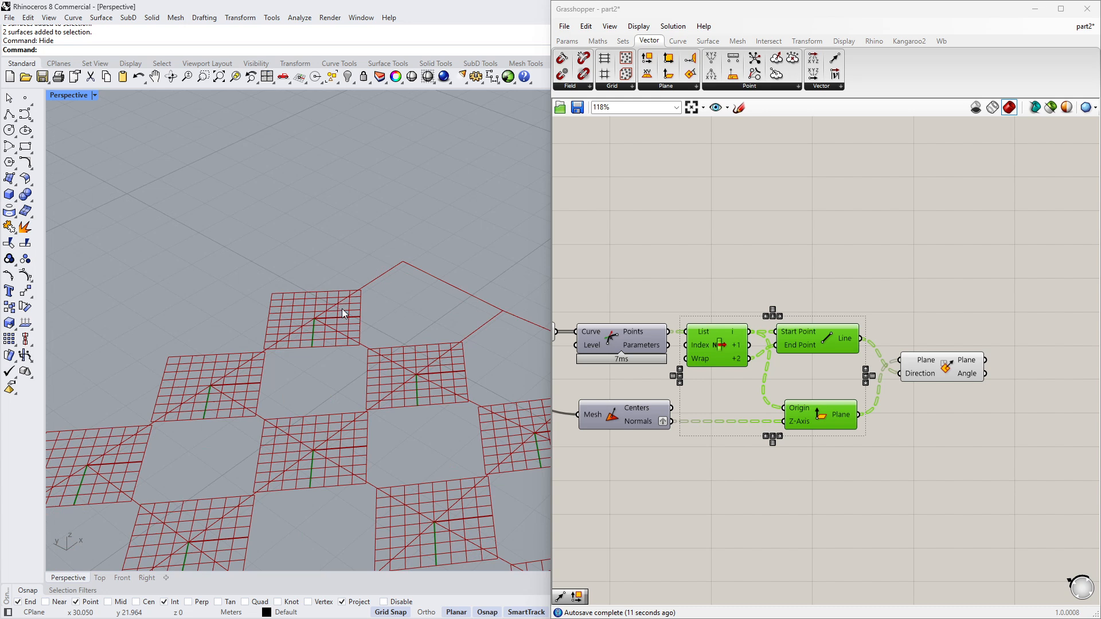
scroll(363, 322, "up", 2)
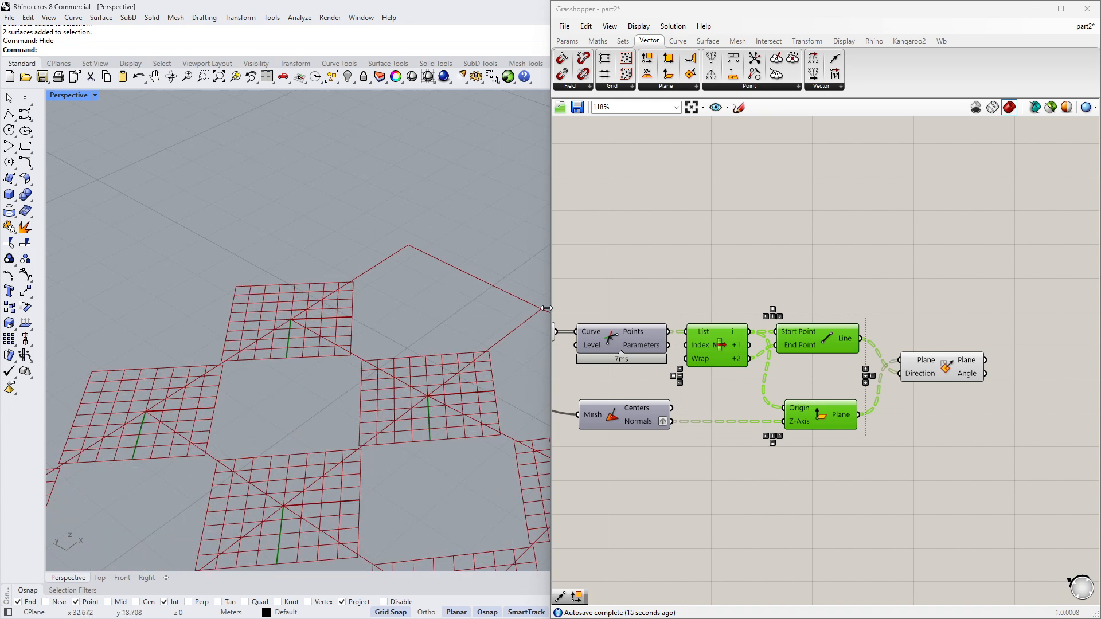
scroll(287, 349, "down", 4)
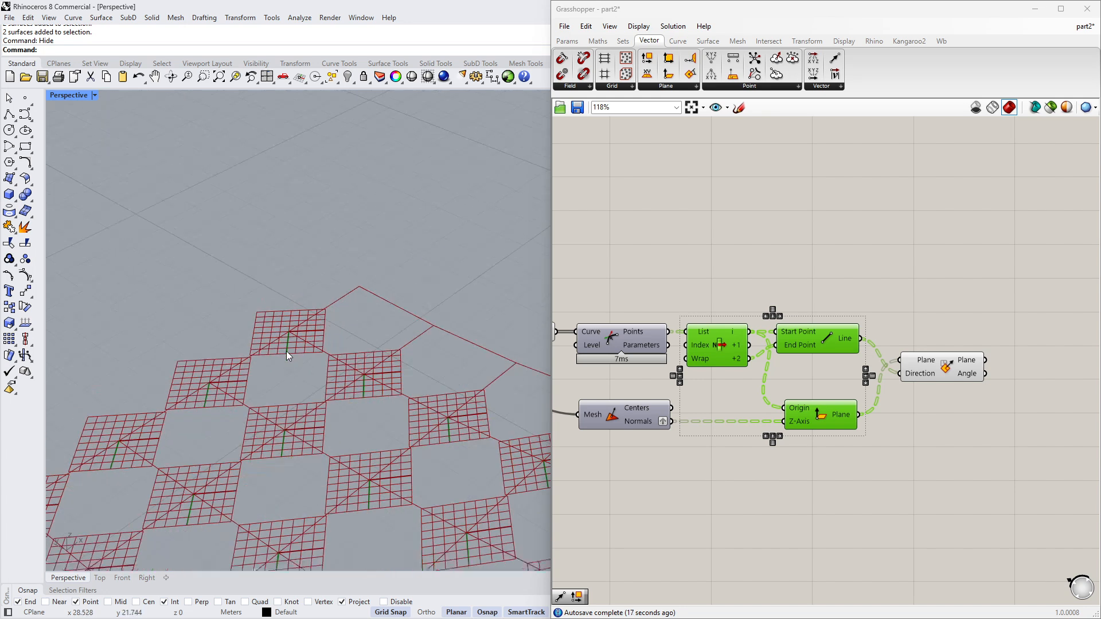
right_click_drag(287, 351, 381, 351)
scroll(356, 310, "down", 6)
scroll(355, 310, "down", 4)
right_click_drag(355, 309, 229, 373)
scroll(199, 277, "up", 7)
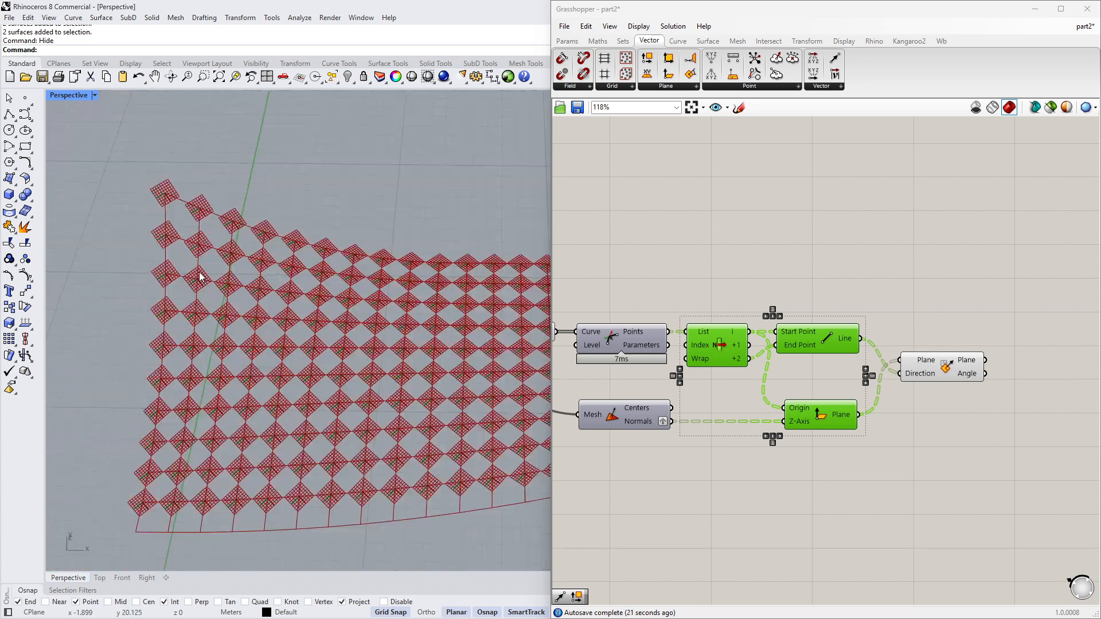
scroll(153, 166, "down", 5)
right_click_drag(183, 287, 480, 254)
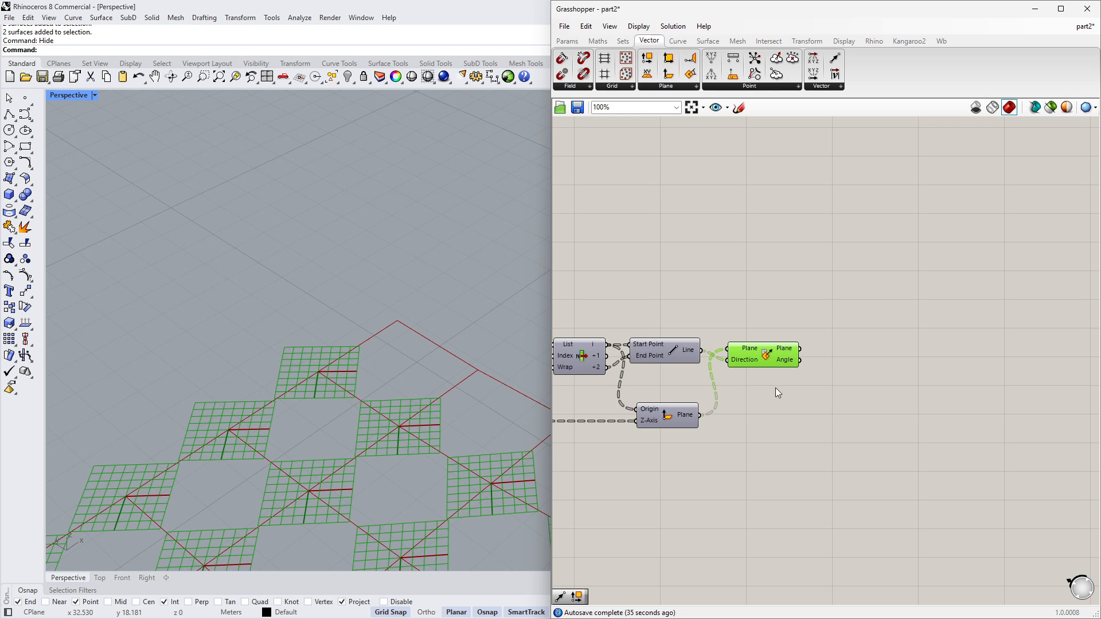
right_click_drag(775, 387, 864, 368)
scroll(828, 373, "down", 2)
scroll(665, 365, "up", 2)
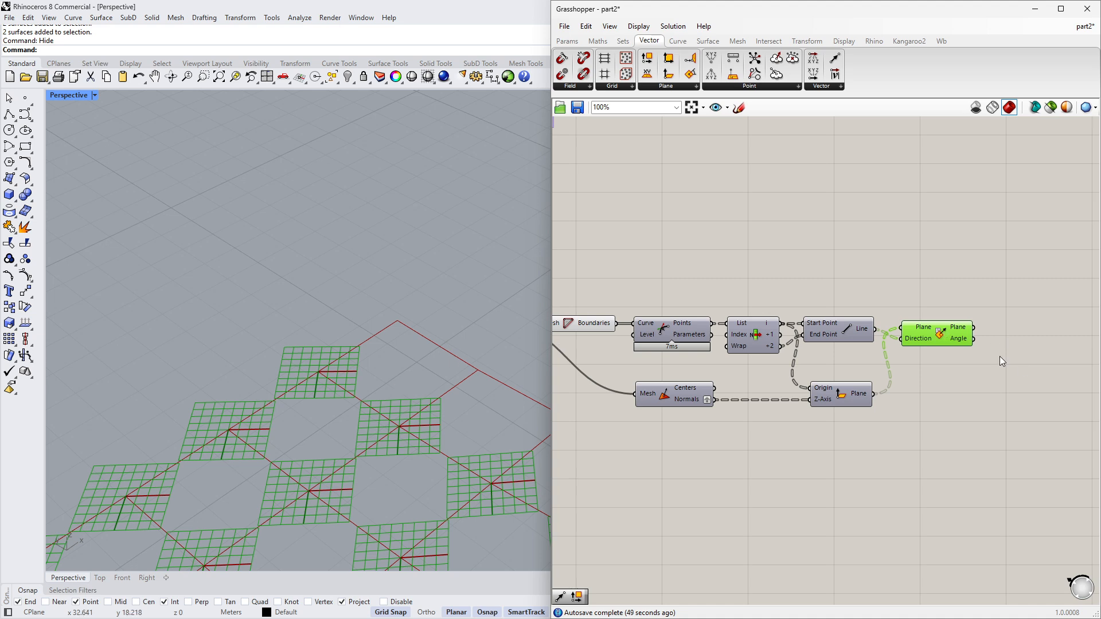
- Toggle the preview of the Line component
scroll(1001, 361, "up", 2)
right_click_drag(716, 370, 752, 372)
left_click(724, 356)
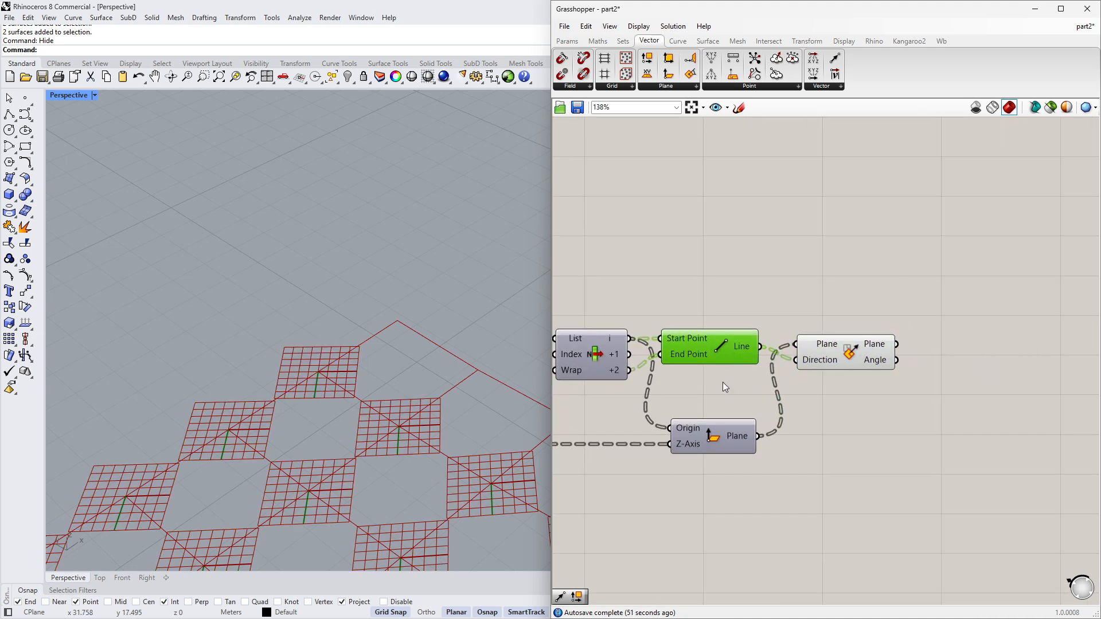
middle_click(717, 395)
left_click(740, 373)
middle_click(700, 376)
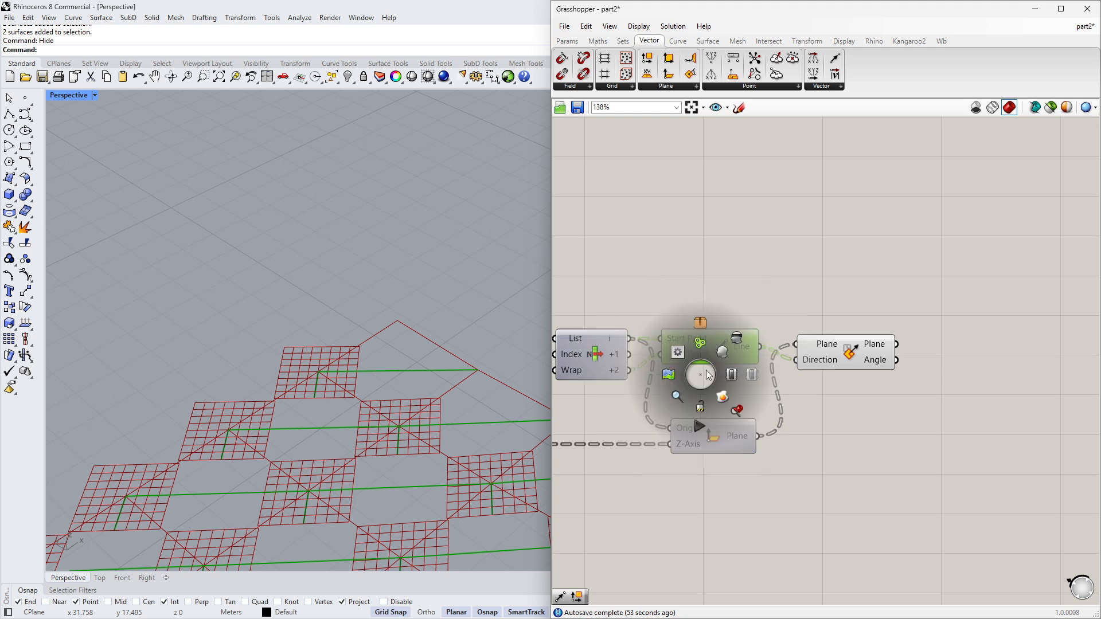
left_click(738, 339)
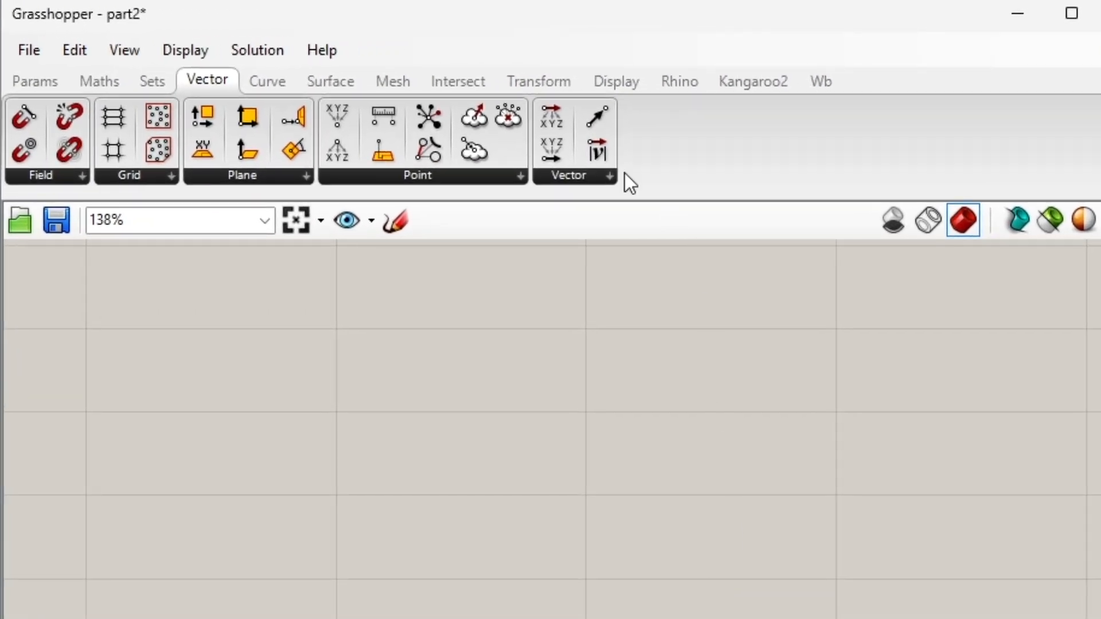
- Add a Rotate 3D component and feed the aligned planes into its Geometry input
left_click(542, 84)
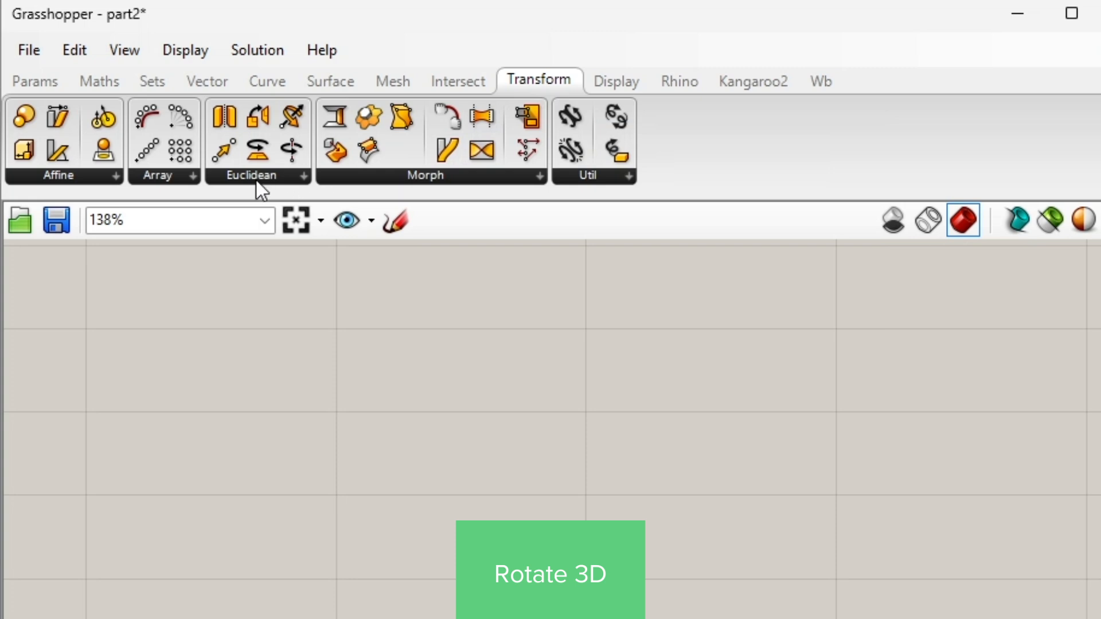
left_click(256, 177)
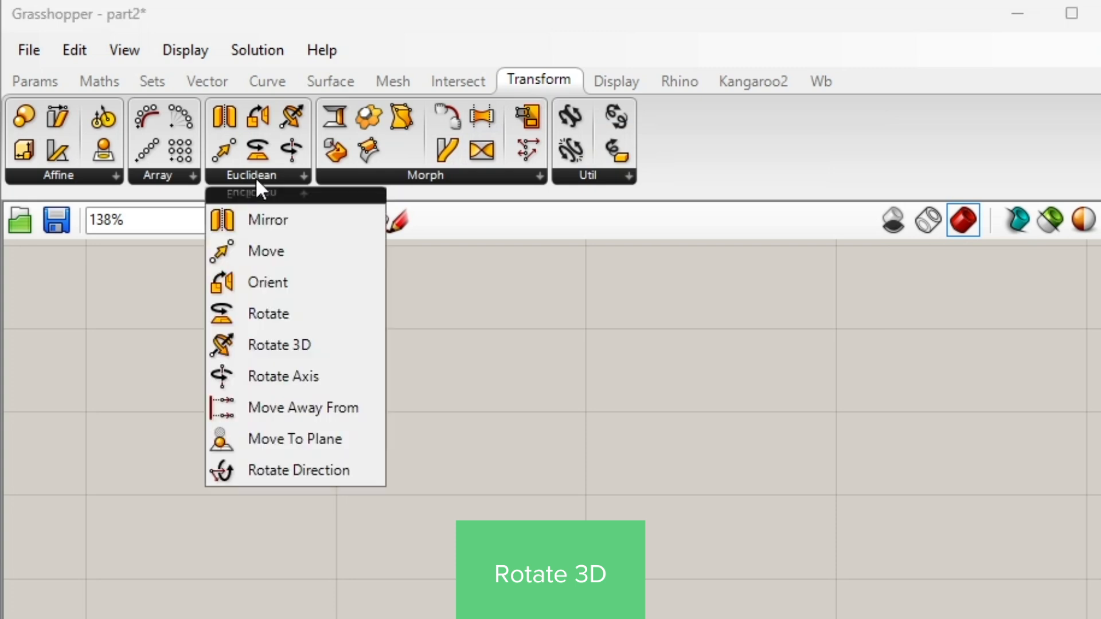
left_click(277, 353)
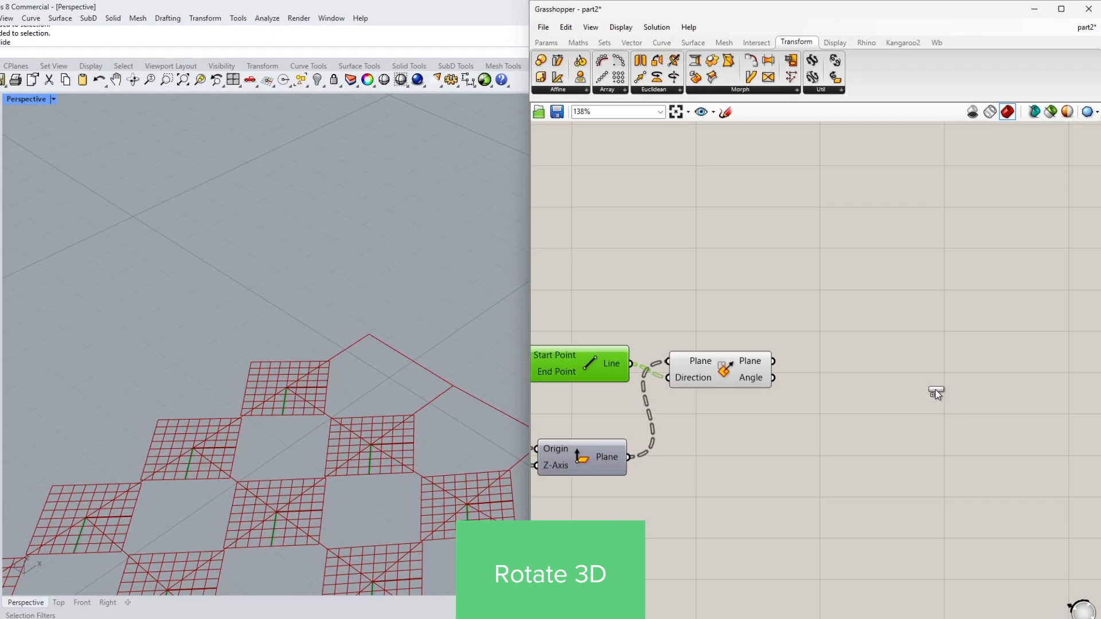
left_click(934, 389)
right_click_drag(854, 372, 761, 366)
left_click_drag(849, 376, 882, 376)
left_click_drag(693, 342, 820, 345)
left_click_drag(881, 368, 901, 365)
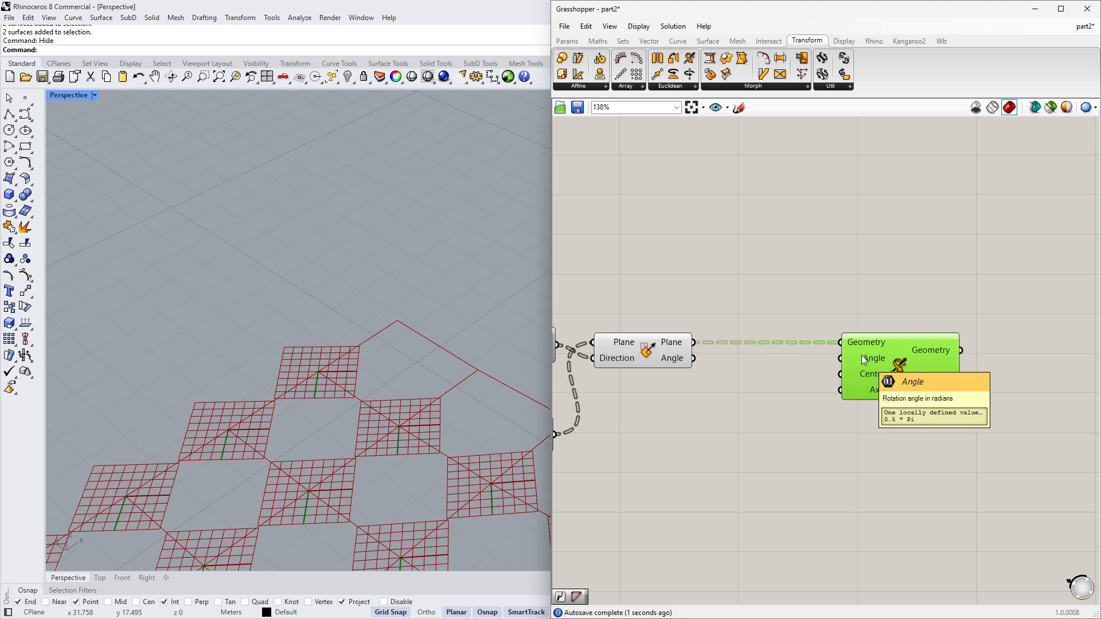
right_click_drag(710, 408, 752, 400)
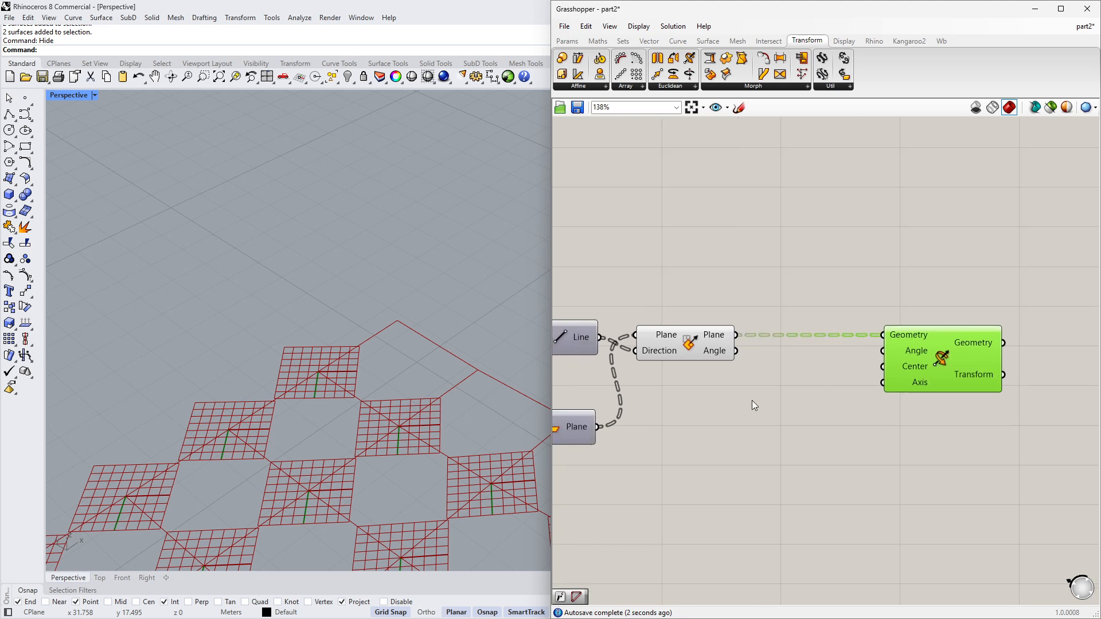
- Add a Radians conversion component below the Align Plane component
double_click(727, 448)
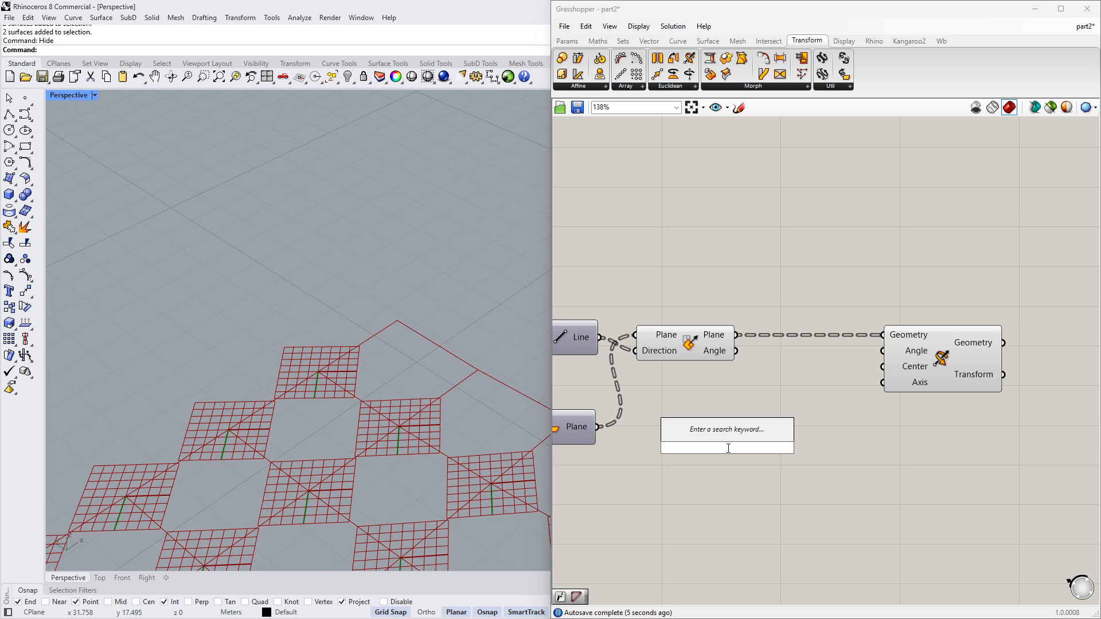
type("rad")
key("Return")
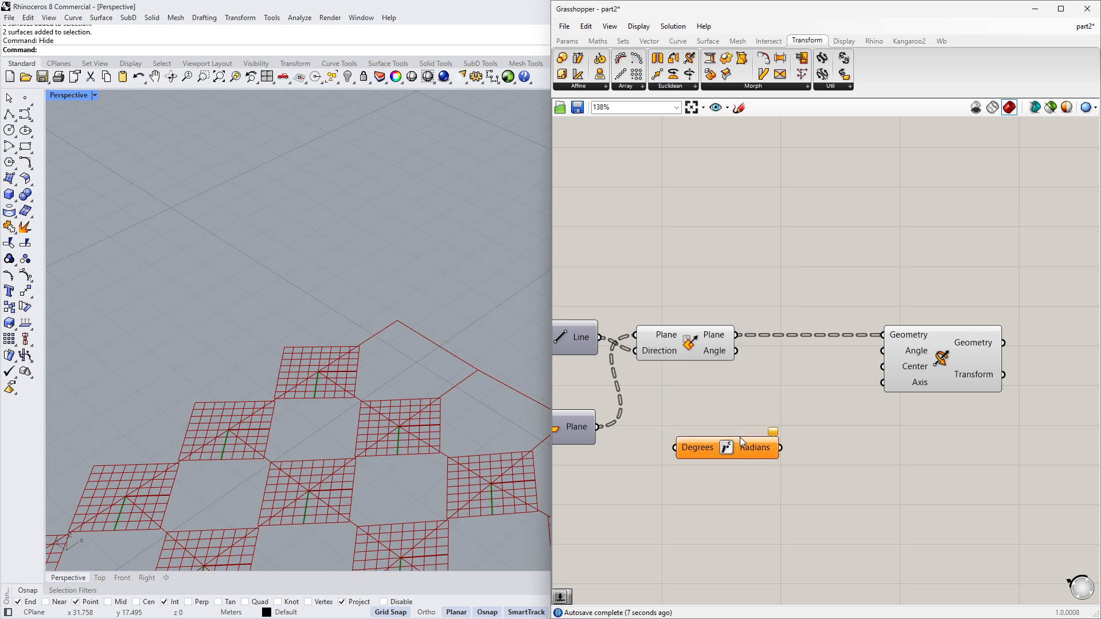
left_click_drag(737, 451, 765, 468)
right_click_drag(687, 474, 824, 448)
- Create a number slider ranging from -30 to 30 and connect it to the Degrees input
double_click(735, 473)
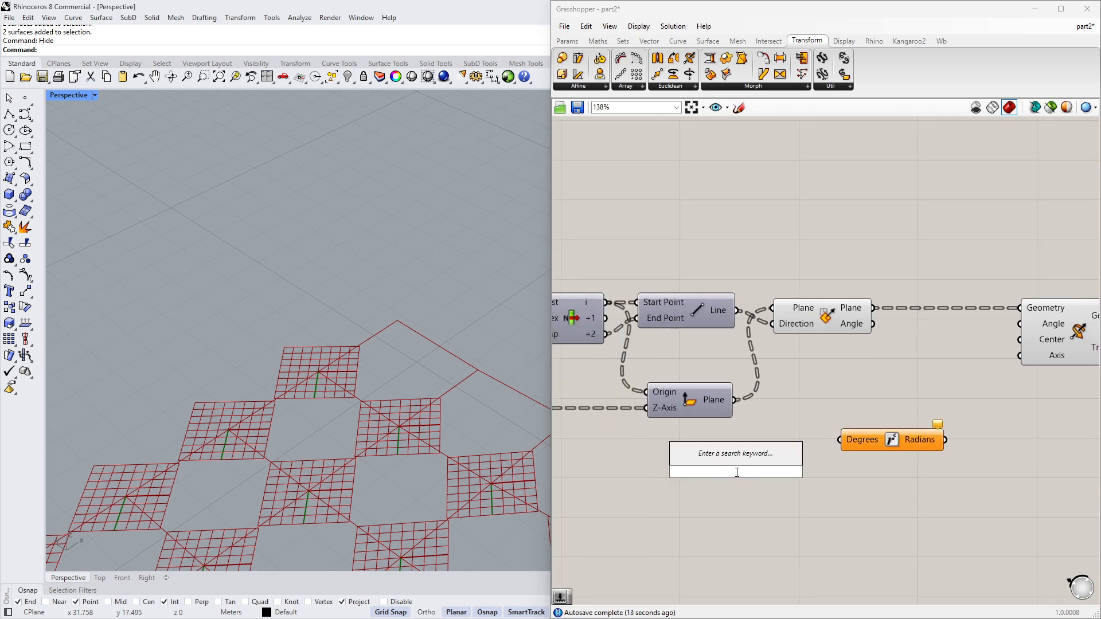
type("-3")
type("0..30")
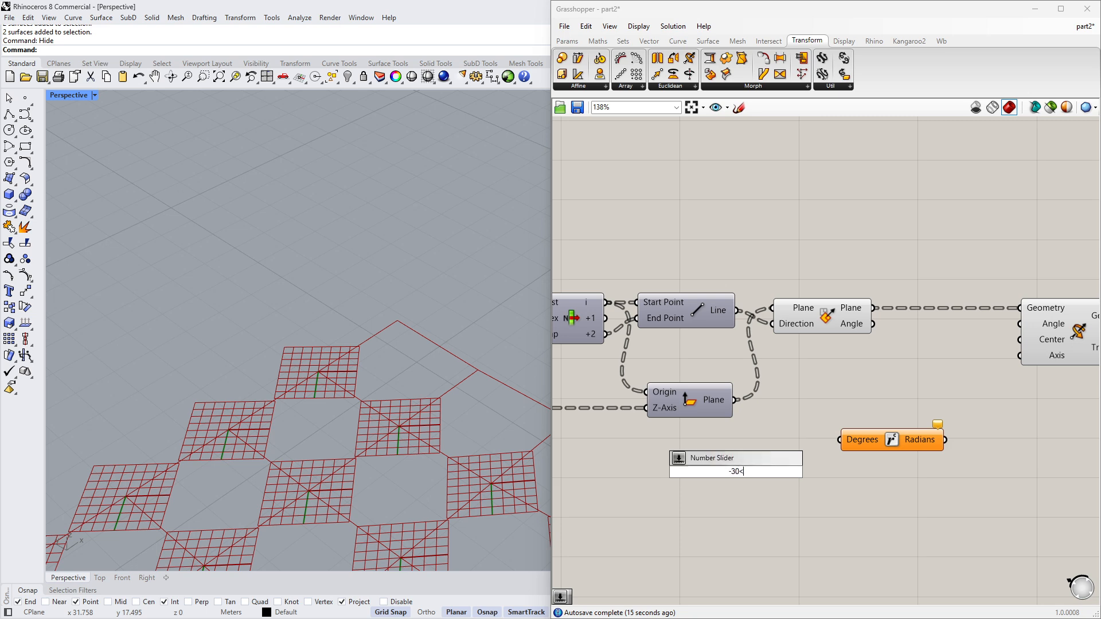
key("Return")
left_click_drag(735, 472, 776, 473)
left_click_drag(839, 440, 819, 471)
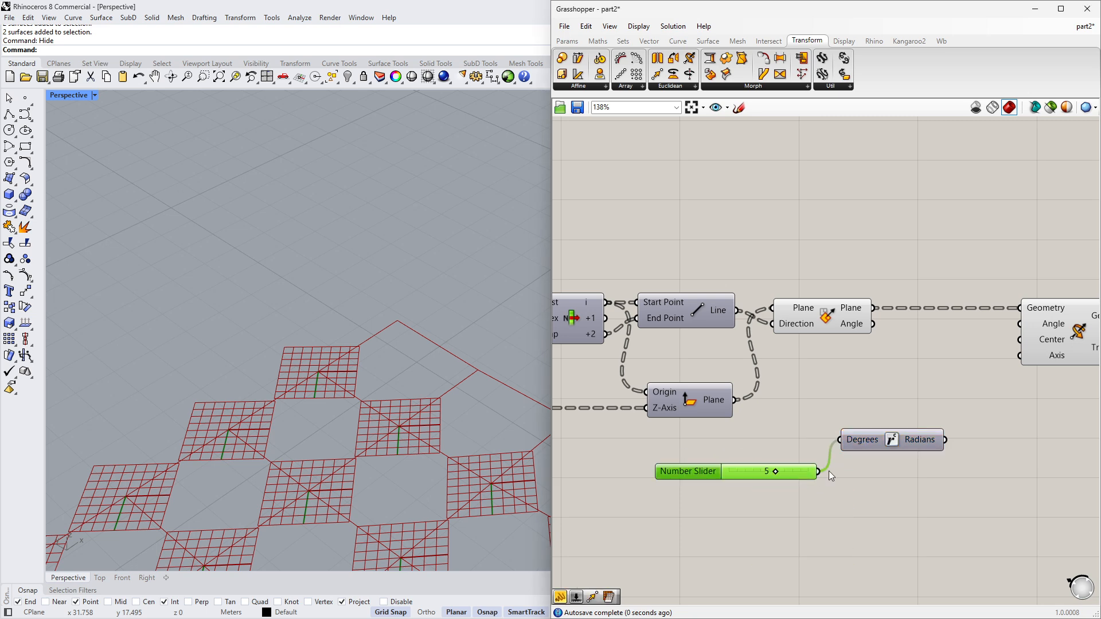
- Connect the Radians output to the Rotate 3D Angle input
left_click_drag(945, 440, 1019, 324)
right_click_drag(1014, 360, 961, 367)
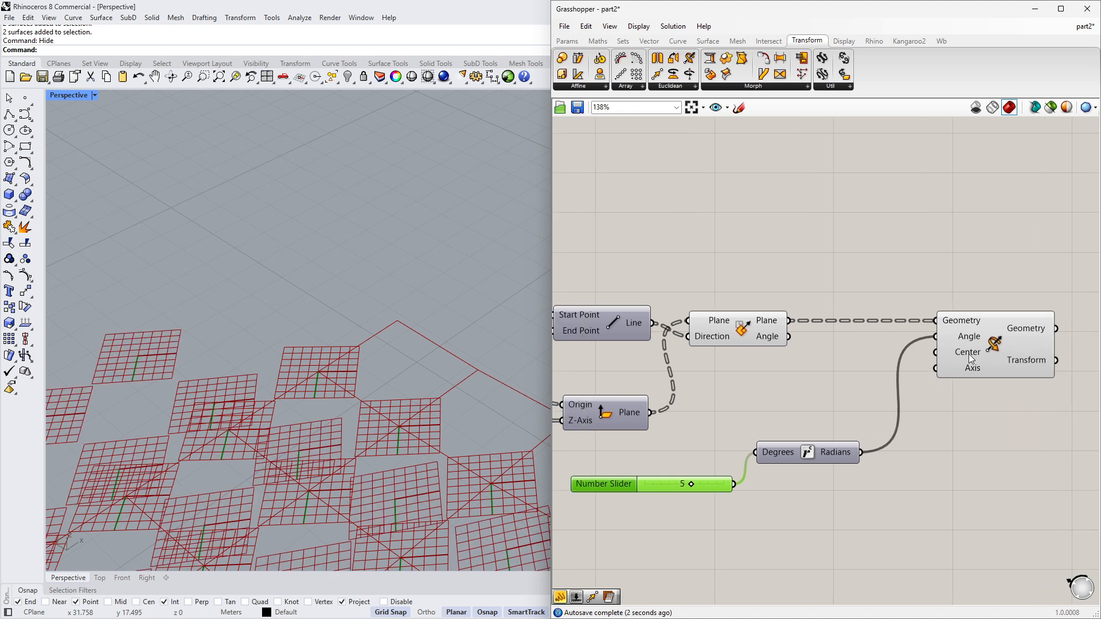
right_click_drag(790, 354, 913, 353)
scroll(763, 336, "down", 1)
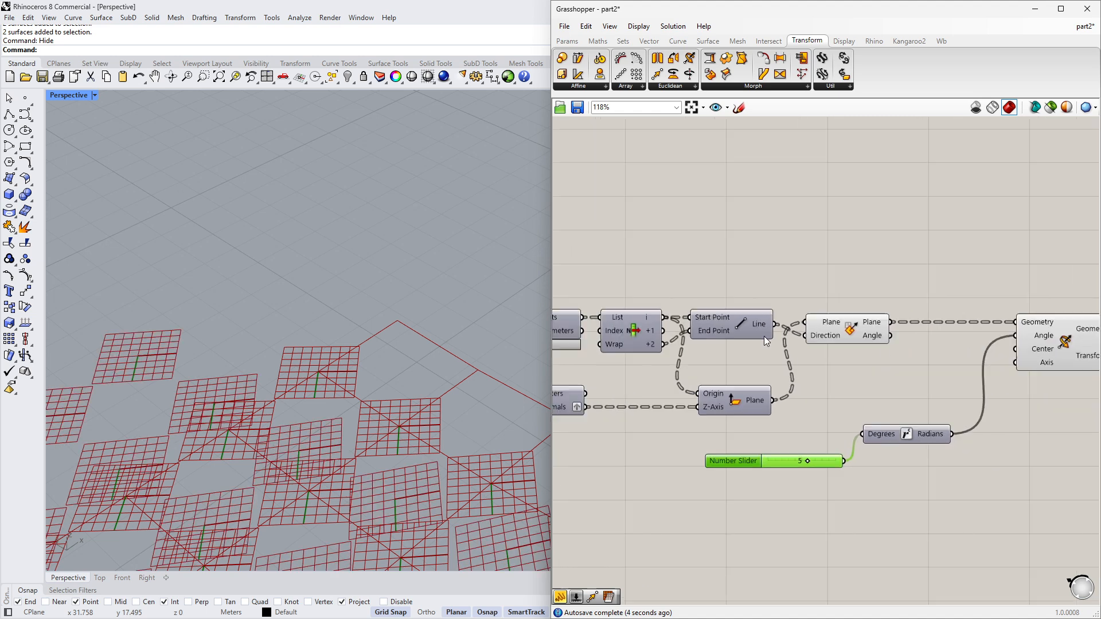
- Add a Deconstruct Plane component between Align Plane and Rotate 3D
right_click_drag(764, 336, 727, 332)
left_click(699, 337)
mouse_move(613, 325)
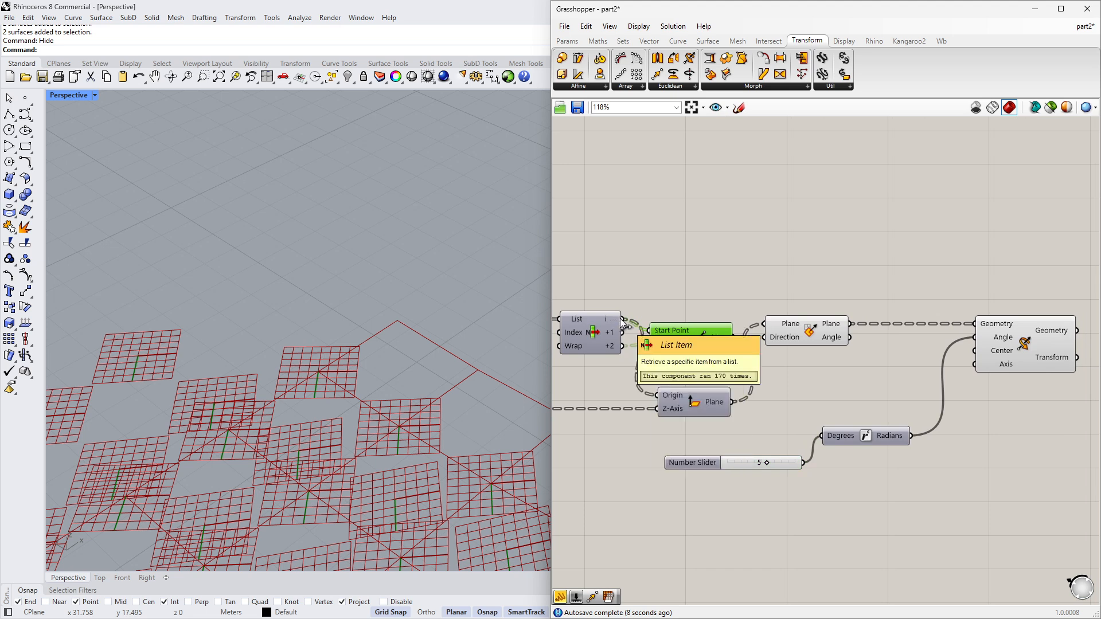
right_click_drag(1032, 344, 882, 346)
left_click_drag(882, 346, 951, 345)
double_click(783, 359)
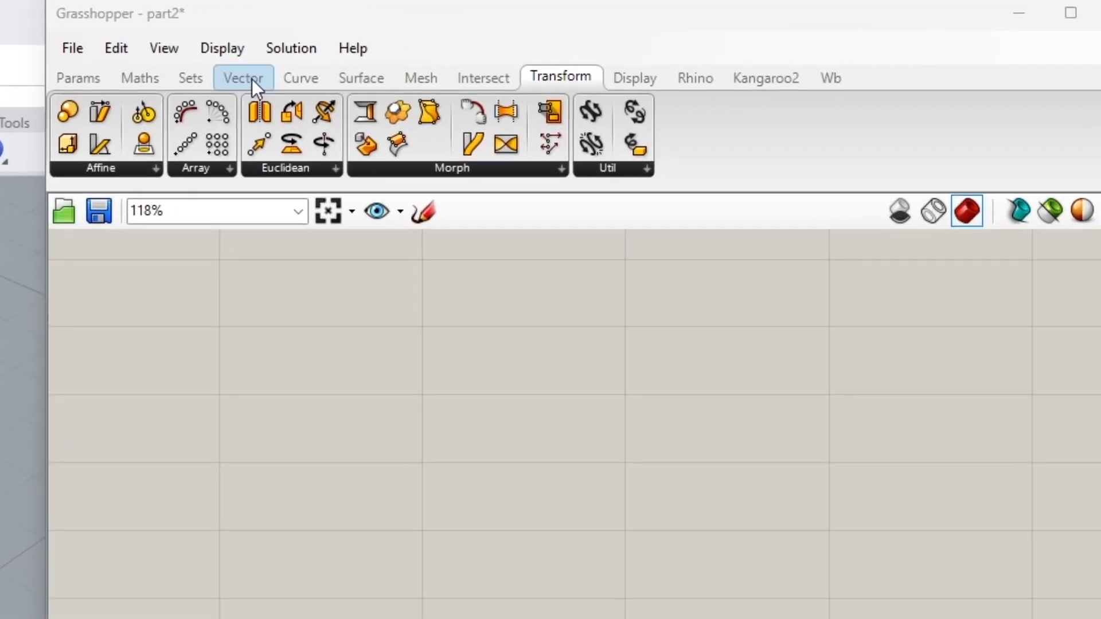
left_click(650, 42)
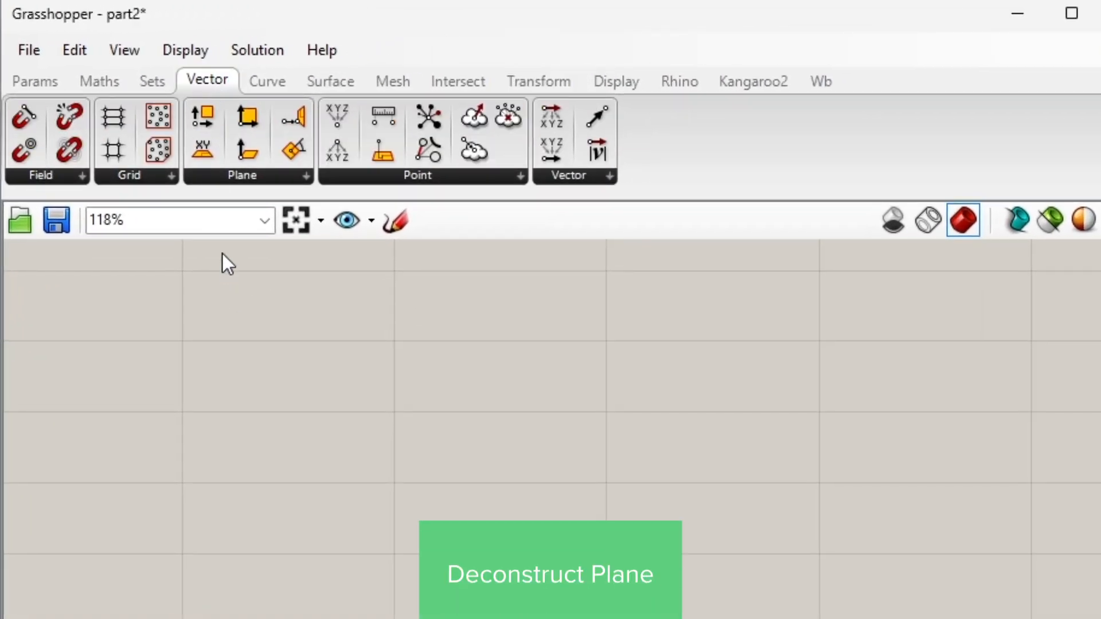
left_click(208, 117)
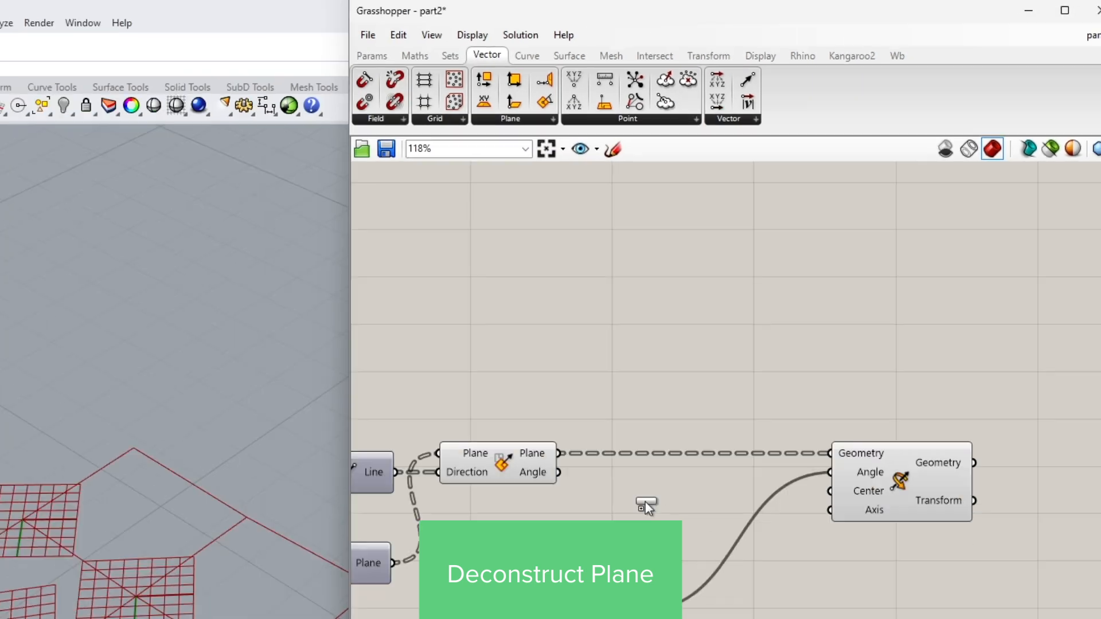
left_click(645, 501)
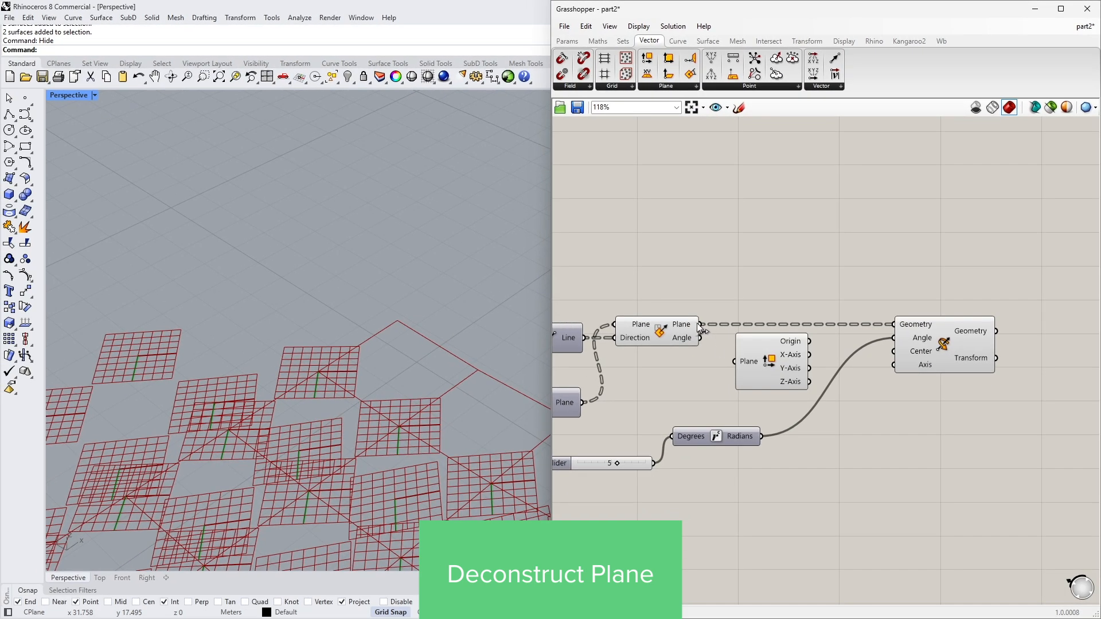
left_click_drag(732, 359, 734, 361)
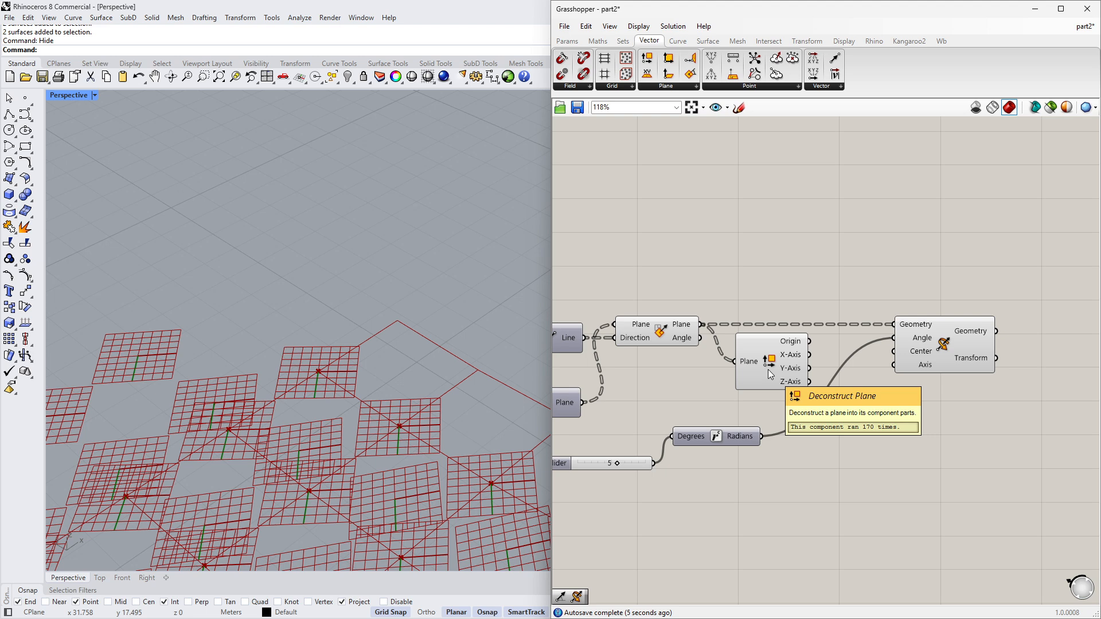
- Feed the aligned planes into Deconstruct Plane and its Origin into the Rotate 3D Center input
scroll(852, 375, "up", 2)
left_click_drag(916, 348, 791, 329)
left_click_drag(729, 345, 723, 359)
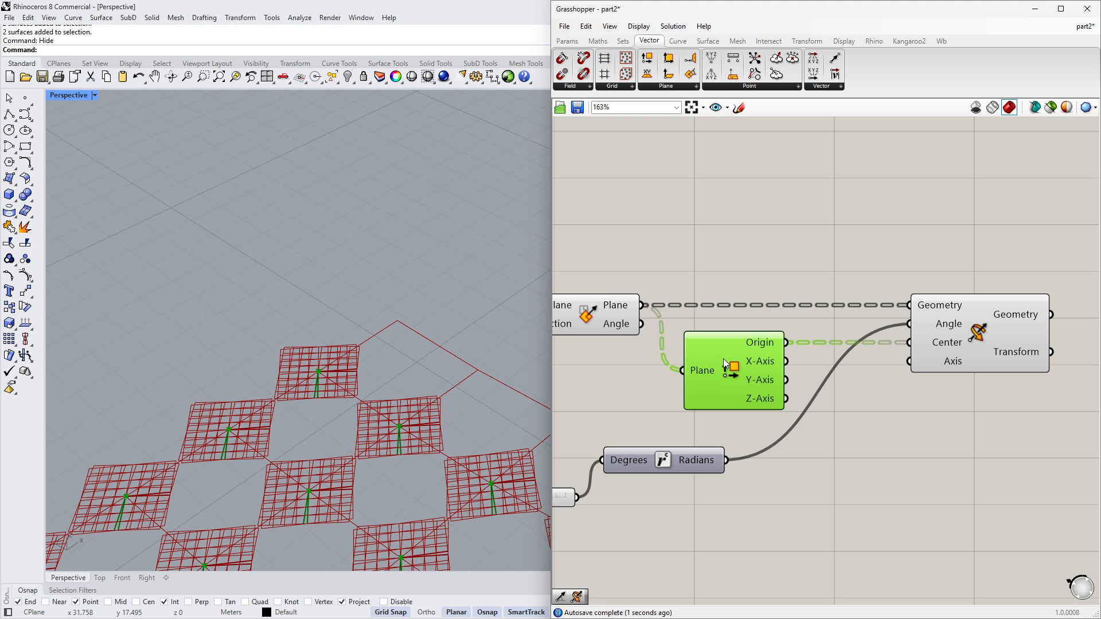
right_click_drag(871, 425, 793, 408)
left_click(794, 407)
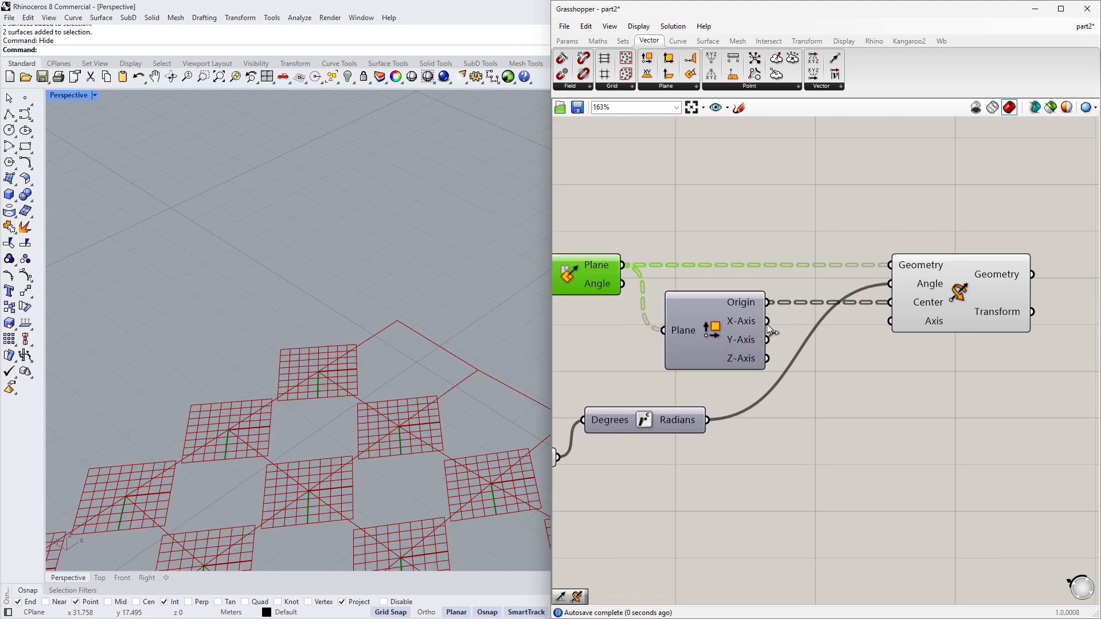
- Connect the Deconstruct Plane X-Axis output to the Rotate 3D Axis input
left_click_drag(768, 322, 883, 324)
right_click_drag(724, 414, 749, 414)
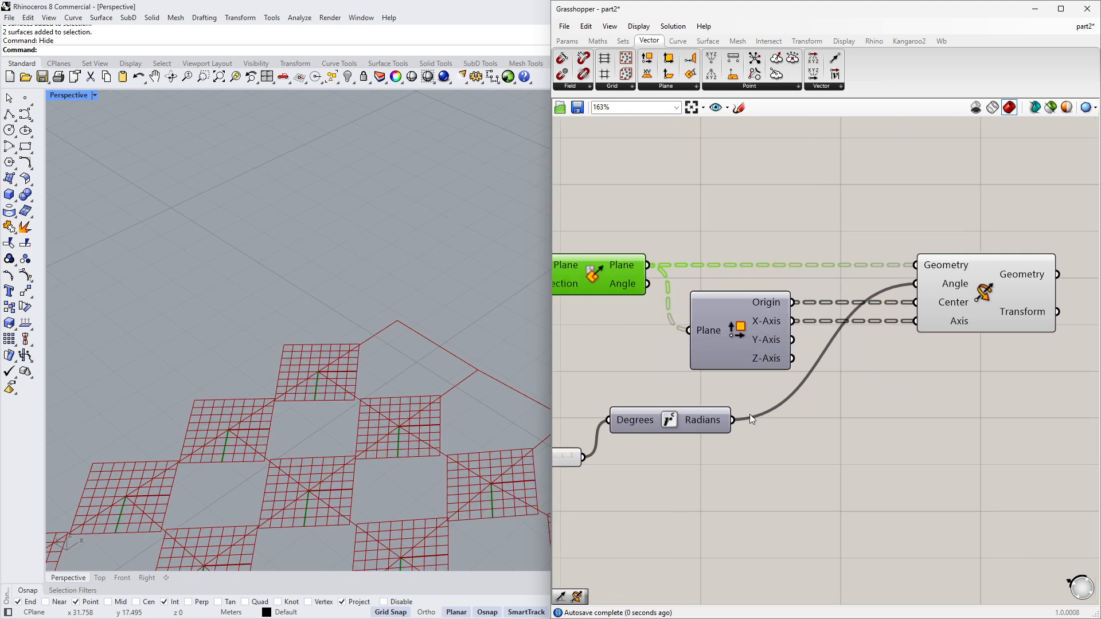
- Drag the rotation slider to -10
mouse_move(383, 432)
right_mouse_down()
mouse_move(297, 413)
mouse_move(415, 443)
mouse_move(410, 387)
mouse_move(371, 446)
right_mouse_up()
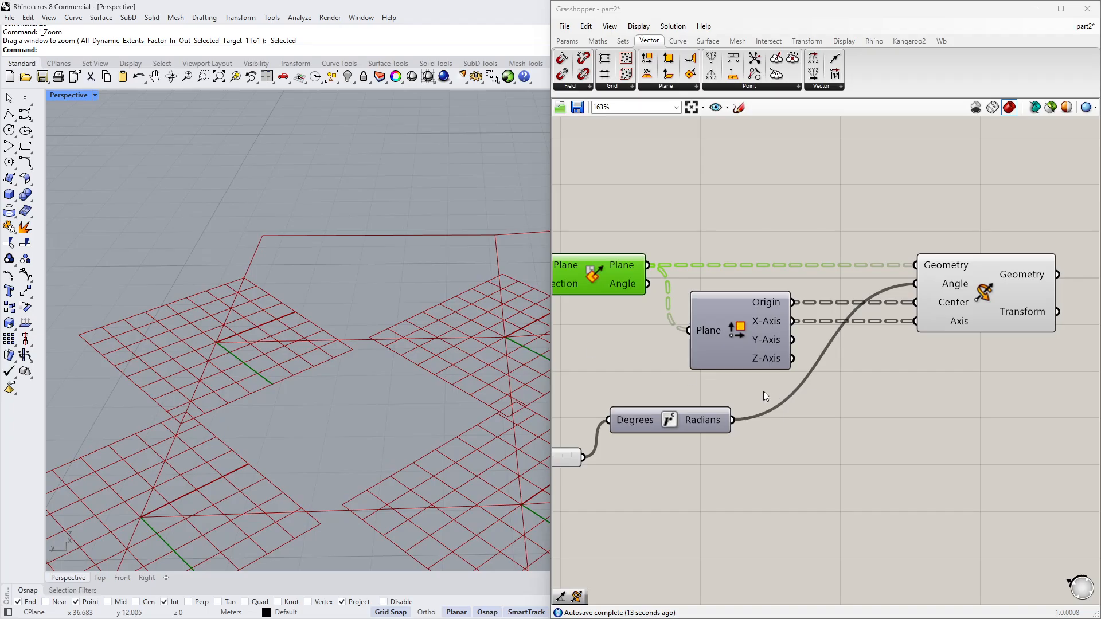
right_click_drag(763, 391, 865, 393)
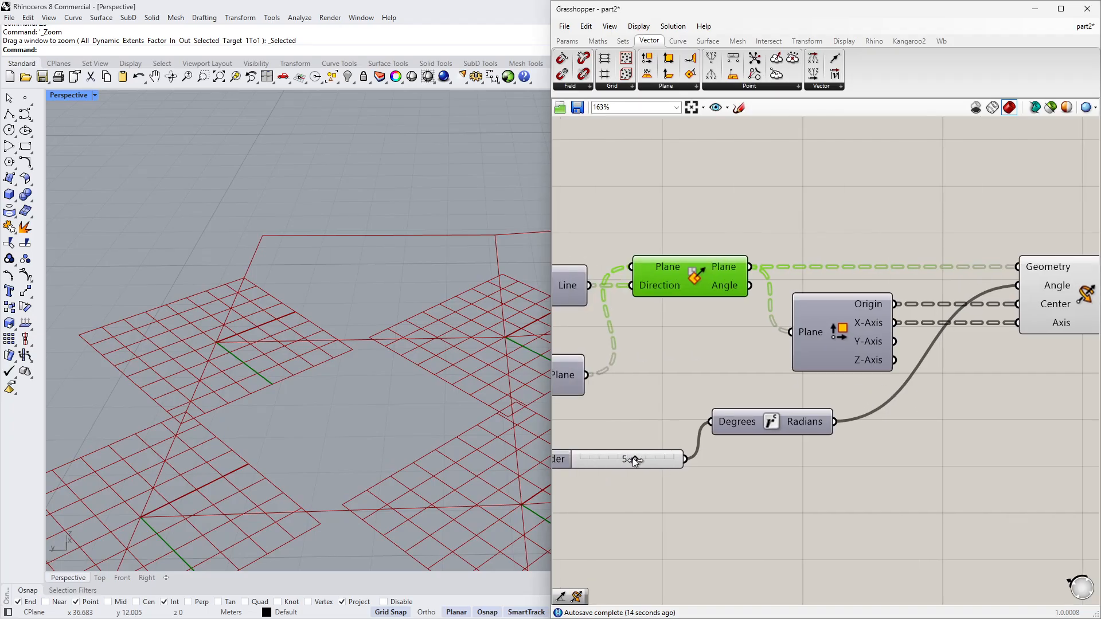
mouse_move(632, 458)
left_mouse_down()
mouse_move(604, 456)
mouse_move(676, 462)
mouse_move(548, 458)
mouse_move(689, 464)
mouse_move(611, 462)
left_mouse_up()
- Toggle the Line component's preview again
right_click_drag(652, 334, 832, 361)
left_click(726, 323)
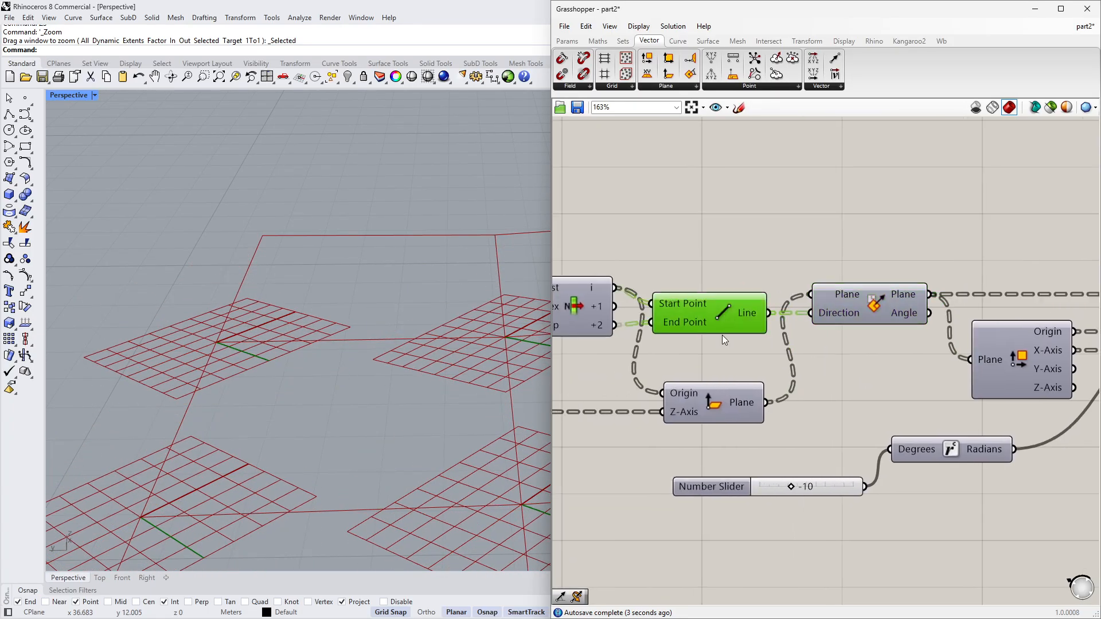
middle_click(720, 359)
left_click(741, 340)
- Set the rotation slider to 5
left_click_drag(790, 484, 817, 487)
double_click(816, 488)
type("5")
key("Return")
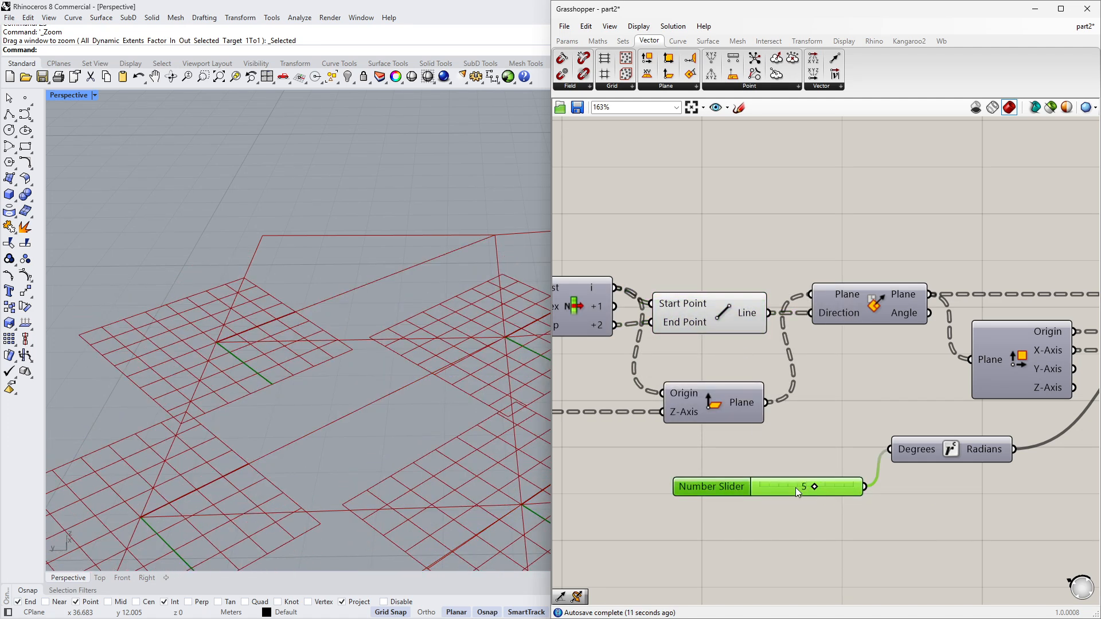
- Inspect the rotated panels in the viewport by selecting the Line and Rotate 3D components
right_click_drag(424, 389, 344, 407)
scroll(344, 407, "down", 6)
right_click_drag(1055, 400, 885, 398)
scroll(884, 399, "down", 2)
left_click(641, 339)
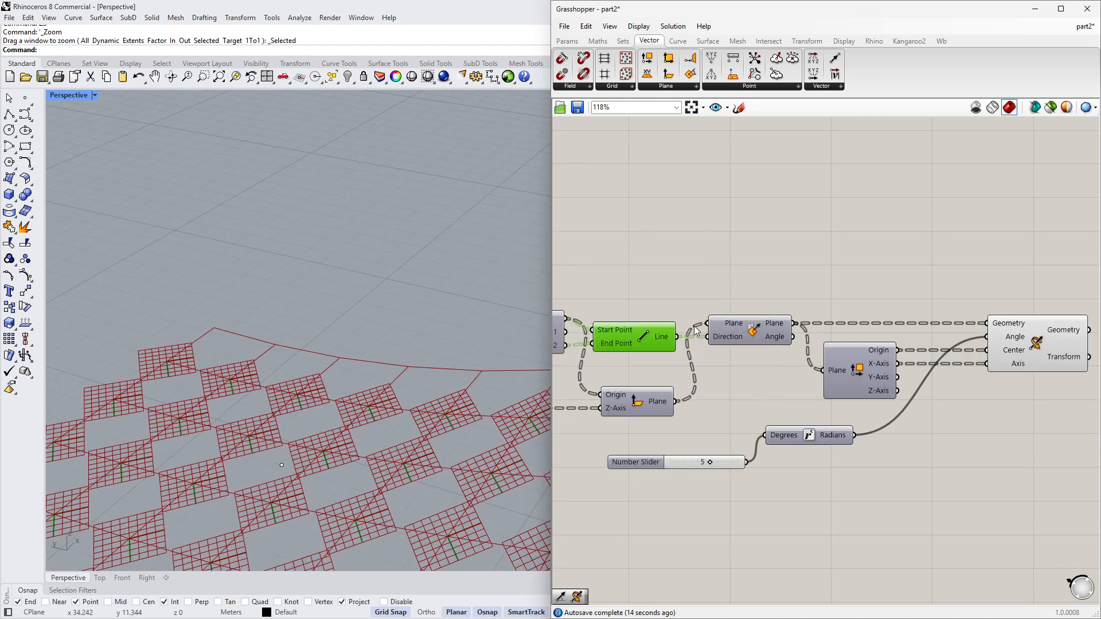
right_click_drag(1078, 367, 889, 366)
scroll(917, 367, "down", 2)
left_click(869, 350)
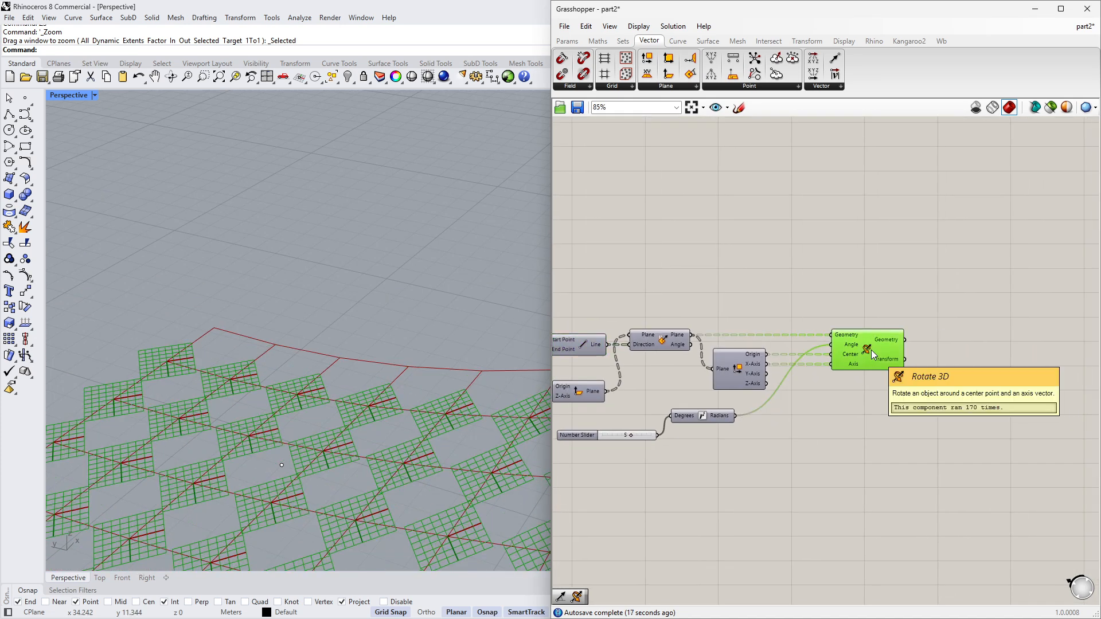
left_click(900, 382)
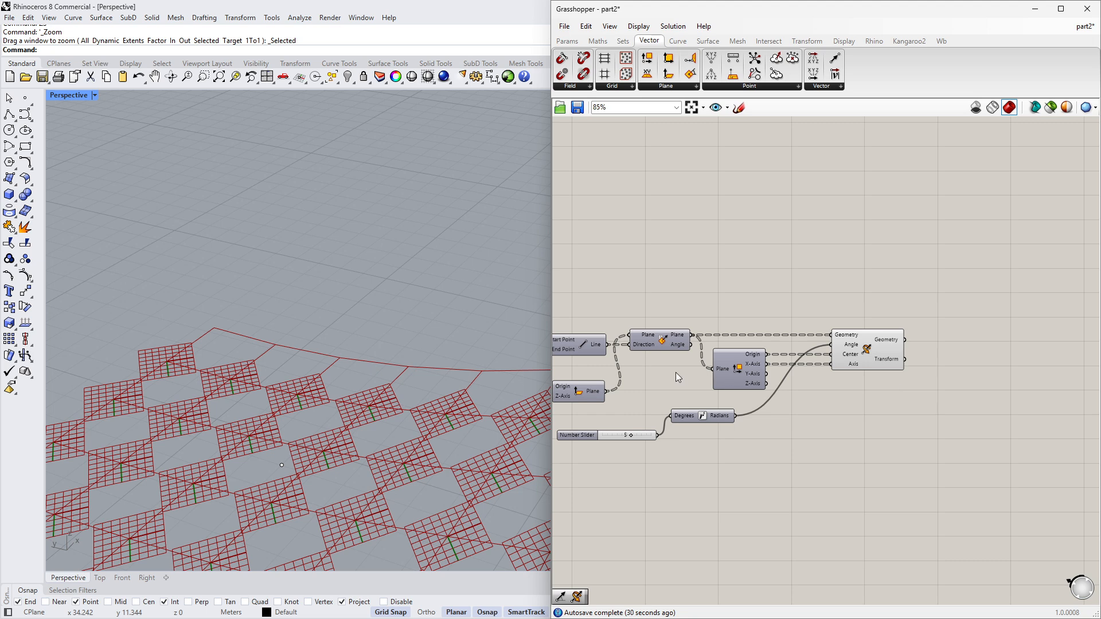
- Review the full definition layout on the canvas
right_click_drag(638, 351, 791, 353)
scroll(791, 353, "down", 1)
right_click_drag(685, 345, 799, 346)
scroll(736, 345, "up", 2)
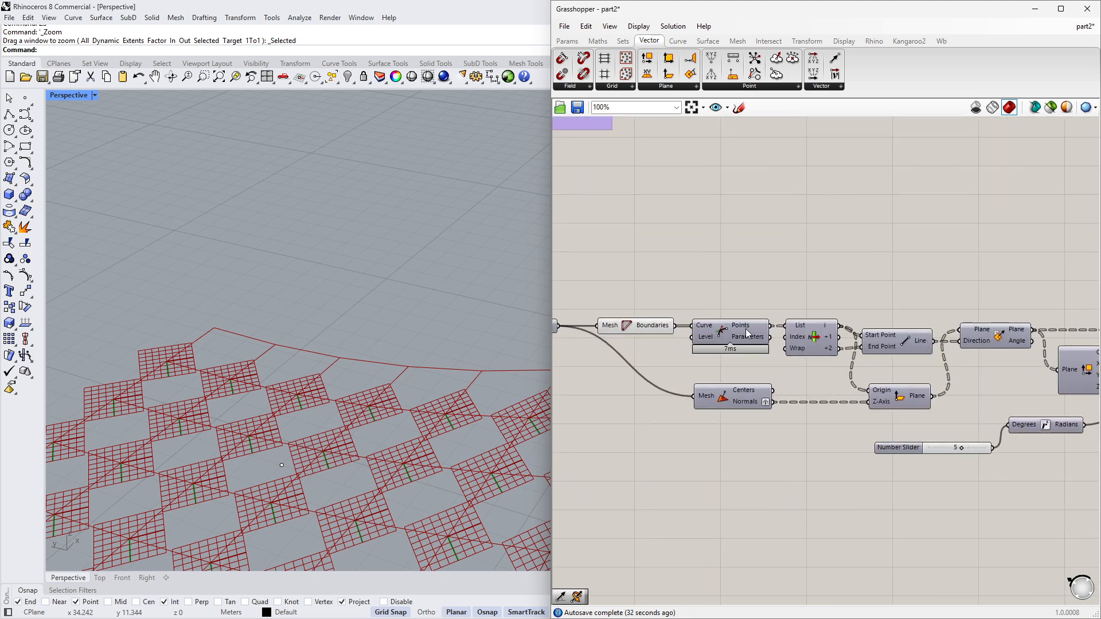
scroll(952, 329, "down", 2)
right_click_drag(951, 329, 771, 310)
scroll(771, 310, "down", 2)
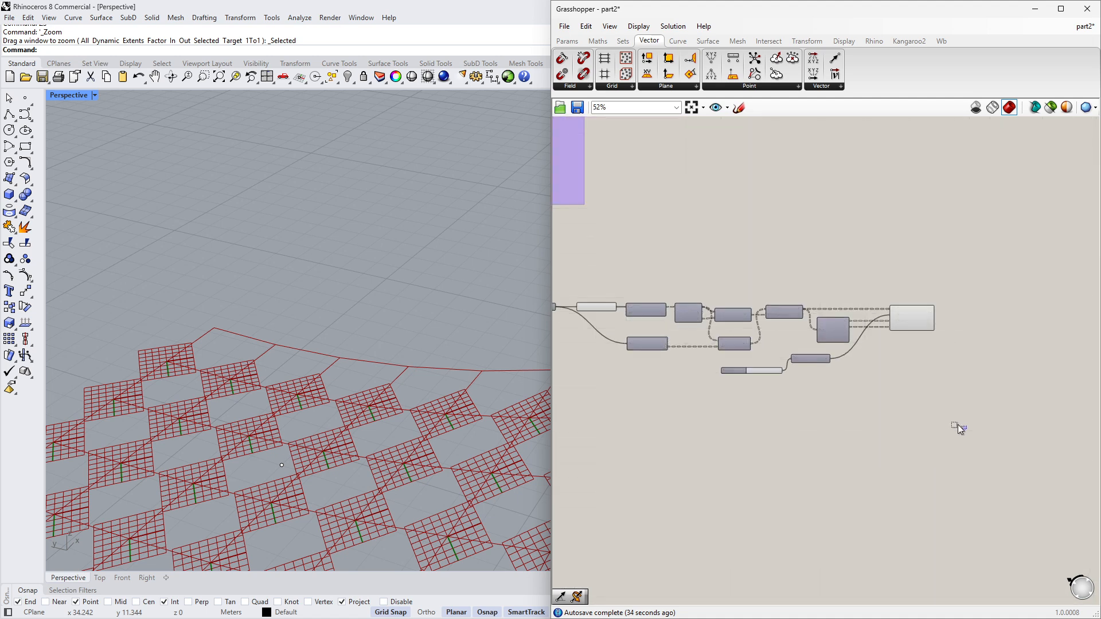
left_click_drag(965, 434, 690, 294)
scroll(673, 322, "up", 4)
left_click(634, 380)
left_click_drag(633, 380, 633, 384)
scroll(717, 367, "down", 2)
right_click_drag(717, 367, 608, 346)
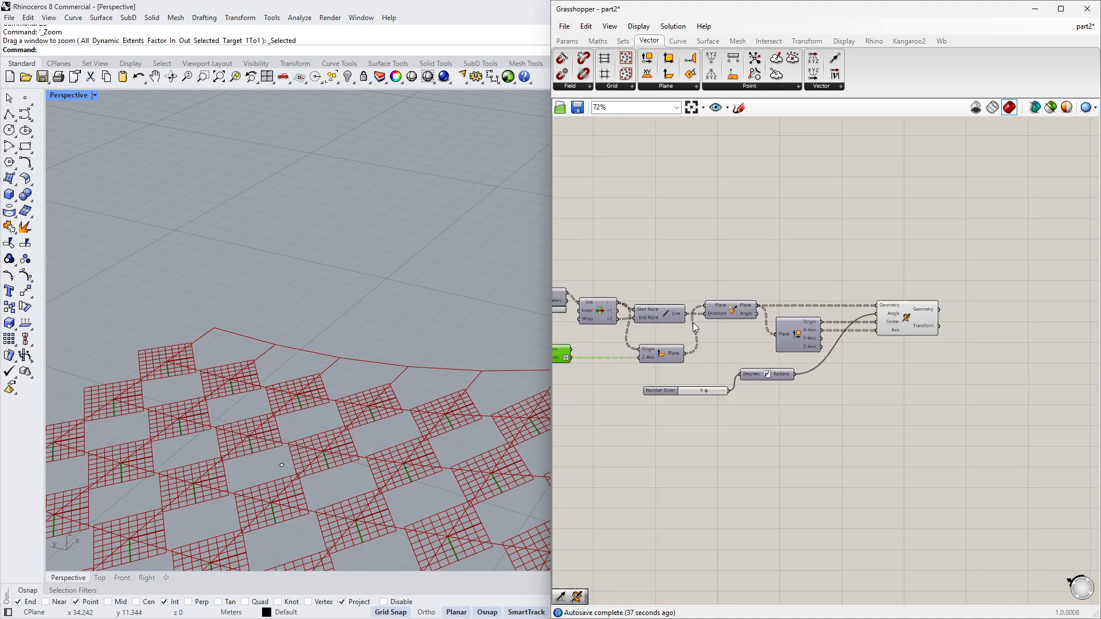
- Add a Point parameter and connect the curve division points to it
double_click(897, 285)
type("pt")
left_click(896, 272)
scroll(657, 304, "up", 1)
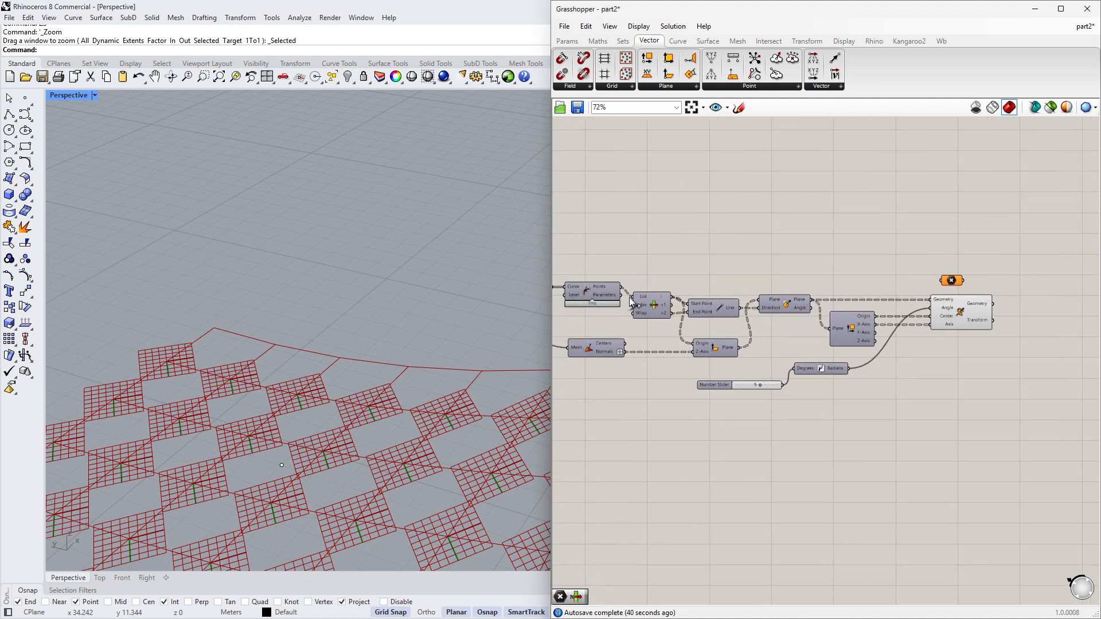
right_click_drag(565, 295, 632, 291)
left_click_drag(620, 285, 1042, 285)
right_click_drag(1042, 284, 823, 294)
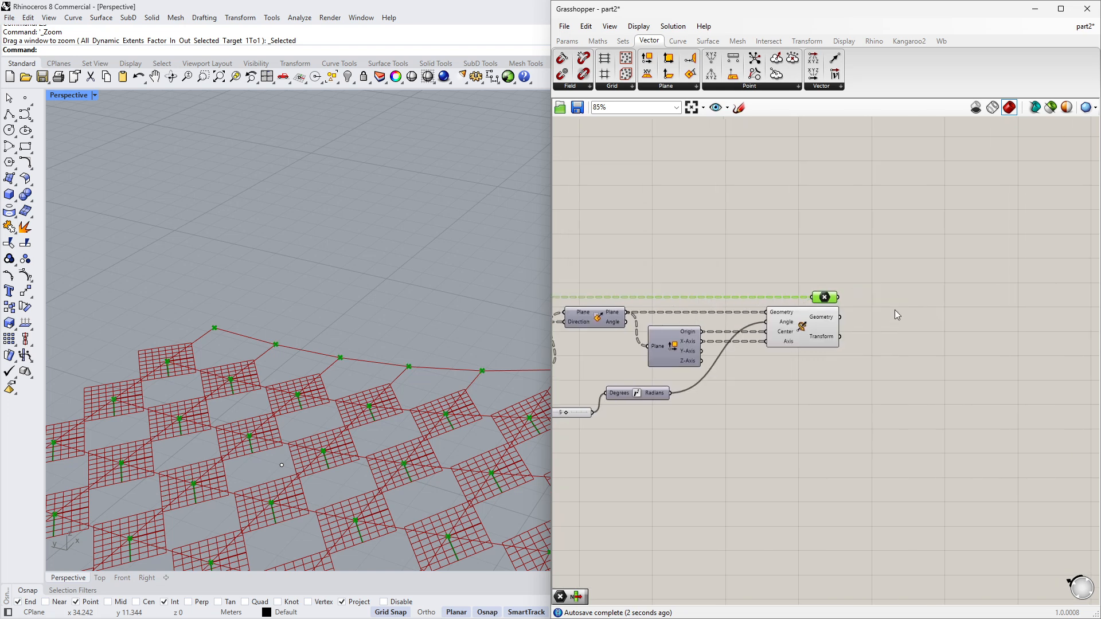
- Add a Line SDL component and connect the Point parameter to its Start input
left_click(886, 300)
scroll(886, 300, "up", 3)
double_click(882, 298)
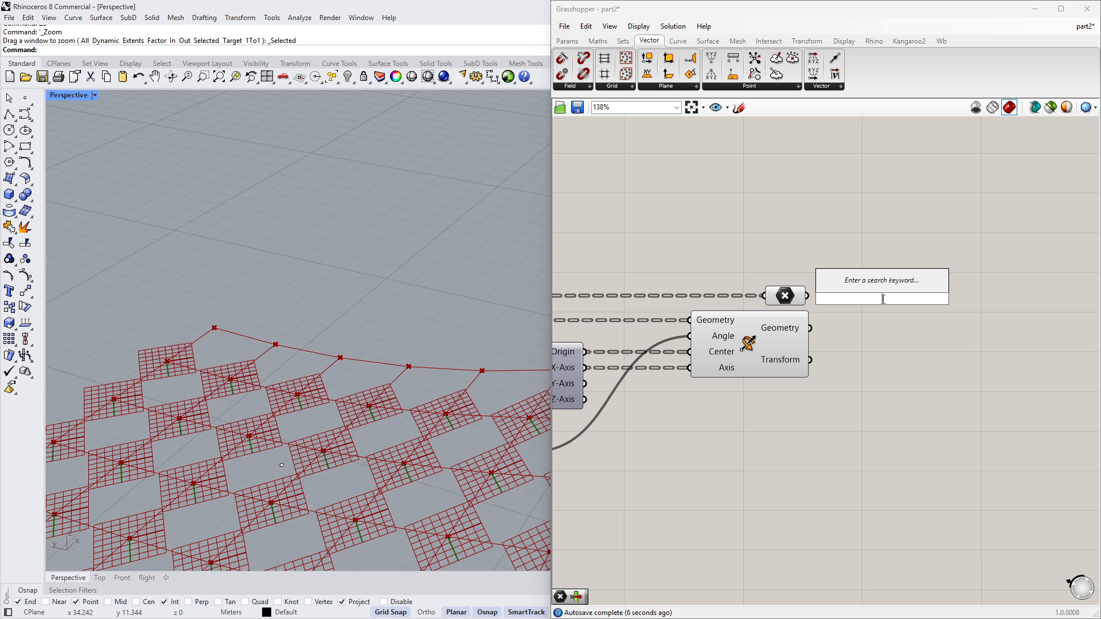
type("sdl")
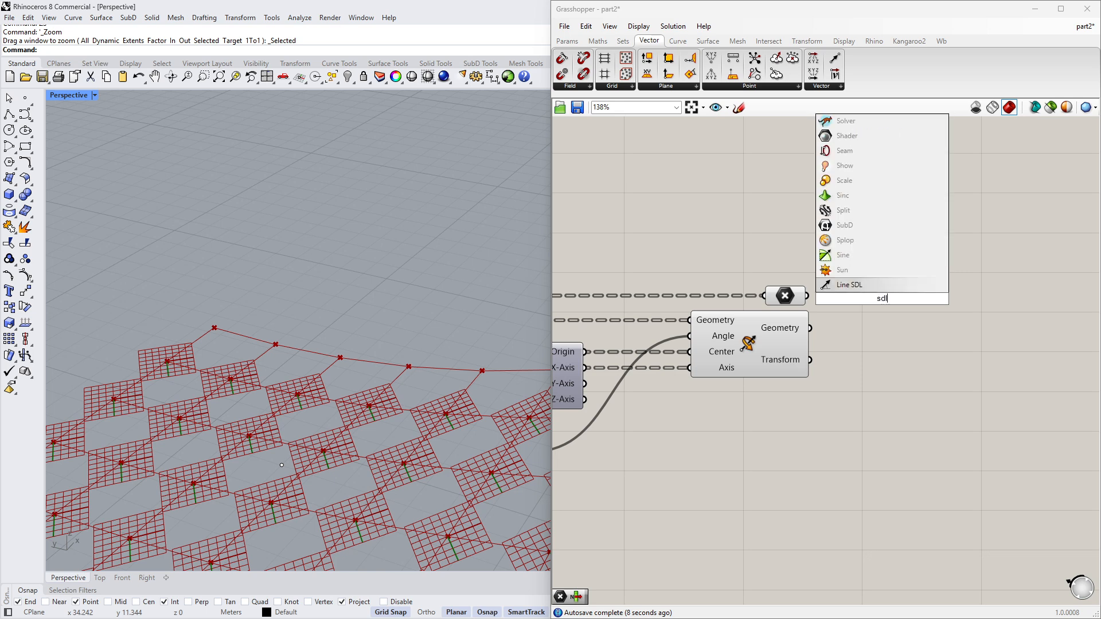
left_click(893, 285)
left_click_drag(893, 289, 967, 272)
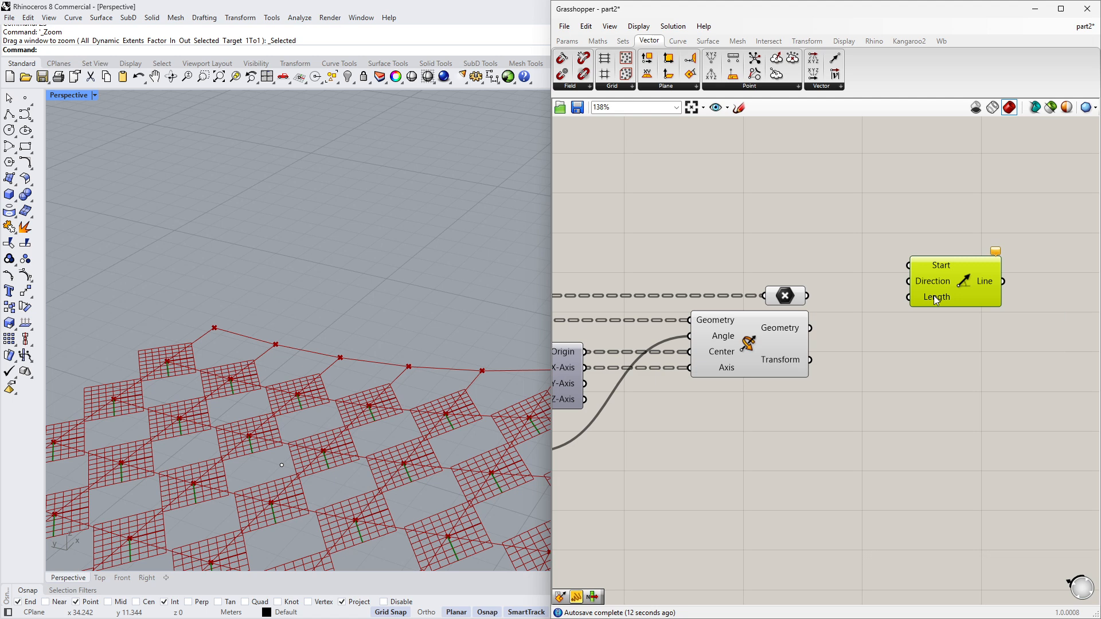
left_click_drag(809, 297, 964, 308)
left_click(969, 358)
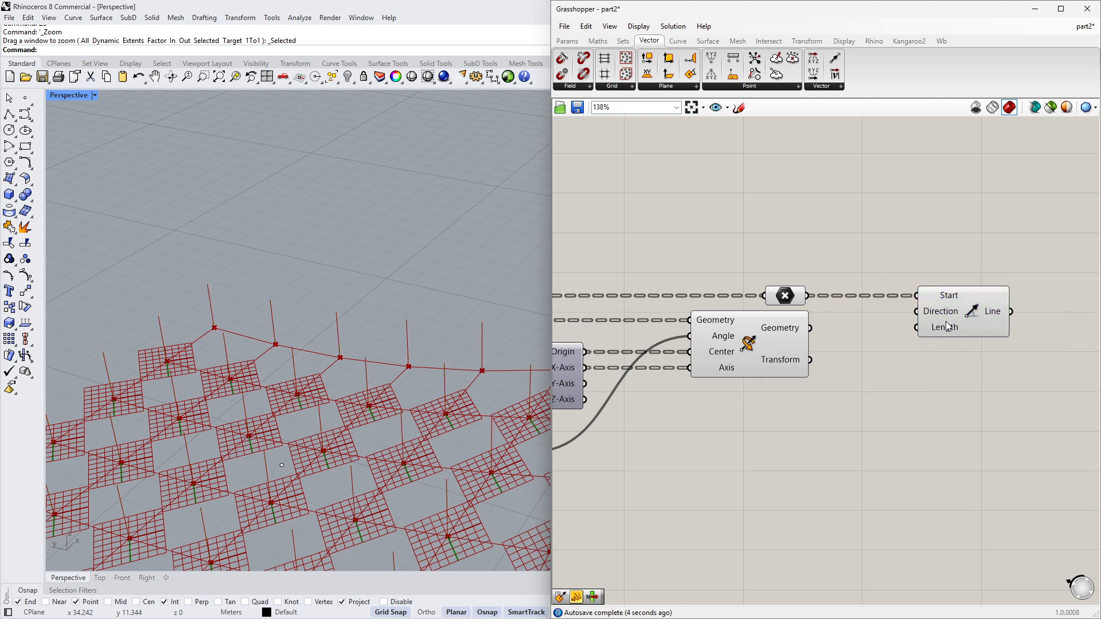
- Reposition the Line SDL component beside the Rotate 3D component on the canvas
mouse_move(947, 320)
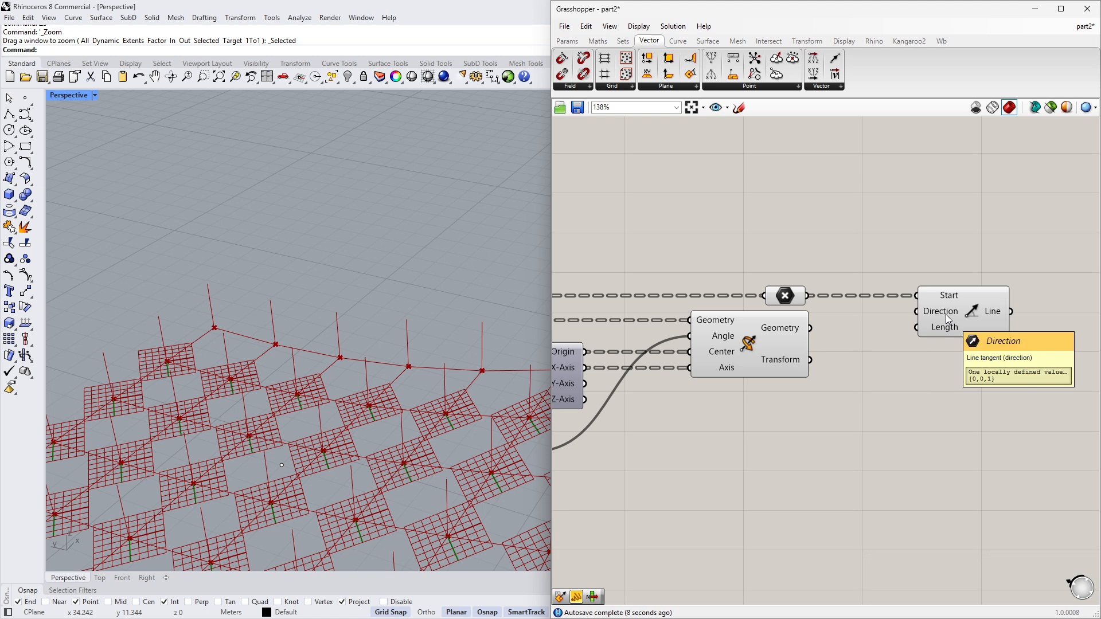
right_click_drag(880, 320, 834, 332)
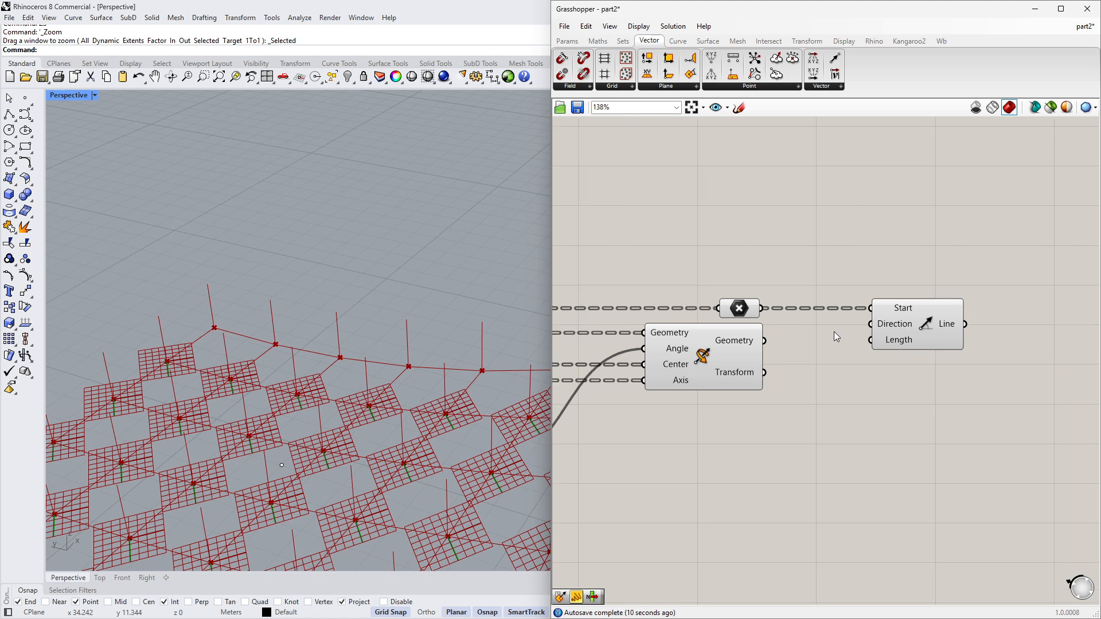
scroll(833, 331, "down", 2)
left_click_drag(961, 321, 740, 287)
left_click_drag(882, 321, 743, 297)
left_click(683, 307)
left_click_drag(627, 290, 648, 290)
left_click(691, 309)
left_click_drag(758, 346, 763, 346)
left_click(900, 357)
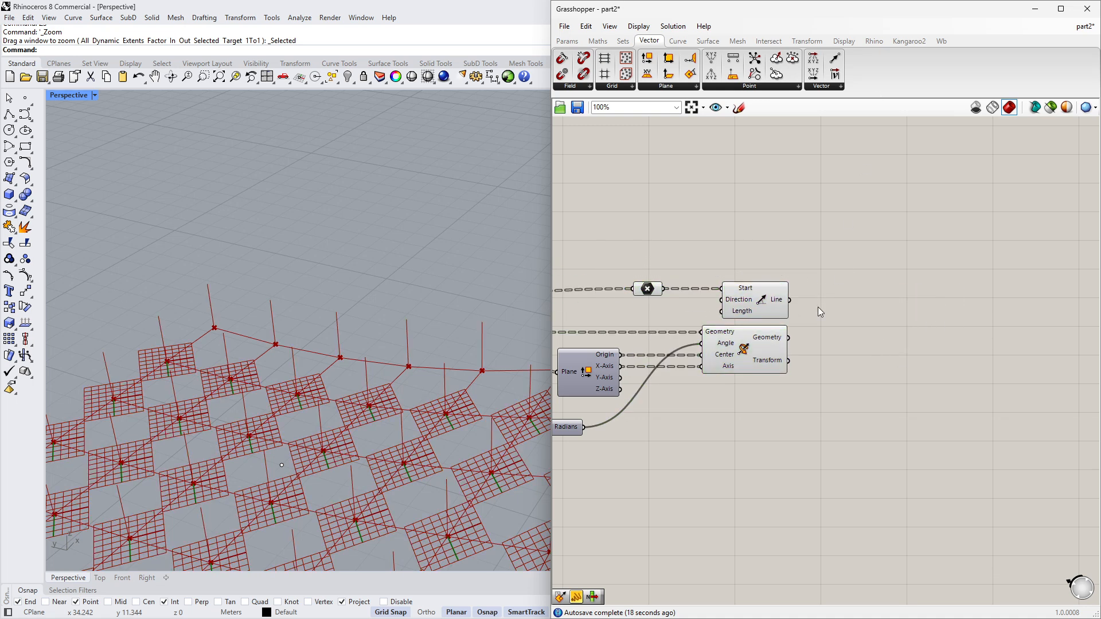
left_click(771, 347)
left_click(772, 311)
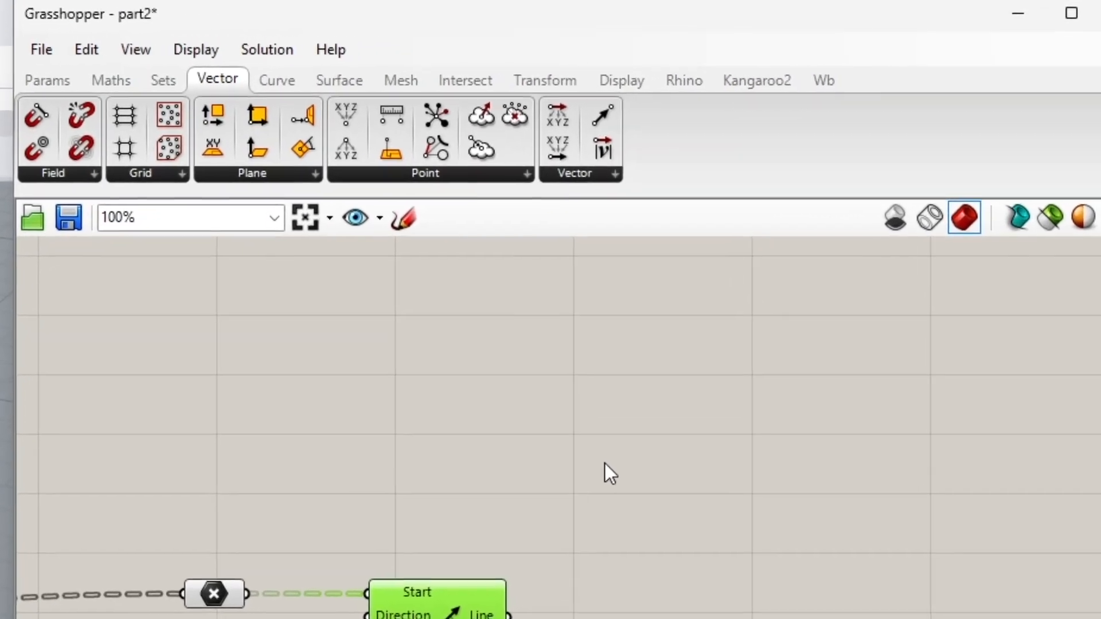
- Add a Line | Plane intersection and connect the Line SDL lines and the rotated geometry to it
left_click(480, 84)
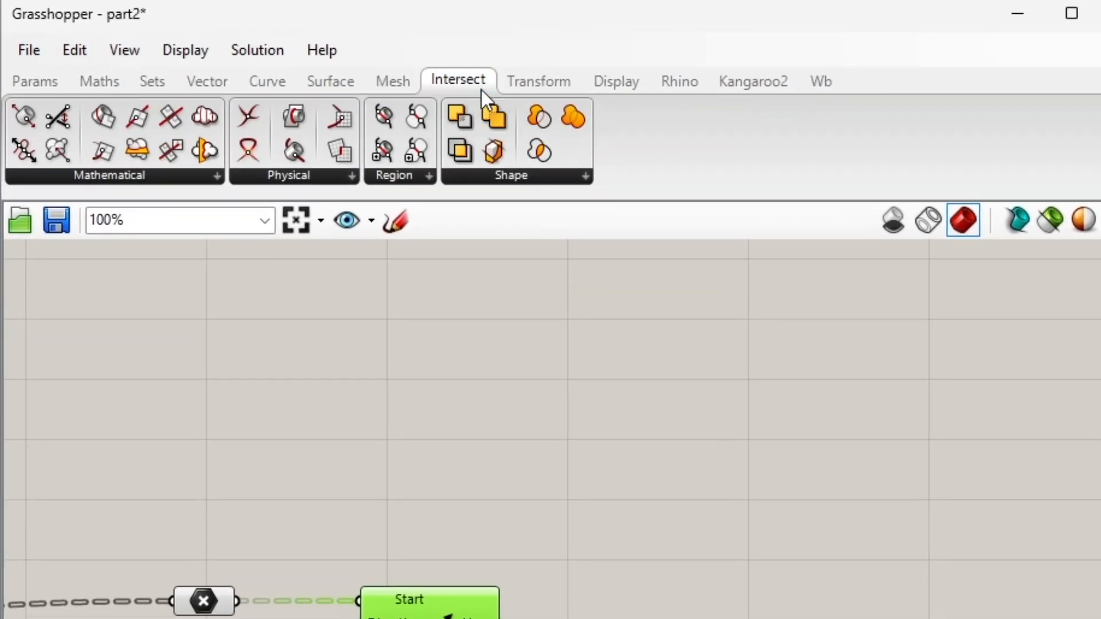
left_click(156, 181)
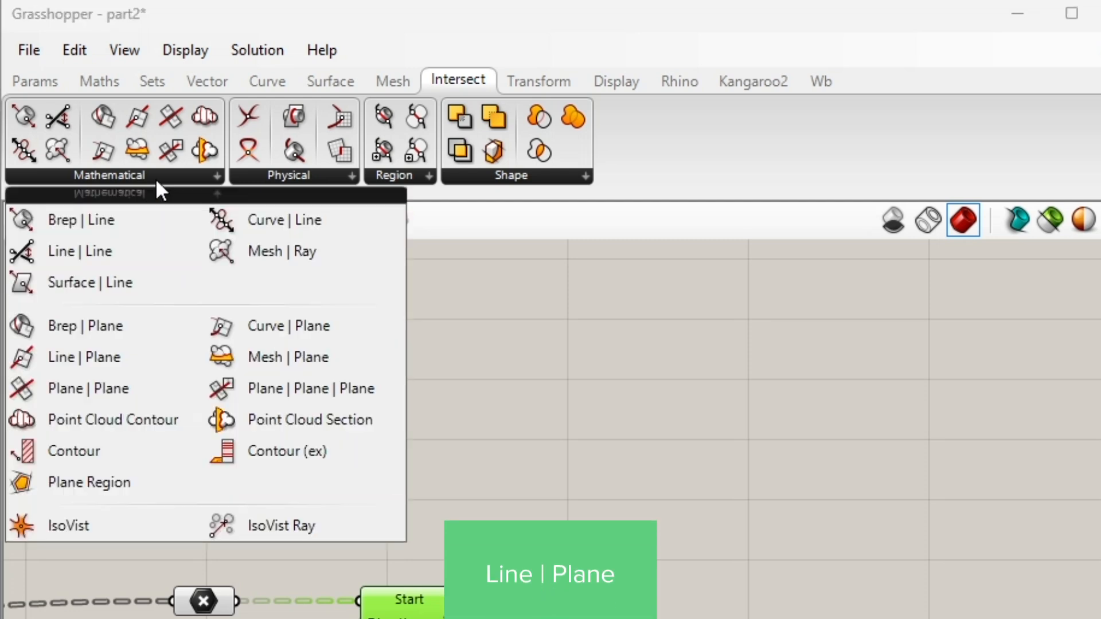
left_click(126, 363)
left_click(855, 355)
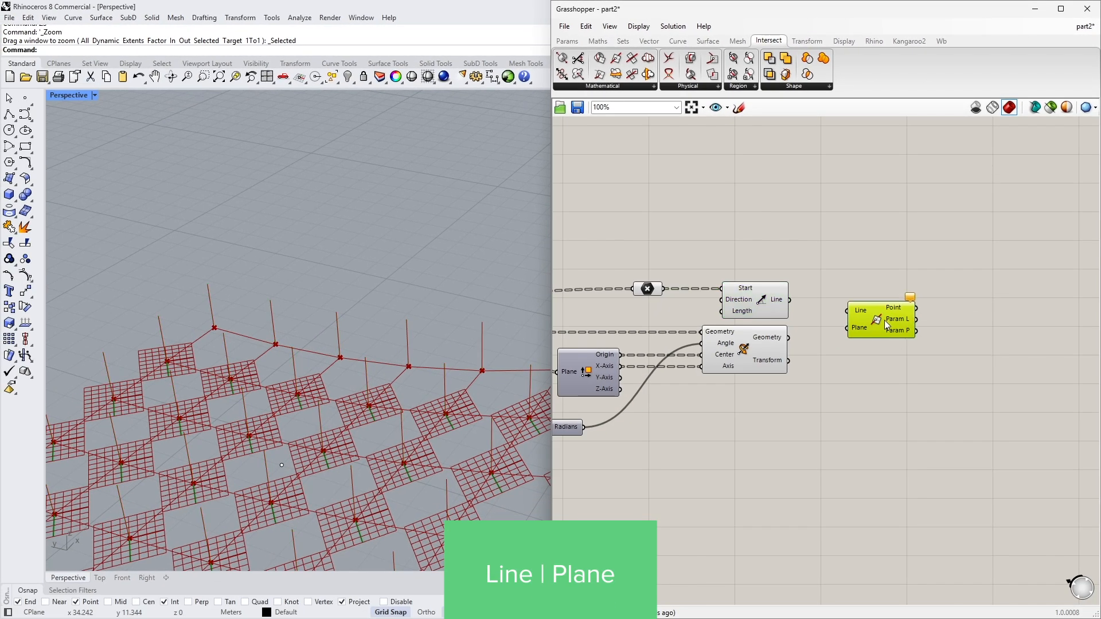
left_click_drag(789, 299, 794, 340)
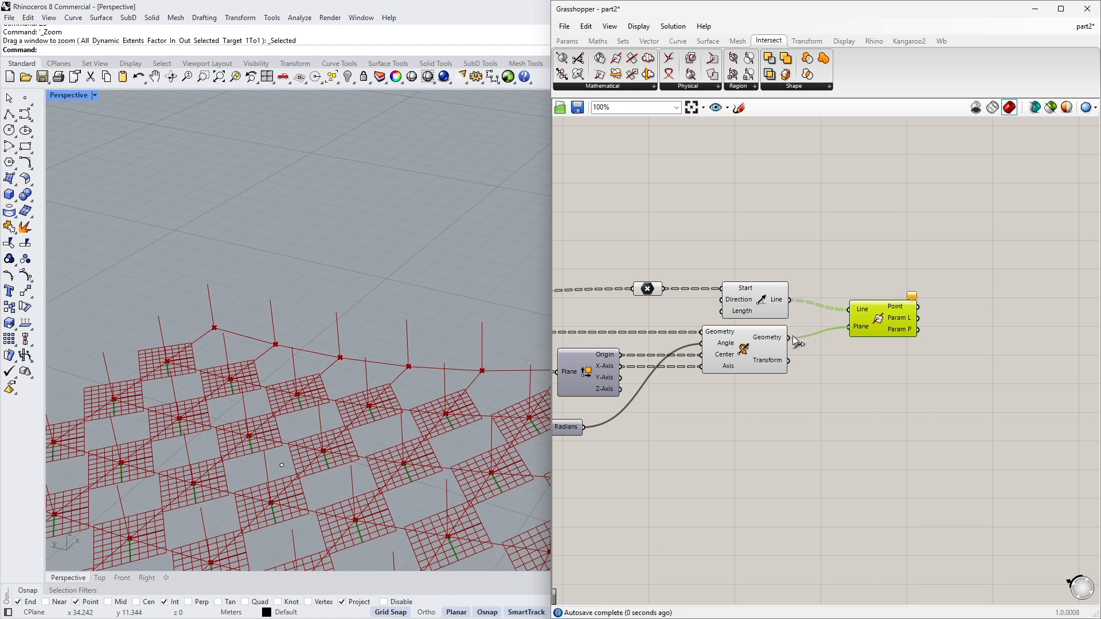
left_click_drag(881, 325, 860, 315)
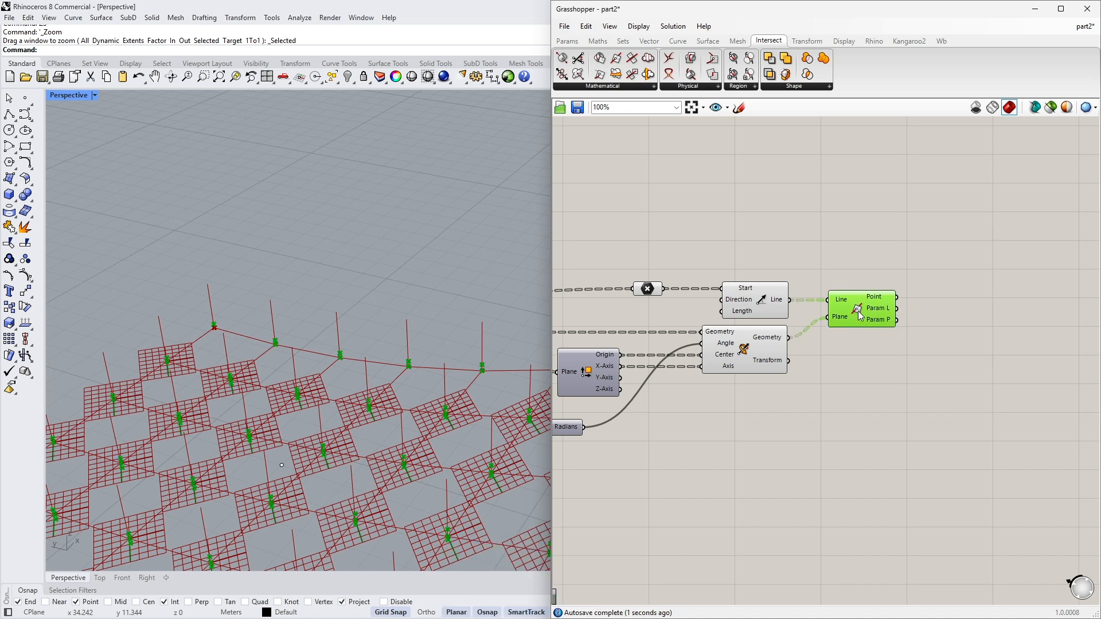
- Turn off the preview of the Line SDL and Rotate 3D components
left_click_drag(811, 401, 672, 293)
scroll(691, 305, "up", 1)
middle_click(690, 307)
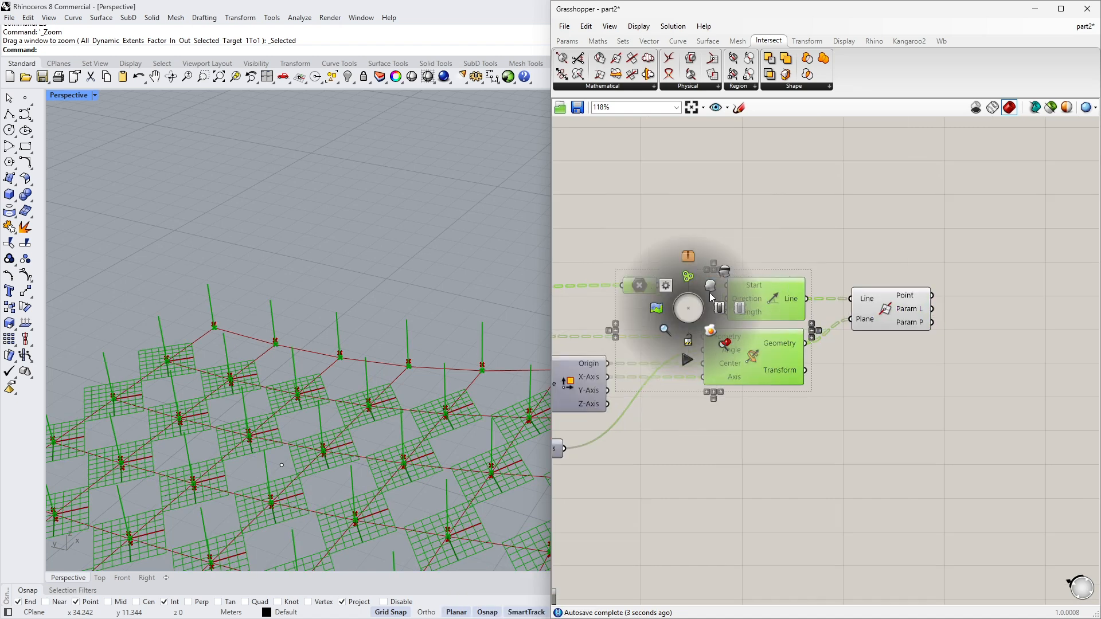
left_click(725, 271)
left_click(971, 265)
right_click_drag(974, 267, 781, 263)
mouse_move(726, 289)
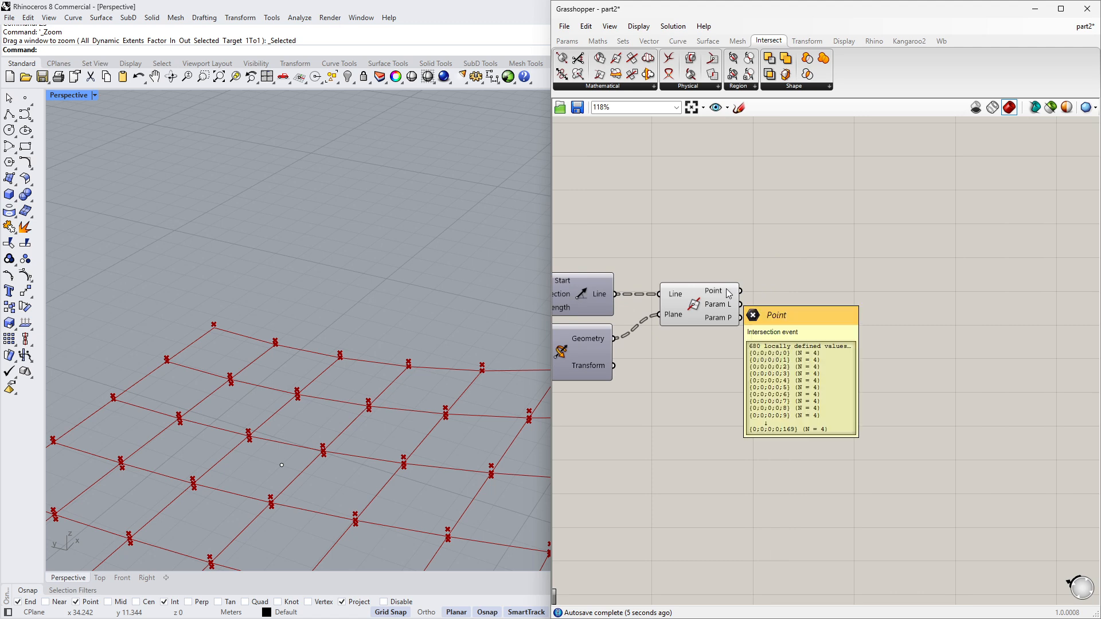
left_click_drag(728, 294, 716, 295)
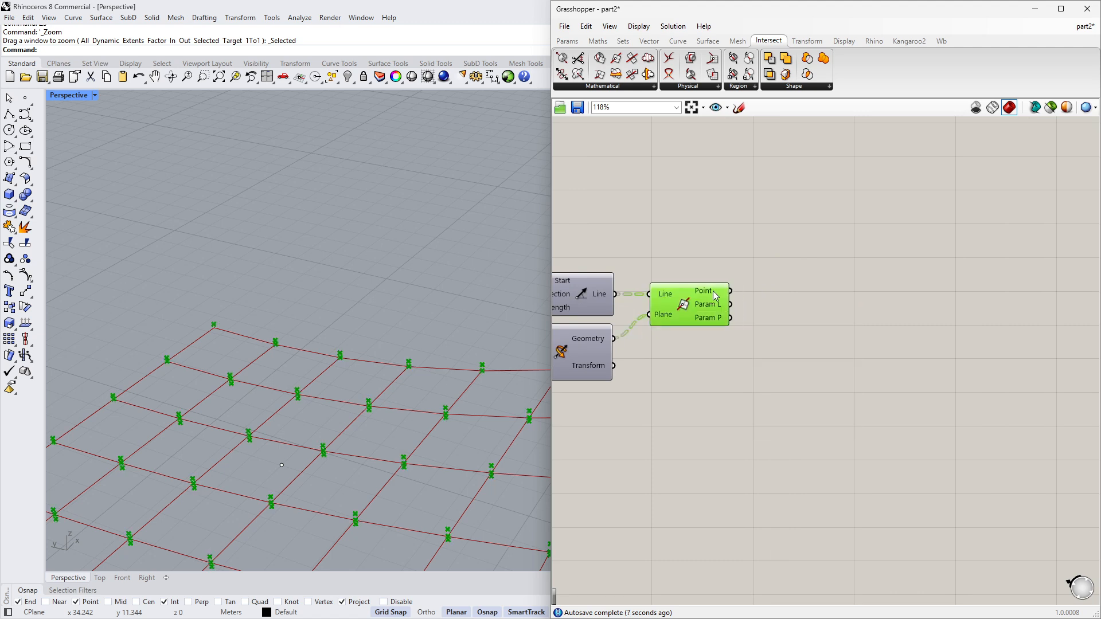
- Add a PolyLine component and connect the intersection points to its Vertices input
double_click(830, 311)
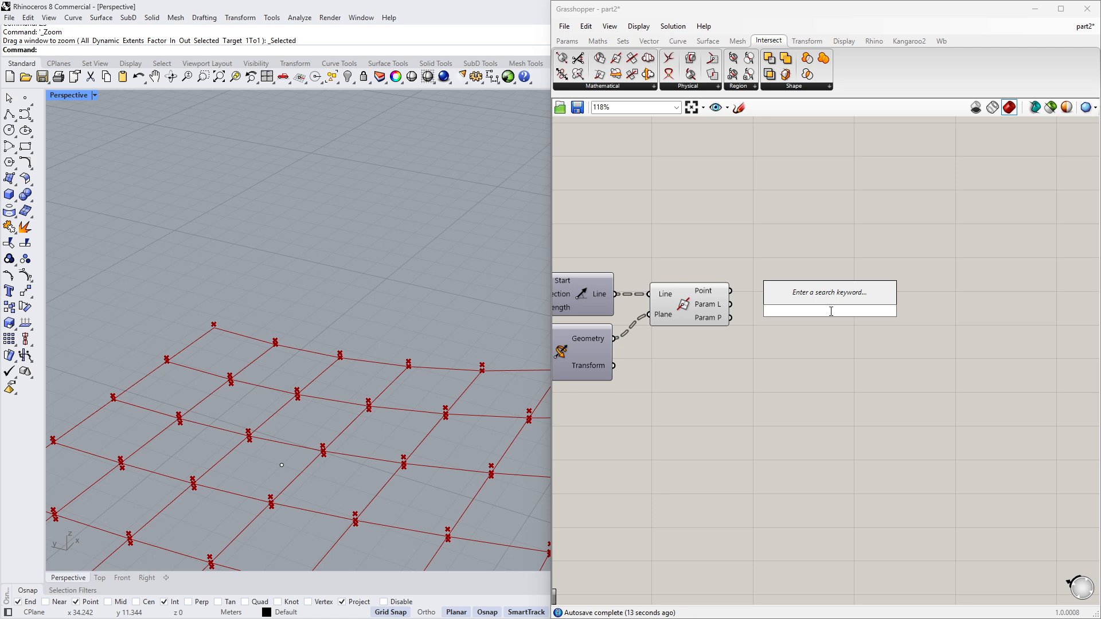
type("pol")
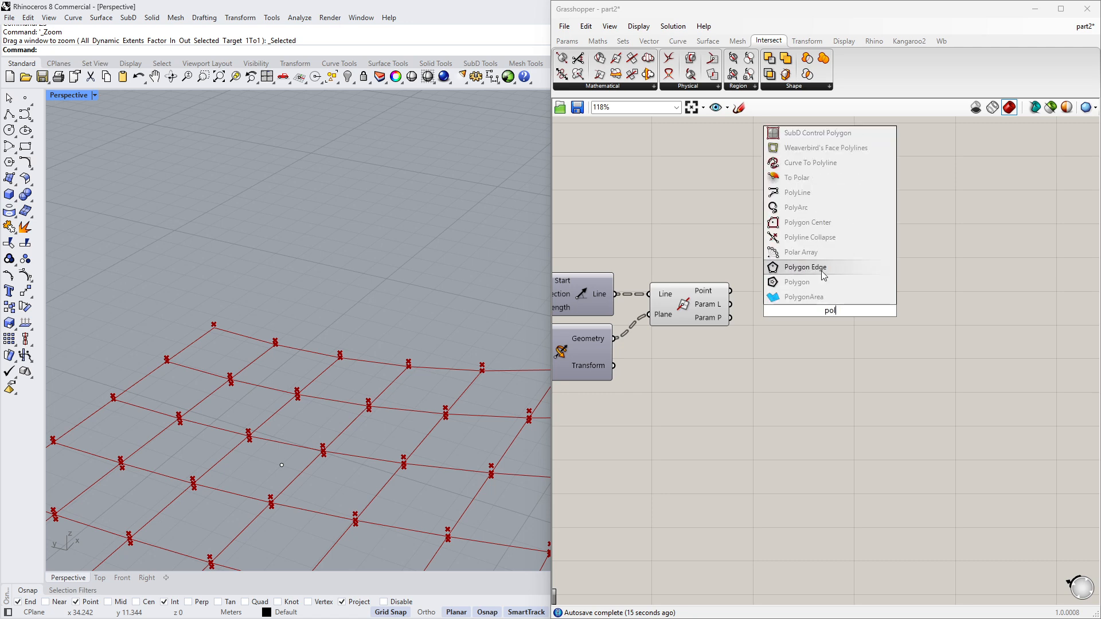
left_click(823, 193)
left_click_drag(732, 295, 822, 308)
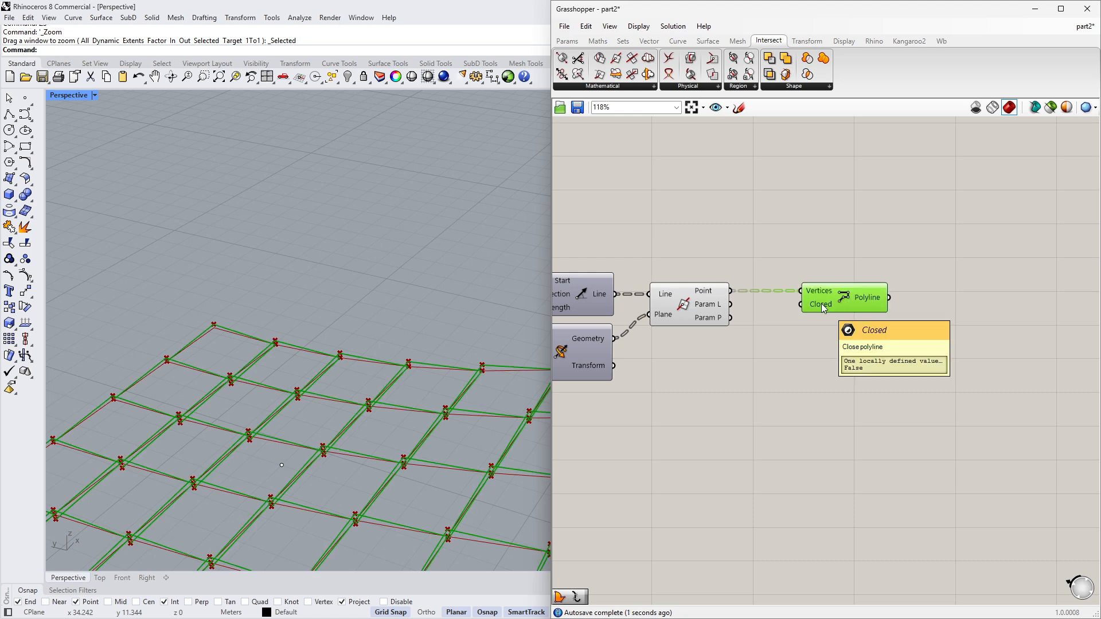
- Add a Boolean Toggle set to True and connect it to the polyline's Closed input
double_click(778, 331)
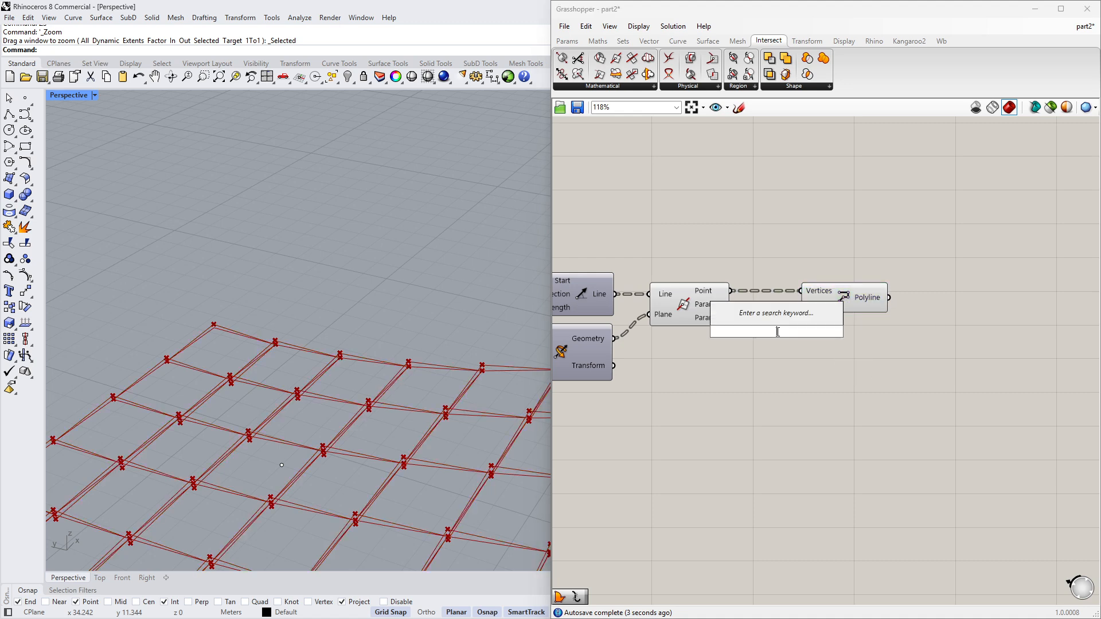
type("tog")
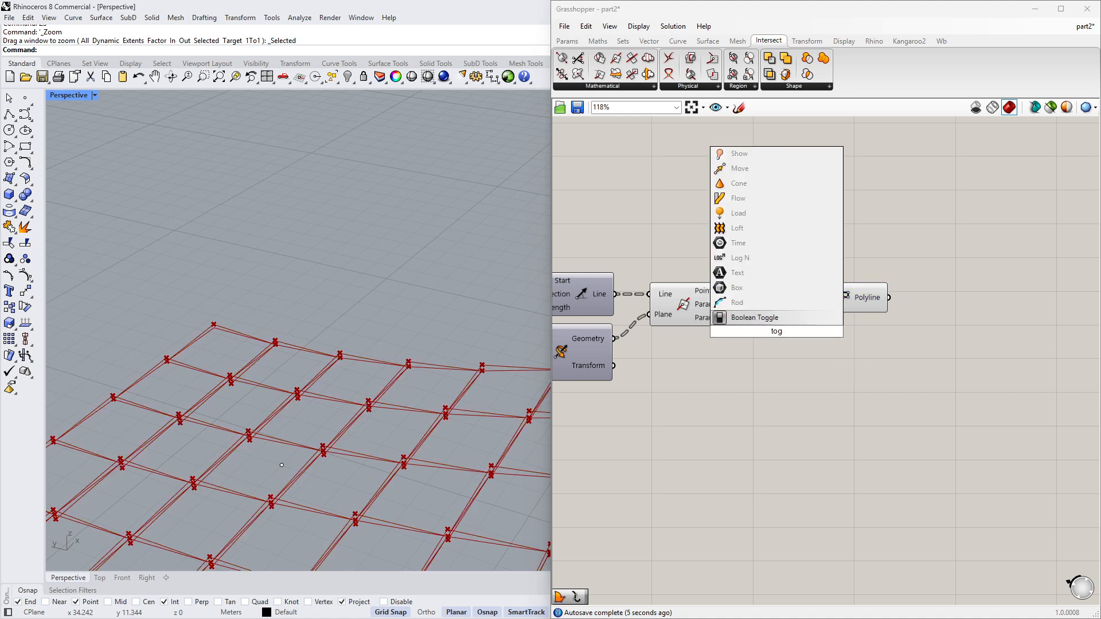
left_click(786, 318)
left_click_drag(767, 334, 707, 343)
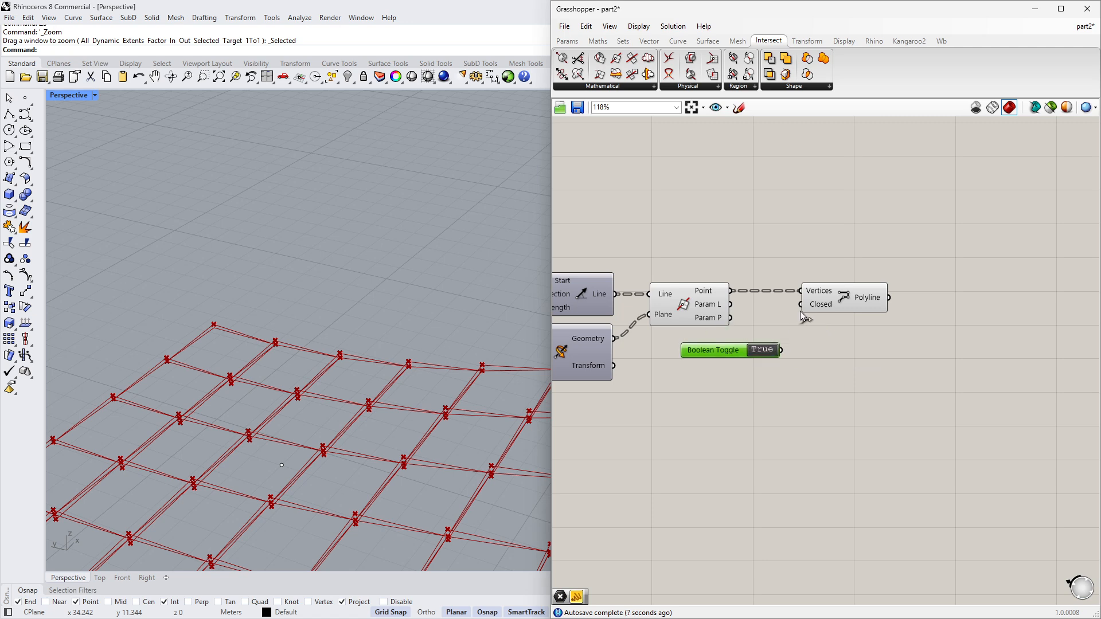
- Turn off the preview of the Line | Plane component
middle_click(703, 310)
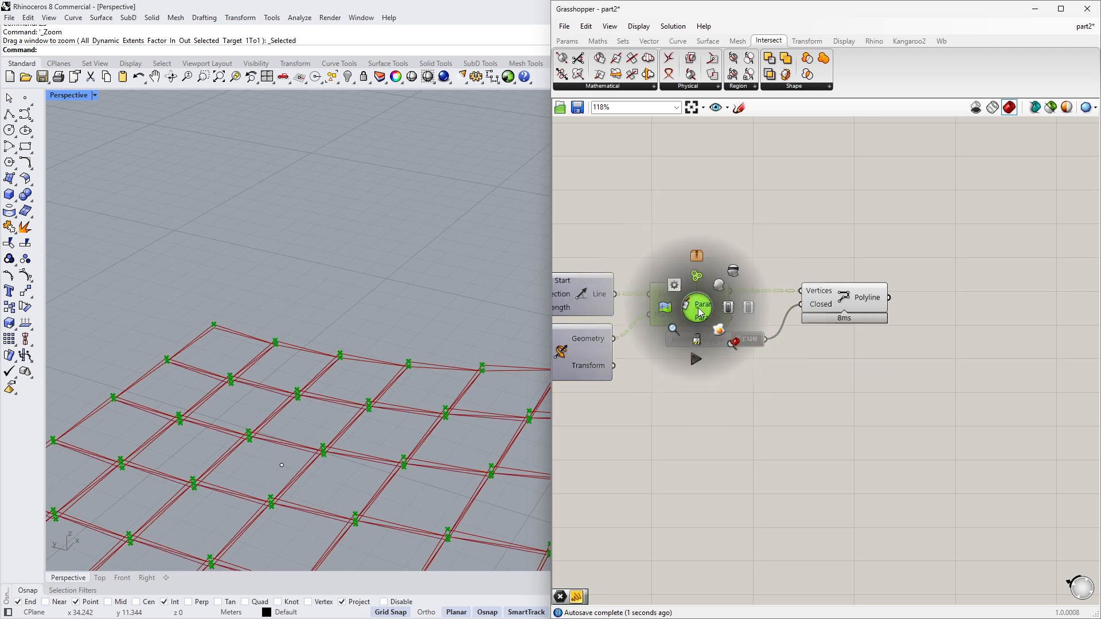
scroll(745, 298, "down", 5)
right_click_drag(766, 323, 994, 321)
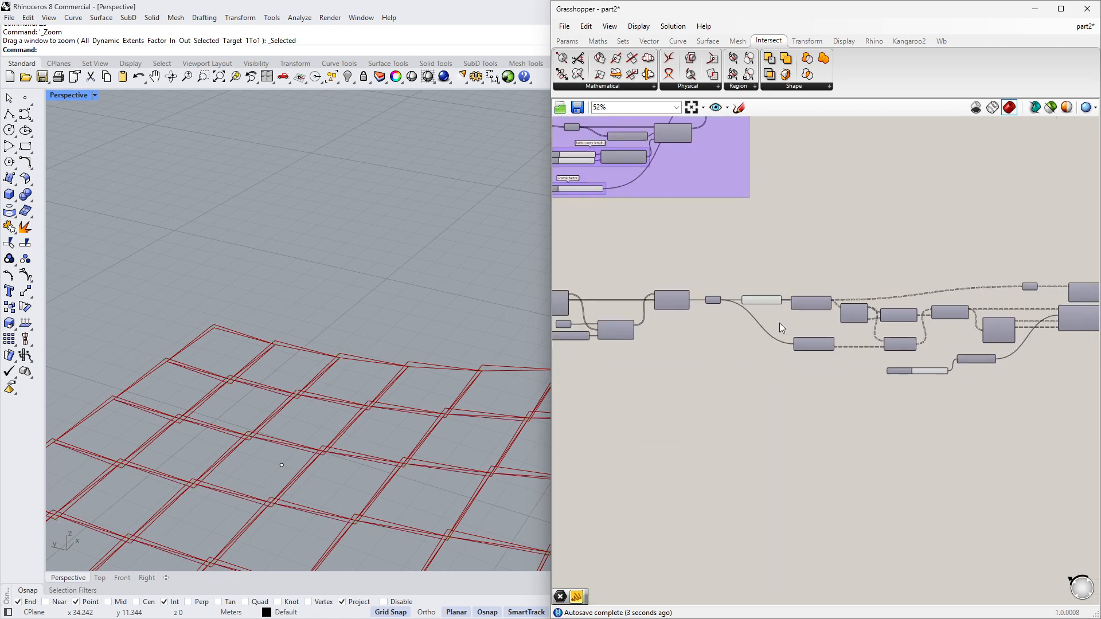
left_click(768, 302)
middle_click(747, 358)
left_click(781, 326)
left_click(704, 402)
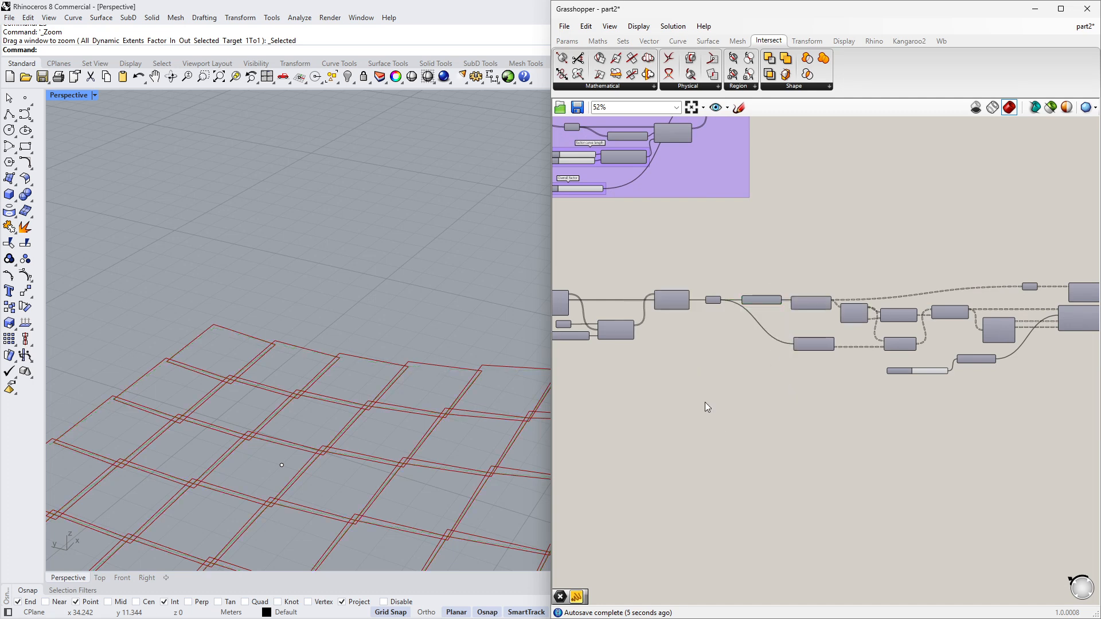
- Inspect the closed polylines of the roof panels in the viewport
scroll(349, 411, "down", 5)
right_click_drag(349, 411, 367, 423)
right_click_drag(791, 353, 886, 358)
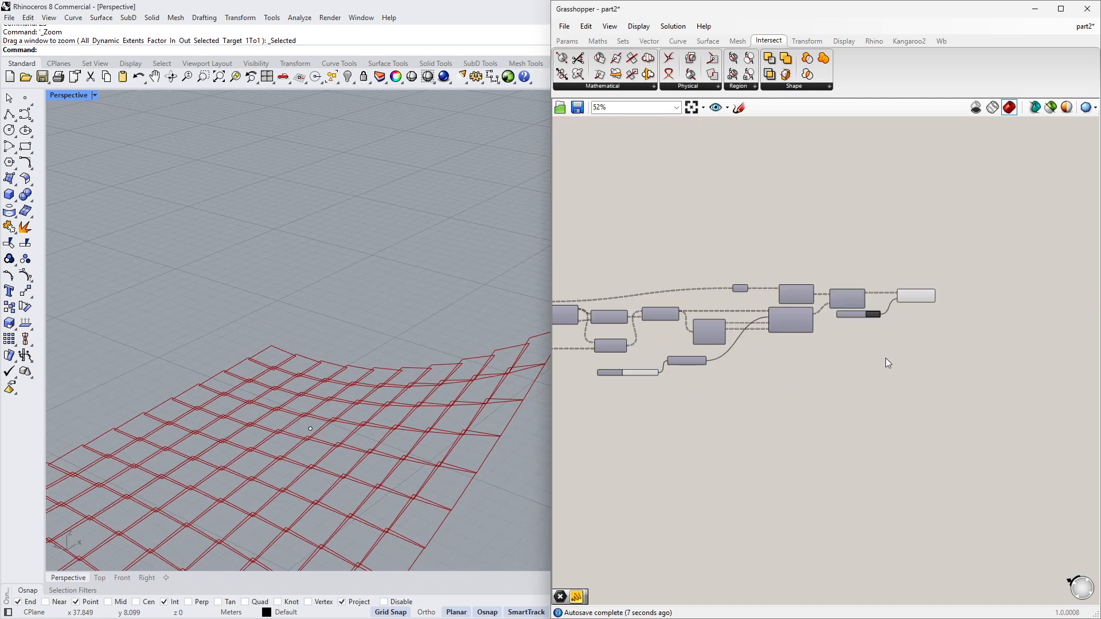
scroll(929, 304, "up", 4)
left_click(896, 272)
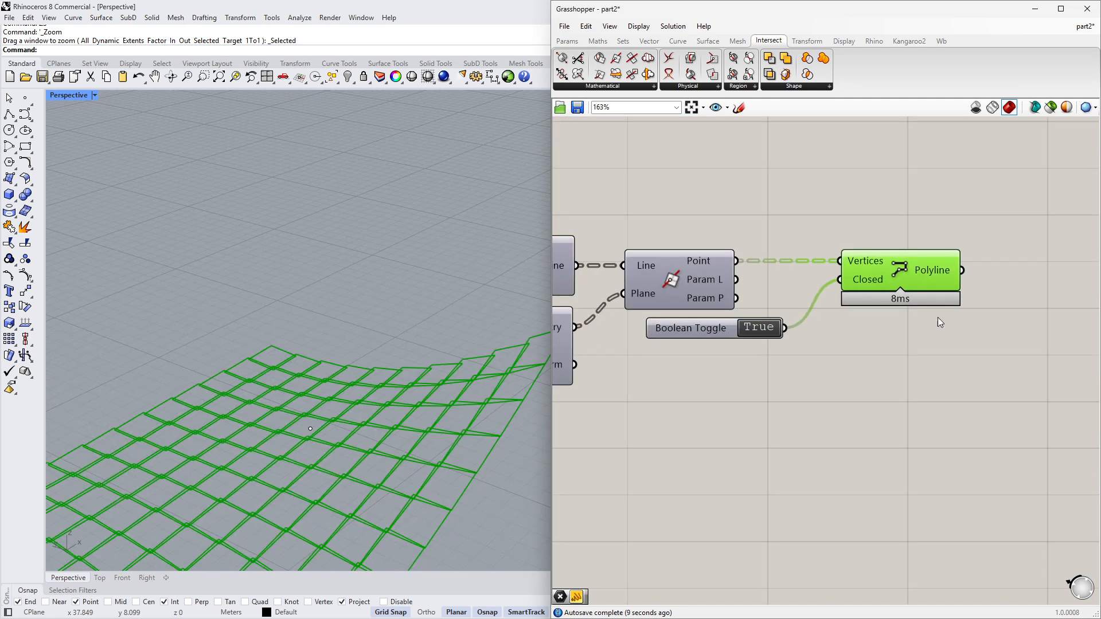
scroll(801, 311, "up", 1)
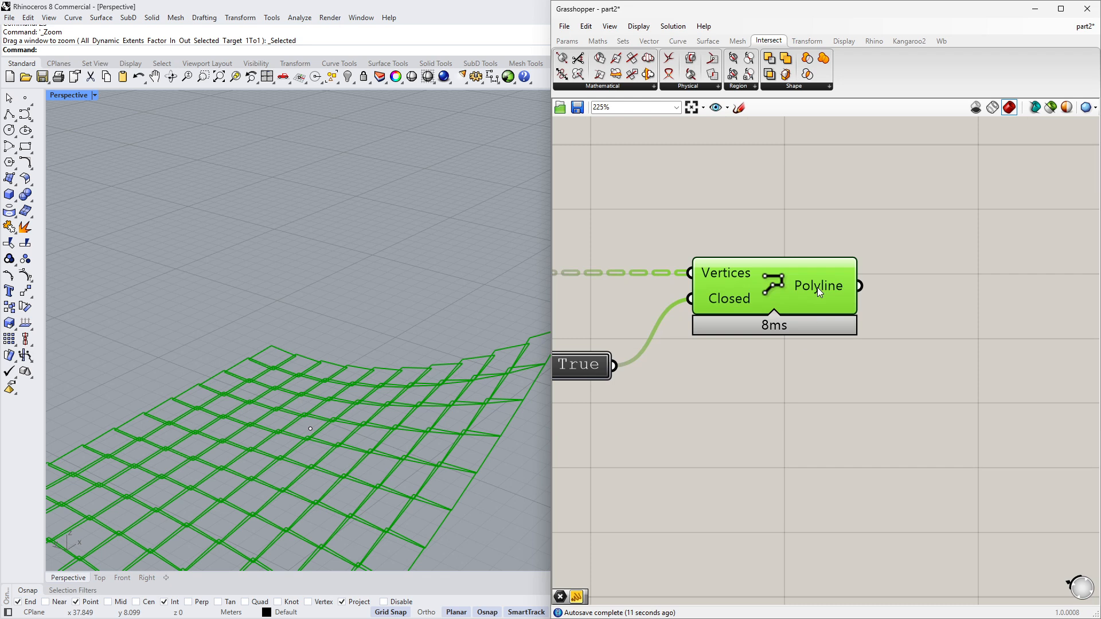
scroll(381, 318, "down", 4)
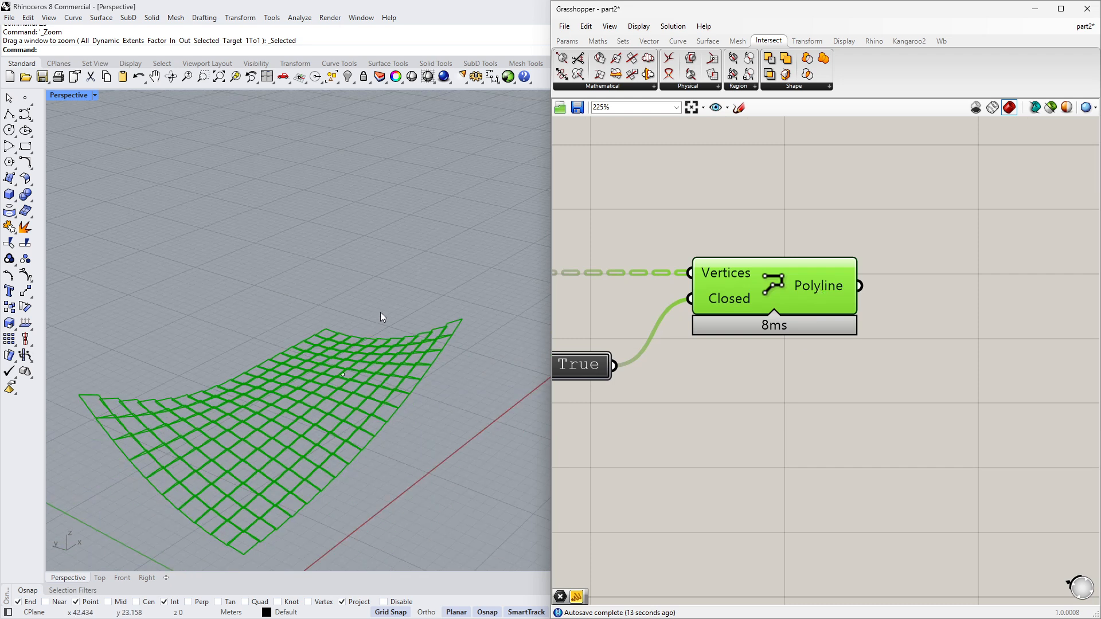
right_click_drag(383, 317, 321, 390)
scroll(280, 383, "up", 1)
scroll(281, 384, "down", 1)
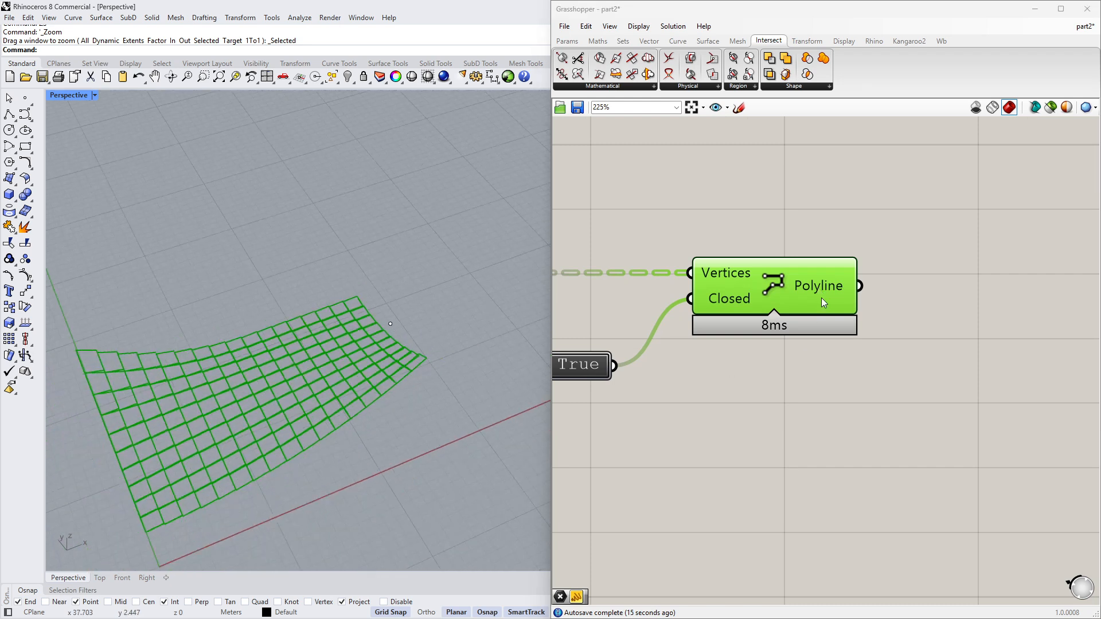
right_click_drag(1033, 317, 934, 326)
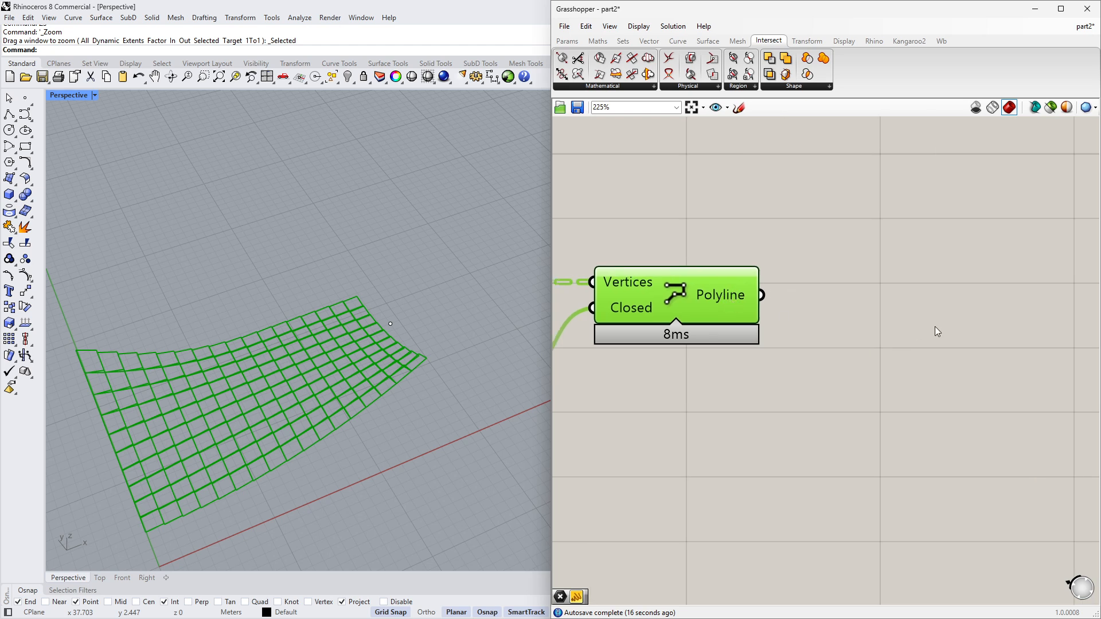
- Add a Boundary Surfaces component and connect the Polyline output to its Edges input
double_click(884, 310)
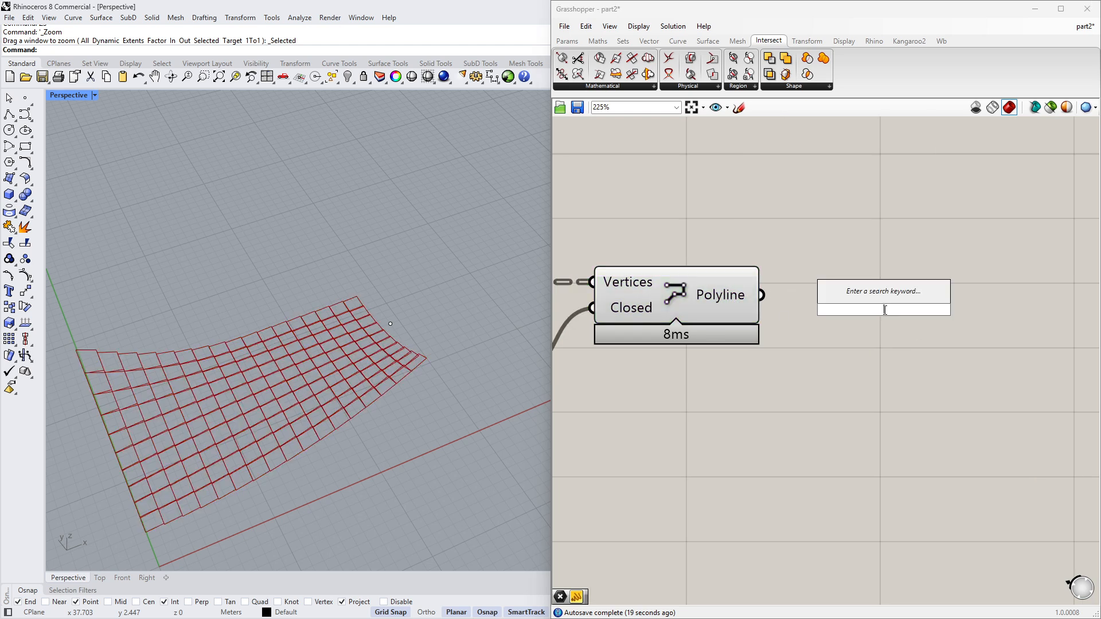
type("bounda")
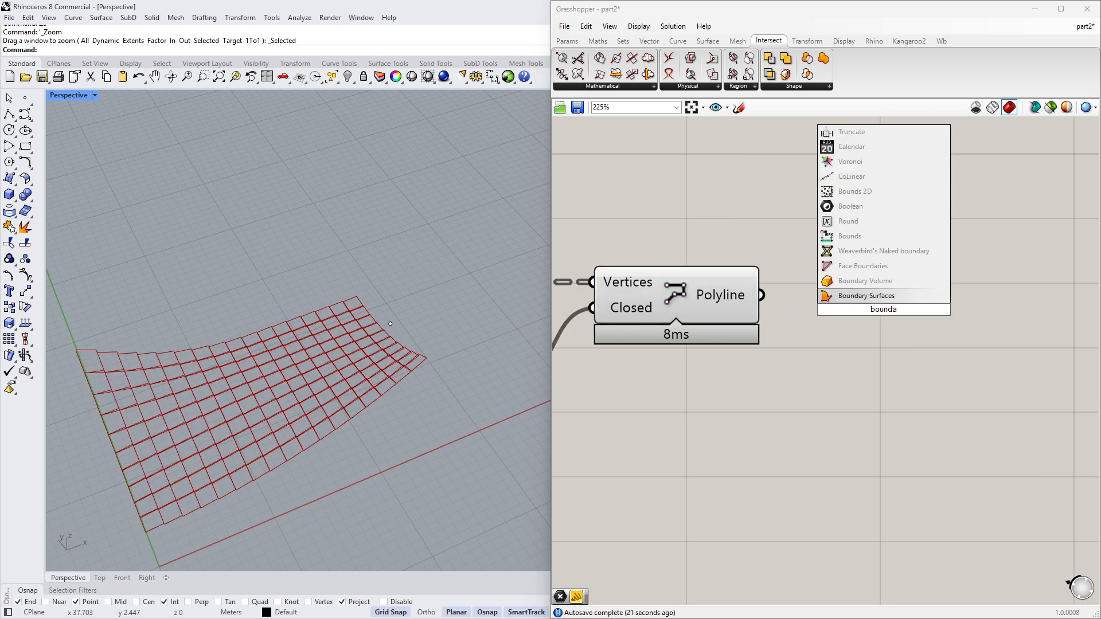
left_click(886, 297)
right_click_drag(885, 297, 735, 310)
left_click_drag(729, 310, 797, 295)
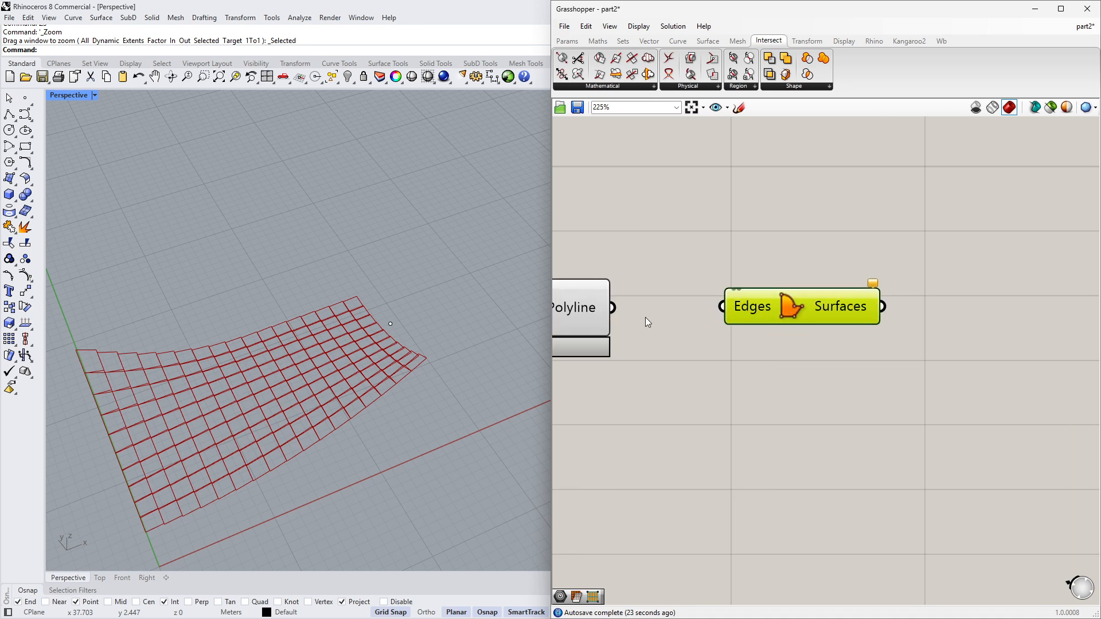
left_click_drag(612, 308, 720, 307)
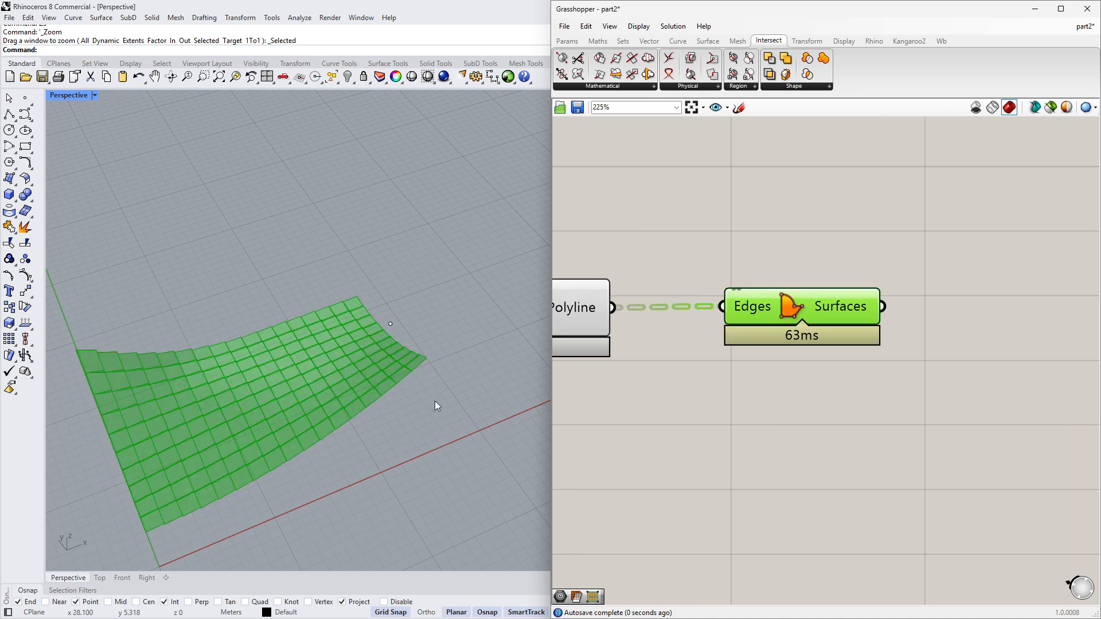
- Inspect the boundary surface panels of the roof in the viewport
scroll(433, 404, "down", 2)
right_click_drag(420, 424, 384, 386)
scroll(312, 235, "up", 4)
scroll(336, 394, "down", 3)
scroll(344, 393, "up", 6)
scroll(412, 401, "down", 5)
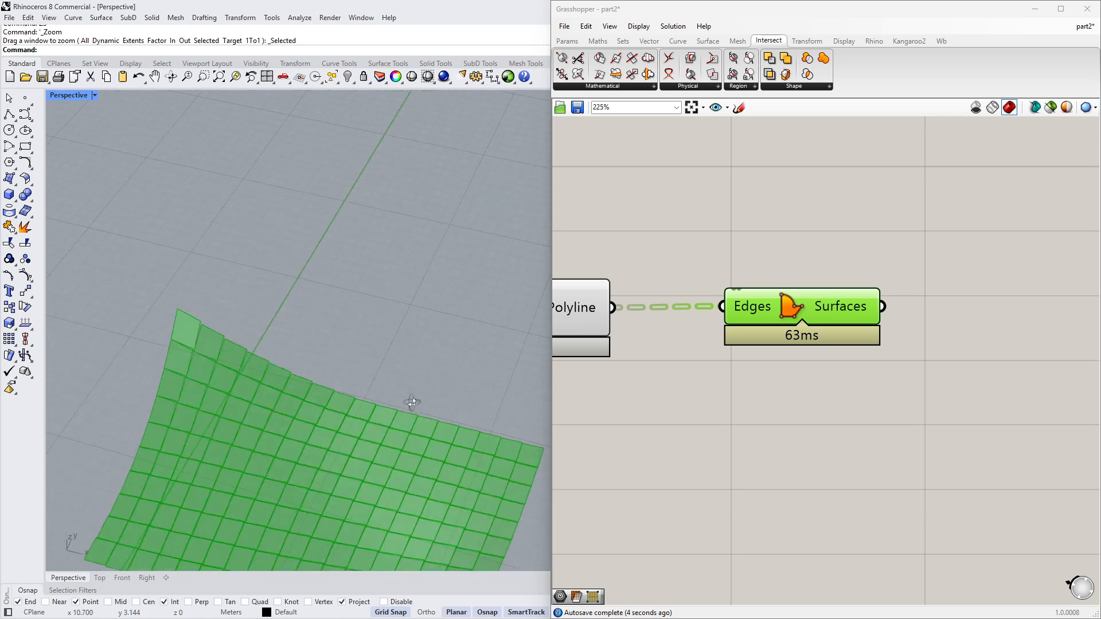
right_click_drag(411, 439, 494, 420)
right_click_drag(708, 405, 912, 395)
scroll(871, 392, "down", 4)
right_click_drag(645, 437, 949, 417)
scroll(811, 454, "up", 3)
scroll(412, 460, "down", 1)
right_click_drag(411, 460, 463, 454)
scroll(462, 454, "up", 6)
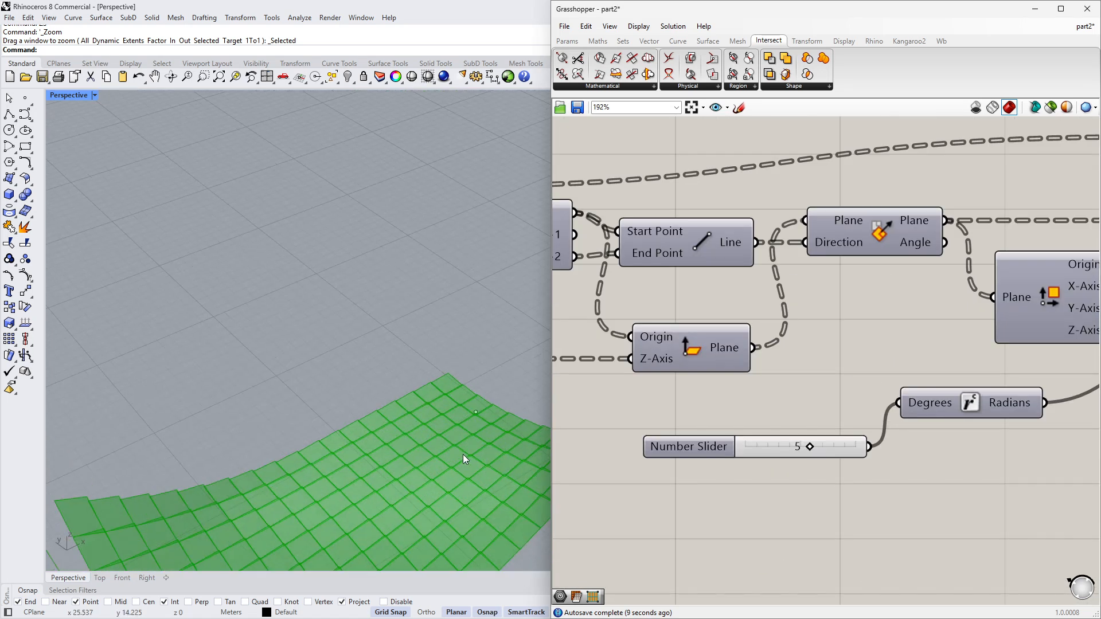
- Try different rotation angles on the angle slider and set it back to 5
left_click_drag(808, 447, 845, 446)
right_click_drag(464, 427, 480, 339)
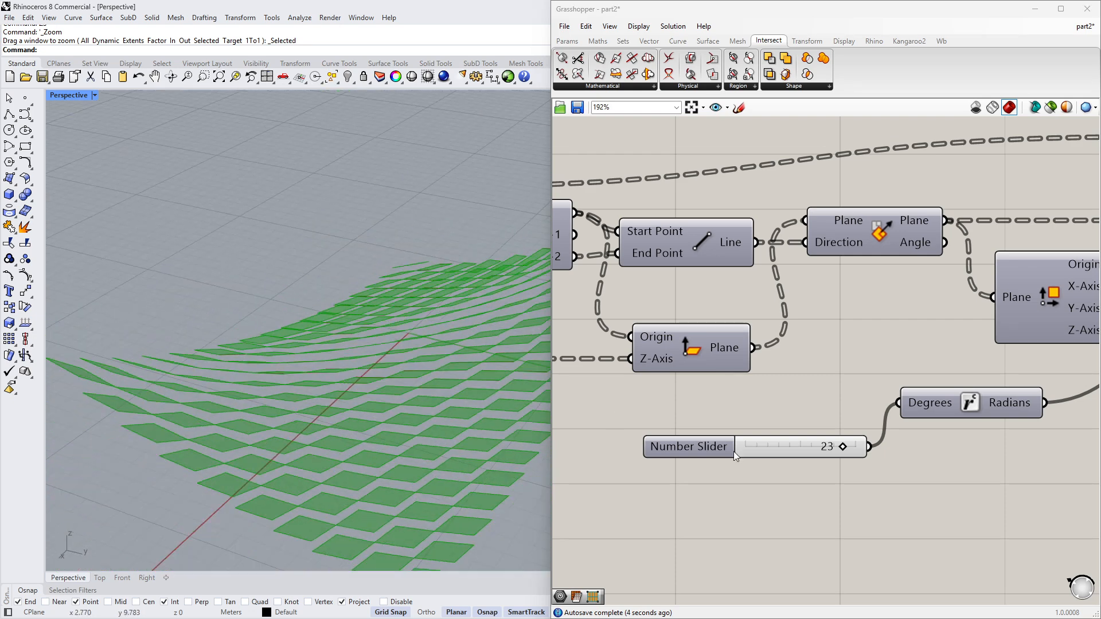
left_click_drag(831, 449, 809, 451)
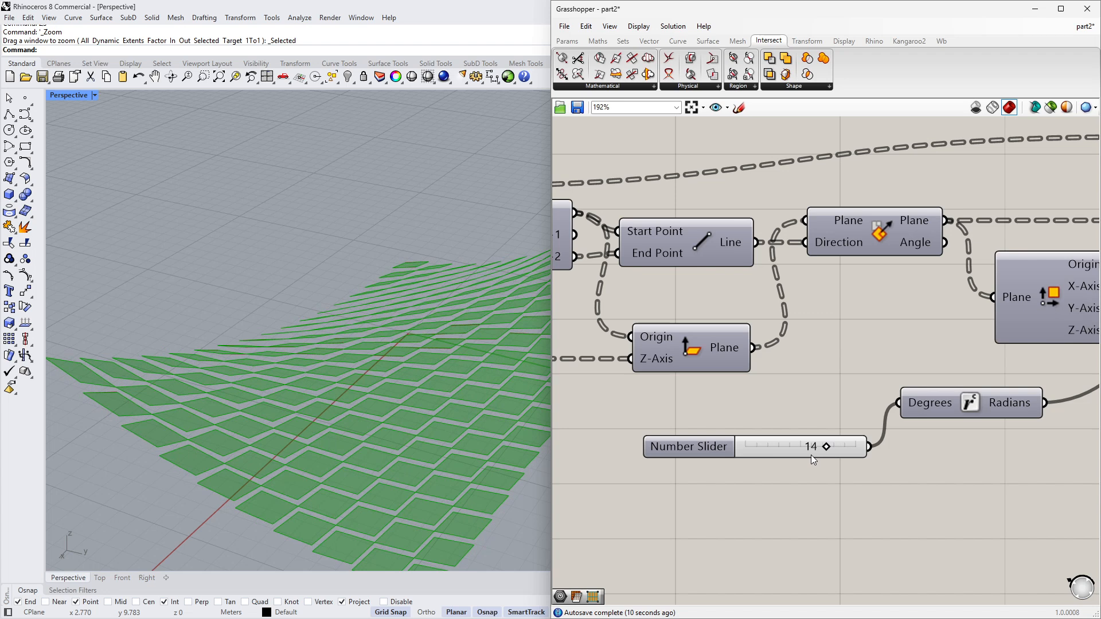
double_click(807, 450)
type("5")
key("Return")
- Inspect the roof panels in the viewport and review the definition on the canvas
scroll(807, 450, "down", 4)
scroll(432, 441, "down", 5)
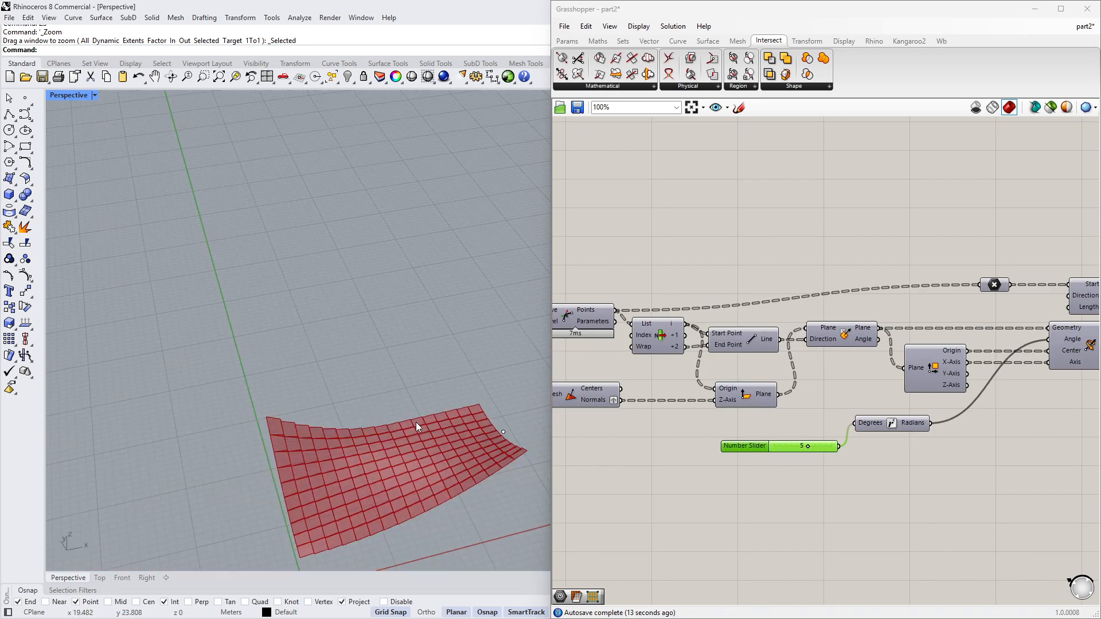
scroll(518, 433, "up", 6)
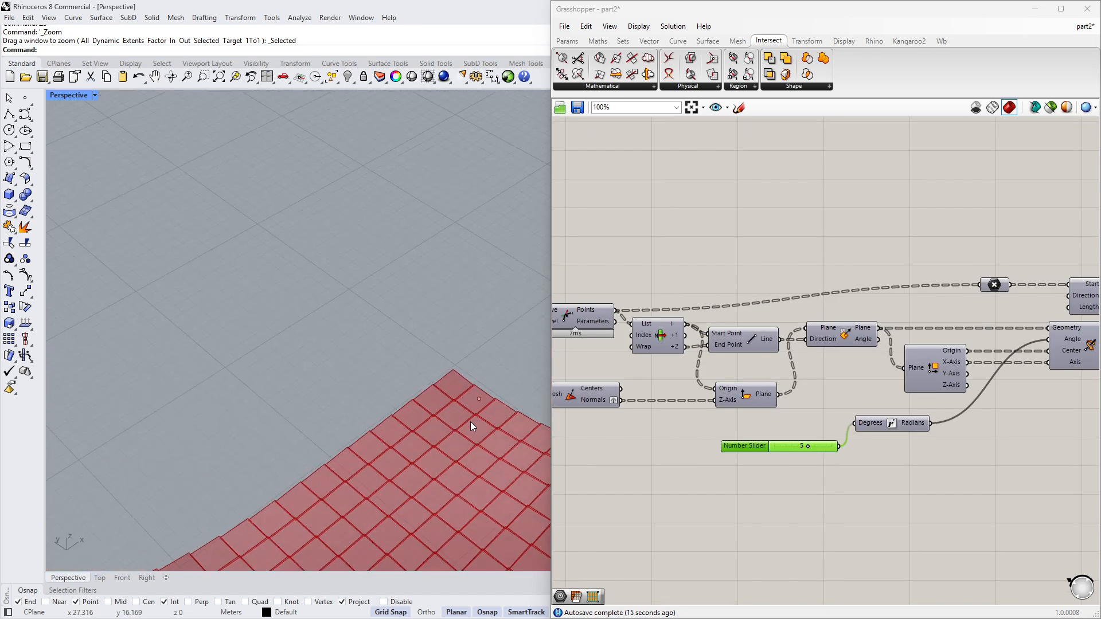
right_click_drag(470, 412, 414, 358)
scroll(414, 358, "down", 8)
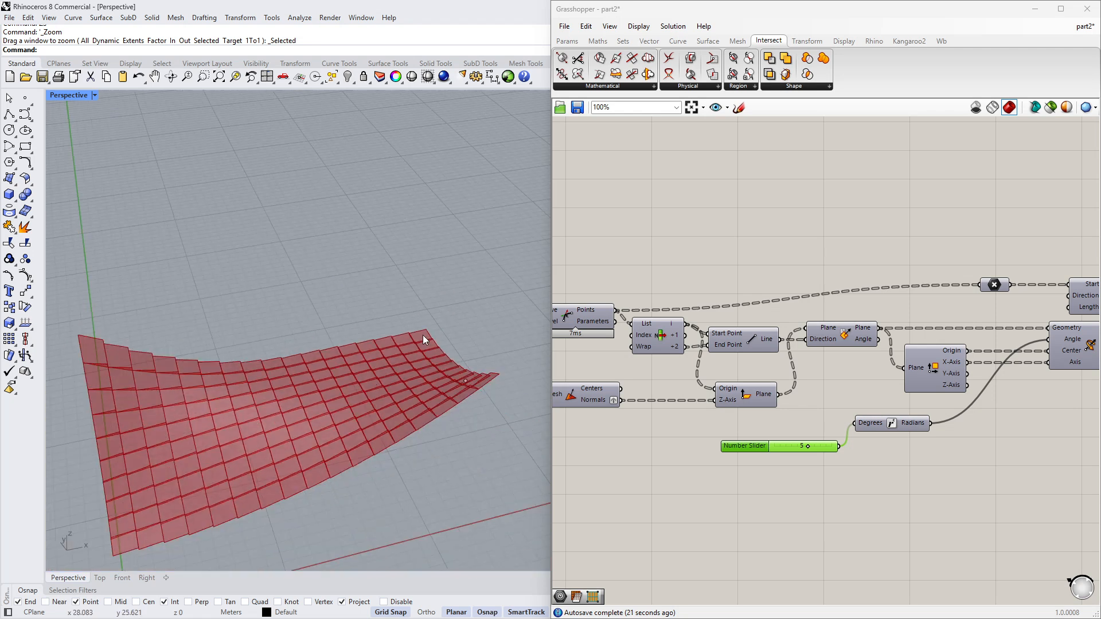
scroll(423, 335, "up", 5)
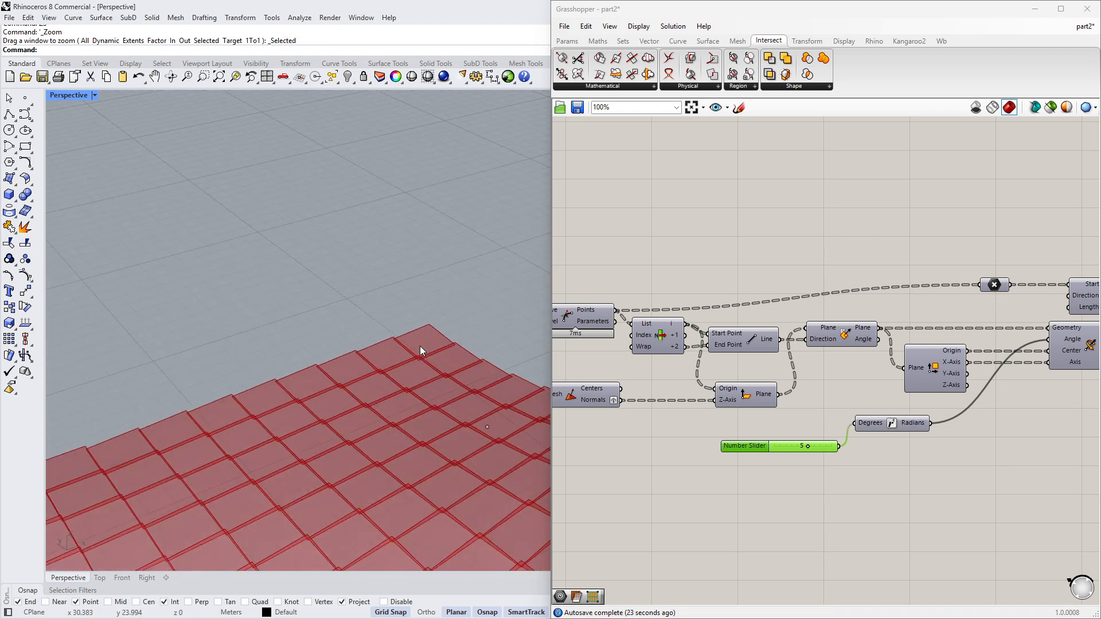
scroll(429, 322, "down", 5)
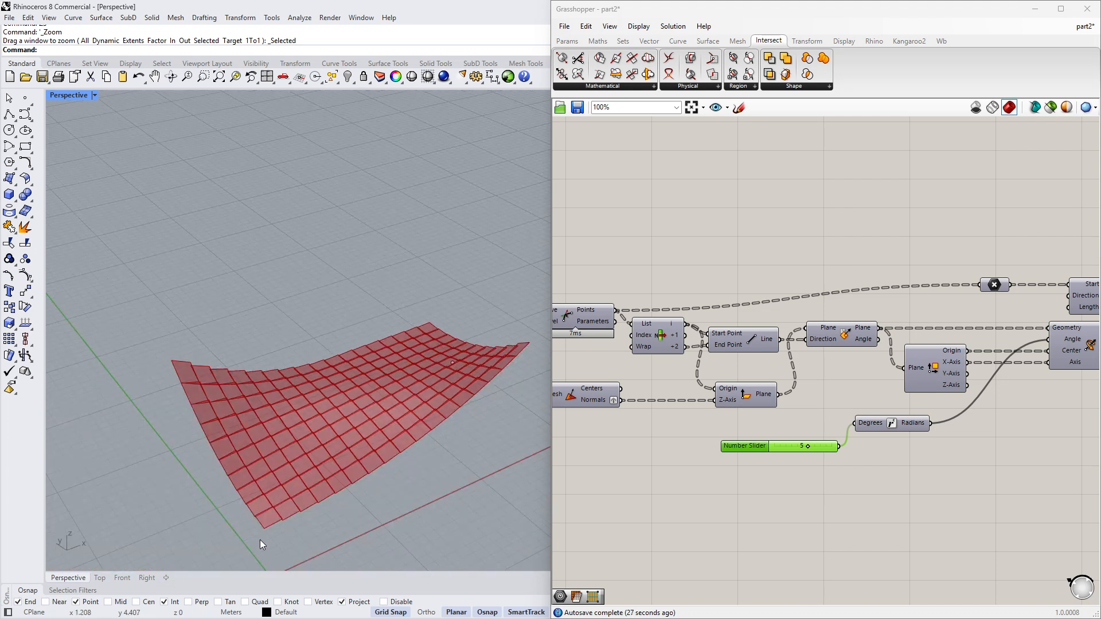
scroll(759, 426, "up", 5)
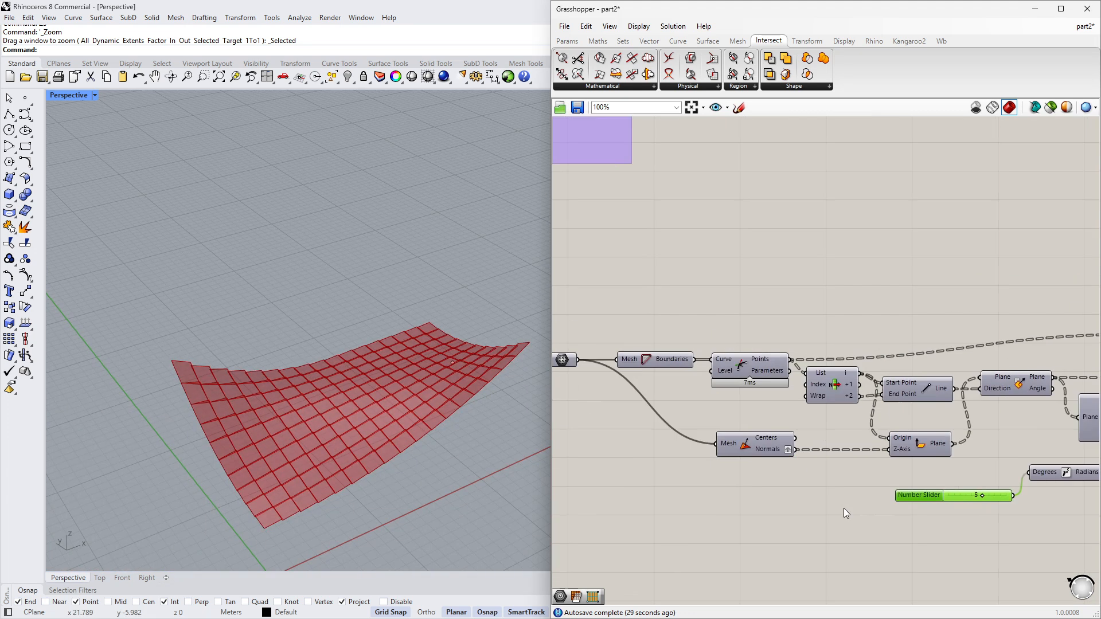
scroll(825, 385, "down", 5)
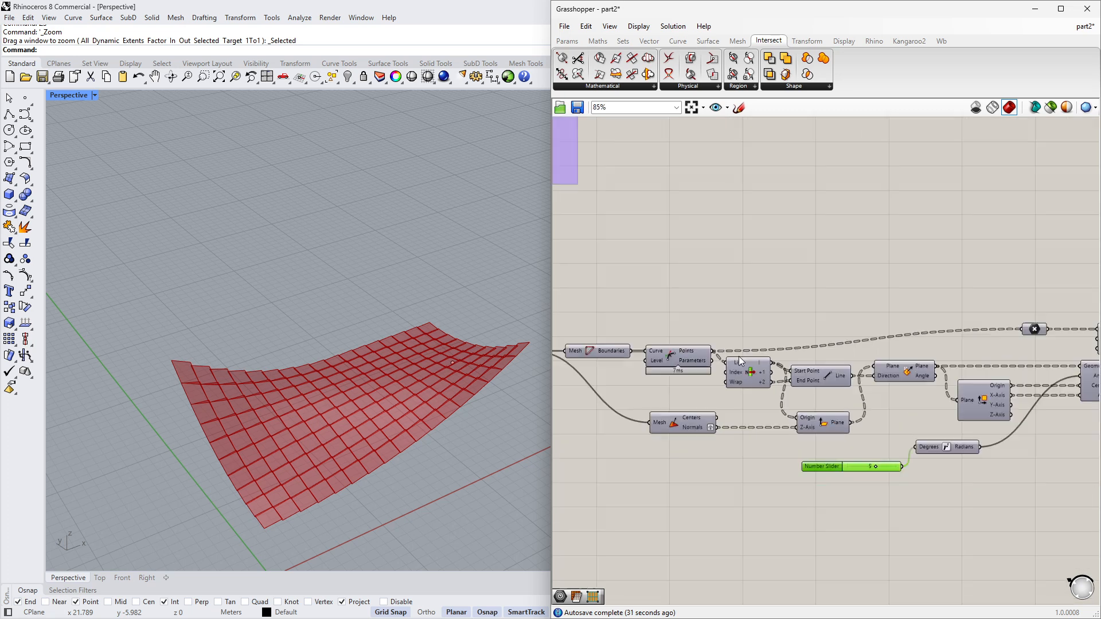
scroll(722, 369, "up", 4)
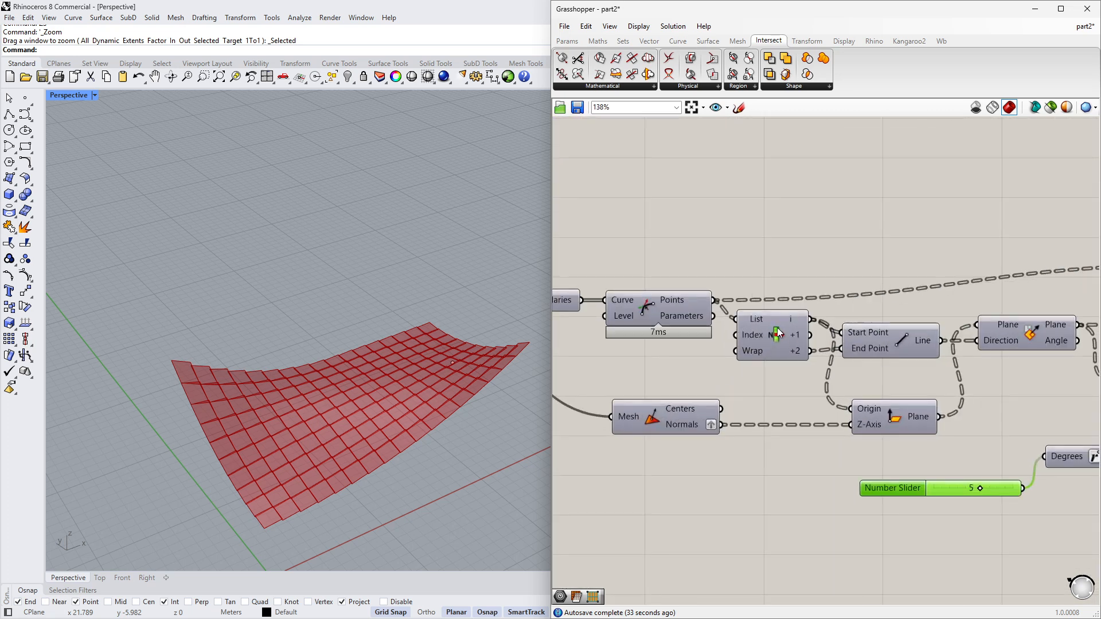
- Add a number slider beside the List Item component
left_click(775, 341)
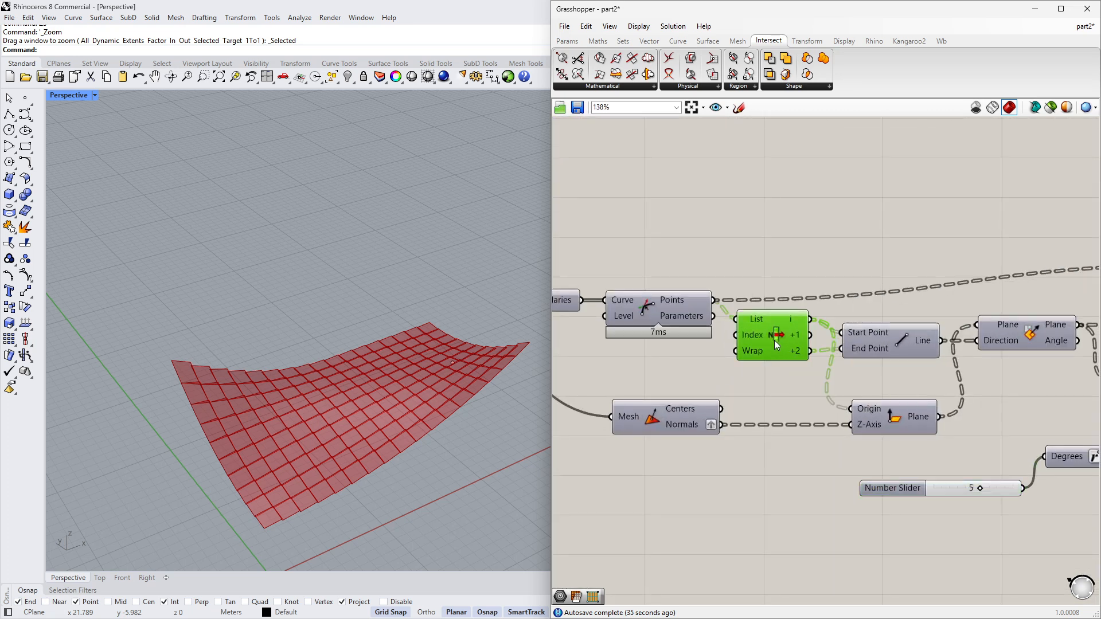
left_click_drag(774, 340, 770, 344)
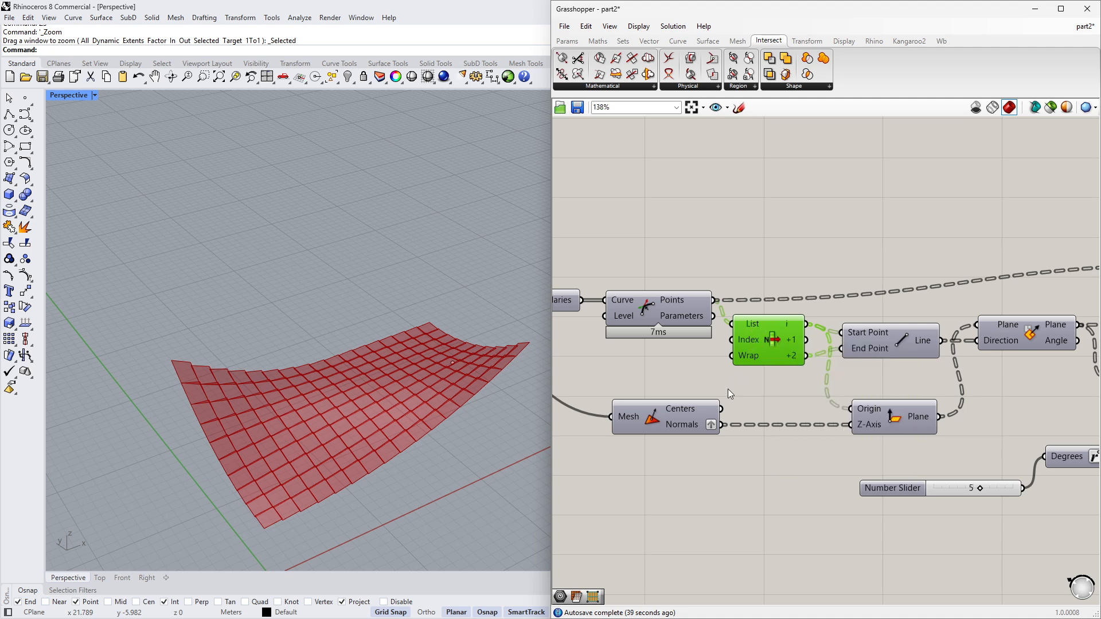
right_click_drag(727, 389, 796, 379)
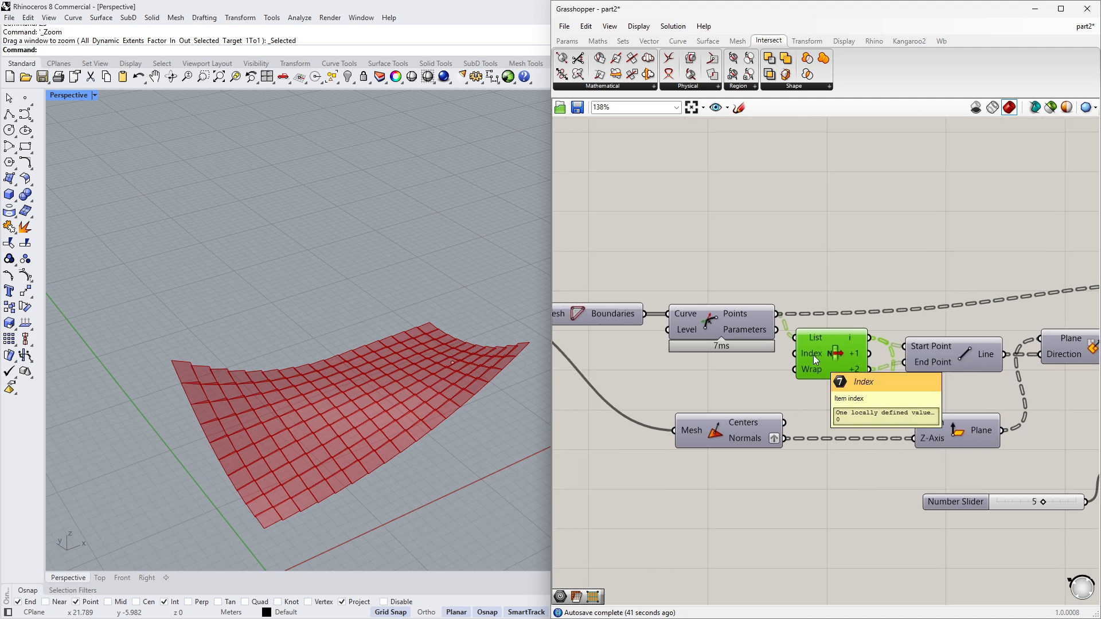
double_click(709, 391)
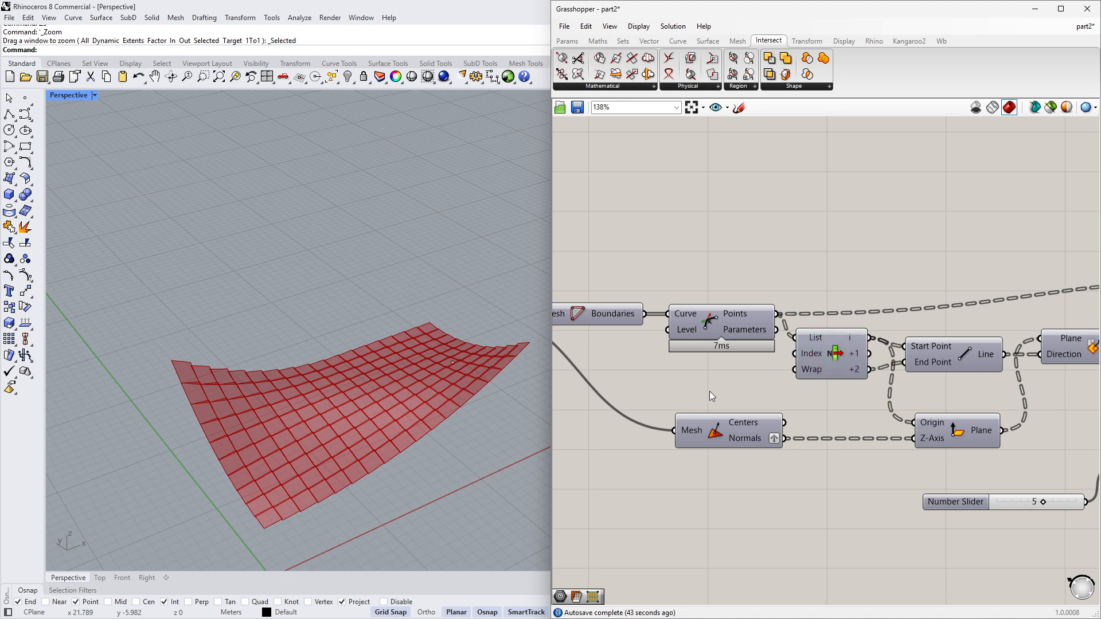
type("<")
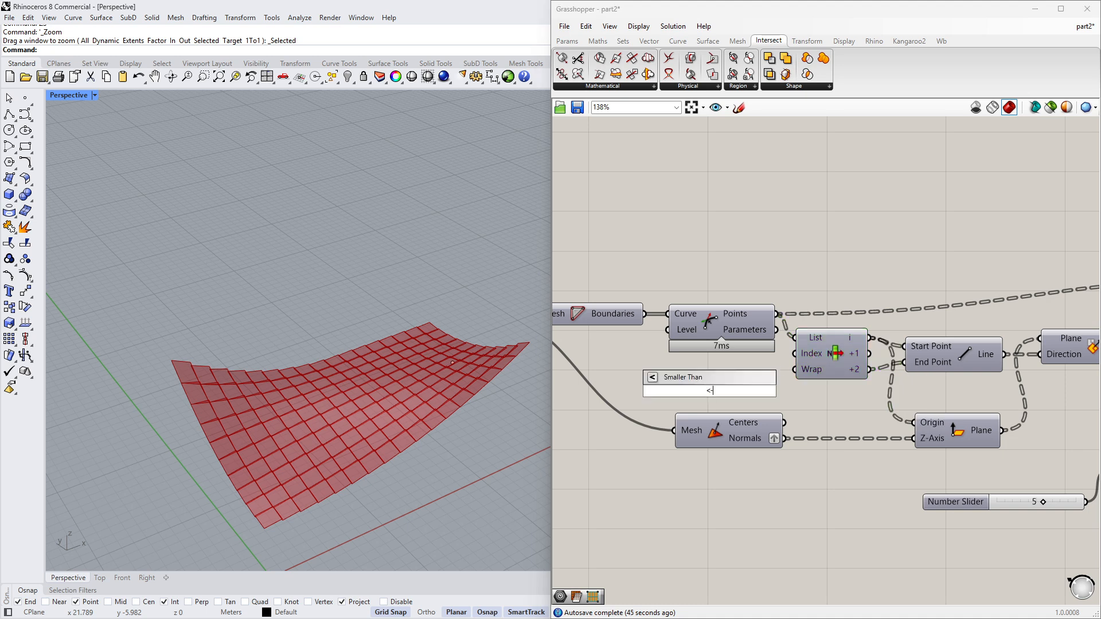
type("-2")
key("BackSpace")
key("BackSpace")
key("BackSpace")
type("-2")
key("Return")
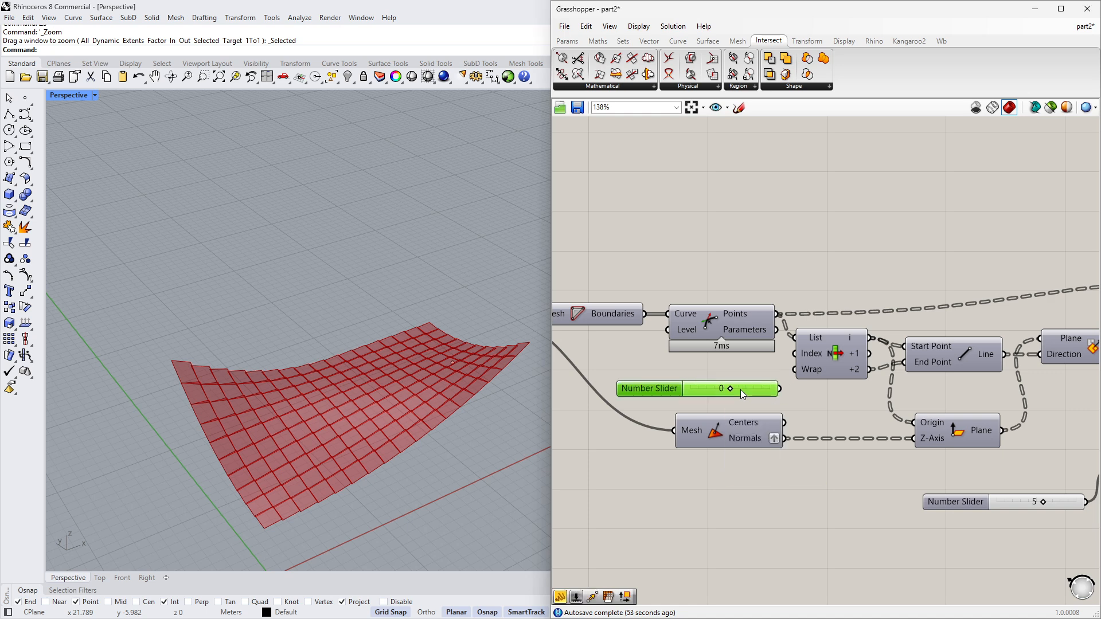
left_click_drag(741, 391, 673, 386)
scroll(750, 383, "up", 3)
mouse_move(848, 363)
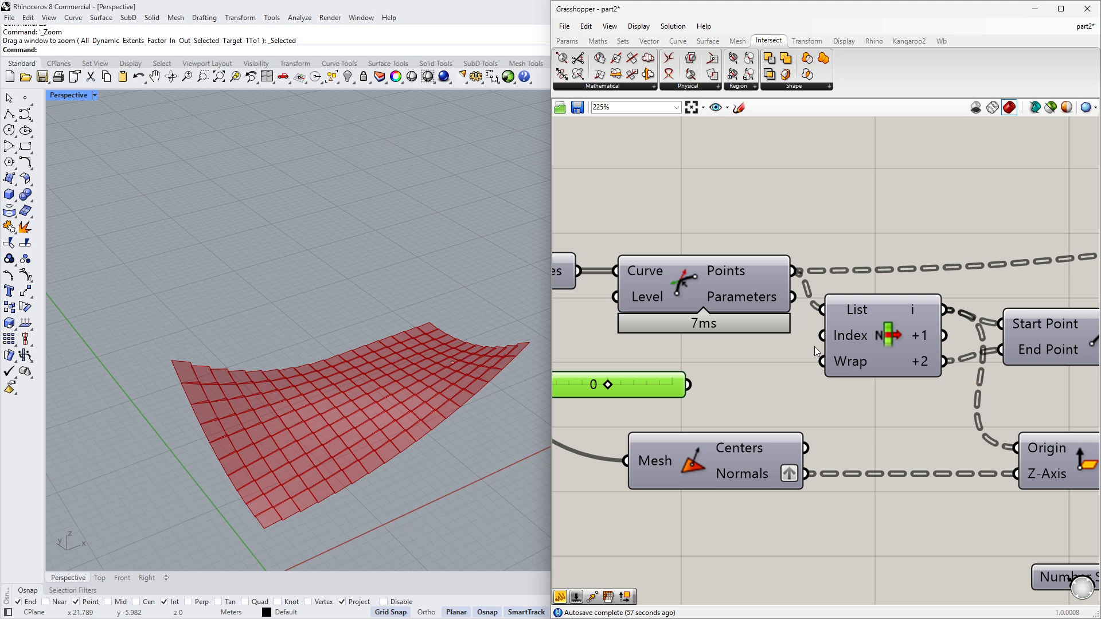
- Connect the new slider to the List Item's Index input and set it to 2
left_click_drag(822, 336, 720, 372)
scroll(666, 373, "up", 3)
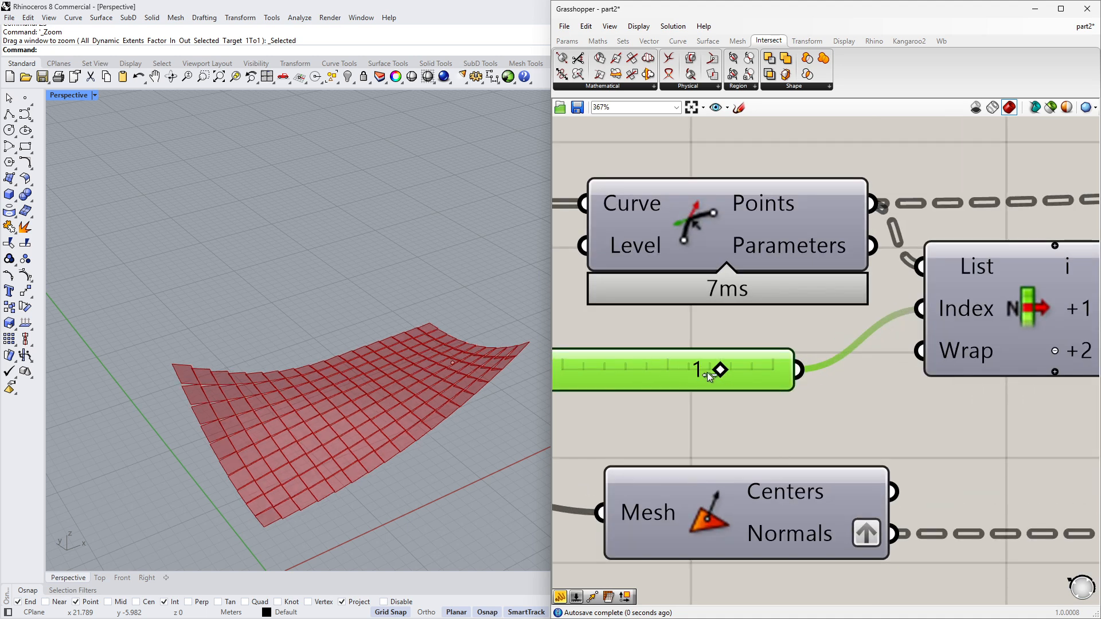
scroll(479, 337, "up", 3)
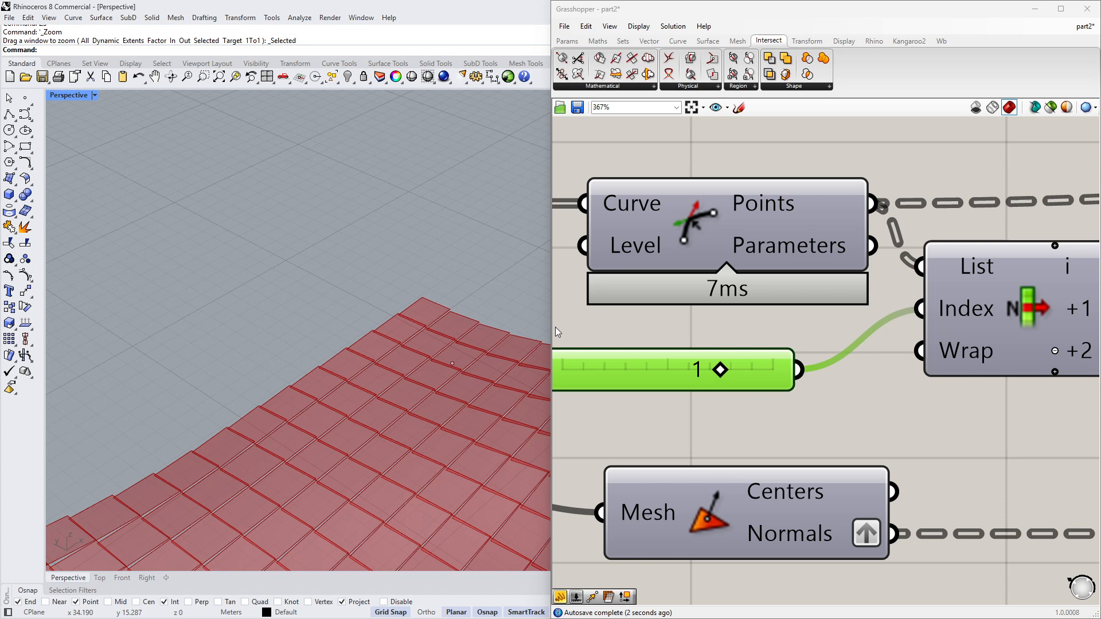
scroll(462, 352, "up", 2)
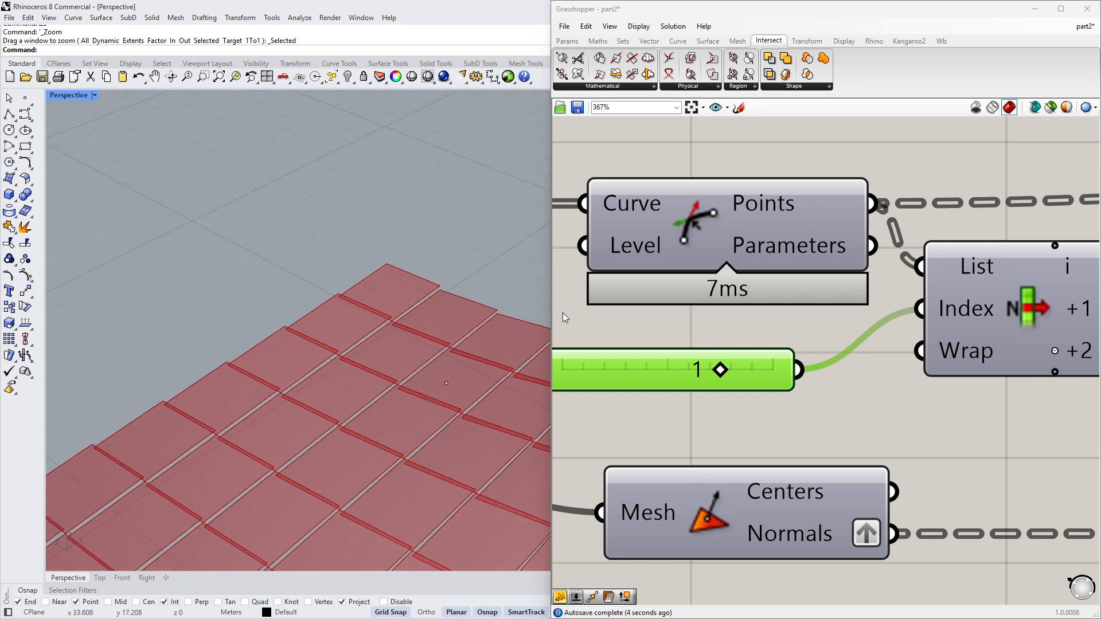
mouse_move(721, 373)
left_mouse_down()
mouse_move(755, 373)
mouse_move(636, 379)
mouse_move(706, 381)
left_mouse_up()
left_click_drag(815, 374, 817, 373)
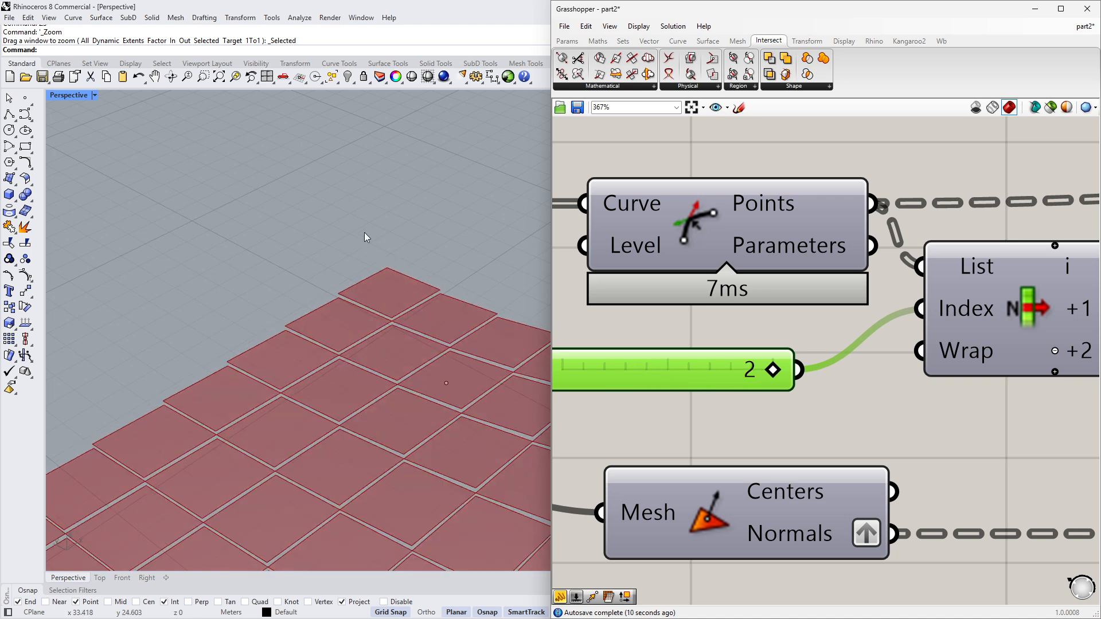
- Inspect the resulting panel pattern in the viewport
scroll(366, 235, "down", 6)
right_click_drag(389, 305, 373, 222)
right_click_drag(1084, 283, 834, 289)
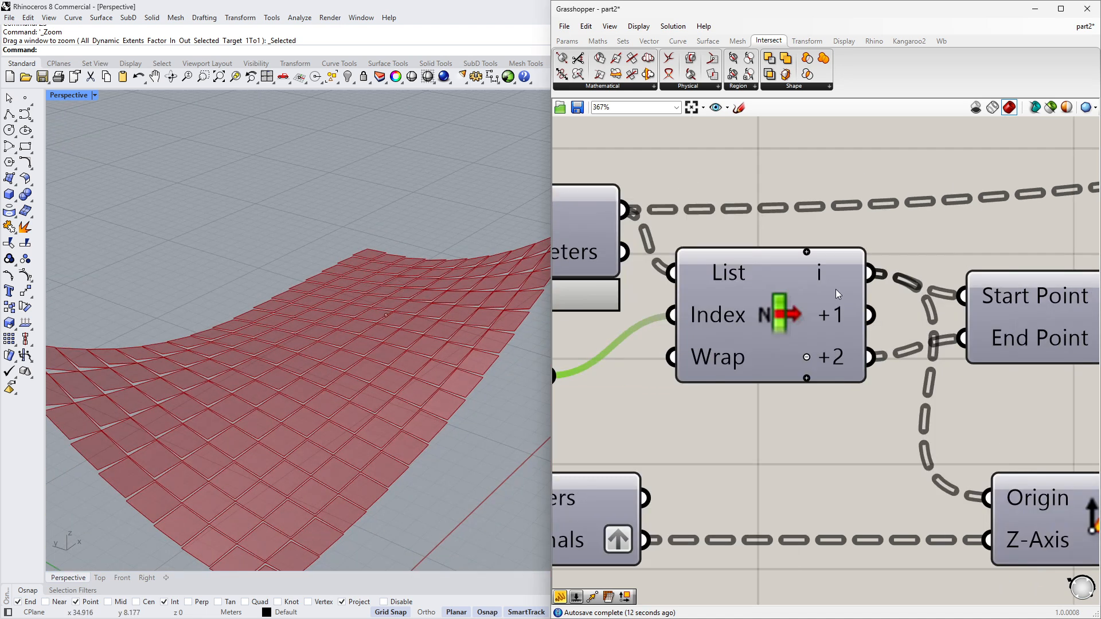
scroll(835, 289, "down", 4)
right_click_drag(1043, 332, 815, 321)
scroll(922, 482, "up", 3)
- Set the rotation angle slider to 11
left_click_drag(826, 509, 840, 506)
scroll(491, 382, "down", 3)
scroll(396, 330, "up", 3)
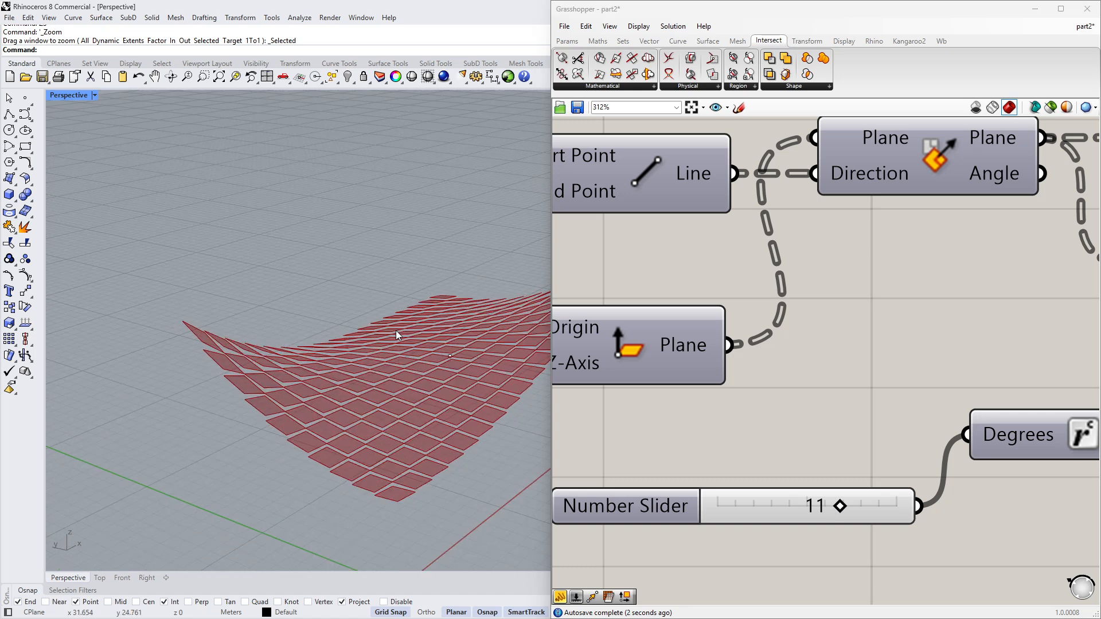
scroll(470, 379, "up", 6)
right_click_drag(472, 361, 405, 324)
scroll(405, 324, "down", 5)
scroll(843, 348, "down", 3)
right_click_drag(844, 349, 769, 367)
double_click(769, 433)
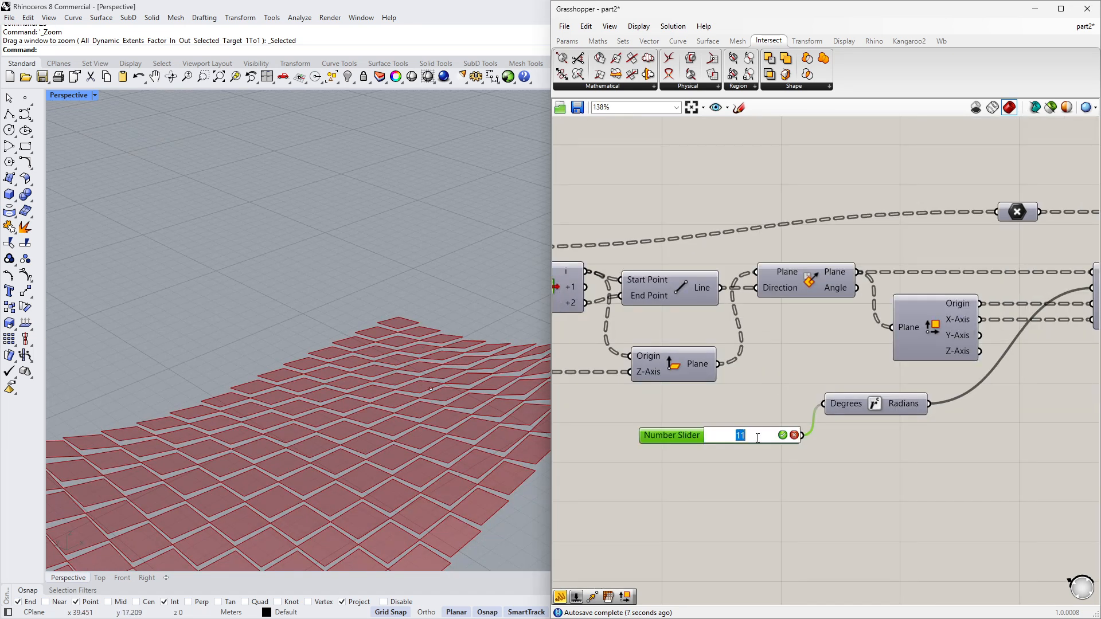
key("Return")
- Move the Boundary Surfaces component closer to the Polyline component
scroll(760, 434, "down", 3)
right_click_drag(981, 370, 639, 378)
scroll(817, 328, "up", 3)
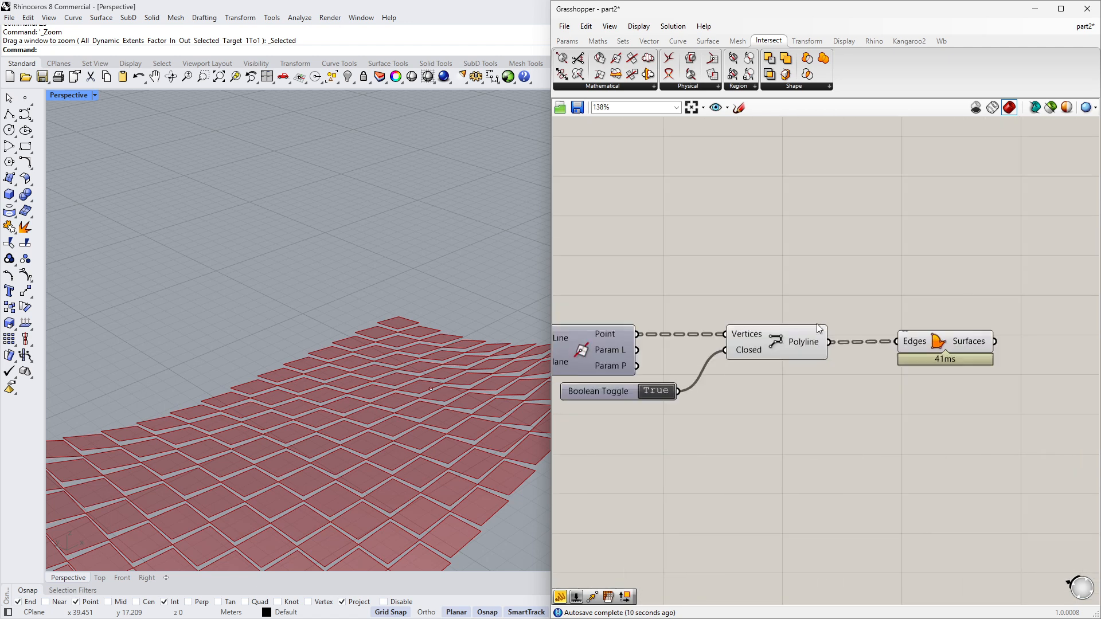
left_click_drag(935, 342, 913, 343)
left_click(860, 376)
left_click(772, 346)
middle_click(789, 402)
left_click(830, 368)
left_click(829, 370)
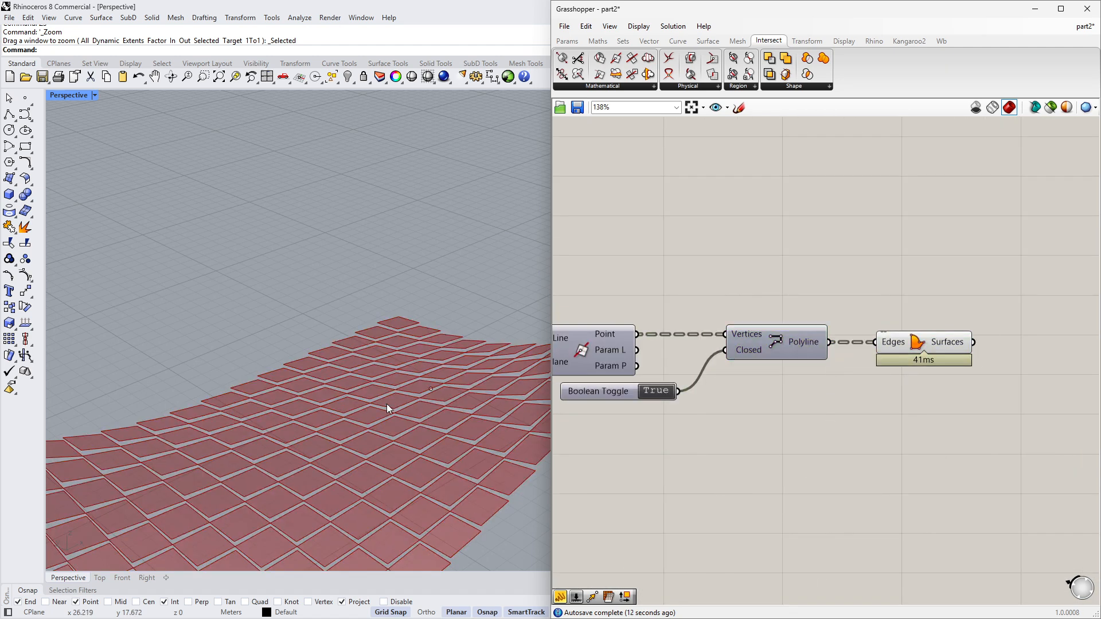
- Select and delete the stray point beside the roof in the Rhino viewport
scroll(433, 372, "down", 4)
right_click_drag(386, 403, 460, 343)
left_click_drag(468, 378, 465, 385)
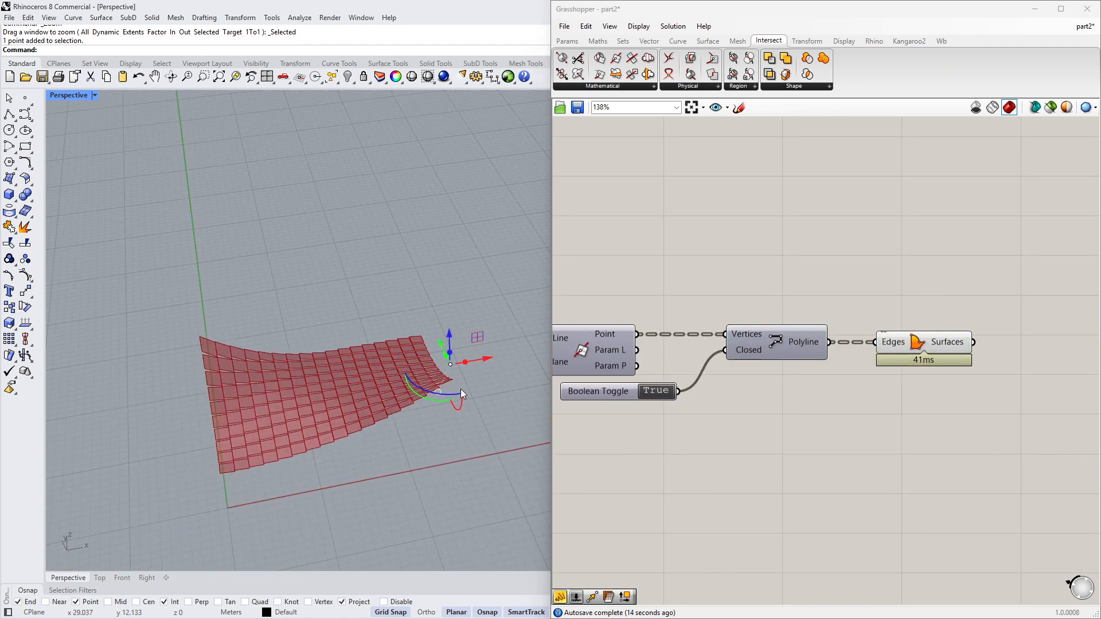
key("Delete")
right_click_drag(395, 426, 484, 397)
scroll(249, 314, "up", 3)
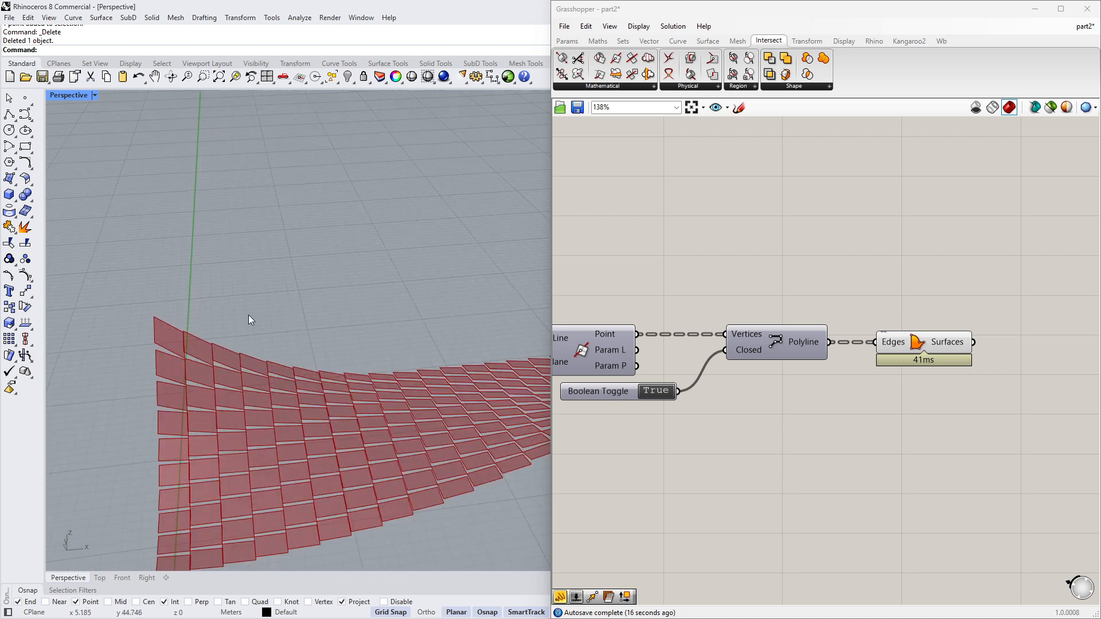
scroll(828, 380, "up", 2)
right_click_drag(888, 363, 707, 374)
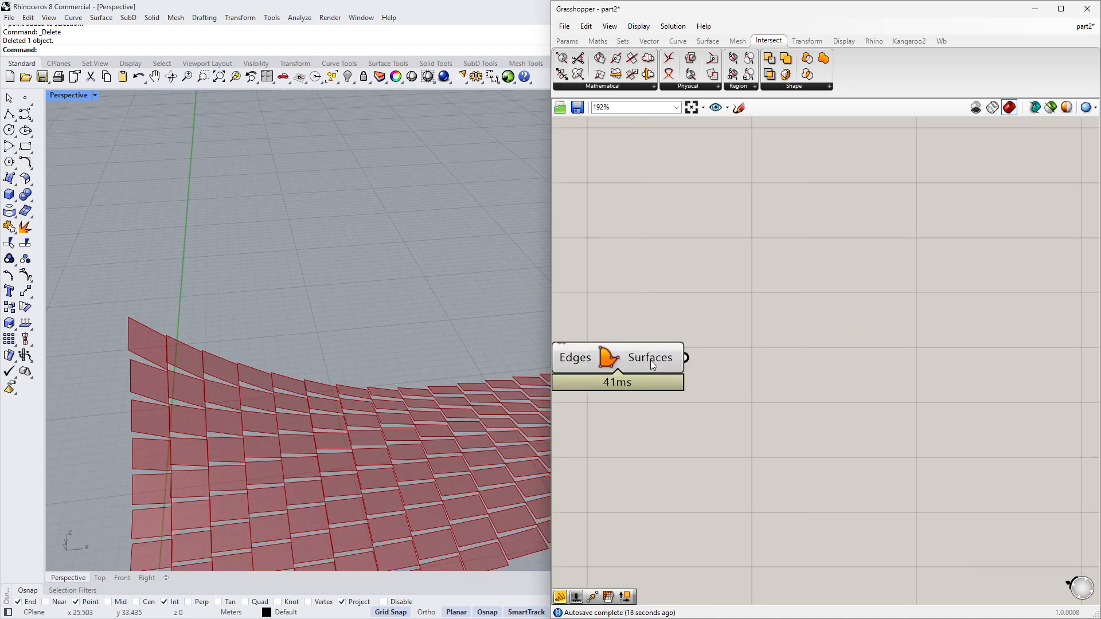
double_click(803, 379)
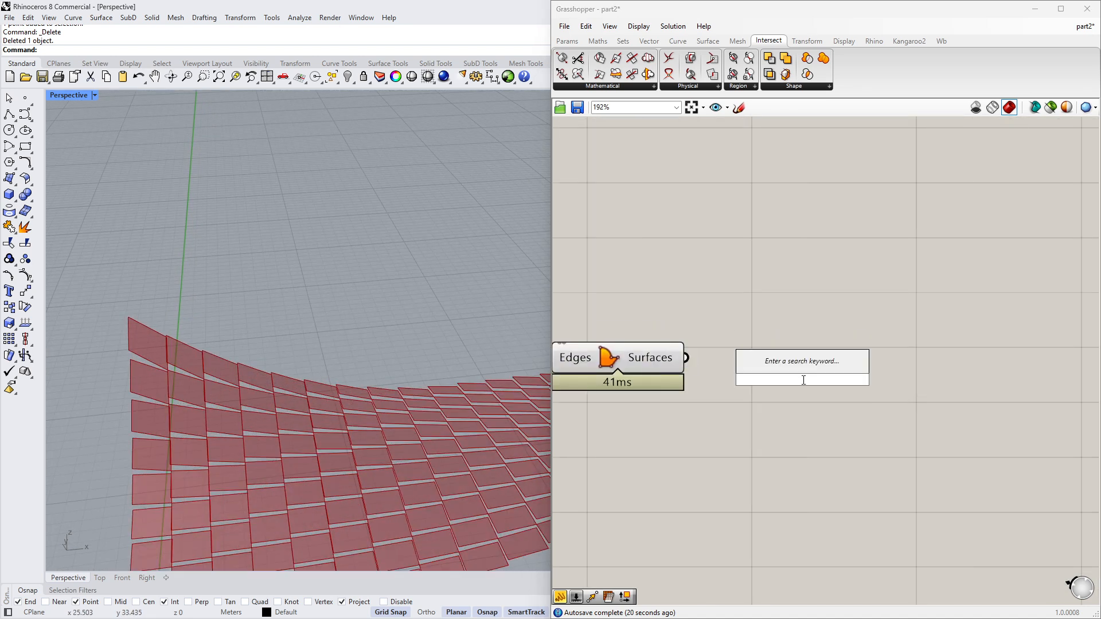
type("extr")
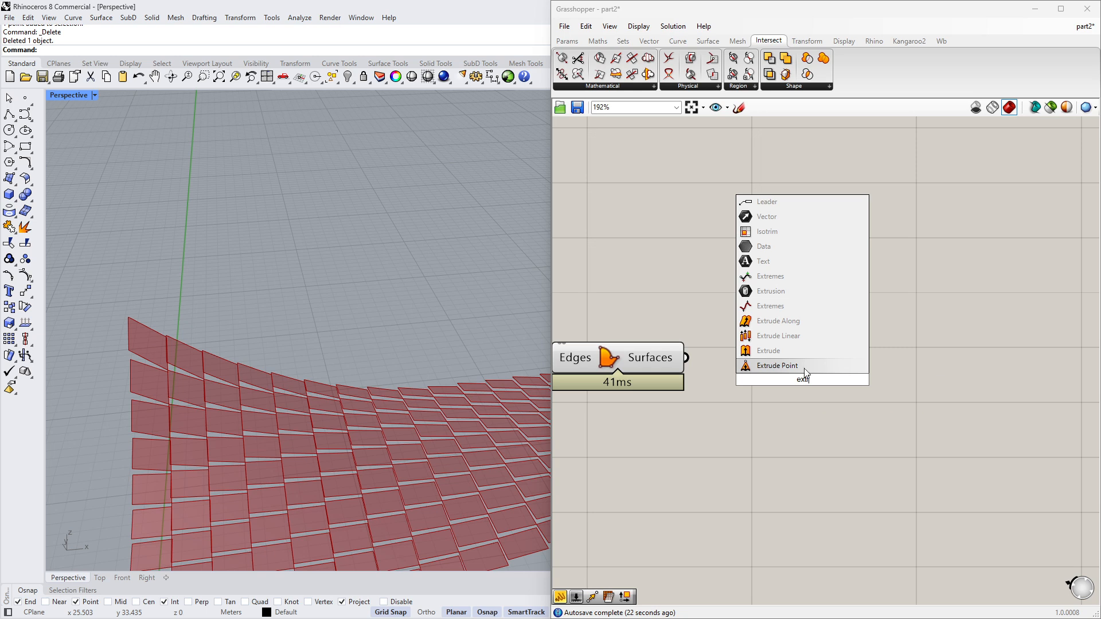
left_click(805, 365)
left_click(803, 370)
key("Delete")
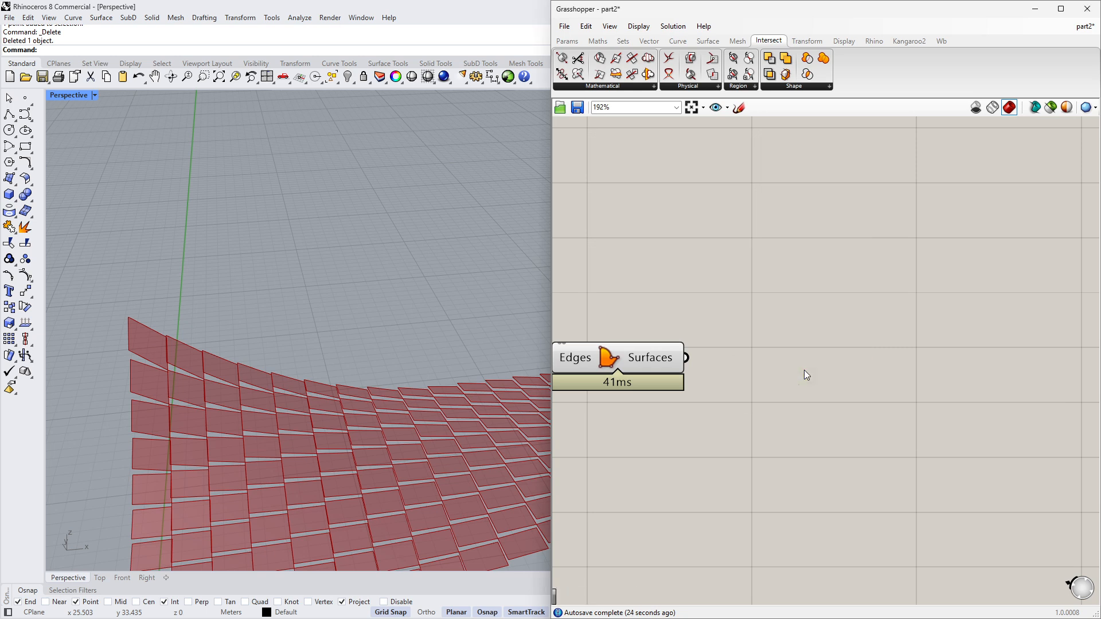
- Add an Extrude component and feed the boundary surfaces into its base input
double_click(804, 370)
type("extru")
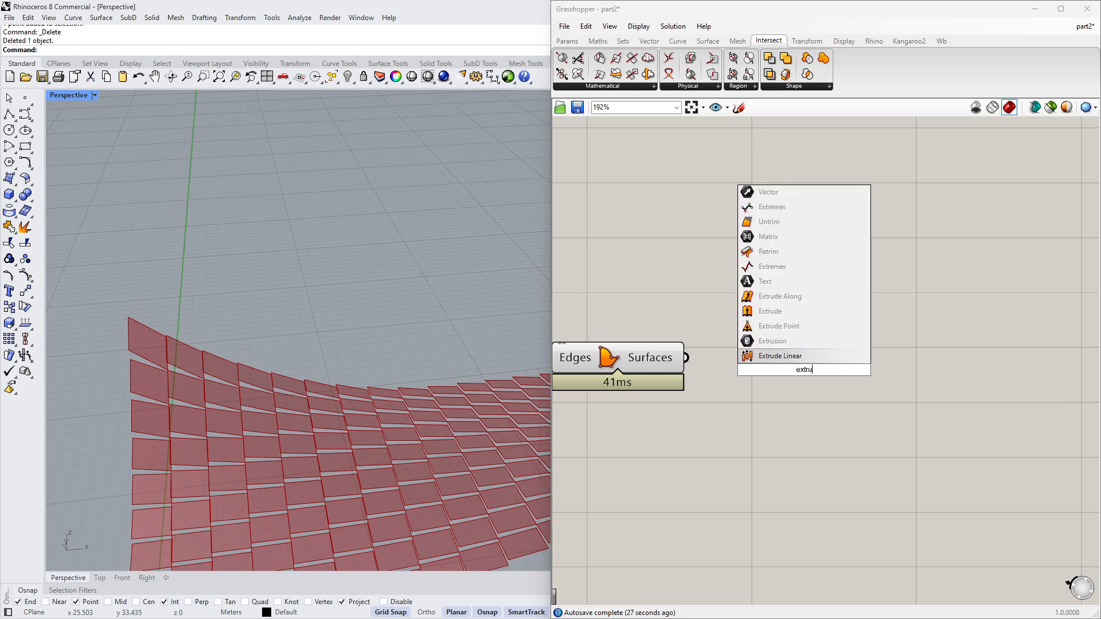
left_click(806, 311)
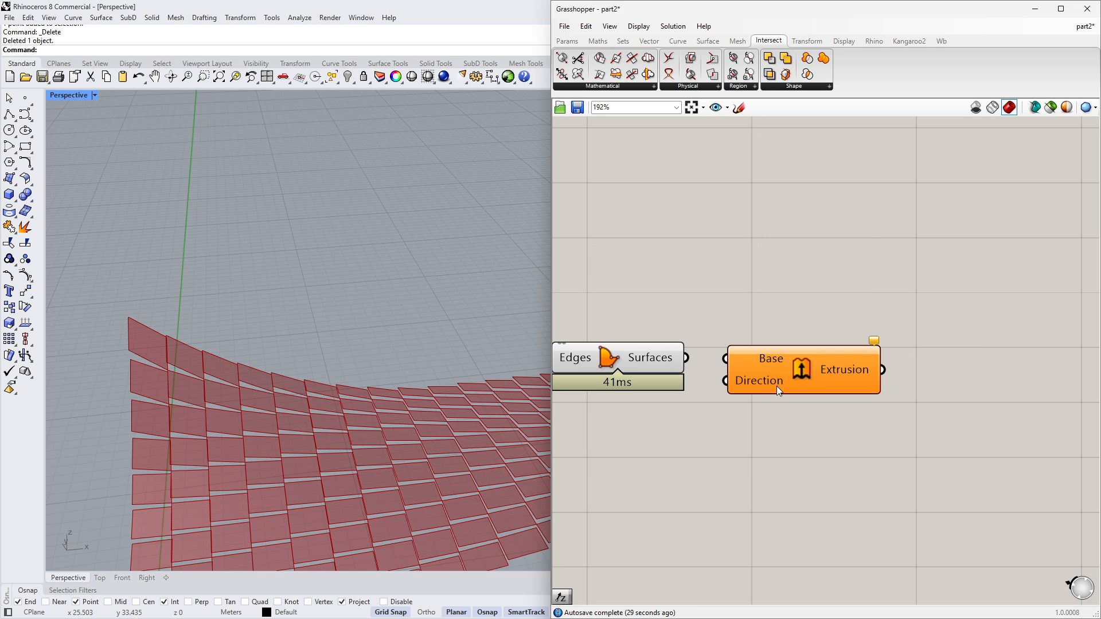
left_click_drag(776, 387, 894, 386)
left_click_drag(686, 357, 912, 366)
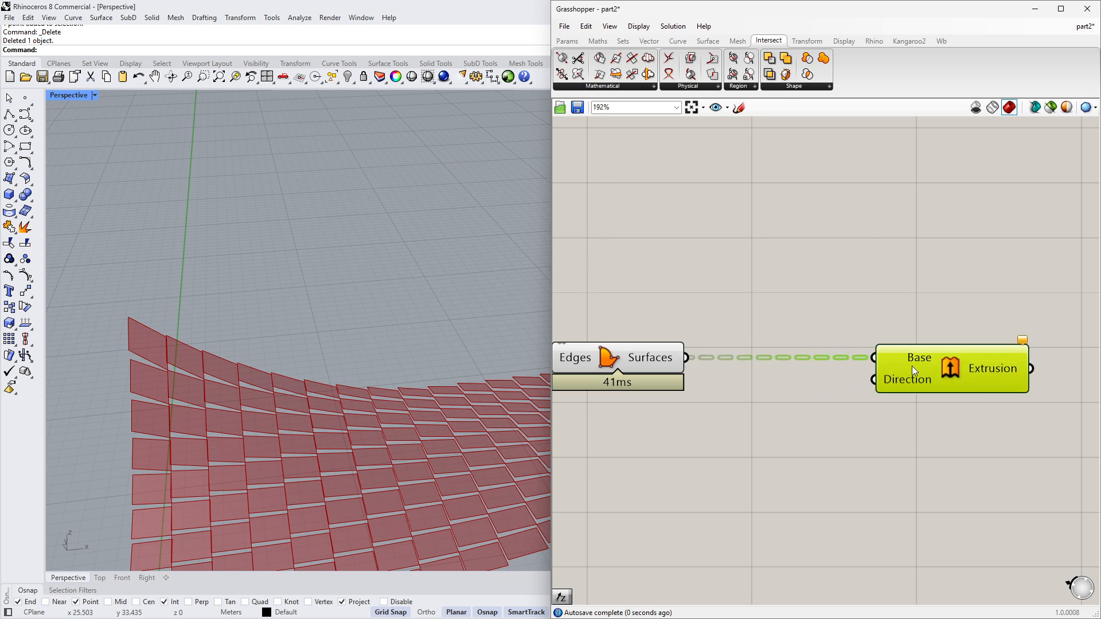
- Add a Unit Z vector component and connect it to the extrusion direction
double_click(801, 471)
type("unit z")
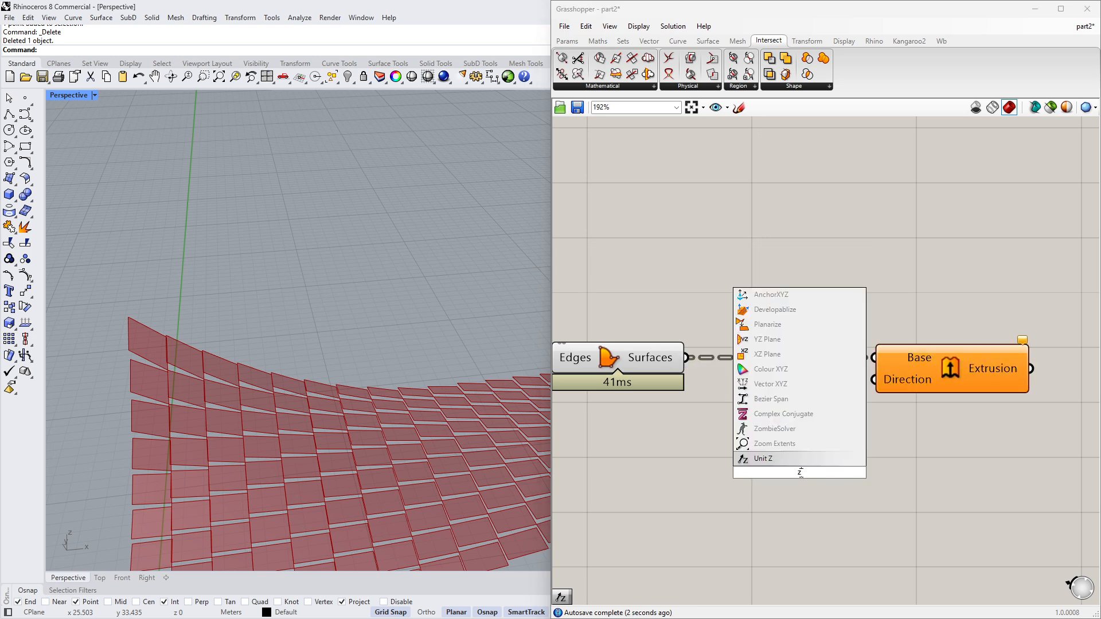
left_click(806, 457)
left_click_drag(811, 476, 781, 444)
right_click_drag(664, 472, 710, 473)
left_click_drag(891, 443, 924, 378)
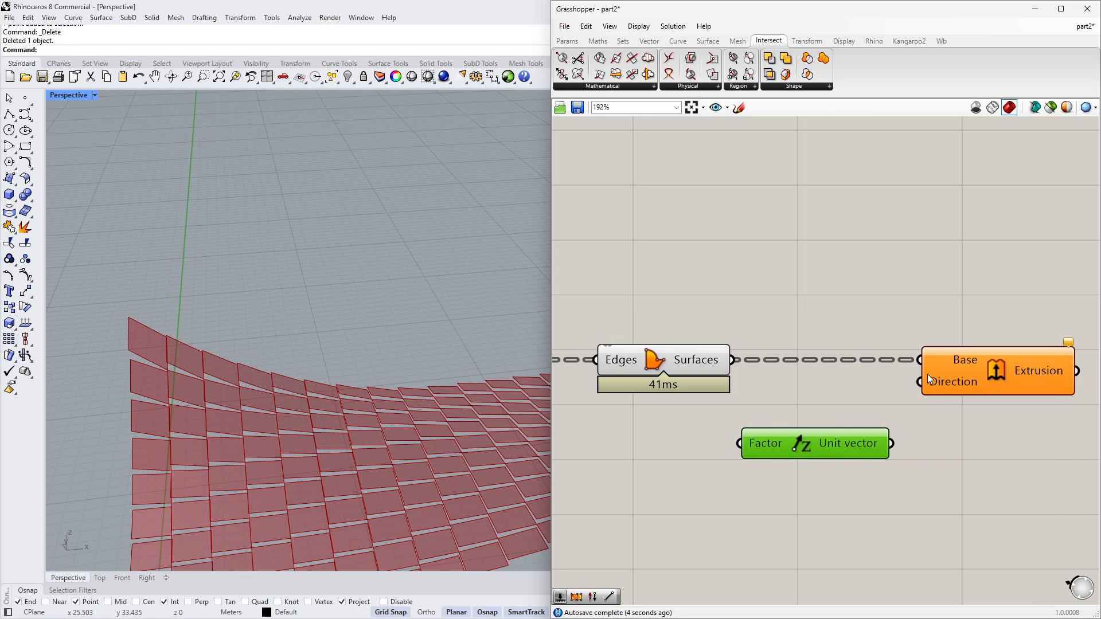
left_click_drag(821, 455, 847, 448)
- Insert a Negative component and connect its result to the Unit Z factor
left_click(669, 366)
middle_click(691, 442)
left_click(725, 413)
scroll(695, 454, "down", 2)
right_click_drag(695, 454, 830, 456)
left_click(927, 441)
double_click(778, 473)
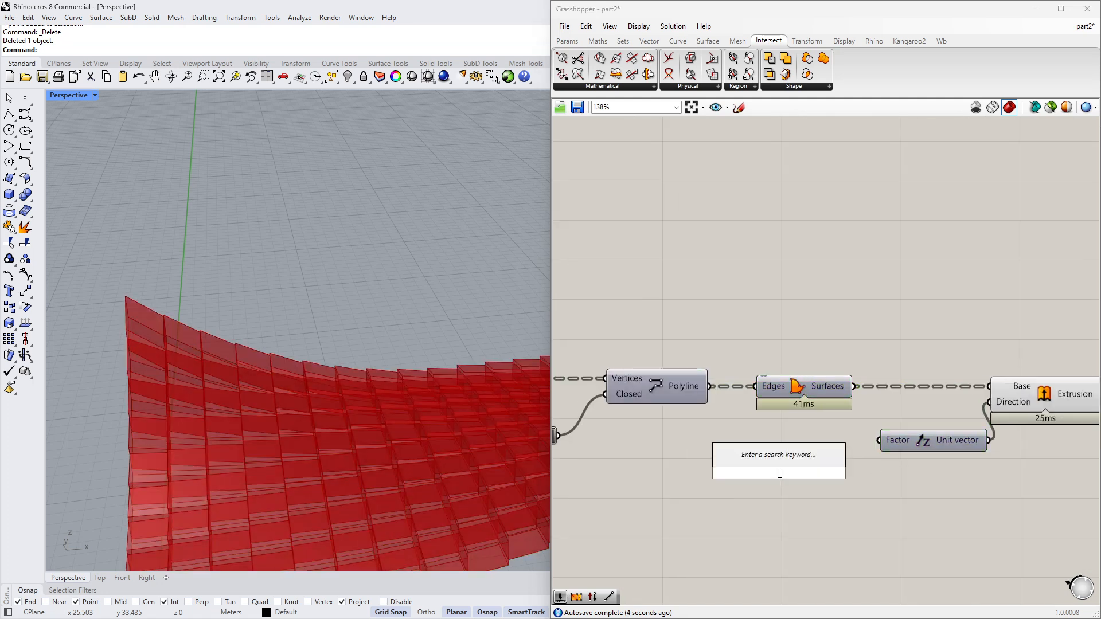
type("neg")
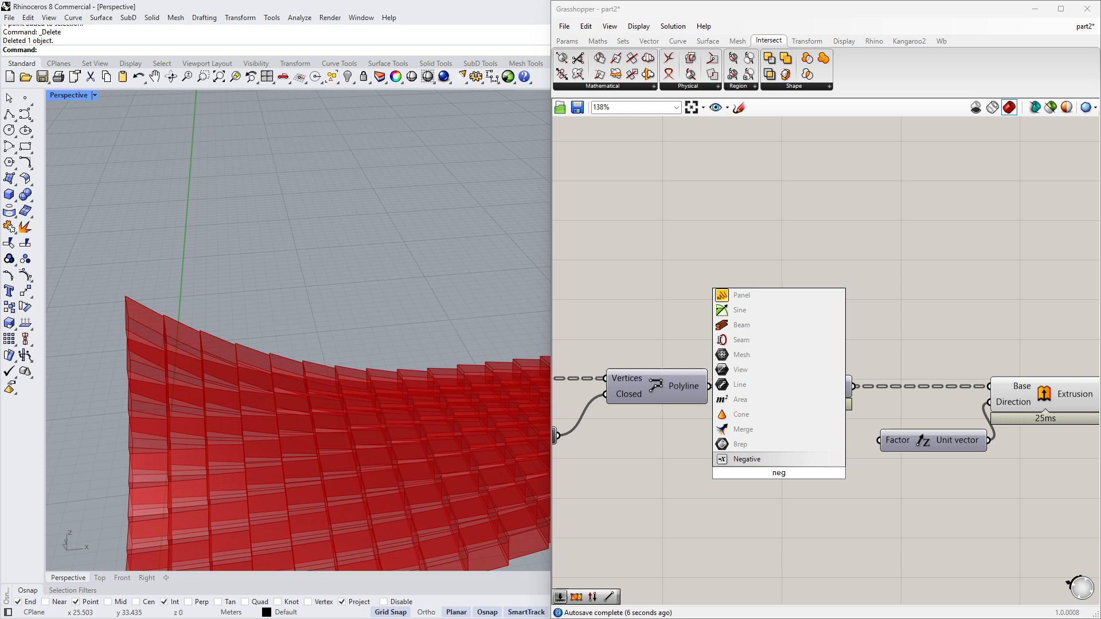
left_click(801, 460)
left_click_drag(879, 441, 832, 439)
right_click_drag(692, 461, 749, 492)
left_click(745, 504)
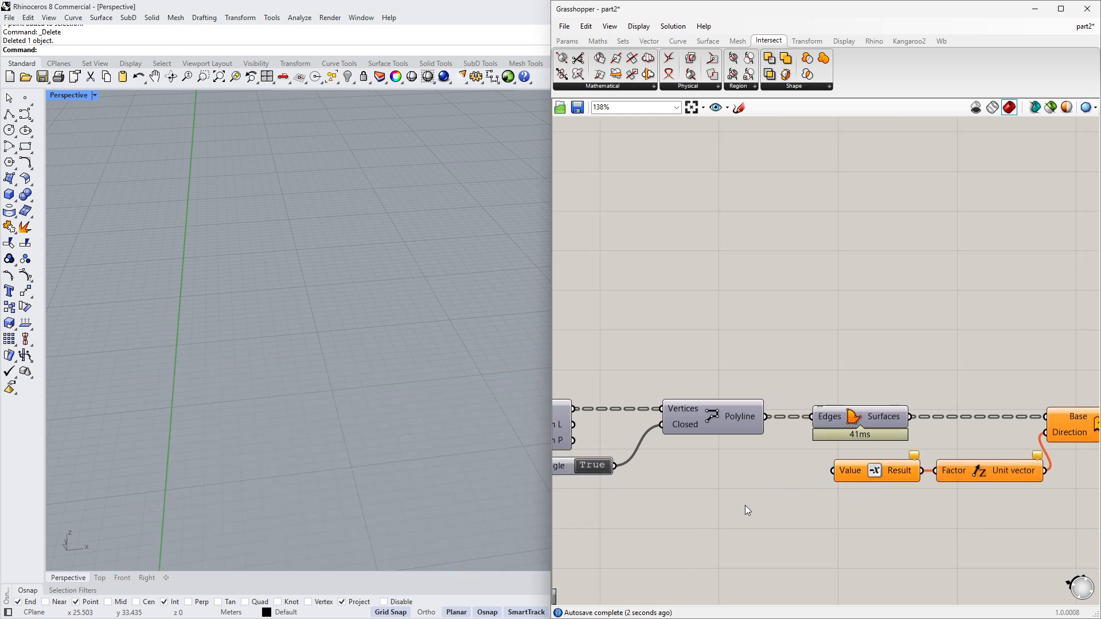
- Add a number slider ranging from 0 to 2 and connect it to the Negative component's input
double_click(745, 504)
type("0<2.000")
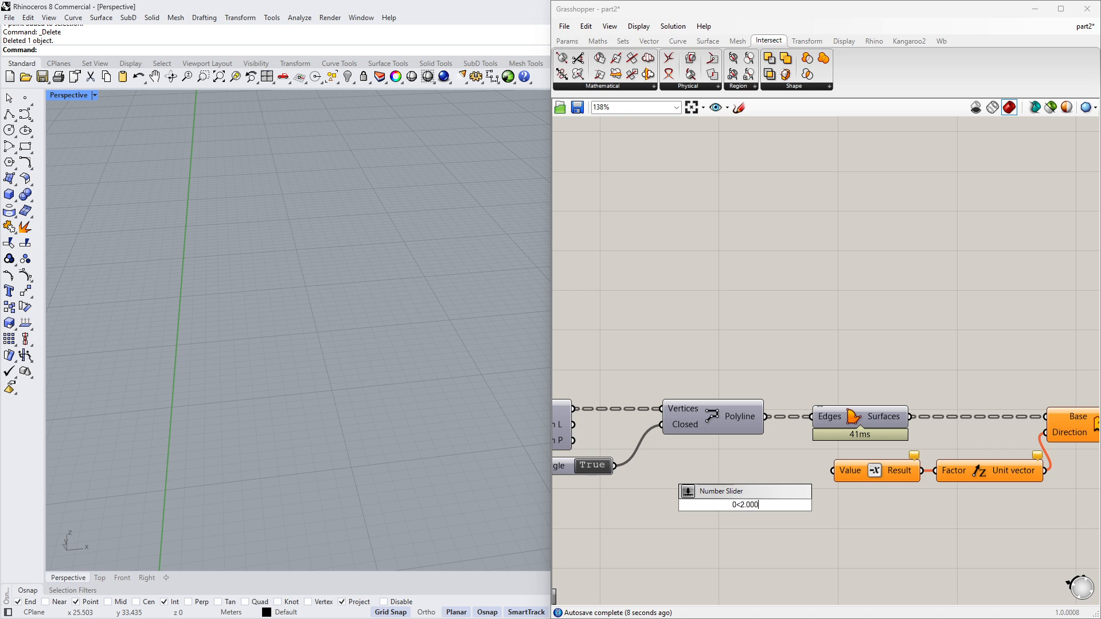
key("Return")
left_click_drag(833, 472, 826, 505)
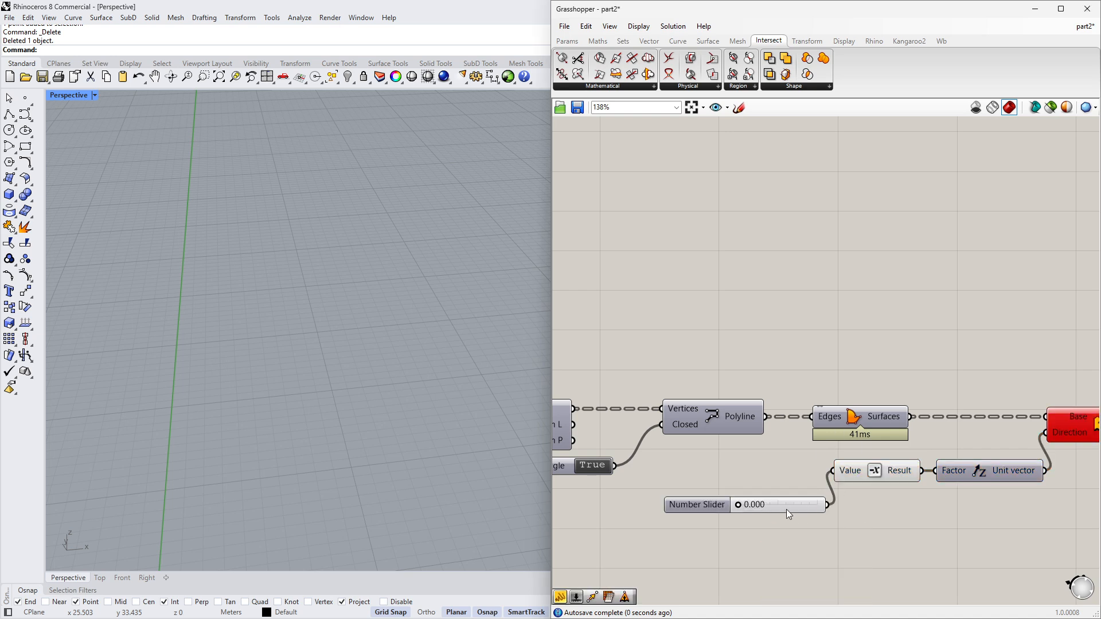
left_click_drag(713, 508, 734, 478)
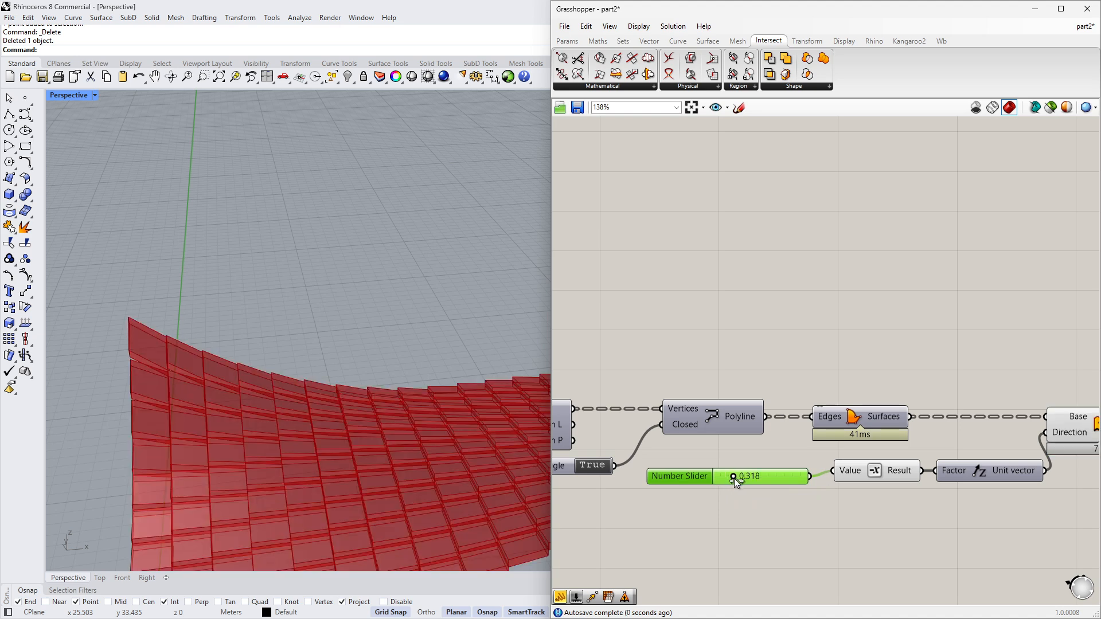
- Set the thickness slider to 0.5
double_click(763, 481)
type("0.5")
key("Return")
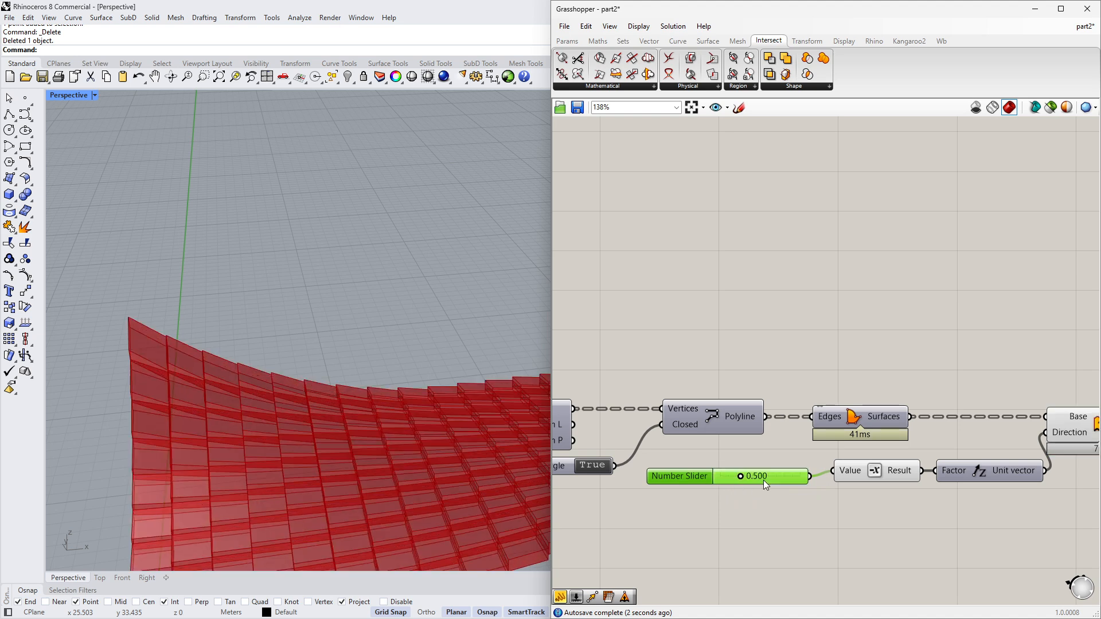
- Orbit and zoom the viewport to inspect the extruded panels
scroll(340, 461, "down", 5)
scroll(423, 435, "up", 5)
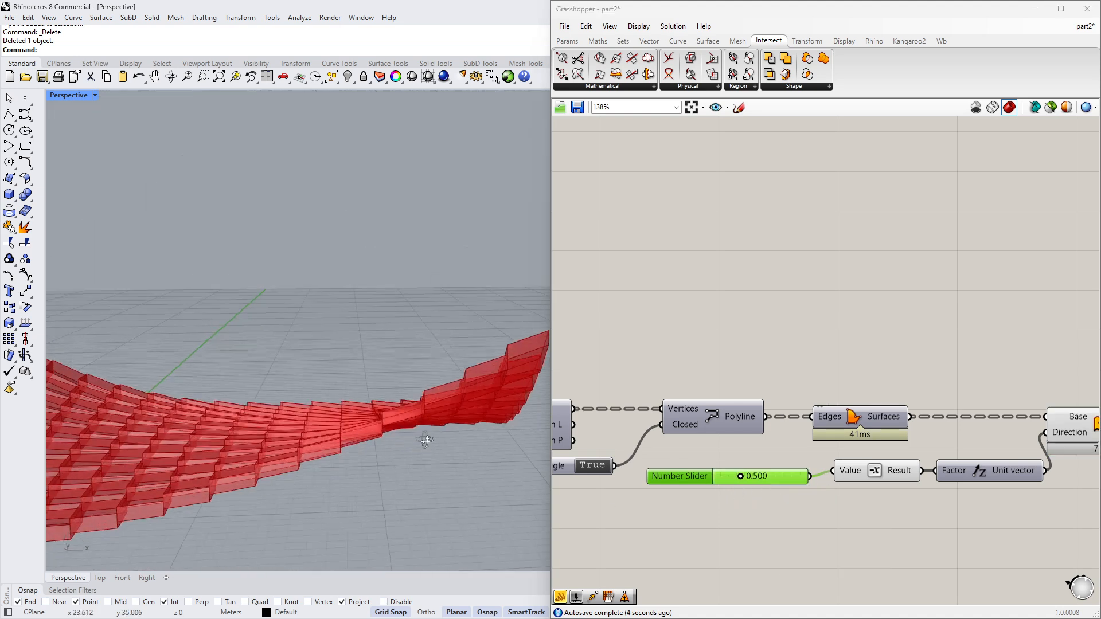
right_click_drag(422, 435, 270, 447)
scroll(303, 409, "up", 4)
scroll(304, 407, "down", 5)
right_click_drag(312, 410, 493, 437)
right_click_drag(378, 441, 466, 409)
scroll(652, 386, "down", 3)
right_click_drag(927, 447, 895, 448)
scroll(894, 435, "up", 4)
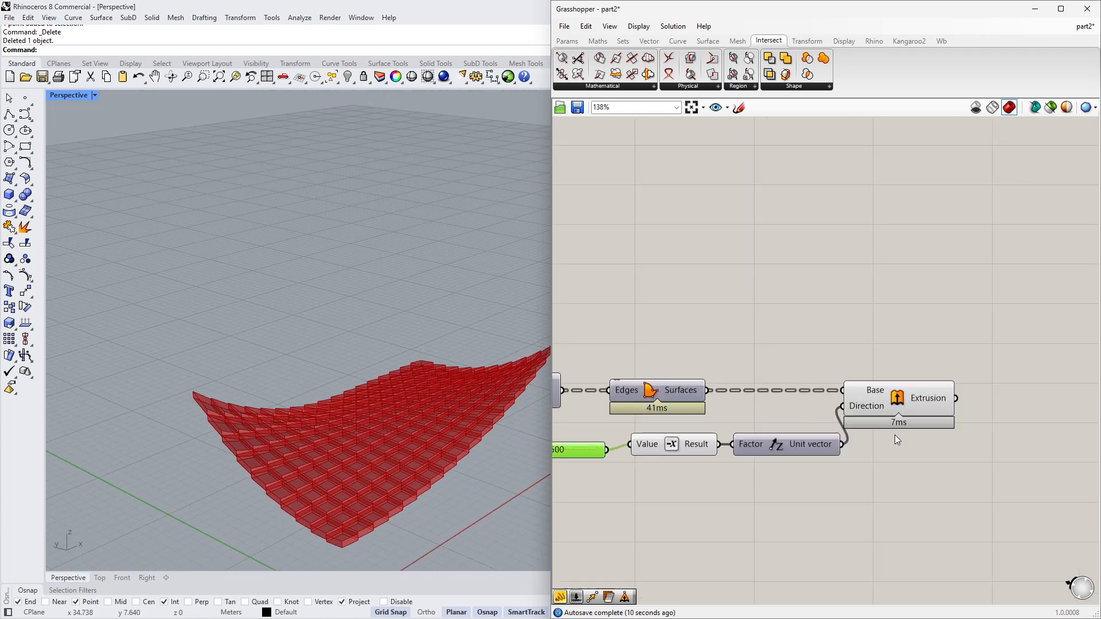
- Add a Move component to the canvas next to the Extrude component
scroll(717, 459, "down", 2)
right_click_drag(718, 458, 745, 462)
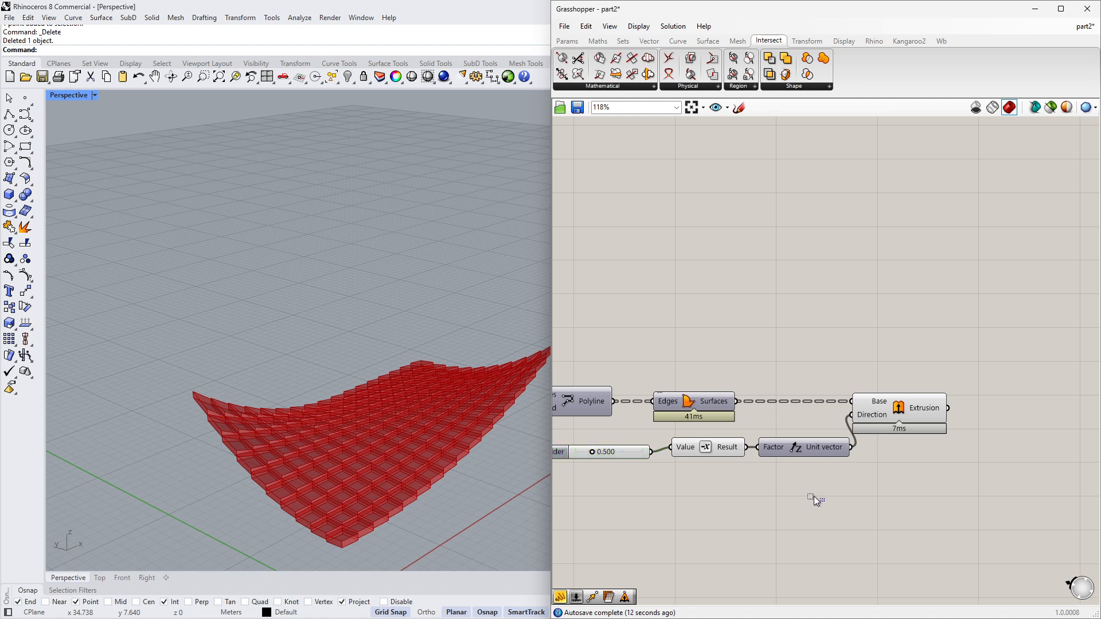
left_click_drag(814, 496, 619, 434)
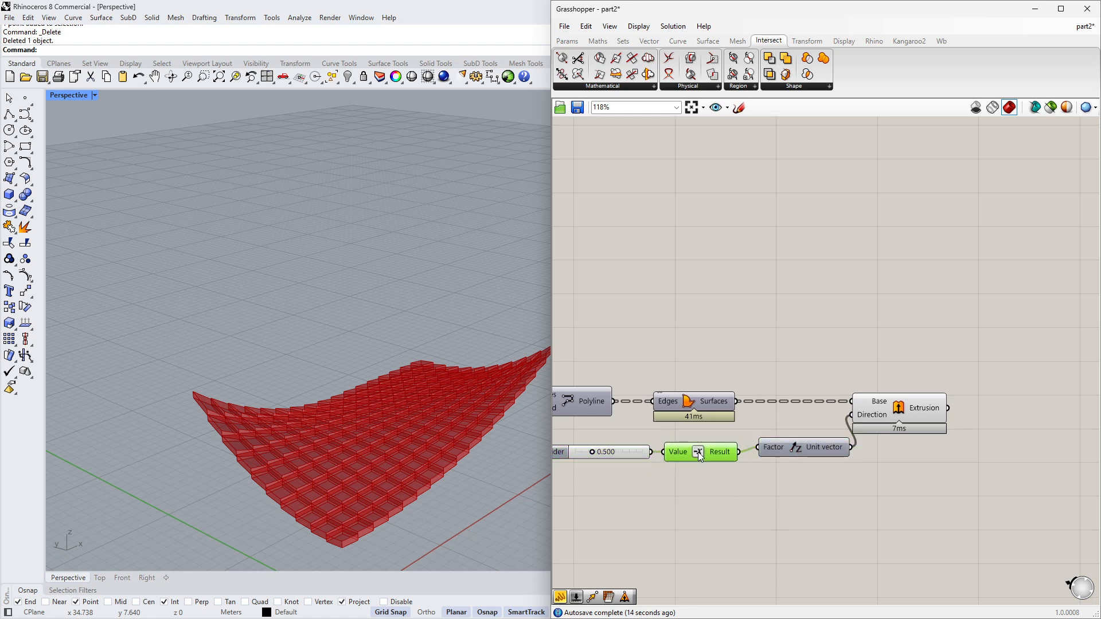
left_click(907, 413)
left_click(878, 489)
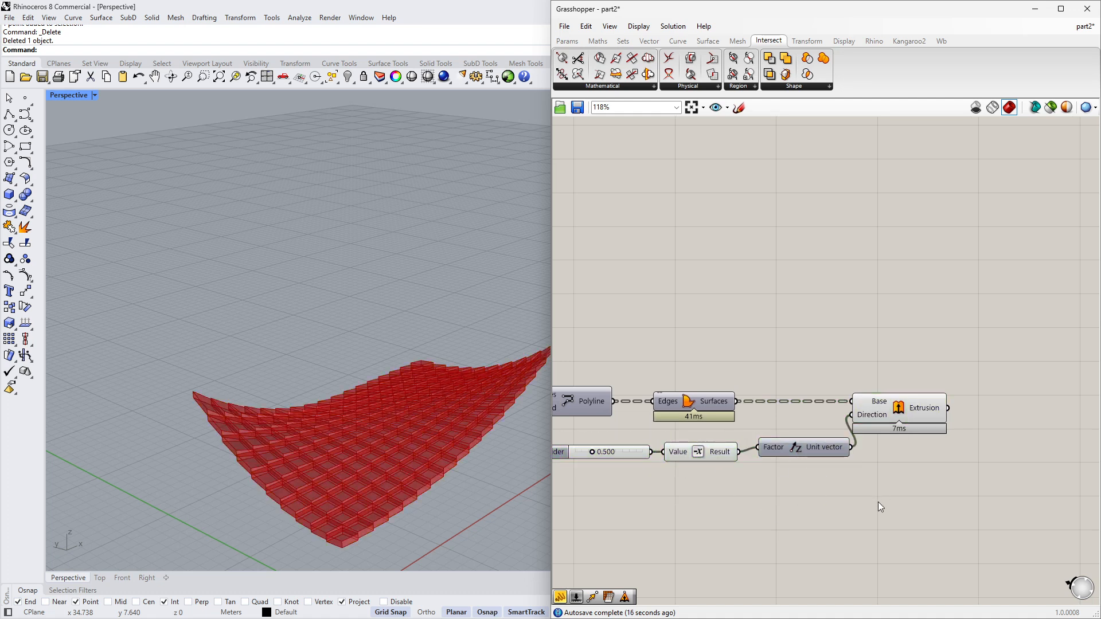
double_click(878, 501)
type("move")
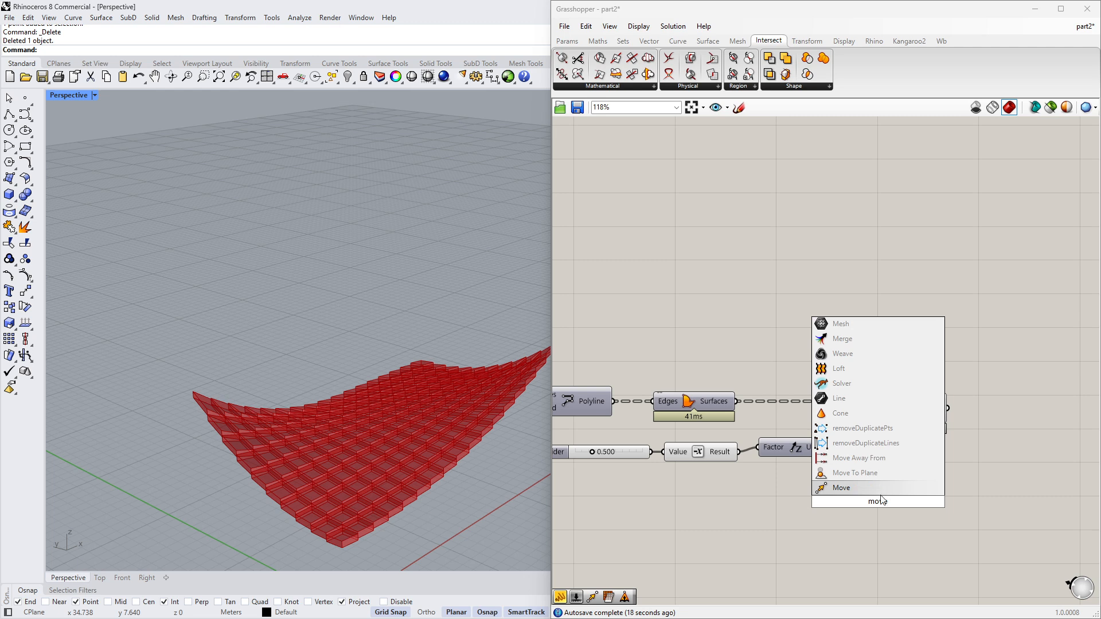
key("Return")
scroll(769, 455, "up", 2)
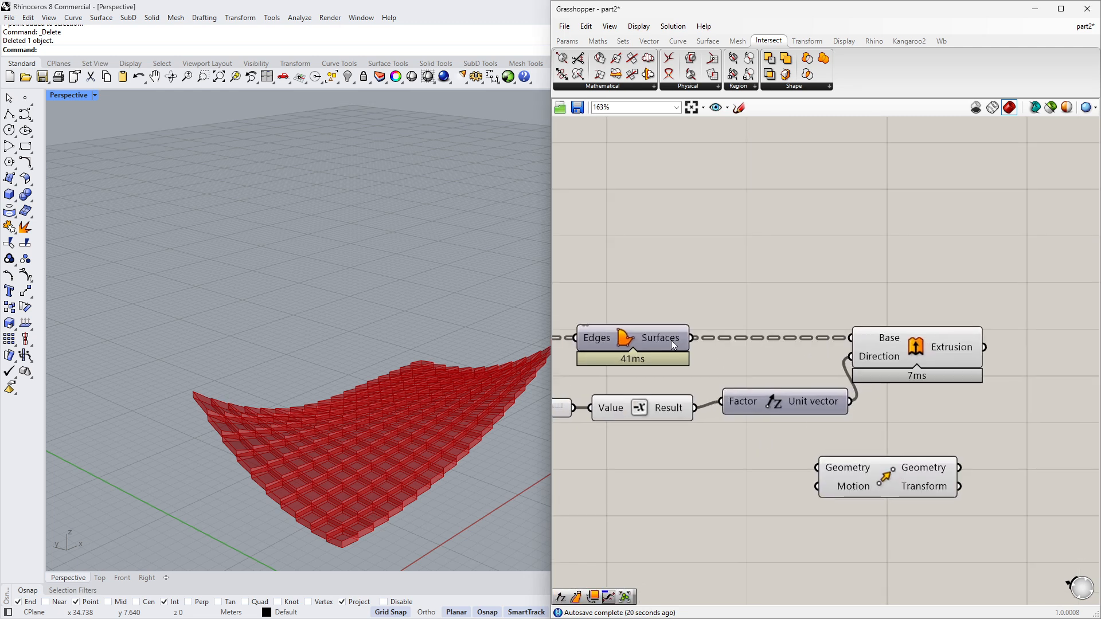
- Connect the boundary surfaces and the Z vector to the Move component's geometry and motion inputs
mouse_move(671, 343)
right_click_drag(568, 435, 657, 421)
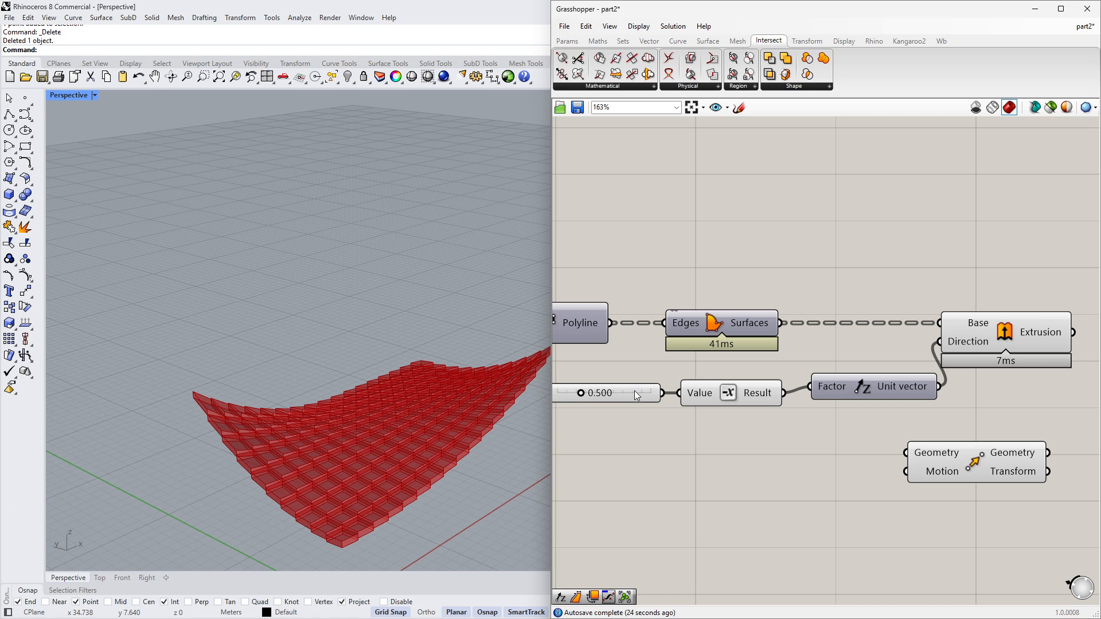
right_click_drag(820, 342, 796, 339)
left_click_drag(758, 324, 952, 474)
right_click_drag(524, 470, 430, 396)
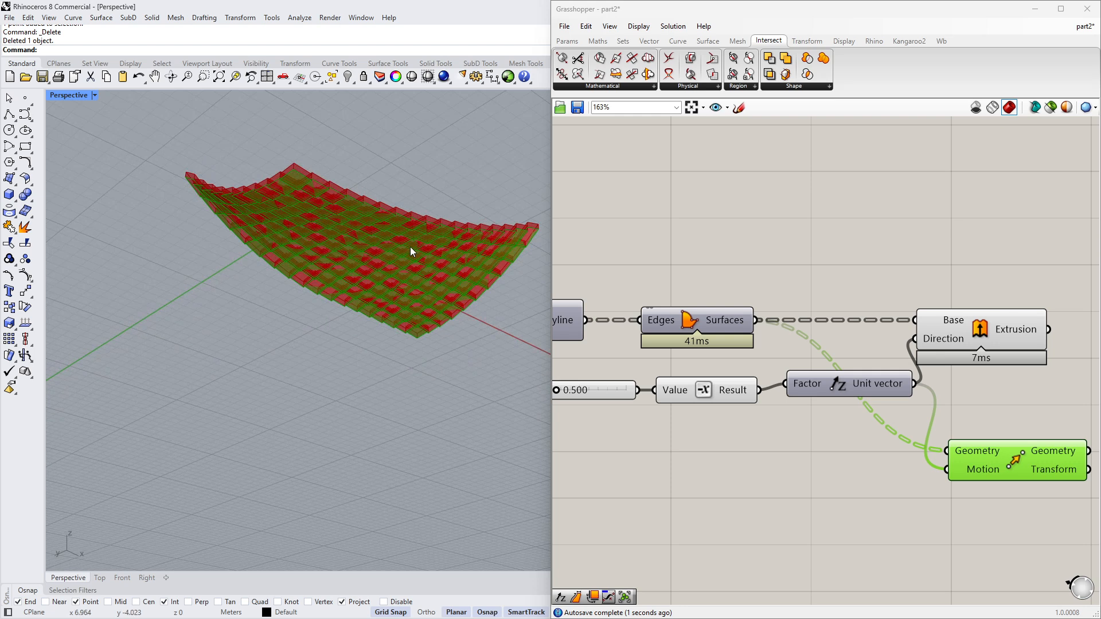
scroll(1027, 383, "down", 3)
- Rearrange the slider, Negative and Unit Z components below the surface chain
right_click_drag(1027, 383, 943, 399)
left_click_drag(913, 362, 930, 361)
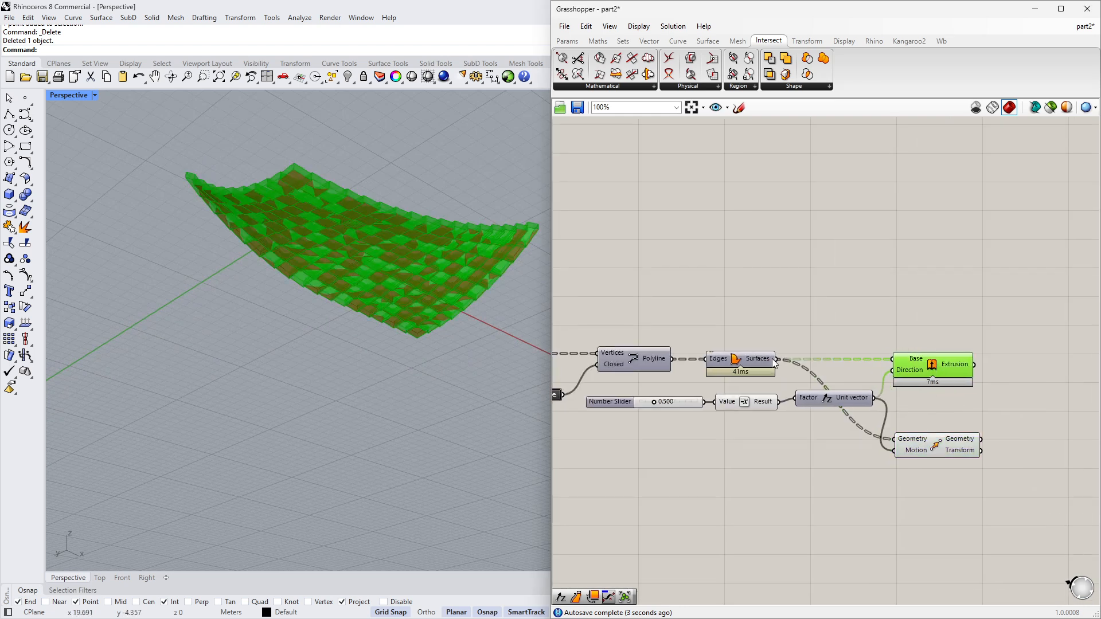
left_click_drag(844, 393, 841, 396)
left_click_drag(836, 466, 667, 403)
left_click_drag(818, 404, 767, 442)
left_click_drag(947, 365, 928, 365)
left_click_drag(790, 460, 637, 426)
left_click_drag(774, 439, 745, 449)
left_click(743, 361)
- Add a Surface parameter fed by the boundary surfaces output
double_click(907, 327)
type("sr")
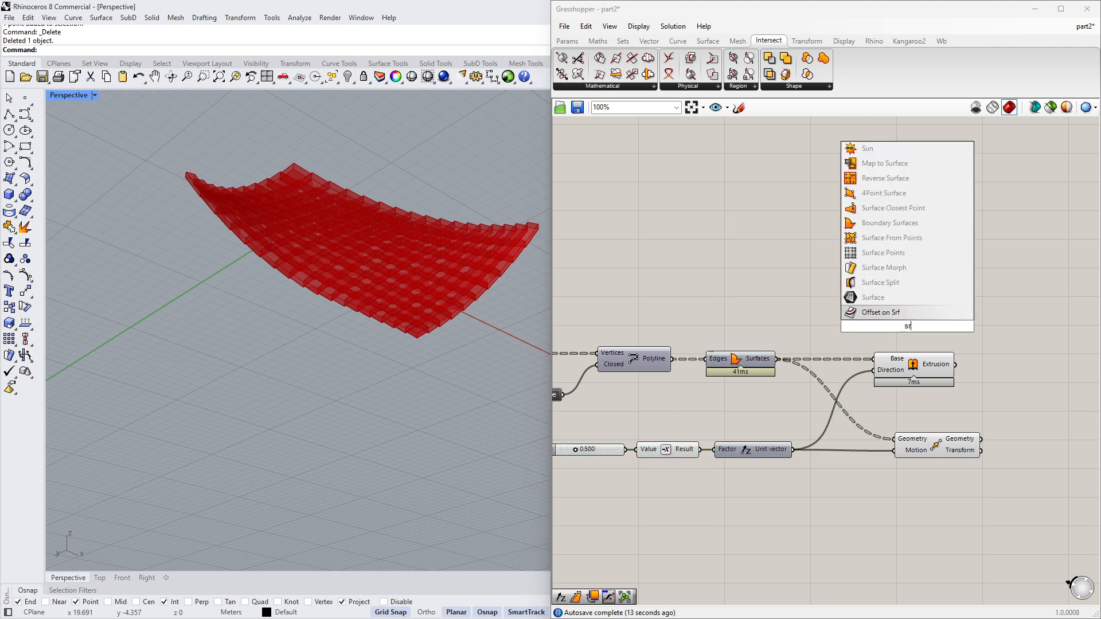
left_click(909, 297)
left_click_drag(778, 359, 892, 327)
left_click_drag(913, 370, 930, 369)
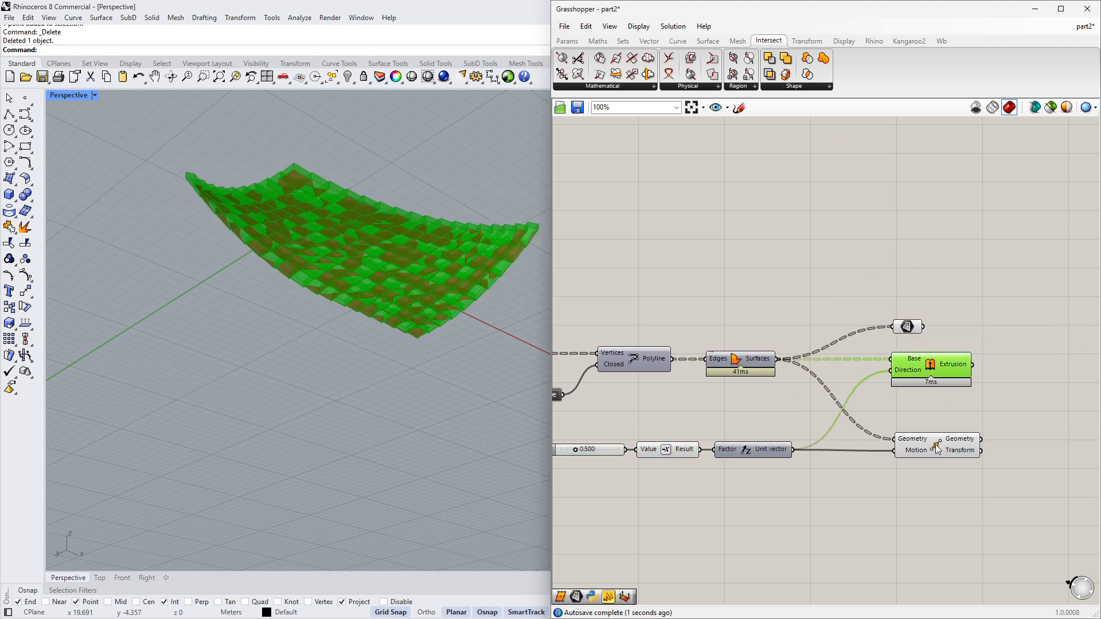
left_click_drag(935, 445, 929, 445)
- Group the Surface parameter, Extrude and Move components together
left_click_drag(868, 300, 1038, 512)
key("ctrl+g")
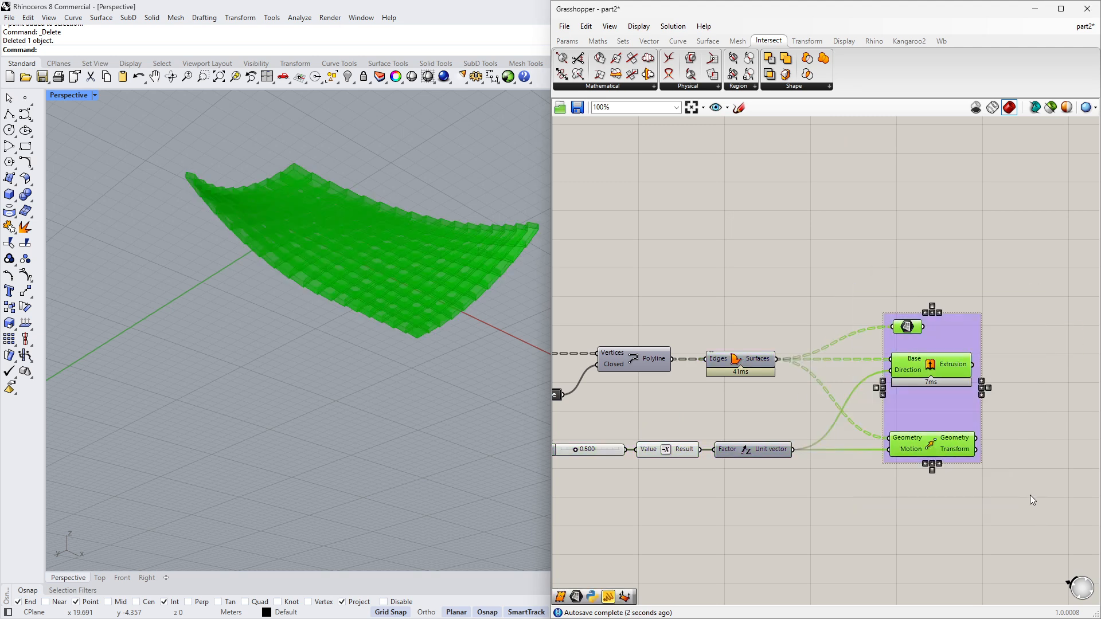
left_click(1029, 494)
- Bake the grouped components' geometry into the Rhino document
scroll(976, 342, "up", 3)
right_click_drag(455, 334, 416, 424)
scroll(837, 315, "down", 3)
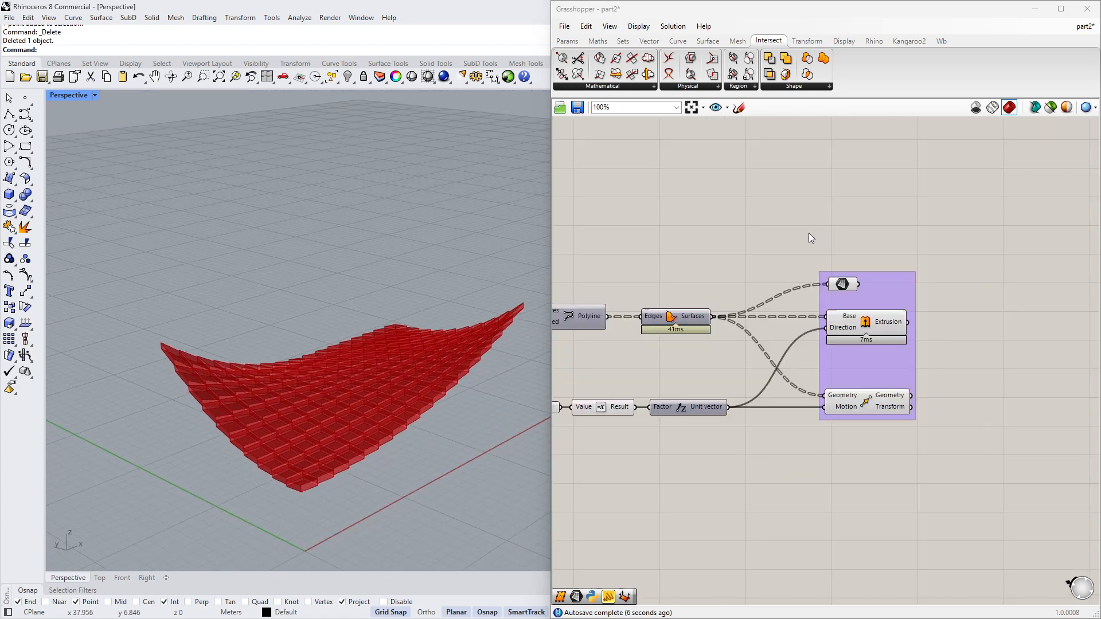
left_click_drag(800, 229, 941, 435)
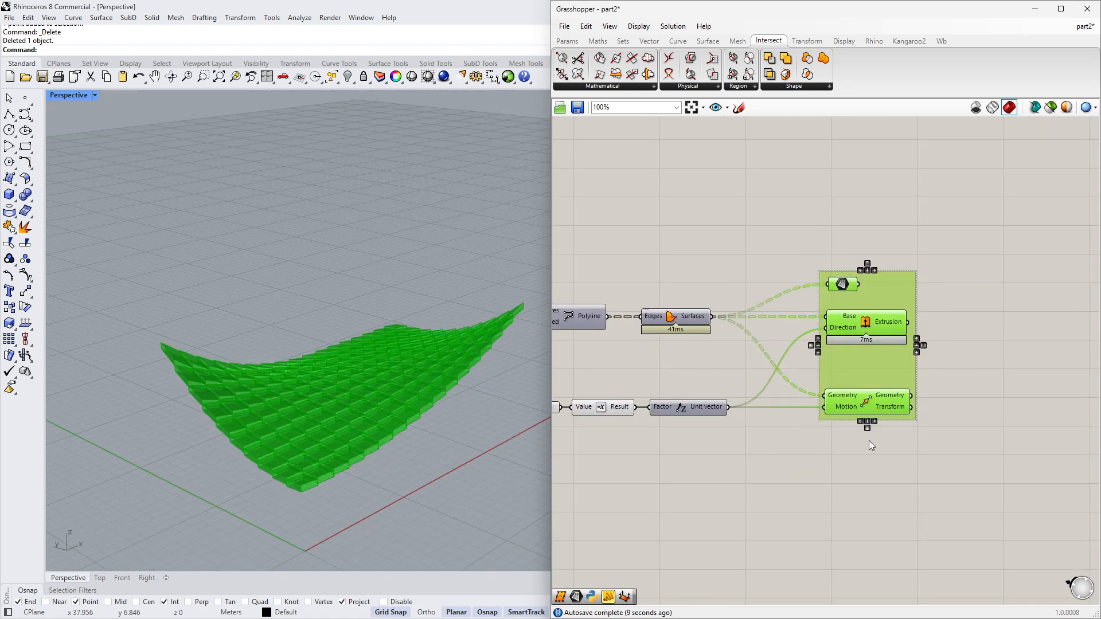
key("Insert")
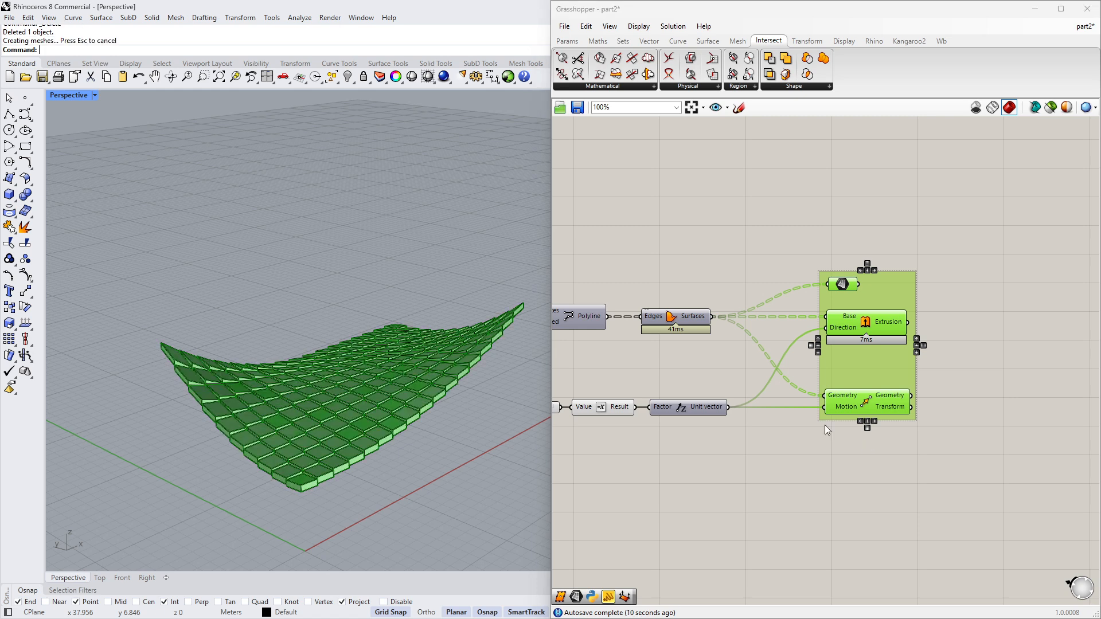
left_click(671, 26)
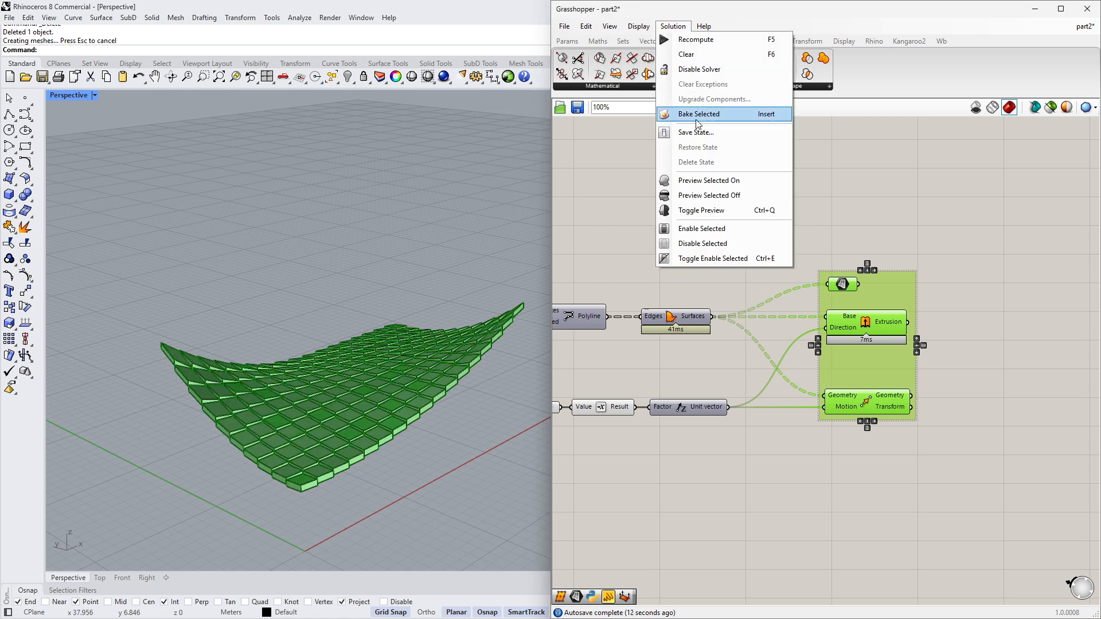
left_click(720, 368)
right_click_drag(605, 408, 663, 404)
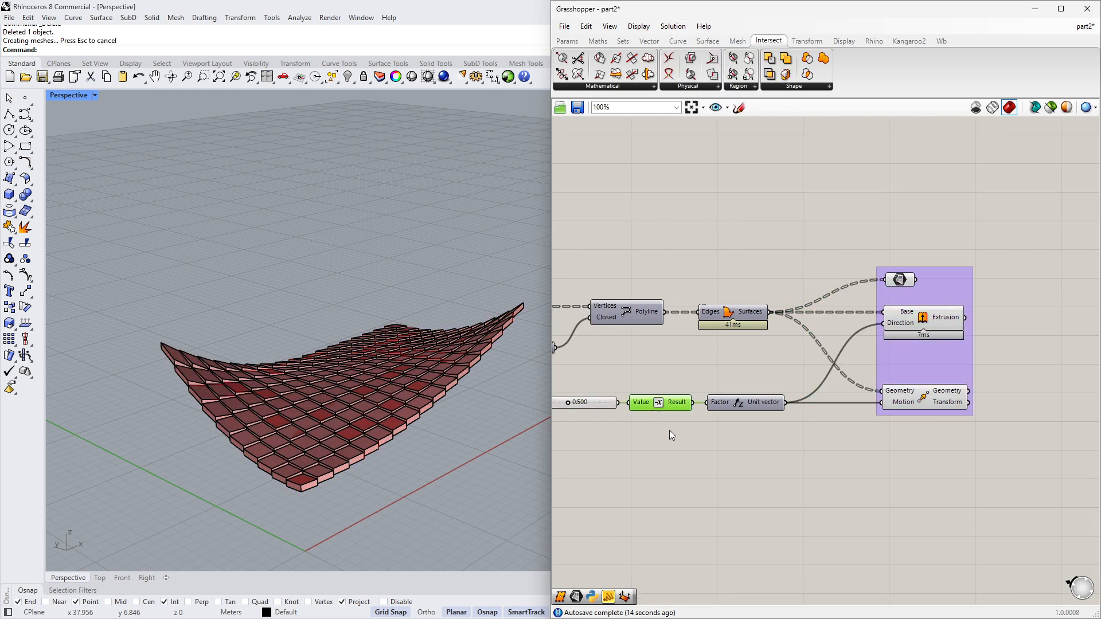
left_click_drag(704, 188, 969, 441)
middle_click(783, 461)
left_click(806, 446)
left_click(818, 473)
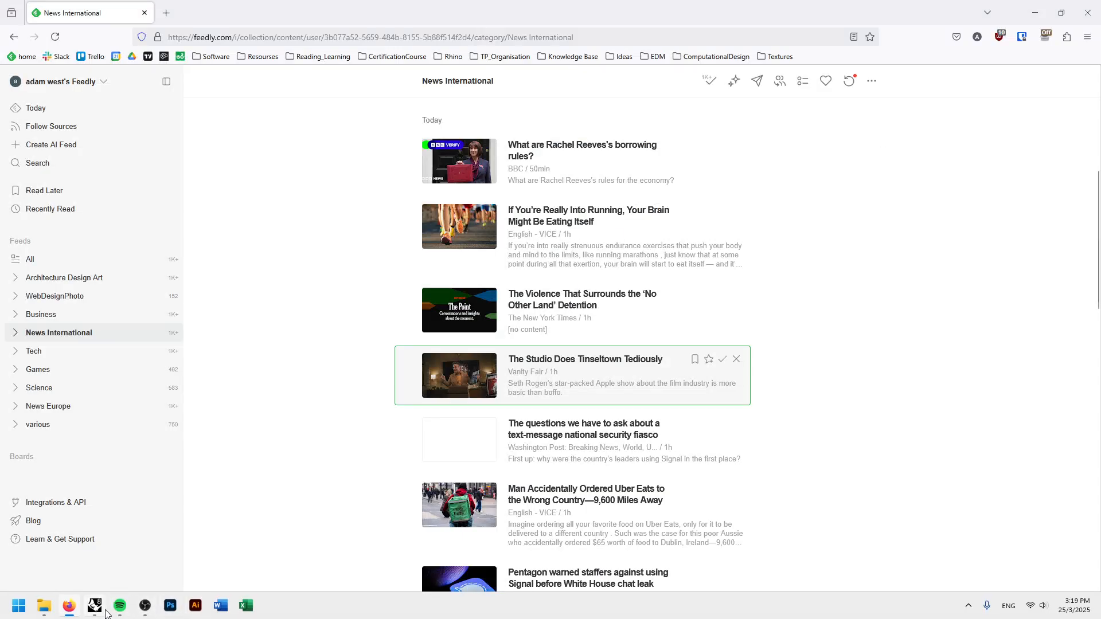
- Switch to Rhino, maximize it and set the Perspective viewport to Rendered display mode
left_click(99, 607)
right_click_drag(281, 508, 313, 536)
left_click(1035, 12)
right_click_drag(593, 288, 411, 424)
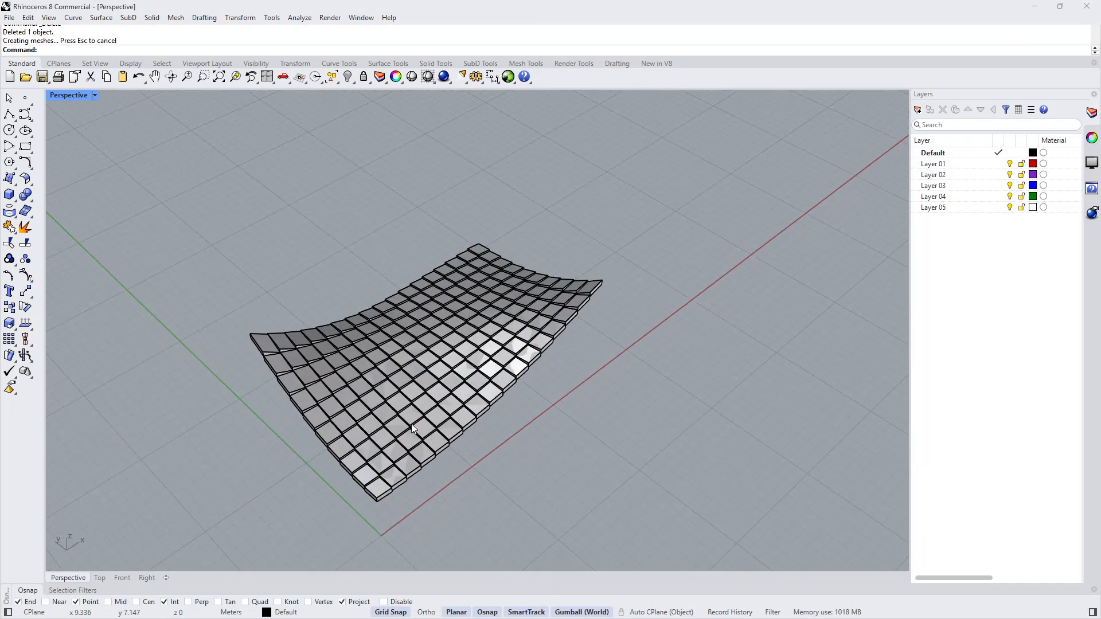
scroll(443, 342, "up", 5)
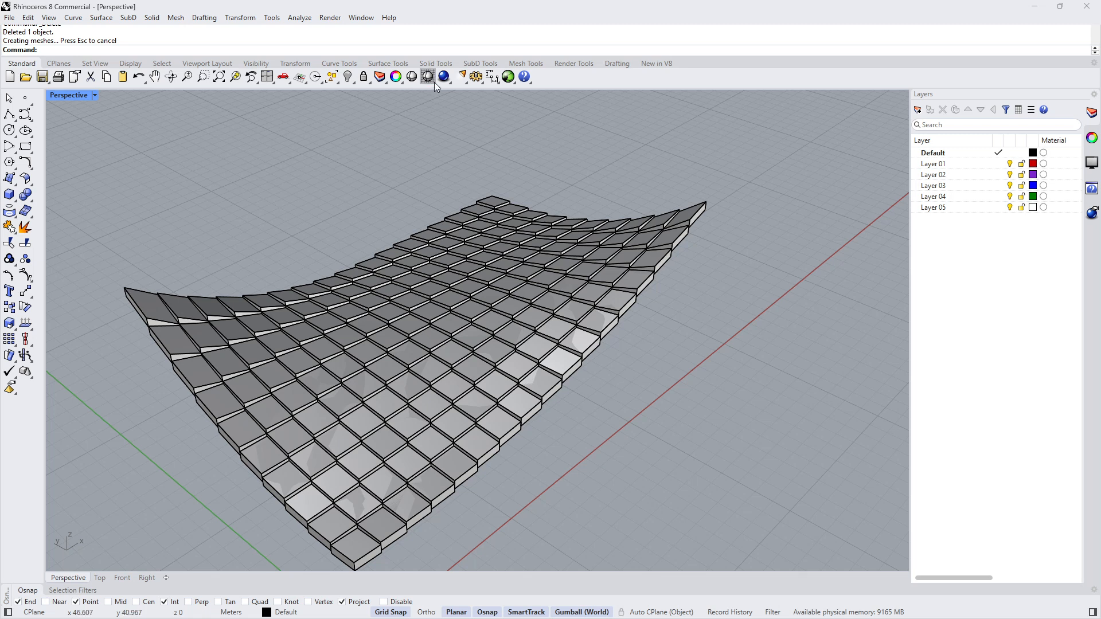
left_click(434, 81)
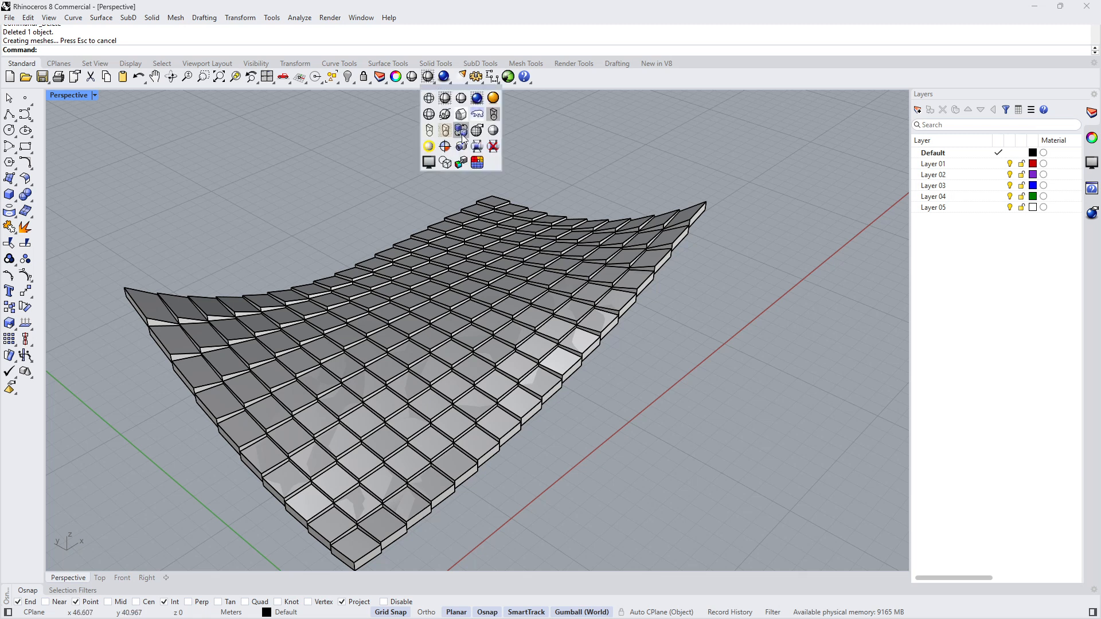
left_click(478, 102)
scroll(484, 281, "up", 5)
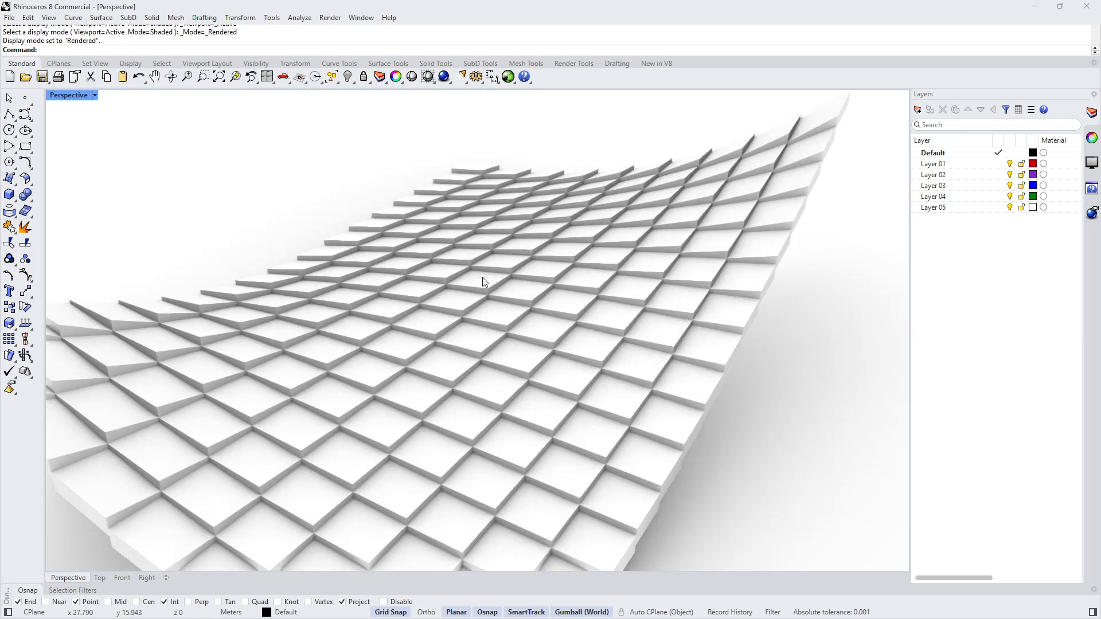
- Zoom in close to the rendered roof panels and switch the Perspective viewport to Shaded display mode
scroll(484, 282, "down", 5)
right_click_drag(484, 282, 393, 294)
scroll(393, 294, "up", 7)
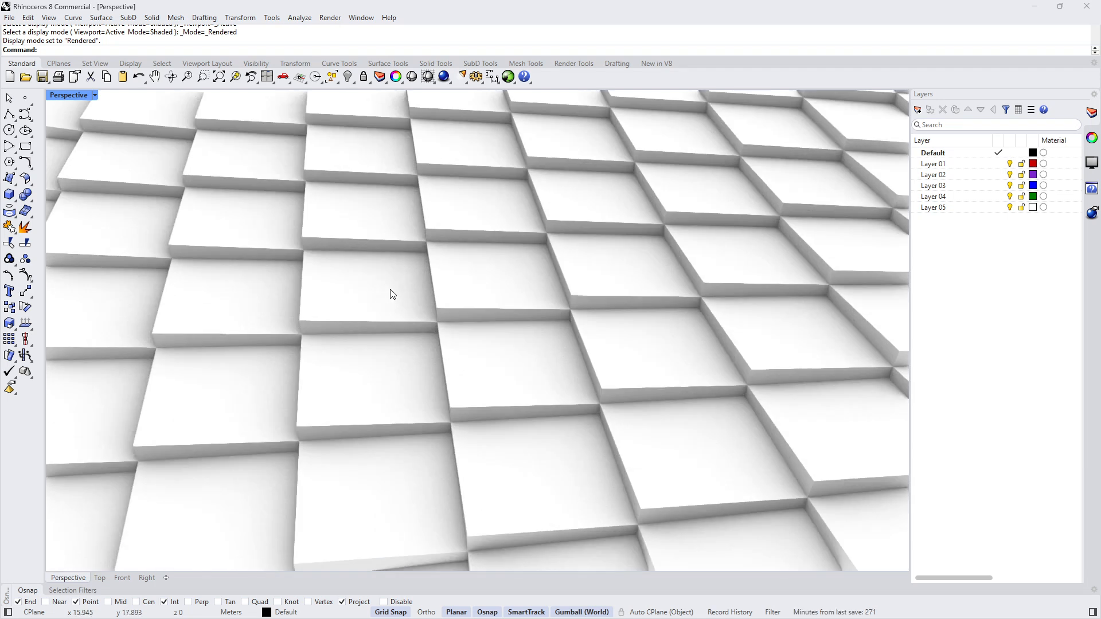
left_click(367, 299)
left_click(400, 339)
left_click(427, 78)
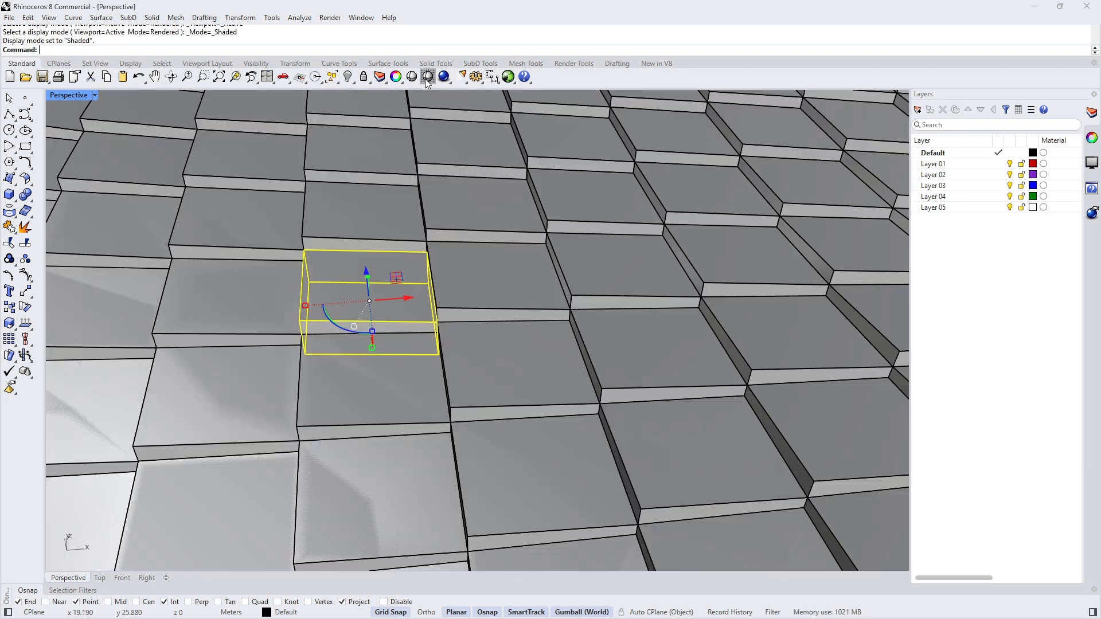
- Orbit and zoom around the roof to inspect the panels from above and below
scroll(439, 139, "down", 6)
left_click(326, 403)
left_click(431, 267)
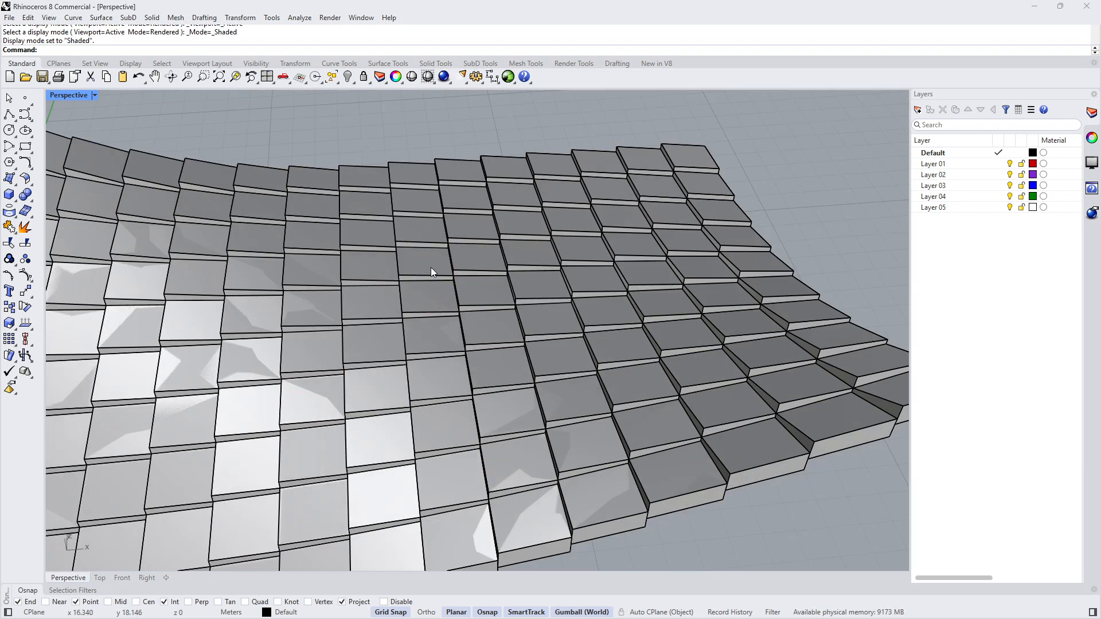
right_click_drag(431, 267, 439, 315)
scroll(439, 315, "down", 6)
scroll(232, 241, "up", 6)
right_click_drag(430, 241, 319, 230)
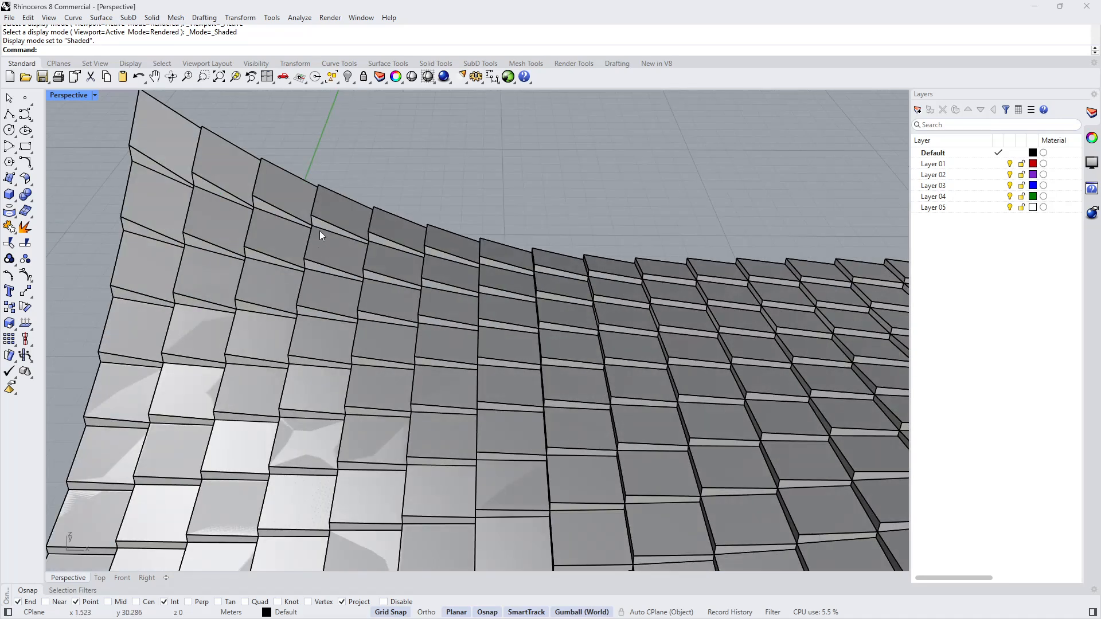
scroll(319, 230, "up", 4)
left_click(387, 187)
left_click(435, 218)
scroll(441, 221, "down", 4)
right_click_drag(442, 224, 688, 367)
scroll(658, 300, "up", 4)
right_click_drag(624, 348, 503, 197)
- Select one baked panel and move it off the roof with the gumball
left_click(479, 208)
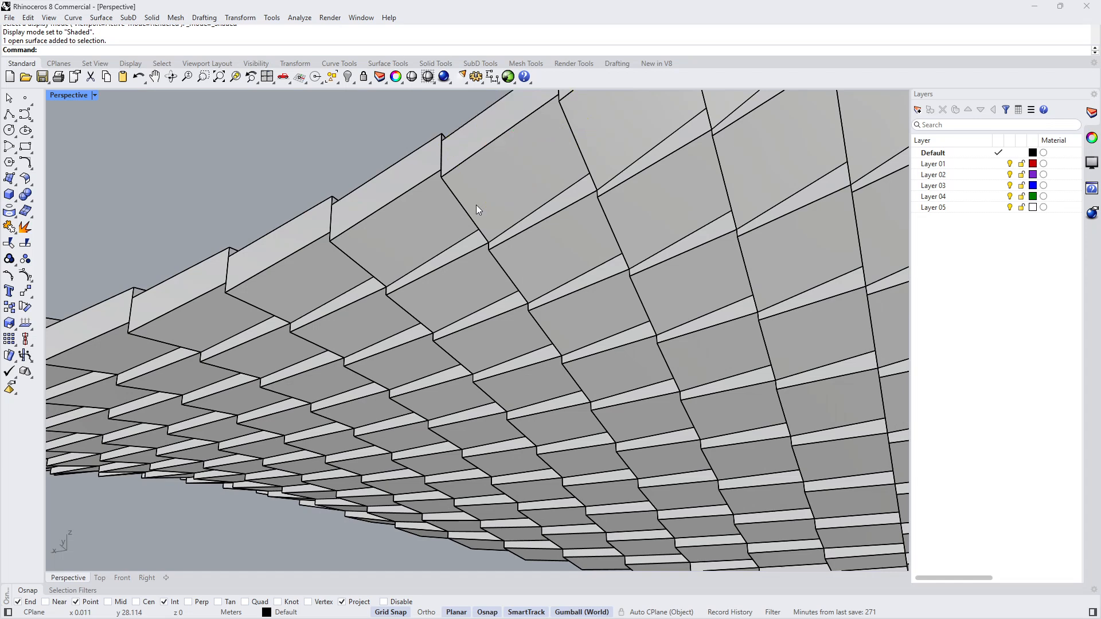
left_click(504, 243)
right_click_drag(485, 132, 409, 383)
left_click(545, 395)
scroll(542, 394, "down", 3)
left_click_drag(430, 433, 336, 485)
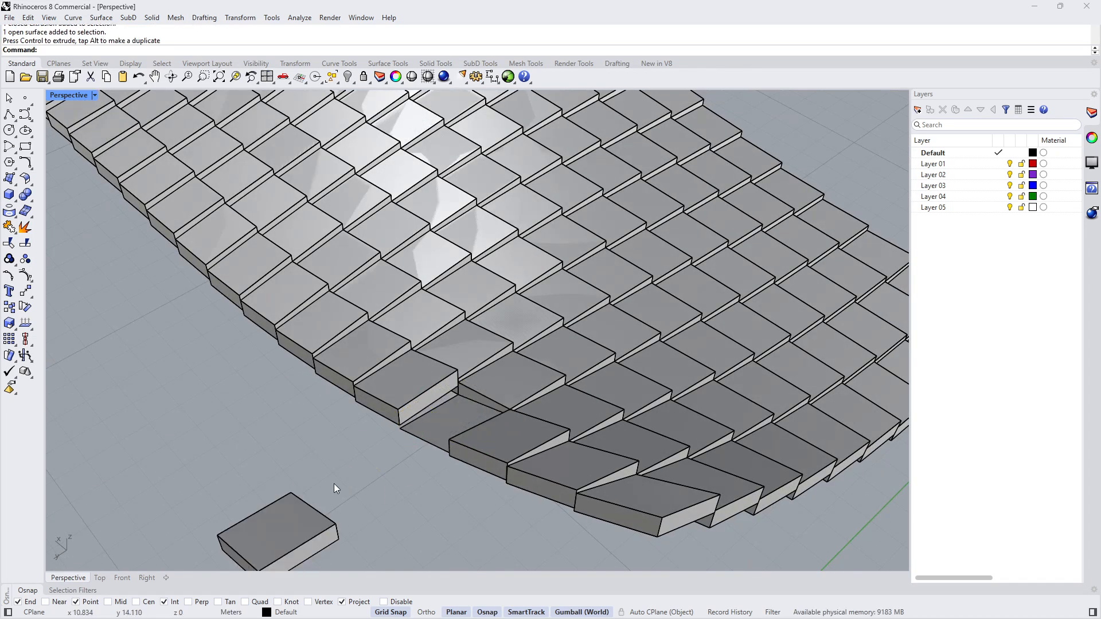
right_click_drag(337, 485, 593, 442)
left_click(593, 442)
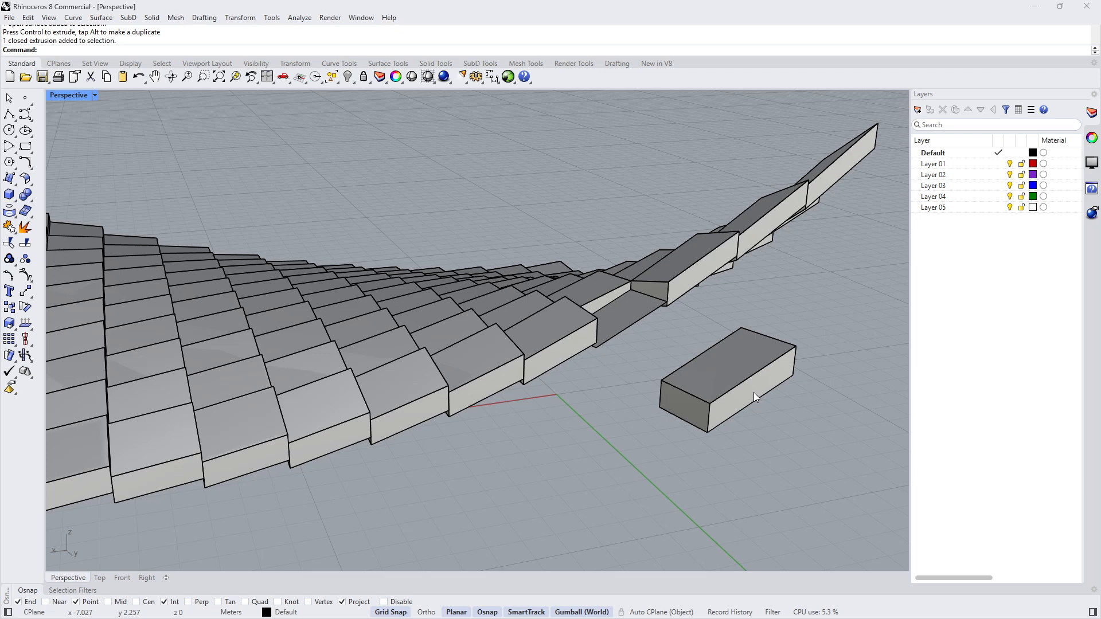
- Move another baked panel with the gumball, then undo the last gumball move and leave the command
scroll(534, 359, "down", 5)
right_click_drag(477, 360, 463, 468, "shift")
scroll(381, 414, "up", 6)
left_click(394, 428)
left_click_drag(393, 428, 212, 431)
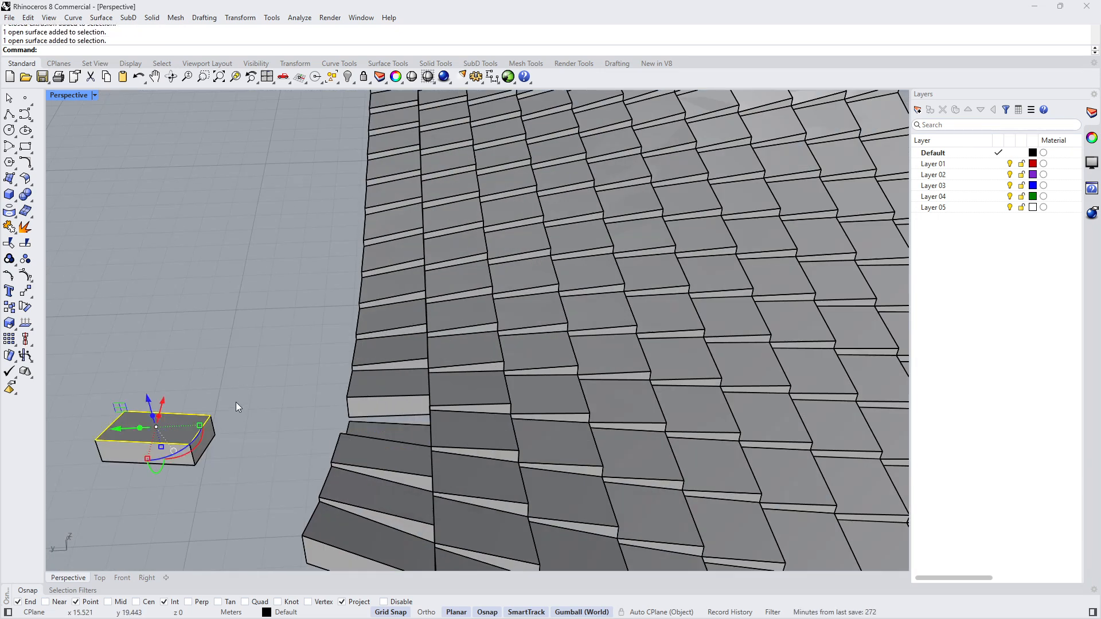
right_click_drag(235, 402, 176, 271)
left_click(178, 273)
left_click(181, 369)
right_click_drag(182, 310, 306, 439)
left_click(188, 351)
left_click(230, 373)
right_click_drag(277, 333, 277, 355)
key("ctrl+z")
key("Escape")
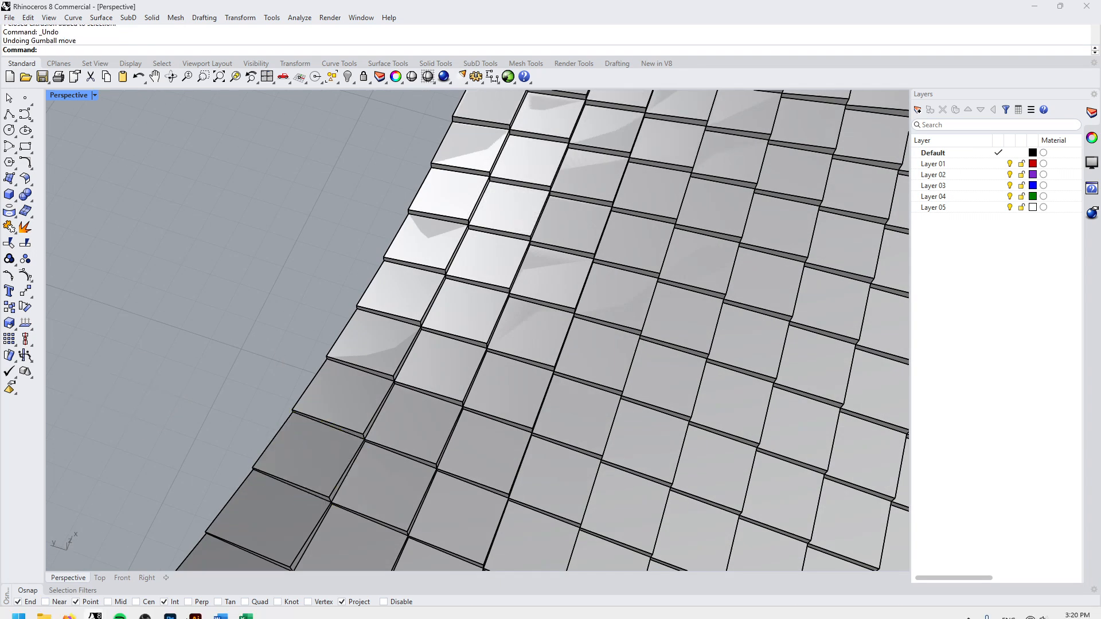
- Switch to Grasshopper and zoom in on the grouped Extrude and Move components
left_click(94, 607)
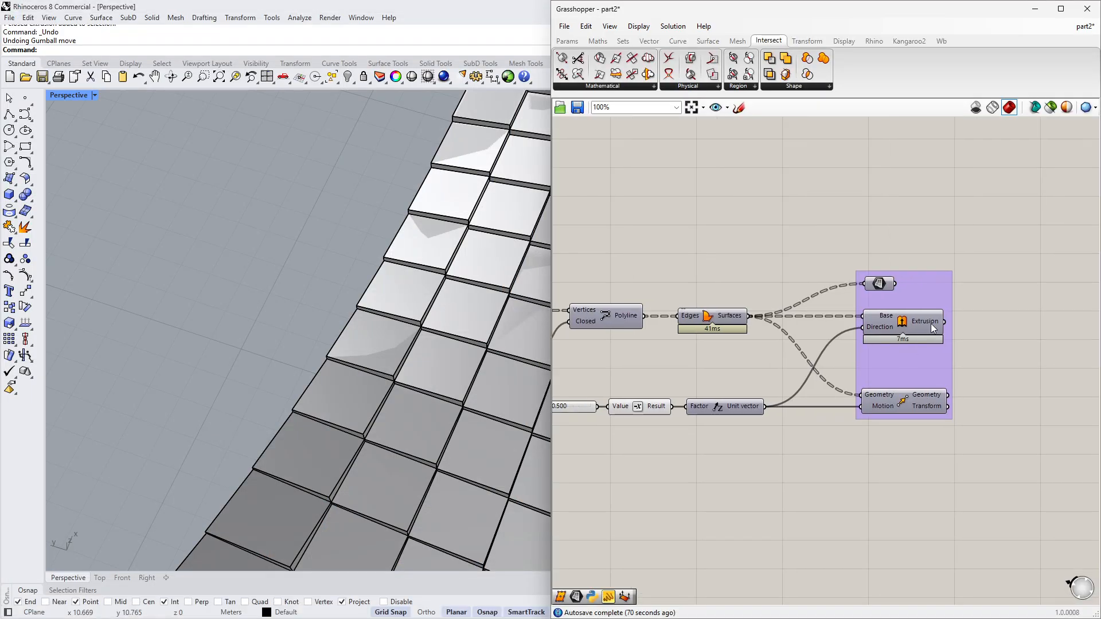
mouse_move(933, 327)
scroll(916, 313, "up", 2)
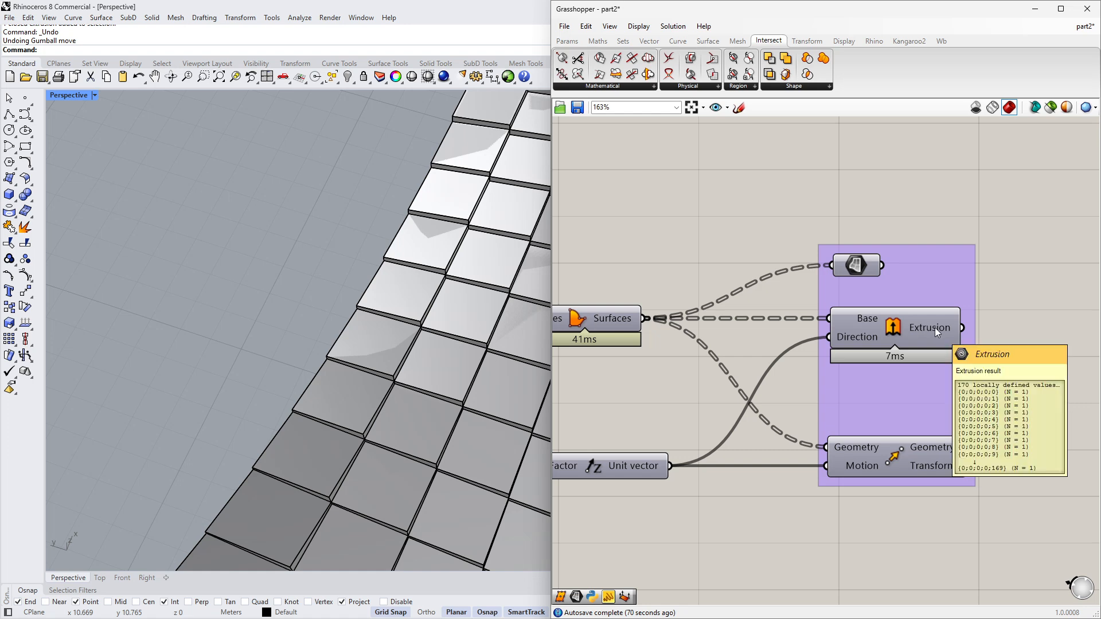
right_click_drag(631, 329, 771, 316)
- Undo the Grasshopper bake so the baked panels are removed from Rhino
right_click_drag(435, 252, 464, 367)
left_click(391, 273)
left_click(436, 191)
scroll(436, 192, "down", 5)
scroll(827, 342, "down", 2)
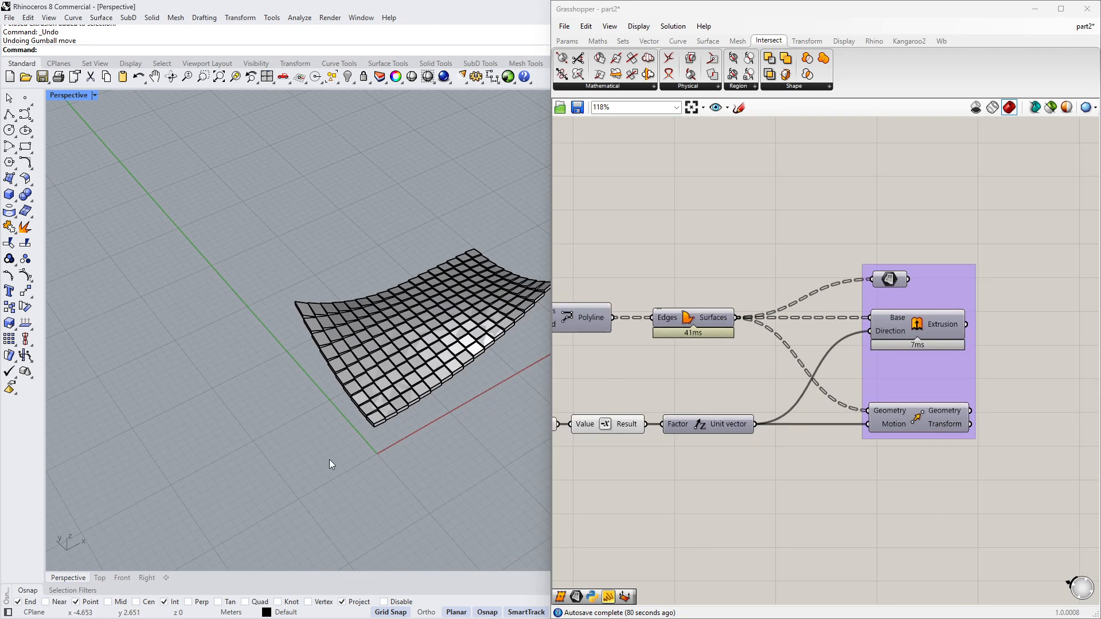
key("ctrl+z")
- Turn on the Extrusion component's preview to show the extruded panels in Rhino
right_click_drag(816, 337, 844, 325)
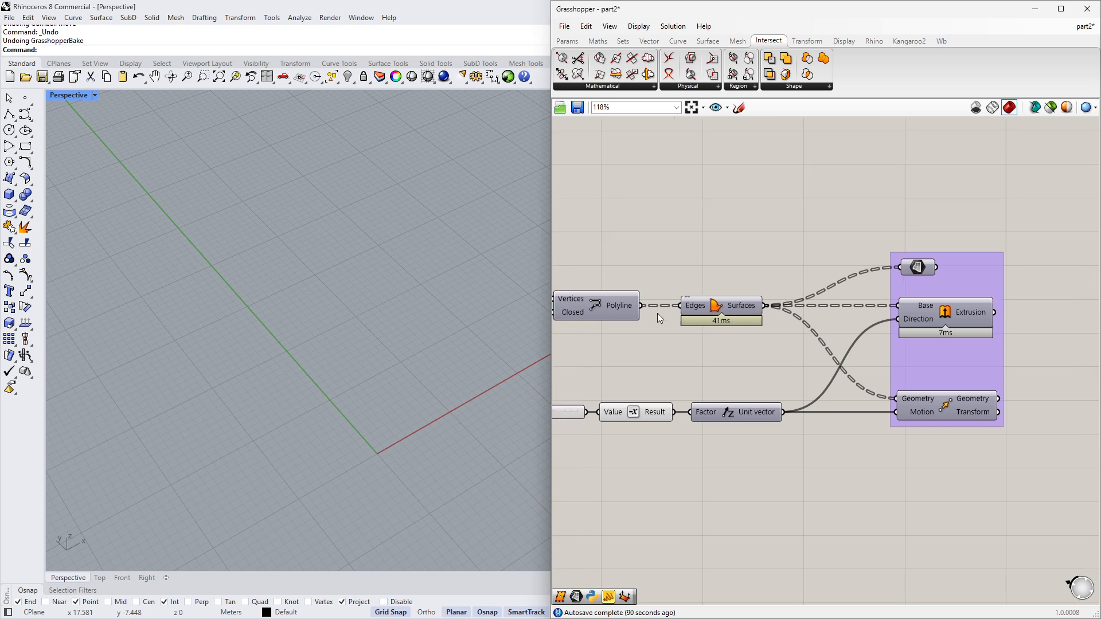
left_click_drag(640, 306, 930, 351)
key("Insert")
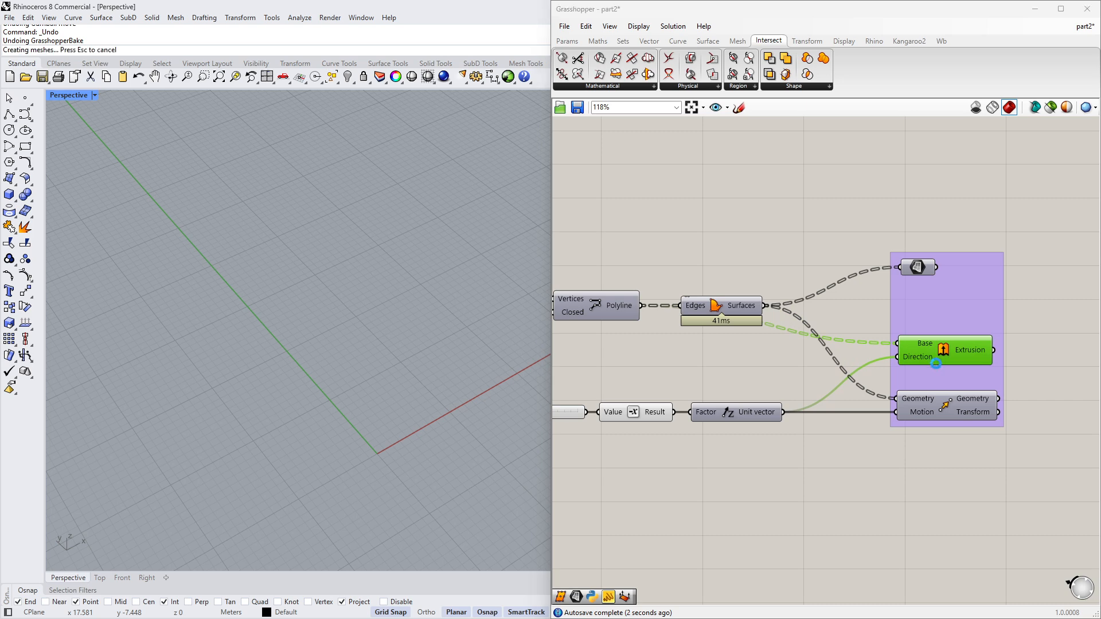
right_click_drag(460, 444, 476, 412)
scroll(321, 335, "up", 10)
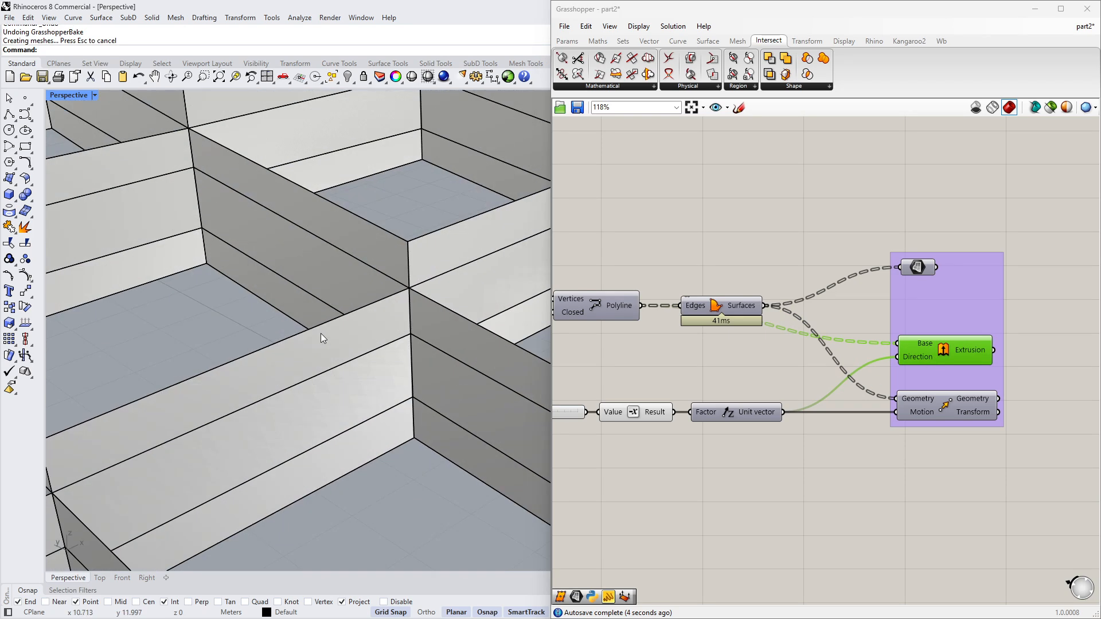
- Turn on the Move component's preview and view it together with the extruded panels
left_click(322, 337)
scroll(322, 337, "down", 4)
left_click(336, 380)
left_click(940, 403)
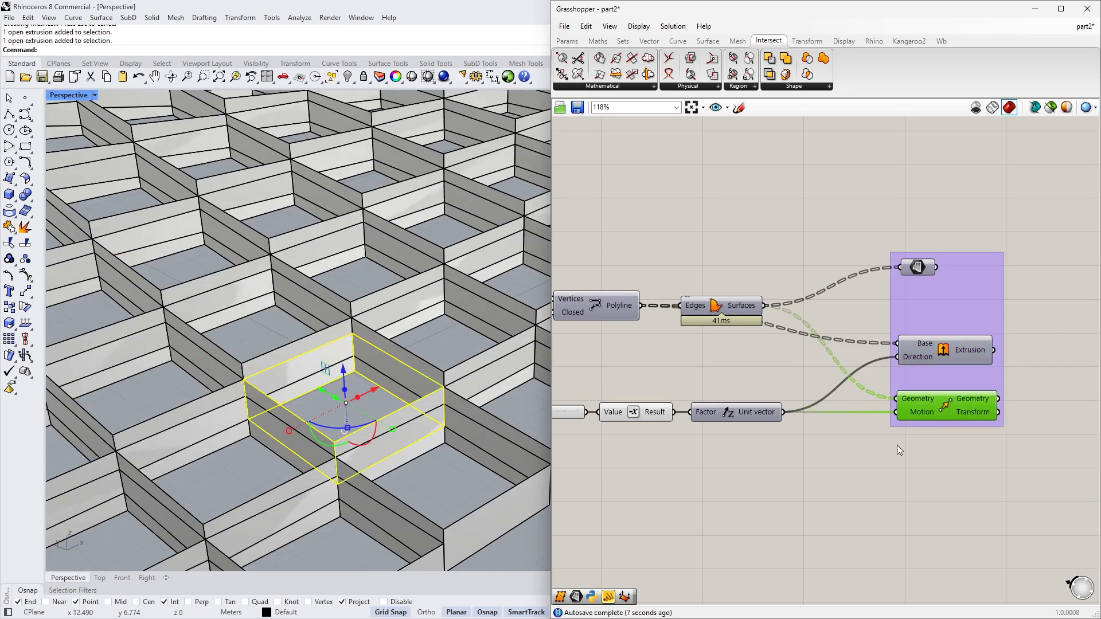
middle_click(763, 511)
left_click(713, 498)
scroll(504, 478, "down", 5)
right_click_drag(391, 434, 383, 324)
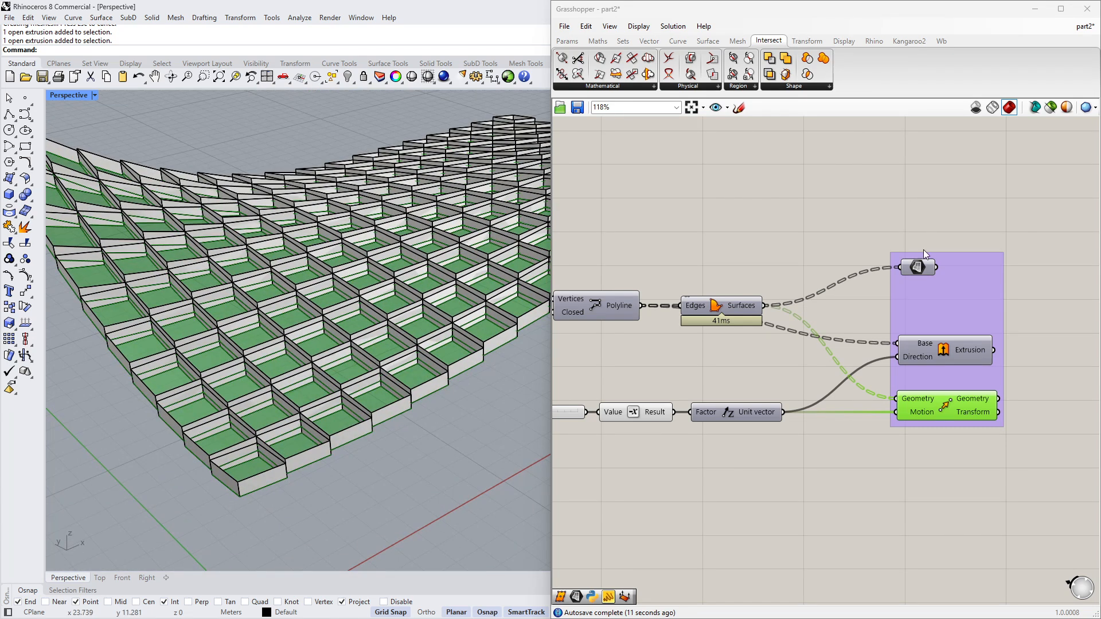
left_click(918, 267)
left_click(848, 246)
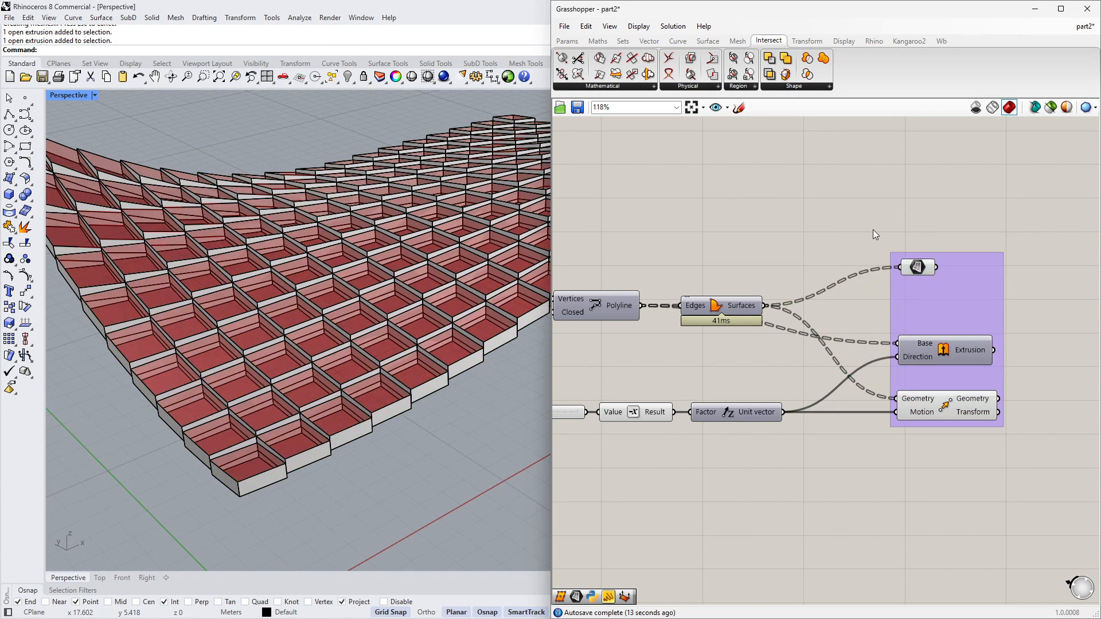
- Turn off the preview of all components in the group
left_click_drag(864, 237, 1000, 460)
middle_click(887, 450)
left_click(920, 420)
left_click(831, 367)
right_click_drag(356, 367, 447, 344)
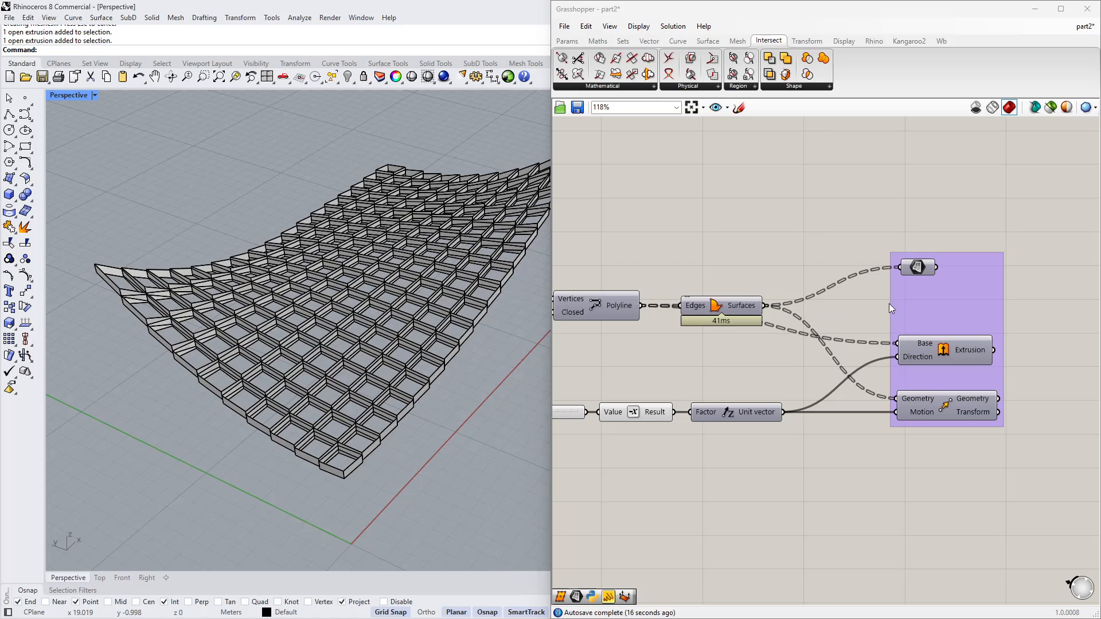
- Turn on the preview of the Extrusion component and the Surface parameter
left_click(938, 357)
left_click(920, 269)
key("Insert")
left_click(775, 455)
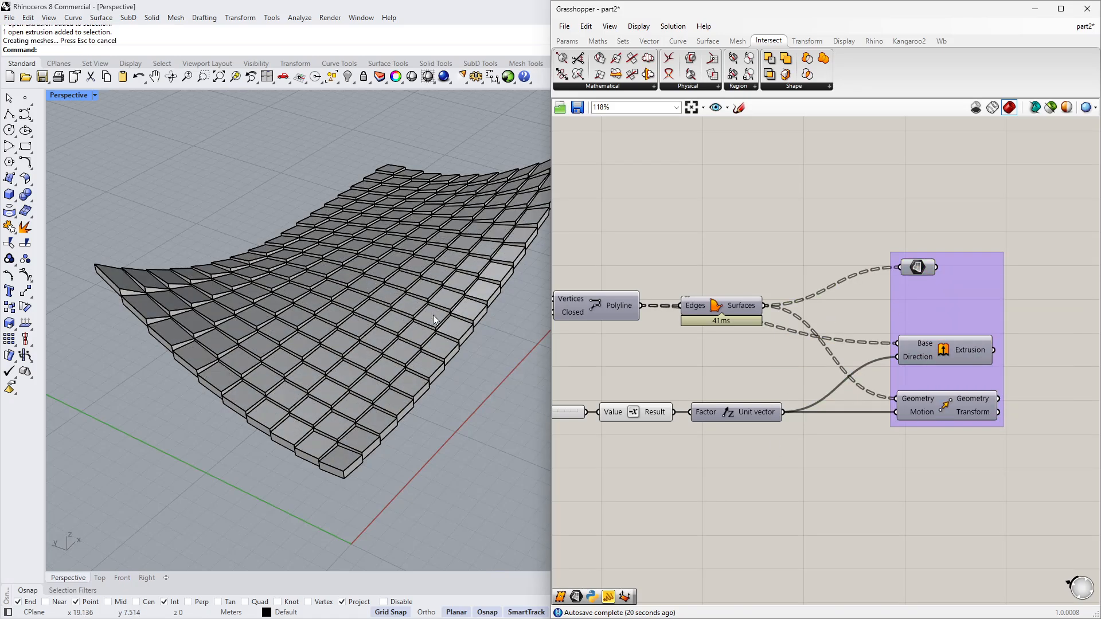
- Orbit the roof into view and set the Perspective viewport to Rendered display mode
scroll(470, 275, "down", 2)
right_click_drag(495, 201, 465, 192)
left_click(427, 77)
left_click(457, 113)
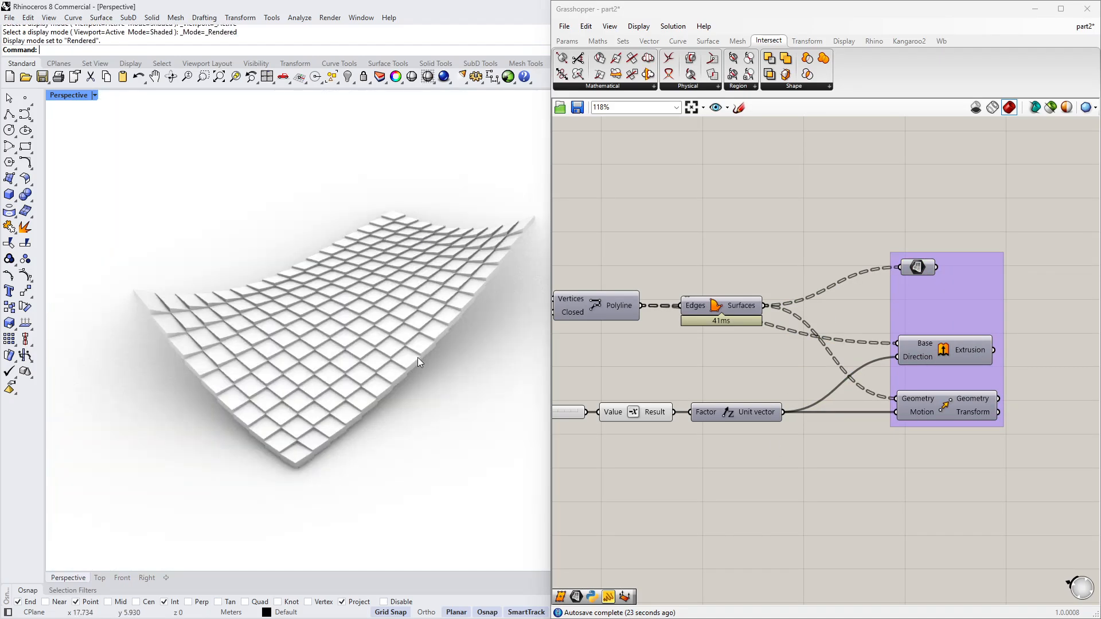
- Zoom out and pan the Grasshopper canvas to view the whole definition
scroll(728, 429, "down", 8)
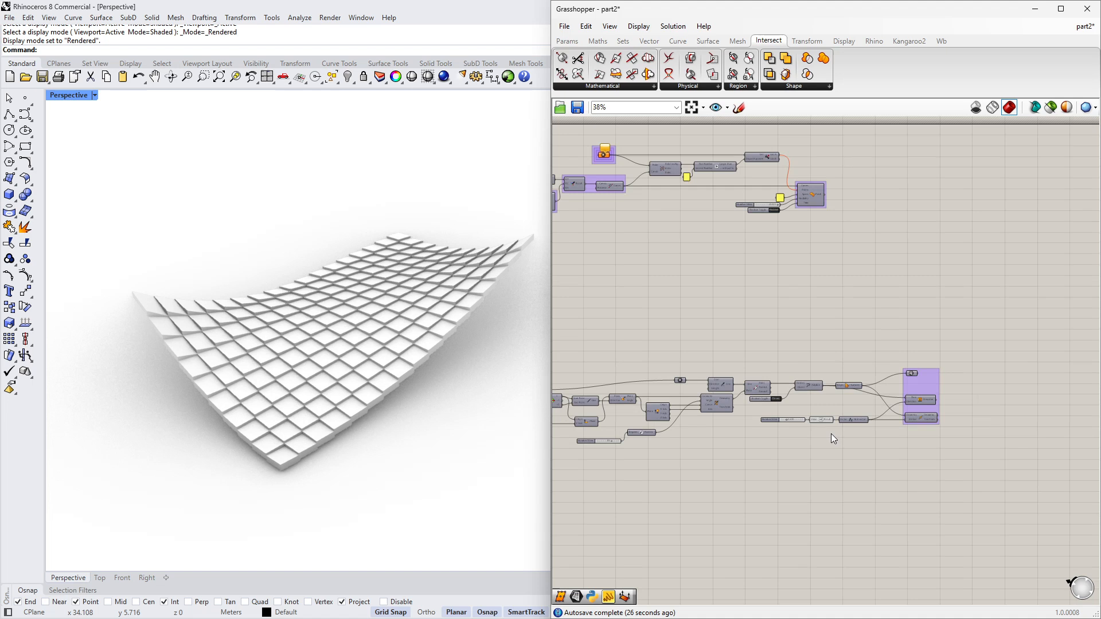
right_click_drag(799, 434, 843, 407)
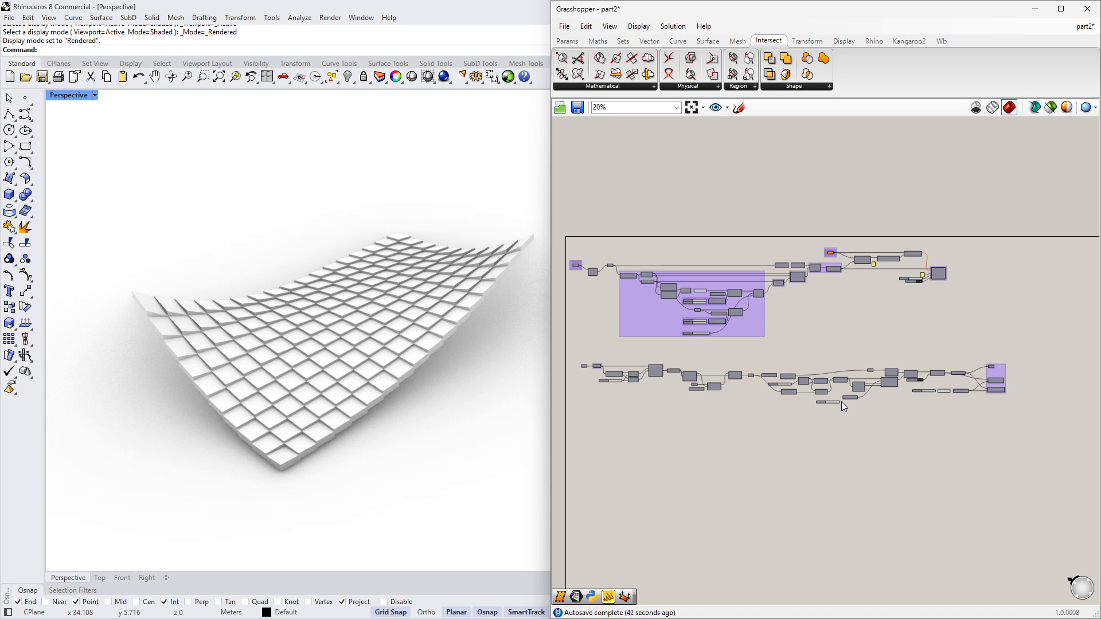
right_click_drag(841, 405, 860, 370)
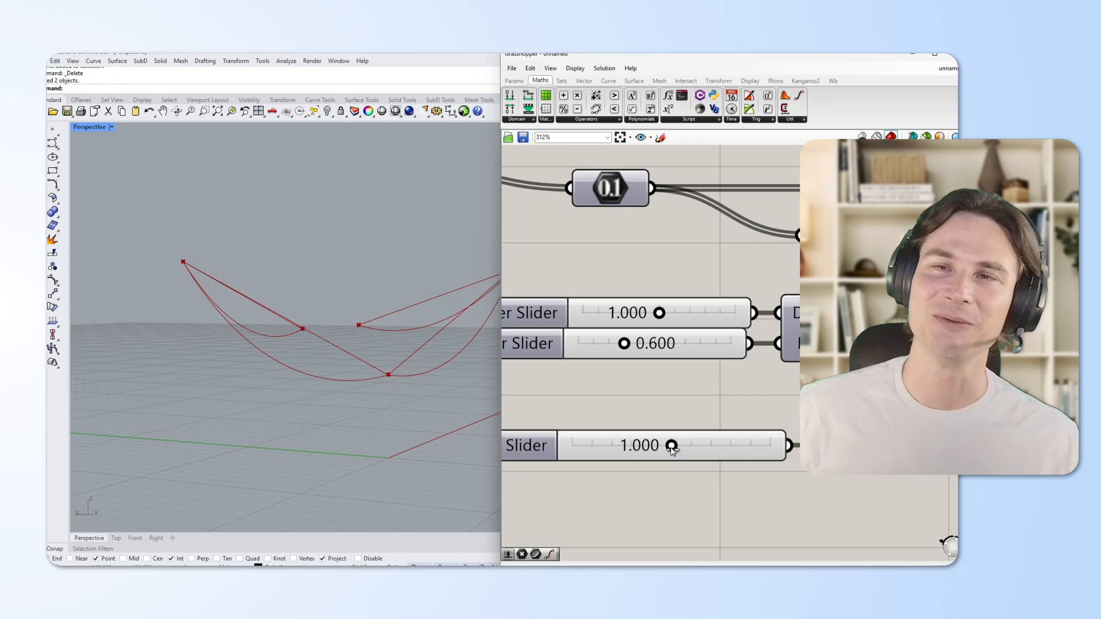
left_click_drag(732, 444, 619, 447)
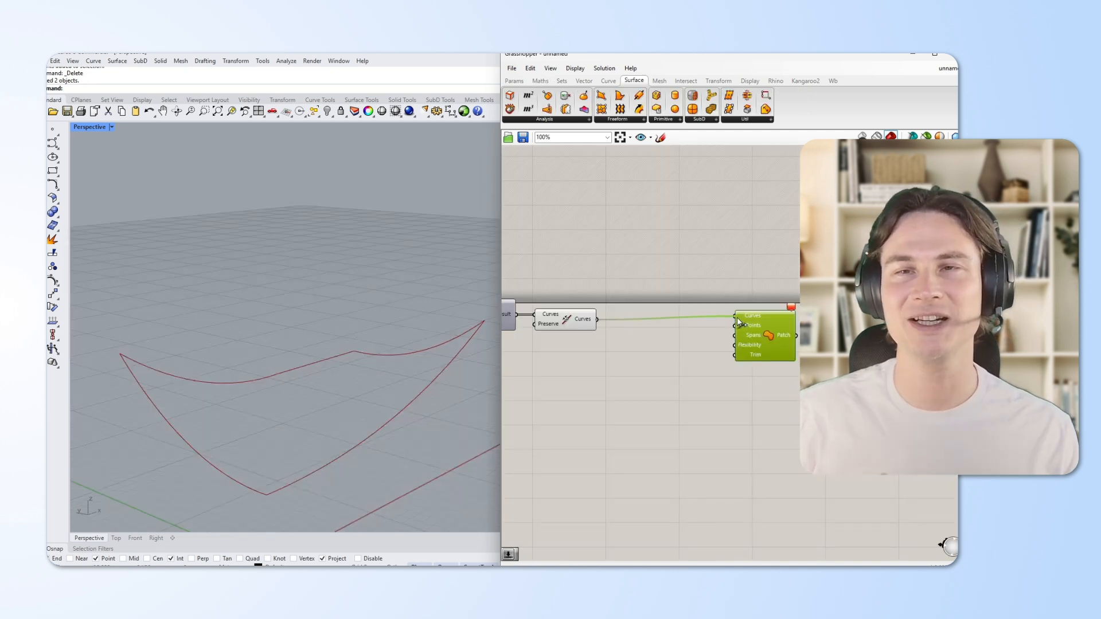
left_click_drag(737, 318, 778, 341)
left_click(616, 413)
mouse_move(359, 390)
right_mouse_down()
mouse_move(373, 423)
mouse_move(376, 399)
right_mouse_up()
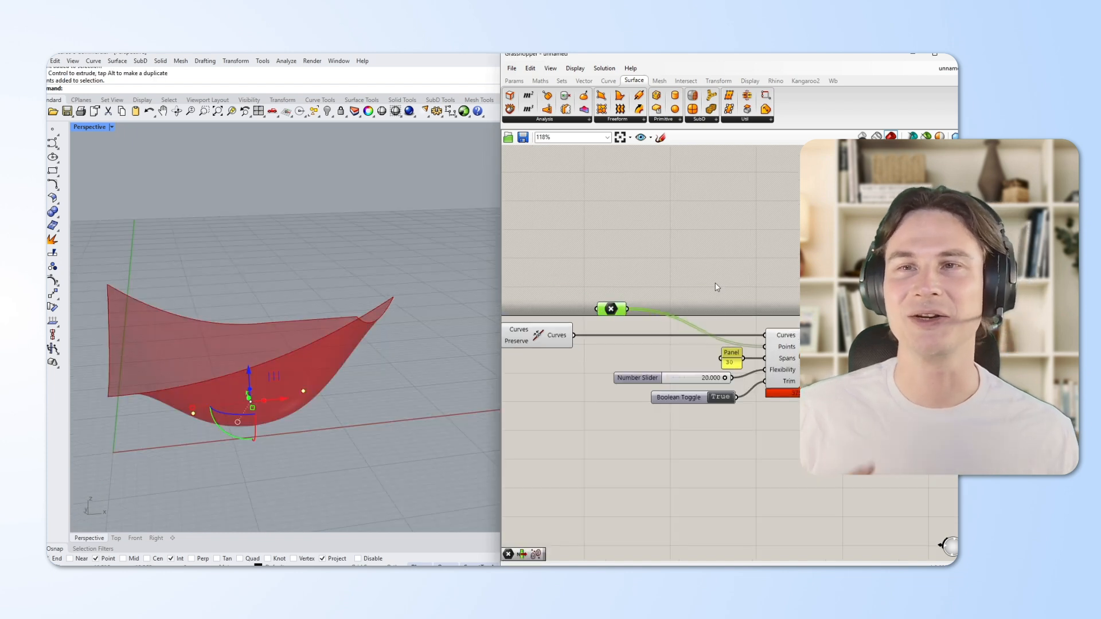
left_click(715, 284)
right_click_drag(337, 429, 377, 410)
left_click(378, 409)
right_click_drag(316, 371, 370, 381)
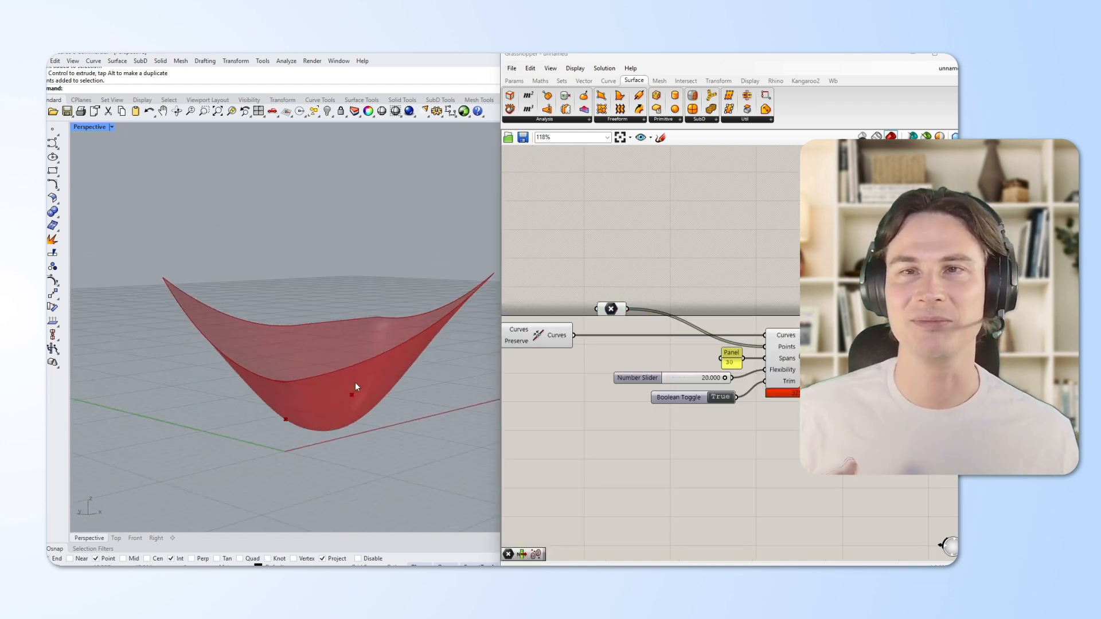
left_click(352, 394)
left_click_drag(352, 308, 336, 439)
right_click_drag(335, 440, 247, 423)
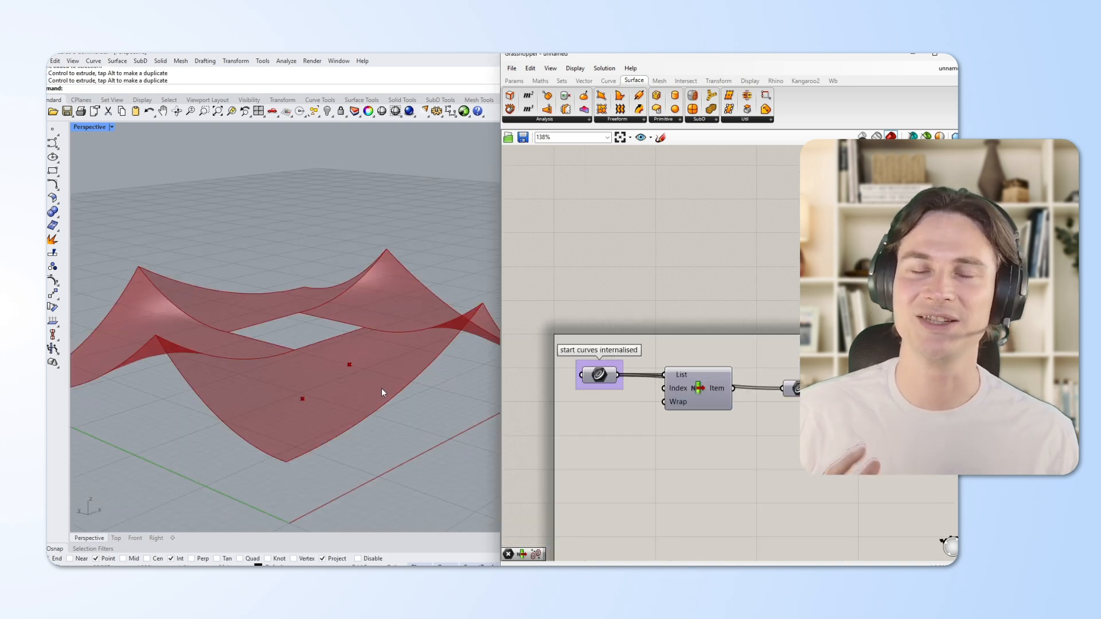
right_click_drag(368, 388, 327, 388)
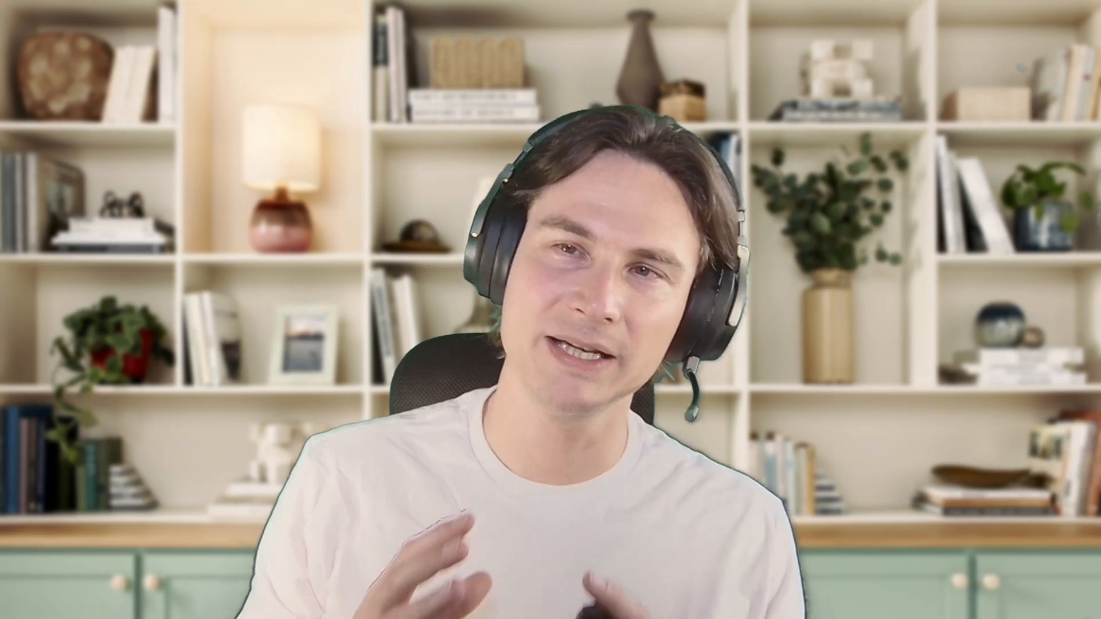